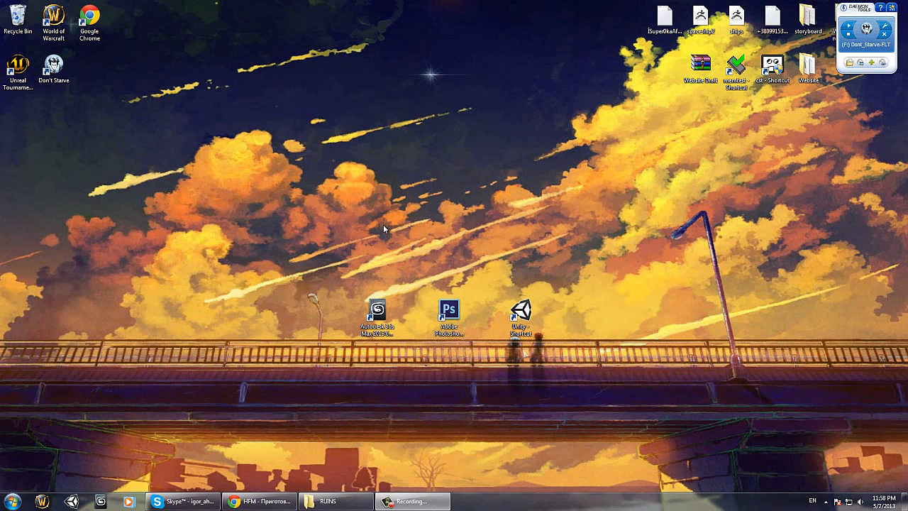
pyautogui.click(322, 271)
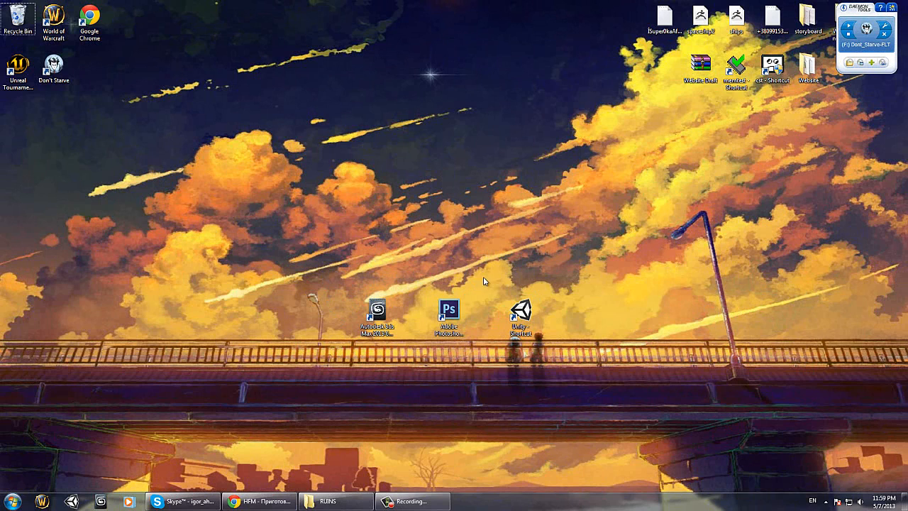
pyautogui.moveTo(489, 275); pyautogui.dragTo(506, 298)
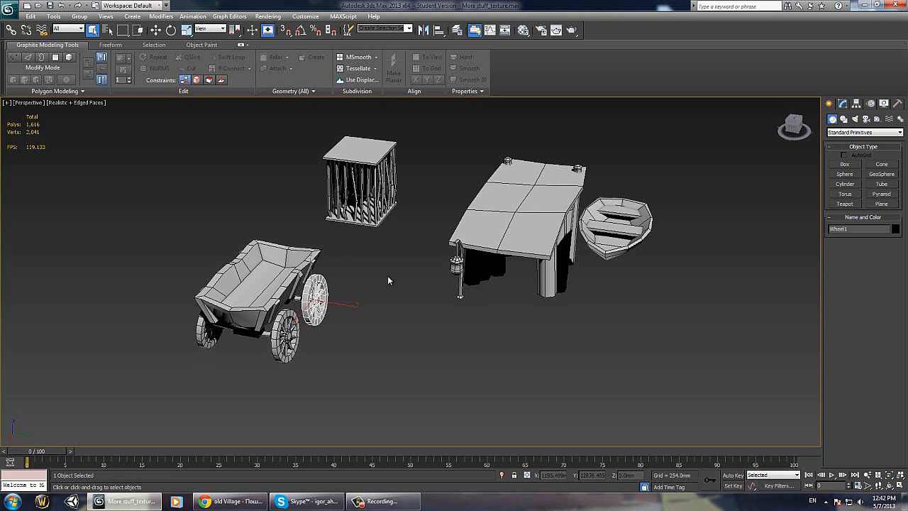
# Step: Select the cage model and examine it from its door side
pyautogui.click(388, 277)
pyautogui.keyDown('alt'); pyautogui.moveTo(396, 241); pyautogui.dragTo(297, 260, button='middle'); pyautogui.keyUp('alt')
pyautogui.click(230, 226)
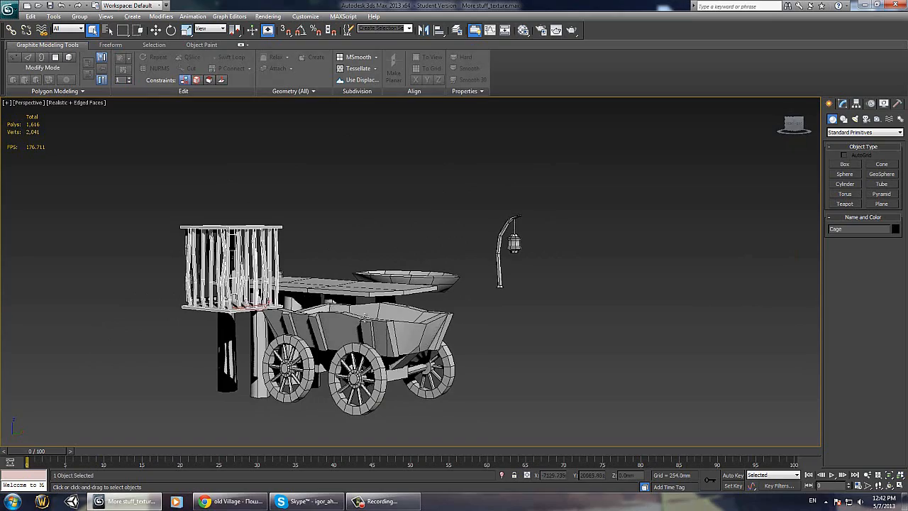
pyautogui.keyDown('alt'); pyautogui.moveTo(363, 318); pyautogui.dragTo(241, 261, button='middle'); pyautogui.keyUp('alt')
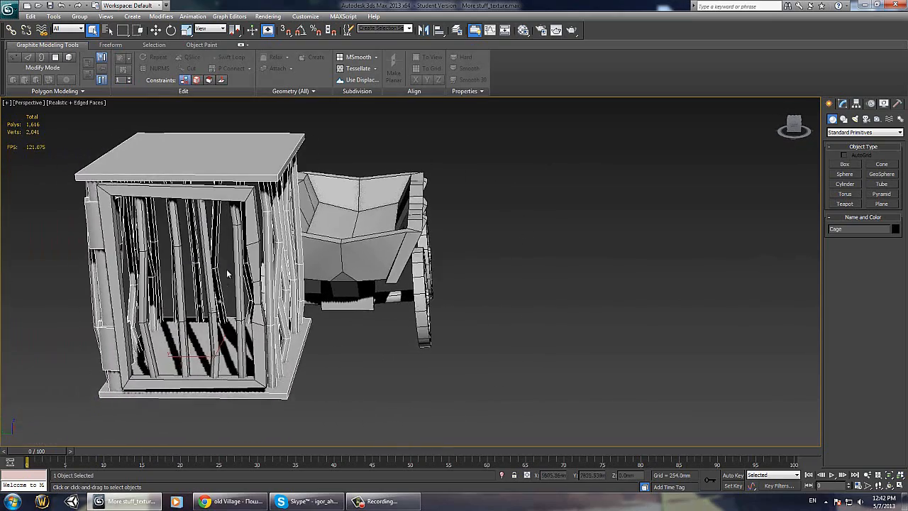
# Step: Try rotating the cage door on its hinges and undo the rotation
pyautogui.click(179, 322)
pyautogui.press('e')
pyautogui.moveTo(122, 311); pyautogui.dragTo(13, 316)
pyautogui.hotkey('ctrl', 'z')
# Step: Select the cart and examine its interior, front end, wheels and axle
pyautogui.keyDown('alt'); pyautogui.moveTo(437, 270); pyautogui.dragTo(103, 116, button='middle'); pyautogui.keyUp('alt')
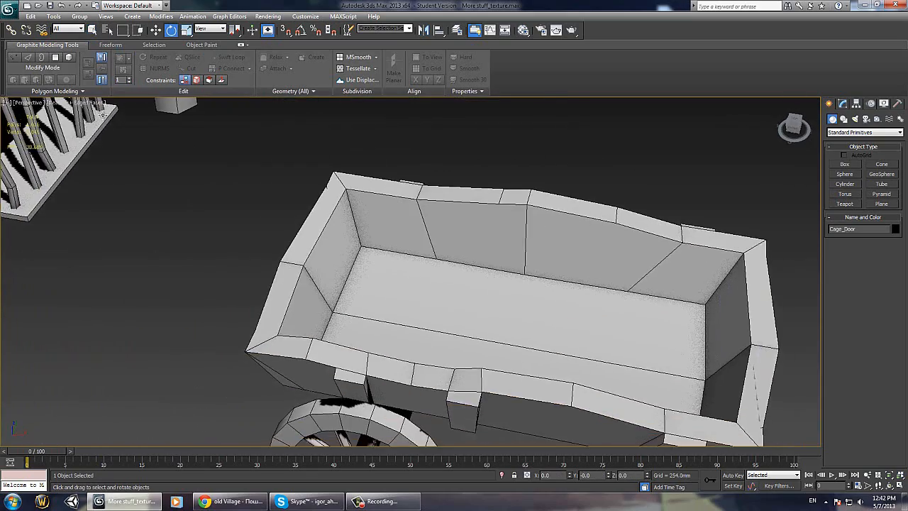
pyautogui.keyDown('alt'); pyautogui.moveTo(483, 287); pyautogui.dragTo(373, 247, button='middle'); pyautogui.keyUp('alt')
pyautogui.scroll(-4, 374, 247)
pyautogui.click(310, 144)
pyautogui.press('z')
pyautogui.keyDown('alt'); pyautogui.moveTo(438, 225); pyautogui.dragTo(411, 231, button='middle'); pyautogui.keyUp('alt')
pyautogui.keyDown('ctrl'); pyautogui.keyDown('alt'); pyautogui.moveTo(410, 231); pyautogui.dragTo(475, 11, button='middle'); pyautogui.keyUp('alt'); pyautogui.keyUp('ctrl')
pyautogui.keyDown('alt'); pyautogui.moveTo(475, 10); pyautogui.dragTo(450, 5, button='middle'); pyautogui.keyUp('alt')
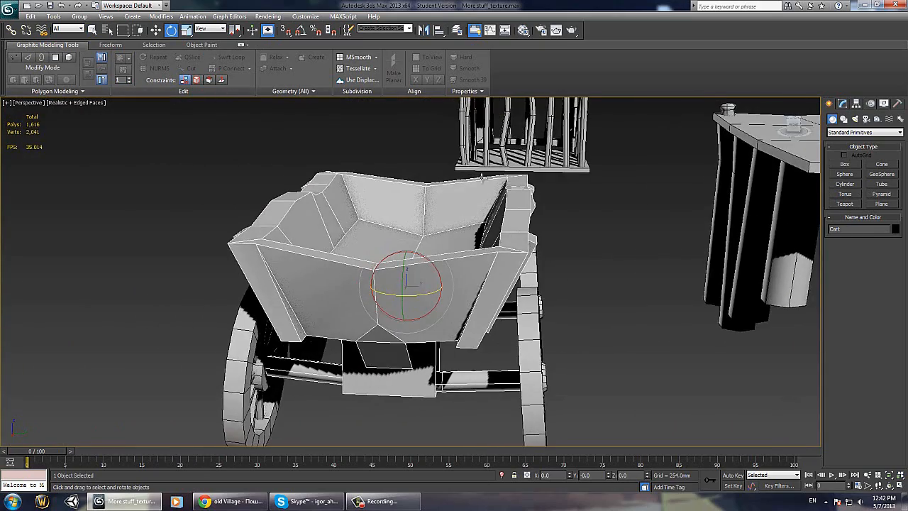
pyautogui.keyDown('alt'); pyautogui.moveTo(482, 177); pyautogui.dragTo(846, 401, button='middle'); pyautogui.keyUp('alt')
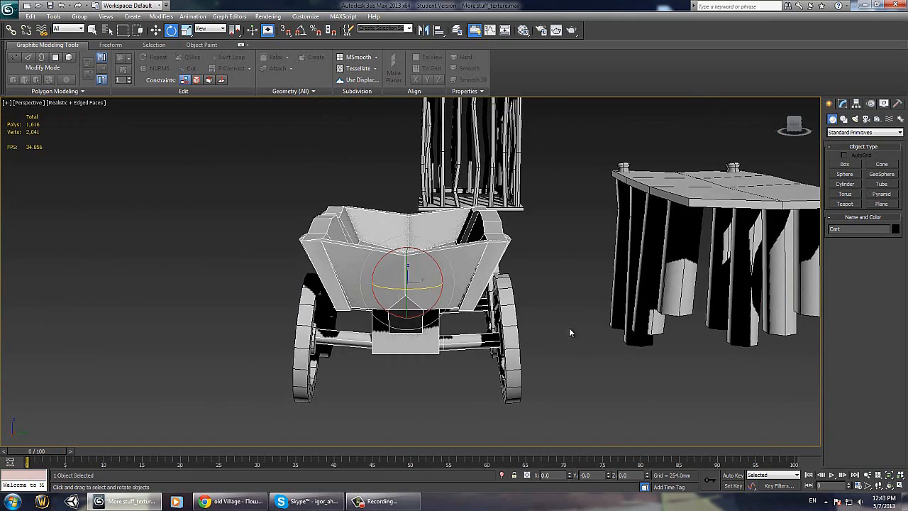
# Step: Select the street torch and examine its curved post and hanging lantern
pyautogui.keyDown('alt'); pyautogui.moveTo(294, 313); pyautogui.dragTo(415, 299, button='middle'); pyautogui.keyUp('alt')
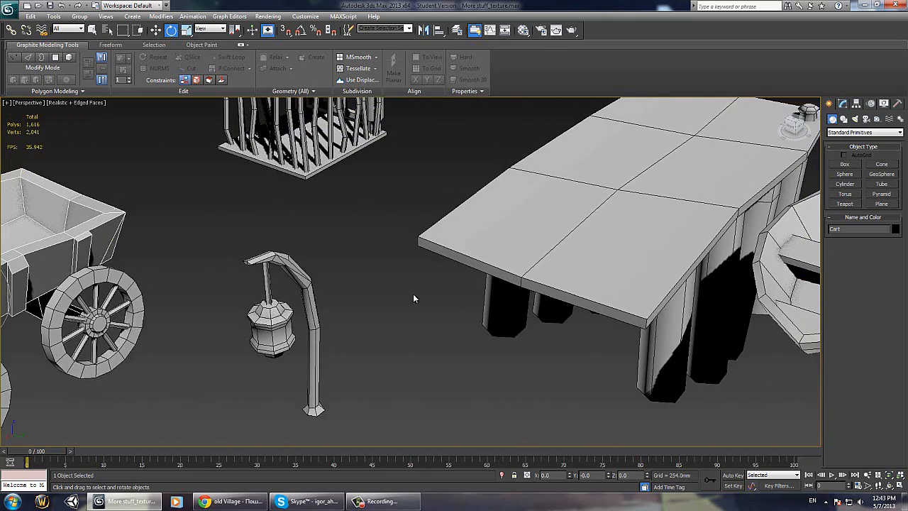
pyautogui.click(276, 321)
pyautogui.press('z')
pyautogui.scroll(-3, 417, 263)
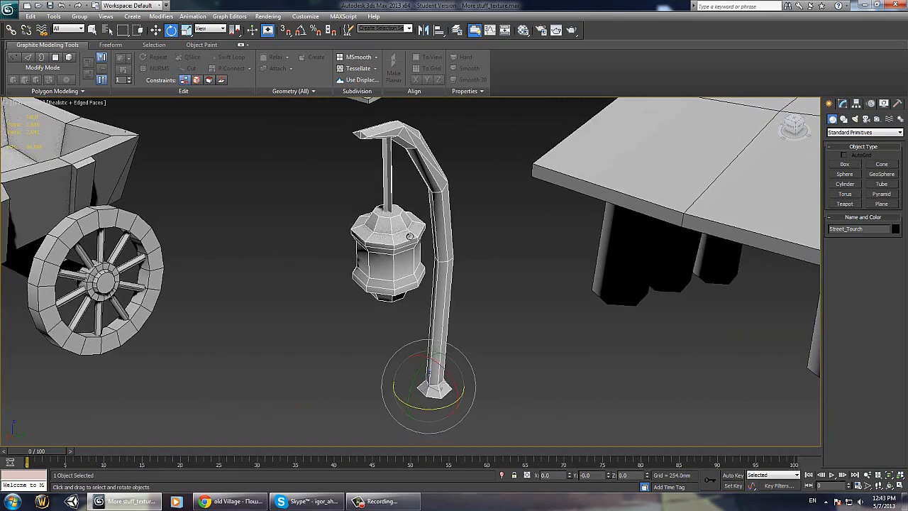
pyautogui.keyDown('alt'); pyautogui.moveTo(417, 264); pyautogui.dragTo(100, 231, button='middle'); pyautogui.keyUp('alt')
pyautogui.scroll(-4, 99, 231)
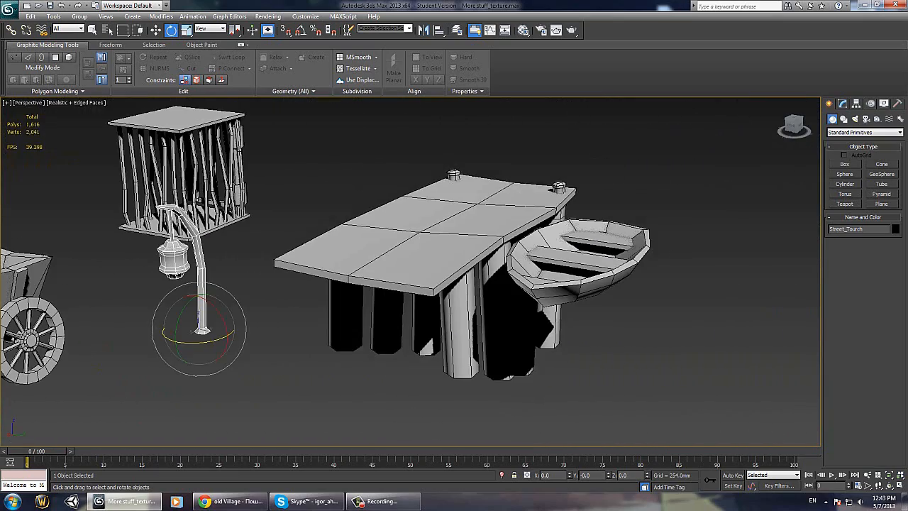
# Step: Select the pier and examine its deck, support posts and end bollards from several sides
pyautogui.click(415, 222)
pyautogui.press('z')
pyautogui.scroll(2, 714, 193)
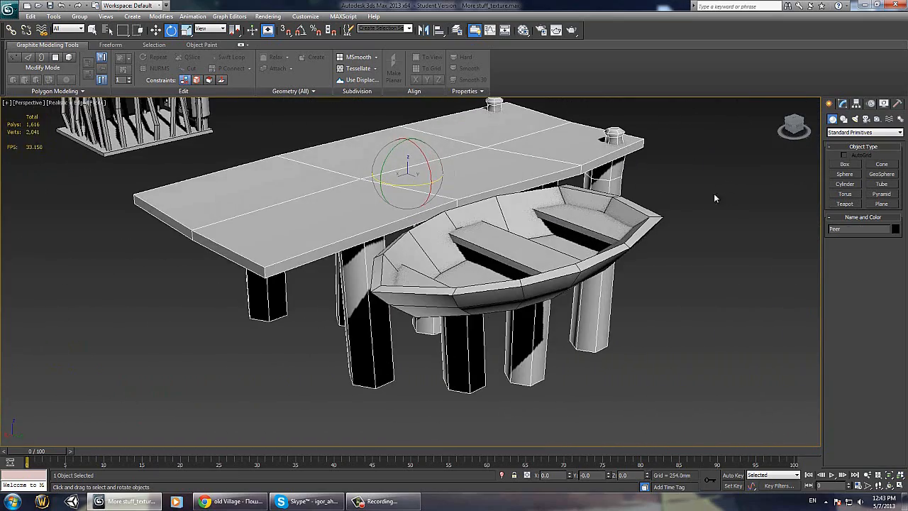
pyautogui.keyDown('alt'); pyautogui.moveTo(676, 220); pyautogui.dragTo(464, 250, button='middle'); pyautogui.keyUp('alt')
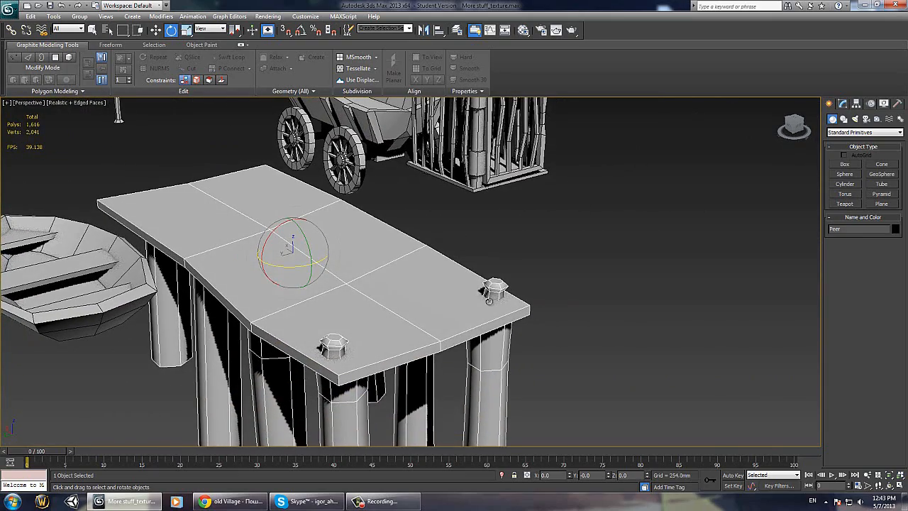
pyautogui.keyDown('alt'); pyautogui.moveTo(489, 301); pyautogui.dragTo(211, 235, button='middle'); pyautogui.keyUp('alt')
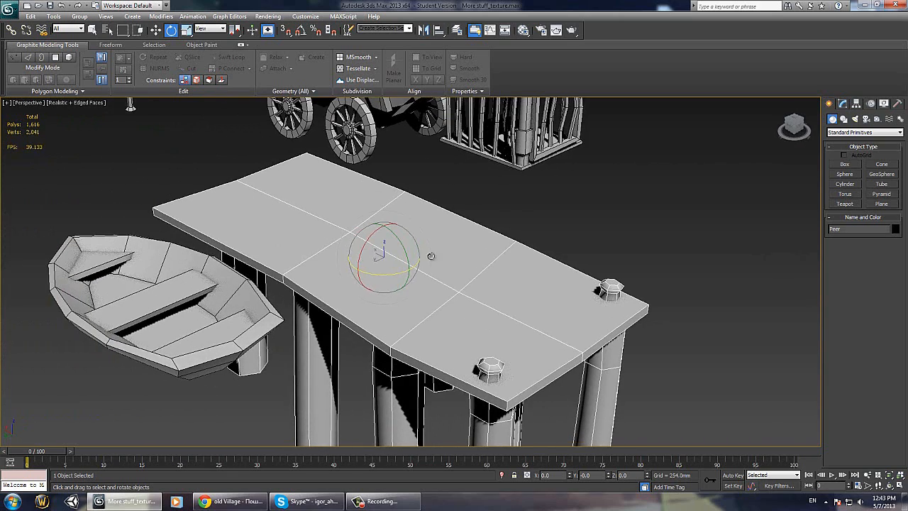
# Step: Try moving the boat away from the pier and undo the move
pyautogui.click(181, 308)
pyautogui.press('w')
pyautogui.moveTo(168, 355); pyautogui.dragTo(1, 263)
pyautogui.hotkey('ctrl', 'z')
pyautogui.keyDown('alt'); pyautogui.moveTo(296, 318); pyautogui.dragTo(570, 325, button='middle'); pyautogui.keyUp('alt')
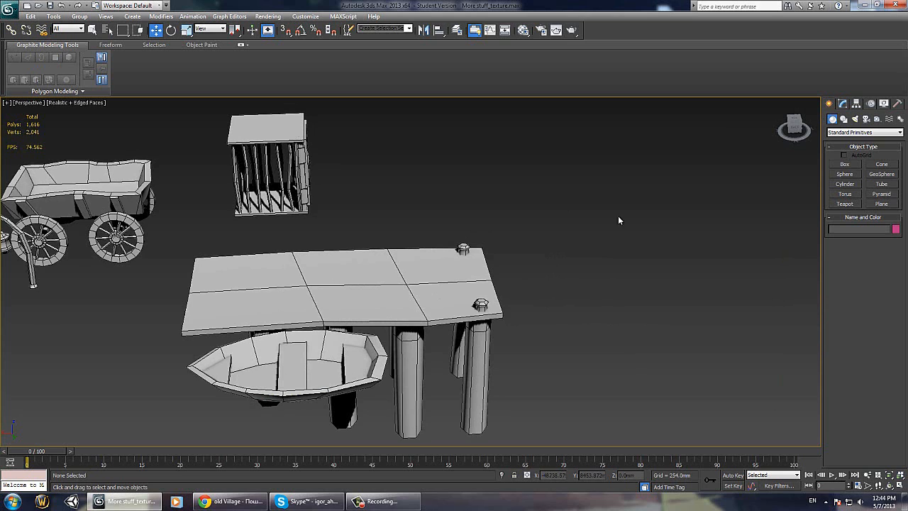
# Step: Create a flat box beside the pier, about 31150 mm long, 29846 mm wide and 1610 mm high
pyautogui.moveTo(555, 225); pyautogui.dragTo(615, 232, button='middle')
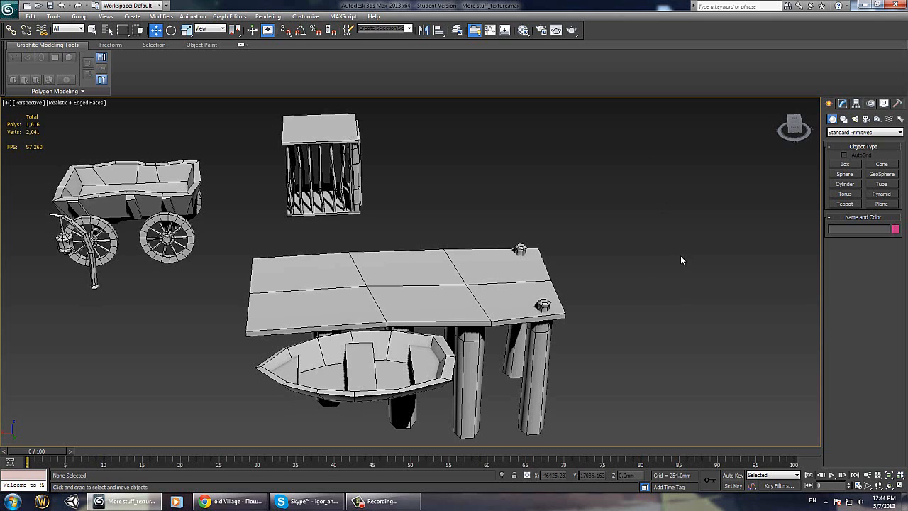
pyautogui.keyDown('alt'); pyautogui.moveTo(681, 260); pyautogui.dragTo(641, 282, button='middle'); pyautogui.keyUp('alt')
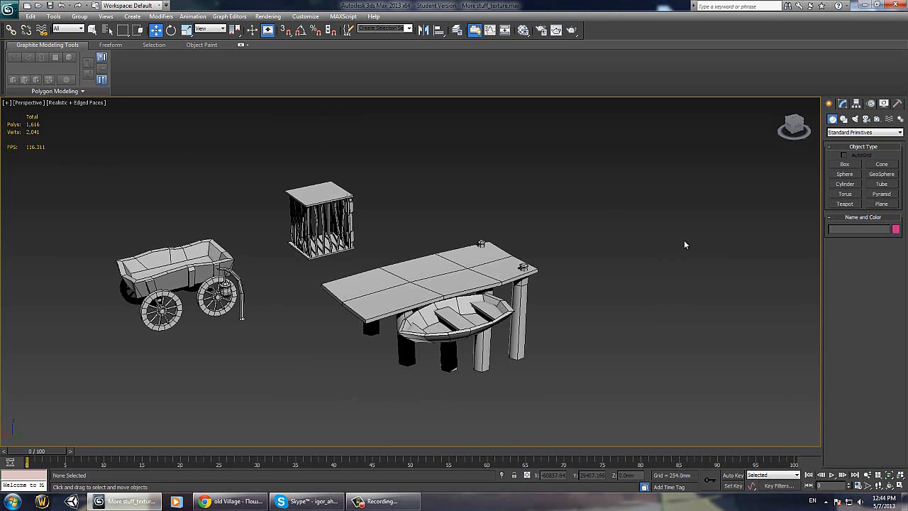
pyautogui.click(844, 164)
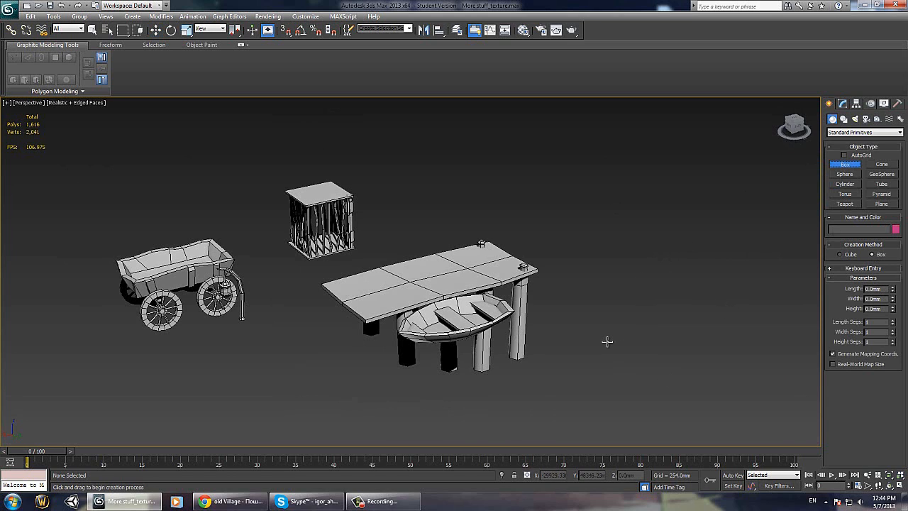
pyautogui.moveTo(606, 334); pyautogui.dragTo(586, 286, button='middle')
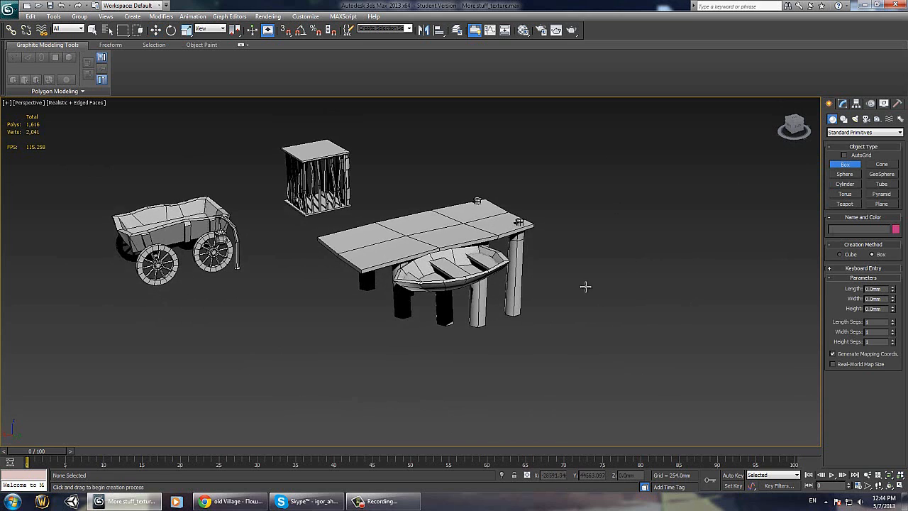
pyautogui.moveTo(597, 270); pyautogui.dragTo(600, 450)
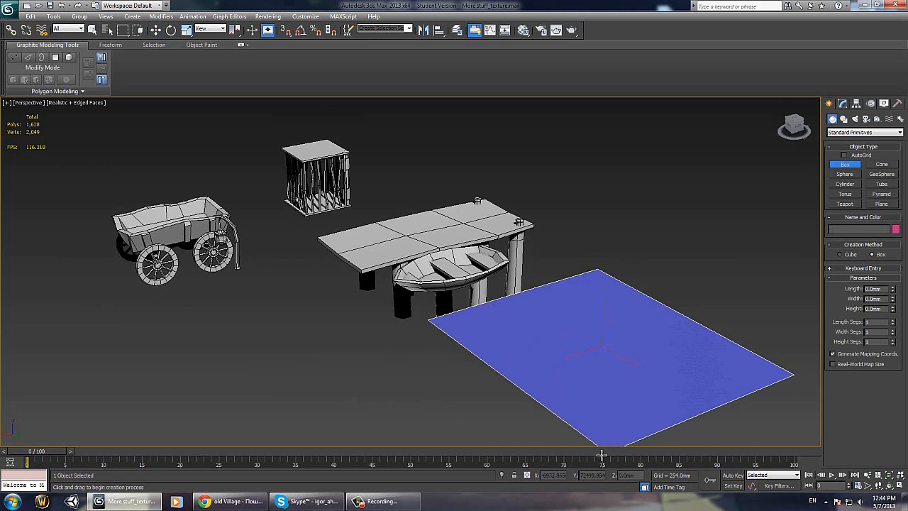
pyautogui.moveTo(578, 451); pyautogui.dragTo(480, 289, button='middle')
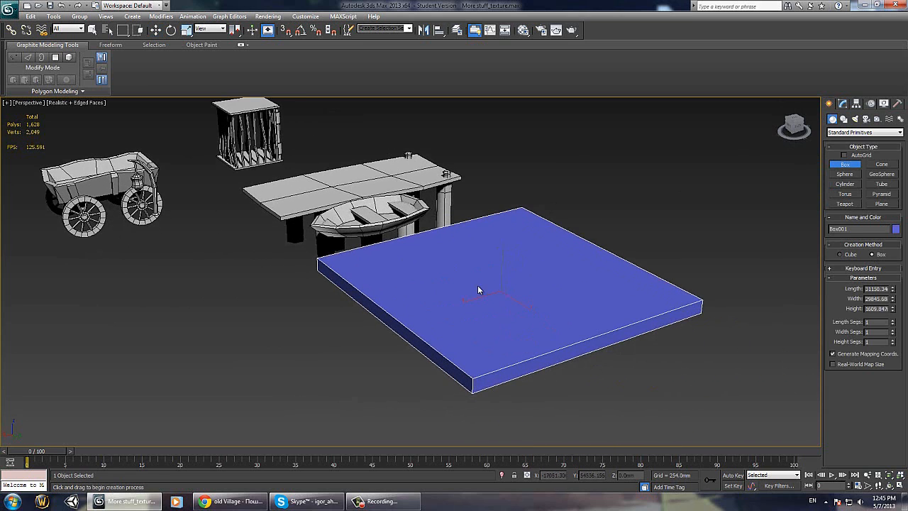
# Step: Convert the new box to an Editable Poly
pyautogui.press('w')
pyautogui.rightClick(523, 321)
pyautogui.moveTo(561, 407)
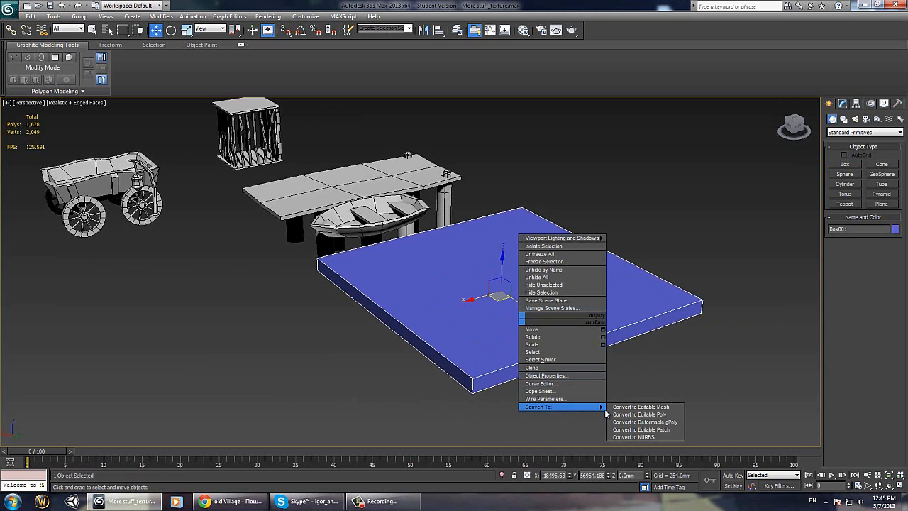
pyautogui.click(638, 414)
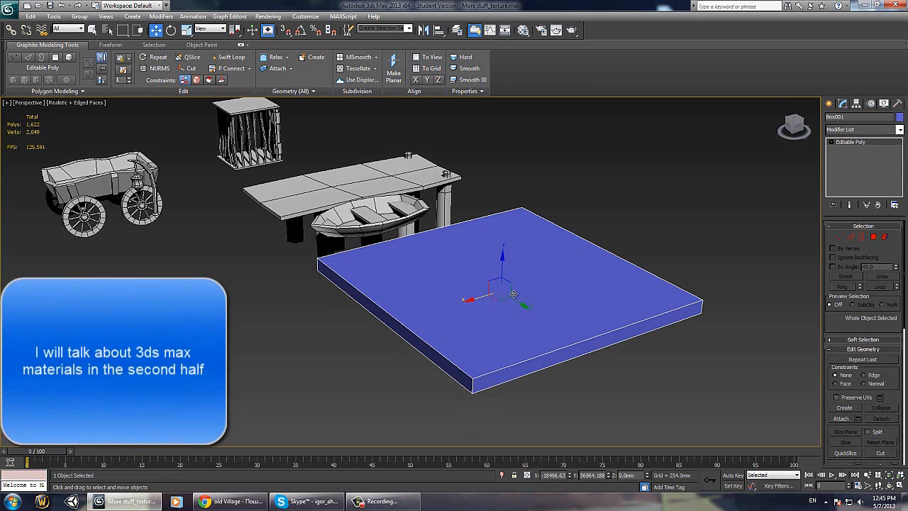
# Step: Assign the grey 01 - Default material to the box and close the Material Editor
pyautogui.press('m')
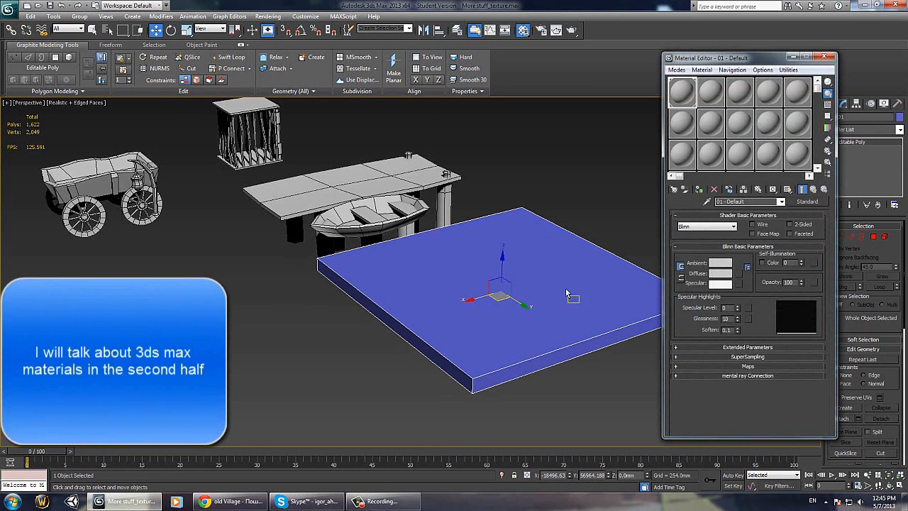
pyautogui.moveTo(568, 293)
pyautogui.mouseDown()
pyautogui.moveTo(601, 319)
pyautogui.moveTo(604, 272)
pyautogui.moveTo(578, 280)
pyautogui.mouseUp()
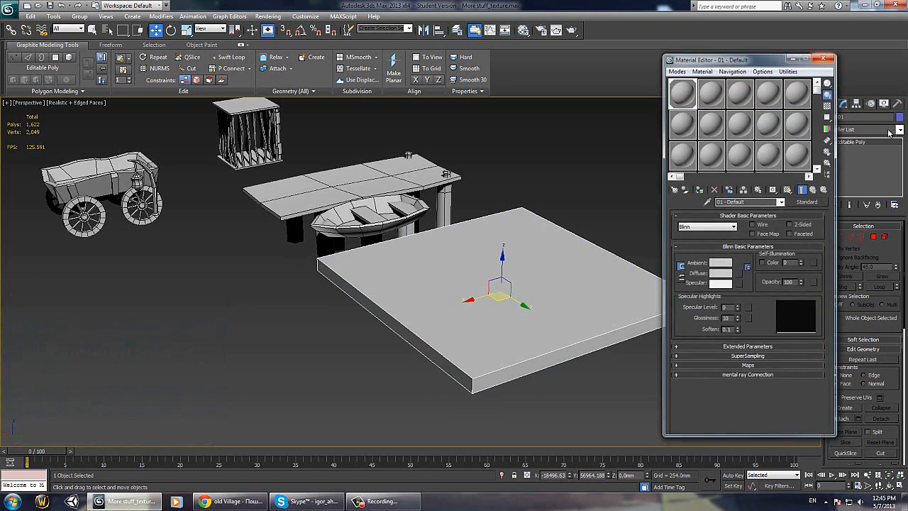
pyautogui.press('m')
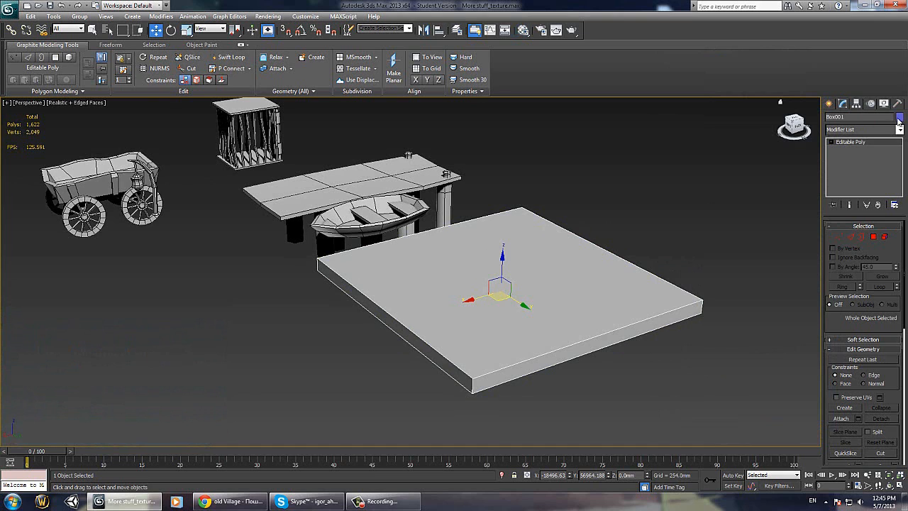
# Step: Set the box's object color to black and clear the selection
pyautogui.click(900, 116)
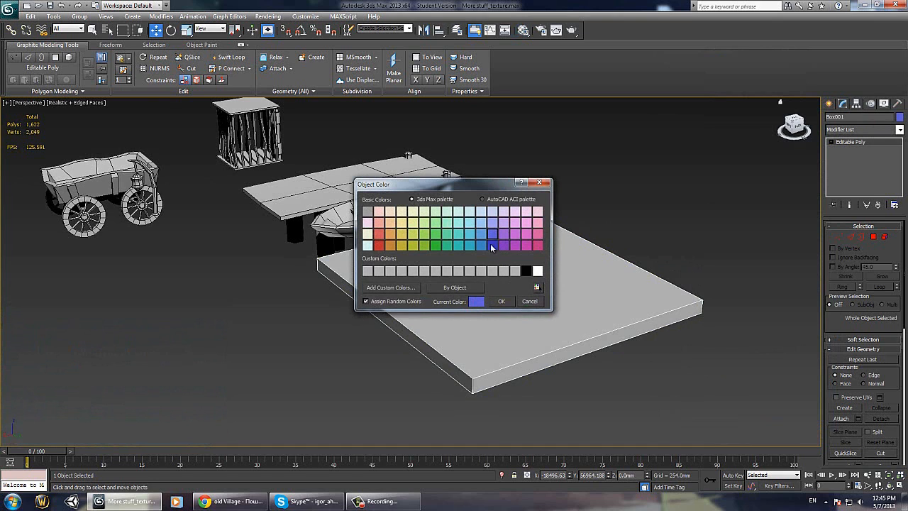
pyautogui.click(524, 274)
pyautogui.click(502, 304)
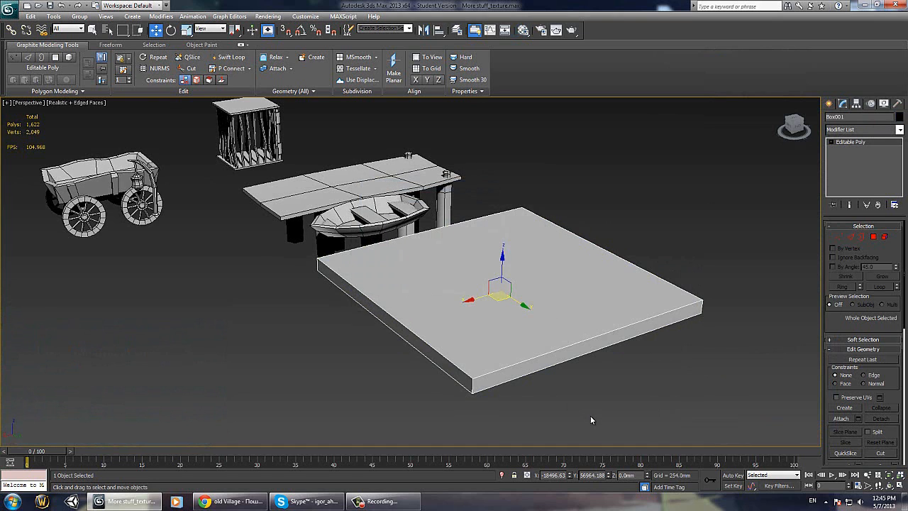
pyautogui.click(592, 420)
# Step: Move the box along the Y axis, farther away from the pier and boat
pyautogui.click(520, 254)
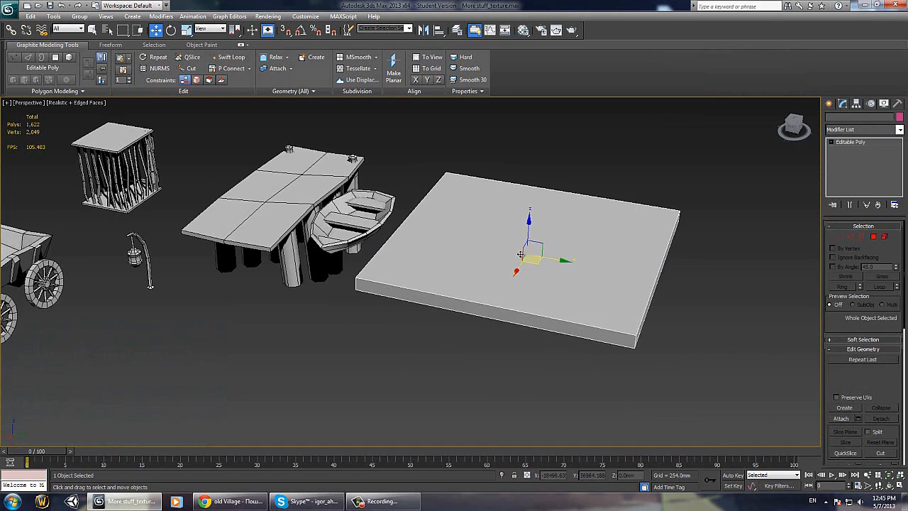
pyautogui.moveTo(520, 254); pyautogui.dragTo(652, 271)
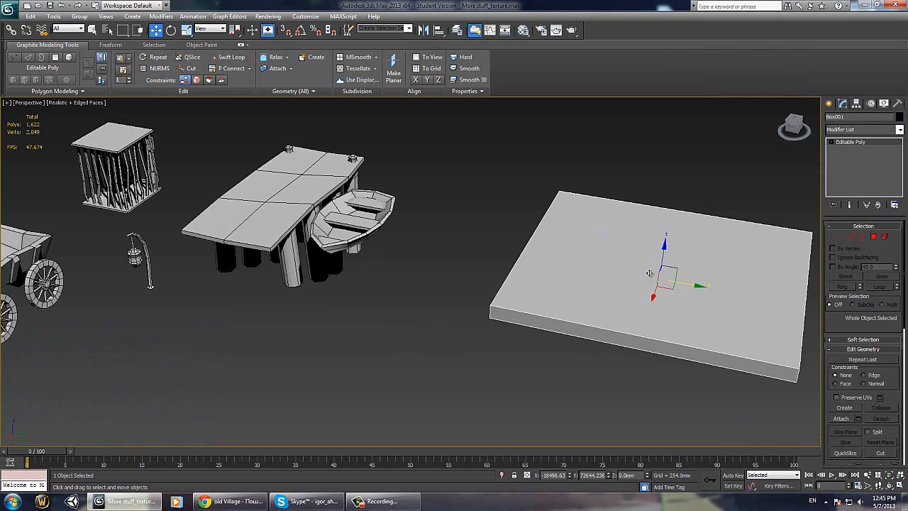
pyautogui.moveTo(652, 271); pyautogui.dragTo(581, 265, button='middle')
# Step: Connect the box's front and back top edges with 4 segments to divide the top into five strips
pyautogui.press('2')
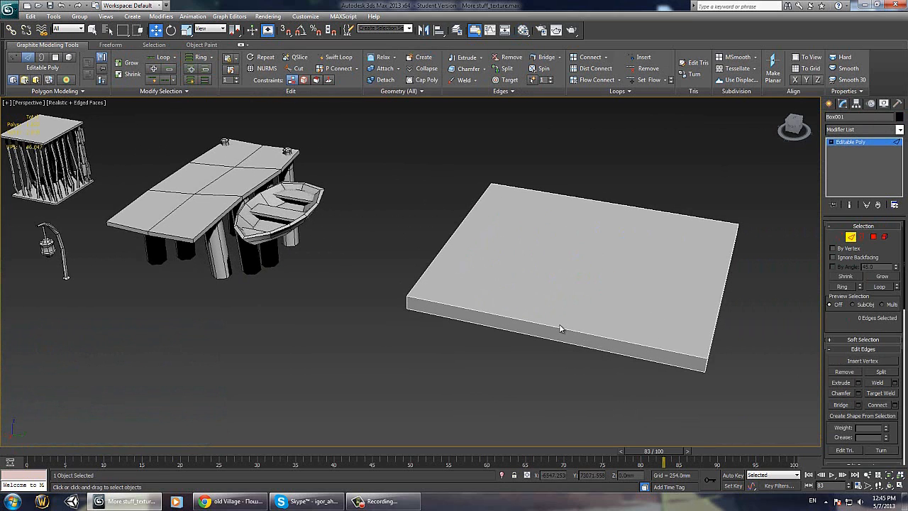
pyautogui.doubleClick(559, 329)
pyautogui.keyDown('ctrl'); pyautogui.click(636, 206); pyautogui.keyUp('ctrl')
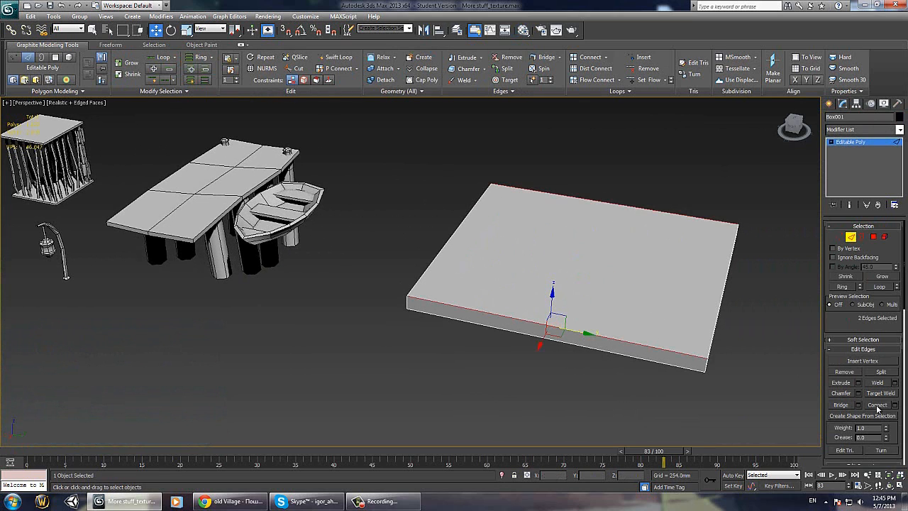
pyautogui.click(896, 406)
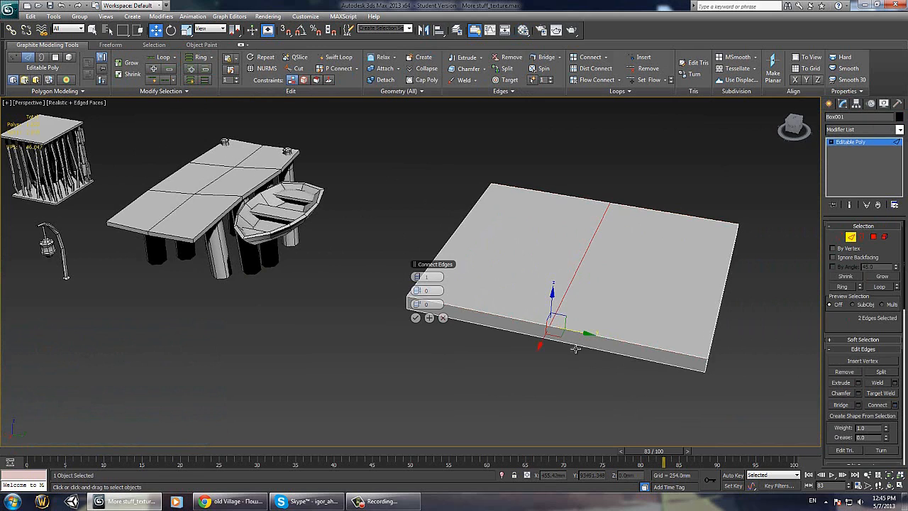
pyautogui.click(420, 276)
pyautogui.click(420, 276)
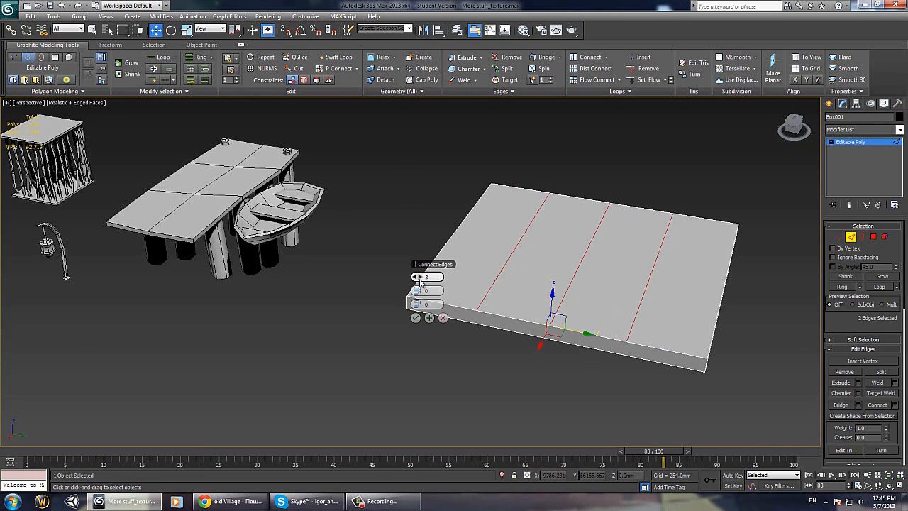
pyautogui.click(420, 276)
pyautogui.click(415, 317)
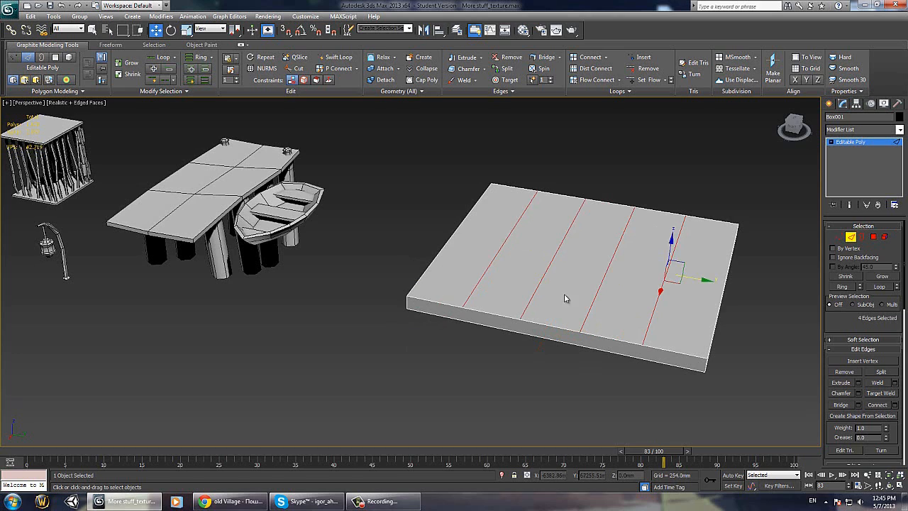
# Step: Move three of the connecting edges individually across the box's top to vary the strip widths
pyautogui.click(500, 253)
pyautogui.moveTo(523, 249); pyautogui.dragTo(481, 241)
pyautogui.click(662, 287)
pyautogui.moveTo(689, 288); pyautogui.dragTo(735, 280)
pyautogui.click(608, 273)
pyautogui.moveTo(608, 273); pyautogui.dragTo(592, 261)
pyautogui.keyDown('alt'); pyautogui.moveTo(619, 285); pyautogui.dragTo(587, 270, button='middle'); pyautogui.keyUp('alt')
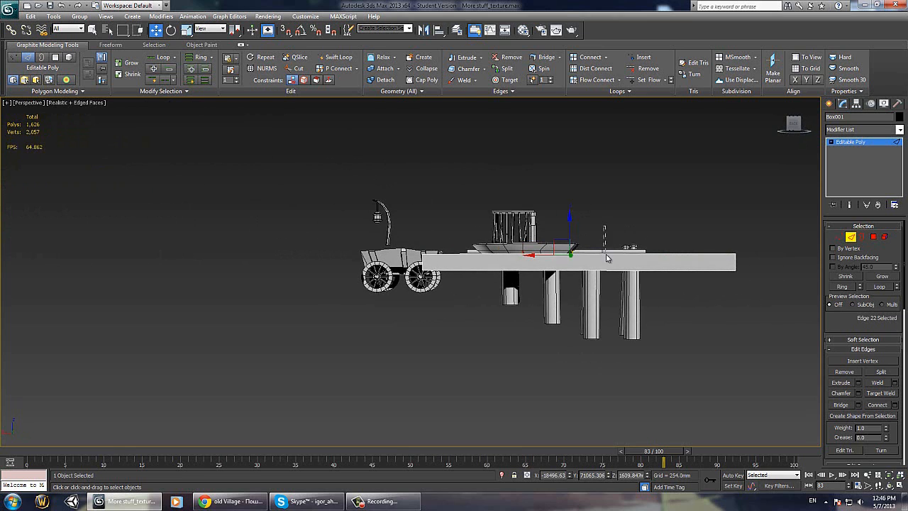
# Step: Connect the six lengthwise edges across the slab with 2 segments and a pinch of 88, near its two sides
pyautogui.moveTo(606, 255); pyautogui.dragTo(605, 260)
pyautogui.keyDown('alt'); pyautogui.moveTo(614, 262); pyautogui.dragTo(614, 268, button='middle'); pyautogui.keyUp('alt')
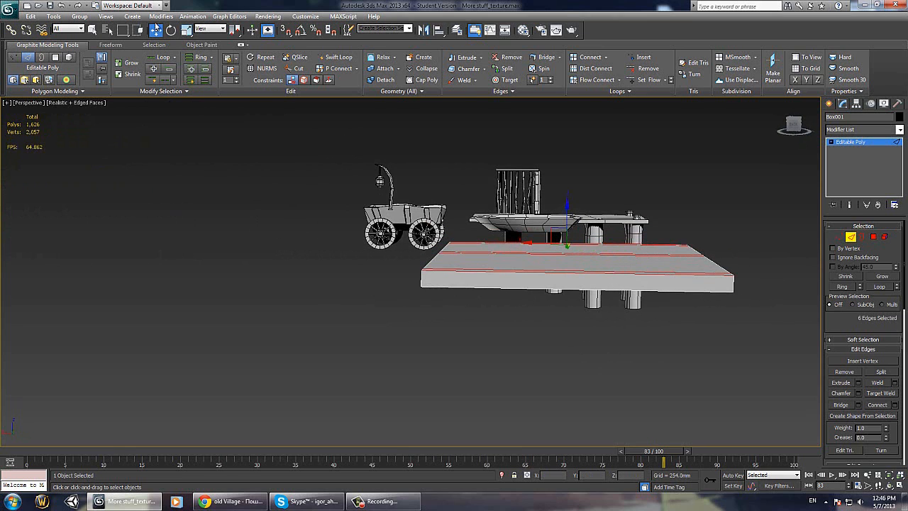
pyautogui.keyDown('alt'); pyautogui.moveTo(463, 218); pyautogui.dragTo(487, 234, button='middle'); pyautogui.keyUp('alt')
pyautogui.click(895, 404)
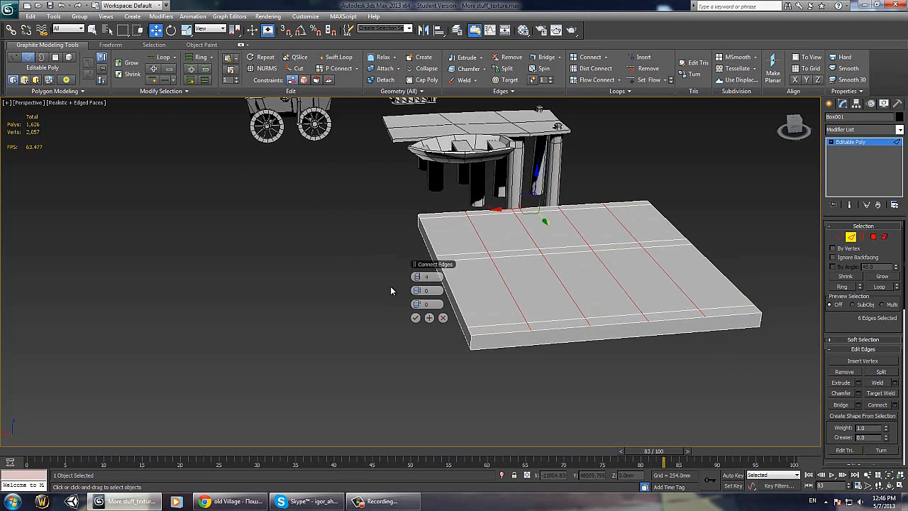
pyautogui.click(416, 277)
pyautogui.click(416, 278)
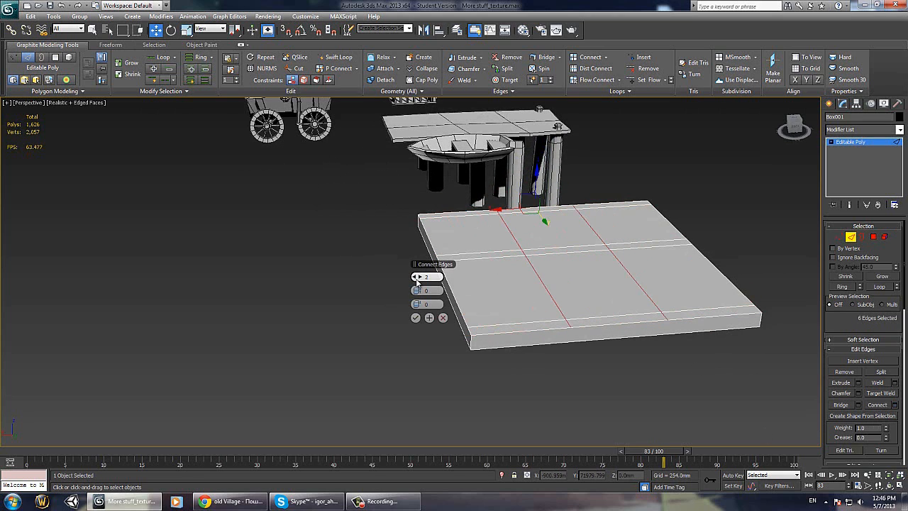
pyautogui.moveTo(419, 290); pyautogui.dragTo(586, 264)
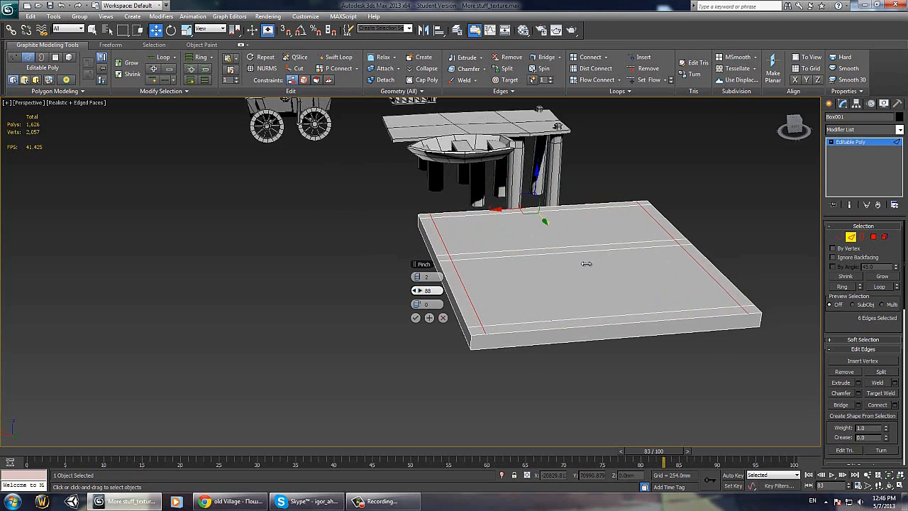
pyautogui.press('Return')
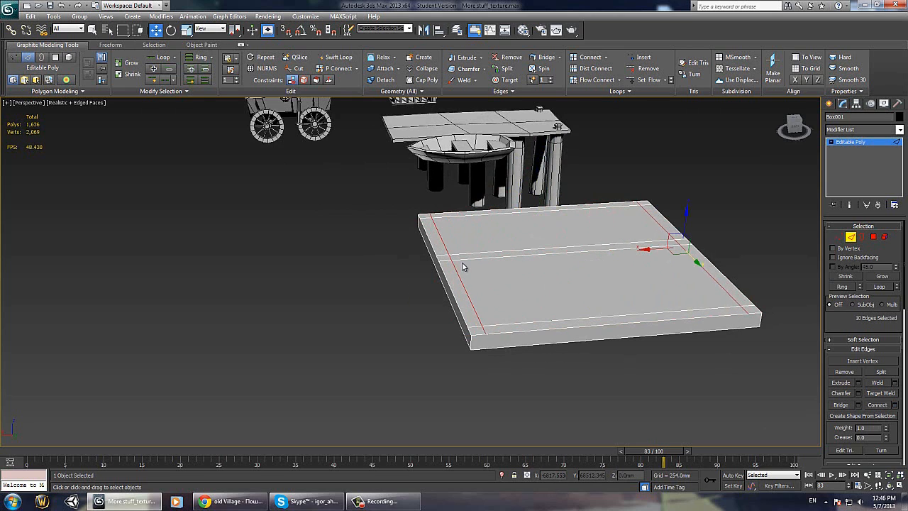
# Step: Extrude the five border polygons along the slab's back and rear sides about 6008 mm upward to form low walls
pyautogui.press('4')
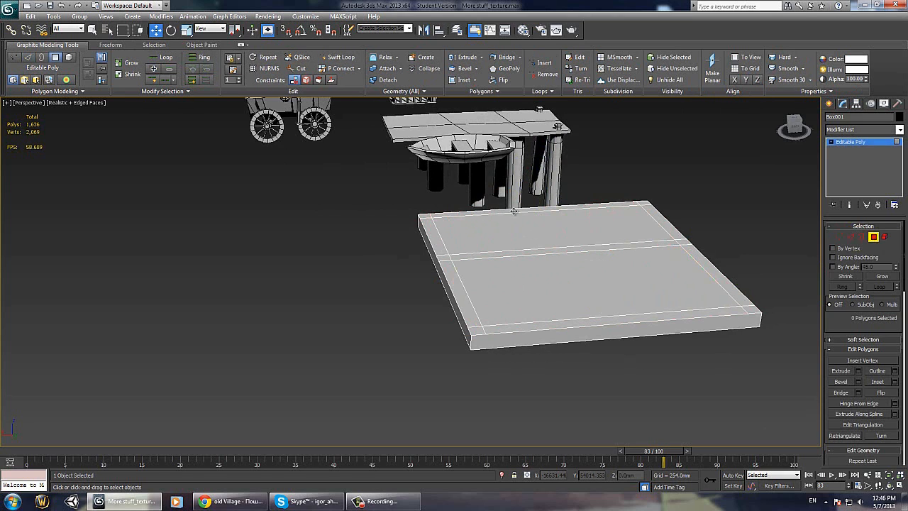
pyautogui.click(441, 219)
pyautogui.click(434, 219)
pyautogui.click(431, 235)
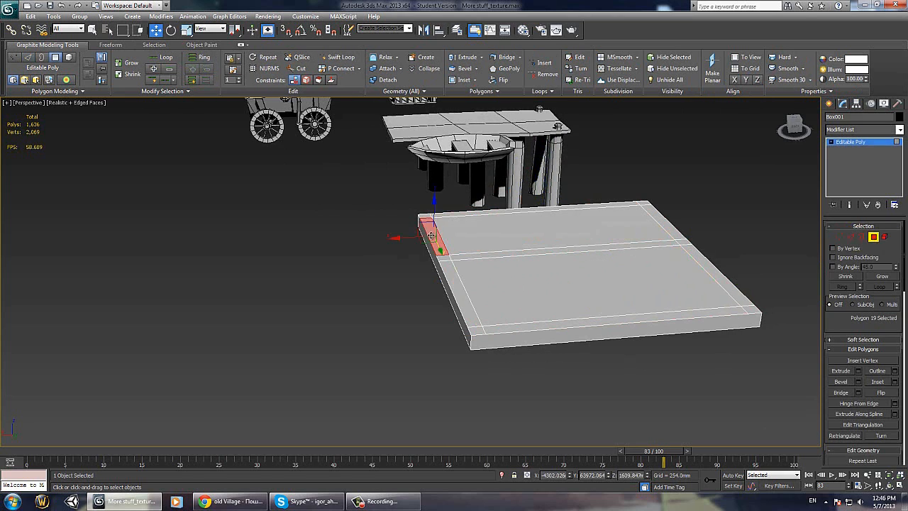
pyautogui.keyDown('ctrl'); pyautogui.click(424, 220); pyautogui.keyUp('ctrl')
pyautogui.keyDown('ctrl'); pyautogui.click(465, 216); pyautogui.keyUp('ctrl')
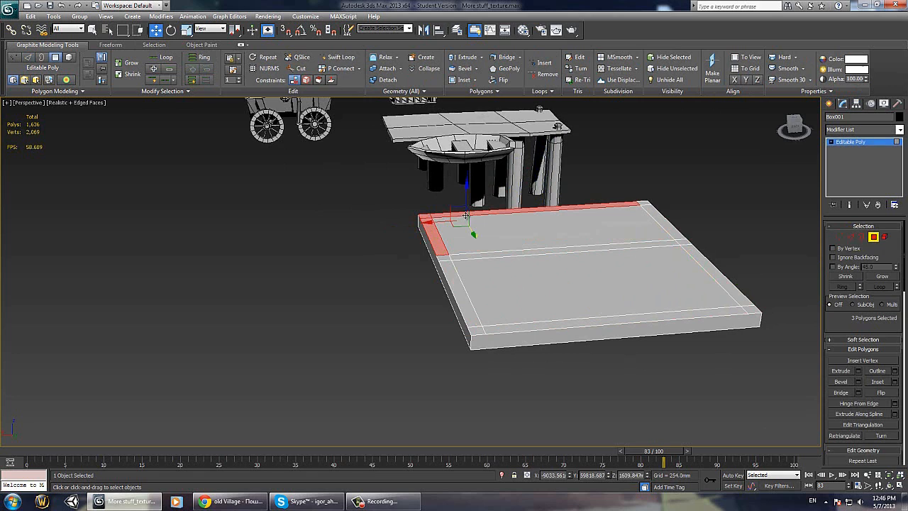
pyautogui.keyDown('ctrl'); pyautogui.click(659, 213); pyautogui.keyUp('ctrl')
pyautogui.keyDown('ctrl'); pyautogui.click(645, 205); pyautogui.keyUp('ctrl')
pyautogui.click(860, 370)
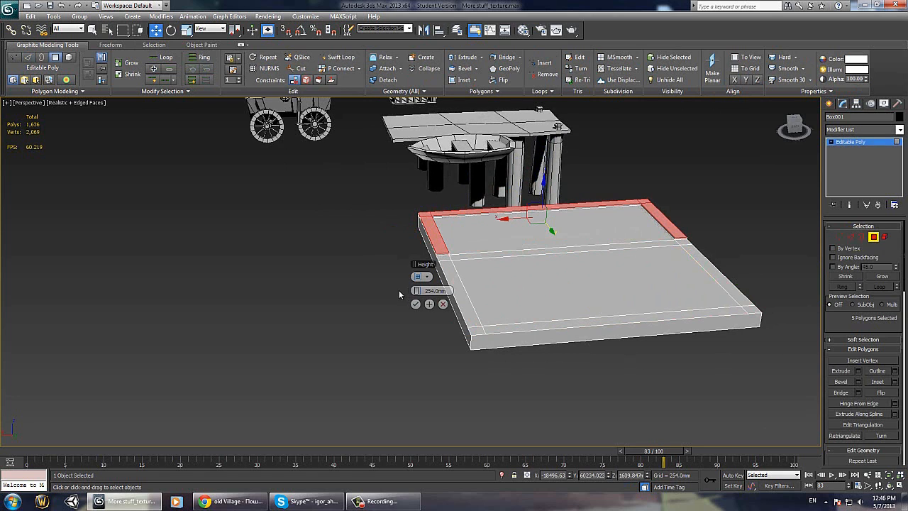
pyautogui.moveTo(421, 291); pyautogui.dragTo(422, 255)
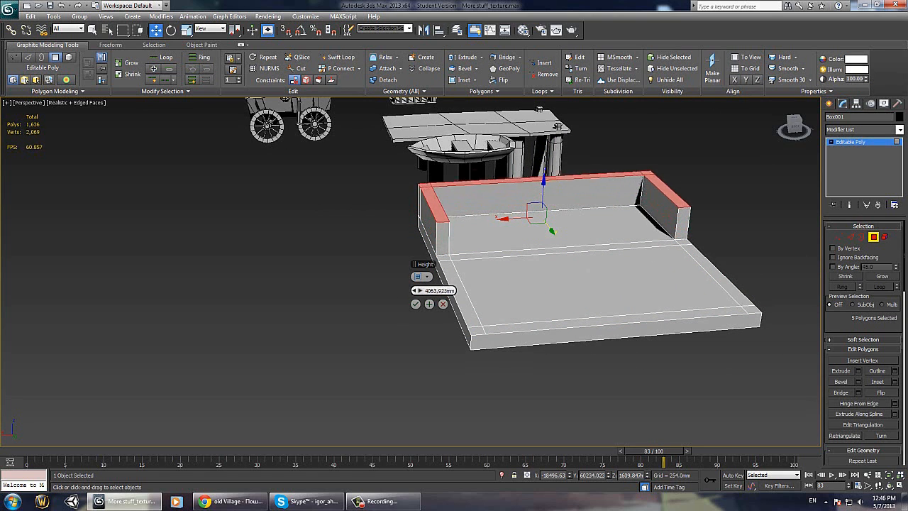
pyautogui.click(416, 304)
# Step: Connect the two long top edges of the back wall with 2 segments and a pinch of 0
pyautogui.moveTo(430, 242); pyautogui.dragTo(428, 247, button='middle')
pyautogui.press('2')
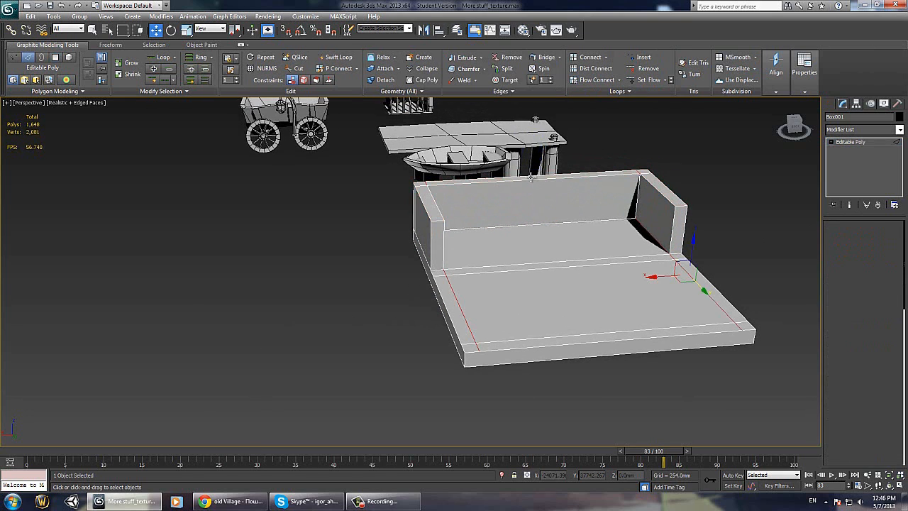
pyautogui.click(529, 175)
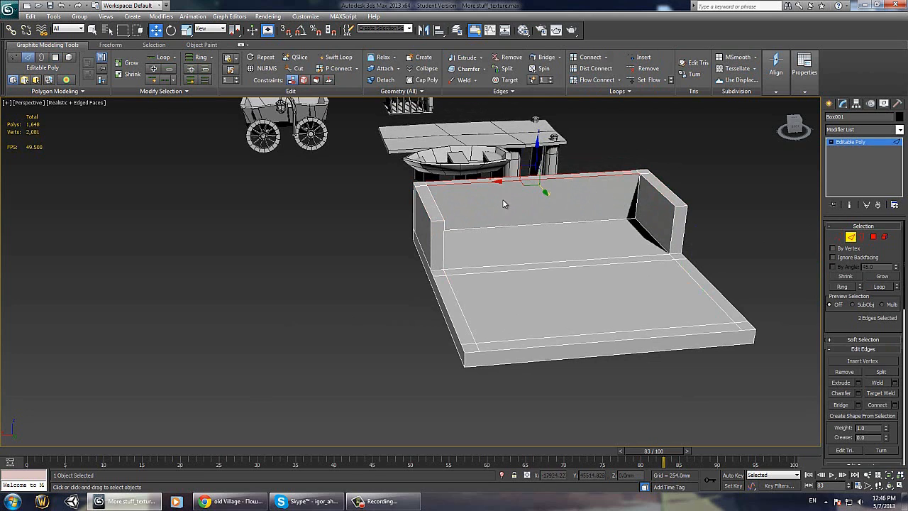
pyautogui.click(895, 405)
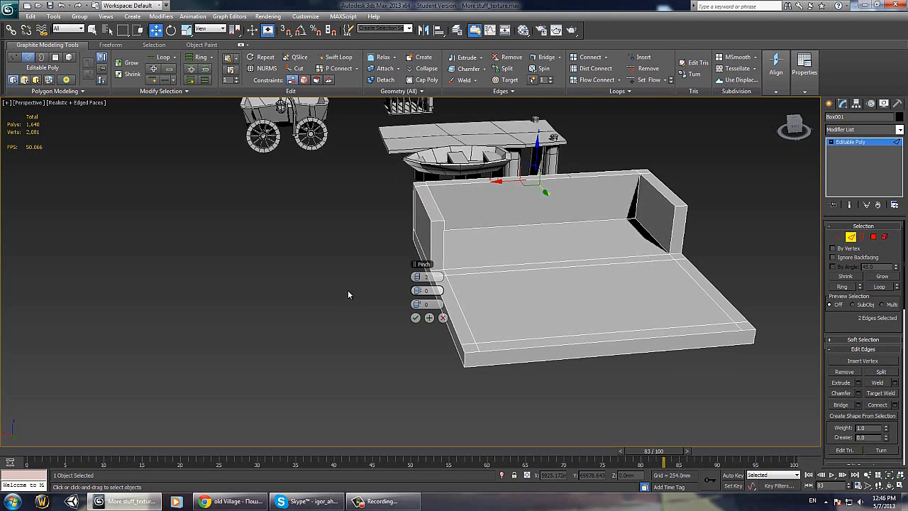
pyautogui.click(416, 318)
# Step: Scale the two new cross edges apart along X about their common selection center
pyautogui.press('r')
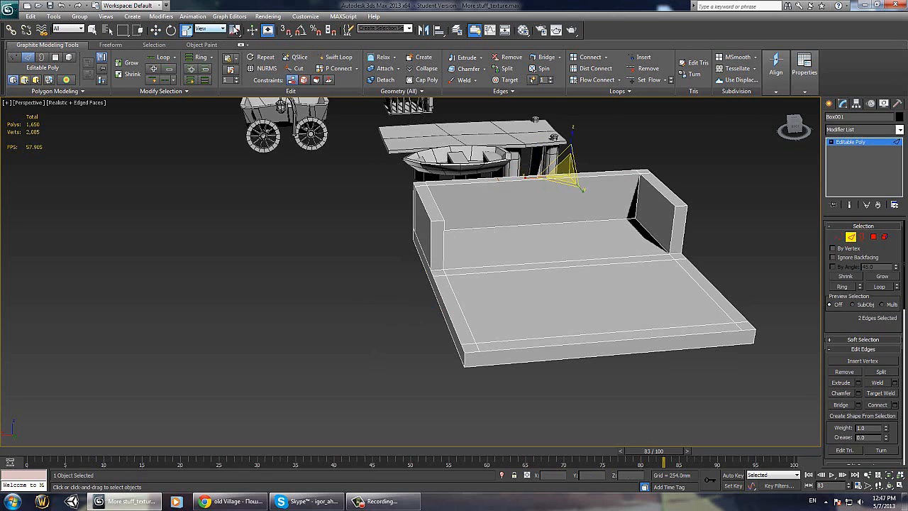
pyautogui.moveTo(236, 30); pyautogui.dragTo(236, 61)
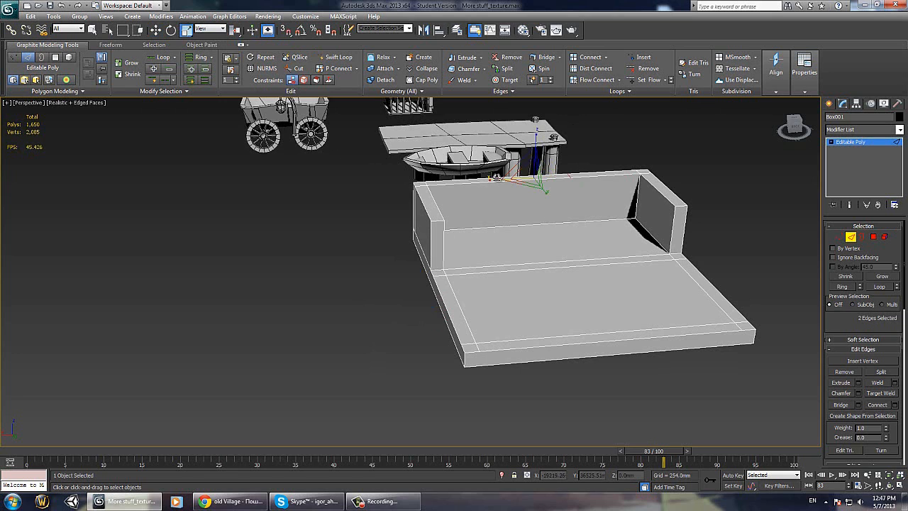
pyautogui.moveTo(487, 180); pyautogui.dragTo(463, 190)
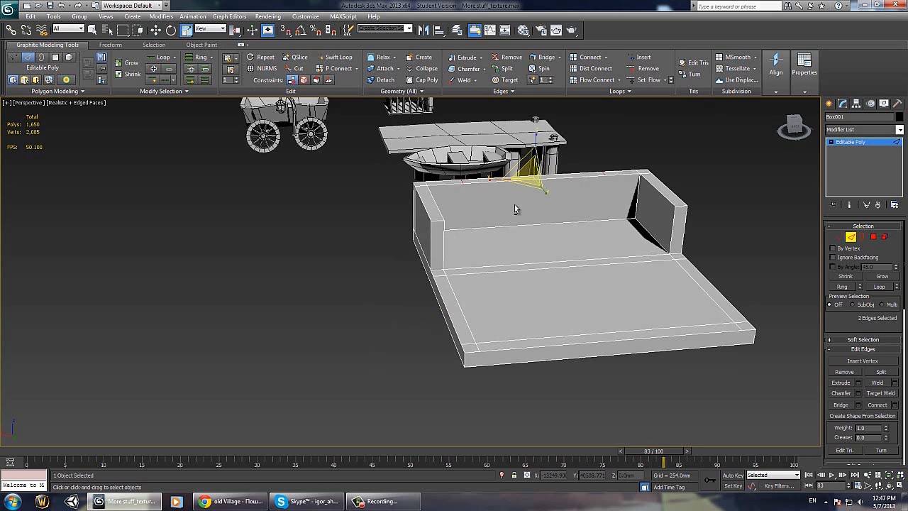
pyautogui.keyDown('alt'); pyautogui.moveTo(526, 202); pyautogui.dragTo(478, 255, button='middle'); pyautogui.keyUp('alt')
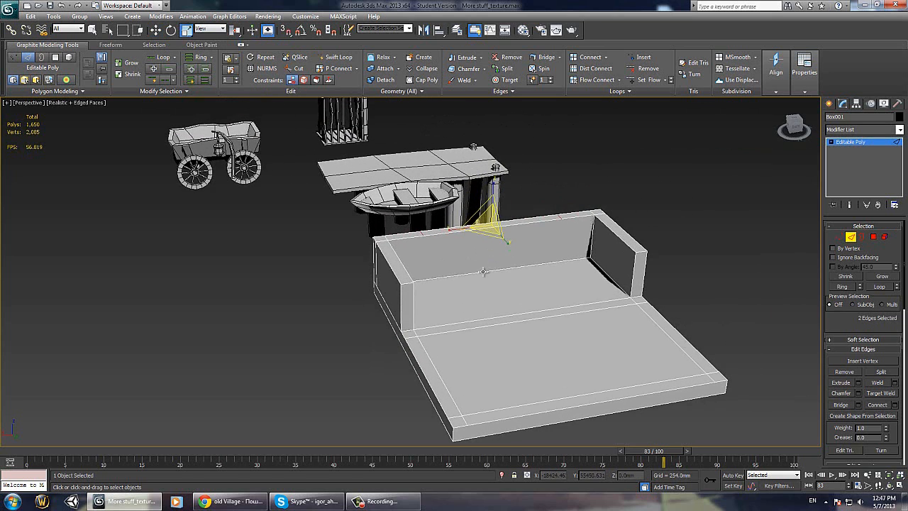
# Step: Move the back wall's middle top polygon upward and along X toward one side wall
pyautogui.press('4')
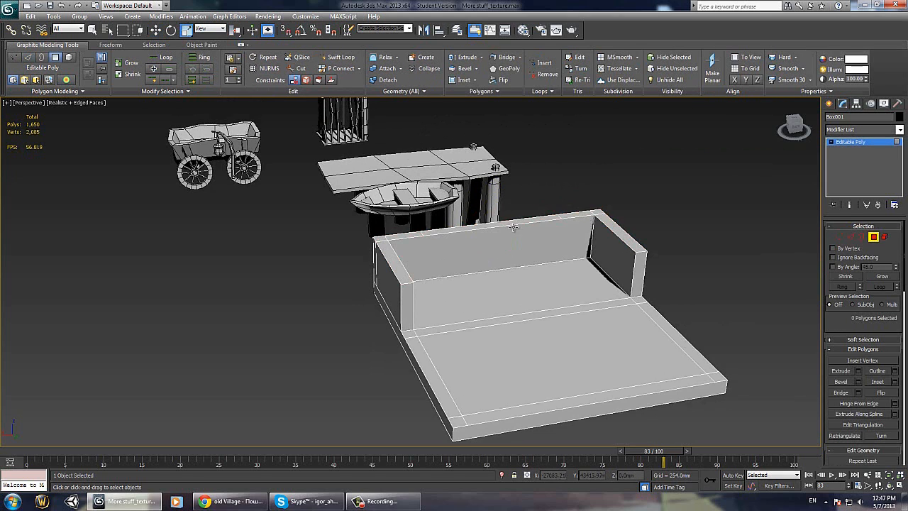
pyautogui.click(513, 226)
pyautogui.click(505, 214)
pyautogui.press('w')
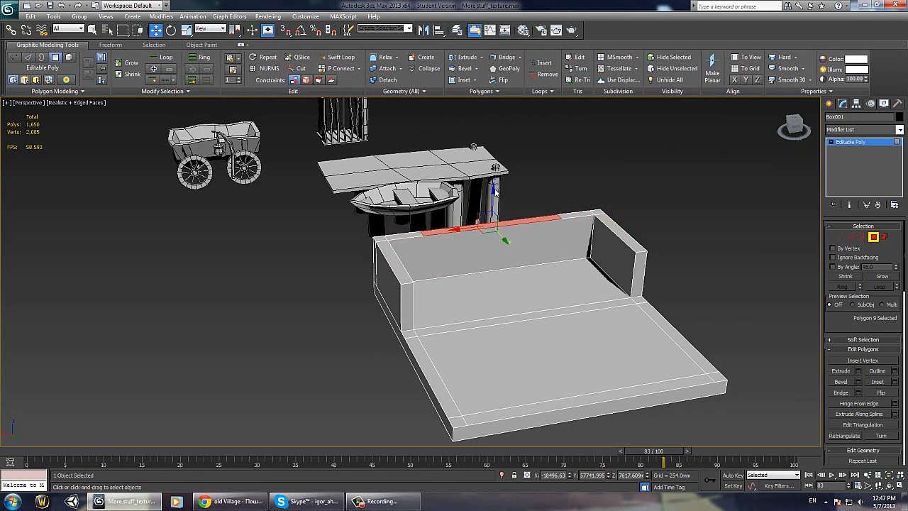
pyautogui.moveTo(490, 226); pyautogui.dragTo(511, 178)
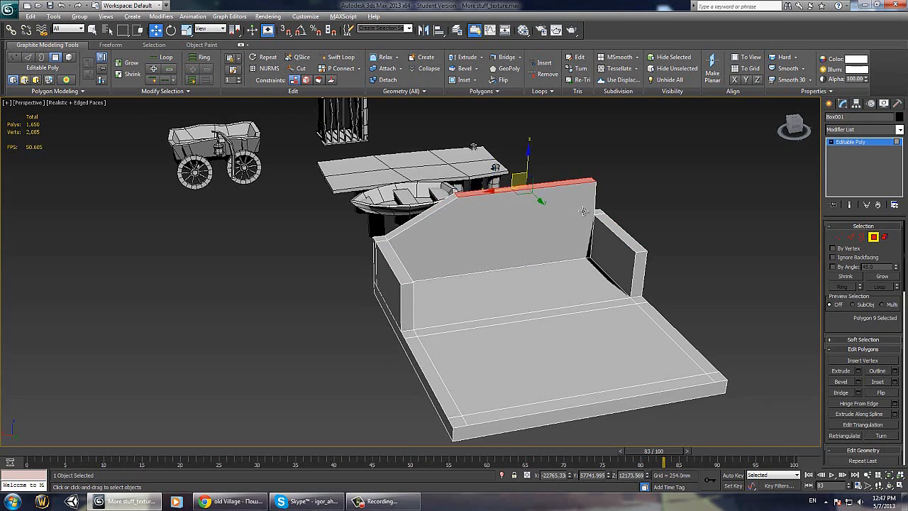
# Step: Connect the raised top section's two long edges with 2 segments and move the new cross edges upward into a peak
pyautogui.keyDown('alt'); pyautogui.moveTo(586, 211); pyautogui.dragTo(553, 213, button='middle'); pyautogui.keyUp('alt')
pyautogui.press('2')
pyautogui.click(550, 203)
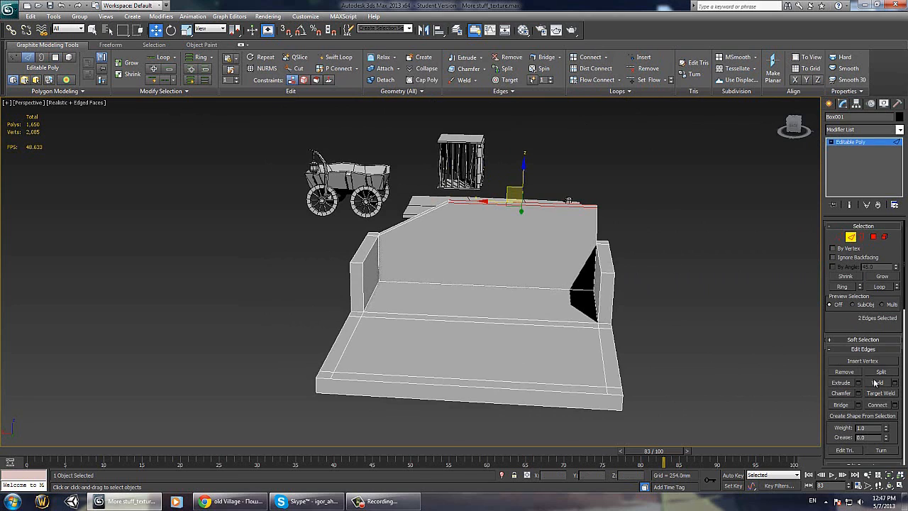
pyautogui.click(896, 404)
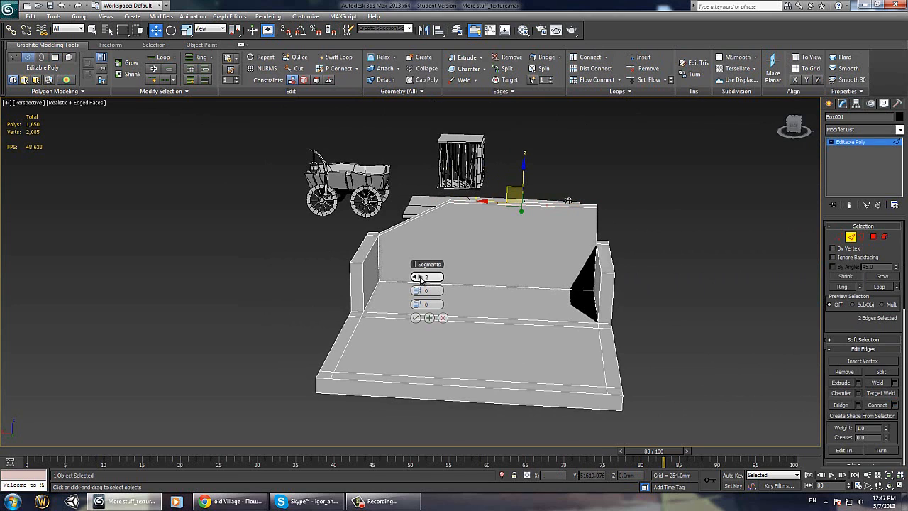
pyautogui.click(415, 317)
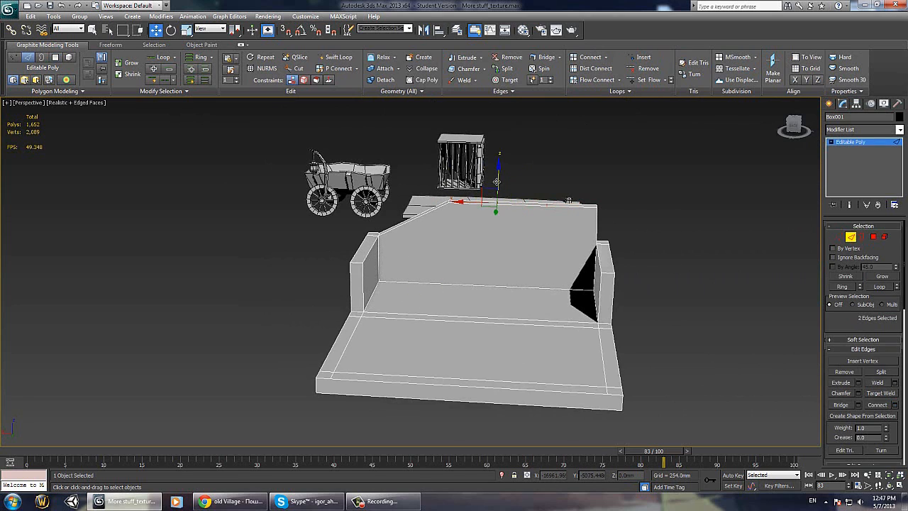
pyautogui.moveTo(500, 173); pyautogui.dragTo(530, 139)
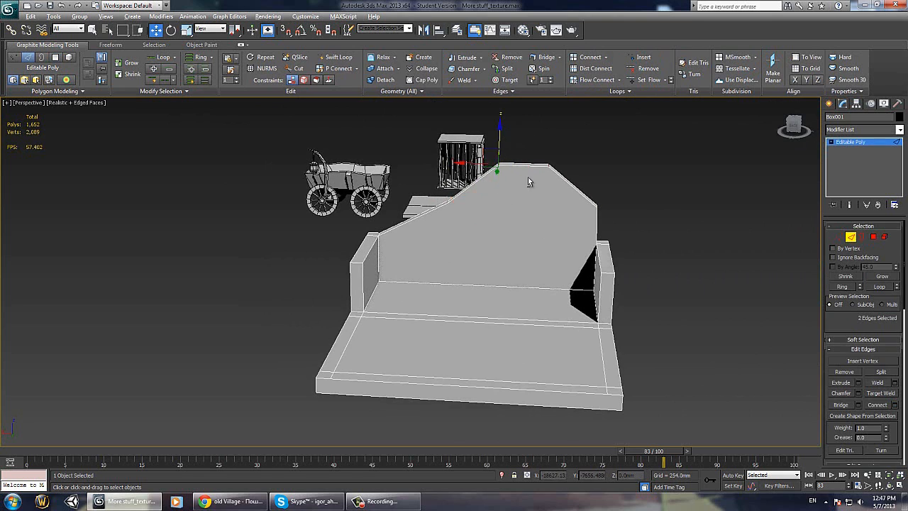
# Step: Extrude the two top polygons of the side wall nearest the raised back section upward by 6007.761 mm
pyautogui.keyDown('alt'); pyautogui.moveTo(529, 181); pyautogui.dragTo(490, 194, button='middle'); pyautogui.keyUp('alt')
pyautogui.keyDown('alt'); pyautogui.moveTo(446, 223); pyautogui.dragTo(457, 336, button='middle'); pyautogui.keyUp('alt')
pyautogui.click(417, 288)
pyautogui.press('4')
pyautogui.keyDown('alt'); pyautogui.moveTo(437, 299); pyautogui.dragTo(364, 314, button='middle'); pyautogui.keyUp('alt')
pyautogui.click(538, 288)
pyautogui.click(610, 360)
pyautogui.keyDown('alt'); pyautogui.moveTo(618, 373); pyautogui.dragTo(582, 352, button='middle'); pyautogui.keyUp('alt')
pyautogui.click(549, 293)
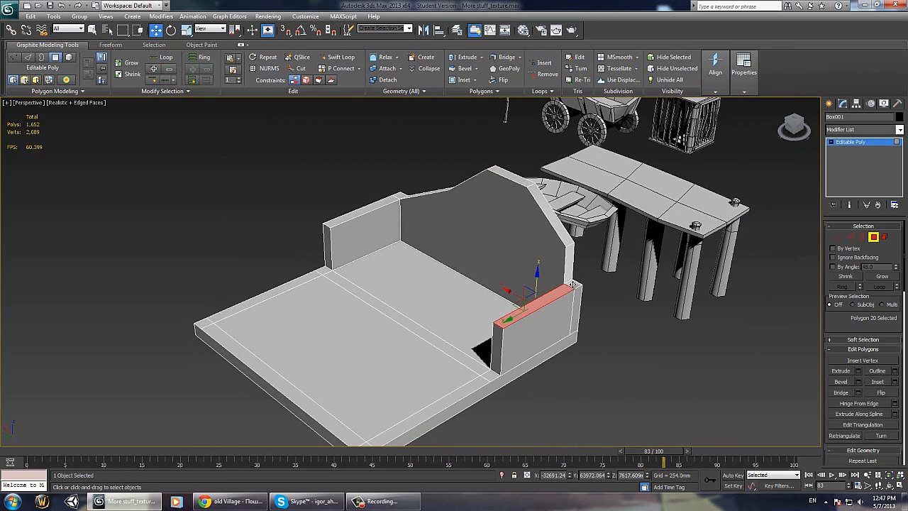
pyautogui.keyDown('ctrl'); pyautogui.click(571, 288); pyautogui.keyUp('ctrl')
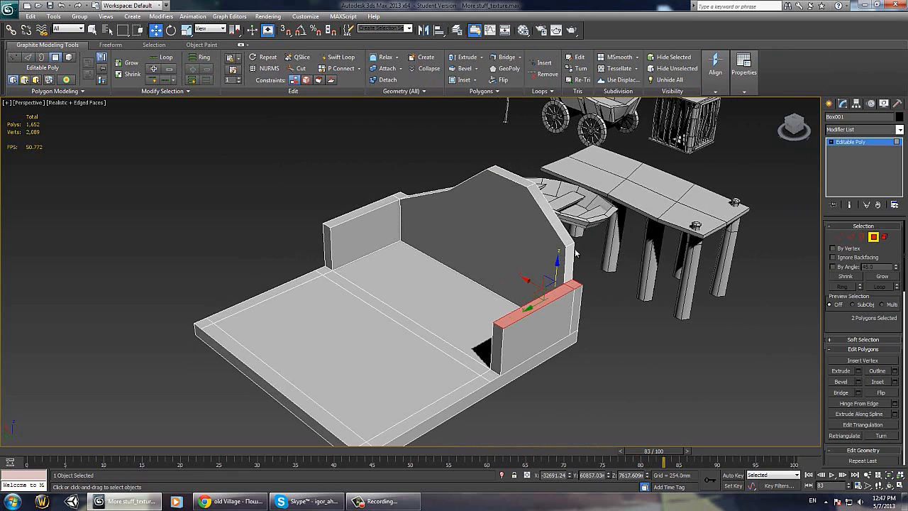
pyautogui.click(859, 371)
pyautogui.keyDown('alt'); pyautogui.moveTo(541, 261); pyautogui.dragTo(501, 320, button='middle'); pyautogui.keyUp('alt')
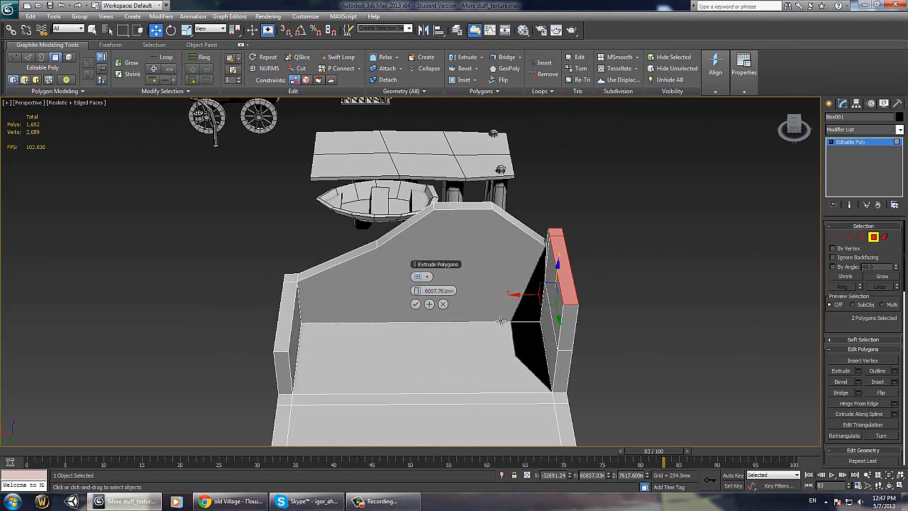
pyautogui.click(416, 304)
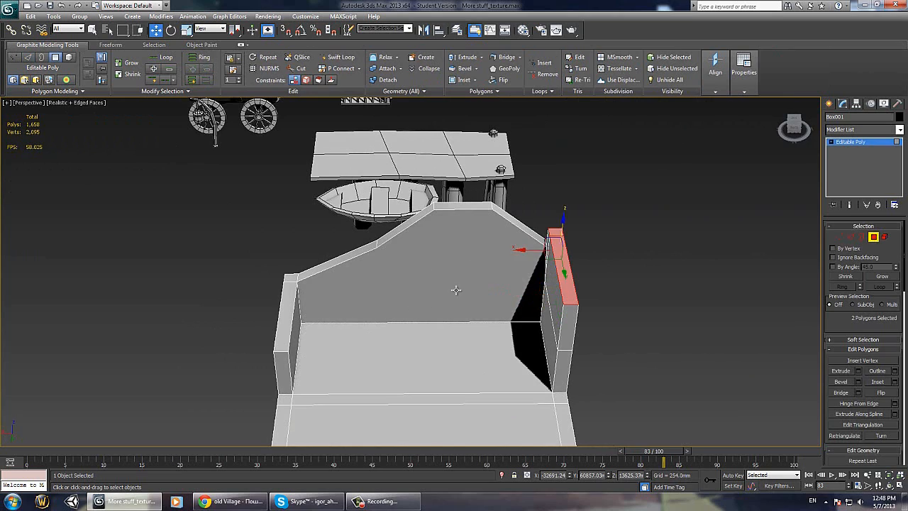
# Step: Delete the two overlapping polygons where the heightened side wall meets the back wall's slope
pyautogui.keyDown('alt'); pyautogui.moveTo(456, 291); pyautogui.dragTo(632, 277, button='middle'); pyautogui.keyUp('alt')
pyautogui.click(534, 246)
pyautogui.press('Delete')
pyautogui.scroll(3, 554, 286)
pyautogui.moveTo(553, 286); pyautogui.dragTo(486, 337, button='middle')
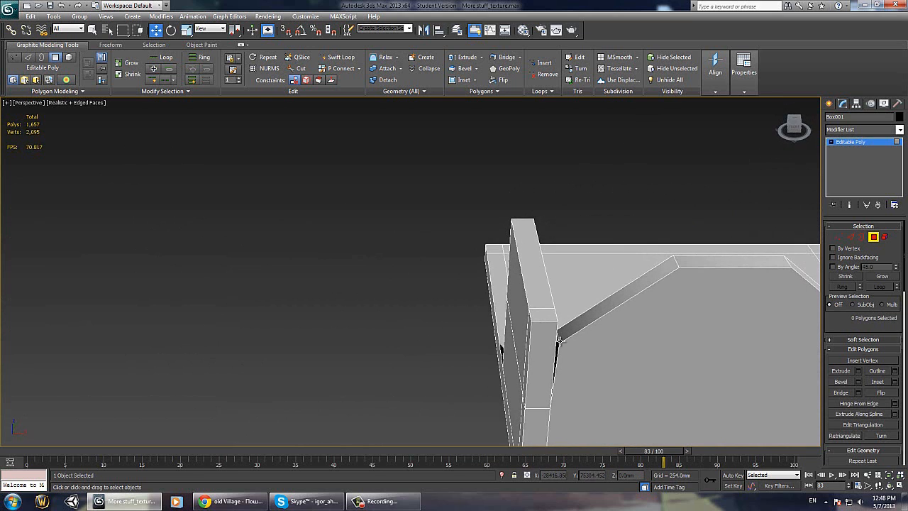
pyautogui.click(559, 341)
pyautogui.click(558, 345)
pyautogui.press('Delete')
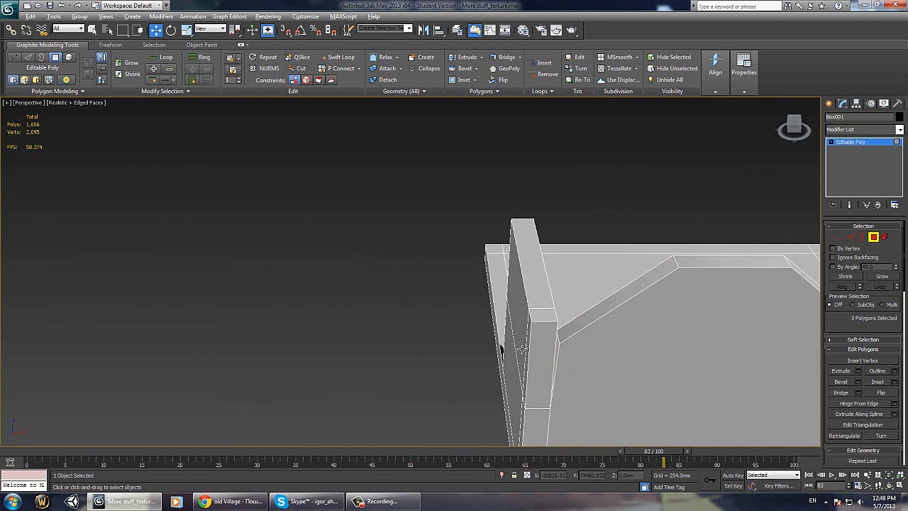
# Step: Target-weld the two inner top corner vertices of the heightened side wall onto the adjoining back-wall vertices
pyautogui.keyDown('alt'); pyautogui.moveTo(522, 348); pyautogui.dragTo(457, 305, button='middle'); pyautogui.keyUp('alt')
pyautogui.press('1')
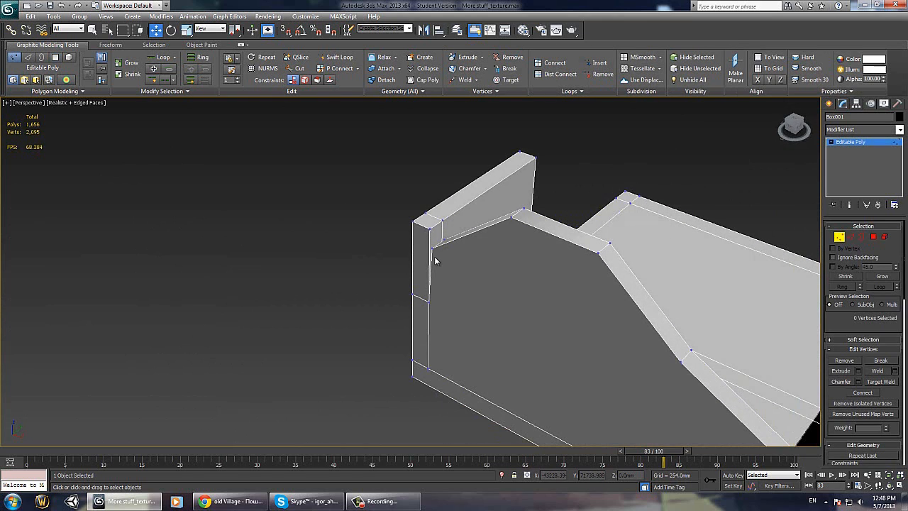
pyautogui.click(884, 382)
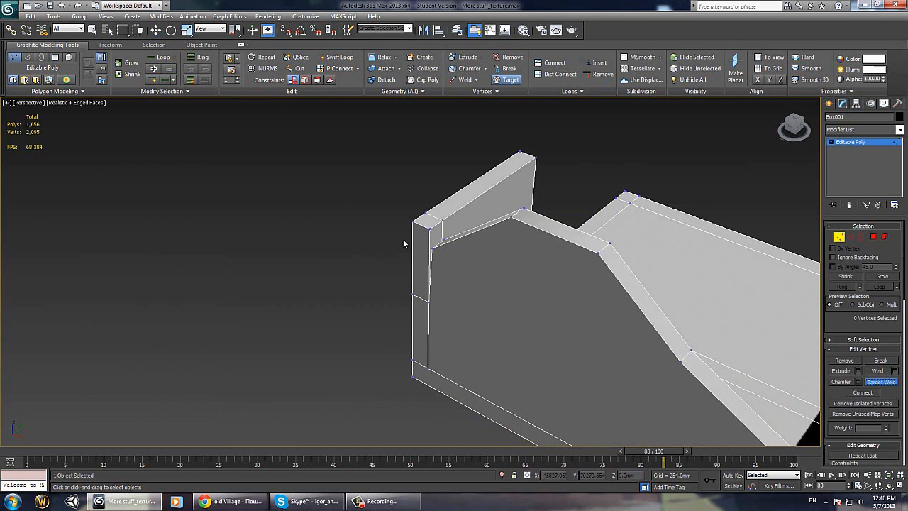
pyautogui.click(433, 248)
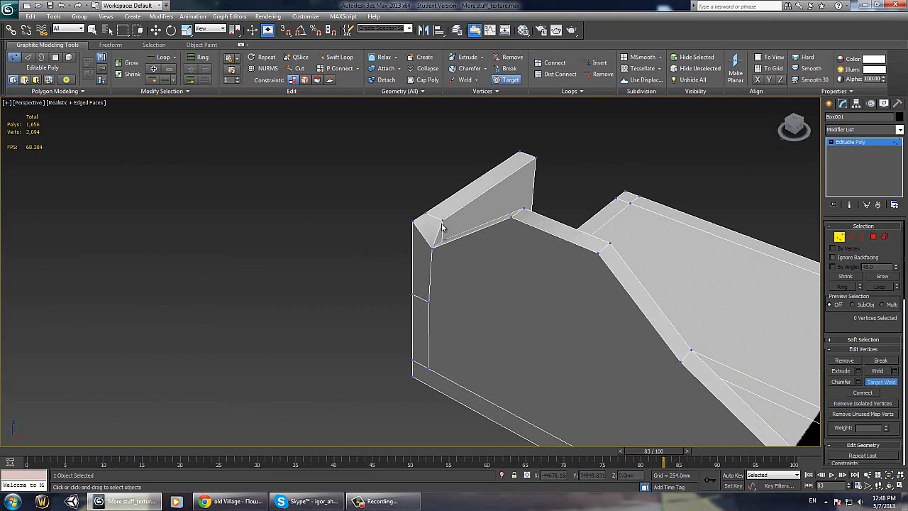
pyautogui.click(443, 242)
pyautogui.keyDown('alt'); pyautogui.moveTo(611, 216); pyautogui.dragTo(405, 365, button='middle'); pyautogui.keyUp('alt')
pyautogui.rightClick(552, 252)
# Step: Raise the two top vertices slightly where the heightened side wall meets the back wall
pyautogui.moveTo(577, 269); pyautogui.dragTo(582, 263)
pyautogui.keyDown('alt'); pyautogui.moveTo(582, 263); pyautogui.dragTo(511, 248, button='middle'); pyautogui.keyUp('alt')
pyautogui.moveTo(572, 219); pyautogui.dragTo(550, 201)
pyautogui.keyDown('alt'); pyautogui.moveTo(549, 200); pyautogui.dragTo(518, 196, button='middle'); pyautogui.keyUp('alt')
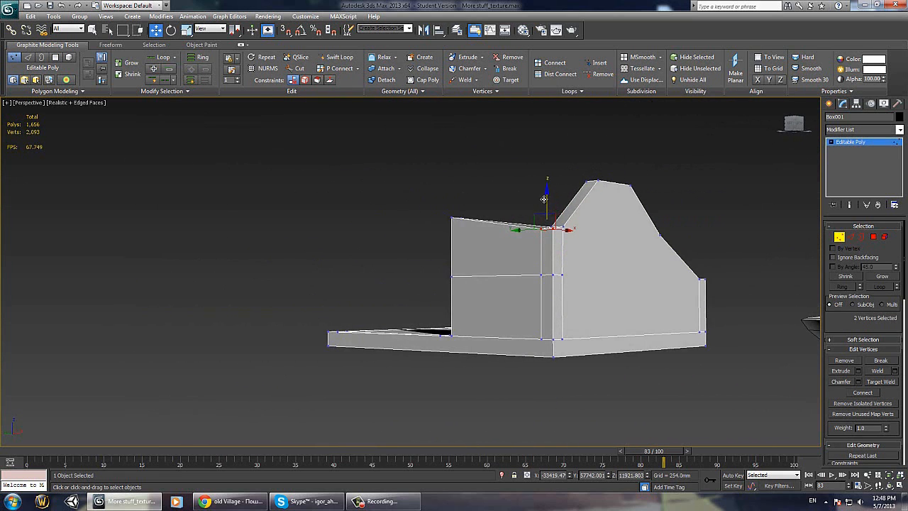
pyautogui.moveTo(545, 199); pyautogui.dragTo(548, 197)
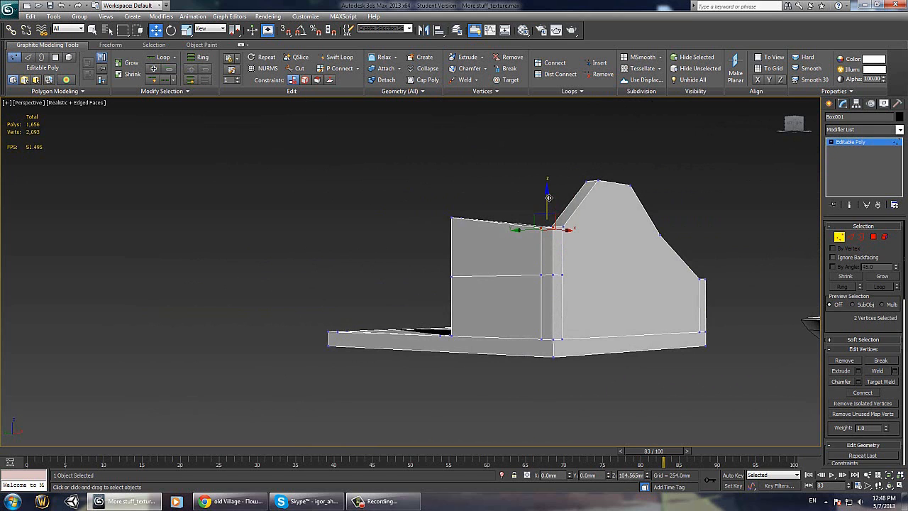
pyautogui.keyDown('alt'); pyautogui.moveTo(549, 197); pyautogui.dragTo(504, 238, button='middle'); pyautogui.keyUp('alt')
# Step: Pull the bottom edge of the heightened side wall's open end outward along the slab to give it a broken slope
pyautogui.click(423, 320)
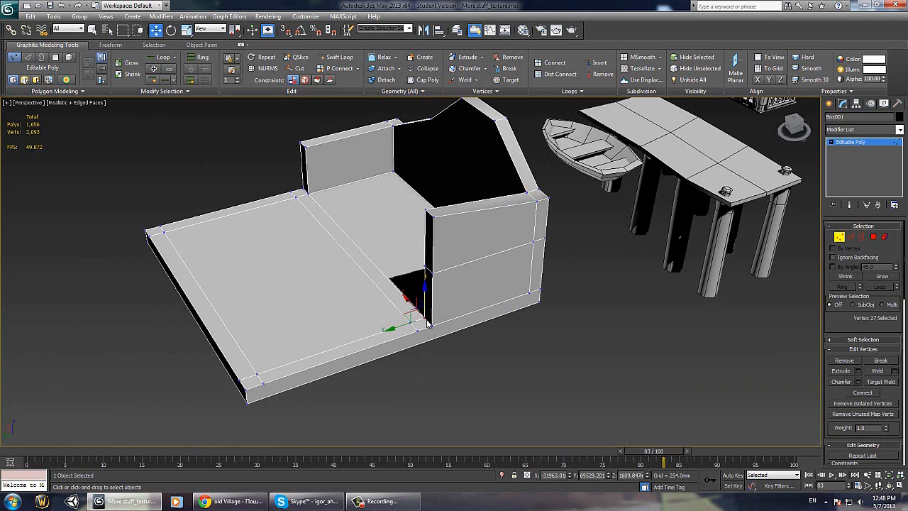
pyautogui.press('2')
pyautogui.click(430, 323)
pyautogui.click(421, 321)
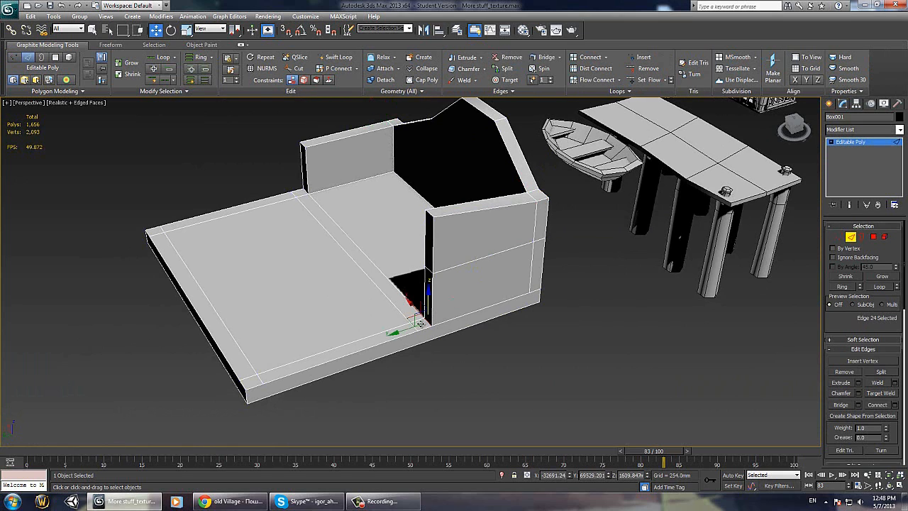
pyautogui.moveTo(402, 332); pyautogui.dragTo(379, 337)
# Step: Connect the four lengthwise edges of the side wall's upper section with 2 segments
pyautogui.keyDown('ctrl'); pyautogui.click(413, 330); pyautogui.keyUp('ctrl')
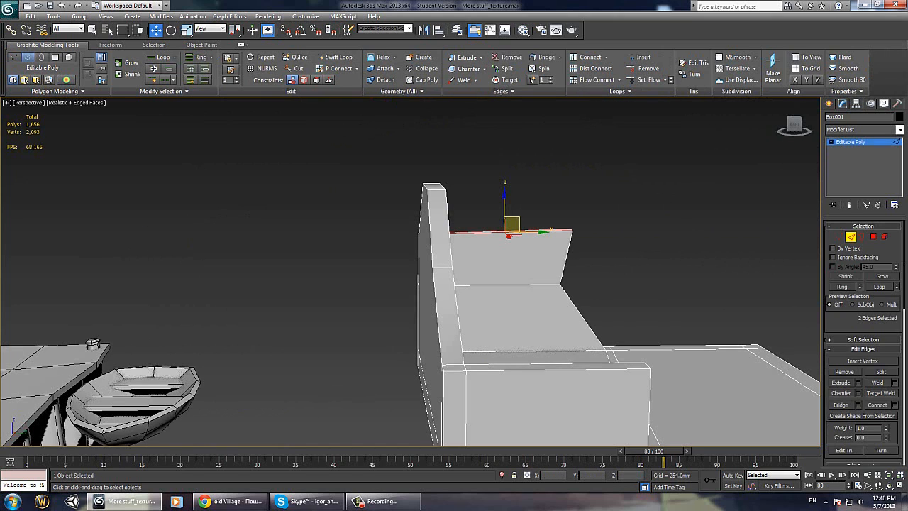
pyautogui.keyDown('ctrl'); pyautogui.click(530, 285); pyautogui.keyUp('ctrl')
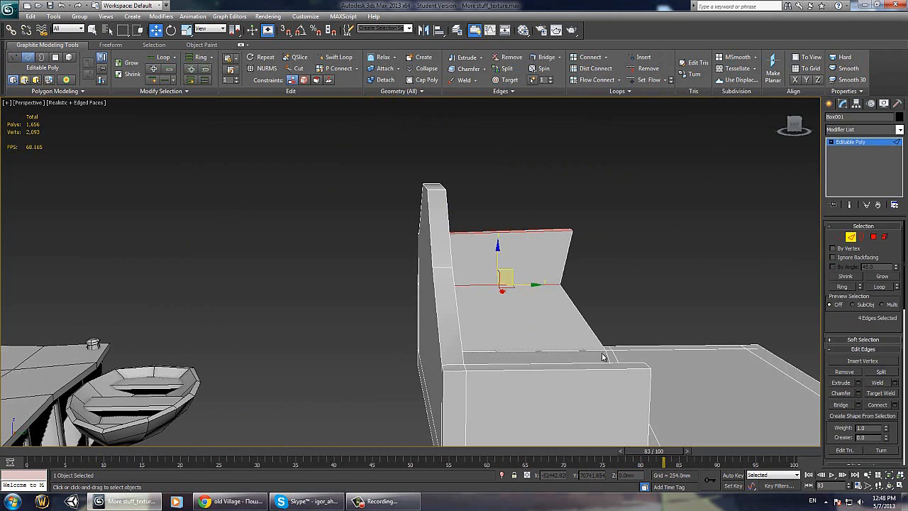
pyautogui.click(895, 405)
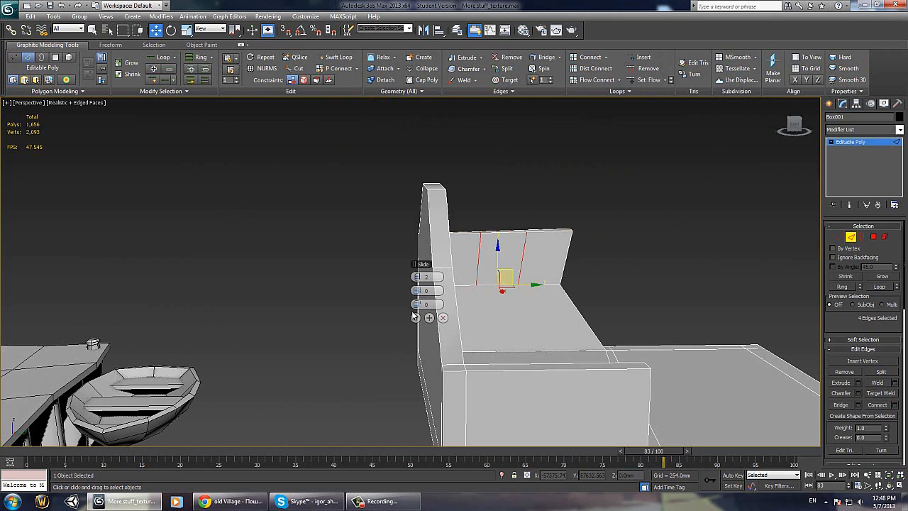
pyautogui.click(433, 308)
# Step: Lower the middle top polygon of the heightened side wall to form a dip
pyautogui.keyDown('alt'); pyautogui.moveTo(548, 242); pyautogui.dragTo(530, 222, button='middle'); pyautogui.keyUp('alt')
pyautogui.press('4')
pyautogui.click(503, 234)
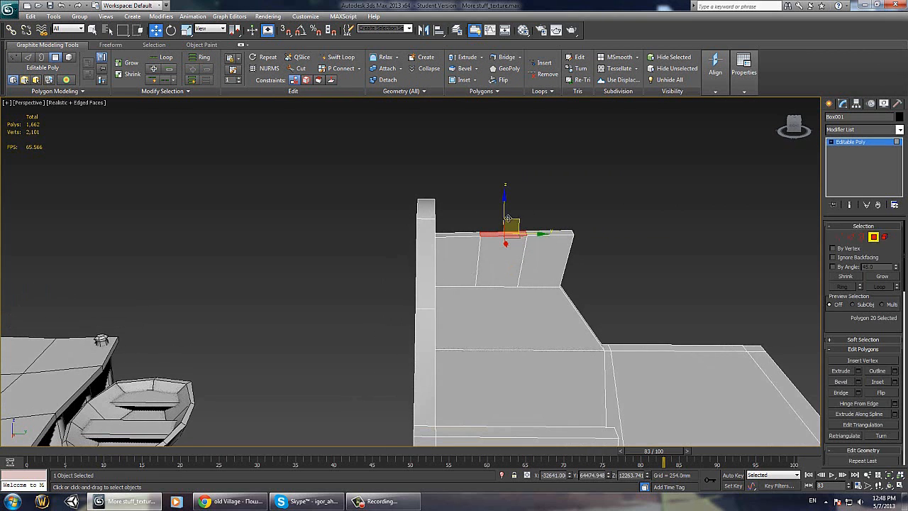
pyautogui.moveTo(504, 214); pyautogui.dragTo(502, 233)
# Step: Extrude the three border polygons along the slab's open front edge upward by 6007.761 mm to form a front wall
pyautogui.keyDown('alt'); pyautogui.moveTo(502, 232); pyautogui.dragTo(404, 241, button='middle'); pyautogui.keyUp('alt')
pyautogui.click(293, 253)
pyautogui.keyDown('ctrl'); pyautogui.click(320, 323); pyautogui.keyUp('ctrl')
pyautogui.keyDown('ctrl'); pyautogui.click(344, 385); pyautogui.keyUp('ctrl')
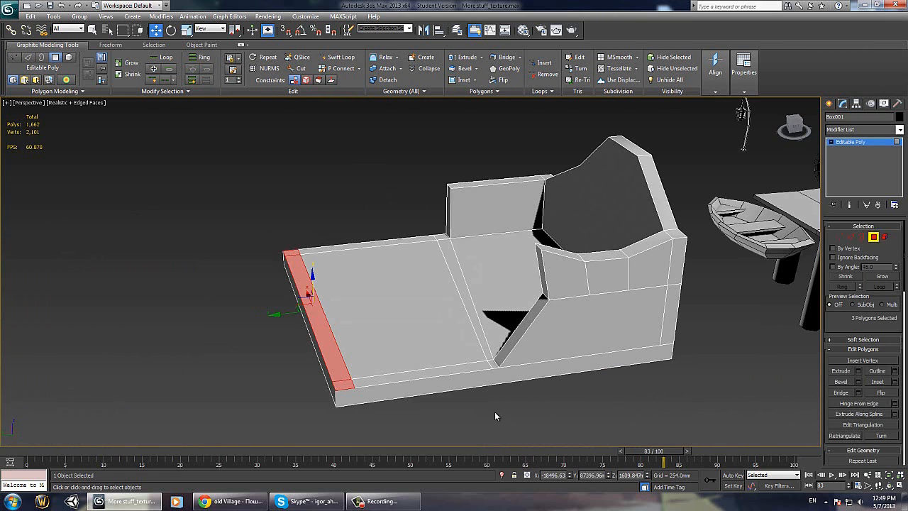
pyautogui.click(858, 372)
pyautogui.click(417, 299)
# Step: Connect the two long top edges of the new front wall with 2 segments
pyautogui.keyDown('alt'); pyautogui.moveTo(268, 295); pyautogui.dragTo(303, 254, button='middle'); pyautogui.keyUp('alt')
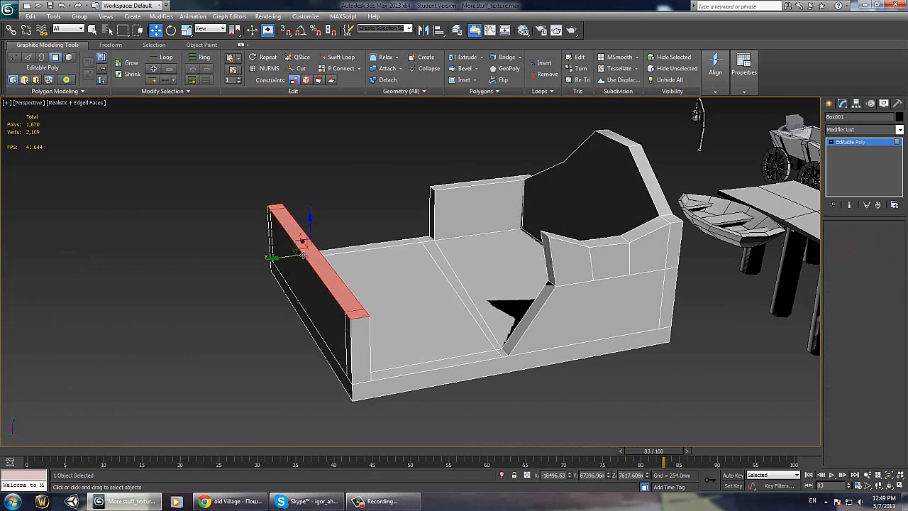
pyautogui.press('2')
pyautogui.click(312, 252)
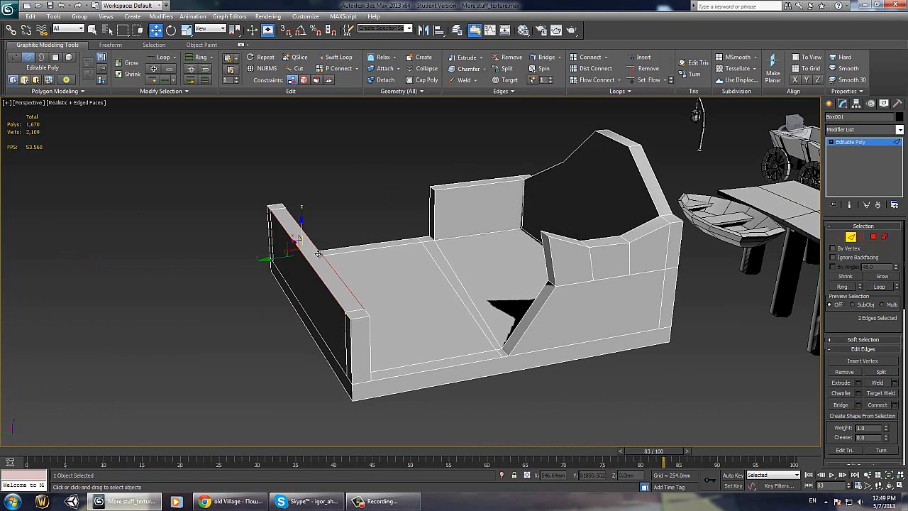
pyautogui.click(895, 405)
pyautogui.click(416, 318)
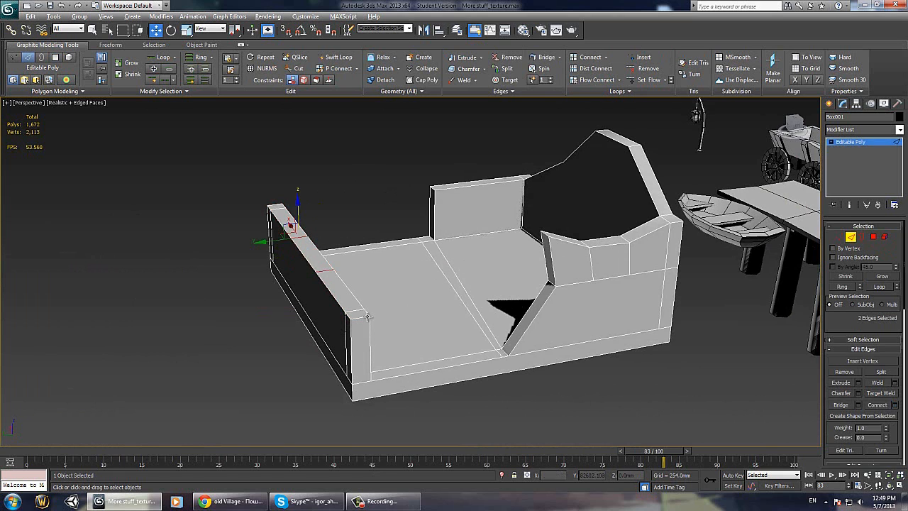
# Step: Slide the front wall's cross edges near both corners inward along its top and lower the top edge at one end
pyautogui.click(350, 313)
pyautogui.keyDown('alt'); pyautogui.moveTo(350, 313); pyautogui.dragTo(384, 320, button='middle'); pyautogui.keyUp('alt')
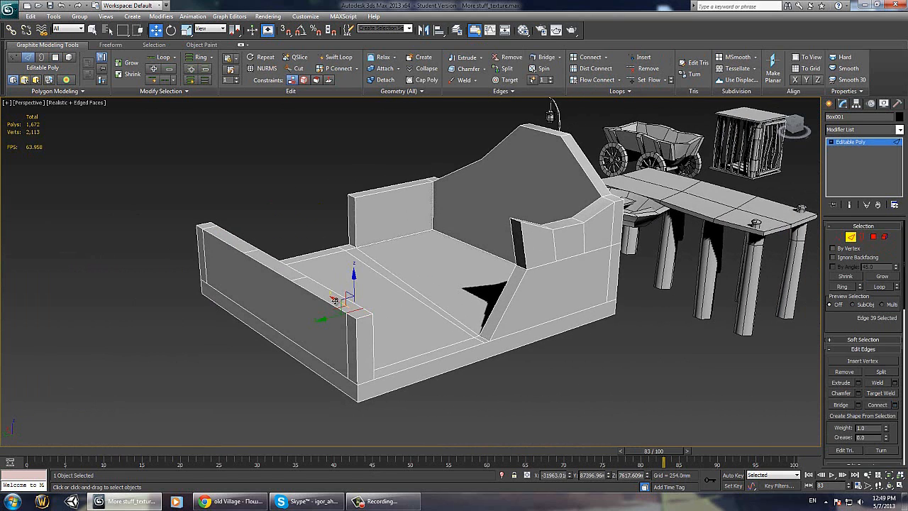
pyautogui.keyDown('alt'); pyautogui.moveTo(334, 299); pyautogui.dragTo(292, 295, button='middle'); pyautogui.keyUp('alt')
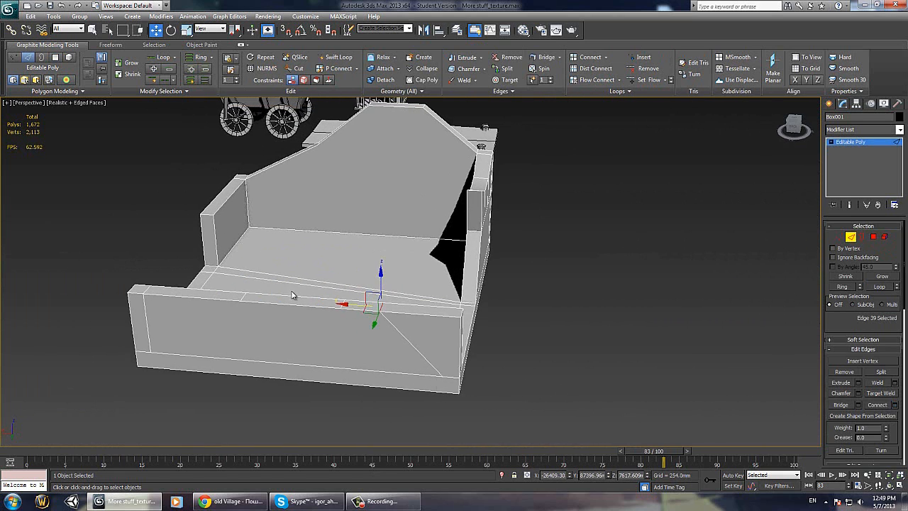
pyautogui.click(146, 287)
pyautogui.moveTo(142, 291)
pyautogui.keyDown('alt'); pyautogui.mouseDown(button='middle')
pyautogui.moveTo(203, 306)
pyautogui.moveTo(132, 296)
pyautogui.moveTo(150, 281)
pyautogui.mouseUp(button='middle'); pyautogui.keyUp('alt')
pyautogui.click(126, 304)
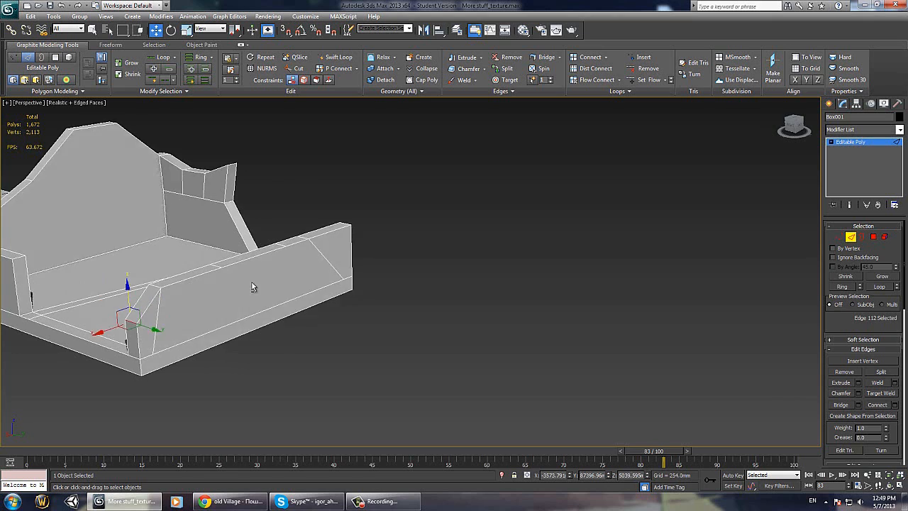
# Step: Shape the front wall's middle section by raising one of the new cross edges into a peak and lowering the other into a notch
pyautogui.keyDown('alt'); pyautogui.moveTo(253, 286); pyautogui.dragTo(218, 298, button='middle'); pyautogui.keyUp('alt')
pyautogui.click(219, 299)
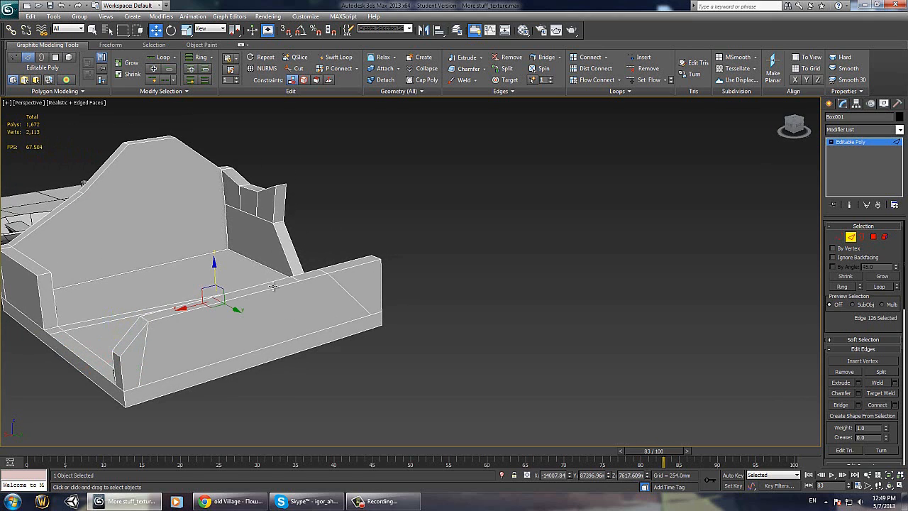
pyautogui.keyDown('alt'); pyautogui.moveTo(218, 281); pyautogui.dragTo(317, 277, button='middle'); pyautogui.keyUp('alt')
pyautogui.click(308, 279)
# Step: Insert vertices on the front wall's base edge below the notch and on the matching floor edges
pyautogui.press('1')
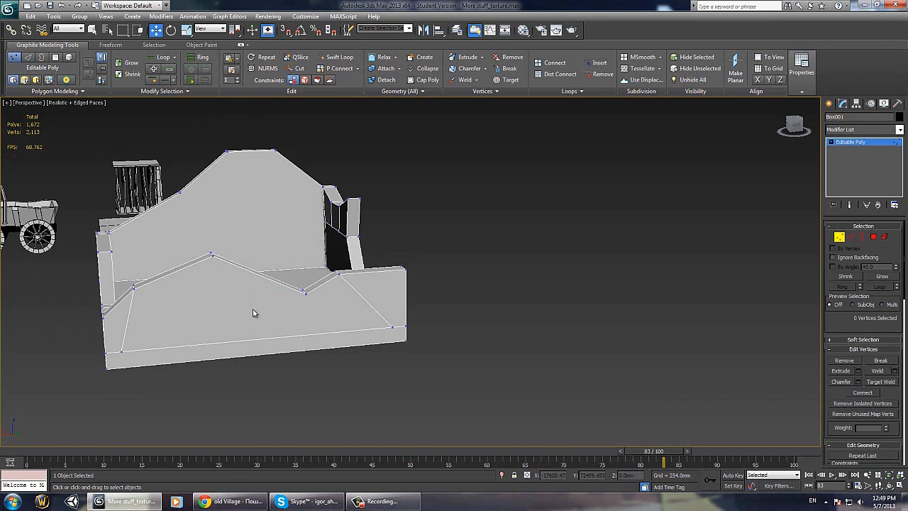
pyautogui.click(304, 297)
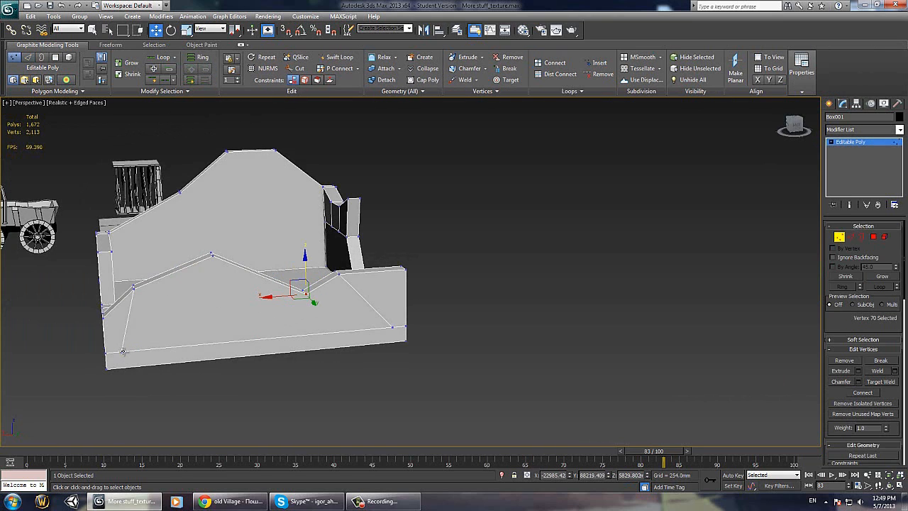
pyautogui.press('2')
pyautogui.click(307, 334)
pyautogui.rightClick(307, 332)
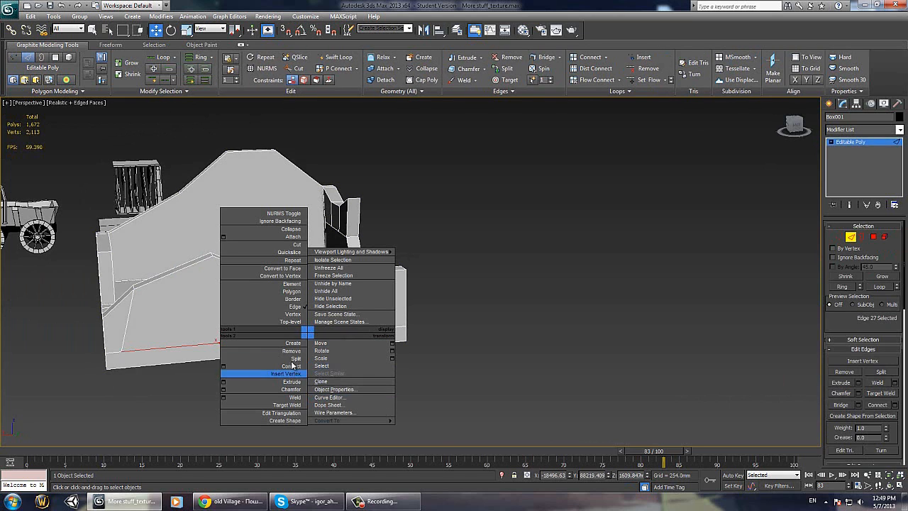
pyautogui.click(284, 374)
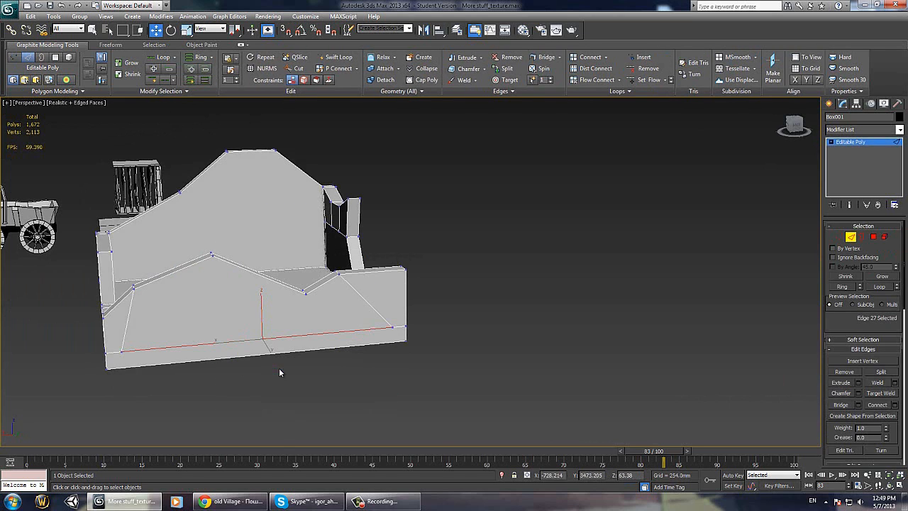
pyautogui.click(312, 335)
pyautogui.keyDown('alt'); pyautogui.moveTo(329, 382); pyautogui.dragTo(158, 384, button='middle'); pyautogui.keyUp('alt')
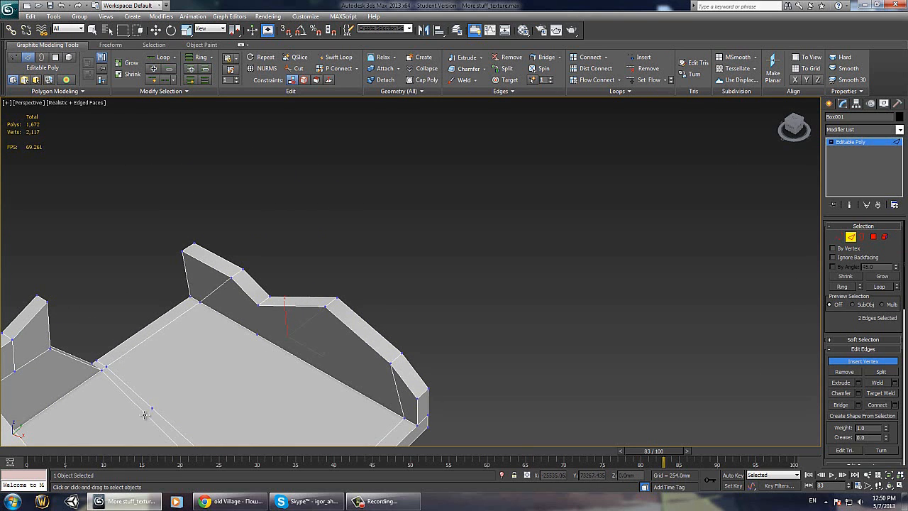
pyautogui.keyDown('alt'); pyautogui.moveTo(144, 415); pyautogui.dragTo(115, 230, button='middle'); pyautogui.keyUp('alt')
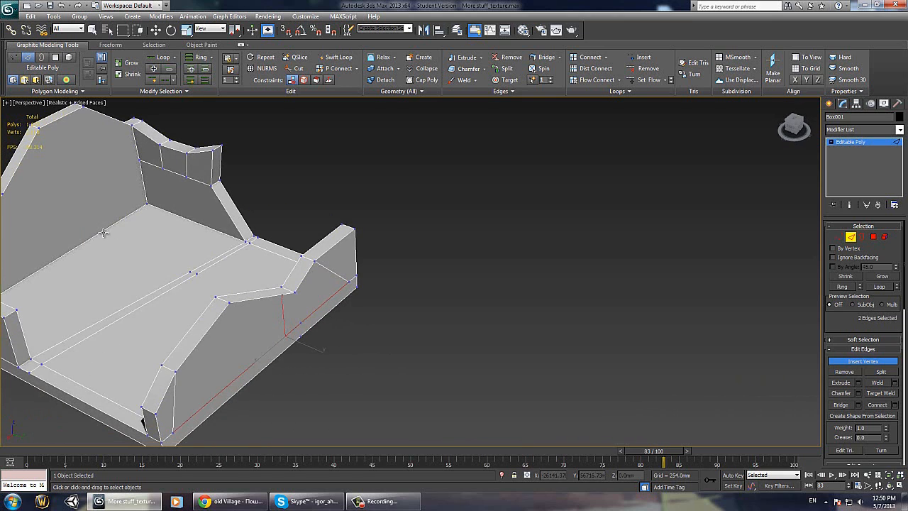
# Step: Select the inserted vertices and the notch vertices and connect them with new edges across the floor and front wall
pyautogui.press('1')
pyautogui.keyDown('alt'); pyautogui.moveTo(186, 291); pyautogui.dragTo(285, 265, button='middle'); pyautogui.keyUp('alt')
pyautogui.keyDown('ctrl'); pyautogui.click(338, 252); pyautogui.keyUp('ctrl')
pyautogui.keyDown('alt'); pyautogui.moveTo(326, 364); pyautogui.dragTo(224, 310, button='middle'); pyautogui.keyUp('alt')
pyautogui.rightClick(305, 323)
pyautogui.click(280, 359)
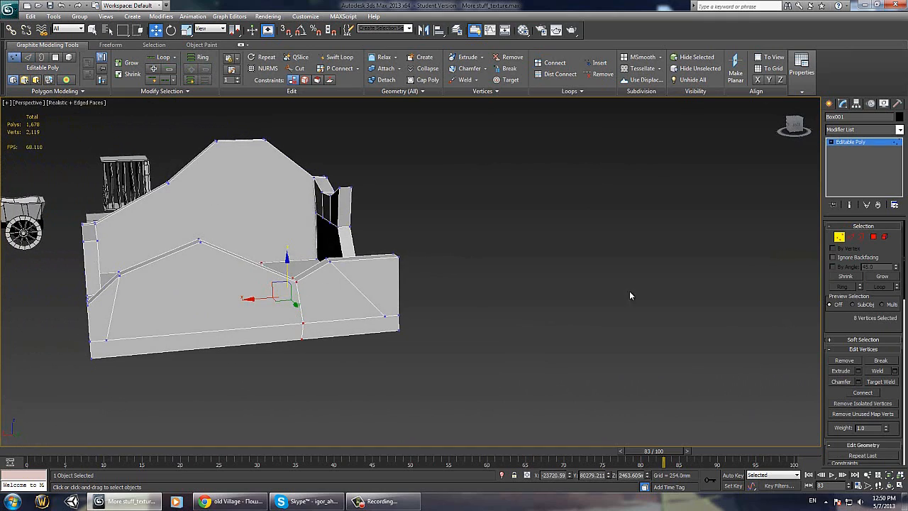
# Step: Shift the top edge at the front wall's unsloped end slightly inward
pyautogui.keyDown('alt'); pyautogui.moveTo(541, 307); pyautogui.dragTo(406, 267, button='middle'); pyautogui.keyUp('alt')
pyautogui.press('2')
pyautogui.click(376, 257)
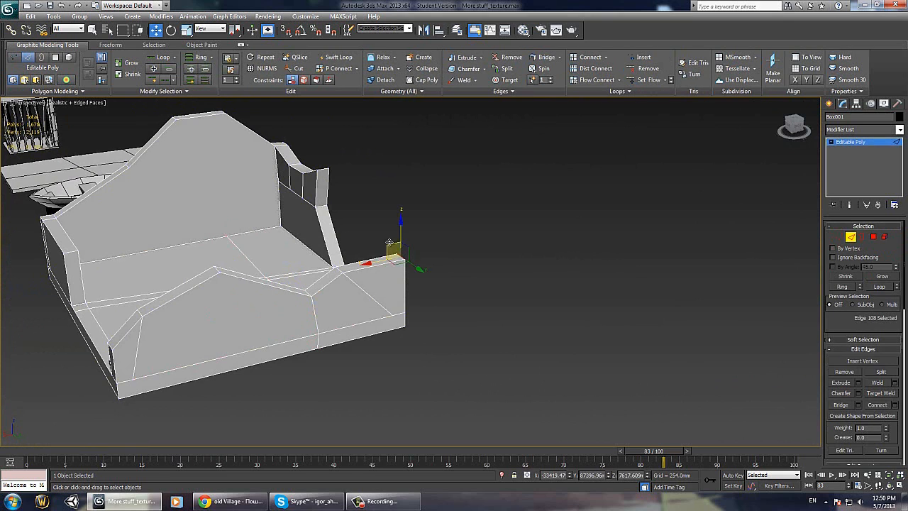
pyautogui.keyDown('alt'); pyautogui.moveTo(378, 235); pyautogui.dragTo(369, 228, button='middle'); pyautogui.keyUp('alt')
pyautogui.moveTo(388, 241); pyautogui.dragTo(376, 238)
pyautogui.keyDown('alt'); pyautogui.moveTo(376, 239); pyautogui.dragTo(435, 299, button='middle'); pyautogui.keyUp('alt')
# Step: Extrude the two floor-strip polygons beside the lower side wall upward by 6007.761 mm to form a partial partition wall
pyautogui.click(417, 271)
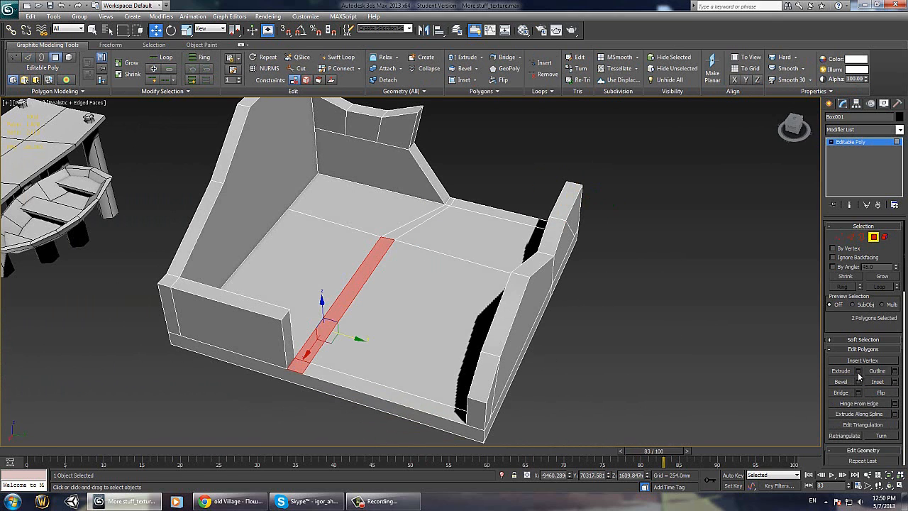
pyautogui.click(859, 373)
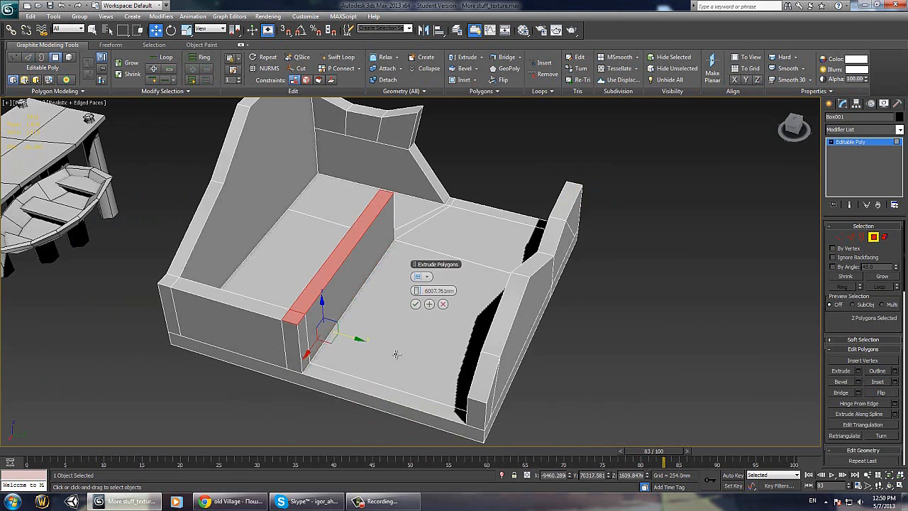
pyautogui.keyDown('alt'); pyautogui.moveTo(395, 354); pyautogui.dragTo(420, 305, button='middle'); pyautogui.keyUp('alt')
pyautogui.click(415, 304)
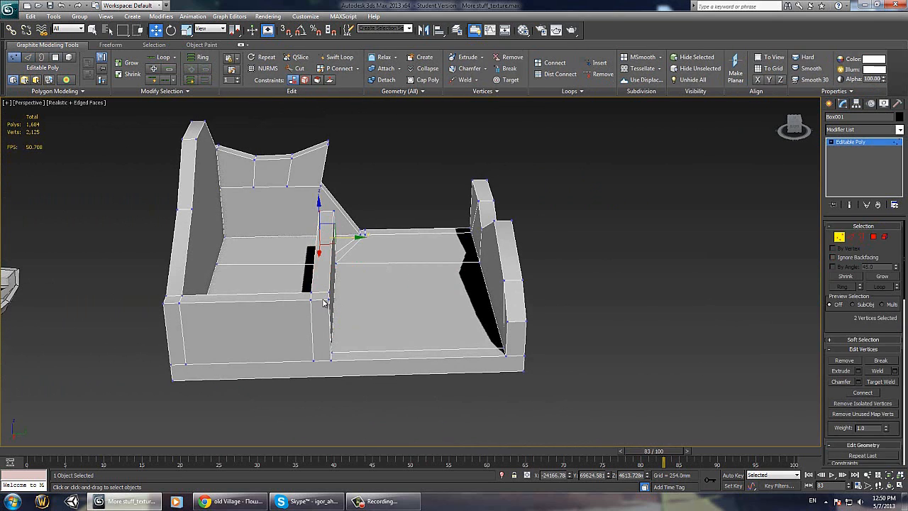
# Step: Move the partition wall's two top polygons toward the front wall so that the partition leans
pyautogui.click(354, 270)
pyautogui.keyDown('alt'); pyautogui.moveTo(353, 271); pyautogui.dragTo(381, 239, button='middle'); pyautogui.keyUp('alt')
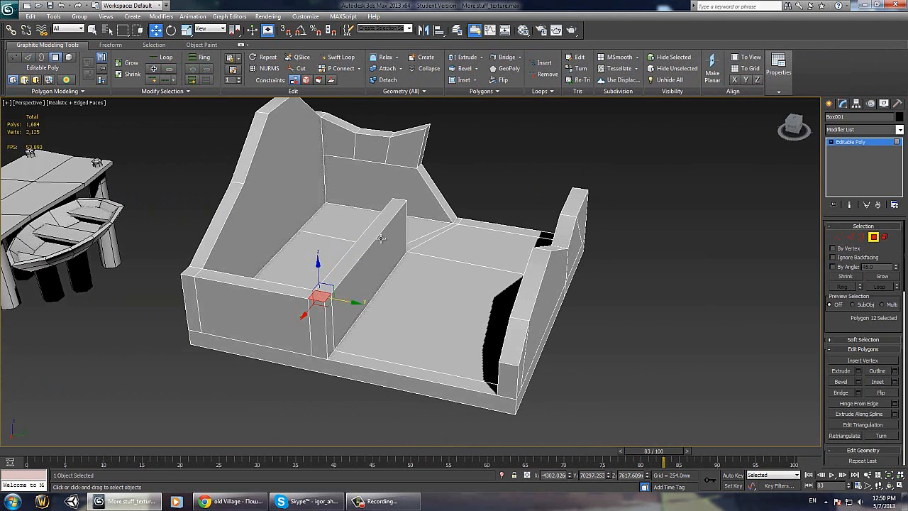
pyautogui.keyDown('ctrl'); pyautogui.click(349, 264); pyautogui.keyUp('ctrl')
pyautogui.moveTo(370, 274); pyautogui.dragTo(395, 279)
# Step: Delete the two facing polygons in the gap between the lower side wall's end and the leaning partition
pyautogui.keyDown('alt'); pyautogui.moveTo(396, 279); pyautogui.dragTo(370, 280, button='middle'); pyautogui.keyUp('alt')
pyautogui.click(312, 316)
pyautogui.keyDown('alt'); pyautogui.moveTo(312, 315); pyautogui.dragTo(364, 323, button='middle'); pyautogui.keyUp('alt')
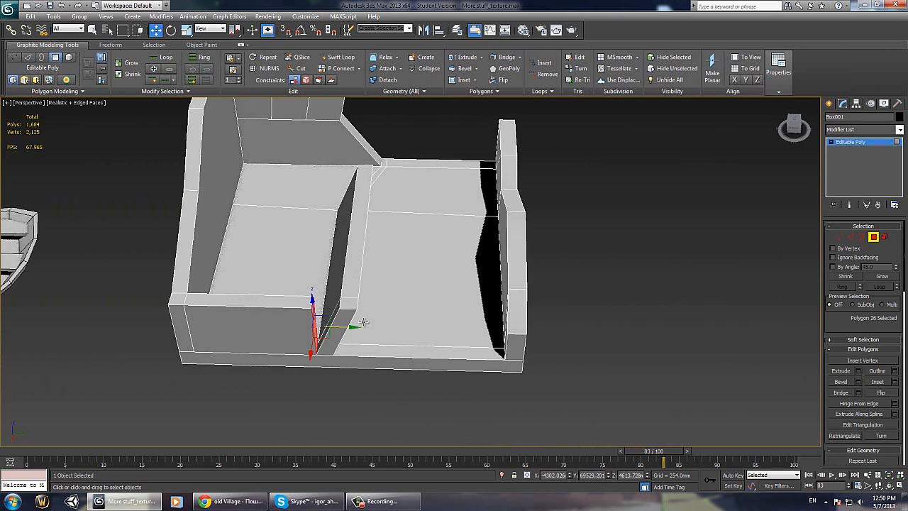
pyautogui.keyDown('ctrl'); pyautogui.click(333, 319); pyautogui.keyUp('ctrl')
pyautogui.press('Delete')
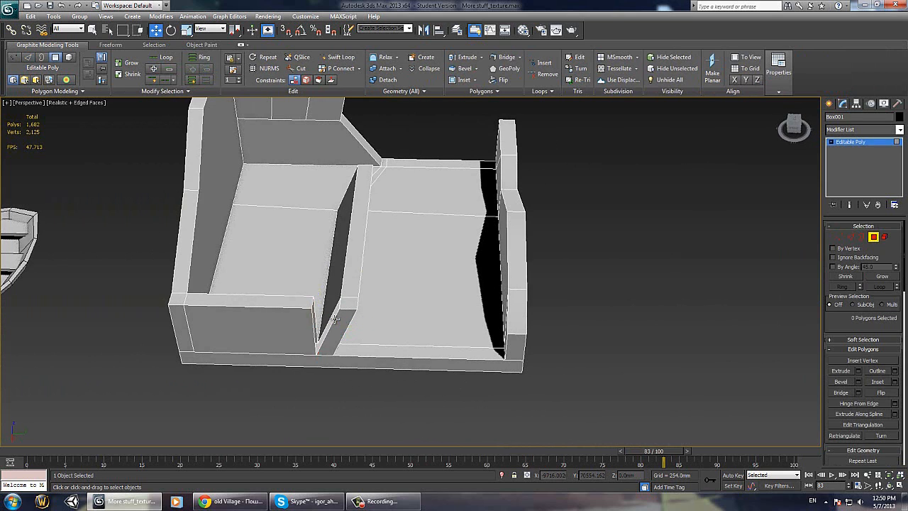
# Step: Target-weld the partition's two near top corner vertices onto the lower side wall's end vertices to close the gap
pyautogui.press('1')
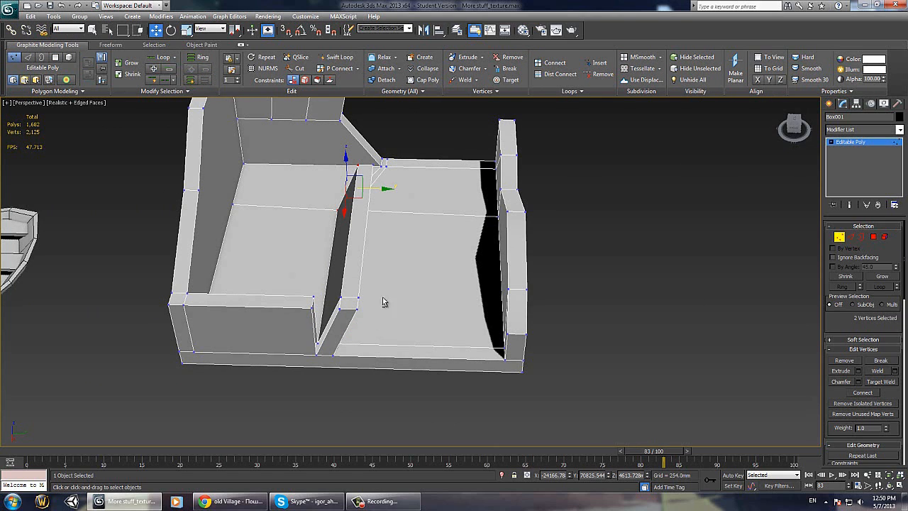
pyautogui.keyDown('alt'); pyautogui.moveTo(382, 302); pyautogui.dragTo(387, 302, button='middle'); pyautogui.keyUp('alt')
pyautogui.click(875, 384)
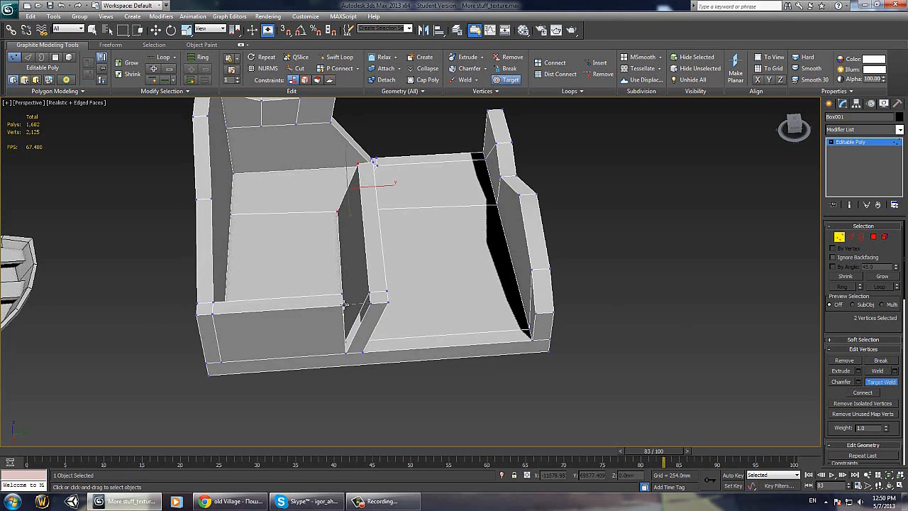
pyautogui.click(372, 297)
pyautogui.click(345, 297)
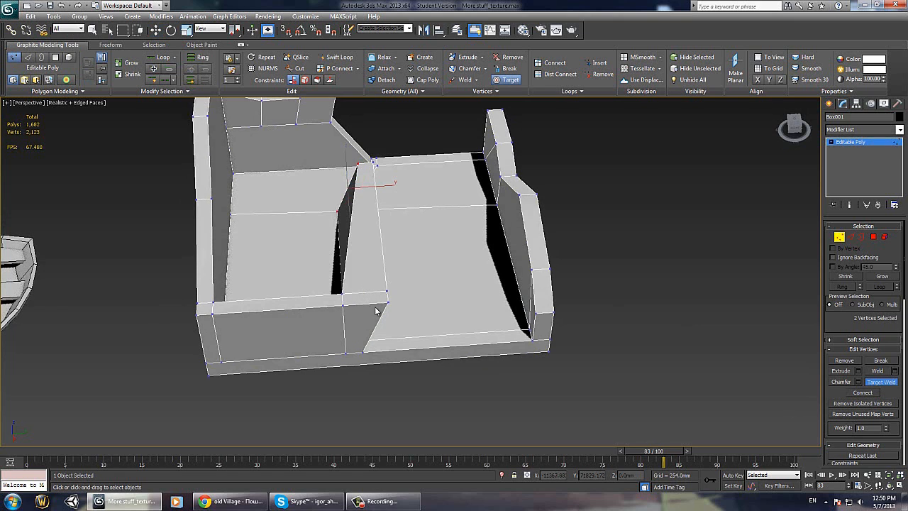
# Step: Move the three selected vertices at the partition wall's free end sideways along Y to reduce its lean
pyautogui.keyDown('alt'); pyautogui.moveTo(378, 312); pyautogui.dragTo(400, 262, button='middle'); pyautogui.keyUp('alt')
pyautogui.press('w')
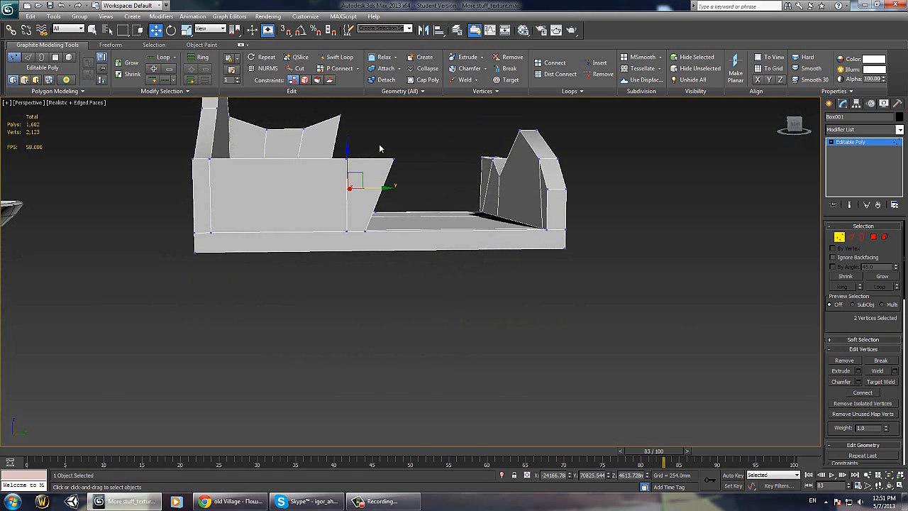
pyautogui.keyDown('alt'); pyautogui.moveTo(409, 186); pyautogui.dragTo(404, 184, button='middle'); pyautogui.keyUp('alt')
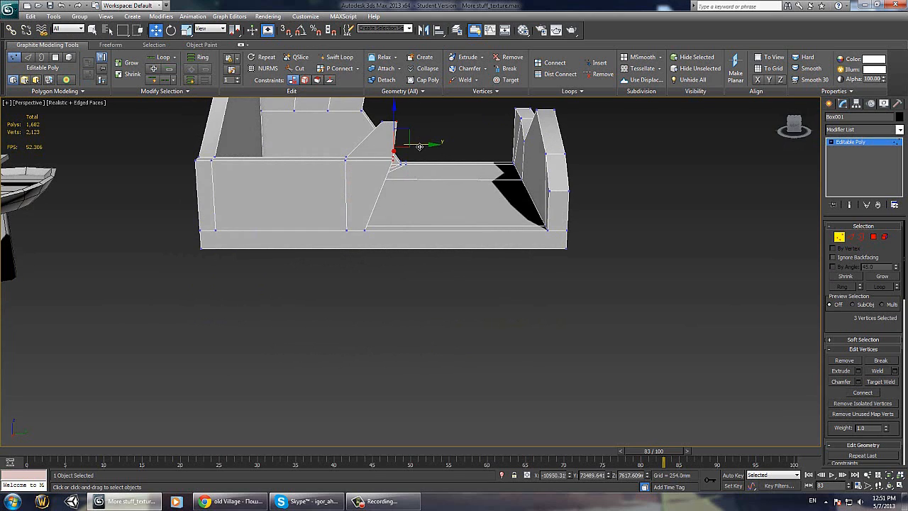
pyautogui.moveTo(407, 138); pyautogui.dragTo(381, 139)
# Step: Connect the partition wall's two long top edges with two segments and lower the new edges to form a dip
pyautogui.keyDown('alt'); pyautogui.moveTo(387, 136); pyautogui.dragTo(478, 260, button='middle'); pyautogui.keyUp('alt')
pyautogui.press('2')
pyautogui.click(407, 207)
pyautogui.keyDown('ctrl'); pyautogui.click(406, 202); pyautogui.keyUp('ctrl')
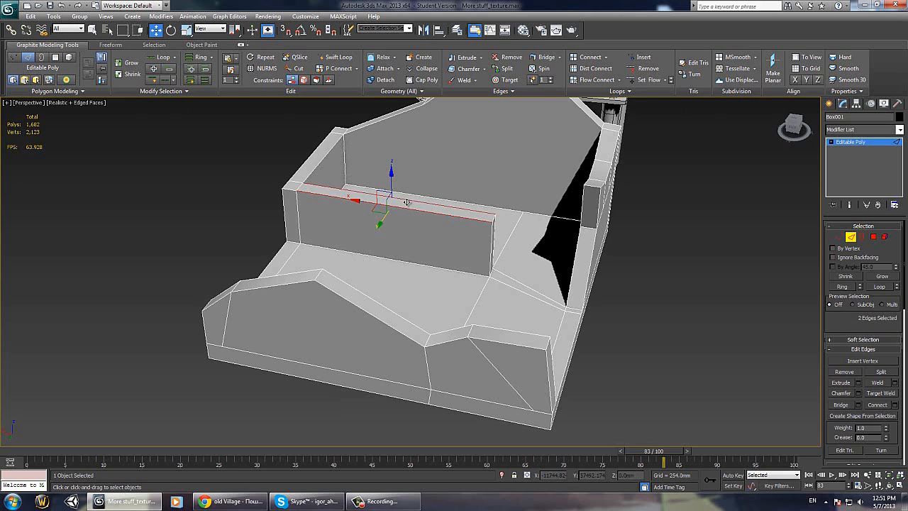
pyautogui.click(872, 408)
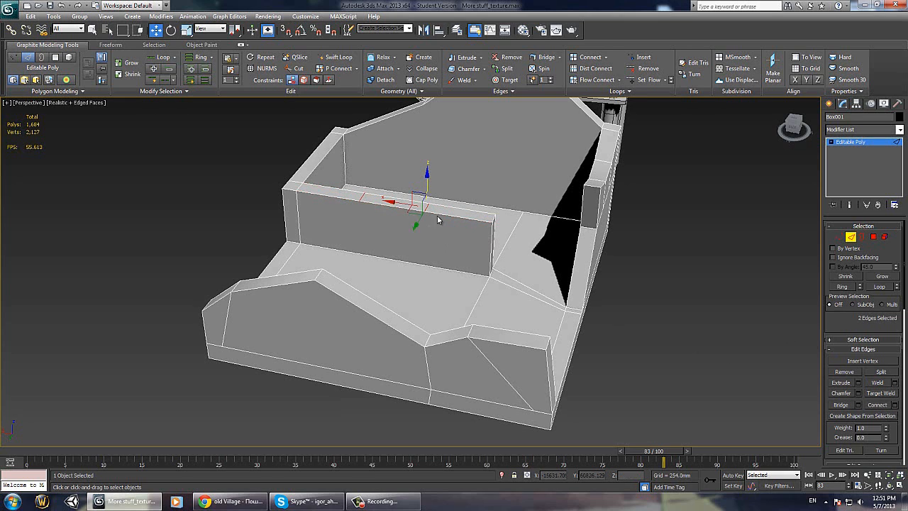
pyautogui.moveTo(428, 177); pyautogui.dragTo(429, 199)
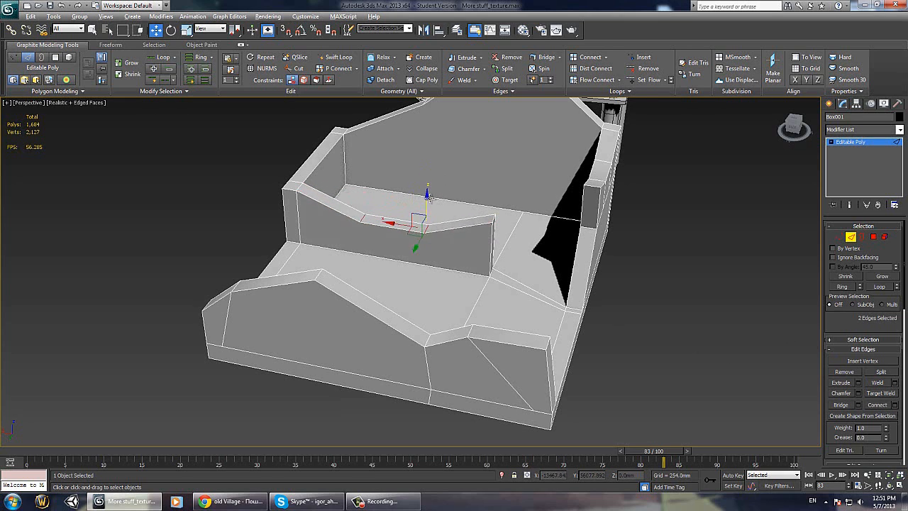
# Step: Raise the top edge at the partition wall's free end slightly above its dipped middle
pyautogui.keyDown('alt'); pyautogui.moveTo(421, 205); pyautogui.dragTo(440, 212, button='middle'); pyautogui.keyUp('alt')
pyautogui.click(426, 224)
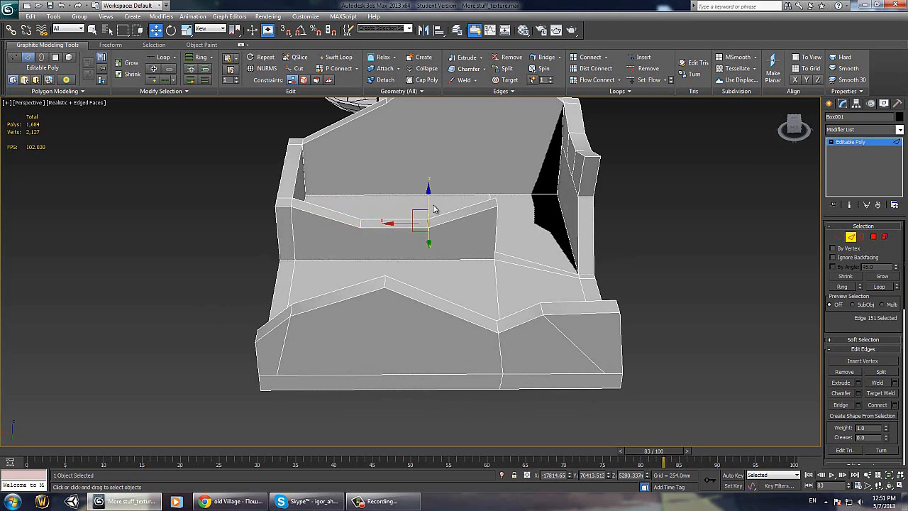
pyautogui.click(484, 196)
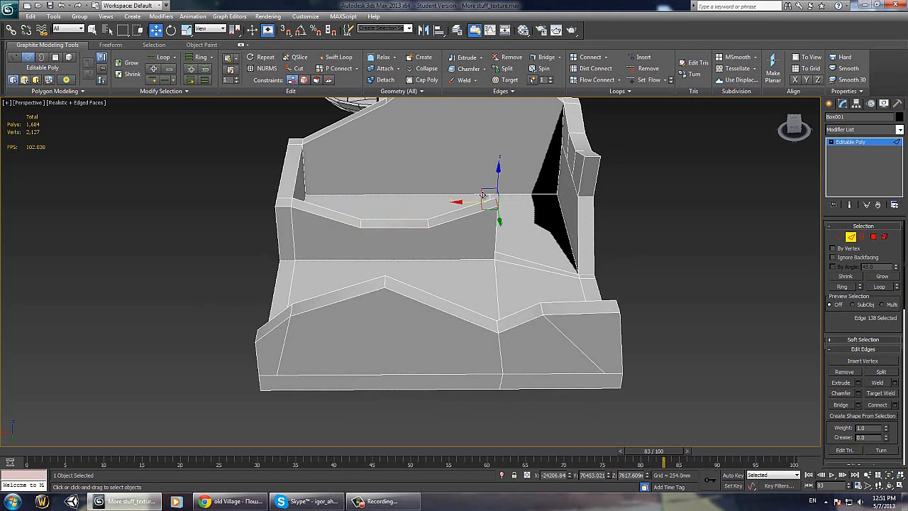
pyautogui.keyDown('alt'); pyautogui.moveTo(478, 185); pyautogui.dragTo(470, 248, button='middle'); pyautogui.keyUp('alt')
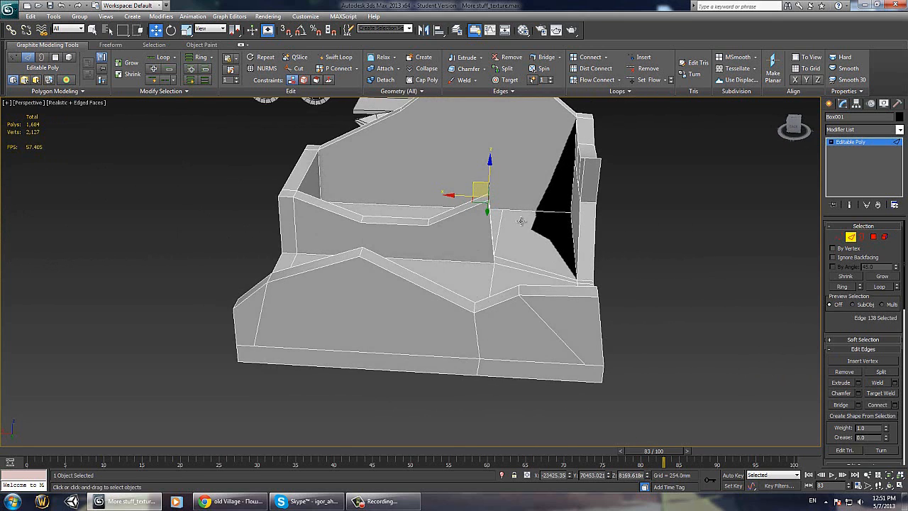
# Step: Extrude the sloped top polygon at the partition's free end upward and shift it so the new post stands upright
pyautogui.keyDown('alt'); pyautogui.moveTo(509, 220); pyautogui.dragTo(444, 207, button='middle'); pyautogui.keyUp('alt')
pyautogui.press('4')
pyautogui.click(439, 206)
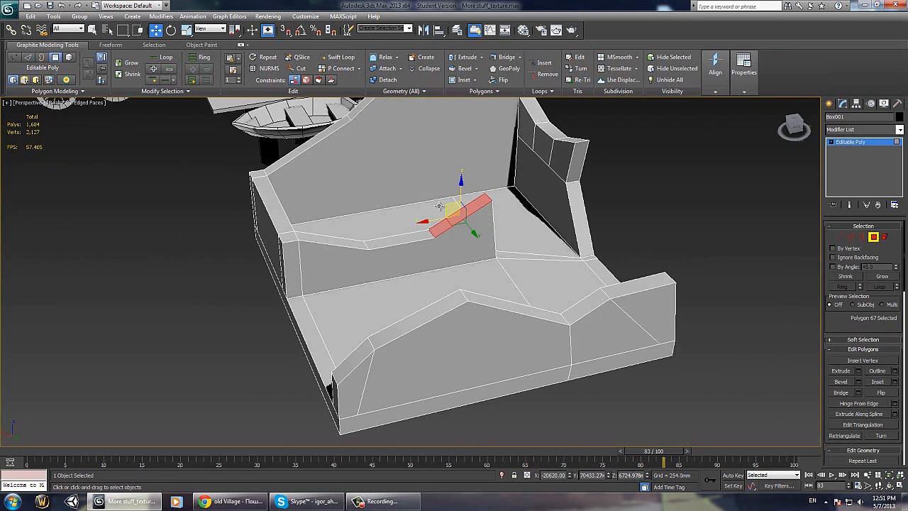
pyautogui.click(858, 373)
pyautogui.click(414, 305)
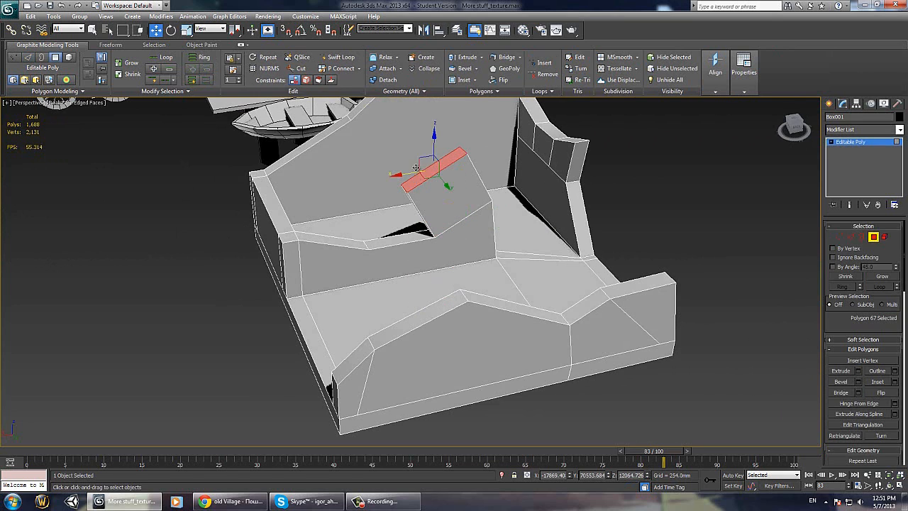
pyautogui.moveTo(422, 160); pyautogui.dragTo(445, 138)
pyautogui.keyDown('alt'); pyautogui.moveTo(543, 179); pyautogui.dragTo(519, 173, button='middle'); pyautogui.keyUp('alt')
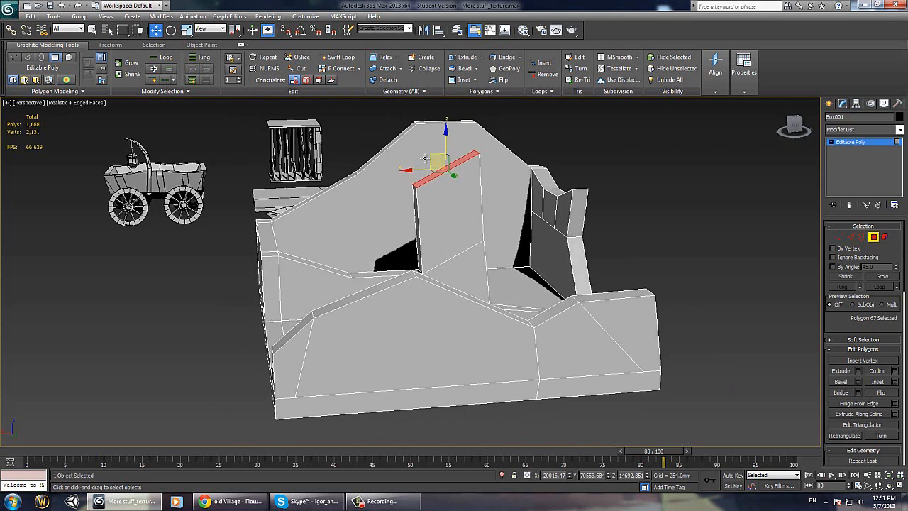
pyautogui.keyDown('alt'); pyautogui.moveTo(434, 158); pyautogui.dragTo(523, 235, button='middle'); pyautogui.keyUp('alt')
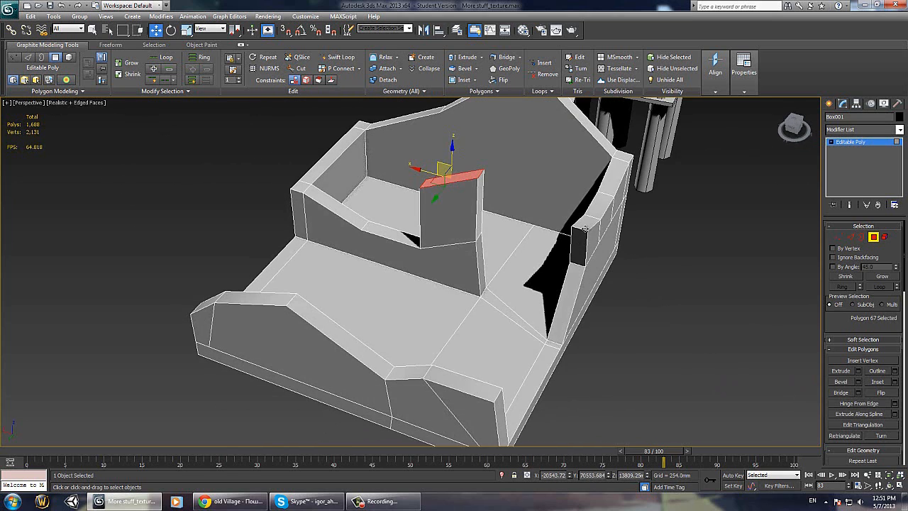
# Step: Connect the two top edges at the broken end of the opposite outer wall with one segment
pyautogui.click(584, 229)
pyautogui.keyDown('alt'); pyautogui.moveTo(584, 229); pyautogui.dragTo(526, 217, button='middle'); pyautogui.keyUp('alt')
pyautogui.keyDown('alt'); pyautogui.moveTo(622, 260); pyautogui.dragTo(592, 261, button='middle'); pyautogui.keyUp('alt')
pyautogui.press('2')
pyautogui.click(580, 220)
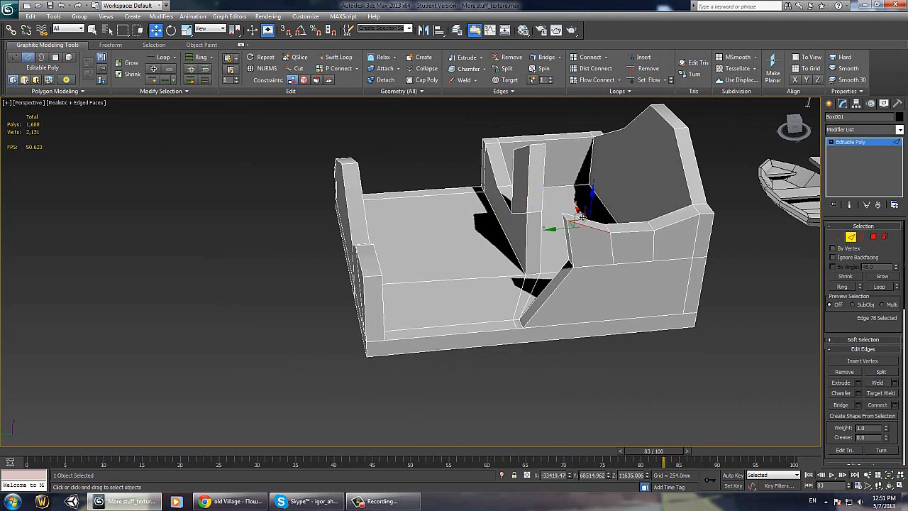
pyautogui.click(895, 405)
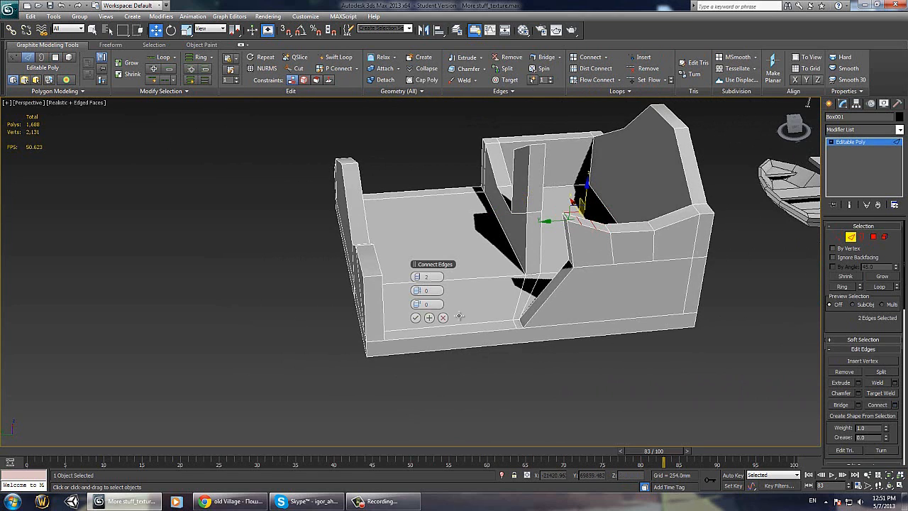
pyautogui.moveTo(416, 277); pyautogui.dragTo(418, 323)
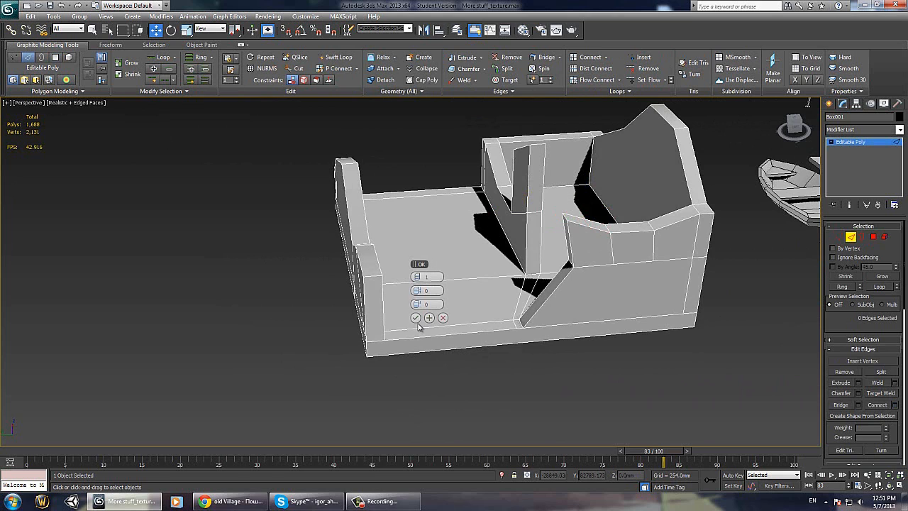
pyautogui.click(417, 319)
# Step: Extrude the end top polygon of the broken outer wall upward and shift it to form an upright post
pyautogui.keyDown('alt'); pyautogui.moveTo(418, 319); pyautogui.dragTo(456, 305, button='middle'); pyautogui.keyUp('alt')
pyautogui.press('4')
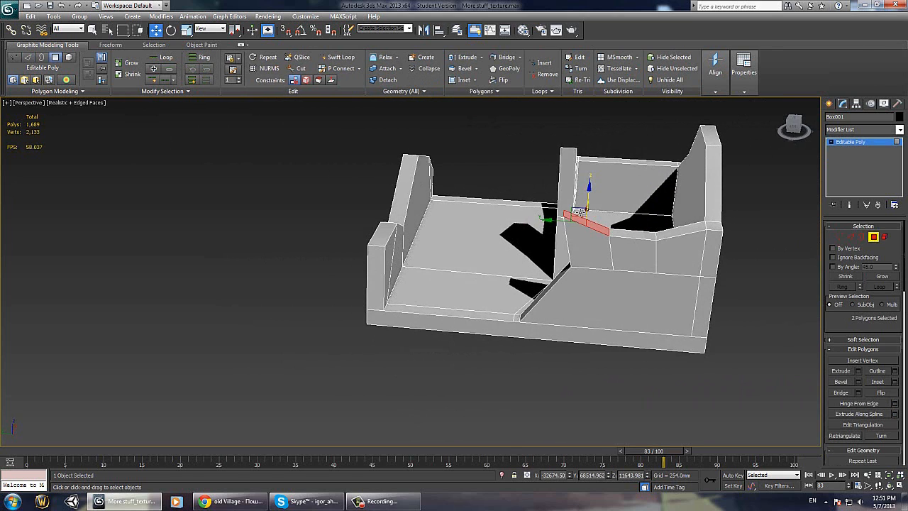
pyautogui.click(577, 219)
pyautogui.click(859, 372)
pyautogui.keyDown('alt'); pyautogui.moveTo(592, 318); pyautogui.dragTo(660, 312, button='middle'); pyautogui.keyUp('alt')
pyautogui.click(417, 305)
pyautogui.keyDown('alt'); pyautogui.moveTo(446, 268); pyautogui.dragTo(465, 261, button='middle'); pyautogui.keyUp('alt')
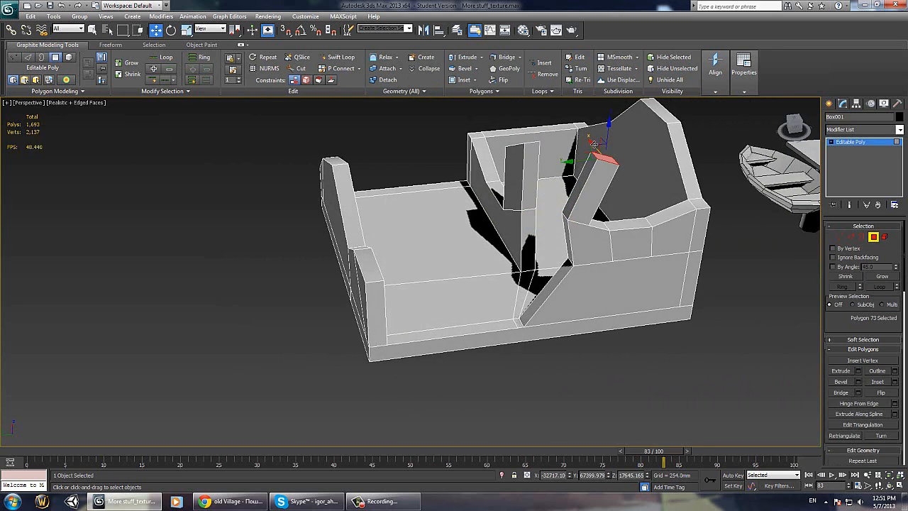
pyautogui.moveTo(593, 146); pyautogui.dragTo(568, 149)
# Step: Connect the facing vertical edges of both raised posts to add one horizontal segment across each
pyautogui.keyDown('alt'); pyautogui.moveTo(571, 150); pyautogui.dragTo(664, 166, button='middle'); pyautogui.keyUp('alt')
pyautogui.press('2')
pyautogui.click(574, 207)
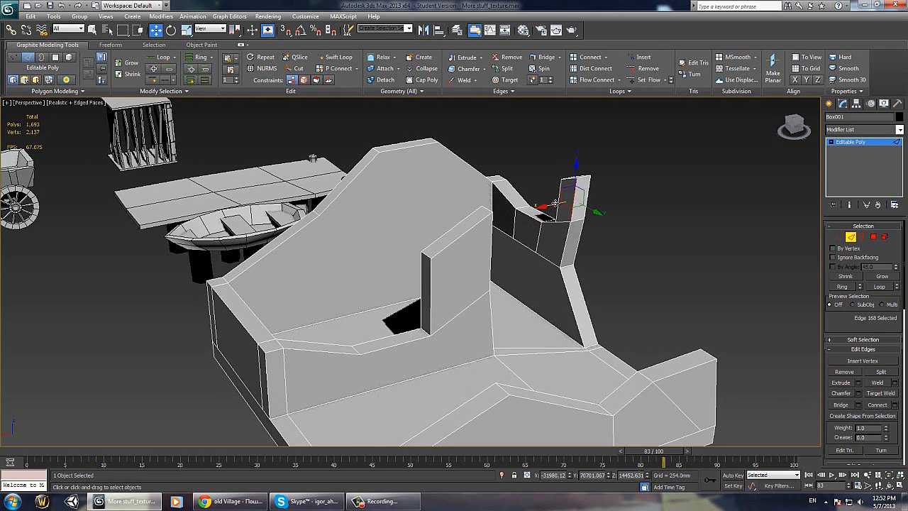
pyautogui.keyDown('ctrl'); pyautogui.click(557, 203); pyautogui.keyUp('ctrl')
pyautogui.click(895, 404)
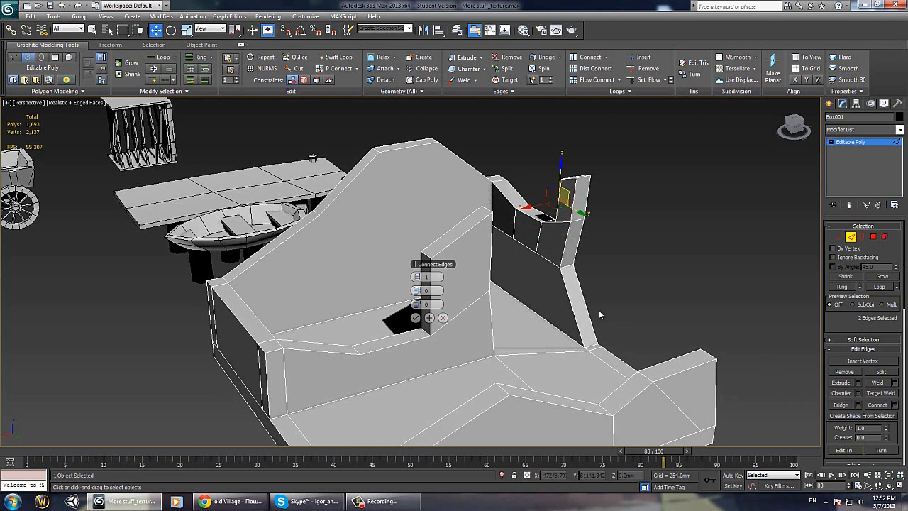
pyautogui.click(416, 319)
pyautogui.keyDown('alt'); pyautogui.moveTo(416, 318); pyautogui.dragTo(426, 270, button='middle'); pyautogui.keyUp('alt')
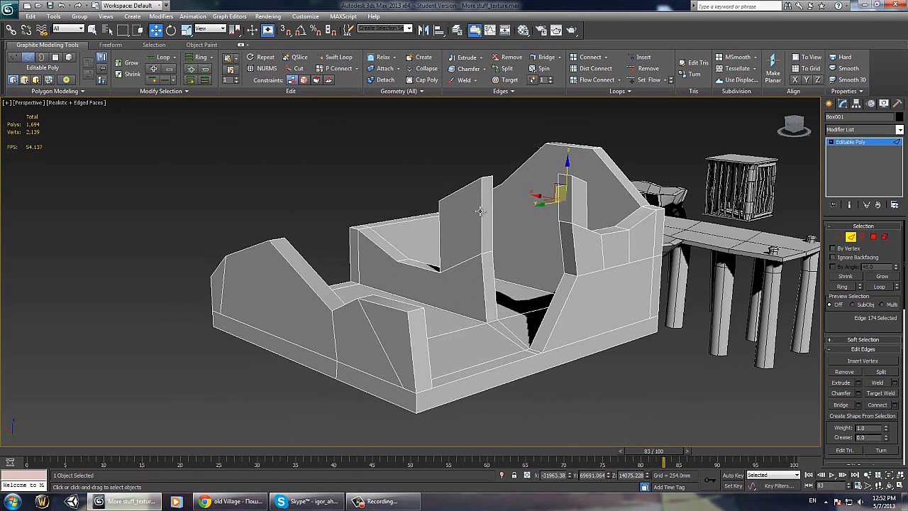
pyautogui.click(487, 212)
pyautogui.rightClick(494, 213)
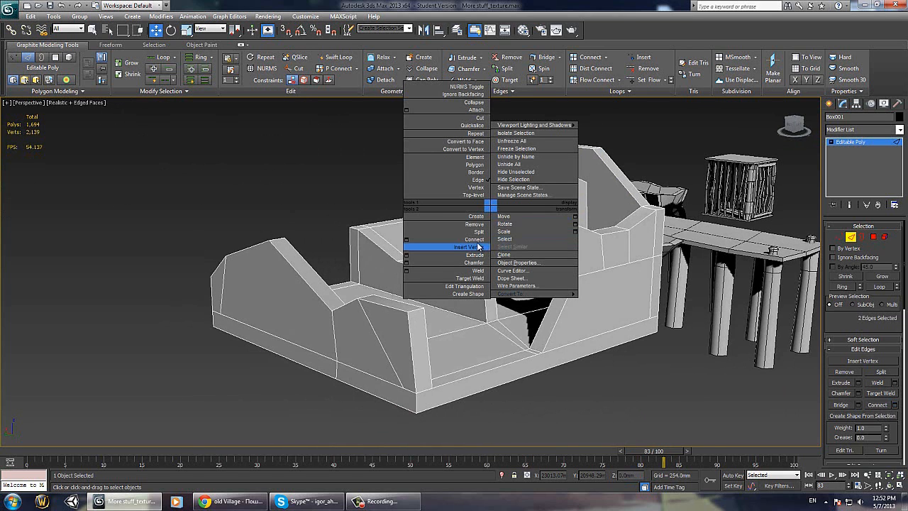
pyautogui.click(477, 244)
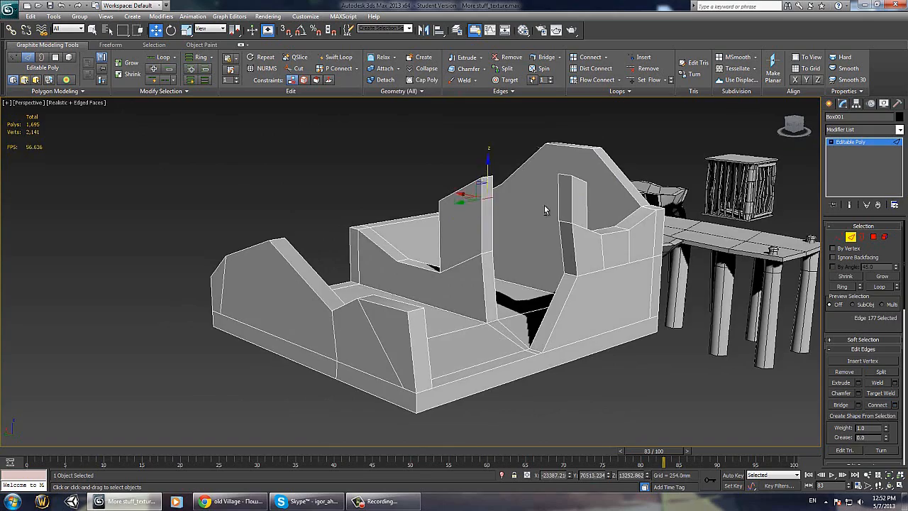
# Step: Bridge the facing upper polygons of the two posts to form a lintel over the opening
pyautogui.keyDown('alt'); pyautogui.moveTo(544, 210); pyautogui.dragTo(512, 178, button='middle'); pyautogui.keyUp('alt')
pyautogui.press('4')
pyautogui.click(841, 392)
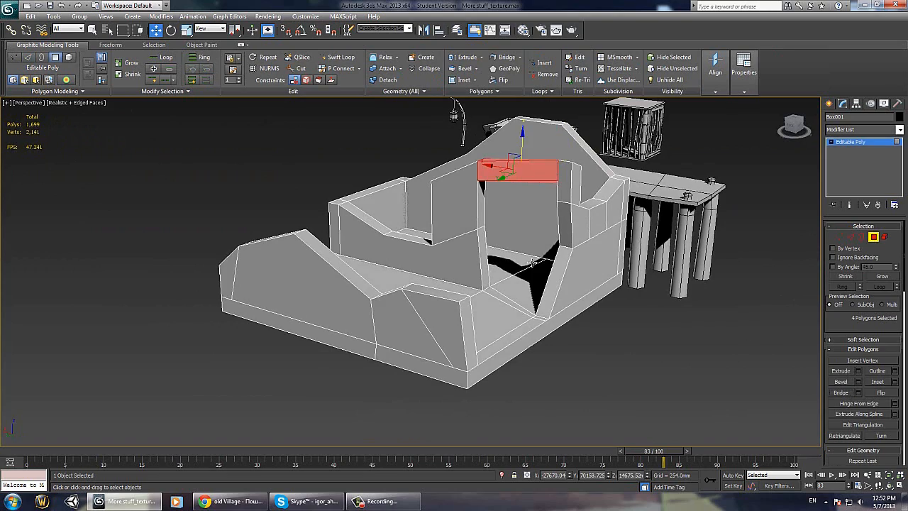
# Step: Lower the edges of the new lintel slightly to make the beam uneven
pyautogui.keyDown('alt'); pyautogui.moveTo(454, 255); pyautogui.dragTo(540, 196, button='middle'); pyautogui.keyUp('alt')
pyautogui.press('2')
pyautogui.click(534, 205)
pyautogui.click(545, 203)
pyautogui.moveTo(540, 196); pyautogui.dragTo(540, 203)
pyautogui.moveTo(540, 203)
pyautogui.keyDown('alt'); pyautogui.mouseDown(button='middle')
pyautogui.moveTo(560, 206)
pyautogui.moveTo(539, 197)
pyautogui.mouseUp(button='middle'); pyautogui.keyUp('alt')
pyautogui.moveTo(538, 198); pyautogui.dragTo(537, 202)
pyautogui.keyDown('alt'); pyautogui.moveTo(537, 202); pyautogui.dragTo(566, 247, button='middle'); pyautogui.keyUp('alt')
pyautogui.click(544, 220)
# Step: Reshape the outer wall's post by raising the two vertices at its base
pyautogui.press('1')
pyautogui.moveTo(540, 230); pyautogui.dragTo(538, 229)
pyautogui.moveTo(538, 229)
pyautogui.keyDown('alt'); pyautogui.mouseDown(button='middle')
pyautogui.moveTo(550, 247)
pyautogui.moveTo(574, 219)
pyautogui.moveTo(548, 230)
pyautogui.mouseUp(button='middle'); pyautogui.keyUp('alt')
pyautogui.click(554, 262)
pyautogui.keyDown('alt'); pyautogui.moveTo(556, 262); pyautogui.dragTo(581, 272, button='middle'); pyautogui.keyUp('alt')
pyautogui.click(551, 254)
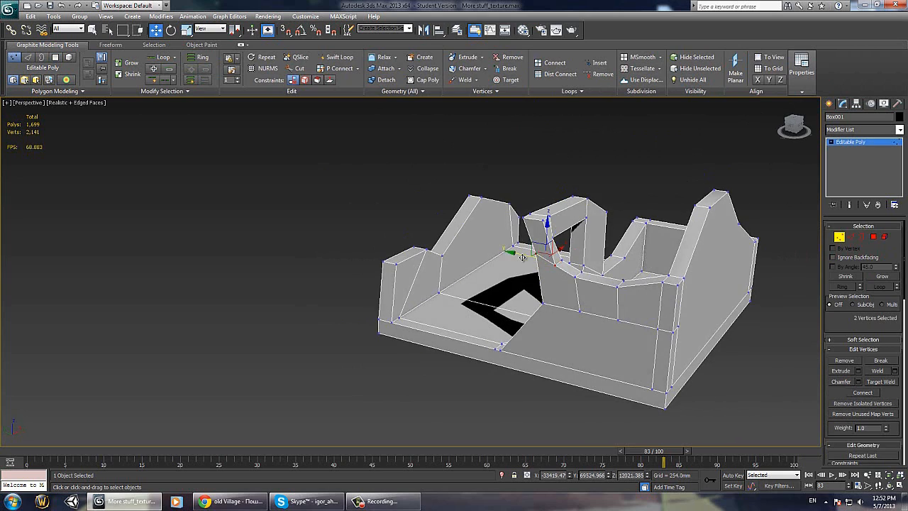
pyautogui.moveTo(548, 226); pyautogui.dragTo(547, 216)
# Step: Scale the lintel's side polygon to adjust the beam's shape
pyautogui.keyDown('alt'); pyautogui.moveTo(547, 216); pyautogui.dragTo(514, 276, button='middle'); pyautogui.keyUp('alt')
pyautogui.press('4')
pyautogui.click(542, 265)
pyautogui.press('r')
pyautogui.keyDown('alt'); pyautogui.moveTo(557, 245); pyautogui.dragTo(625, 224, button='middle'); pyautogui.keyUp('alt')
pyautogui.click(561, 217)
pyautogui.keyDown('alt'); pyautogui.moveTo(389, 173); pyautogui.dragTo(542, 207, button='middle'); pyautogui.keyUp('alt')
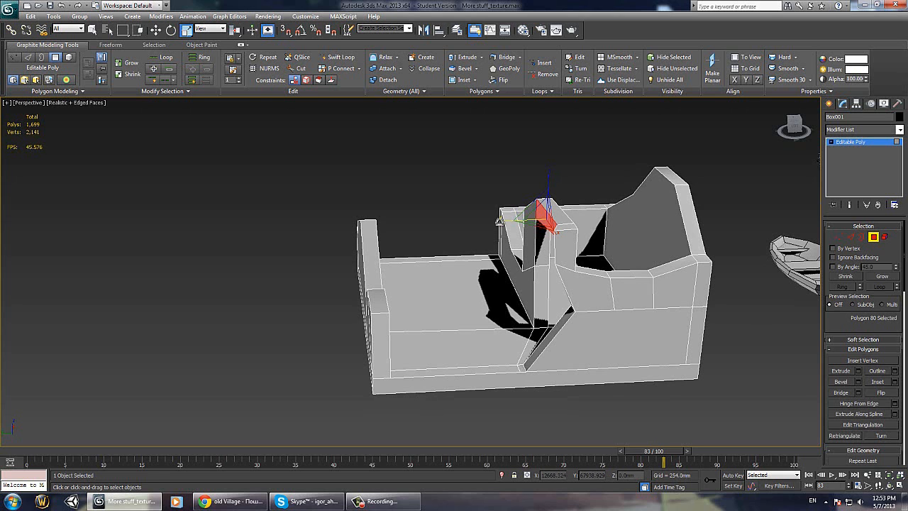
pyautogui.keyDown('alt'); pyautogui.moveTo(340, 287); pyautogui.dragTo(455, 264, button='middle'); pyautogui.keyUp('alt')
# Step: Lower the lintel's bottom corner vertex at the outer post by about 848 mm
pyautogui.press('1')
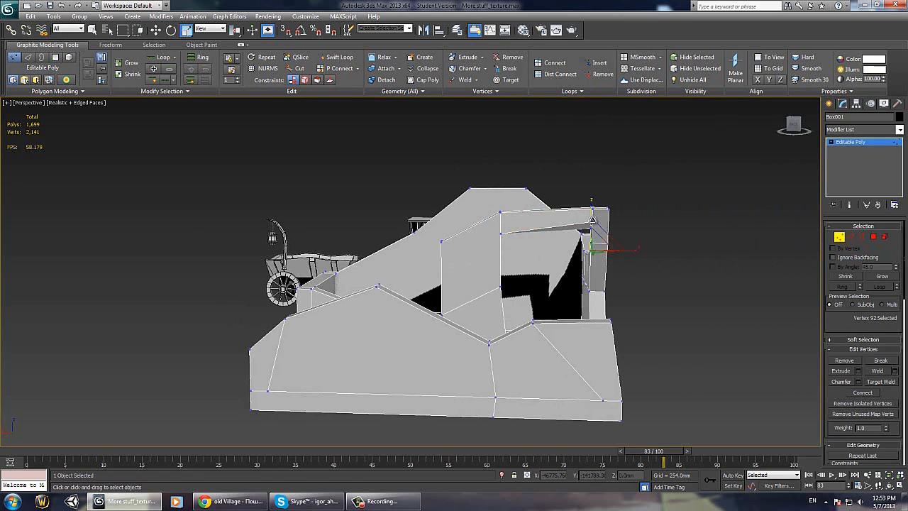
pyautogui.click(593, 221)
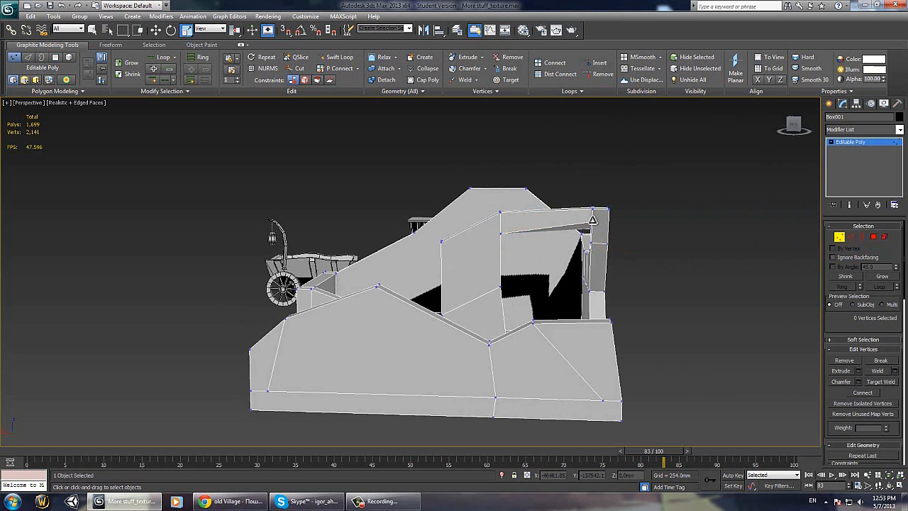
pyautogui.click(593, 222)
pyautogui.press('w')
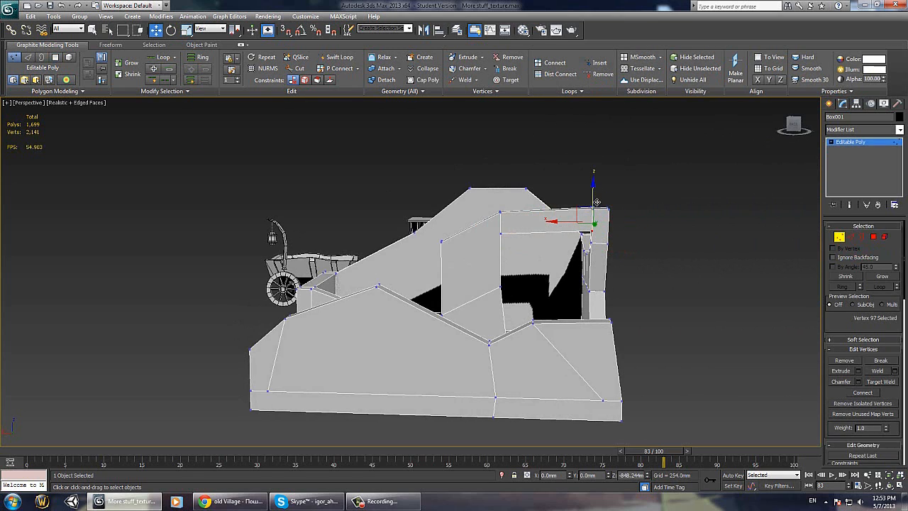
# Step: Nudge the corner vertices where the lintel meets the posts along Y to adjust the beam's thickness
pyautogui.keyDown('alt'); pyautogui.moveTo(596, 202); pyautogui.dragTo(612, 239, button='middle'); pyautogui.keyUp('alt')
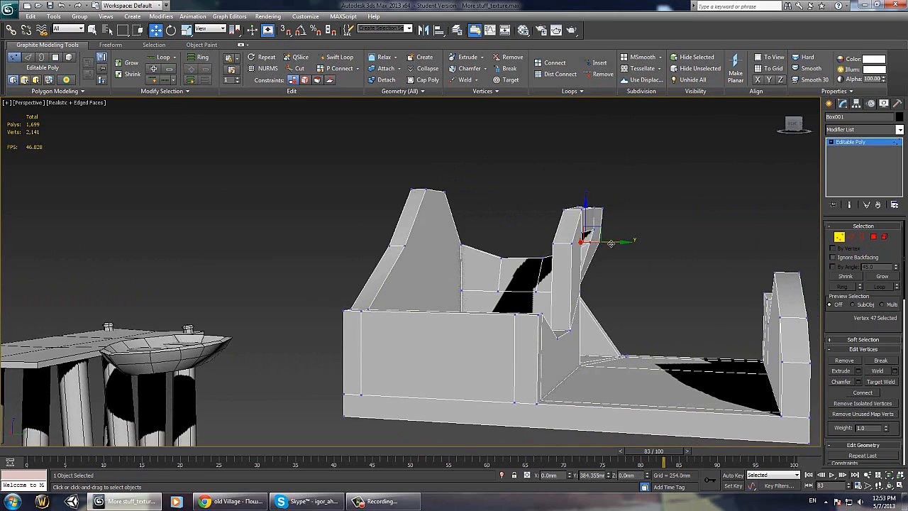
pyautogui.moveTo(613, 243); pyautogui.dragTo(622, 244)
pyautogui.keyDown('alt'); pyautogui.moveTo(622, 245); pyautogui.dragTo(612, 267, button='middle'); pyautogui.keyUp('alt')
pyautogui.click(599, 208)
pyautogui.moveTo(625, 207); pyautogui.dragTo(617, 207)
pyautogui.keyDown('alt'); pyautogui.moveTo(618, 207); pyautogui.dragTo(606, 241, button='middle'); pyautogui.keyUp('alt')
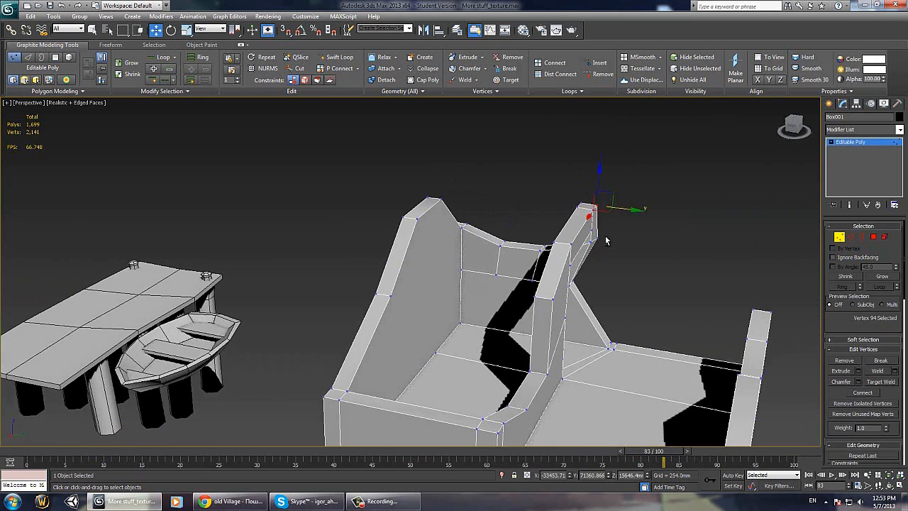
pyautogui.moveTo(619, 240); pyautogui.dragTo(620, 240)
# Step: Insert a vertex on the outer post's inner edge just below the lintel
pyautogui.keyDown('alt'); pyautogui.moveTo(624, 234); pyautogui.dragTo(616, 182, button='middle'); pyautogui.keyUp('alt')
pyautogui.scroll(-4, 612, 251)
pyautogui.scroll(4, 542, 307)
pyautogui.press('2')
pyautogui.press('r')
pyautogui.click(599, 168)
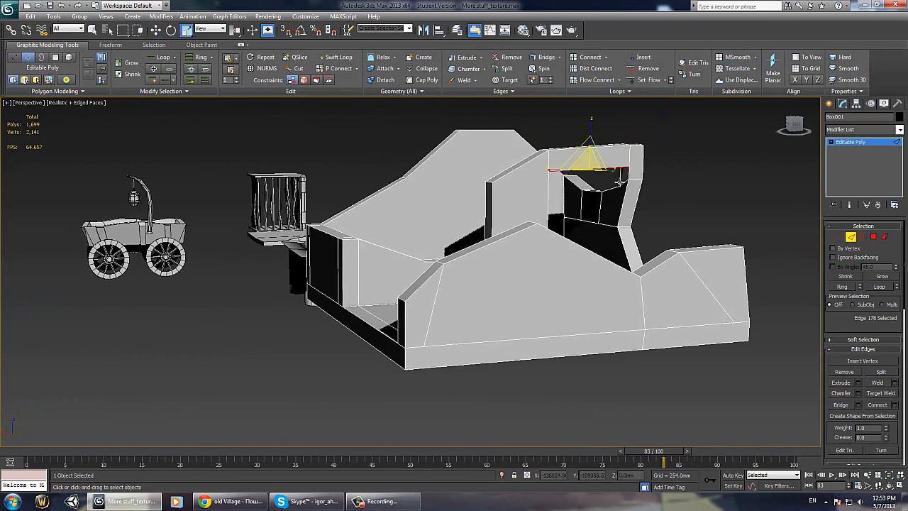
pyautogui.rightClick(618, 178)
pyautogui.click(597, 213)
pyautogui.rightClick(617, 181)
pyautogui.click(600, 204)
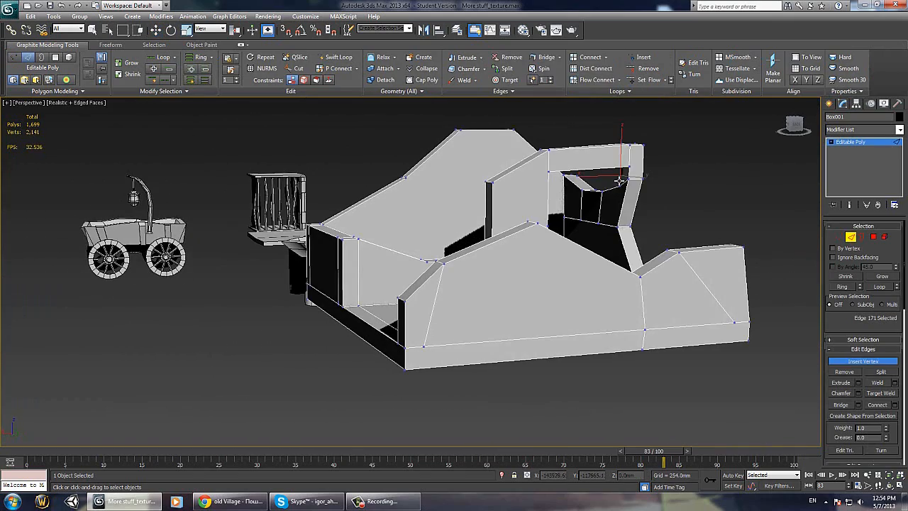
pyautogui.scroll(3, 618, 186)
pyautogui.rightClick(682, 190)
pyautogui.click(661, 225)
pyautogui.click(714, 225)
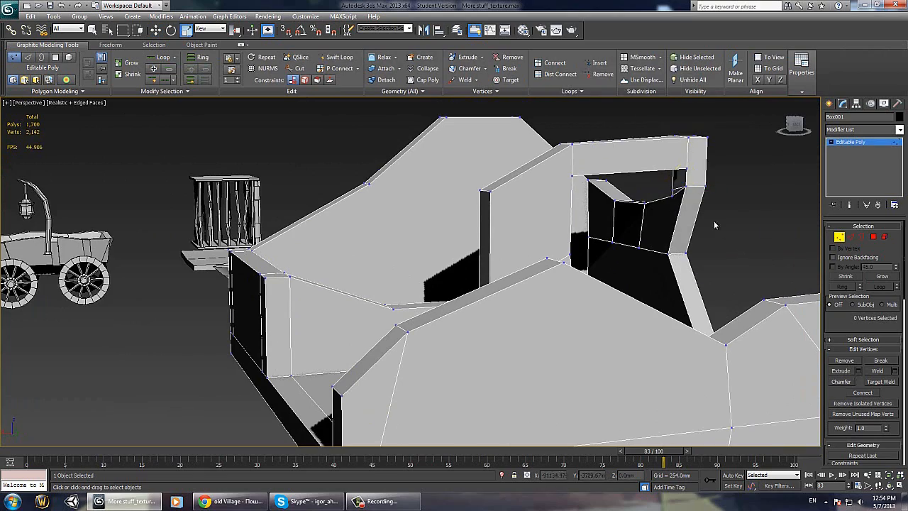
# Step: Move the inserted vertex and a neighbouring edge inward to roughen the opening's upper corner
pyautogui.click(673, 186)
pyautogui.press('w')
pyautogui.moveTo(671, 167); pyautogui.dragTo(670, 165)
pyautogui.moveTo(670, 165)
pyautogui.keyDown('alt'); pyautogui.mouseDown(button='middle')
pyautogui.moveTo(699, 155)
pyautogui.moveTo(665, 167)
pyautogui.mouseUp(button='middle'); pyautogui.keyUp('alt')
pyautogui.press('2')
pyautogui.click(688, 158)
pyautogui.moveTo(665, 167); pyautogui.dragTo(652, 168)
# Step: Connect the two long edges of the slab's narrow border strip at the open side with three segments
pyautogui.keyDown('alt'); pyautogui.moveTo(682, 205); pyautogui.dragTo(667, 234, button='middle'); pyautogui.keyUp('alt')
pyautogui.click(579, 362)
pyautogui.keyDown('ctrl'); pyautogui.click(576, 390); pyautogui.keyUp('ctrl')
pyautogui.rightClick(444, 248)
pyautogui.click(421, 279)
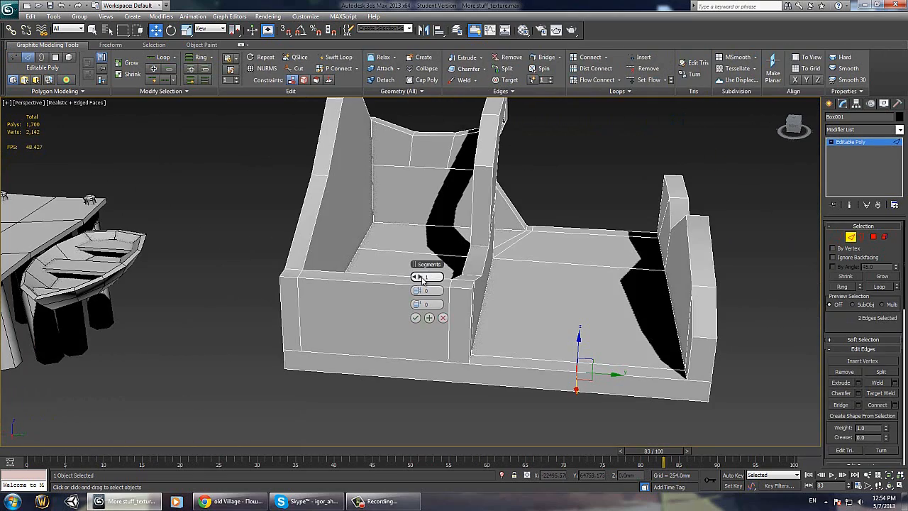
pyautogui.click(416, 317)
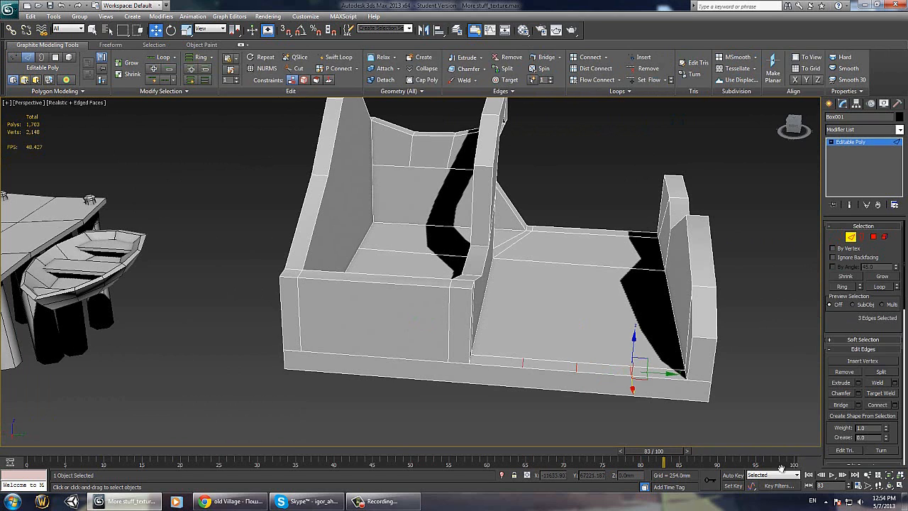
# Step: Extrude the border strip polygon beside the low front wall by 6007.761 mm and slide its top along Y, away from the wall
pyautogui.press('4')
pyautogui.click(514, 361)
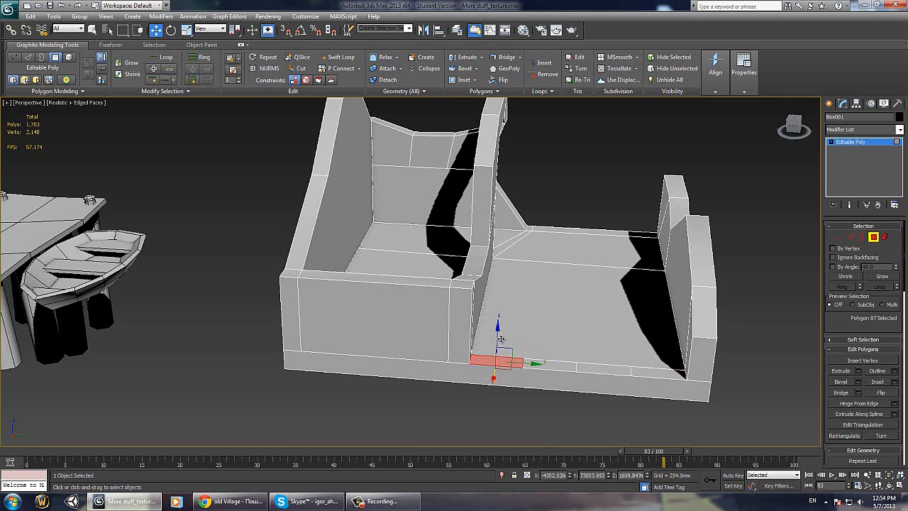
pyautogui.click(501, 338)
pyautogui.click(490, 360)
pyautogui.click(859, 371)
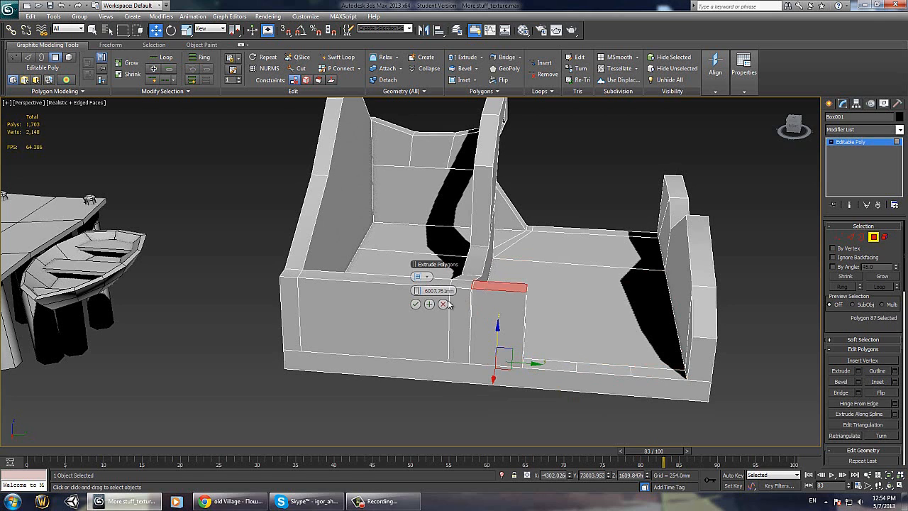
pyautogui.click(415, 304)
pyautogui.moveTo(523, 286); pyautogui.dragTo(565, 289)
# Step: Delete the extruded block's side face towards the low wall and target weld its upper vertices to the wall's top corners
pyautogui.click(476, 302)
pyautogui.keyDown('alt'); pyautogui.moveTo(482, 299); pyautogui.dragTo(495, 310, button='middle'); pyautogui.keyUp('alt')
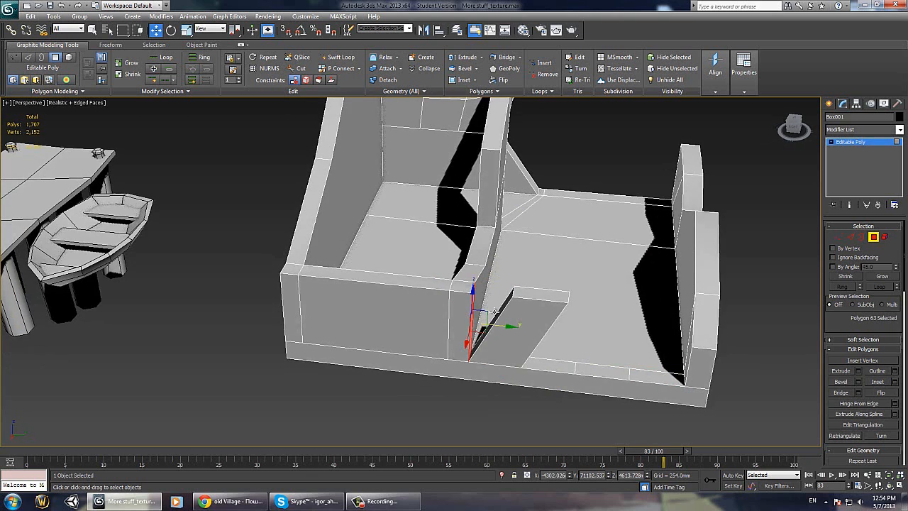
pyautogui.press('Delete')
pyautogui.press('1')
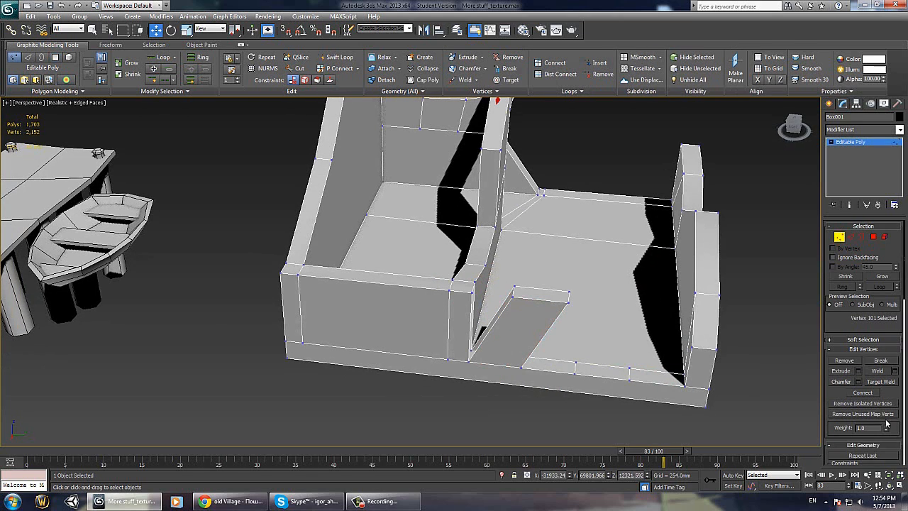
pyautogui.click(881, 383)
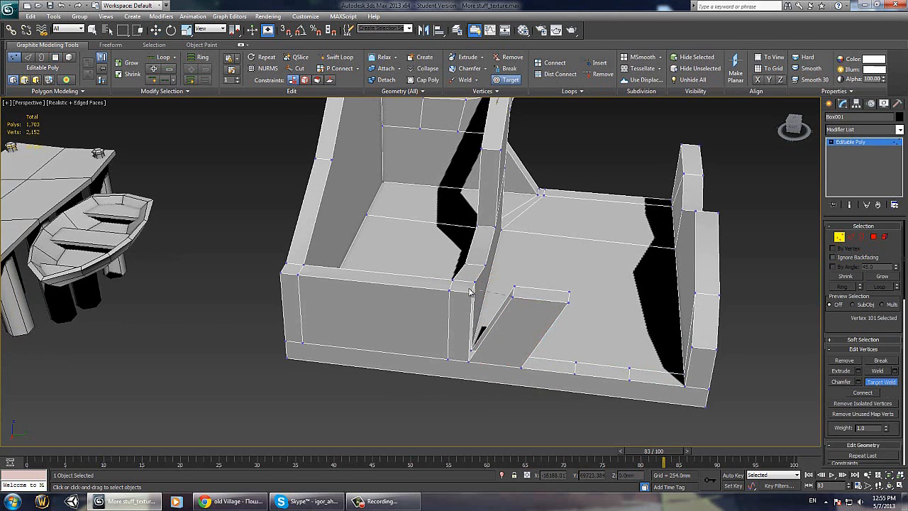
pyautogui.click(470, 292)
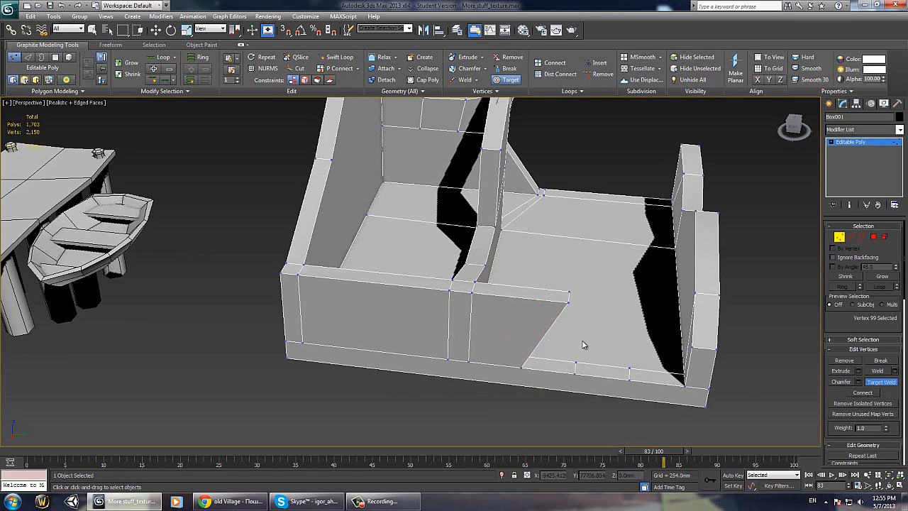
# Step: Move the two upper end vertices of the front wall extension inward along Y to shorten its top
pyautogui.press('w')
pyautogui.keyDown('alt'); pyautogui.moveTo(594, 337); pyautogui.dragTo(598, 322, button='middle'); pyautogui.keyUp('alt')
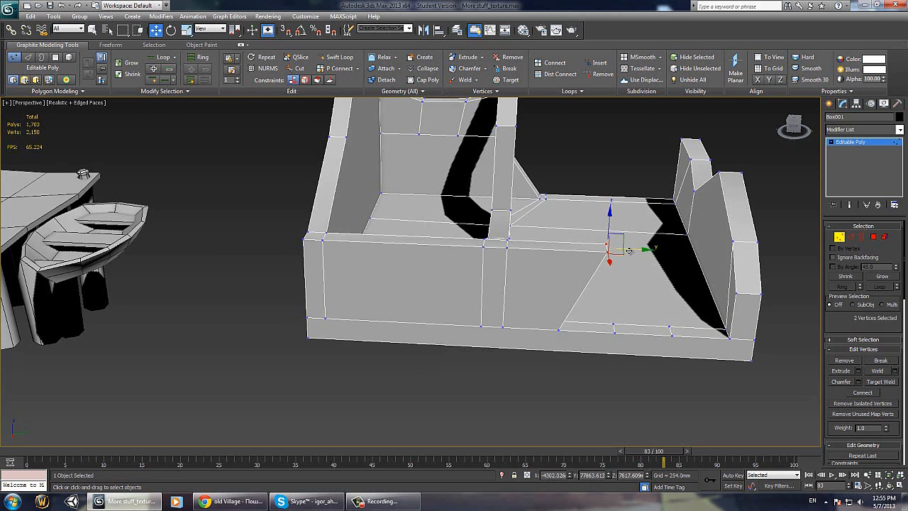
pyautogui.moveTo(629, 251); pyautogui.dragTo(597, 249)
# Step: Shift another border strip polygon along Y towards the outer side wall and extrude it by 6007.761 mm
pyautogui.keyDown('alt'); pyautogui.moveTo(571, 251); pyautogui.dragTo(495, 314, button='middle'); pyautogui.keyUp('alt')
pyautogui.press('4')
pyautogui.click(498, 320)
pyautogui.moveTo(495, 320); pyautogui.dragTo(464, 321)
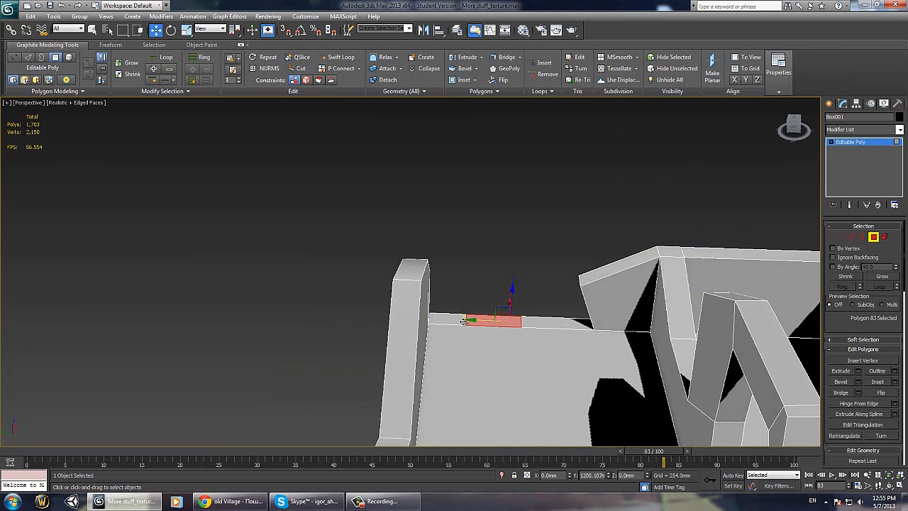
pyautogui.click(860, 371)
pyautogui.keyDown('alt'); pyautogui.moveTo(635, 324); pyautogui.dragTo(675, 320, button='middle'); pyautogui.keyUp('alt')
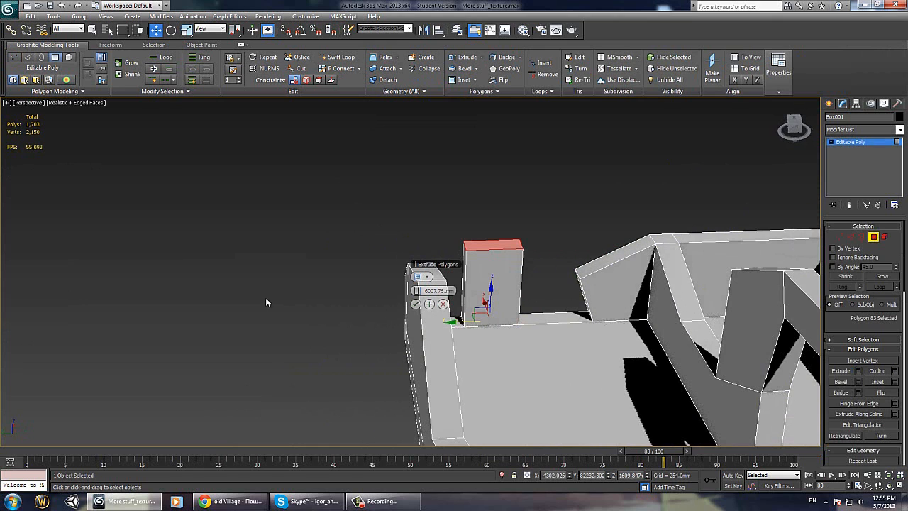
pyautogui.click(415, 304)
# Step: Move the freestanding block's upper edge to slant its top and connect two of the block's edges
pyautogui.press('2')
pyautogui.click(464, 245)
pyautogui.moveTo(464, 245)
pyautogui.keyDown('alt'); pyautogui.mouseDown(button='middle')
pyautogui.moveTo(447, 242)
pyautogui.moveTo(448, 230)
pyautogui.moveTo(465, 239)
pyautogui.mouseUp(button='middle'); pyautogui.keyUp('alt')
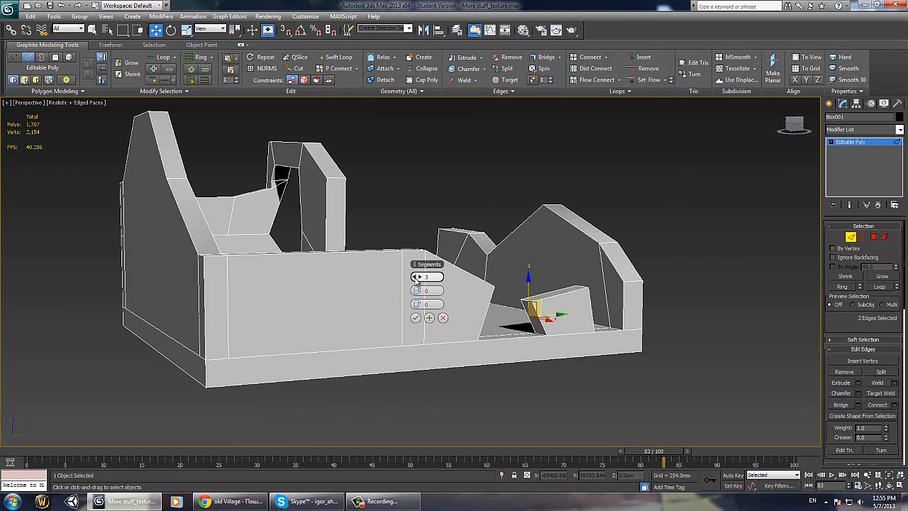
pyautogui.click(416, 318)
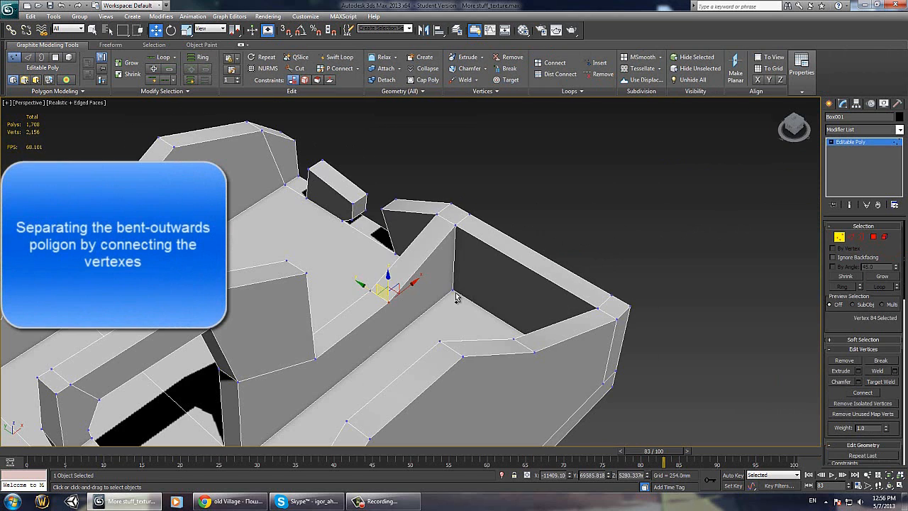
# Step: Connect vertices across the bent faces of the broken partition wall to split them into separate polygons
pyautogui.rightClick(456, 298)
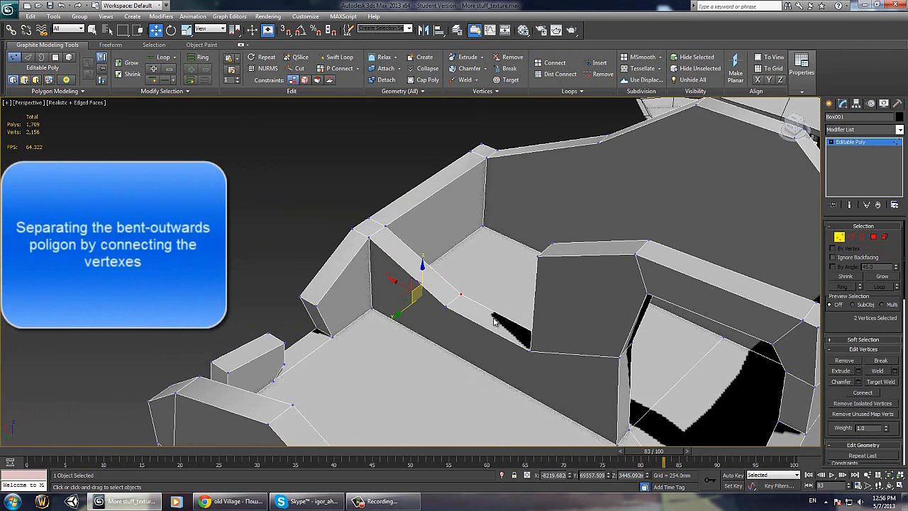
pyautogui.keyDown('ctrl'); pyautogui.click(446, 305); pyautogui.keyUp('ctrl')
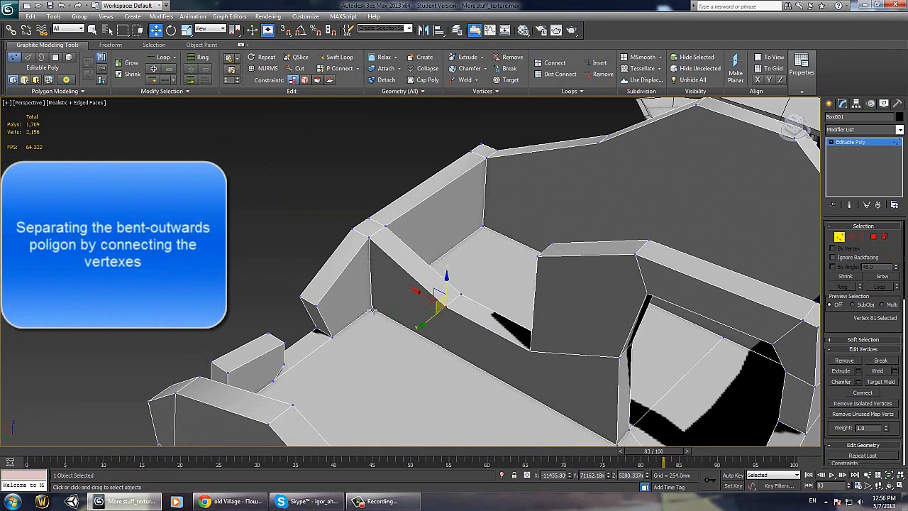
pyautogui.rightClick(368, 306)
pyautogui.click(352, 340)
pyautogui.rightClick(614, 401)
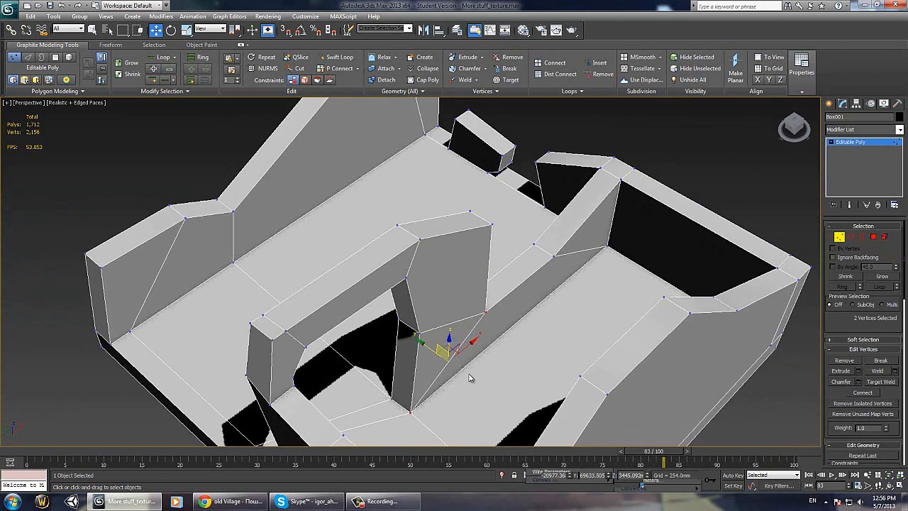
# Step: Connect the long edges of the low front wall between the outer corner and the partition with one segment
pyautogui.keyDown('alt'); pyautogui.moveTo(470, 379); pyautogui.dragTo(612, 210, button='middle'); pyautogui.keyUp('alt')
pyautogui.press('2')
pyautogui.click(592, 248)
pyautogui.moveTo(606, 343); pyautogui.dragTo(606, 344)
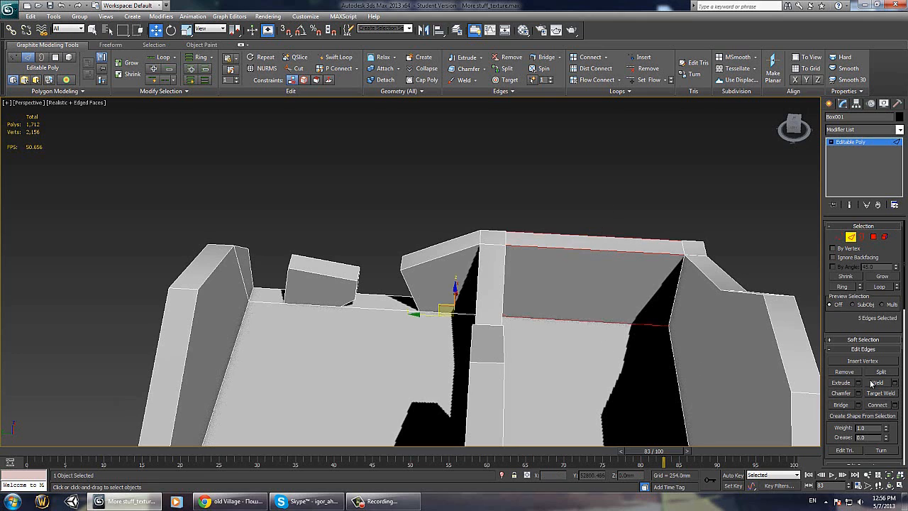
pyautogui.keyDown('alt'); pyautogui.moveTo(709, 302); pyautogui.dragTo(545, 307, button='middle'); pyautogui.keyUp('alt')
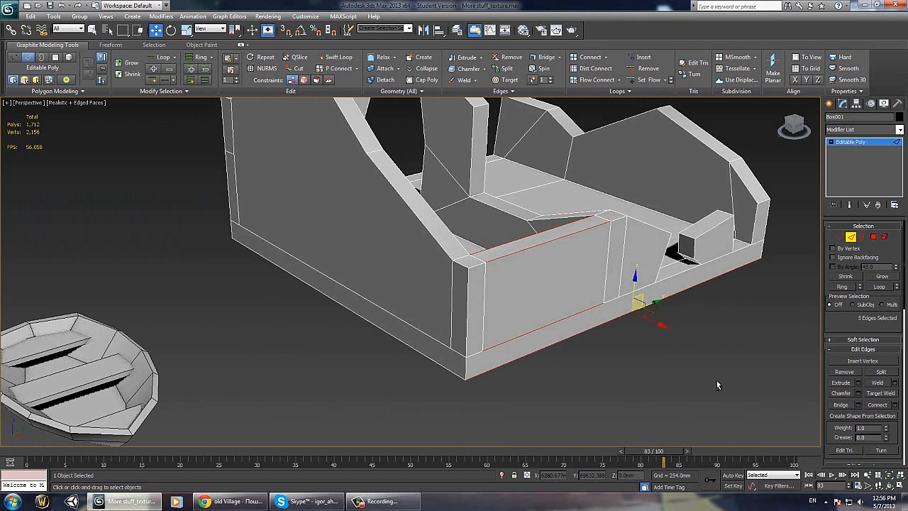
pyautogui.keyDown('alt'); pyautogui.moveTo(716, 386); pyautogui.dragTo(738, 376, button='middle'); pyautogui.keyUp('alt')
pyautogui.click(896, 405)
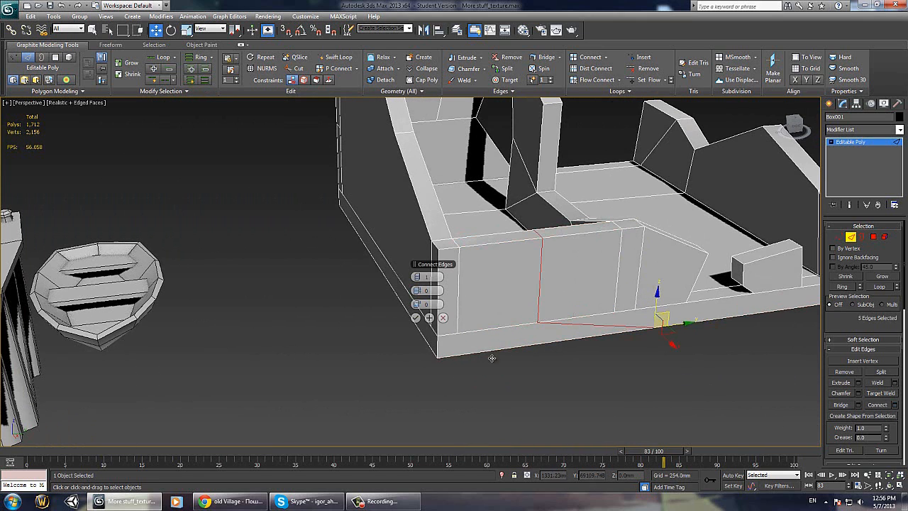
pyautogui.click(415, 317)
# Step: Move the new vertex on the slab's lower front edge along Y until it lines up beneath the wall's new vertical edge
pyautogui.press('1')
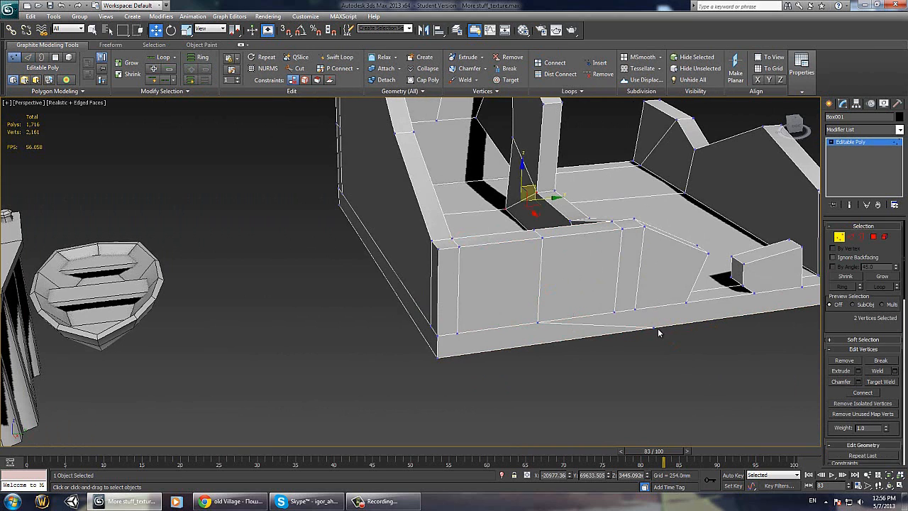
pyautogui.click(655, 330)
pyautogui.moveTo(591, 335); pyautogui.dragTo(556, 339)
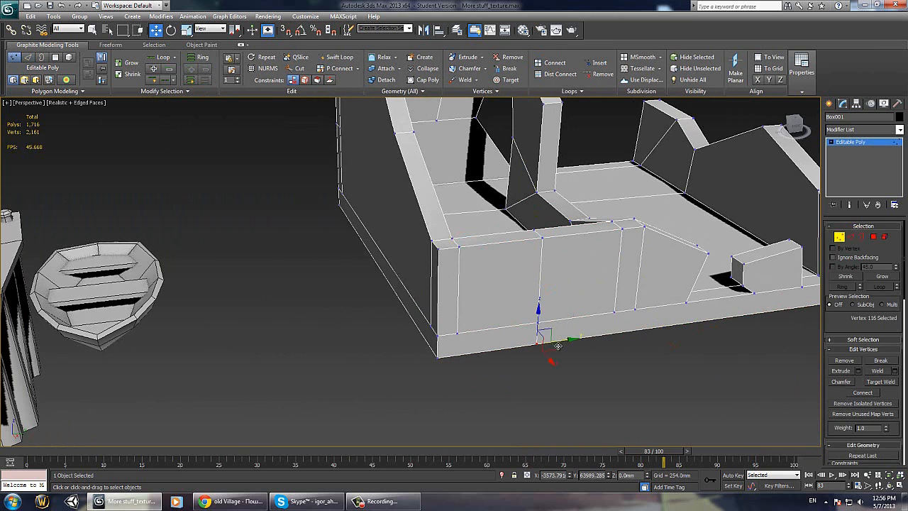
# Step: Move the new edge and a neighbouring vertex on the low wall's top to give it an uneven, broken outline
pyautogui.keyDown('alt'); pyautogui.moveTo(555, 339); pyautogui.dragTo(541, 248, button='middle'); pyautogui.keyUp('alt')
pyautogui.press('2')
pyautogui.click(549, 266)
pyautogui.moveTo(540, 257); pyautogui.dragTo(555, 264)
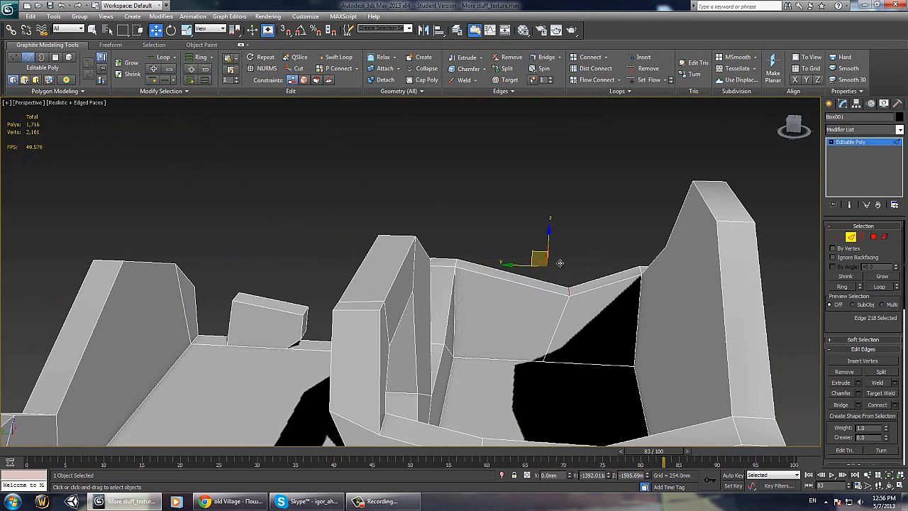
pyautogui.keyDown('alt'); pyautogui.moveTo(555, 264); pyautogui.dragTo(568, 249, button='middle'); pyautogui.keyUp('alt')
pyautogui.press('1')
pyautogui.click(589, 278)
pyautogui.moveTo(590, 280); pyautogui.dragTo(588, 298)
# Step: Connect the two top vertices at the front wall's outer corner to split the bent face there
pyautogui.keyDown('alt'); pyautogui.moveTo(588, 298); pyautogui.dragTo(515, 305, button='middle'); pyautogui.keyUp('alt')
pyautogui.click(568, 271)
pyautogui.keyDown('ctrl'); pyautogui.click(601, 271); pyautogui.keyUp('ctrl')
pyautogui.rightClick(597, 269)
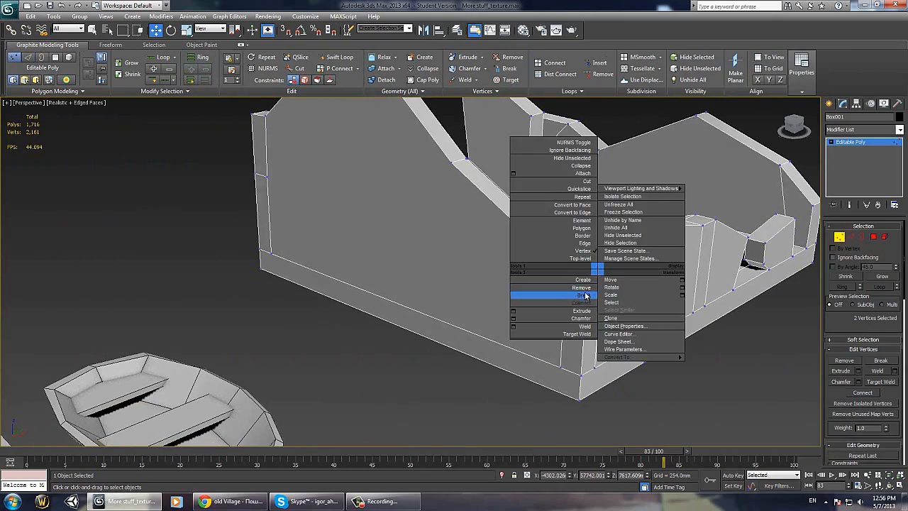
pyautogui.click(573, 296)
# Step: Slide the short edge across the open rear border strip along Y, away from the foot of the broken wall
pyautogui.keyDown('alt'); pyautogui.moveTo(580, 301); pyautogui.dragTo(493, 303, button='middle'); pyautogui.keyUp('alt')
pyautogui.press('2')
pyautogui.click(428, 201)
pyautogui.keyDown('alt'); pyautogui.moveTo(428, 202); pyautogui.dragTo(550, 330, button='middle'); pyautogui.keyUp('alt')
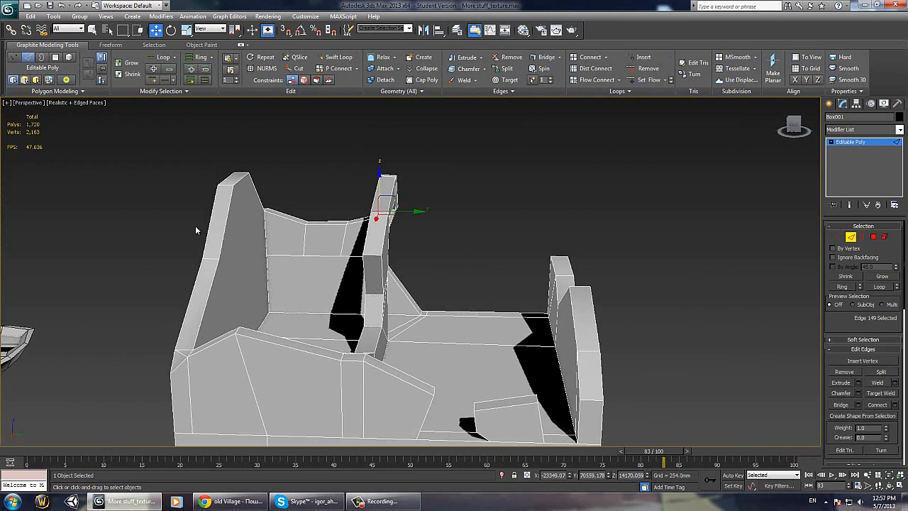
pyautogui.keyDown('alt'); pyautogui.moveTo(487, 228); pyautogui.dragTo(474, 332, button='middle'); pyautogui.keyUp('alt')
pyautogui.keyDown('alt'); pyautogui.moveTo(489, 286); pyautogui.dragTo(417, 257, button='middle'); pyautogui.keyUp('alt')
pyautogui.click(420, 257)
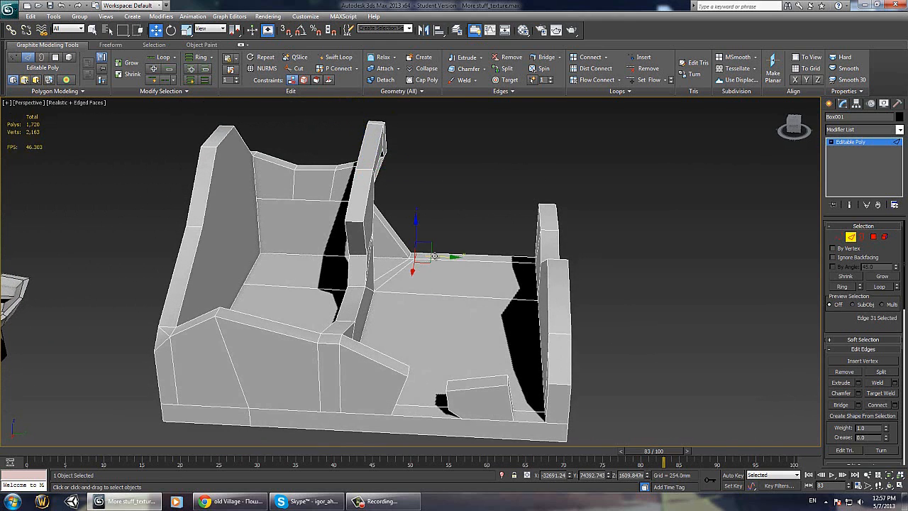
pyautogui.moveTo(434, 255); pyautogui.dragTo(490, 255)
pyautogui.keyDown('alt'); pyautogui.moveTo(542, 259); pyautogui.dragTo(472, 277, button='middle'); pyautogui.keyUp('alt')
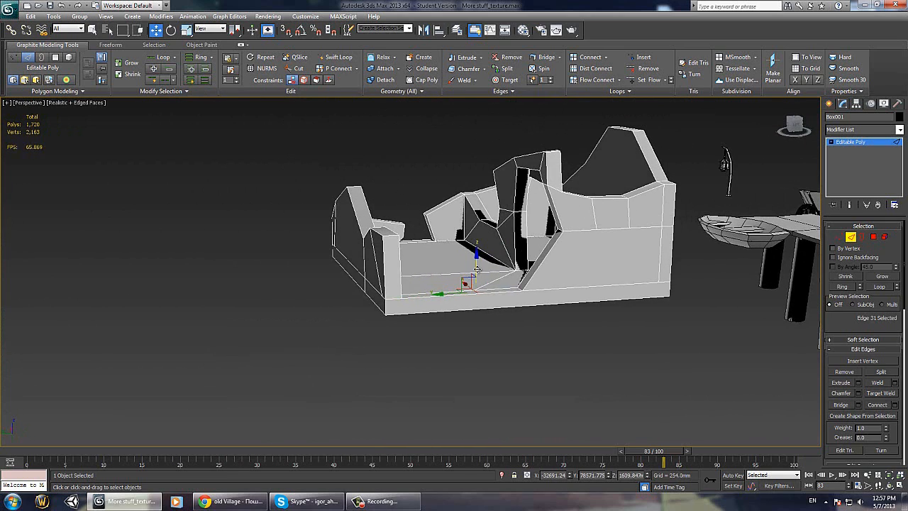
pyautogui.moveTo(475, 276); pyautogui.dragTo(476, 271)
pyautogui.keyDown('alt'); pyautogui.moveTo(471, 277); pyautogui.dragTo(462, 294, button='middle'); pyautogui.keyUp('alt')
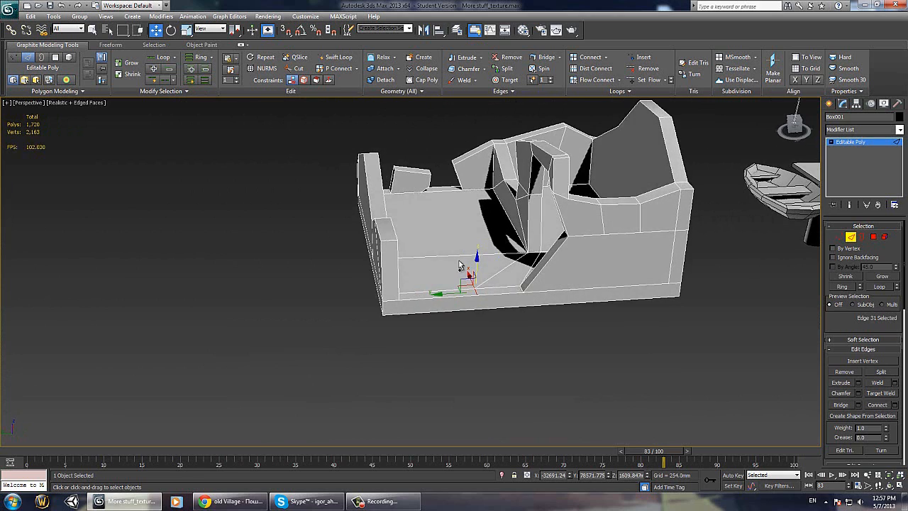
# Step: Insert a vertex midway on the long edge crossing the open room's floor
pyautogui.keyDown('ctrl'); pyautogui.click(458, 257); pyautogui.keyUp('ctrl')
pyautogui.click(438, 189)
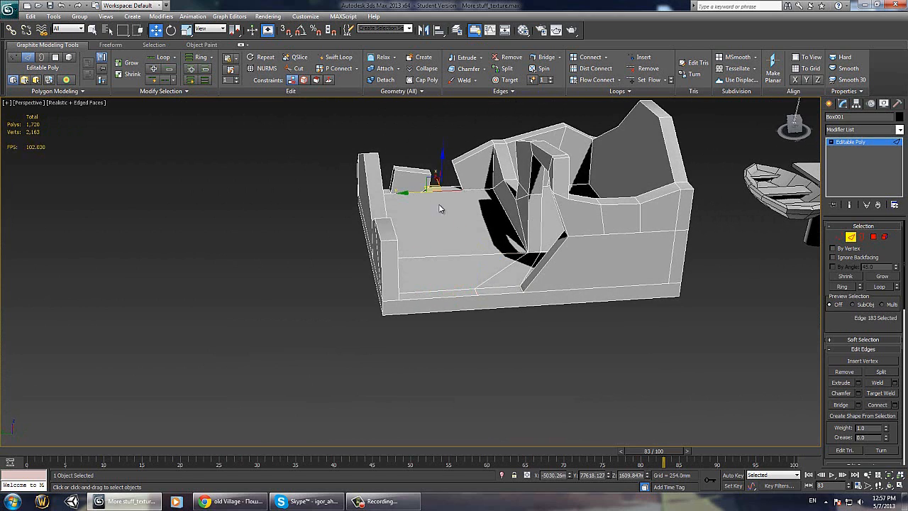
pyautogui.click(455, 256)
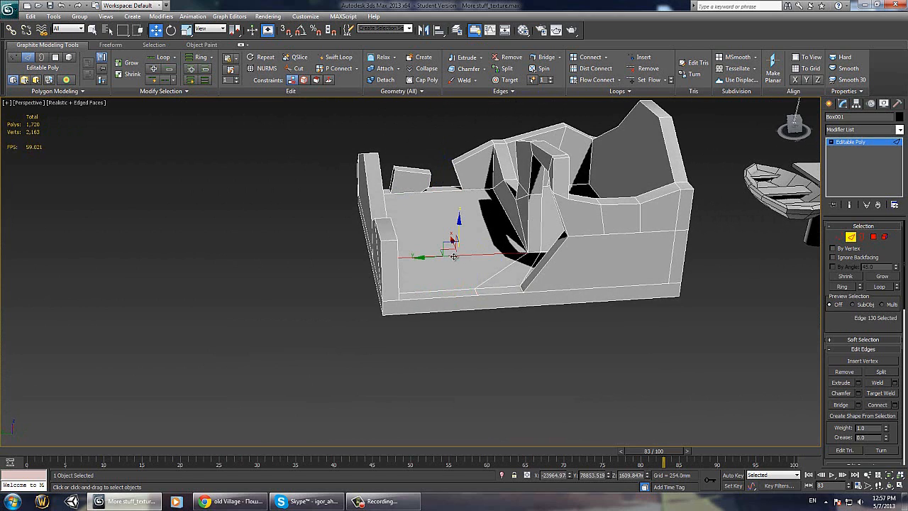
pyautogui.rightClick(461, 262)
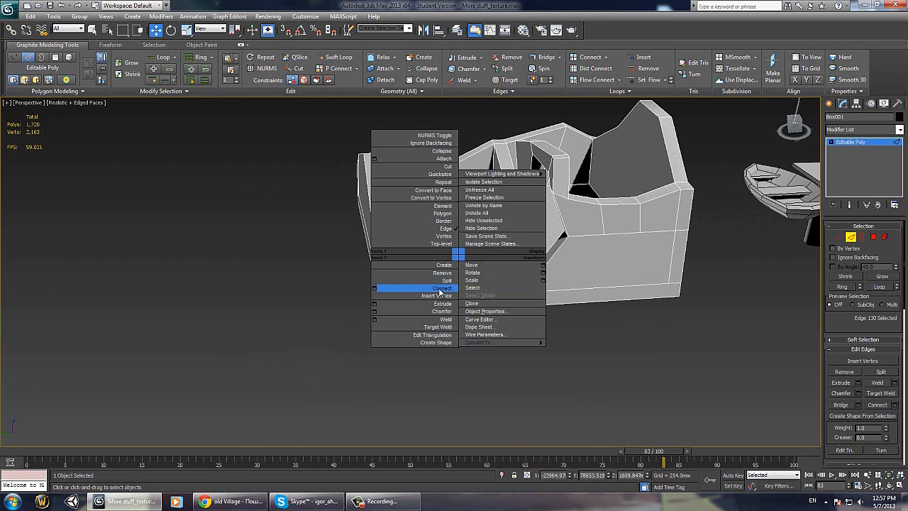
pyautogui.click(411, 291)
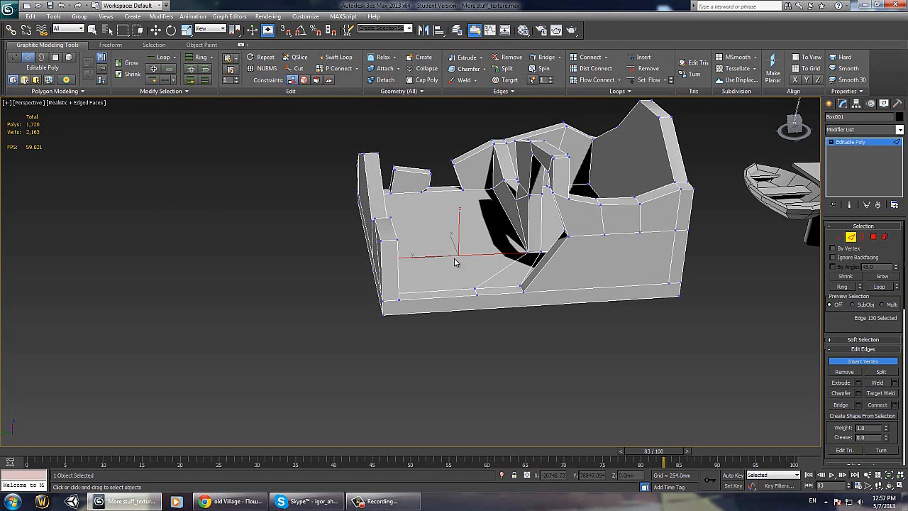
pyautogui.click(452, 256)
# Step: Connect the inserted floor vertex with the vertices on the opposite border strips to form a line across the open room's floor
pyautogui.press('1')
pyautogui.rightClick(479, 315)
pyautogui.click(599, 358)
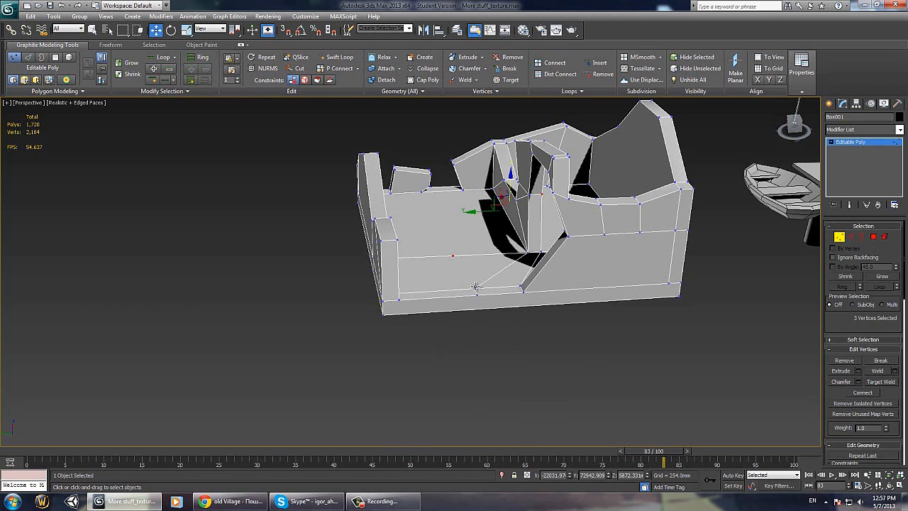
pyautogui.keyDown('ctrl'); pyautogui.click(474, 290); pyautogui.keyUp('ctrl')
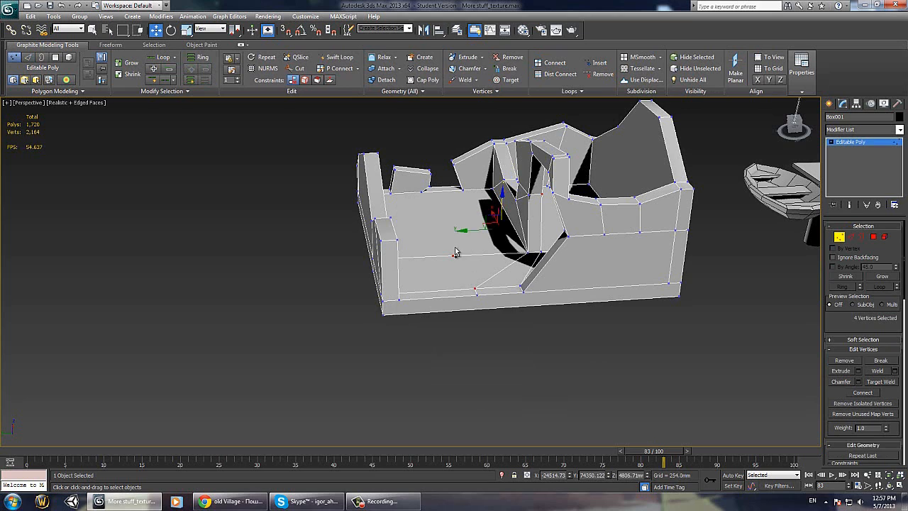
pyautogui.keyDown('ctrl'); pyautogui.click(420, 191); pyautogui.keyUp('ctrl')
pyautogui.rightClick(429, 210)
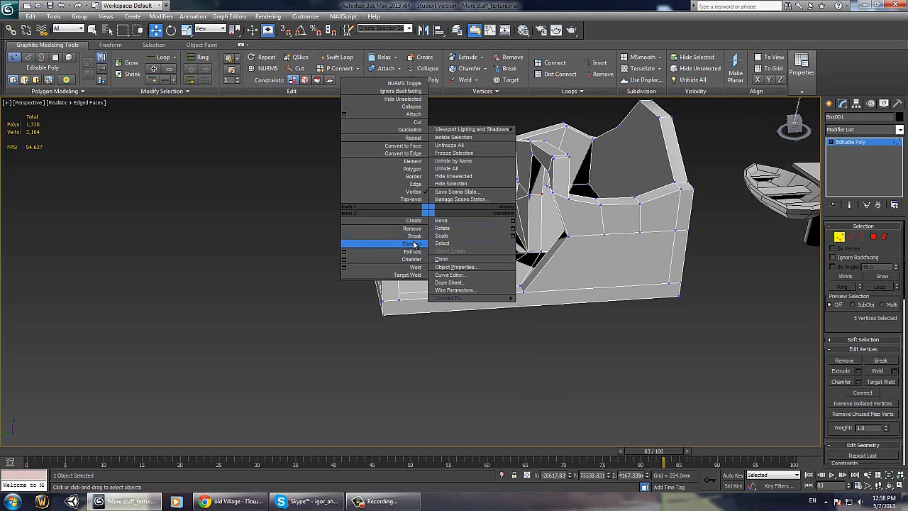
pyautogui.click(414, 244)
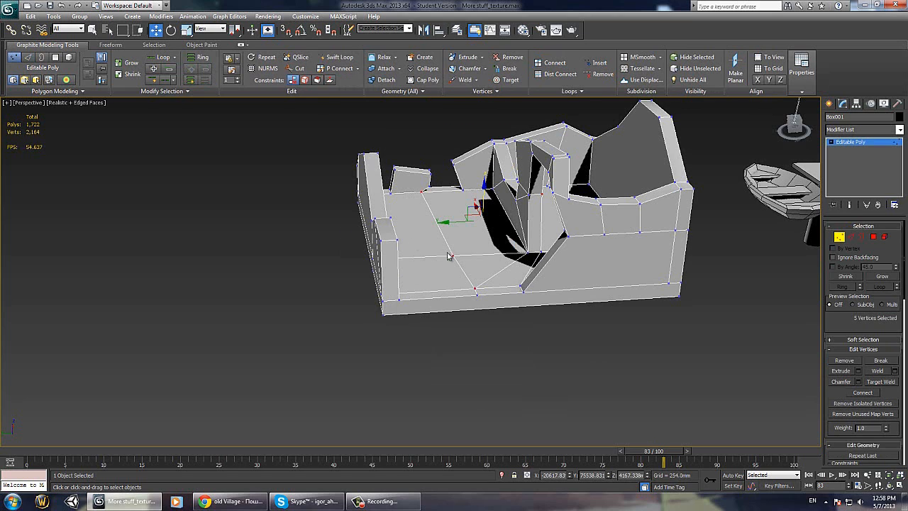
# Step: Lower the vertices of the line across the open room's floor along Z, including the matching vertex on the slab's far rim
pyautogui.click(476, 292)
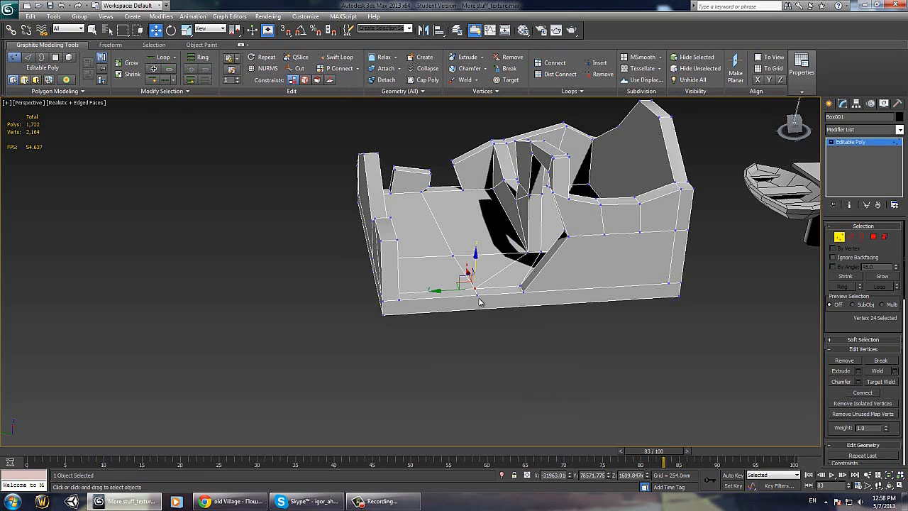
pyautogui.keyDown('ctrl'); pyautogui.click(452, 256); pyautogui.keyUp('ctrl')
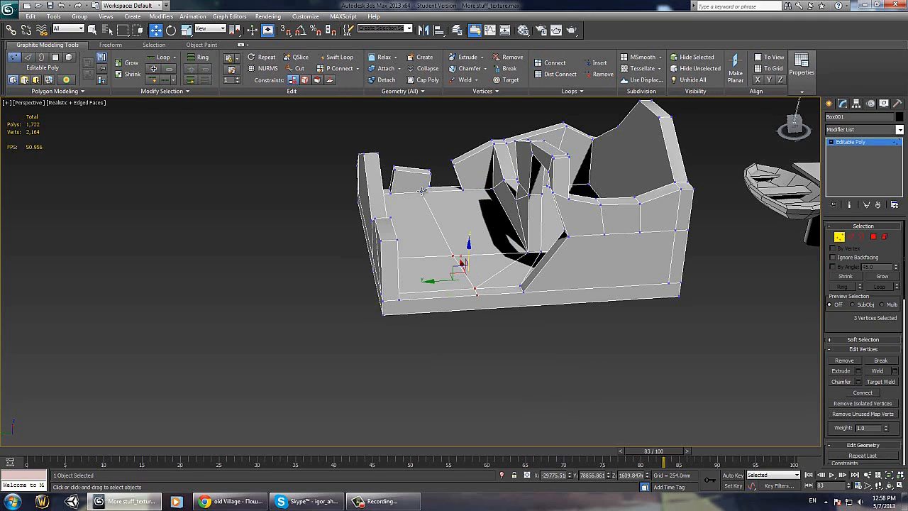
pyautogui.keyDown('ctrl'); pyautogui.click(421, 191); pyautogui.keyUp('ctrl')
pyautogui.keyDown('alt'); pyautogui.moveTo(421, 191); pyautogui.dragTo(449, 229, button='middle'); pyautogui.keyUp('alt')
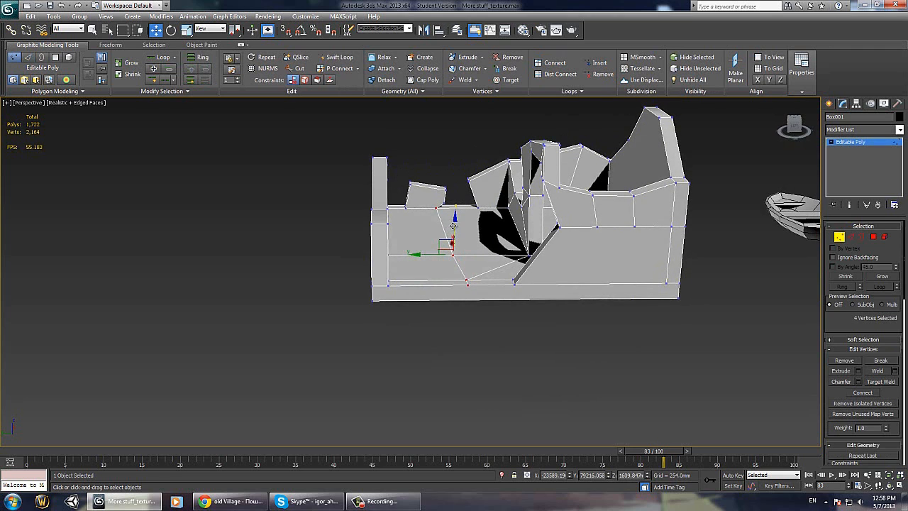
pyautogui.moveTo(452, 226); pyautogui.dragTo(454, 233)
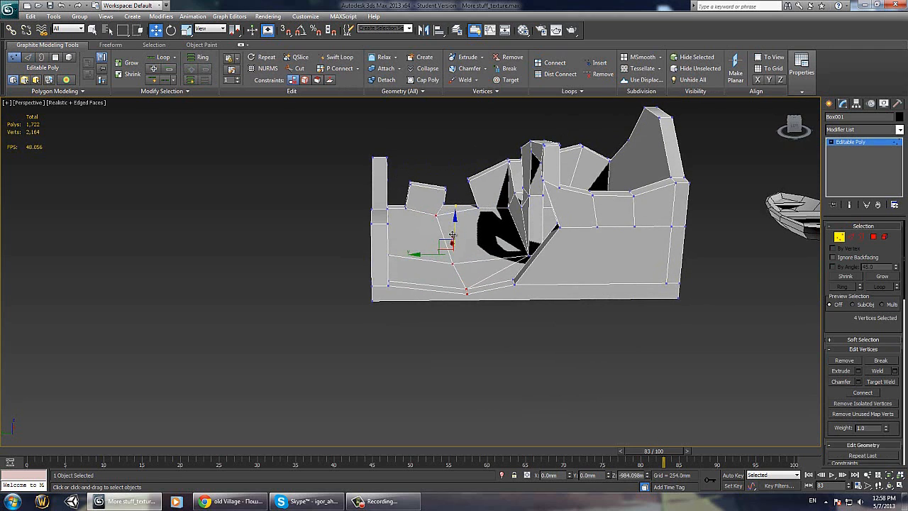
pyautogui.keyDown('alt'); pyautogui.moveTo(454, 234); pyautogui.dragTo(477, 286, button='middle'); pyautogui.keyUp('alt')
pyautogui.click(525, 276)
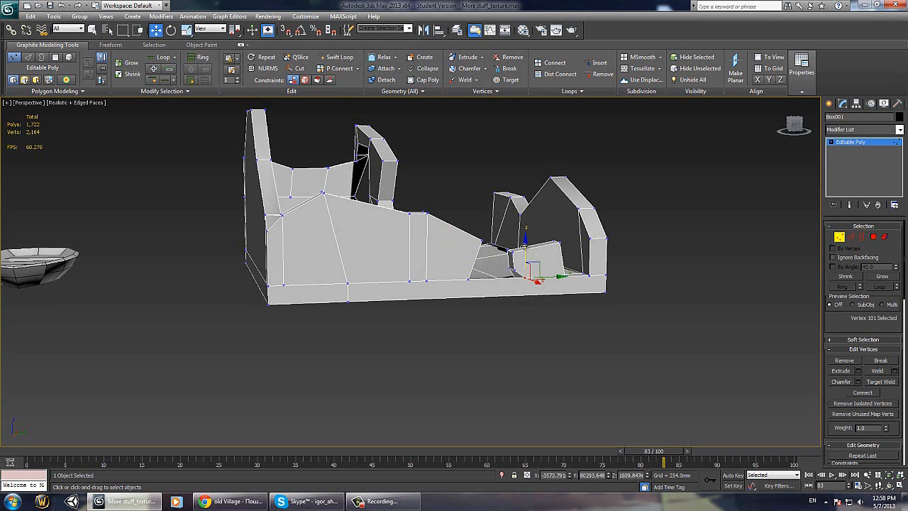
pyautogui.moveTo(523, 245); pyautogui.dragTo(520, 261)
# Step: Connect the two long edges of the slab's underside and slide the new edge along Y beneath the lowered floor line
pyautogui.keyDown('alt'); pyautogui.moveTo(521, 263); pyautogui.dragTo(517, 401, button='middle'); pyautogui.keyUp('alt')
pyautogui.press('2')
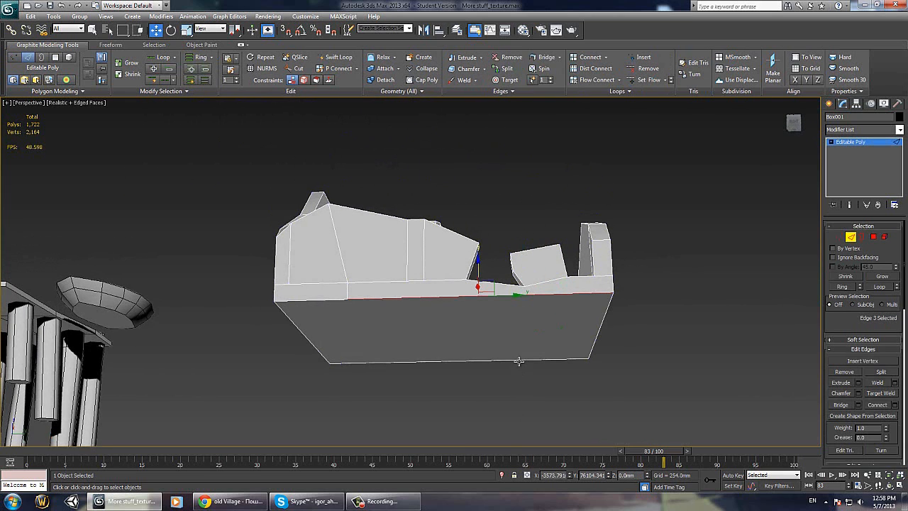
pyautogui.keyDown('ctrl'); pyautogui.click(519, 360); pyautogui.keyUp('ctrl')
pyautogui.rightClick(518, 358)
pyautogui.click(501, 392)
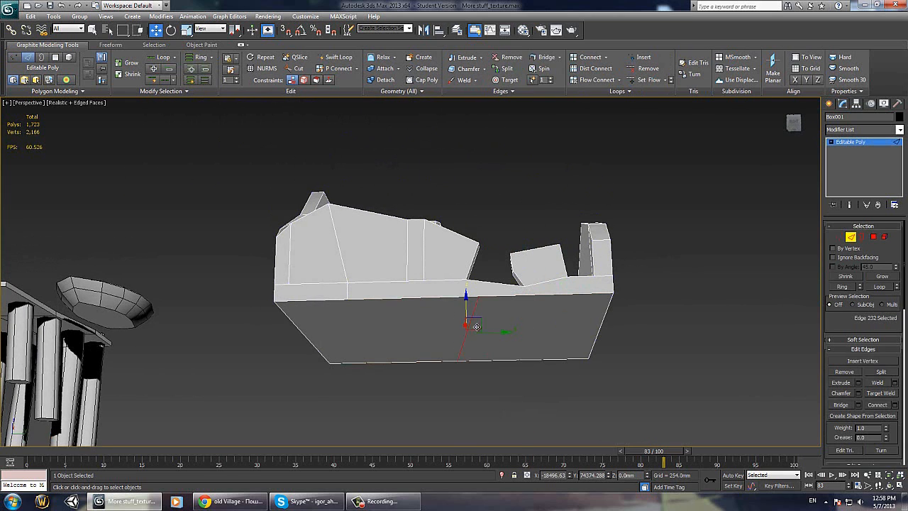
pyautogui.keyDown('alt'); pyautogui.moveTo(529, 330); pyautogui.dragTo(529, 320, button='middle'); pyautogui.keyUp('alt')
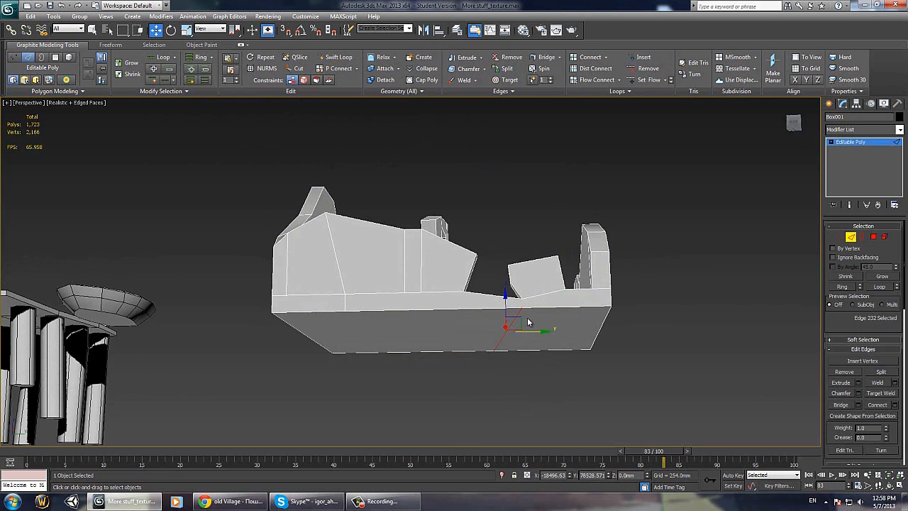
# Step: Connect the lowered rim vertex with the end vertex of the new underside edge, splitting the slab's side face
pyautogui.press('1')
pyautogui.click(523, 307)
pyautogui.keyDown('ctrl'); pyautogui.click(522, 298); pyautogui.keyUp('ctrl')
pyautogui.press('e')
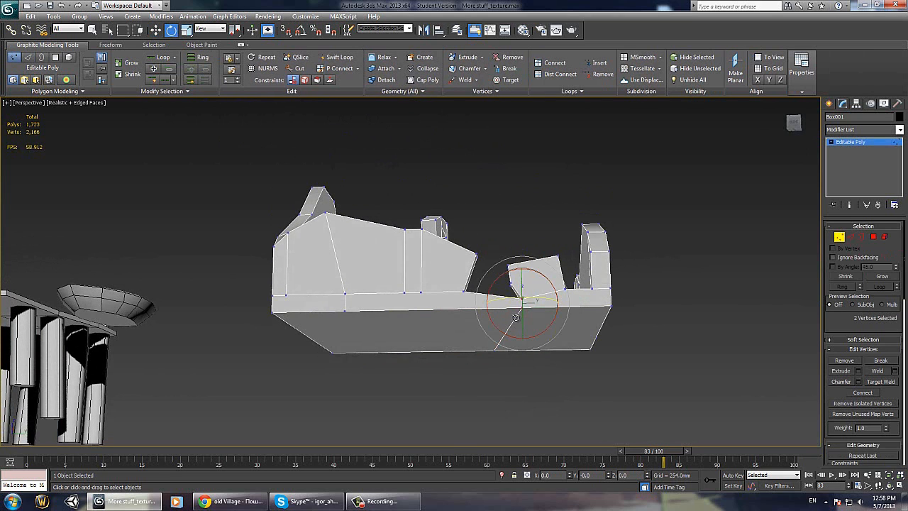
pyautogui.rightClick(520, 311)
pyautogui.click(483, 346)
# Step: Try to flatten the large floor polygon between the end wall and the sagging line by scaling it along Z
pyautogui.keyDown('alt'); pyautogui.moveTo(540, 323); pyautogui.dragTo(537, 239, button='middle'); pyautogui.keyUp('alt')
pyautogui.press('4')
pyautogui.click(537, 239)
pyautogui.press('r')
pyautogui.moveTo(534, 180); pyautogui.dragTo(522, 350)
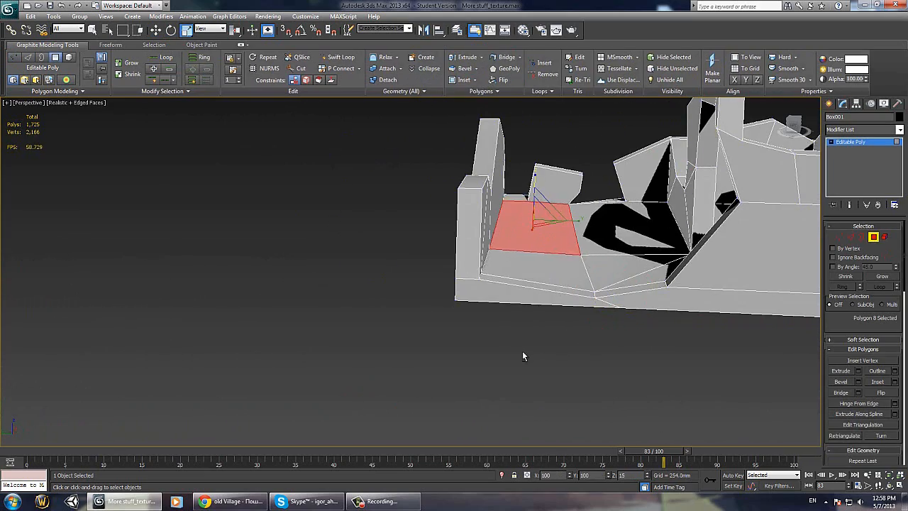
# Step: Try to insert a vertex midway on the border edge between the end wall and the sagging floor line
pyautogui.moveTo(522, 350)
pyautogui.keyDown('alt'); pyautogui.mouseDown(button='middle')
pyautogui.moveTo(524, 322)
pyautogui.moveTo(522, 342)
pyautogui.mouseUp(button='middle'); pyautogui.keyUp('alt')
pyautogui.press('2')
pyautogui.click(520, 244)
pyautogui.keyDown('ctrl'); pyautogui.click(517, 268); pyautogui.keyUp('ctrl')
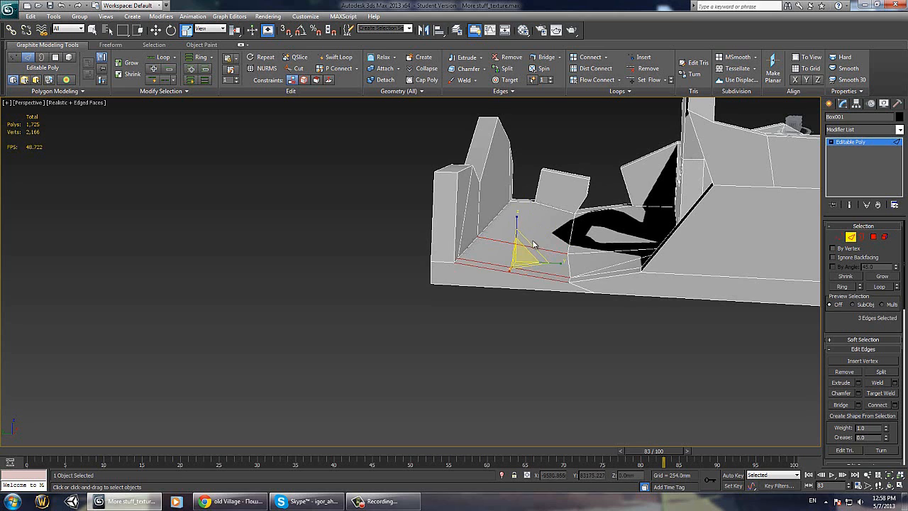
pyautogui.rightClick(506, 241)
pyautogui.click(481, 280)
pyautogui.keyDown('ctrl'); pyautogui.rightClick(512, 271); pyautogui.keyUp('ctrl')
pyautogui.click(597, 323)
pyautogui.click(522, 274)
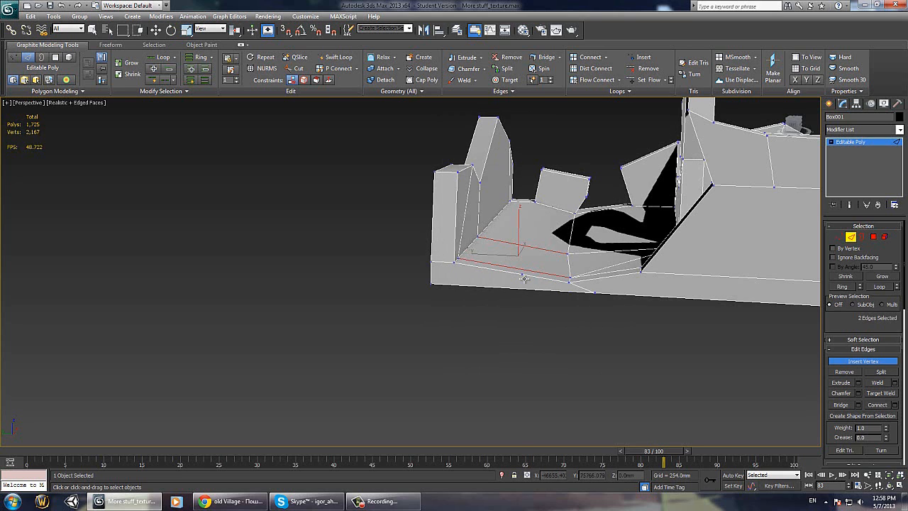
pyautogui.rightClick(516, 316)
# Step: Connect the three parallel edges between the end wall and the sag, and extend the new line to the rear border vertex
pyautogui.keyDown('ctrl'); pyautogui.click(504, 271); pyautogui.keyUp('ctrl')
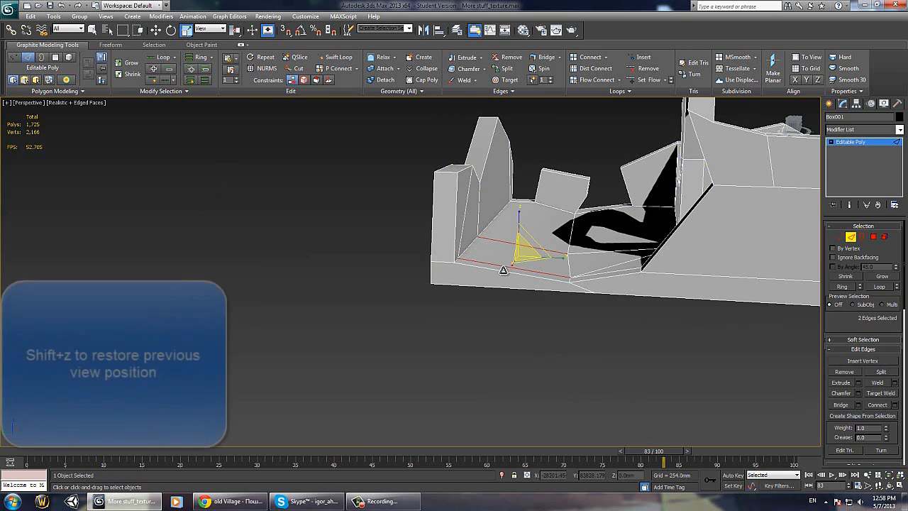
pyautogui.rightClick(502, 270)
pyautogui.click(491, 304)
pyautogui.press('1')
pyautogui.click(532, 207)
pyautogui.keyDown('ctrl'); pyautogui.click(522, 245); pyautogui.keyUp('ctrl')
pyautogui.rightClick(521, 246)
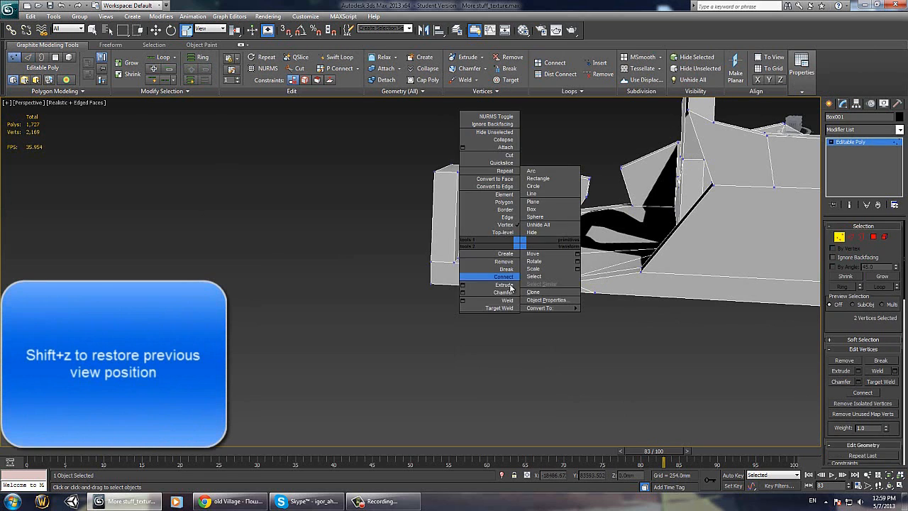
pyautogui.click(497, 277)
# Step: Flatten floor polygons on either side of the new line by scaling along Z, switching the reference coordinate system to Local
pyautogui.keyDown('alt'); pyautogui.moveTo(498, 275); pyautogui.dragTo(514, 273, button='middle'); pyautogui.keyUp('alt')
pyautogui.press('4')
pyautogui.click(514, 225)
pyautogui.moveTo(513, 191); pyautogui.dragTo(532, 405)
pyautogui.click(543, 221)
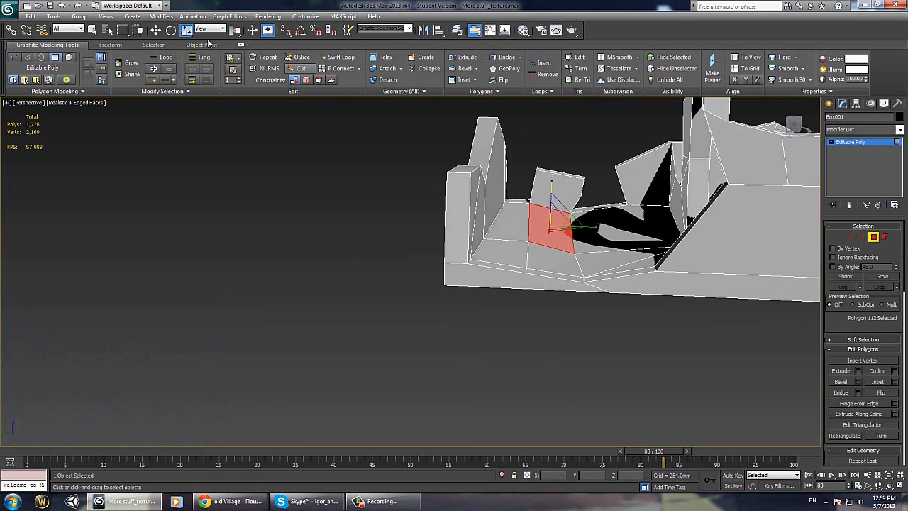
pyautogui.click(204, 29)
pyautogui.click(209, 69)
pyautogui.click(554, 254)
pyautogui.moveTo(562, 220); pyautogui.dragTo(505, 62)
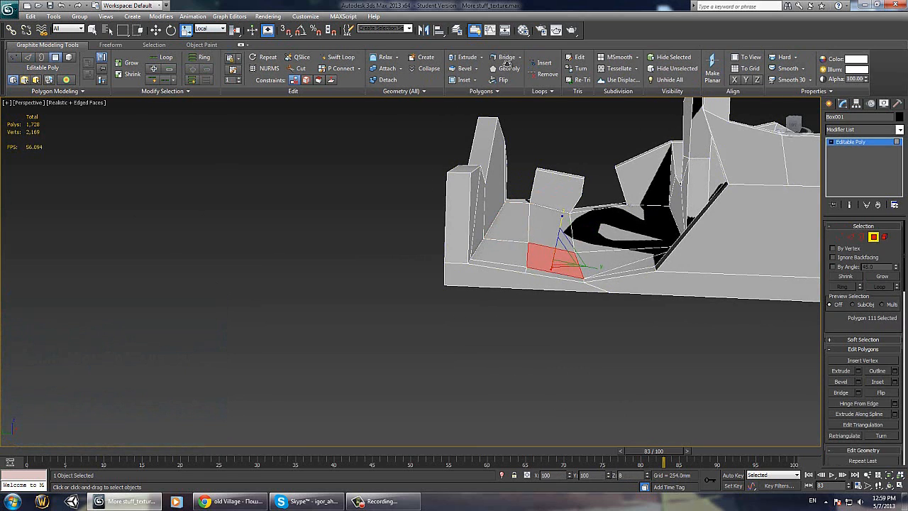
# Step: Connect seven edges across the open room's floor and the partition with one segment, and shift the new line toward the existing cross-floor line
pyautogui.press('4')
pyautogui.keyDown('alt'); pyautogui.moveTo(590, 248); pyautogui.dragTo(407, 341, button='middle'); pyautogui.keyUp('alt')
pyautogui.press('2')
pyautogui.click(425, 293)
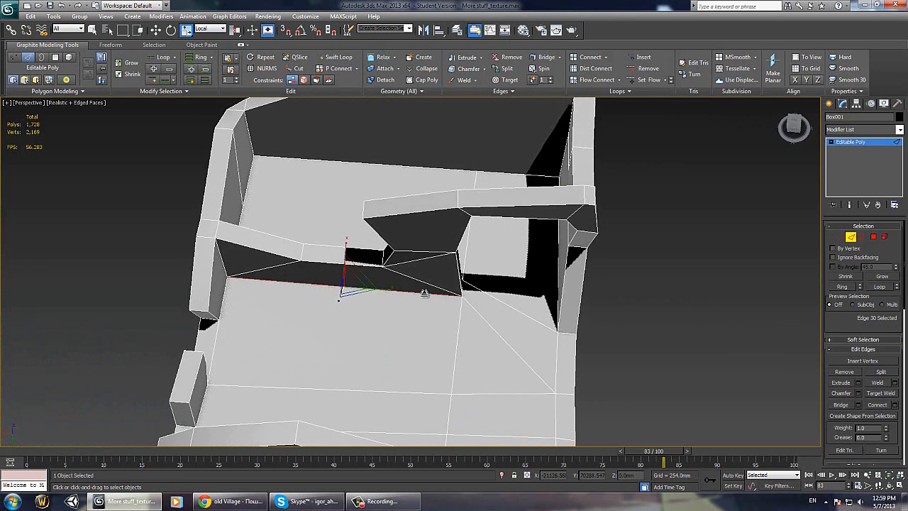
pyautogui.keyDown('ctrl'); pyautogui.click(427, 283); pyautogui.keyUp('ctrl')
pyautogui.keyDown('ctrl'); pyautogui.click(427, 256); pyautogui.keyUp('ctrl')
pyautogui.keyDown('ctrl'); pyautogui.click(426, 244); pyautogui.keyUp('ctrl')
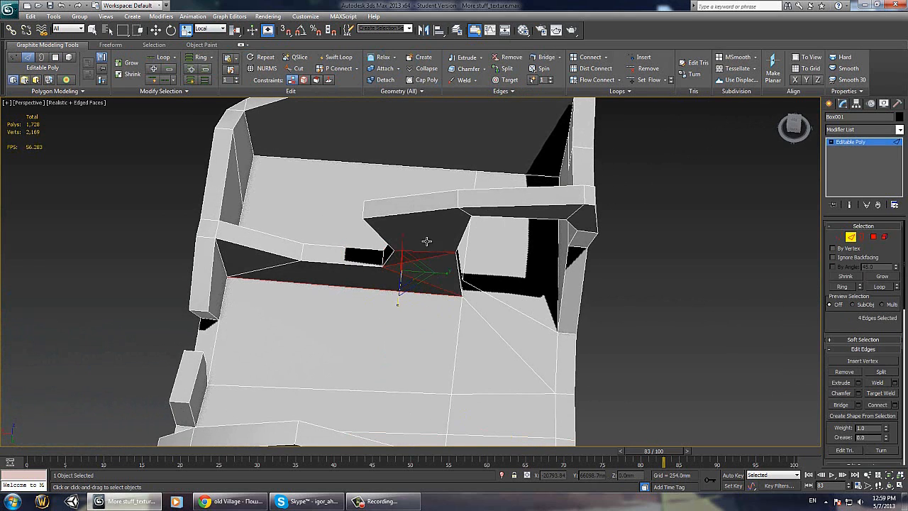
pyautogui.keyDown('ctrl'); pyautogui.click(436, 209); pyautogui.keyUp('ctrl')
pyautogui.keyDown('alt'); pyautogui.moveTo(430, 223); pyautogui.dragTo(414, 346, button='middle'); pyautogui.keyUp('alt')
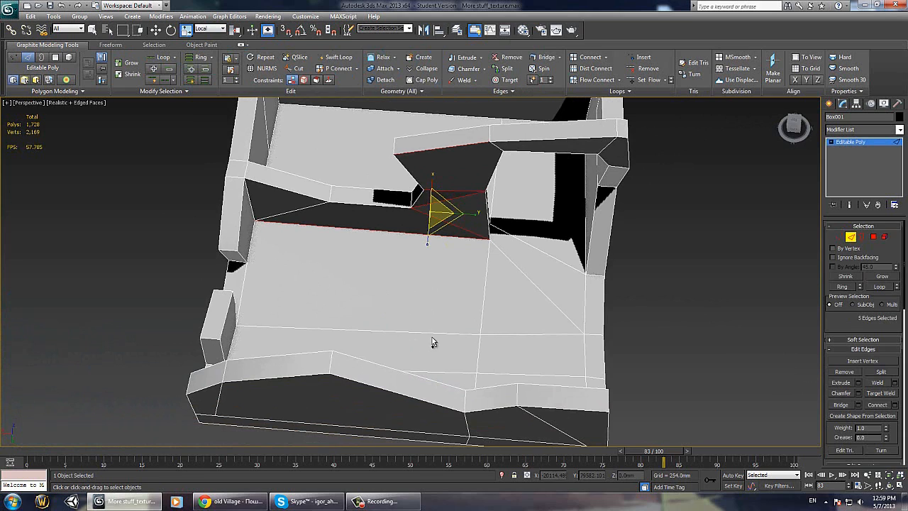
pyautogui.keyDown('ctrl'); pyautogui.click(434, 334); pyautogui.keyUp('ctrl')
pyautogui.keyDown('ctrl'); pyautogui.click(447, 372); pyautogui.keyUp('ctrl')
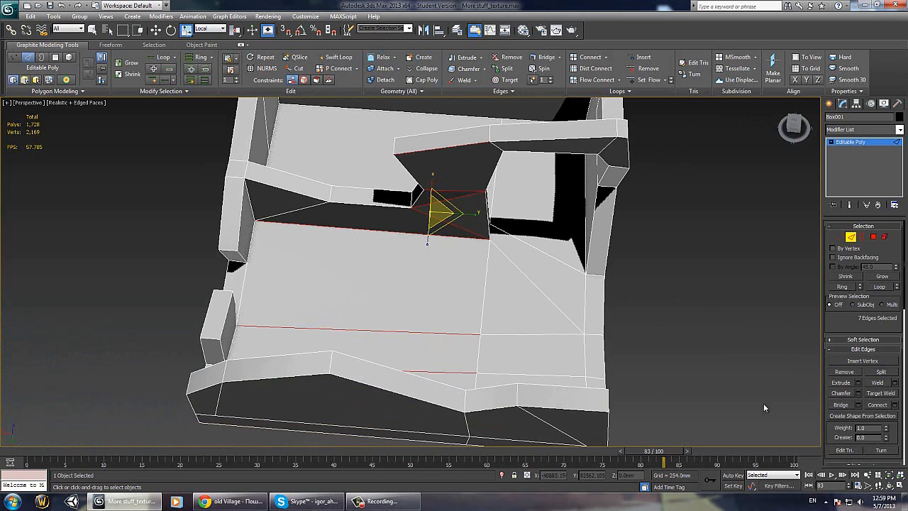
pyautogui.click(895, 405)
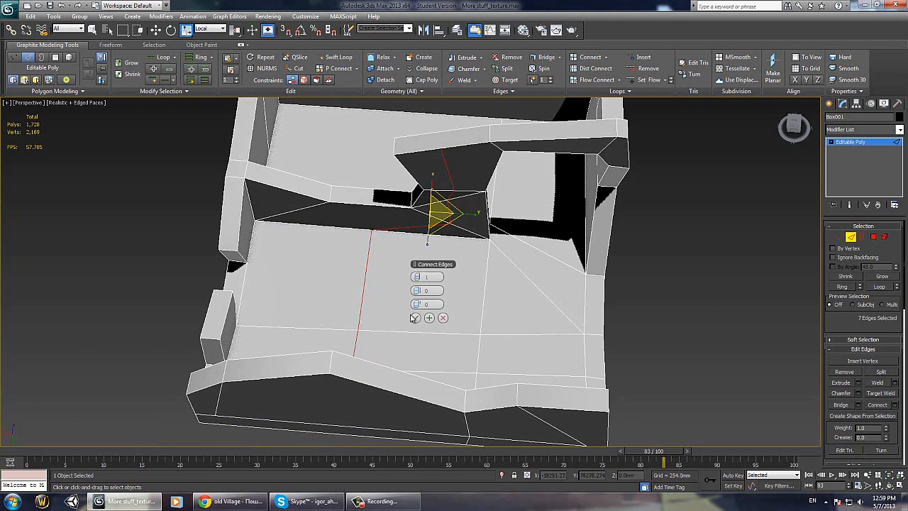
pyautogui.click(413, 306)
pyautogui.moveTo(452, 240)
pyautogui.mouseDown()
pyautogui.moveTo(414, 235)
pyautogui.moveTo(465, 245)
pyautogui.moveTo(440, 244)
pyautogui.mouseUp()
pyautogui.press('w')
pyautogui.press('r')
# Step: Connect the seven short edges beside that line with one segment to form a second parallel line up the partition
pyautogui.keyDown('alt'); pyautogui.moveTo(518, 199); pyautogui.dragTo(482, 298, button='middle'); pyautogui.keyUp('alt')
pyautogui.keyDown('ctrl'); pyautogui.click(464, 261); pyautogui.keyUp('ctrl')
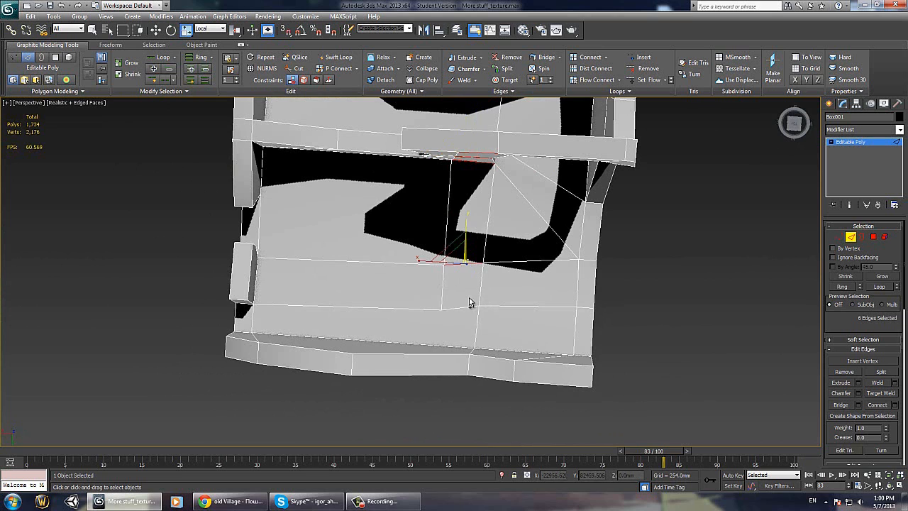
pyautogui.keyDown('ctrl'); pyautogui.click(470, 309); pyautogui.keyUp('ctrl')
pyautogui.keyDown('alt'); pyautogui.moveTo(481, 293); pyautogui.dragTo(503, 298, button='middle'); pyautogui.keyUp('alt')
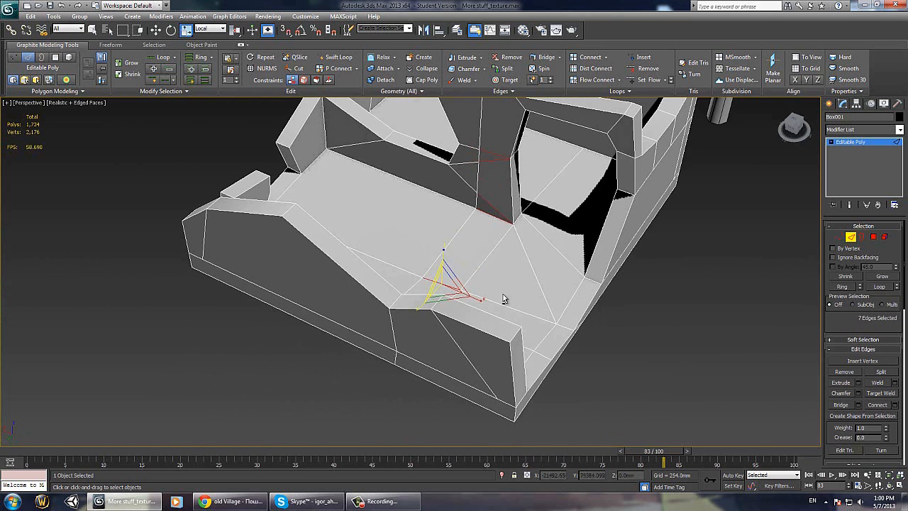
pyautogui.click(896, 405)
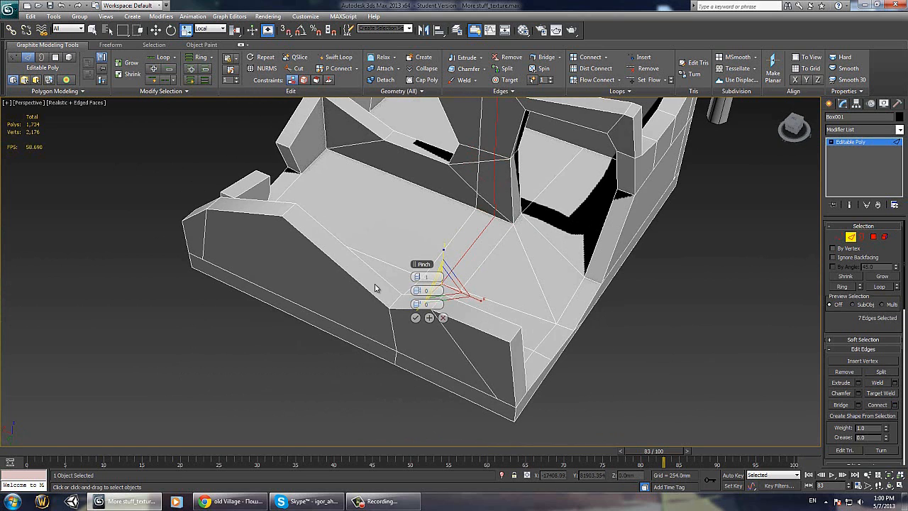
pyautogui.click(410, 320)
pyautogui.keyDown('alt'); pyautogui.moveTo(426, 279); pyautogui.dragTo(465, 270, button='middle'); pyautogui.keyUp('alt')
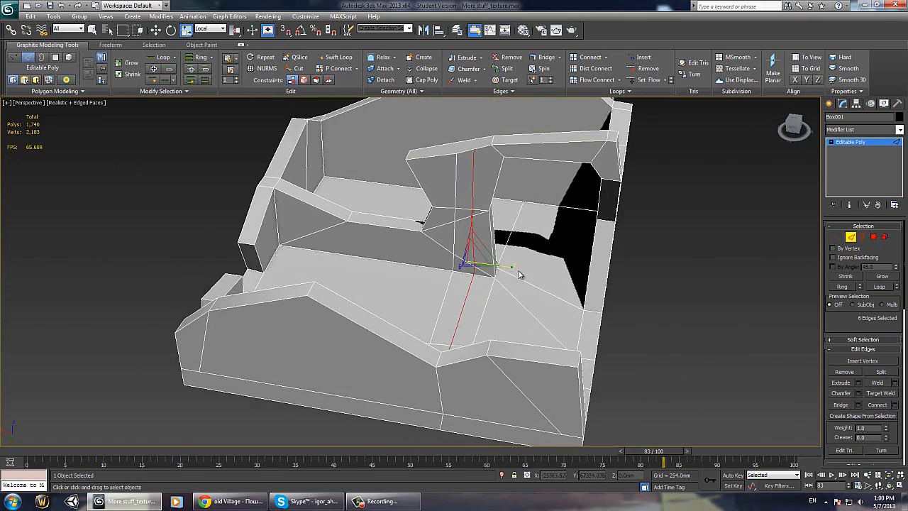
pyautogui.keyDown('alt'); pyautogui.moveTo(522, 276); pyautogui.dragTo(511, 230, button='middle'); pyautogui.keyUp('alt')
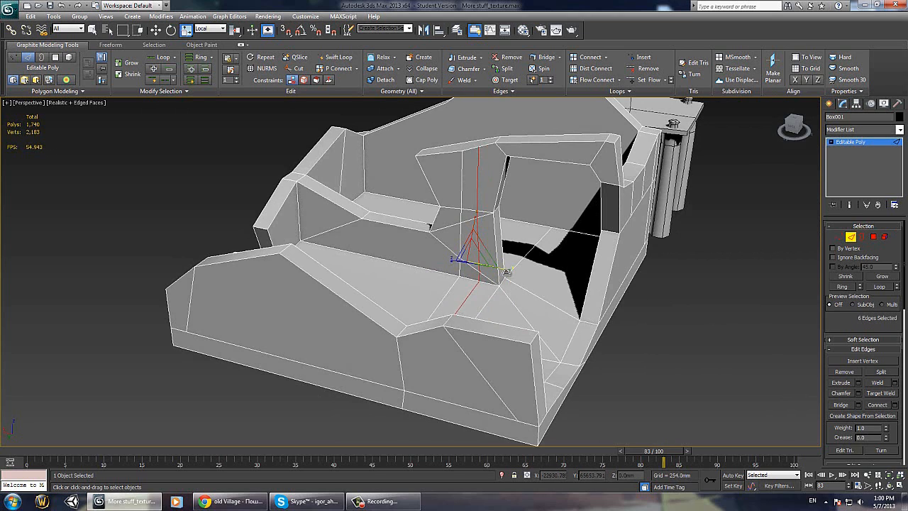
# Step: Connect the two parallel floor edges in front of the partition with a short cross edge
pyautogui.press('4')
pyautogui.keyDown('alt'); pyautogui.moveTo(459, 278); pyautogui.dragTo(450, 322, button='middle'); pyautogui.keyUp('alt')
pyautogui.press('2')
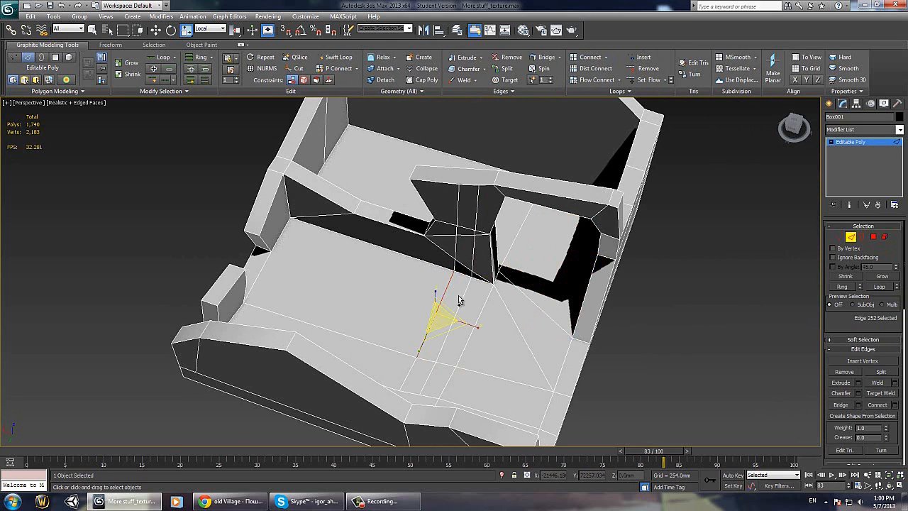
pyautogui.keyDown('ctrl'); pyautogui.click(462, 295); pyautogui.keyUp('ctrl')
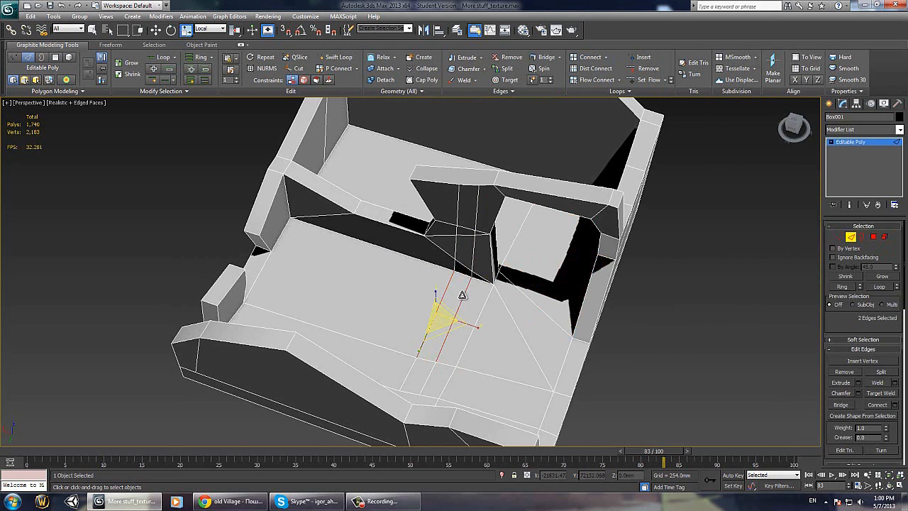
pyautogui.click(895, 405)
pyautogui.click(417, 318)
# Step: Slide the short cross edge along the floor strip to near the partition's foot, using the Edge constraint
pyautogui.press('w')
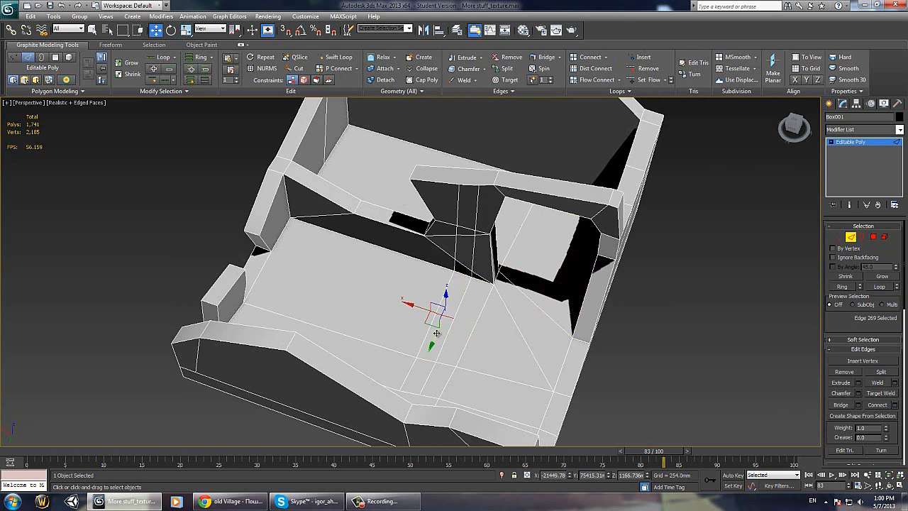
pyautogui.moveTo(434, 337); pyautogui.dragTo(448, 302)
pyautogui.keyDown('alt'); pyautogui.moveTo(441, 317); pyautogui.dragTo(394, 279, button='middle'); pyautogui.keyUp('alt')
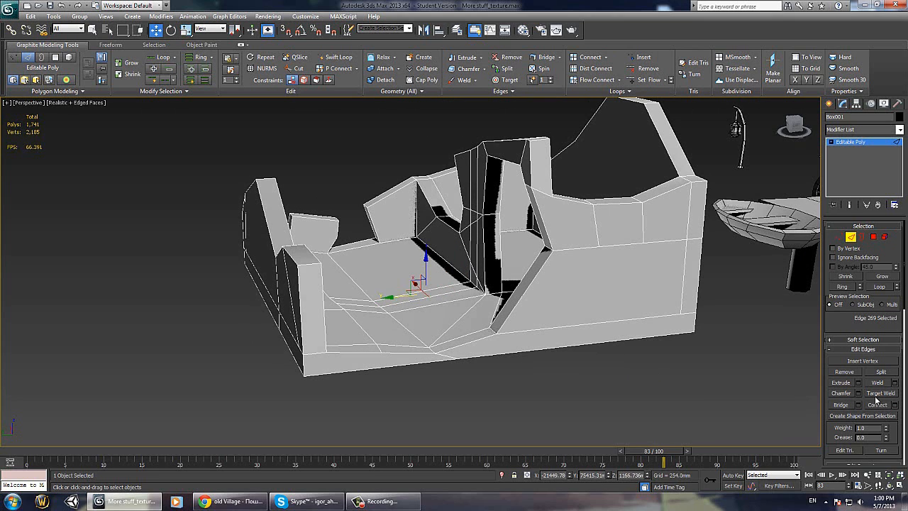
pyautogui.scroll(-3, 857, 333)
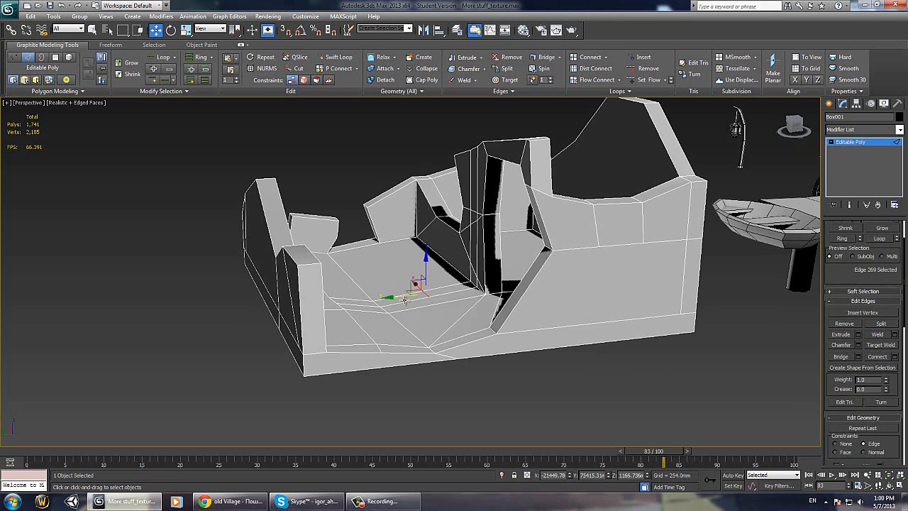
pyautogui.moveTo(405, 300); pyautogui.dragTo(437, 290)
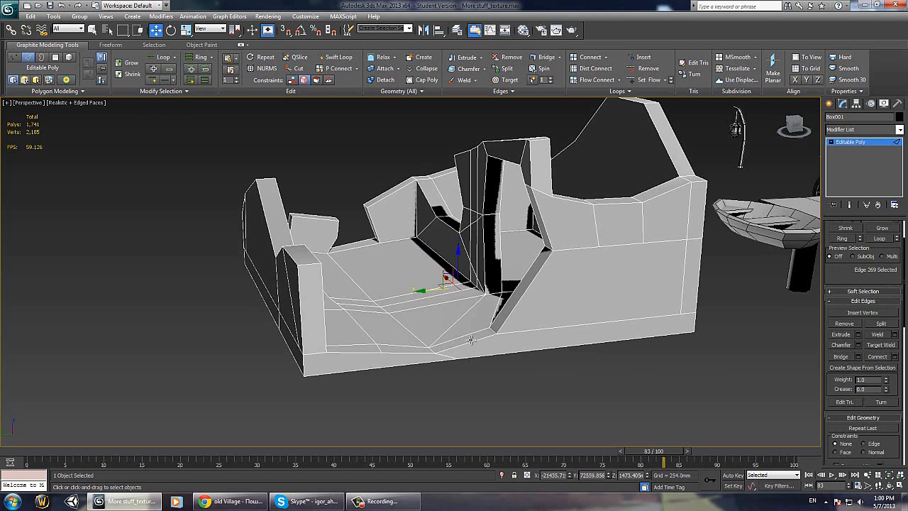
# Step: Extrude the narrow strip of five polygons up the partition and its foot on the floor by 1529.643 mm
pyautogui.press('4')
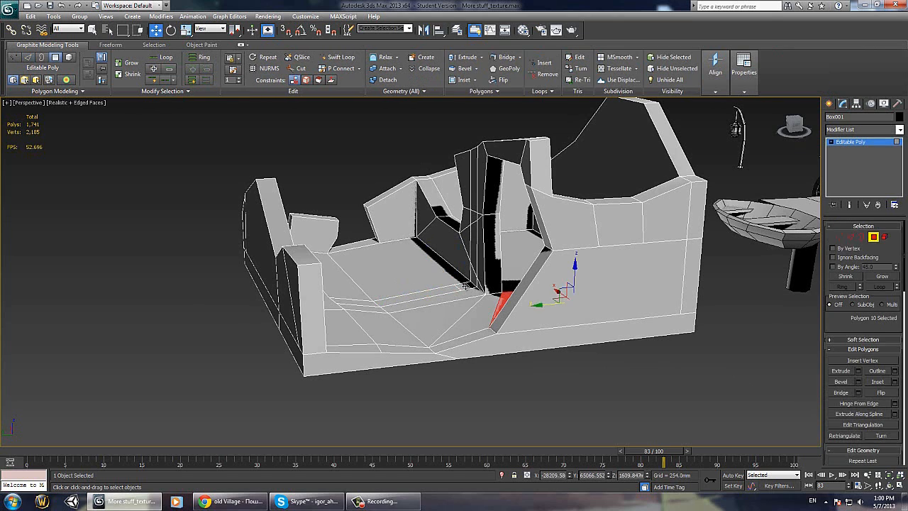
pyautogui.click(467, 287)
pyautogui.keyDown('ctrl'); pyautogui.click(471, 268); pyautogui.keyUp('ctrl')
pyautogui.keyDown('ctrl'); pyautogui.click(472, 233); pyautogui.keyUp('ctrl')
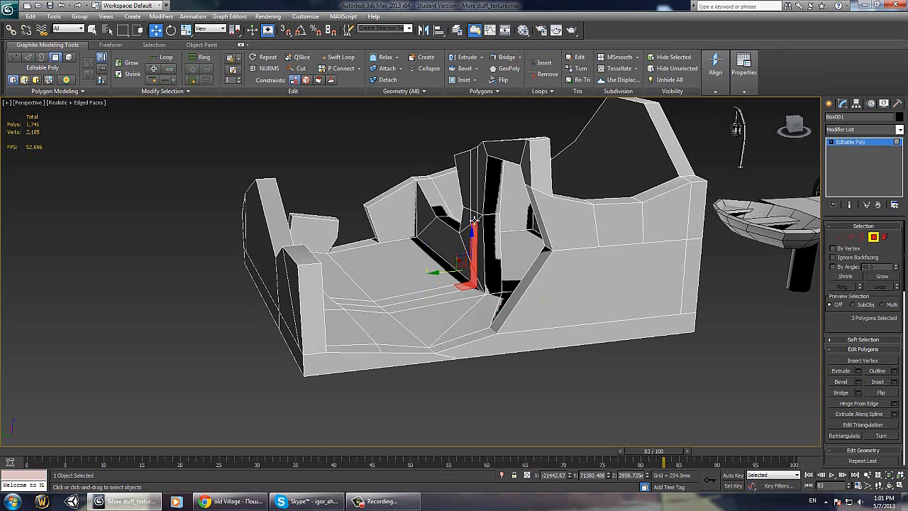
pyautogui.keyDown('ctrl'); pyautogui.click(474, 213); pyautogui.keyUp('ctrl')
pyautogui.keyDown('ctrl'); pyautogui.click(474, 177); pyautogui.keyUp('ctrl')
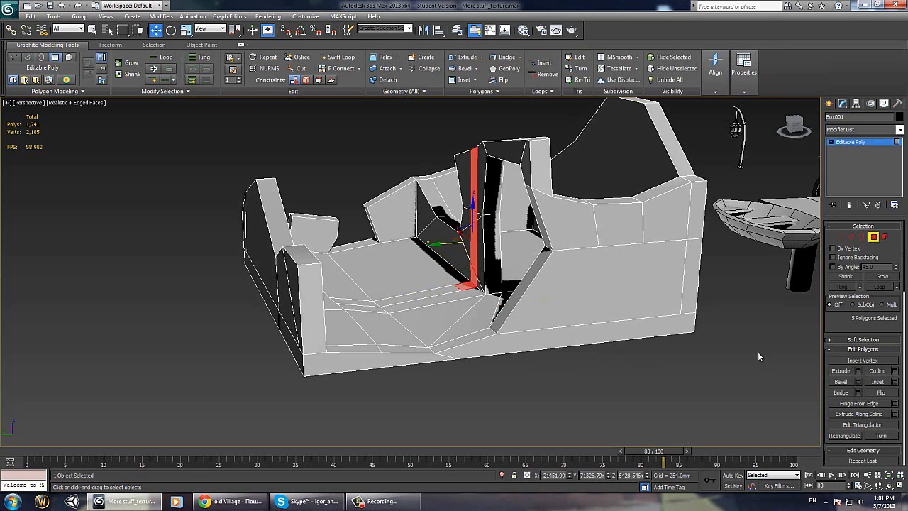
pyautogui.click(859, 371)
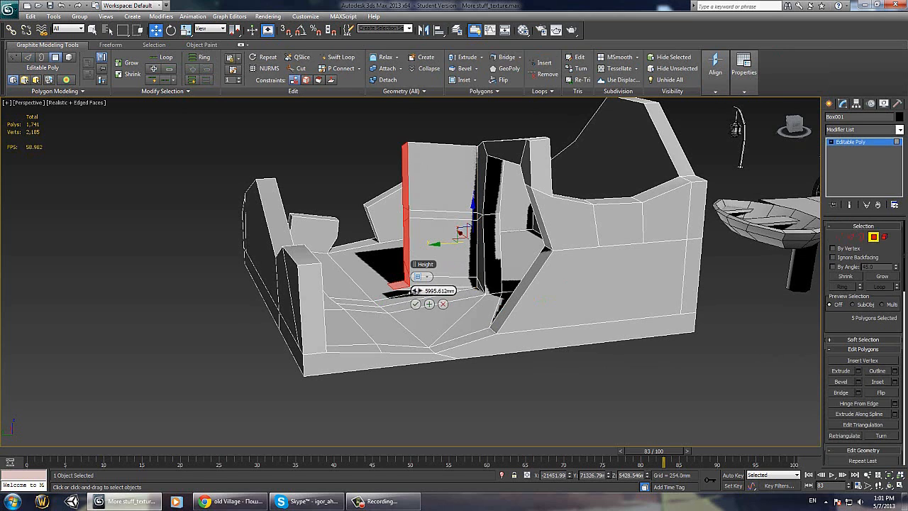
pyautogui.moveTo(416, 291)
pyautogui.mouseDown()
pyautogui.moveTo(416, 312)
pyautogui.moveTo(417, 291)
pyautogui.mouseUp()
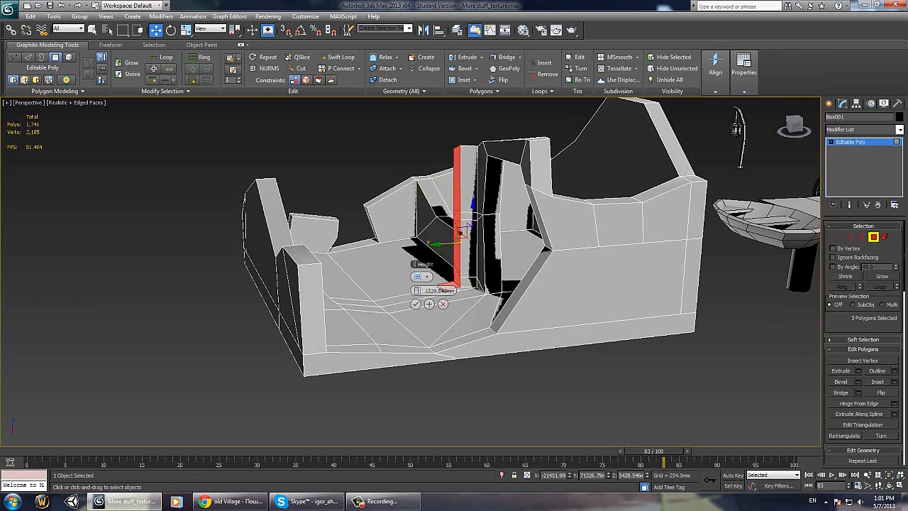
pyautogui.click(415, 304)
# Step: Select the three stacked vertical edges along the extruded strip's outer end and delete them with their adjoining faces
pyautogui.press('2')
pyautogui.click(452, 281)
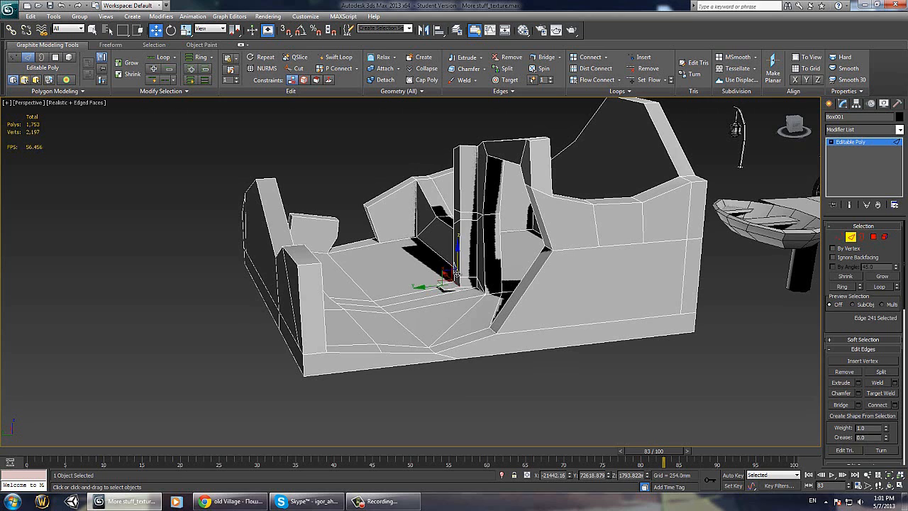
pyautogui.keyDown('ctrl'); pyautogui.click(457, 273); pyautogui.keyUp('ctrl')
pyautogui.keyDown('alt'); pyautogui.moveTo(460, 259); pyautogui.dragTo(498, 258, button='middle'); pyautogui.keyUp('alt')
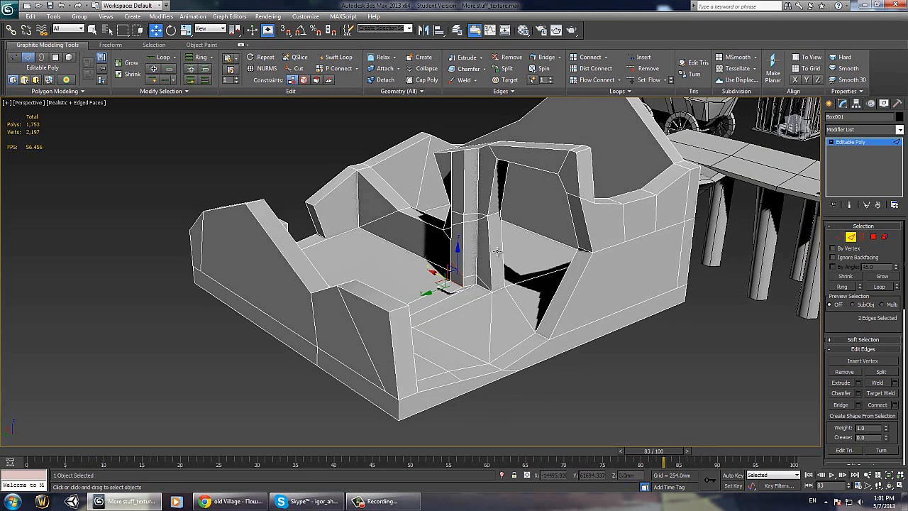
pyautogui.click(459, 272)
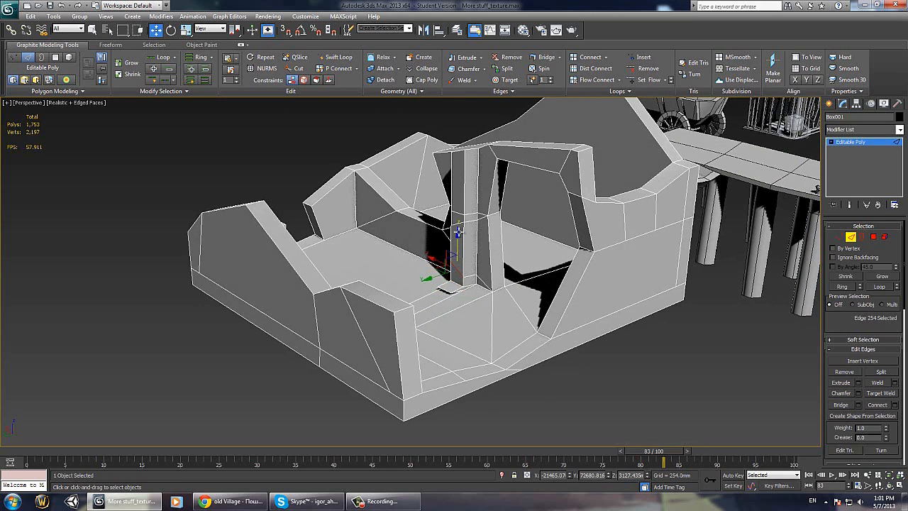
pyautogui.keyDown('ctrl'); pyautogui.click(459, 225); pyautogui.keyUp('ctrl')
pyautogui.keyDown('ctrl'); pyautogui.click(459, 214); pyautogui.keyUp('ctrl')
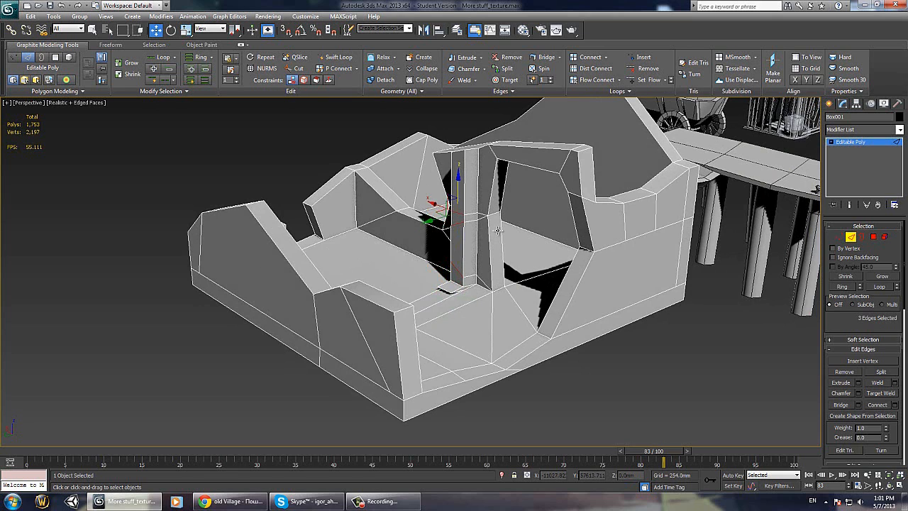
pyautogui.press('BackSpace')
# Step: Cap the open ten-edge border along the extruded strip with a single polygon
pyautogui.moveTo(492, 221)
pyautogui.keyDown('alt'); pyautogui.mouseDown(button='middle')
pyautogui.moveTo(506, 227)
pyautogui.moveTo(483, 213)
pyautogui.mouseUp(button='middle'); pyautogui.keyUp('alt')
pyautogui.press('3')
pyautogui.click(476, 212)
pyautogui.rightClick(476, 212)
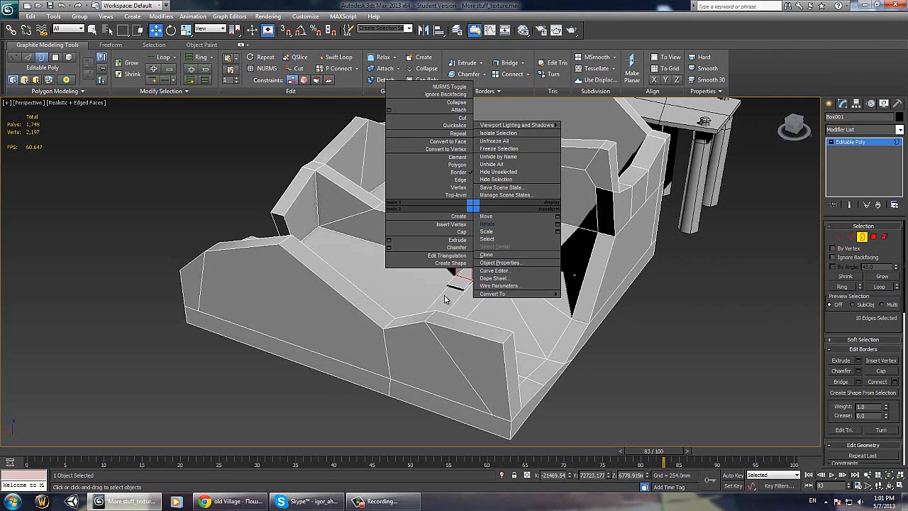
pyautogui.click(445, 237)
# Step: Remove the six short horizontal edges around the extruded strip, at mid-height and near its foot, together with their vertices
pyautogui.keyDown('alt'); pyautogui.moveTo(444, 237); pyautogui.dragTo(531, 247, button='middle'); pyautogui.keyUp('alt')
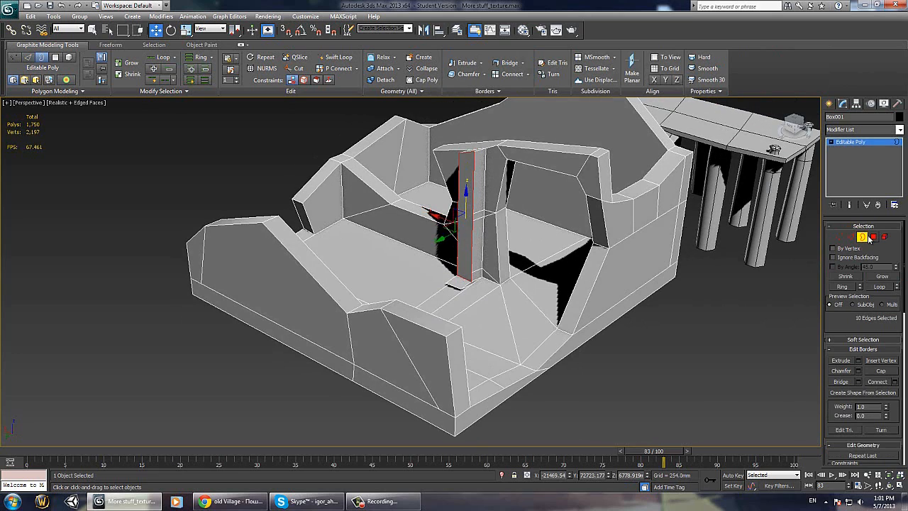
pyautogui.keyDown('alt'); pyautogui.moveTo(426, 244); pyautogui.dragTo(483, 247, button='middle'); pyautogui.keyUp('alt')
pyautogui.press('2')
pyautogui.click(472, 279)
pyautogui.keyDown('alt'); pyautogui.moveTo(472, 280); pyautogui.dragTo(470, 205, button='middle'); pyautogui.keyUp('alt')
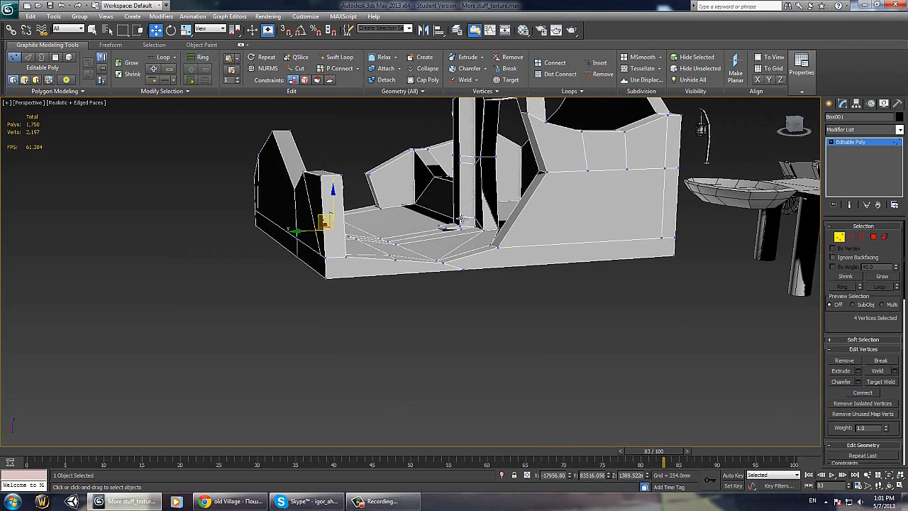
pyautogui.click(465, 165)
pyautogui.keyDown('ctrl'); pyautogui.click(465, 158); pyautogui.keyUp('ctrl')
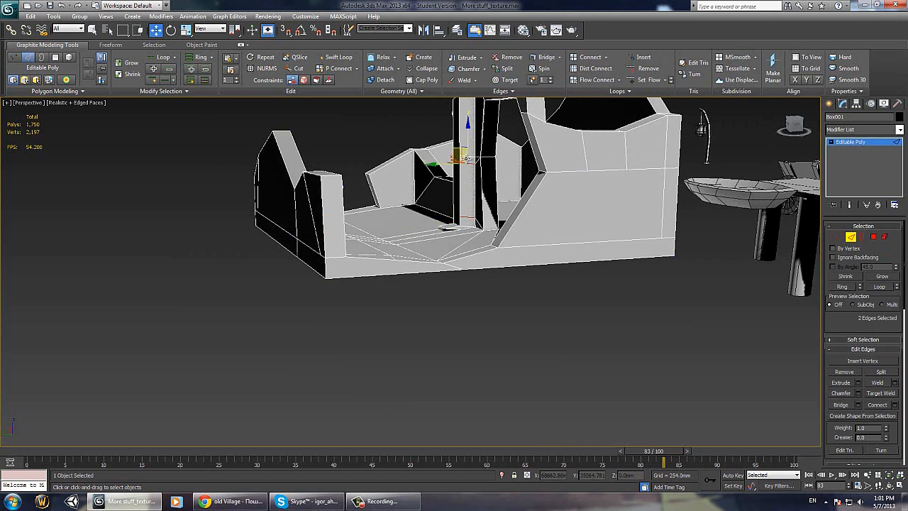
pyautogui.keyDown('alt'); pyautogui.moveTo(470, 167); pyautogui.dragTo(470, 203, button='middle'); pyautogui.keyUp('alt')
pyautogui.keyDown('ctrl'); pyautogui.click(469, 207); pyautogui.keyUp('ctrl')
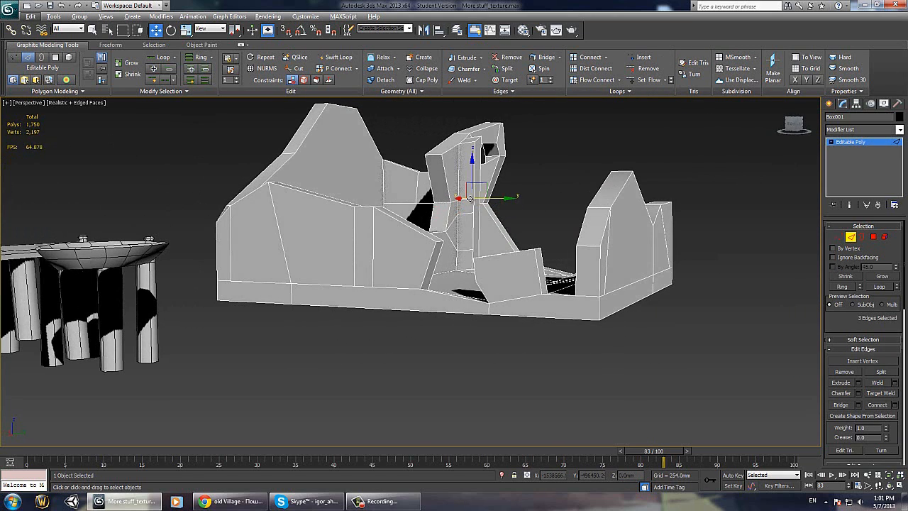
pyautogui.keyDown('ctrl'); pyautogui.click(470, 250); pyautogui.keyUp('ctrl')
pyautogui.keyDown('alt'); pyautogui.moveTo(470, 251); pyautogui.dragTo(511, 190, button='middle'); pyautogui.keyUp('alt')
pyautogui.keyDown('ctrl'); pyautogui.click(463, 250); pyautogui.keyUp('ctrl')
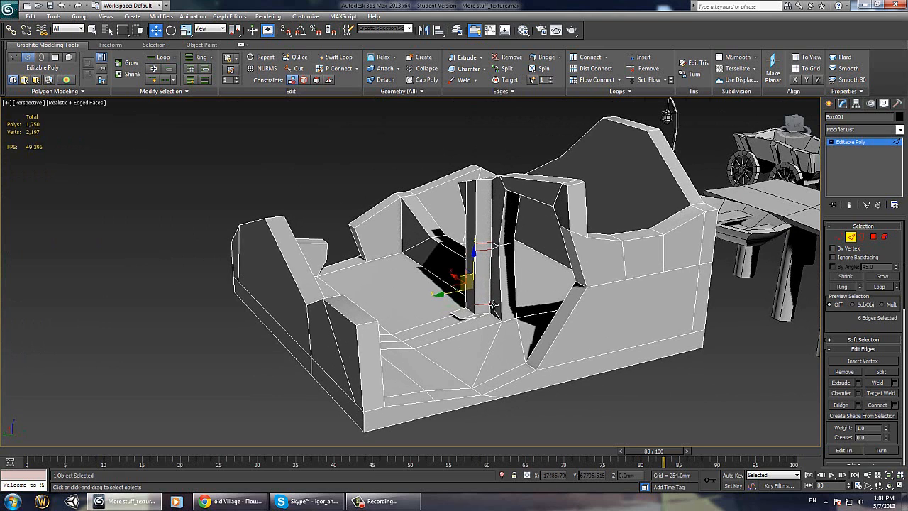
pyautogui.hotkey('ctrl', 'BackSpace')
# Step: Reshape the extruded strip's outer side into a slanted, overhanging broken edge, and remove three leftover edges together with their vertices
pyautogui.press('4')
pyautogui.click(488, 249)
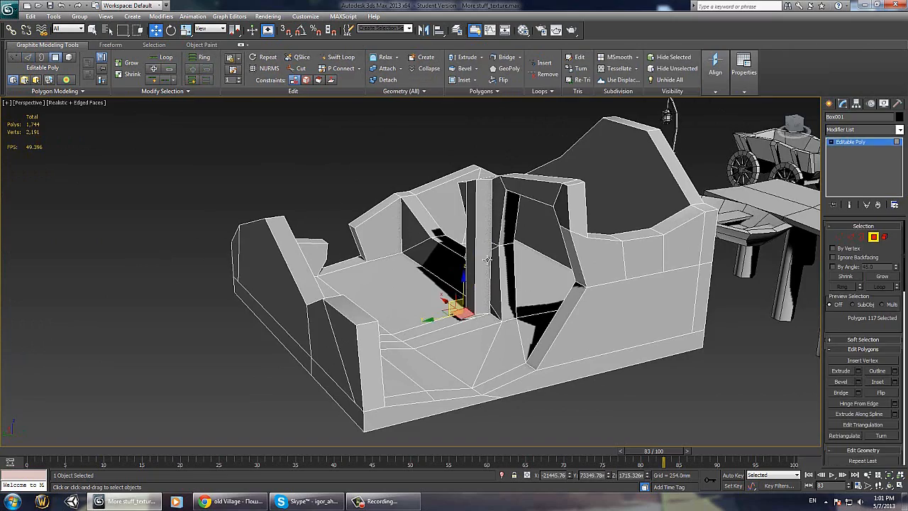
pyautogui.moveTo(488, 250)
pyautogui.keyDown('alt'); pyautogui.mouseDown(button='middle')
pyautogui.moveTo(459, 271)
pyautogui.moveTo(454, 252)
pyautogui.moveTo(479, 252)
pyautogui.moveTo(471, 283)
pyautogui.moveTo(506, 259)
pyautogui.moveTo(484, 263)
pyautogui.mouseUp(button='middle'); pyautogui.keyUp('alt')
pyautogui.press('2')
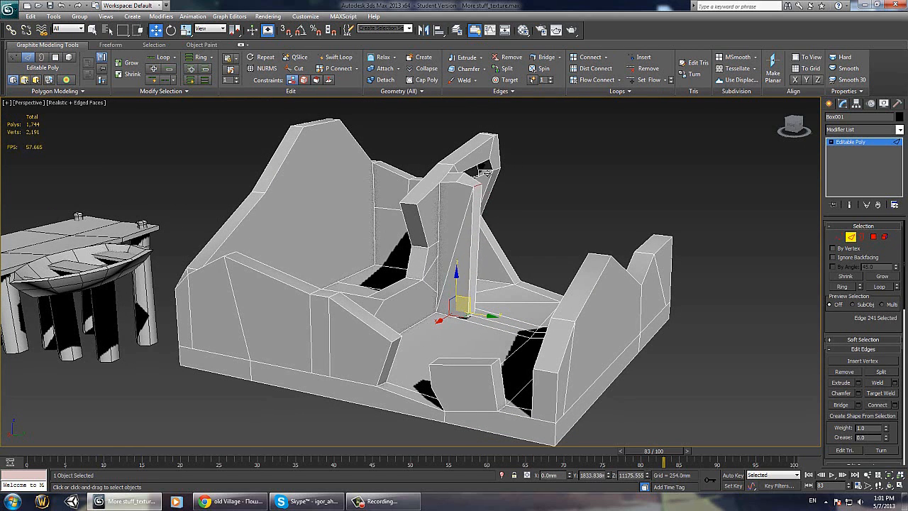
pyautogui.click(478, 183)
pyautogui.keyDown('alt'); pyautogui.moveTo(513, 260); pyautogui.dragTo(511, 245, button='middle'); pyautogui.keyUp('alt')
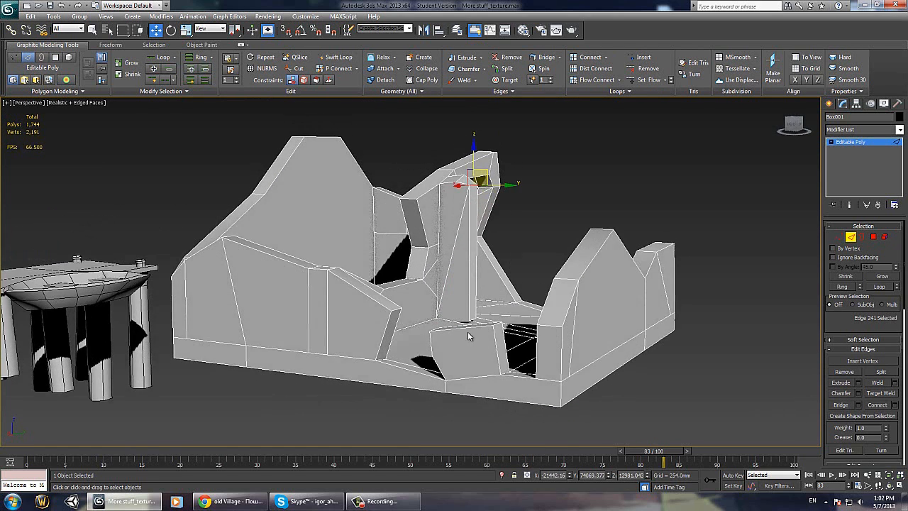
pyautogui.click(469, 323)
pyautogui.keyDown('alt'); pyautogui.moveTo(468, 309); pyautogui.dragTo(484, 314, button='middle'); pyautogui.keyUp('alt')
pyautogui.moveTo(483, 315); pyautogui.dragTo(470, 204)
pyautogui.click(472, 186)
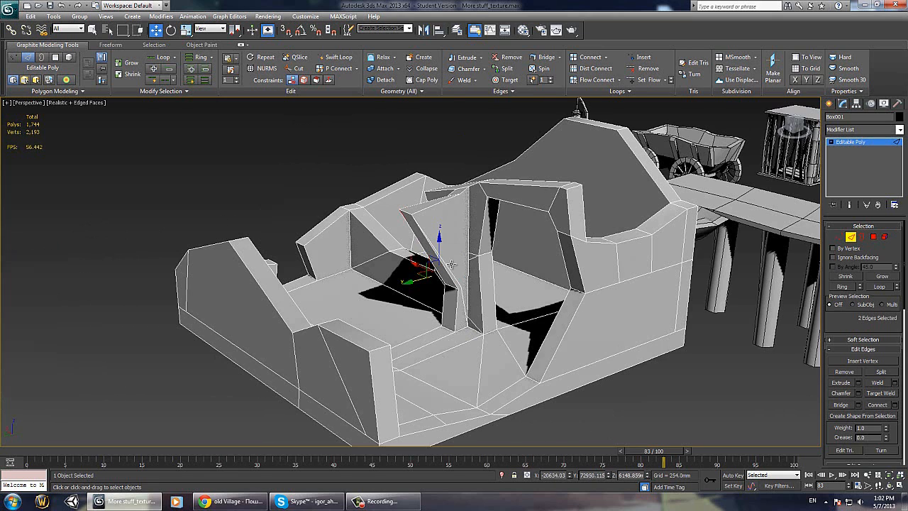
pyautogui.keyDown('ctrl'); pyautogui.click(466, 304); pyautogui.keyUp('ctrl')
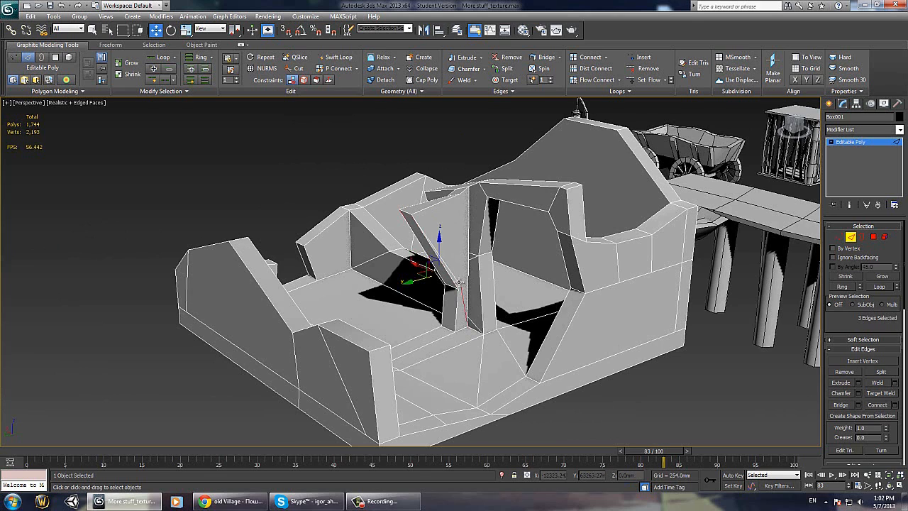
pyautogui.hotkey('ctrl', 'BackSpace')
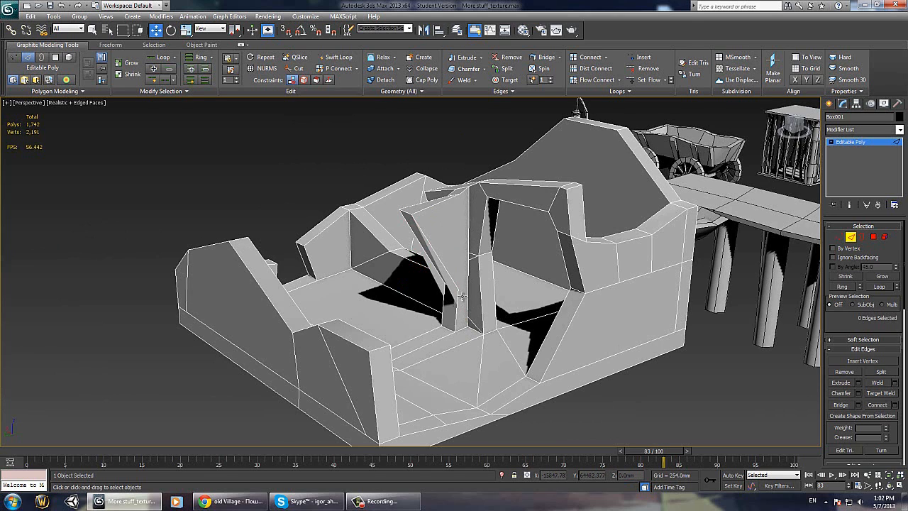
# Step: Connect the notch corner of the overhanging stub wall to the partition vertex with an edge on both sides
pyautogui.press('1')
pyautogui.click(458, 288)
pyautogui.keyDown('ctrl'); pyautogui.click(469, 258); pyautogui.keyUp('ctrl')
pyautogui.rightClick(473, 284)
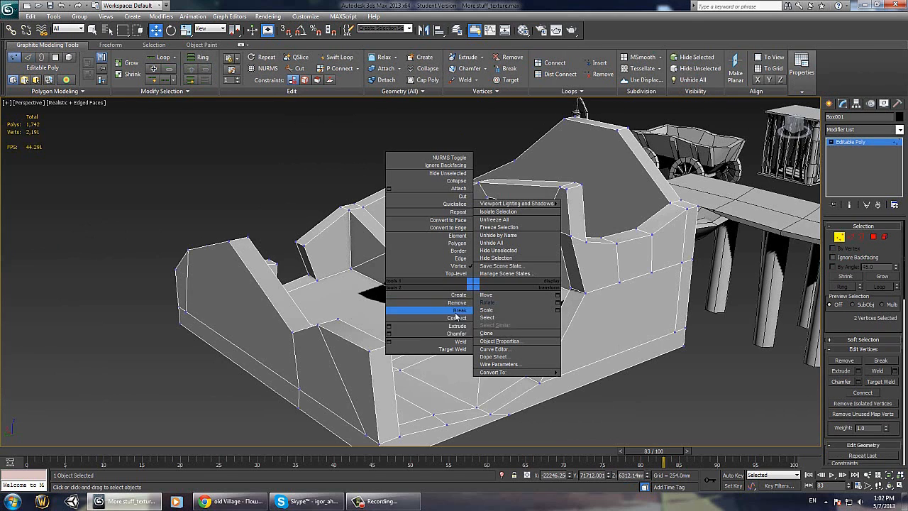
pyautogui.click(433, 318)
pyautogui.keyDown('alt'); pyautogui.moveTo(434, 321); pyautogui.dragTo(488, 291, button='middle'); pyautogui.keyUp('alt')
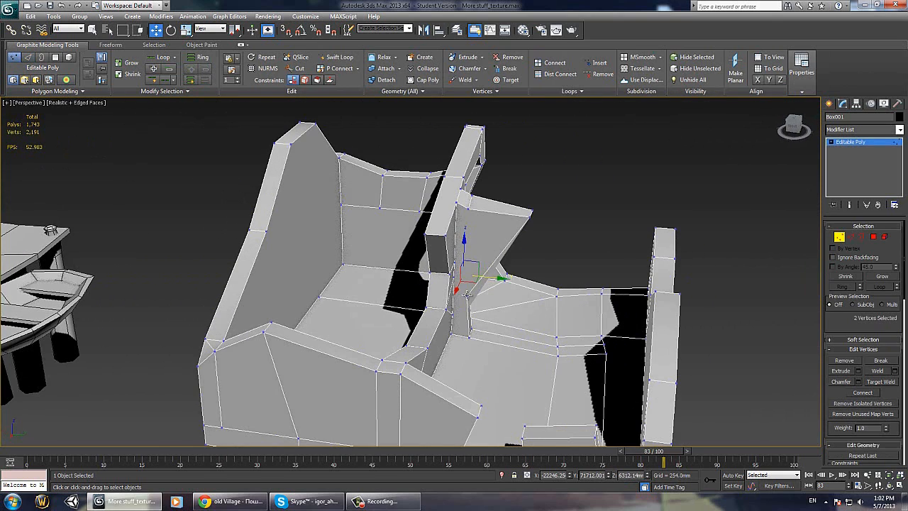
pyautogui.click(467, 294)
pyautogui.keyDown('ctrl'); pyautogui.click(454, 278); pyautogui.keyUp('ctrl')
pyautogui.rightClick(451, 274)
pyautogui.click(445, 304)
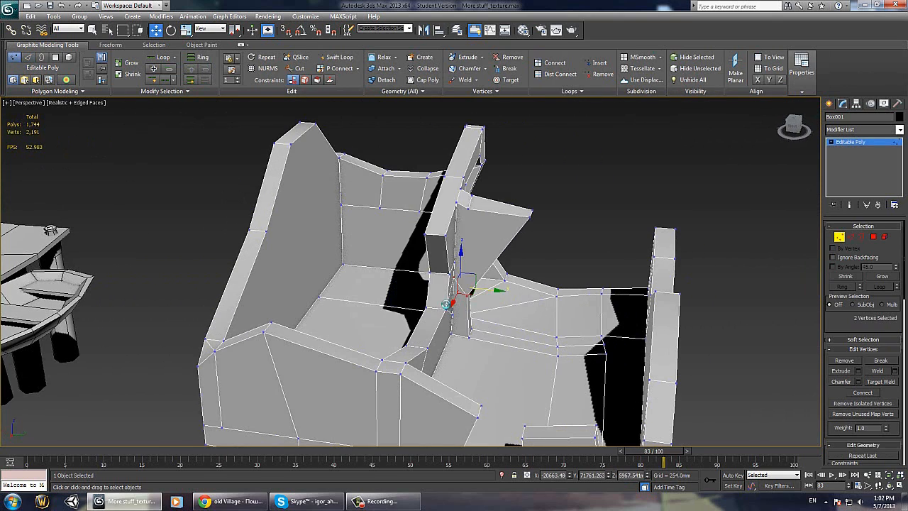
# Step: Extrude the top faces of the tall outer wall and the partition together by 1529.643 mm
pyautogui.keyDown('alt'); pyautogui.moveTo(445, 304); pyautogui.dragTo(501, 290, button='middle'); pyautogui.keyUp('alt')
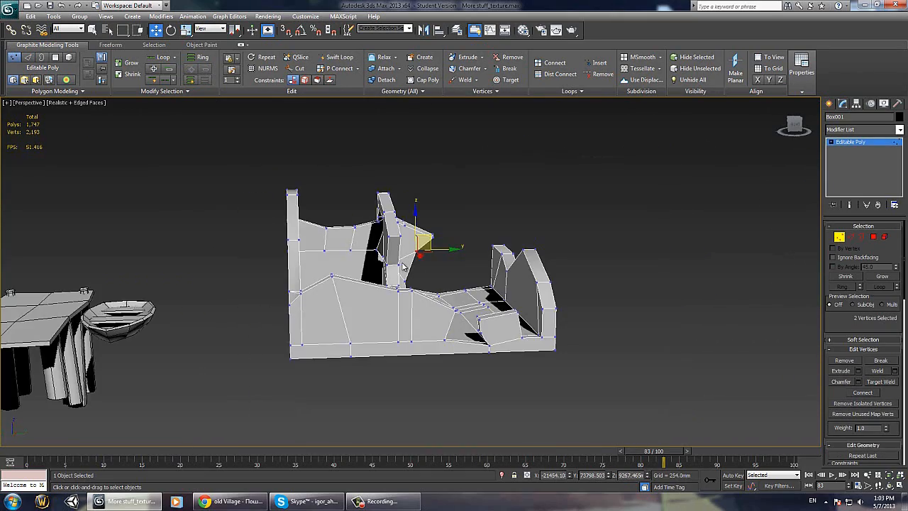
pyautogui.moveTo(405, 269); pyautogui.dragTo(361, 291, button='middle')
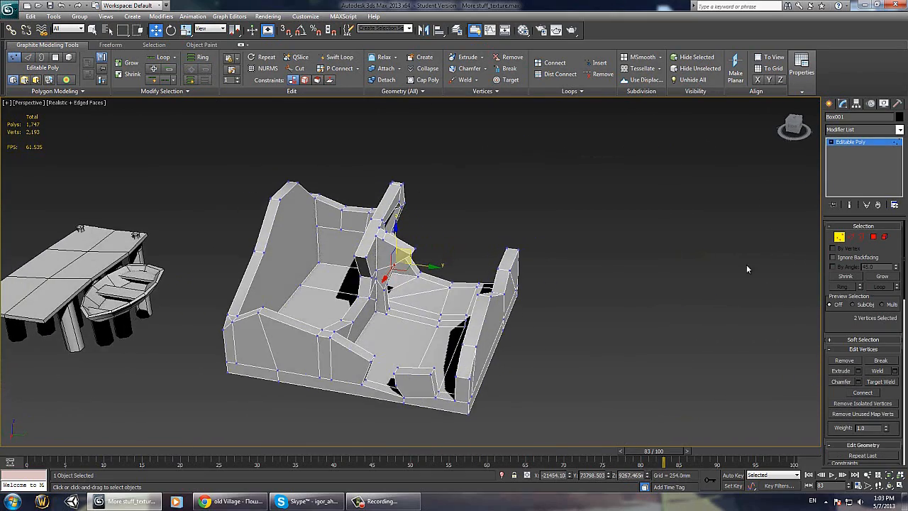
pyautogui.click(839, 238)
pyautogui.press('4')
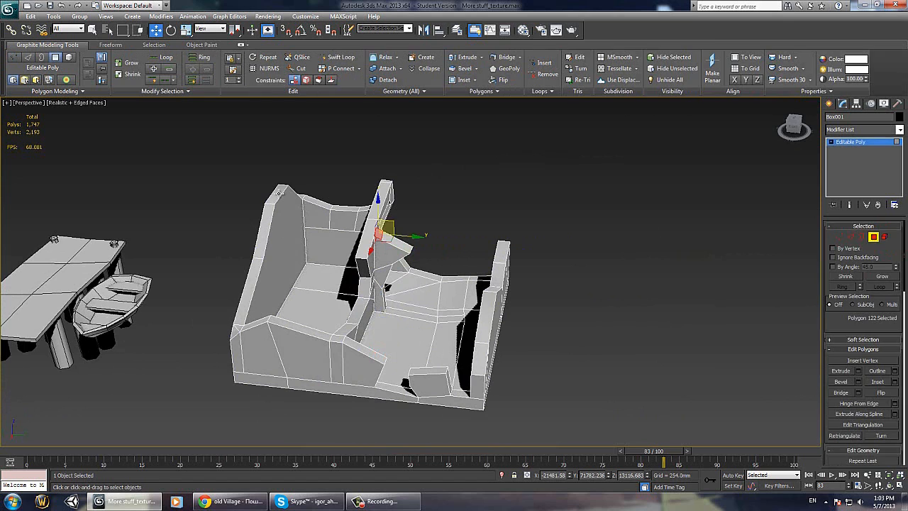
pyautogui.click(277, 200)
pyautogui.keyDown('alt'); pyautogui.moveTo(288, 232); pyautogui.dragTo(279, 231, button='middle'); pyautogui.keyUp('alt')
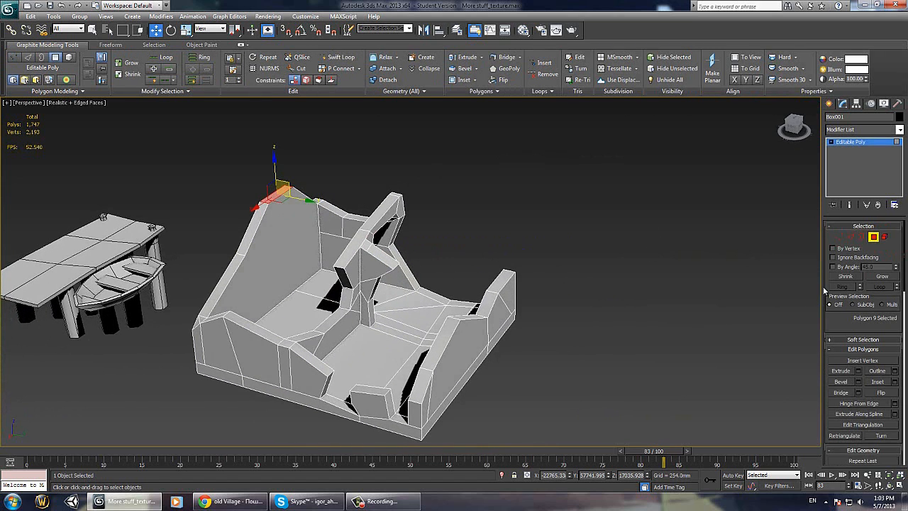
pyautogui.click(859, 371)
pyautogui.keyDown('alt'); pyautogui.moveTo(608, 350); pyautogui.dragTo(415, 307, button='middle'); pyautogui.keyUp('alt')
pyautogui.keyDown('ctrl'); pyautogui.click(359, 199); pyautogui.keyUp('ctrl')
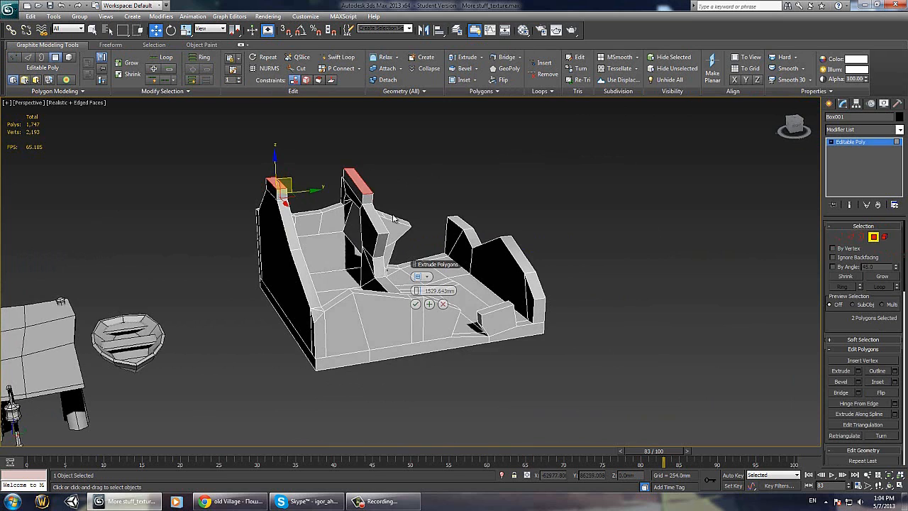
pyautogui.keyDown('alt'); pyautogui.moveTo(359, 198); pyautogui.dragTo(378, 263, button='middle'); pyautogui.keyUp('alt')
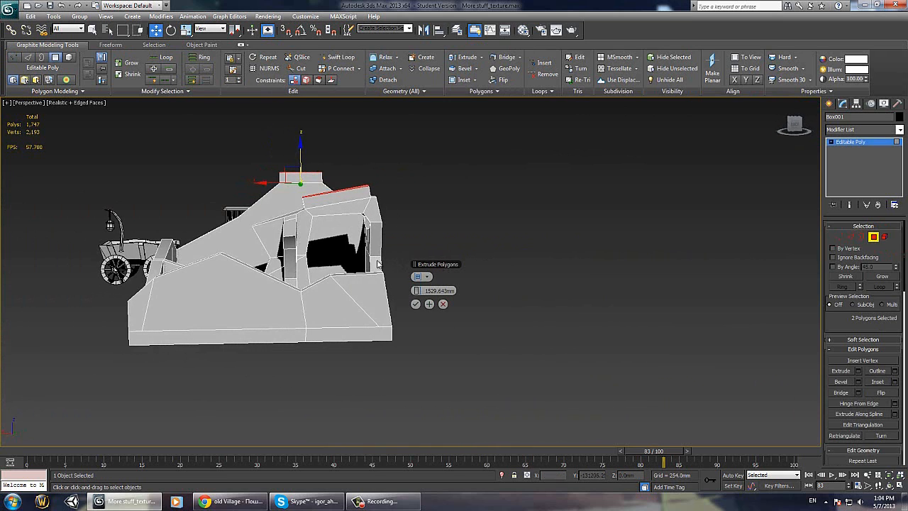
pyautogui.click(416, 304)
# Step: Try to flatten the two extruded top faces by scaling them along their local Z axis
pyautogui.keyDown('alt'); pyautogui.moveTo(416, 305); pyautogui.dragTo(312, 215, button='middle'); pyautogui.keyUp('alt')
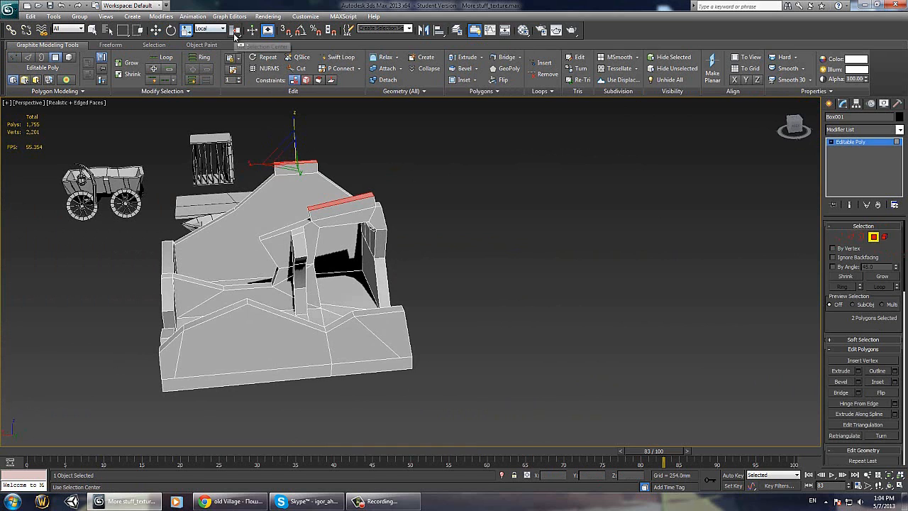
pyautogui.moveTo(235, 30); pyautogui.dragTo(234, 39)
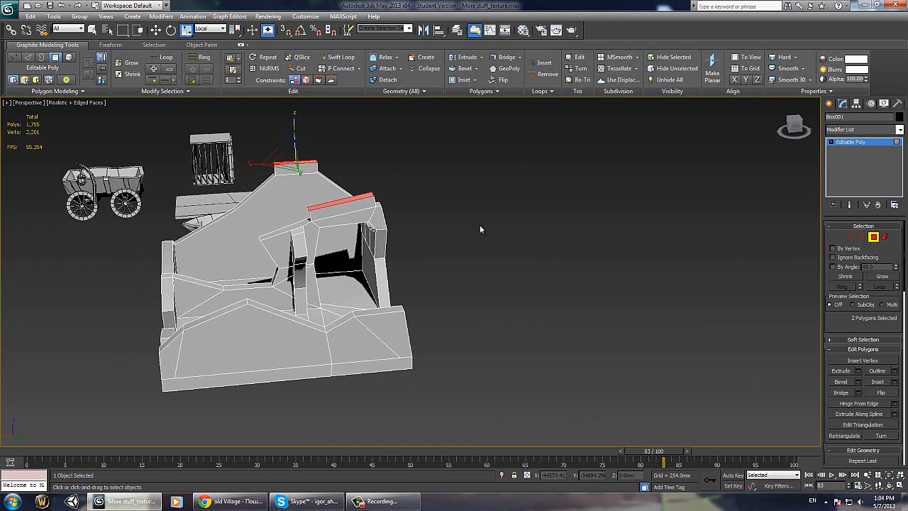
pyautogui.keyDown('alt'); pyautogui.moveTo(341, 156); pyautogui.dragTo(313, 167, button='middle'); pyautogui.keyUp('alt')
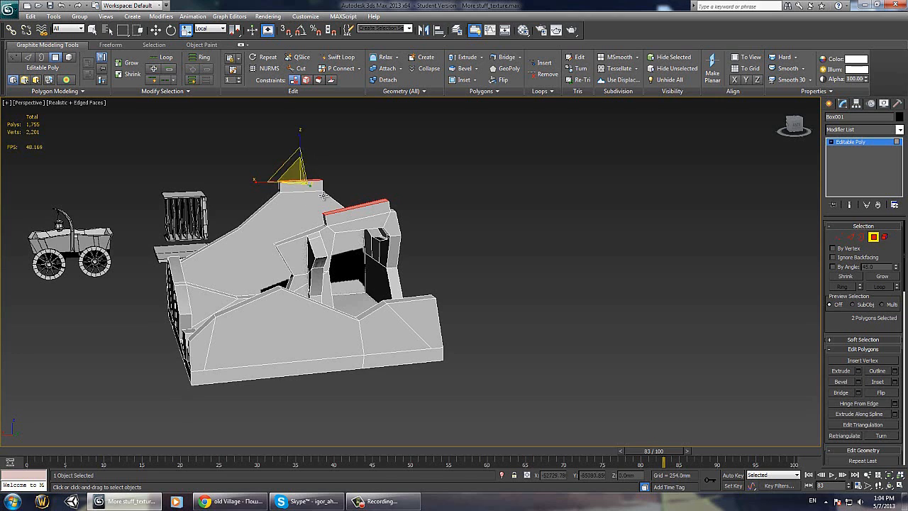
pyautogui.click(336, 210)
pyautogui.keyDown('alt'); pyautogui.moveTo(350, 191); pyautogui.dragTo(275, 176, button='middle'); pyautogui.keyUp('alt')
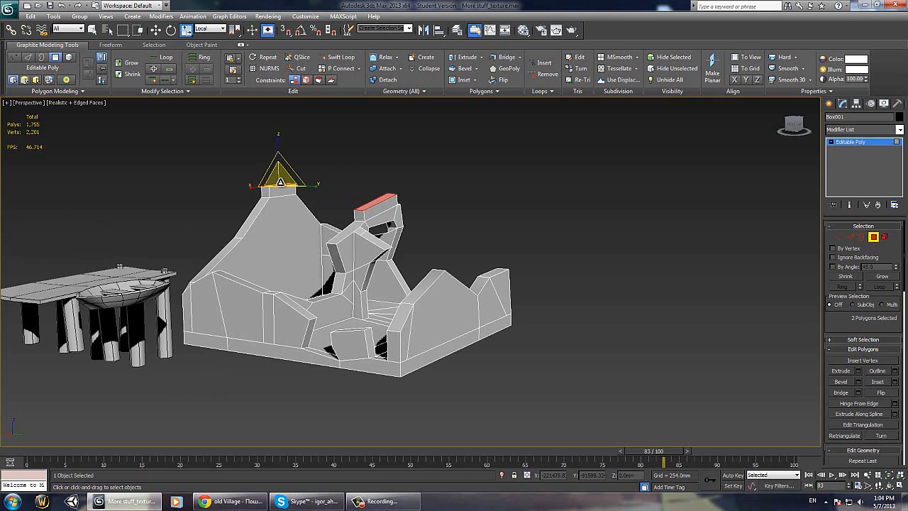
pyautogui.click(378, 204)
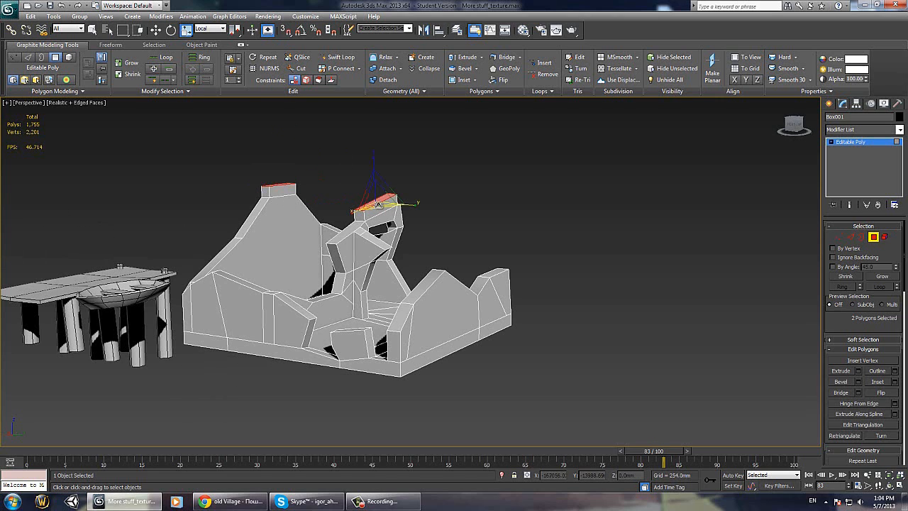
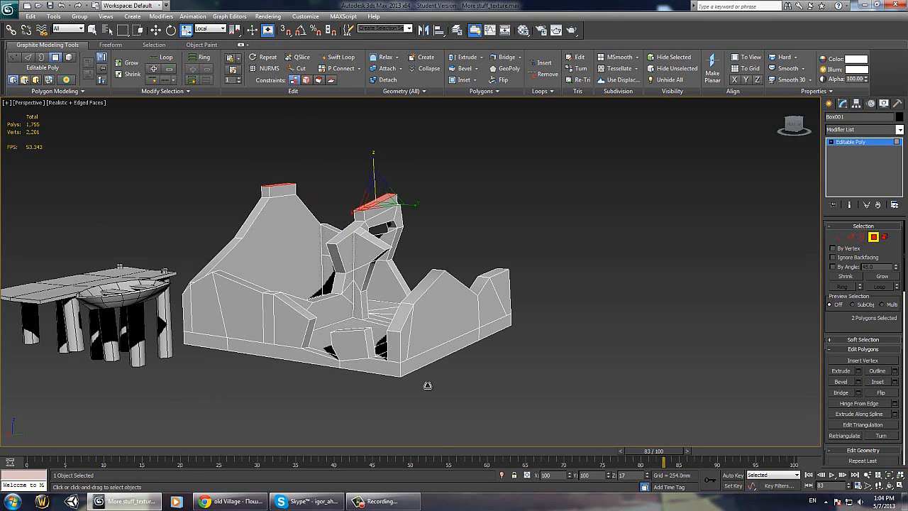
# Step: Level the slanted top of the raised partition by scaling its two short top end edges vertically in the World coordinate system
pyautogui.keyDown('alt'); pyautogui.moveTo(444, 249); pyautogui.dragTo(424, 214, button='middle'); pyautogui.keyUp('alt')
pyautogui.press('2')
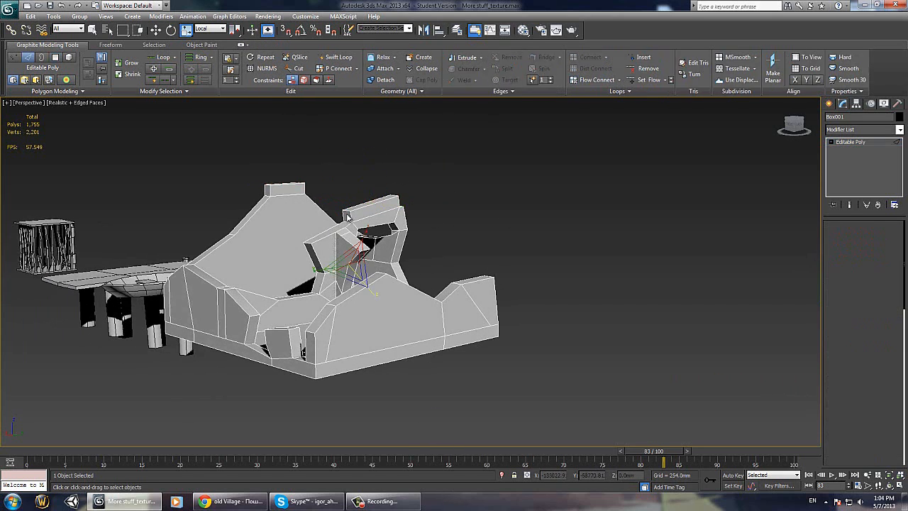
pyautogui.keyDown('alt'); pyautogui.moveTo(349, 213); pyautogui.dragTo(354, 217, button='middle'); pyautogui.keyUp('alt')
pyautogui.keyDown('ctrl'); pyautogui.click(375, 194); pyautogui.keyUp('ctrl')
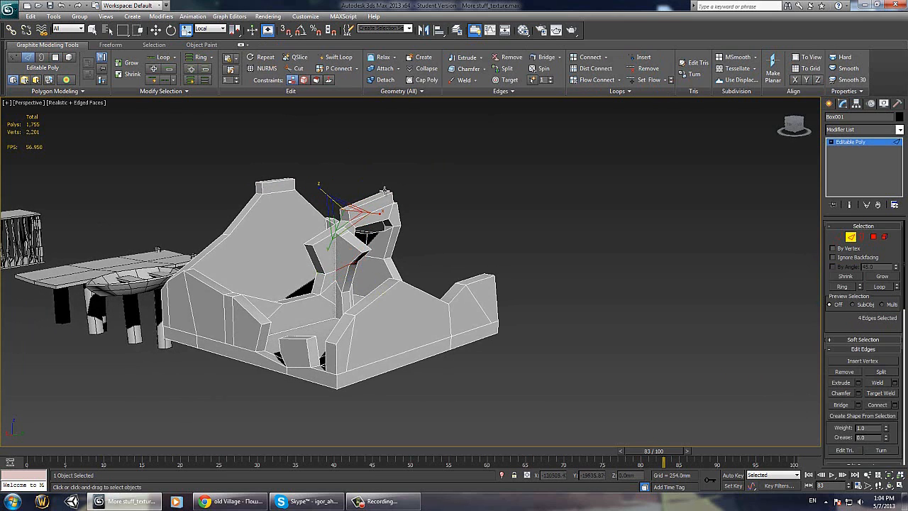
pyautogui.keyDown('ctrl'); pyautogui.click(386, 190); pyautogui.keyUp('ctrl')
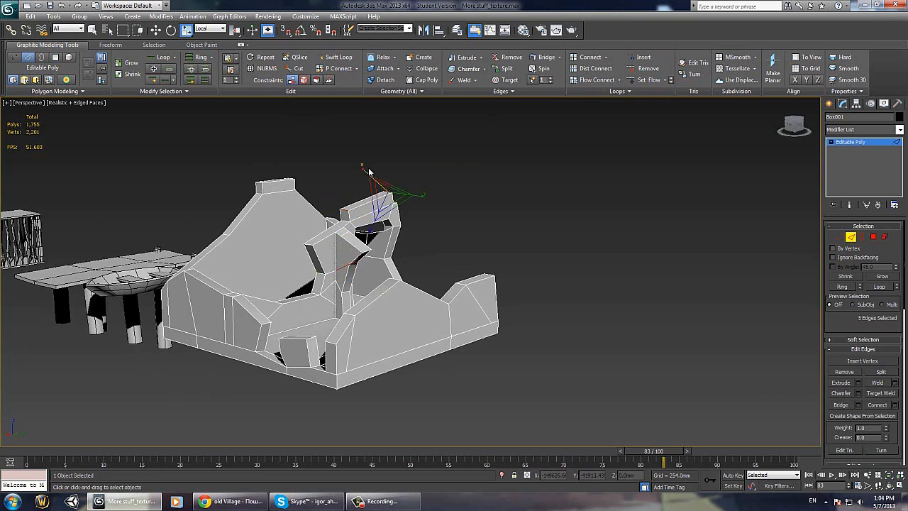
pyautogui.click(367, 211)
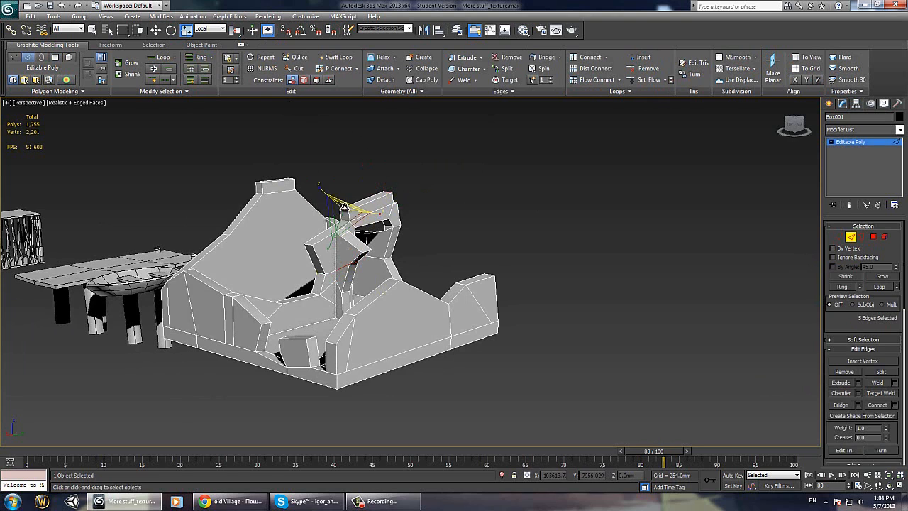
pyautogui.keyDown('ctrl'); pyautogui.click(388, 192); pyautogui.keyUp('ctrl')
pyautogui.hotkey('ctrl', 'z')
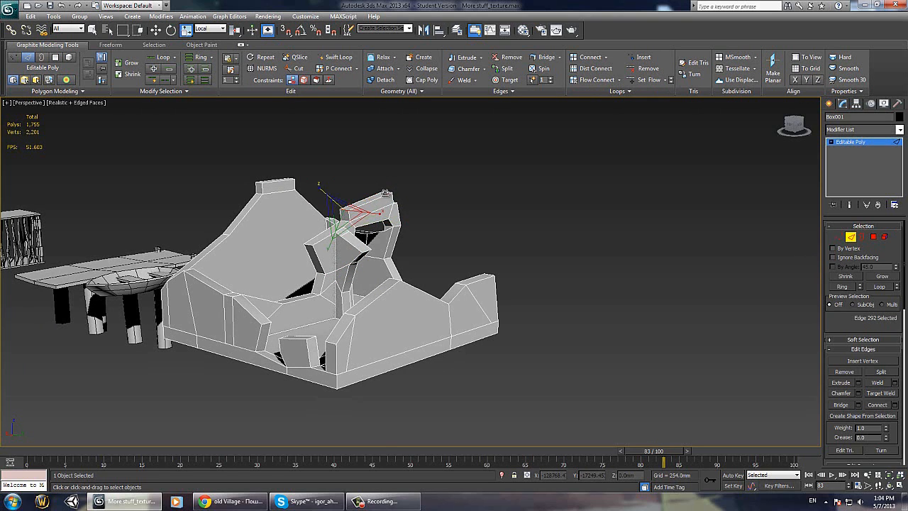
pyautogui.keyDown('ctrl'); pyautogui.click(388, 193); pyautogui.keyUp('ctrl')
pyautogui.click(211, 29)
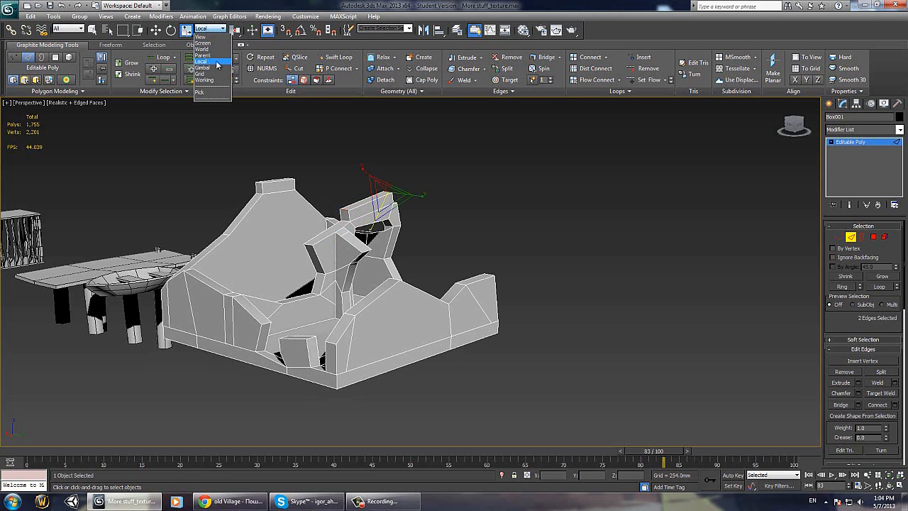
pyautogui.click(203, 49)
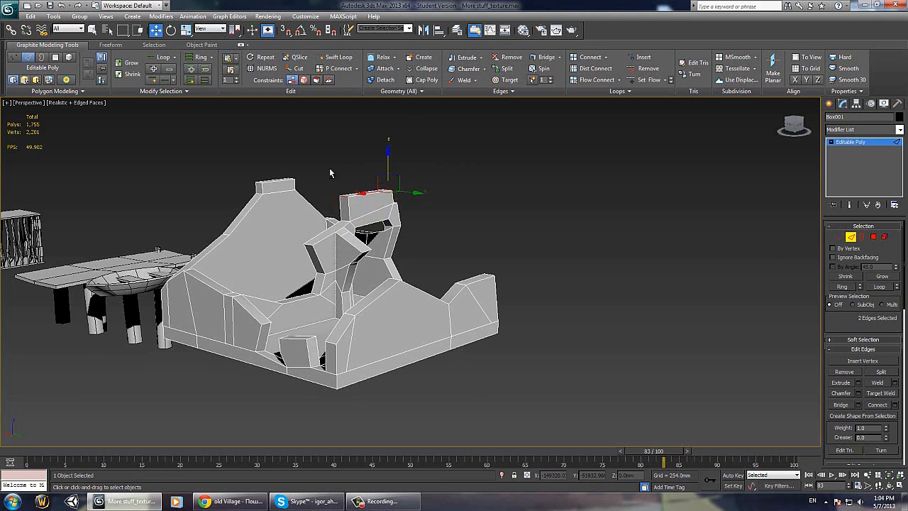
# Step: Connect the four upright edges of the partition's raised block with 1 segment and flatten the new edge loop along world Z
pyautogui.keyDown('alt'); pyautogui.moveTo(330, 173); pyautogui.dragTo(370, 206, button='middle'); pyautogui.keyUp('alt')
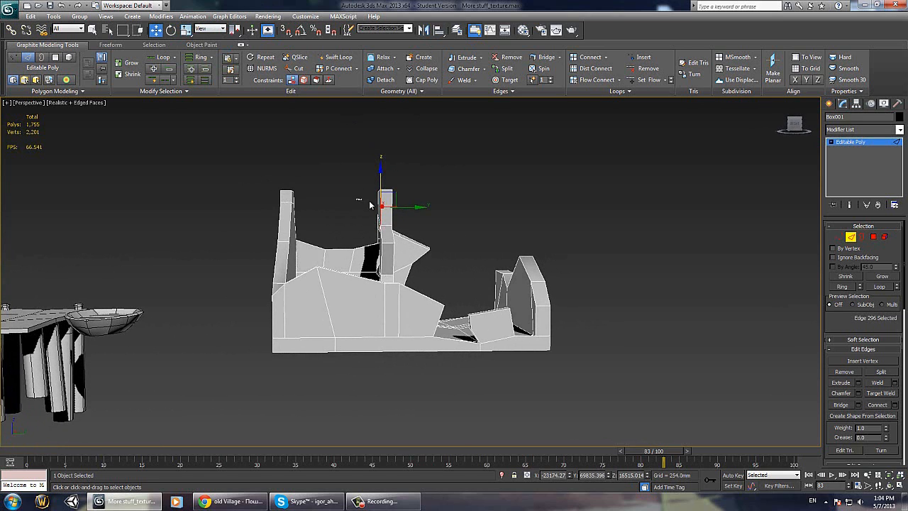
pyautogui.moveTo(402, 202); pyautogui.dragTo(404, 203)
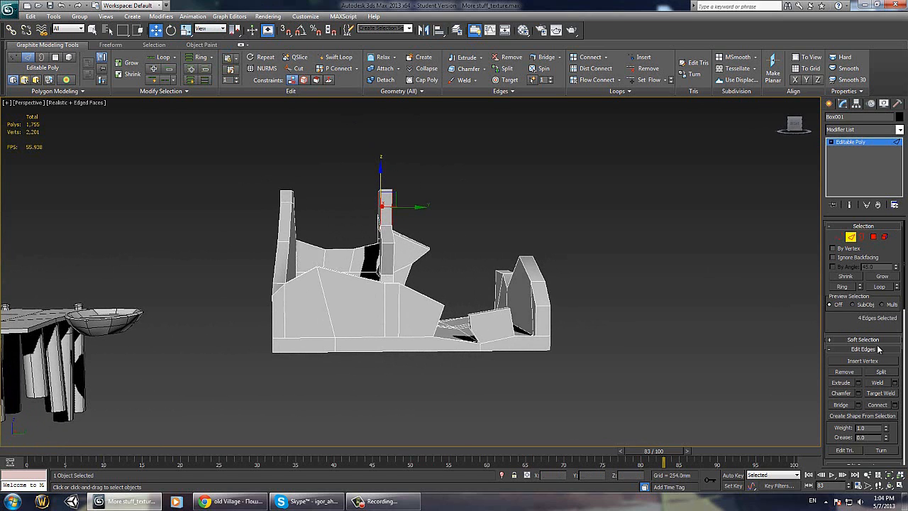
pyautogui.click(895, 405)
pyautogui.click(422, 317)
pyautogui.keyDown('alt'); pyautogui.moveTo(425, 305); pyautogui.dragTo(427, 276, button='middle'); pyautogui.keyUp('alt')
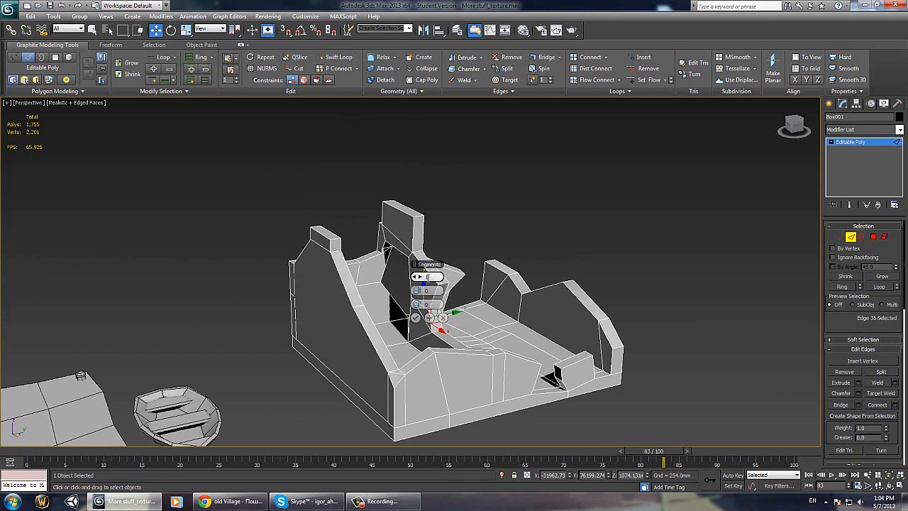
pyautogui.hotkey('ctrl', 'z')
pyautogui.keyDown('alt'); pyautogui.moveTo(389, 224); pyautogui.dragTo(406, 270, button='middle'); pyautogui.keyUp('alt')
pyautogui.click(416, 318)
pyautogui.keyDown('alt'); pyautogui.moveTo(416, 312); pyautogui.dragTo(410, 215, button='middle'); pyautogui.keyUp('alt')
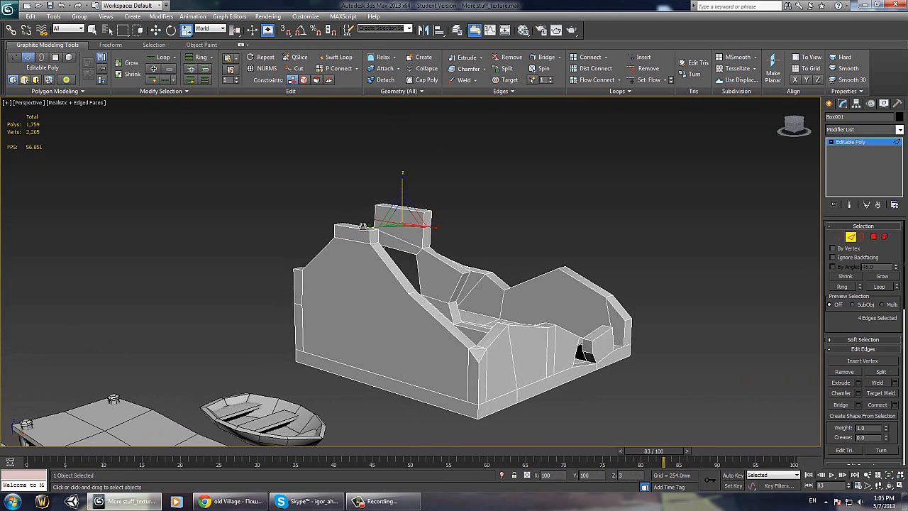
# Step: Bridge the facing side polygons of the raised outer wall and the raised partition to form a roof slab
pyautogui.keyDown('alt'); pyautogui.moveTo(397, 210); pyautogui.dragTo(518, 291, button='middle'); pyautogui.keyUp('alt')
pyautogui.press('4')
pyautogui.click(841, 392)
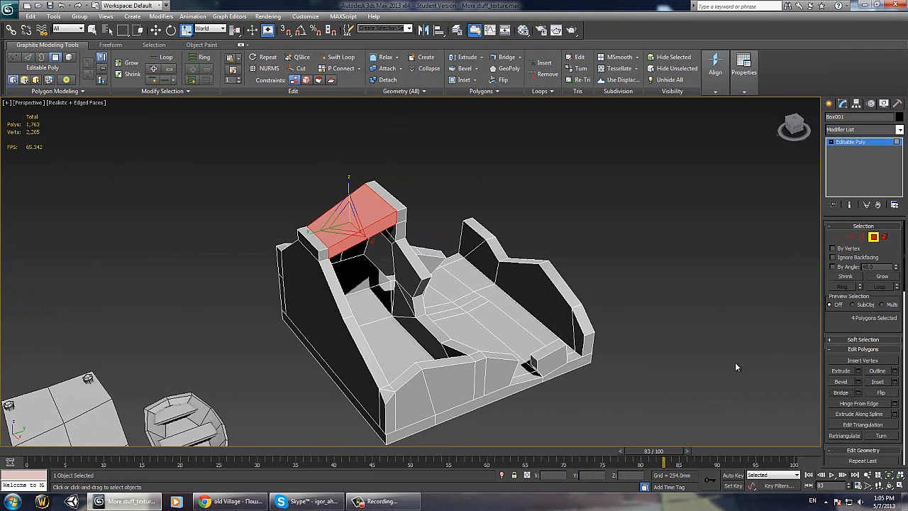
# Step: Extend the bridged slab beyond the partition into a wide roof overhanging the main room
pyautogui.keyDown('alt'); pyautogui.moveTo(736, 367); pyautogui.dragTo(425, 234, button='middle'); pyautogui.keyUp('alt')
pyautogui.press('s')
pyautogui.moveTo(434, 244); pyautogui.dragTo(465, 270)
pyautogui.keyDown('alt'); pyautogui.moveTo(465, 269); pyautogui.dragTo(224, 119, button='middle'); pyautogui.keyUp('alt')
# Step: Connect the four edges spanning the overhanging part of the roof with 3 segments
pyautogui.press('2')
pyautogui.keyDown('alt'); pyautogui.moveTo(366, 245); pyautogui.dragTo(367, 142, button='middle'); pyautogui.keyUp('alt')
pyautogui.press('w')
pyautogui.click(895, 404)
pyautogui.keyDown('alt'); pyautogui.moveTo(731, 327); pyautogui.dragTo(673, 395, button='middle'); pyautogui.keyUp('alt')
pyautogui.moveTo(417, 277); pyautogui.dragTo(416, 271)
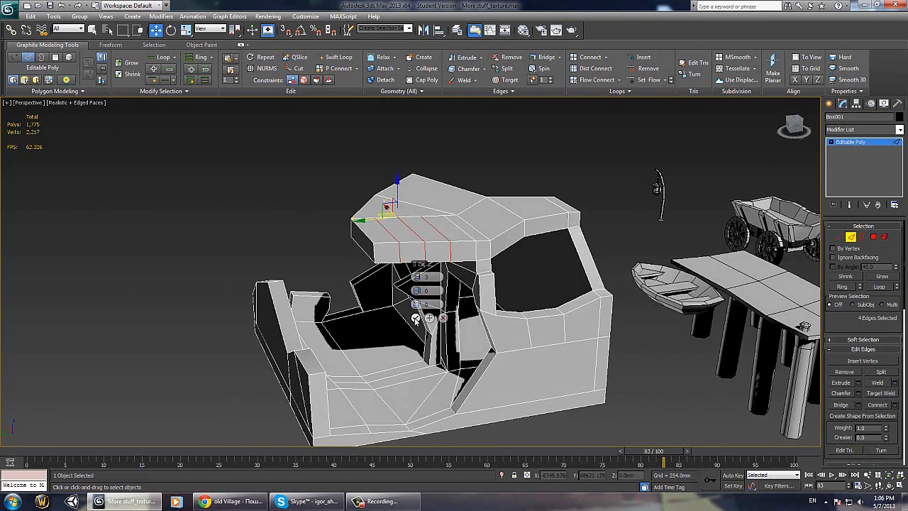
pyautogui.click(416, 318)
# Step: Shift the new upright rim edges of the overhanging roof to give its border a broken, notched outline
pyautogui.keyDown('alt'); pyautogui.moveTo(419, 224); pyautogui.dragTo(425, 284, button='middle'); pyautogui.keyUp('alt')
pyautogui.click(441, 247)
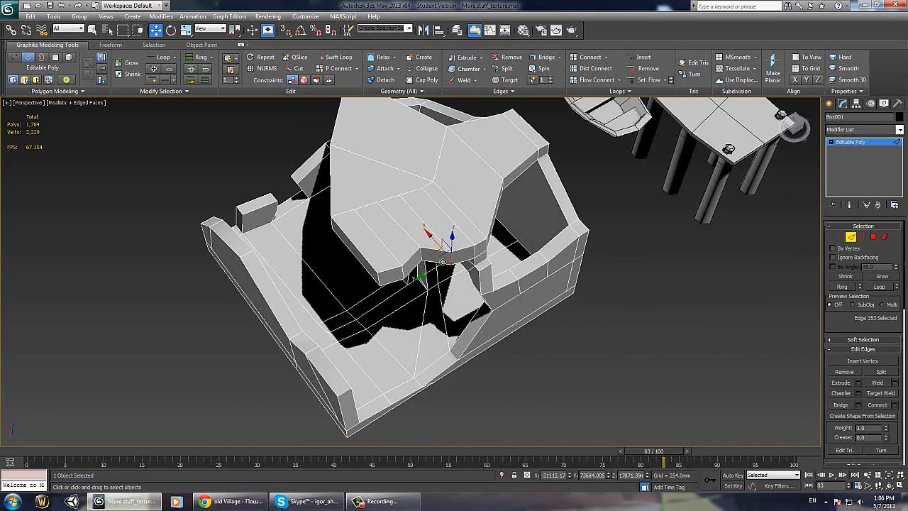
pyautogui.moveTo(440, 260); pyautogui.dragTo(440, 256)
# Step: Connect the two rim edges on the roof's opposite side with 3 segments and join the new vertices to those across the roof top
pyautogui.keyDown('alt'); pyautogui.moveTo(440, 256); pyautogui.dragTo(322, 323, button='middle'); pyautogui.keyUp('alt')
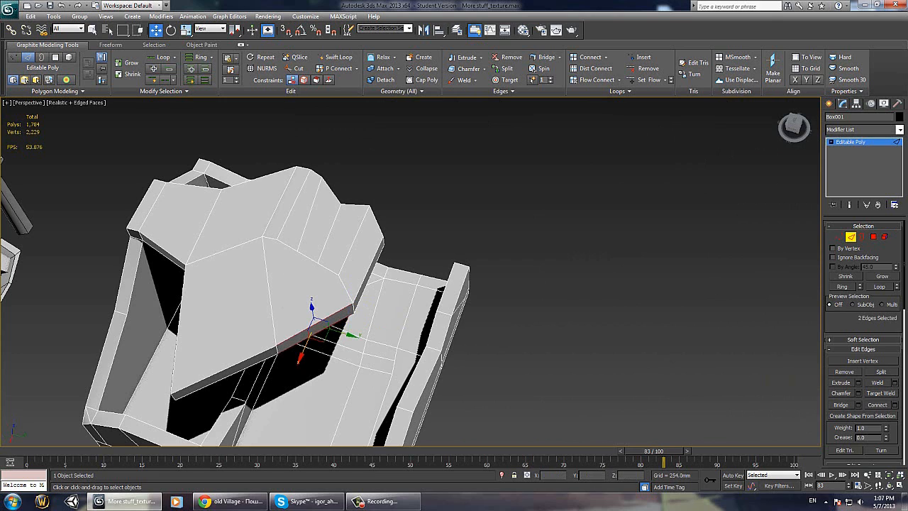
pyautogui.click(895, 405)
pyautogui.click(418, 319)
pyautogui.press('1')
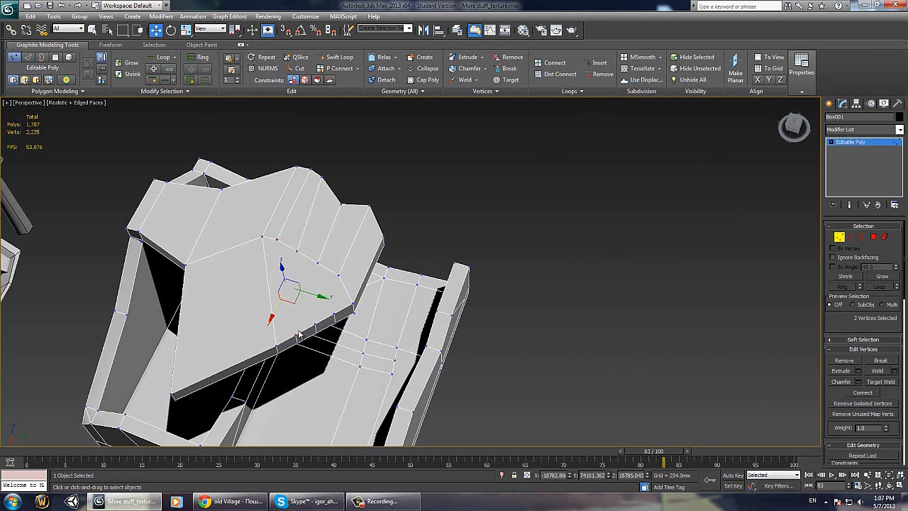
pyautogui.hotkey('ctrl', 'shift', 'e')
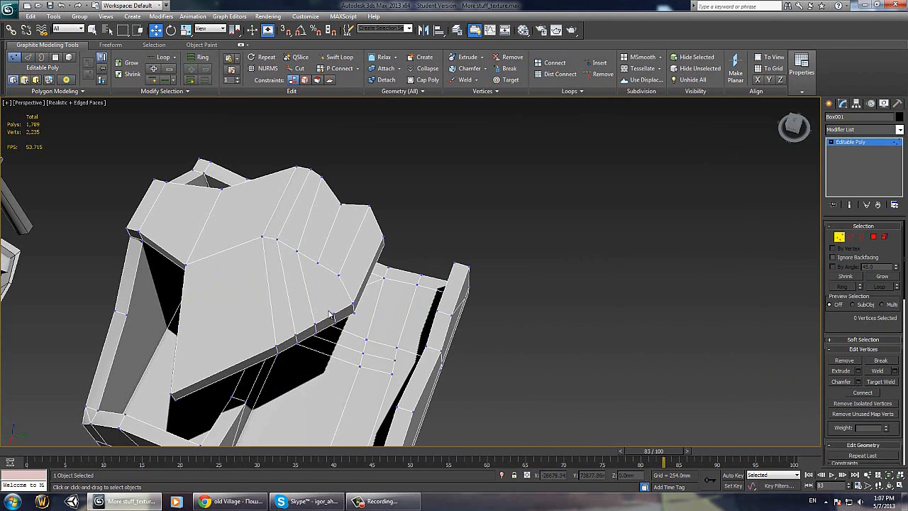
pyautogui.keyDown('ctrl'); pyautogui.click(338, 276); pyautogui.keyUp('ctrl')
pyautogui.rightClick(335, 274)
pyautogui.click(320, 310)
# Step: Move the upright edge midway along the newly divided roof rim to make the straight border irregular
pyautogui.keyDown('alt'); pyautogui.moveTo(318, 310); pyautogui.dragTo(312, 288, button='middle'); pyautogui.keyUp('alt')
pyautogui.press('4')
pyautogui.press('2')
pyautogui.click(274, 342)
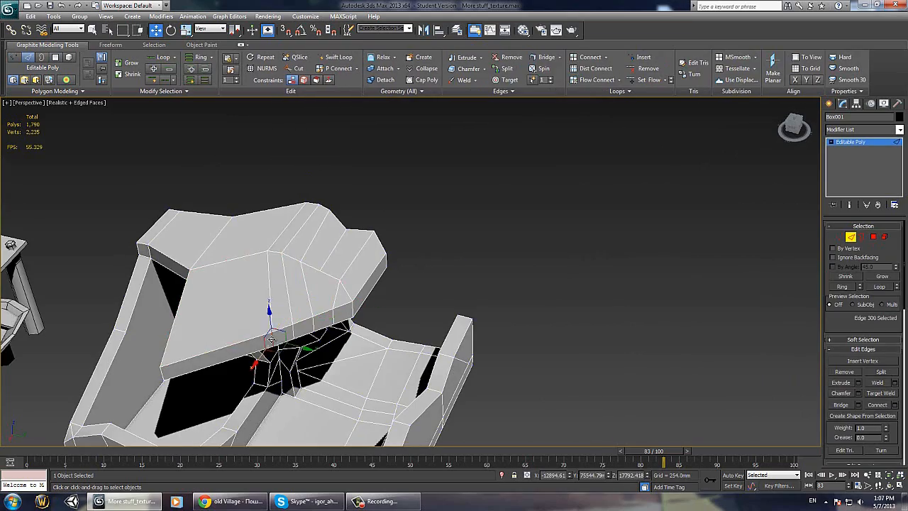
pyautogui.moveTo(277, 349); pyautogui.dragTo(234, 359)
pyautogui.keyDown('alt'); pyautogui.moveTo(234, 359); pyautogui.dragTo(369, 319, button='middle'); pyautogui.keyUp('alt')
# Step: Shift the roof's pointed corner edge and a neighbouring rim edge to finish the jagged outline
pyautogui.click(370, 281)
pyautogui.keyDown('alt'); pyautogui.moveTo(370, 284); pyautogui.dragTo(387, 294, button='middle'); pyautogui.keyUp('alt')
pyautogui.moveTo(388, 287); pyautogui.dragTo(380, 286)
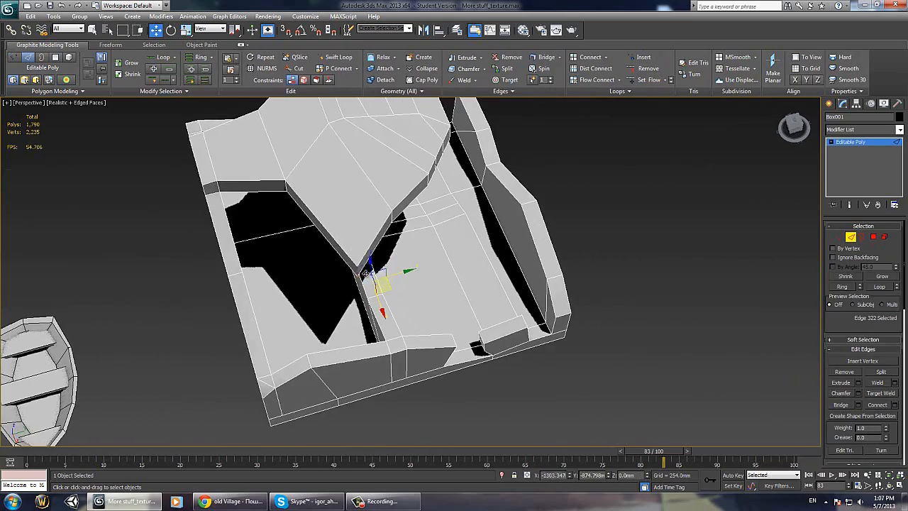
pyautogui.keyDown('alt'); pyautogui.moveTo(379, 306); pyautogui.dragTo(340, 244, button='middle'); pyautogui.keyUp('alt')
pyautogui.click(372, 369)
pyautogui.moveTo(379, 377); pyautogui.dragTo(389, 365)
pyautogui.click(434, 364)
pyautogui.click(436, 379)
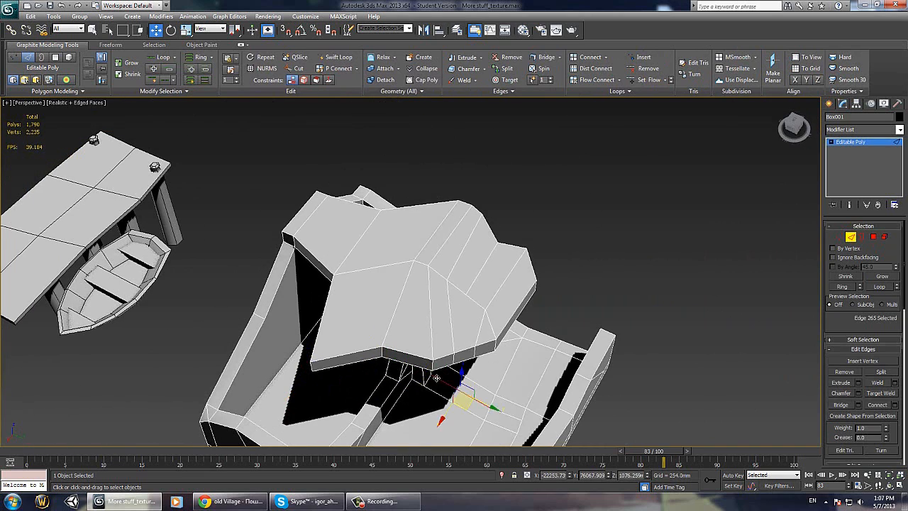
pyautogui.hotkey('ctrl', 'z')
# Step: Extrude the top polygon of the tall outer wall upward above the roof slab
pyautogui.keyDown('alt'); pyautogui.moveTo(432, 384); pyautogui.dragTo(408, 376, button='middle'); pyautogui.keyUp('alt')
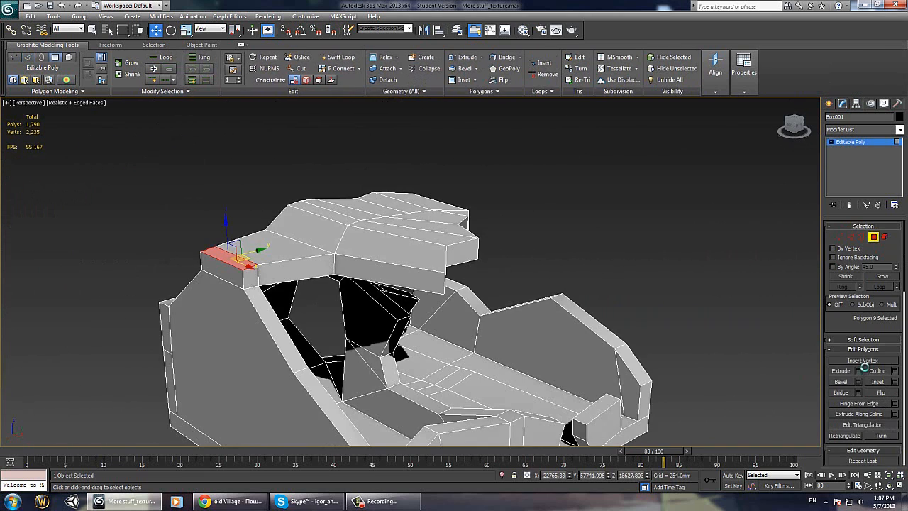
pyautogui.click(858, 371)
pyautogui.keyDown('alt'); pyautogui.moveTo(398, 312); pyautogui.dragTo(426, 294, button='middle'); pyautogui.keyUp('alt')
pyautogui.click(415, 304)
# Step: Taper the extruded block on the outer wall by scaling its top and moving its upper vertices sideways into an uneven peak
pyautogui.press('r')
pyautogui.keyDown('alt'); pyautogui.moveTo(361, 290); pyautogui.dragTo(406, 293, button='middle'); pyautogui.keyUp('alt')
pyautogui.press('w')
pyautogui.press('2')
pyautogui.click(369, 287)
pyautogui.click(396, 303)
pyautogui.press('1')
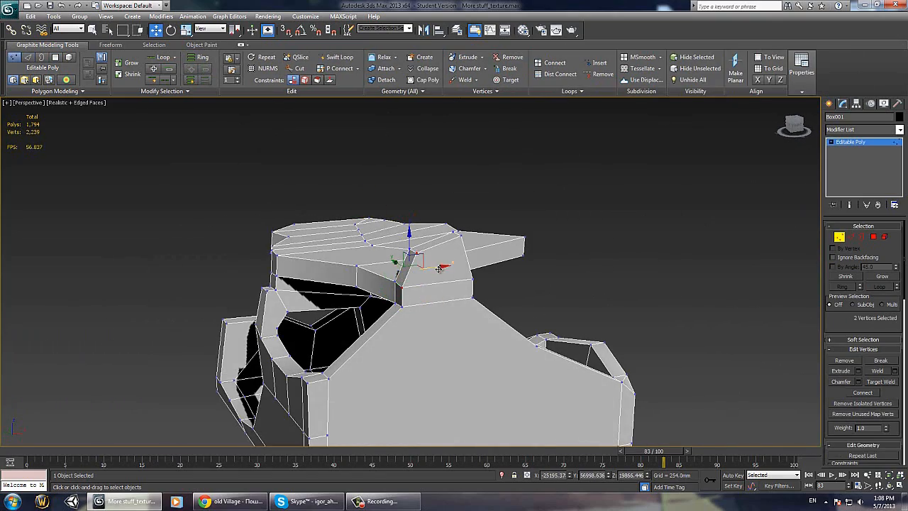
pyautogui.moveTo(438, 269); pyautogui.dragTo(450, 267)
pyautogui.keyDown('alt'); pyautogui.moveTo(449, 267); pyautogui.dragTo(389, 333, button='middle'); pyautogui.keyUp('alt')
# Step: Connect the two long edges of the outer wall's sloping top below the roof with two segments
pyautogui.press('2')
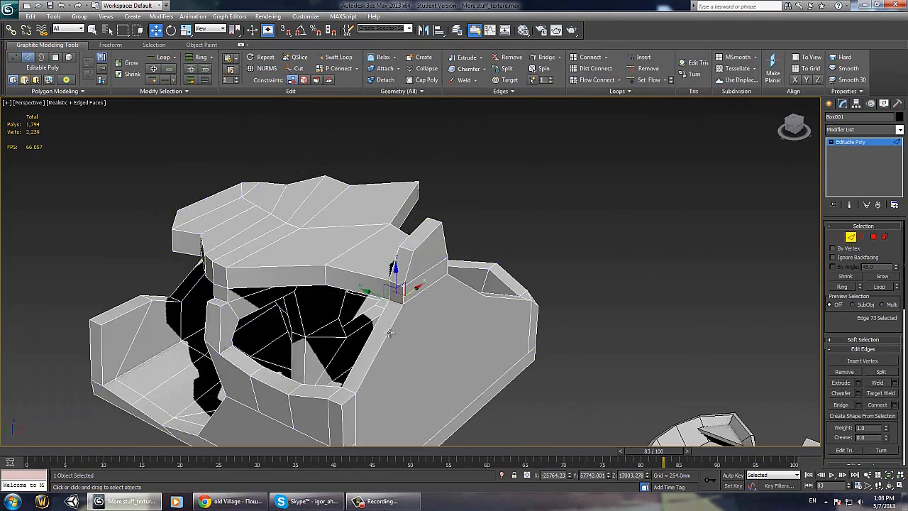
pyautogui.click(388, 333)
pyautogui.keyDown('ctrl'); pyautogui.click(370, 337); pyautogui.keyUp('ctrl')
pyautogui.click(896, 405)
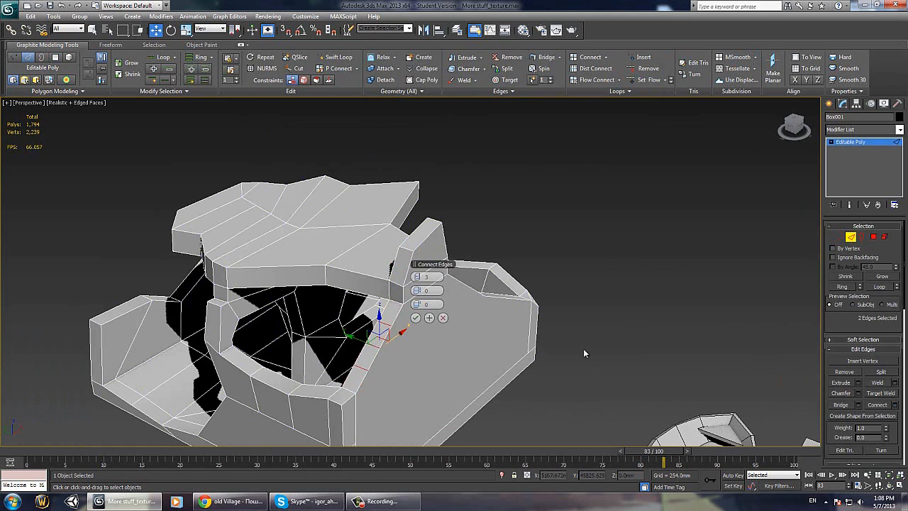
pyautogui.click(421, 278)
pyautogui.click(416, 318)
# Step: Extrude the middle polygon of the divided sloping wall top outward
pyautogui.press('4')
pyautogui.click(377, 344)
pyautogui.keyDown('alt'); pyautogui.moveTo(377, 344); pyautogui.dragTo(356, 321, button='middle'); pyautogui.keyUp('alt')
pyautogui.click(860, 371)
pyautogui.click(416, 304)
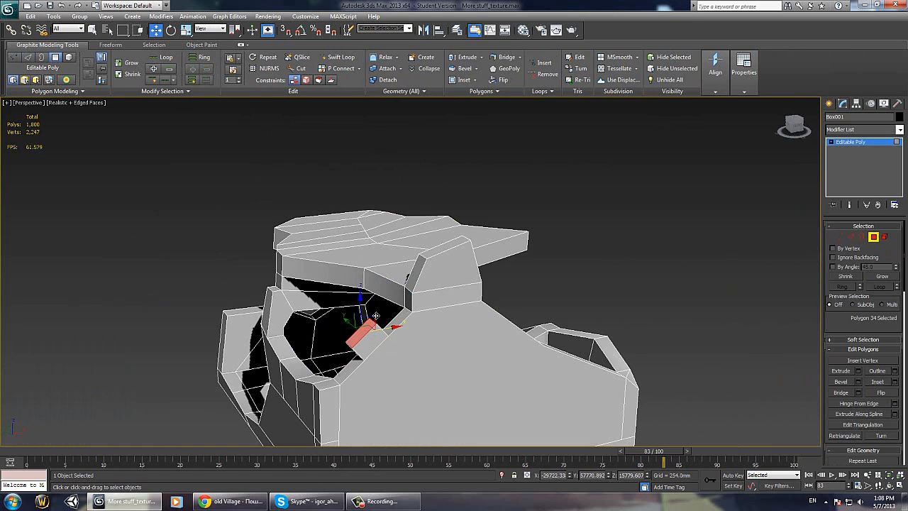
# Step: Scale the end face of the small sloping-wall extrusion and move its edges to form an irregular broken stone
pyautogui.press('r')
pyautogui.press('w')
pyautogui.press('2')
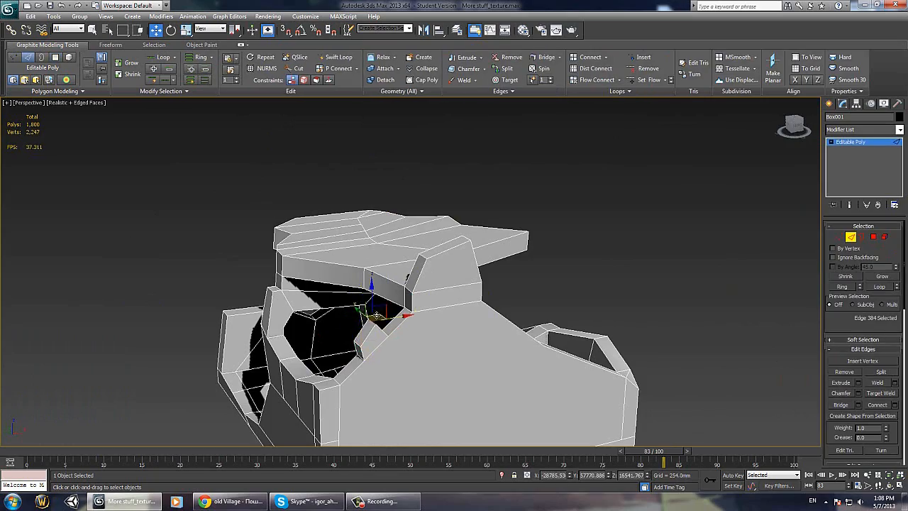
pyautogui.moveTo(383, 320); pyautogui.dragTo(365, 346)
pyautogui.click(361, 351)
# Step: Examine the building's roof, peak and broken walls from several sides for spots that still need breaking up
pyautogui.keyDown('alt'); pyautogui.moveTo(365, 346); pyautogui.dragTo(381, 292, button='middle'); pyautogui.keyUp('alt')
pyautogui.click(868, 485)
pyautogui.moveTo(379, 238); pyautogui.dragTo(397, 287)
pyautogui.press('z')
pyautogui.scroll(-10, 408, 319)
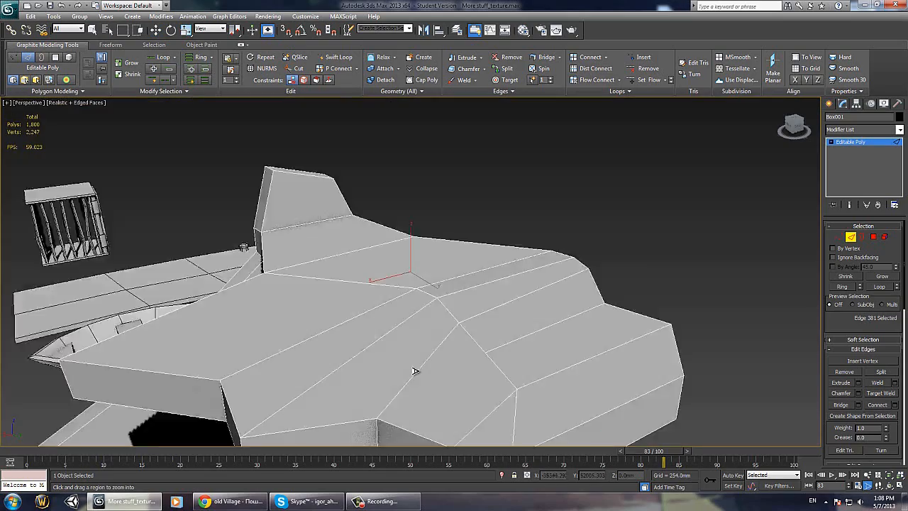
pyautogui.keyDown('alt'); pyautogui.moveTo(474, 280); pyautogui.dragTo(464, 310, button='middle'); pyautogui.keyUp('alt')
pyautogui.scroll(5, 407, 262)
pyautogui.scroll(-3, 465, 310)
pyautogui.press('w')
# Step: Connect two edges at the narrow part of the interior stub wall to add an edge across its face
pyautogui.keyDown('alt'); pyautogui.moveTo(361, 359); pyautogui.dragTo(402, 316, button='middle'); pyautogui.keyUp('alt')
pyautogui.scroll(4, 505, 322)
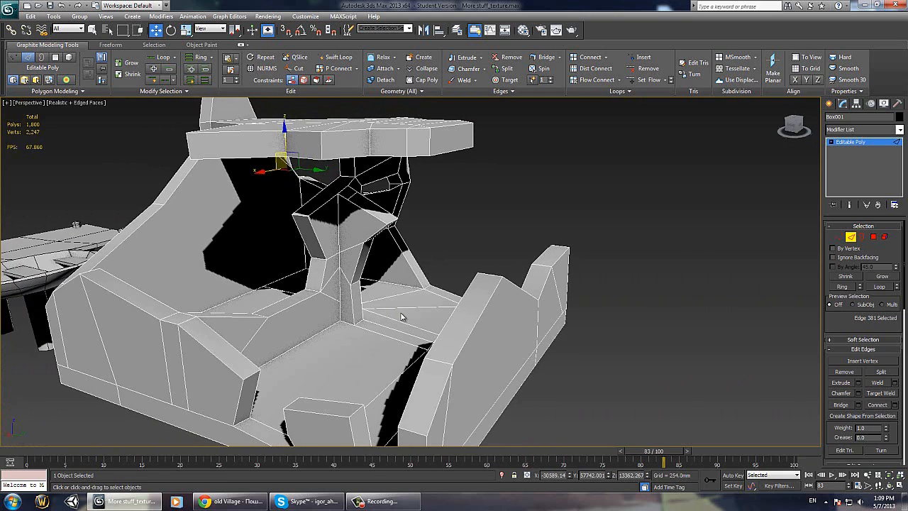
pyautogui.click(895, 406)
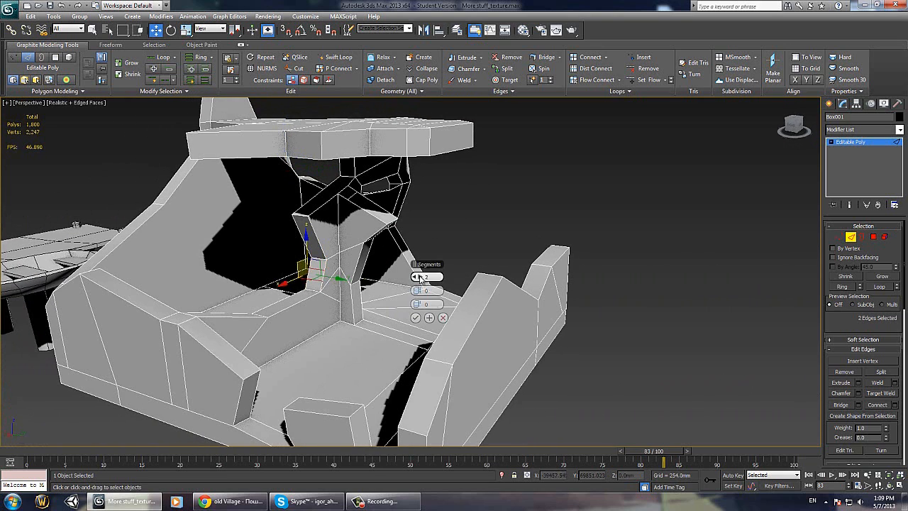
pyautogui.click(418, 318)
pyautogui.keyDown('alt'); pyautogui.moveTo(408, 312); pyautogui.dragTo(366, 309, button='middle'); pyautogui.keyUp('alt')
# Step: Shift the two new vertices on the interior stub wall to make its broken outline more irregular
pyautogui.press('1')
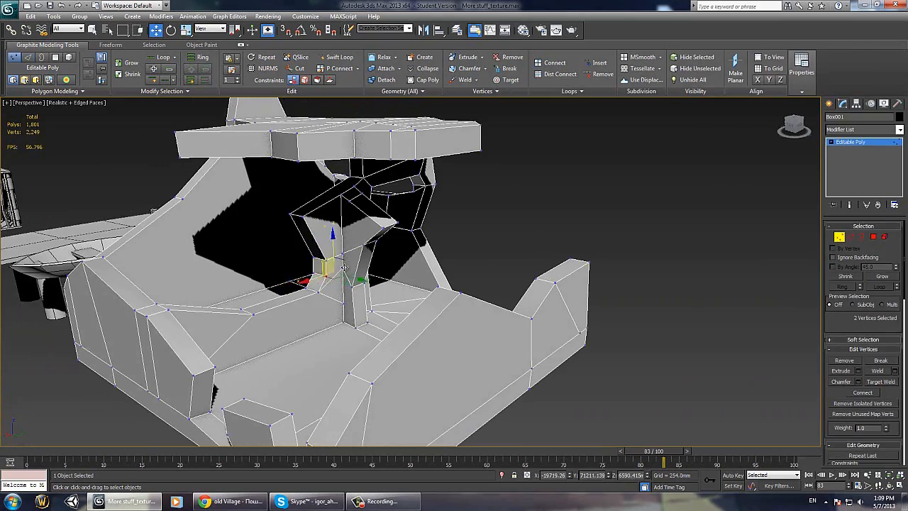
pyautogui.moveTo(319, 275)
pyautogui.keyDown('alt'); pyautogui.mouseDown(button='middle')
pyautogui.moveTo(377, 308)
pyautogui.moveTo(345, 278)
pyautogui.moveTo(312, 266)
pyautogui.moveTo(323, 246)
pyautogui.moveTo(281, 195)
pyautogui.moveTo(401, 191)
pyautogui.moveTo(401, 207)
pyautogui.moveTo(466, 210)
pyautogui.moveTo(328, 289)
pyautogui.mouseUp(button='middle'); pyautogui.keyUp('alt')
pyautogui.rightClick(292, 246)
pyautogui.click(305, 272)
# Step: Chamfer the edge across the notch in the low outer wall's top and finish editing the building's edges
pyautogui.press('2')
pyautogui.click(284, 197)
pyautogui.click(339, 289)
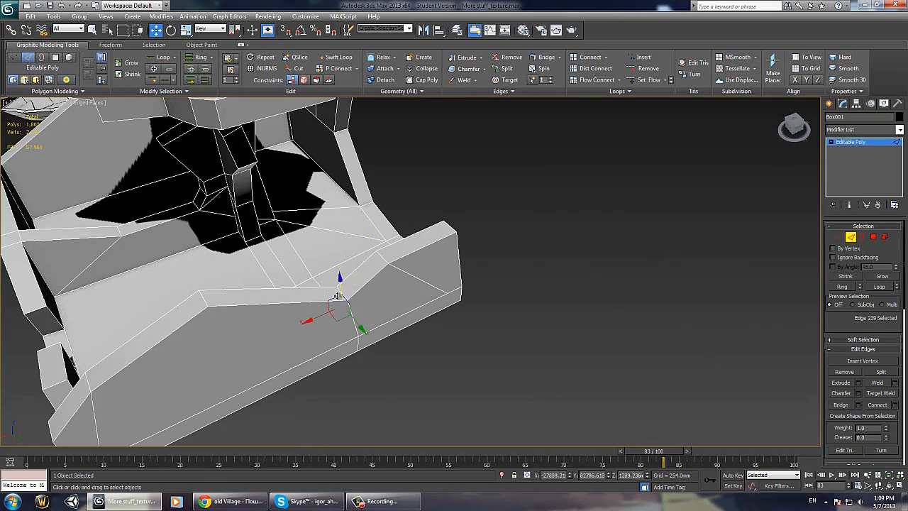
pyautogui.click(859, 393)
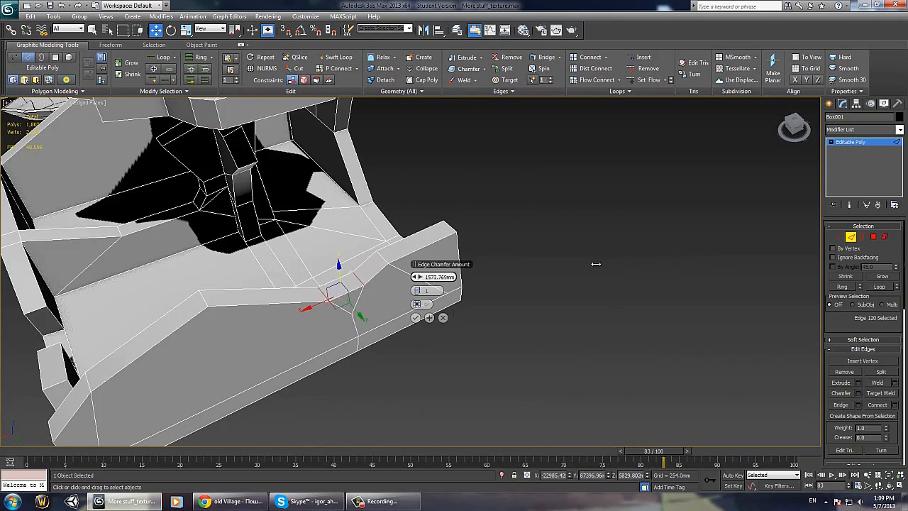
pyautogui.moveTo(596, 264); pyautogui.dragTo(587, 264)
pyautogui.click(416, 317)
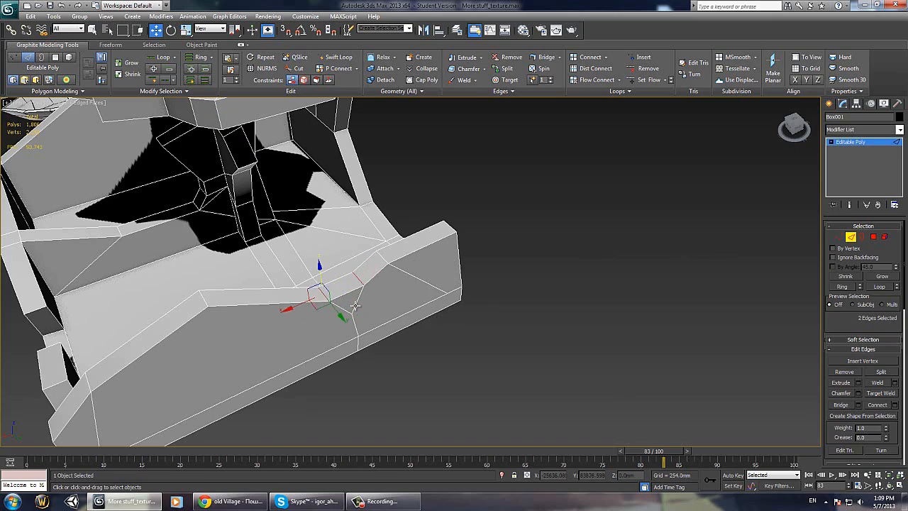
pyautogui.keyDown('alt'); pyautogui.moveTo(416, 318); pyautogui.dragTo(461, 294, button='middle'); pyautogui.keyUp('alt')
pyautogui.scroll(-5, 502, 265)
pyautogui.click(496, 311)
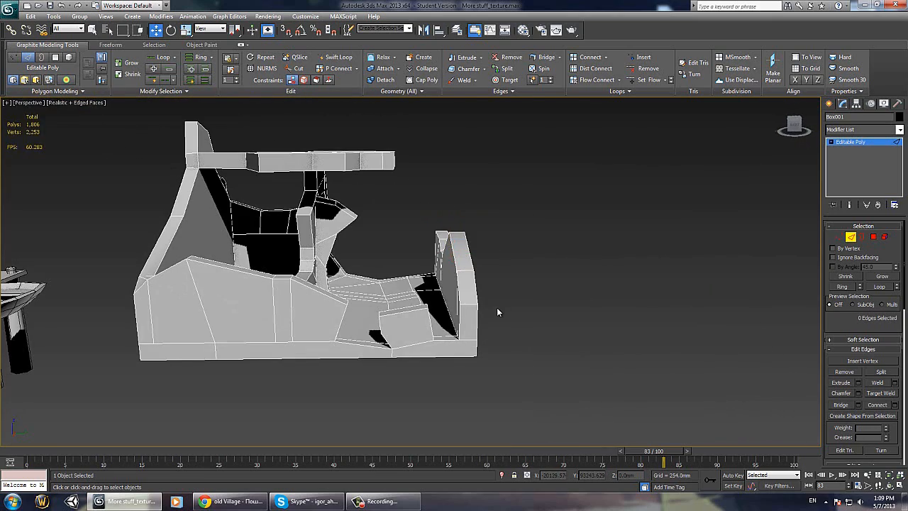
pyautogui.keyDown('alt'); pyautogui.moveTo(302, 248); pyautogui.dragTo(298, 291, button='middle'); pyautogui.keyUp('alt')
pyautogui.click(854, 239)
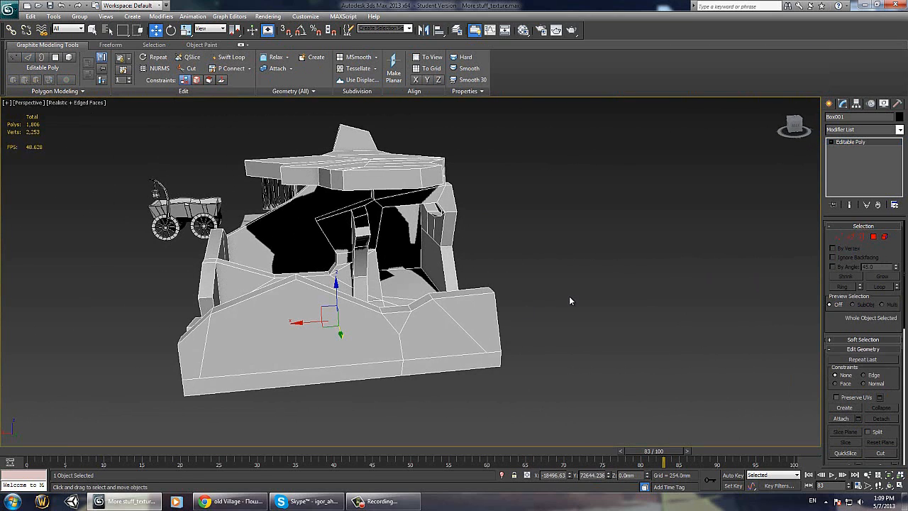
pyautogui.keyDown('alt'); pyautogui.moveTo(584, 274); pyautogui.dragTo(533, 308, button='middle'); pyautogui.keyUp('alt')
# Step: Create a box about 2516 mm long, 1734 mm wide and 1121 mm high beside the low outer wall
pyautogui.click(830, 103)
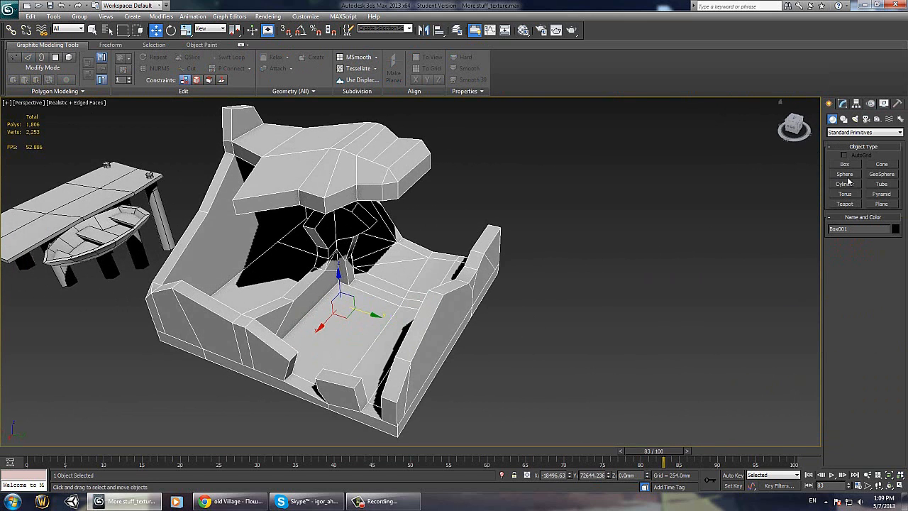
pyautogui.moveTo(509, 261)
pyautogui.mouseDown()
pyautogui.moveTo(539, 286)
pyautogui.moveTo(524, 273)
pyautogui.mouseUp()
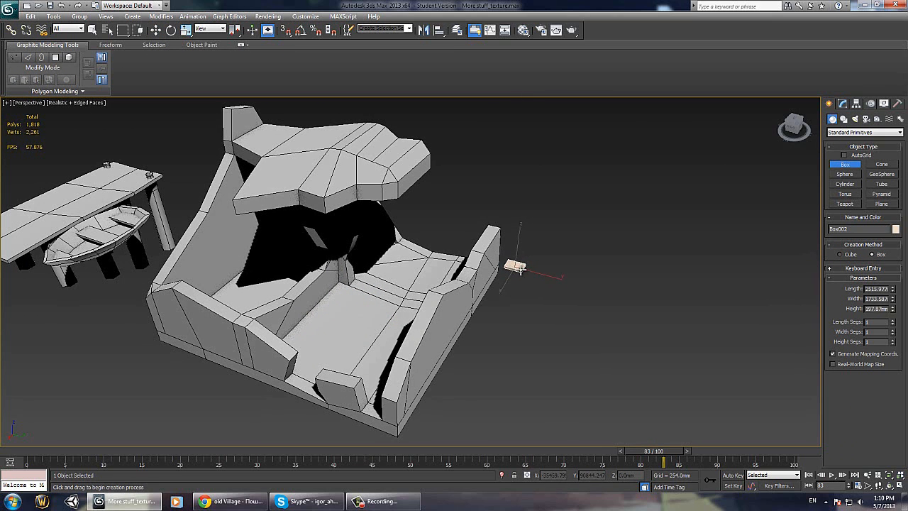
pyautogui.click(524, 267)
pyautogui.keyDown('alt'); pyautogui.moveTo(524, 266); pyautogui.dragTo(522, 282, button='middle'); pyautogui.keyUp('alt')
pyautogui.press('w')
pyautogui.moveTo(521, 275); pyautogui.dragTo(521, 313)
# Step: Set the new box's object color to black and apply the building's grey material to it
pyautogui.click(895, 230)
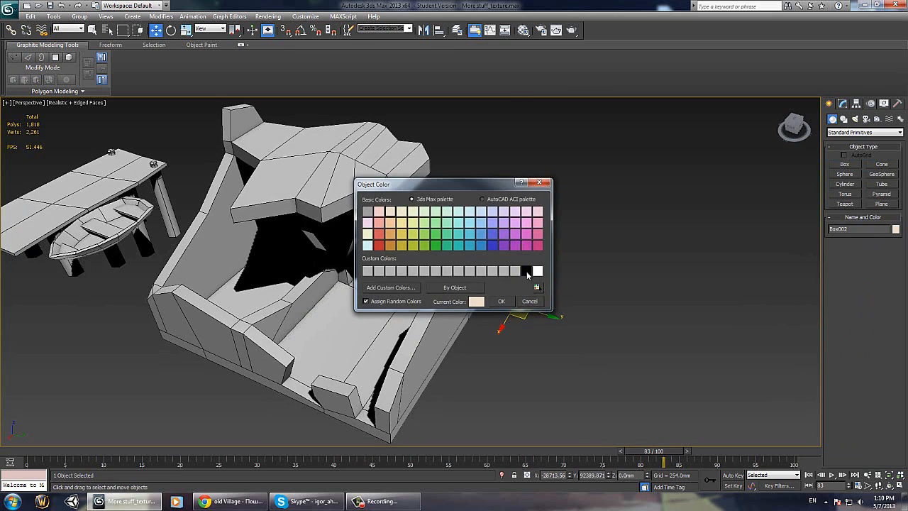
pyautogui.click(525, 271)
pyautogui.click(503, 302)
pyautogui.press('m')
pyautogui.moveTo(747, 91); pyautogui.dragTo(385, 307)
pyautogui.press('m')
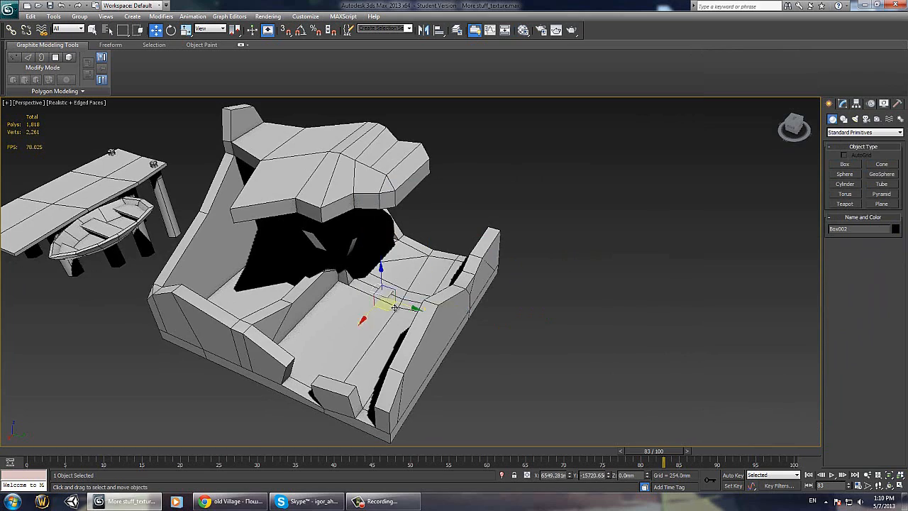
# Step: Rotate the box slightly about its vertical axis and place it on the floor against the low outer wall
pyautogui.keyDown('alt'); pyautogui.moveTo(385, 307); pyautogui.dragTo(401, 276, button='middle'); pyautogui.keyUp('alt')
pyautogui.scroll(4, 448, 284)
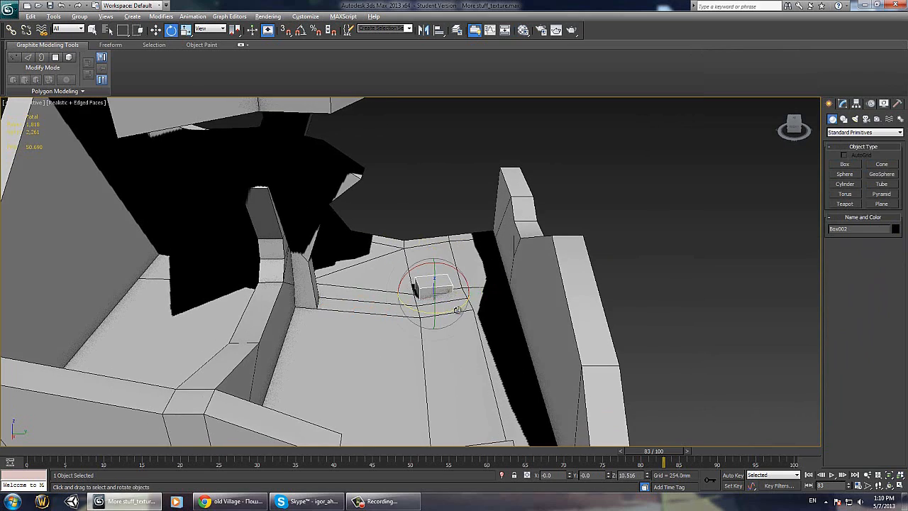
pyautogui.scroll(1, 449, 284)
pyautogui.moveTo(449, 284); pyautogui.dragTo(503, 275)
pyautogui.keyDown('alt'); pyautogui.moveTo(504, 274); pyautogui.dragTo(485, 282, button='middle'); pyautogui.keyUp('alt')
pyautogui.press('e')
pyautogui.press('w')
pyautogui.moveTo(497, 285); pyautogui.dragTo(492, 284)
pyautogui.keyDown('alt'); pyautogui.moveTo(492, 284); pyautogui.dragTo(424, 295, button='middle'); pyautogui.keyUp('alt')
# Step: Copy the box to the outside of the low wall and convert the copy to an Editable Poly
pyautogui.keyDown('alt'); pyautogui.moveTo(403, 261); pyautogui.dragTo(399, 258, button='middle'); pyautogui.keyUp('alt')
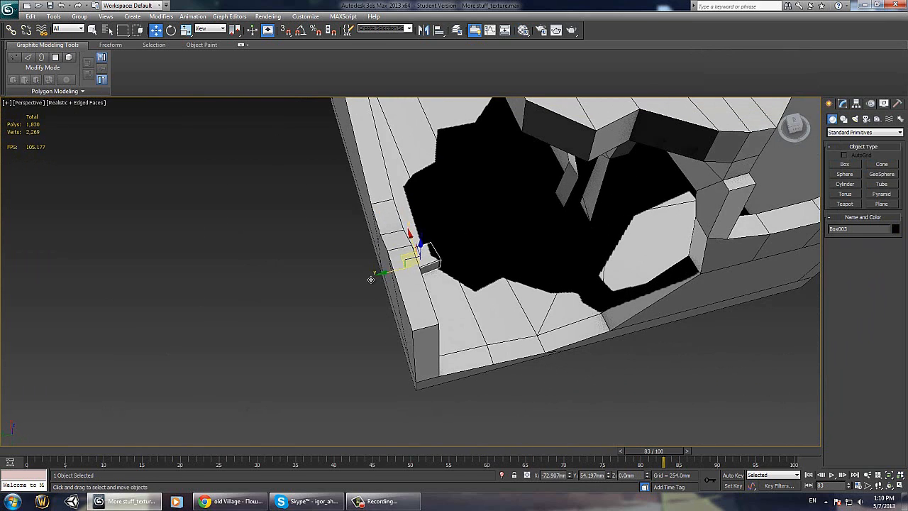
pyautogui.keyDown('shift'); pyautogui.moveTo(370, 279); pyautogui.dragTo(305, 320); pyautogui.keyUp('shift')
pyautogui.click(457, 288)
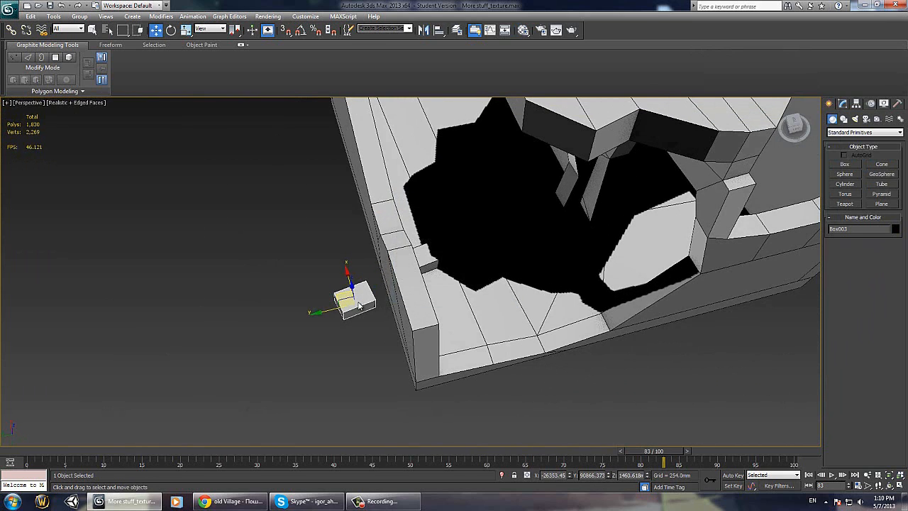
pyautogui.rightClick(360, 306)
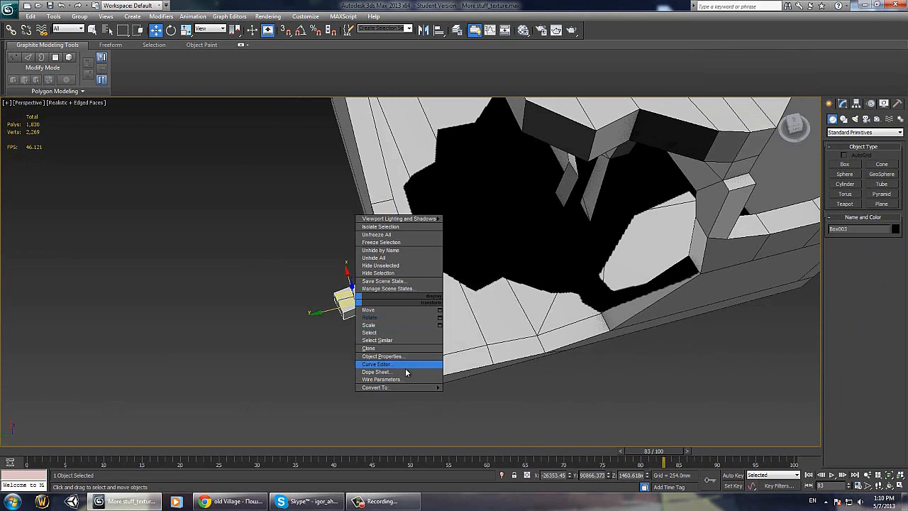
pyautogui.click(476, 395)
pyautogui.press('4')
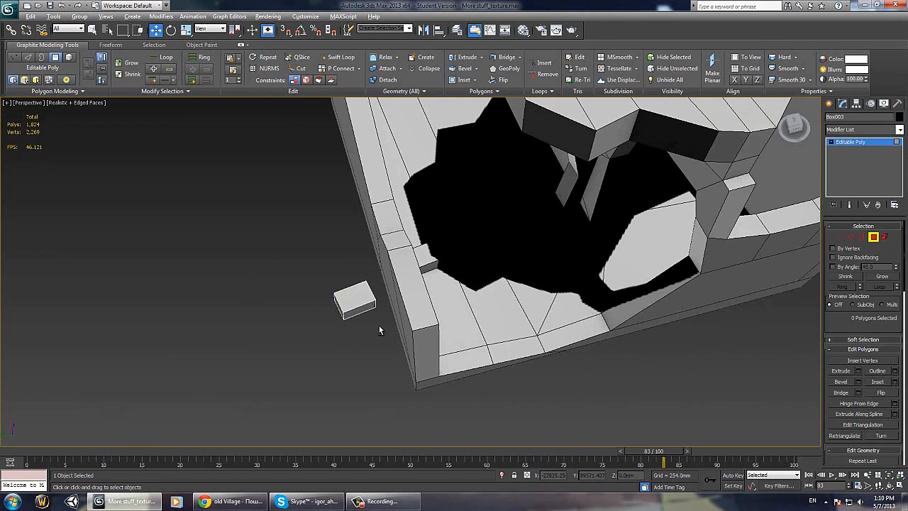
# Step: Move one corner edge of the copied block inward to skew its shape into an irregular stone
pyautogui.keyDown('alt'); pyautogui.moveTo(378, 326); pyautogui.dragTo(364, 325, button='middle'); pyautogui.keyUp('alt')
pyautogui.press('2')
pyautogui.moveTo(362, 324)
pyautogui.mouseDown()
pyautogui.moveTo(350, 313)
pyautogui.moveTo(346, 325)
pyautogui.mouseUp()
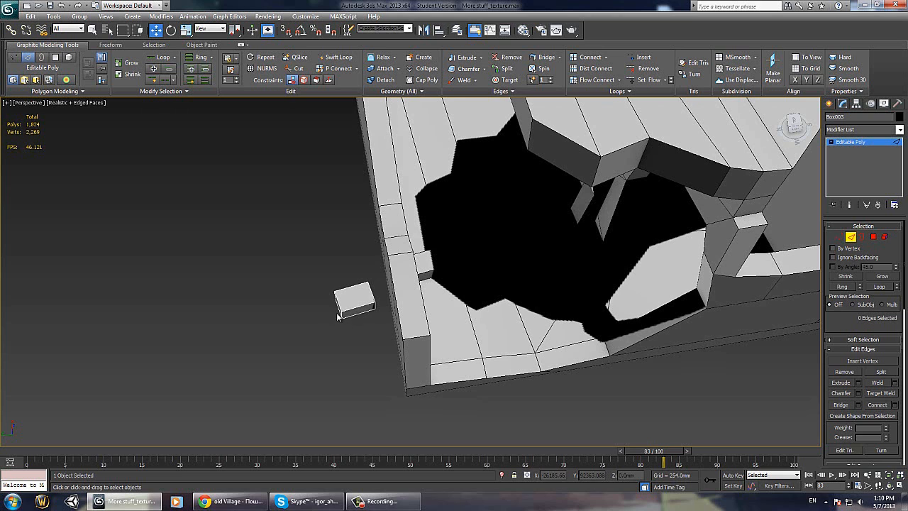
pyautogui.click(338, 317)
pyautogui.scroll(4, 382, 333)
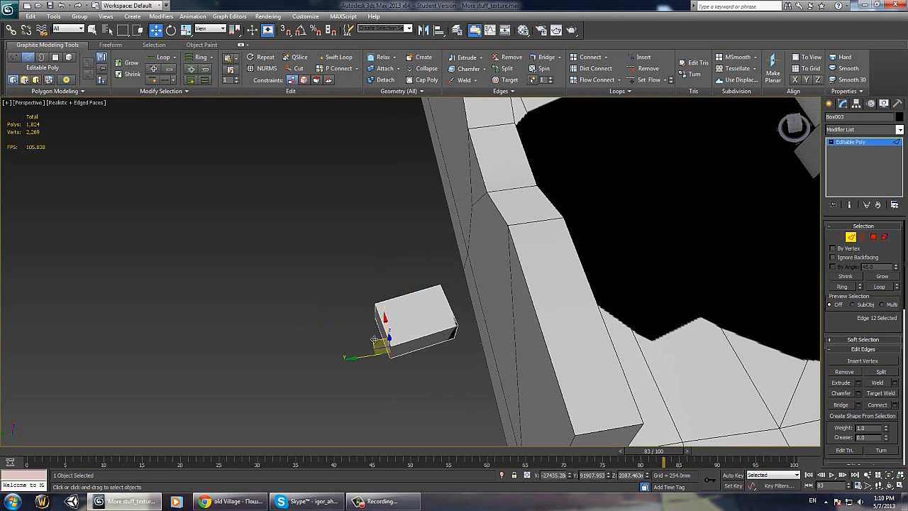
pyautogui.moveTo(374, 339); pyautogui.dragTo(372, 325)
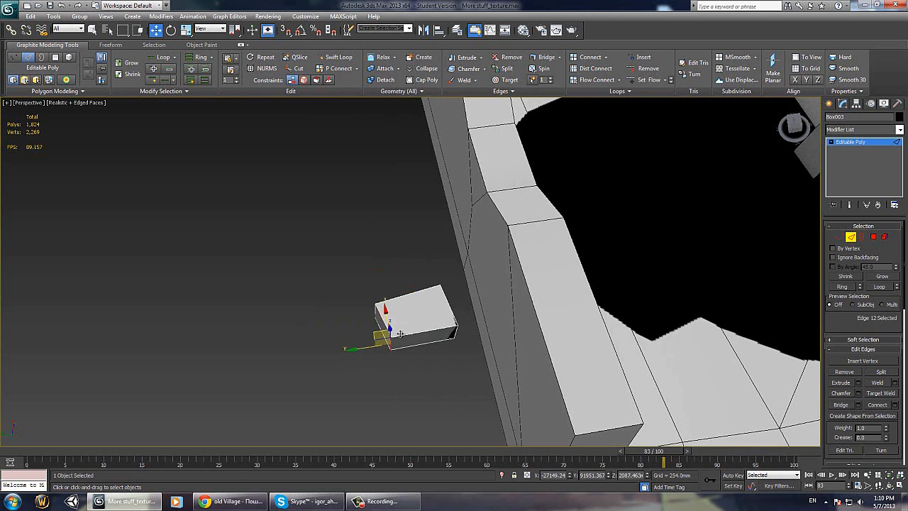
pyautogui.keyDown('alt'); pyautogui.moveTo(387, 335); pyautogui.dragTo(503, 335, button='middle'); pyautogui.keyUp('alt')
pyautogui.click(851, 237)
pyautogui.scroll(-3, 411, 341)
pyautogui.keyDown('alt'); pyautogui.moveTo(454, 319); pyautogui.dragTo(411, 360, button='middle'); pyautogui.keyUp('alt')
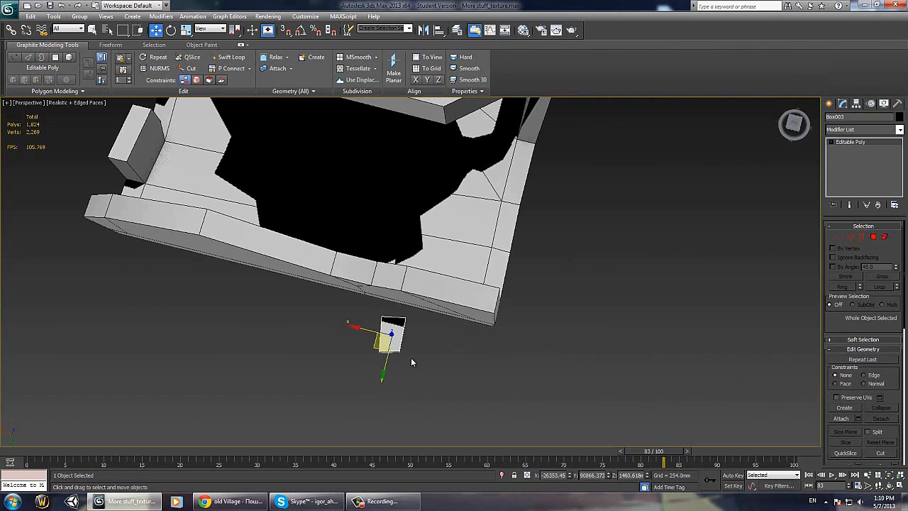
# Step: Move the skewed block inside the building to the foot of the interior stub wall
pyautogui.moveTo(377, 347); pyautogui.dragTo(459, 256)
pyautogui.keyDown('alt'); pyautogui.moveTo(458, 255); pyautogui.dragTo(438, 293, button='middle'); pyautogui.keyUp('alt')
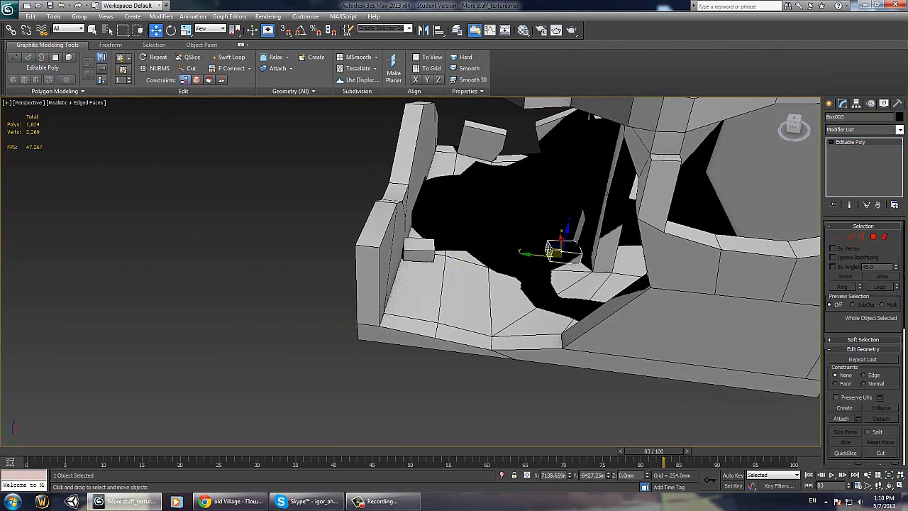
pyautogui.moveTo(550, 250)
pyautogui.keyDown('alt'); pyautogui.mouseDown(button='middle')
pyautogui.moveTo(557, 245)
pyautogui.moveTo(532, 257)
pyautogui.moveTo(564, 225)
pyautogui.moveTo(553, 213)
pyautogui.mouseUp(button='middle'); pyautogui.keyUp('alt')
pyautogui.press('e')
pyautogui.scroll(-3, 528, 245)
pyautogui.press('w')
# Step: Copy the skewed block and place the duplicate on the floor right beside the original
pyautogui.keyDown('shift'); pyautogui.click(488, 251); pyautogui.keyUp('shift')
pyautogui.click(489, 288)
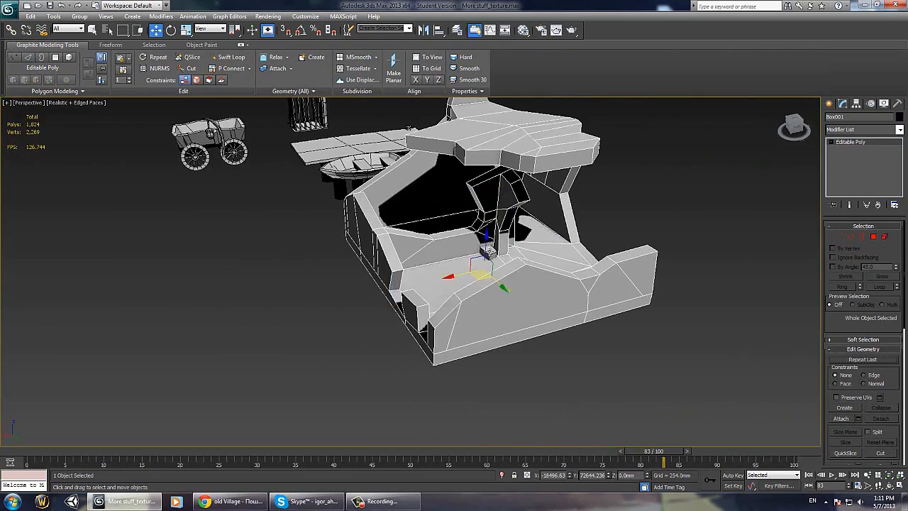
pyautogui.keyDown('shift'); pyautogui.moveTo(488, 251); pyautogui.dragTo(478, 262); pyautogui.keyUp('shift')
pyautogui.hotkey('alt', 'space')
pyautogui.click(458, 289)
pyautogui.scroll(3, 469, 284)
# Step: Rotate the duplicated stone near the stub wall slightly about its vertical axis
pyautogui.moveTo(472, 284)
pyautogui.keyDown('alt'); pyautogui.mouseDown(button='middle')
pyautogui.moveTo(495, 303)
pyautogui.moveTo(487, 298)
pyautogui.mouseUp(button='middle'); pyautogui.keyUp('alt')
pyautogui.press('e')
pyautogui.moveTo(472, 281); pyautogui.dragTo(485, 276)
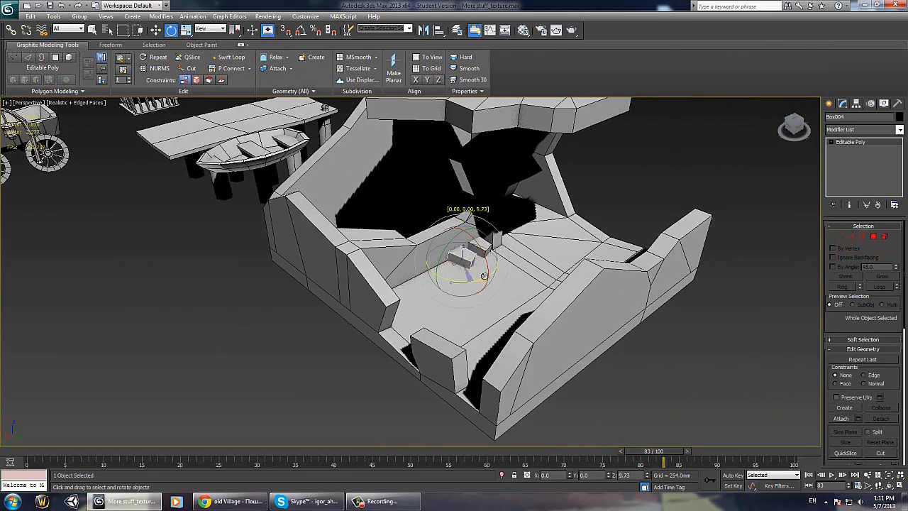
pyautogui.moveTo(483, 275)
pyautogui.keyDown('alt'); pyautogui.mouseDown(button='middle')
pyautogui.moveTo(471, 284)
pyautogui.moveTo(452, 244)
pyautogui.moveTo(490, 274)
pyautogui.moveTo(426, 268)
pyautogui.moveTo(397, 248)
pyautogui.mouseUp(button='middle'); pyautogui.keyUp('alt')
pyautogui.press('w')
pyautogui.press('e')
# Step: Copy the box lying against the low outer wall further along that wall and rotate the copy to a different angle
pyautogui.click(345, 315)
pyautogui.keyDown('alt'); pyautogui.moveTo(345, 314); pyautogui.dragTo(366, 322, button='middle'); pyautogui.keyUp('alt')
pyautogui.press('w')
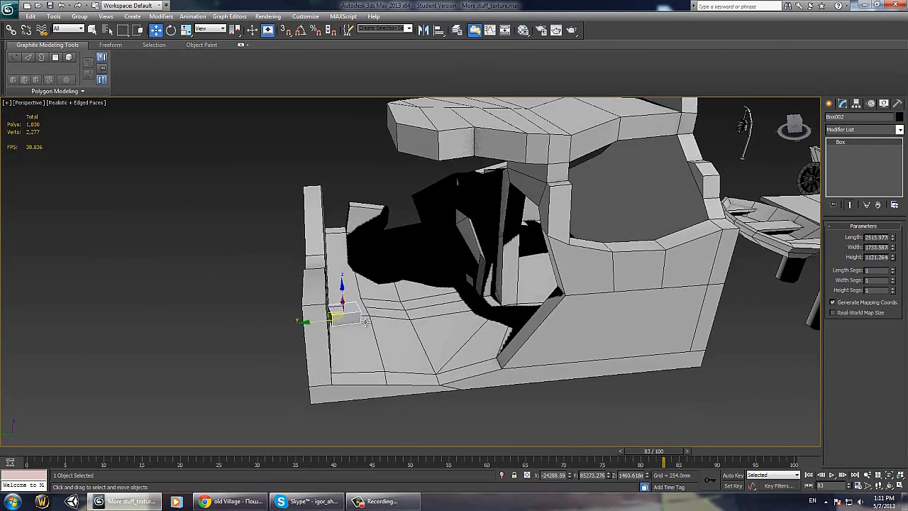
pyautogui.keyDown('shift'); pyautogui.moveTo(336, 316); pyautogui.dragTo(335, 280); pyautogui.keyUp('shift')
pyautogui.press('Return')
pyautogui.moveTo(340, 283)
pyautogui.keyDown('alt'); pyautogui.mouseDown(button='middle')
pyautogui.moveTo(430, 336)
pyautogui.moveTo(486, 307)
pyautogui.mouseUp(button='middle'); pyautogui.keyUp('alt')
pyautogui.press('e')
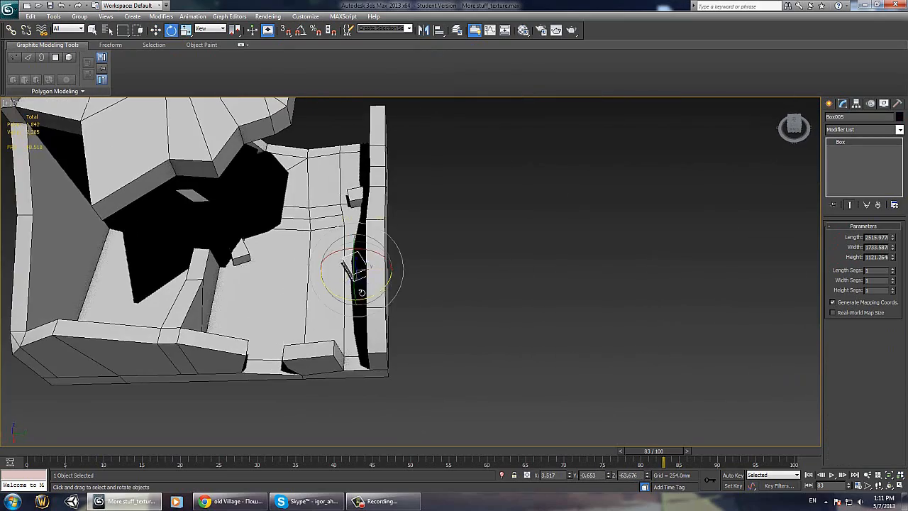
pyautogui.keyDown('alt'); pyautogui.moveTo(361, 291); pyautogui.dragTo(418, 272, button='middle'); pyautogui.keyUp('alt')
pyautogui.keyDown('alt'); pyautogui.moveTo(458, 260); pyautogui.dragTo(355, 266, button='middle'); pyautogui.keyUp('alt')
# Step: Copy the rotated box beside itself as Box006 and tilt the copy so it leans on its neighbour
pyautogui.press('w')
pyautogui.keyDown('shift'); pyautogui.moveTo(301, 265); pyautogui.dragTo(301, 265); pyautogui.keyUp('shift')
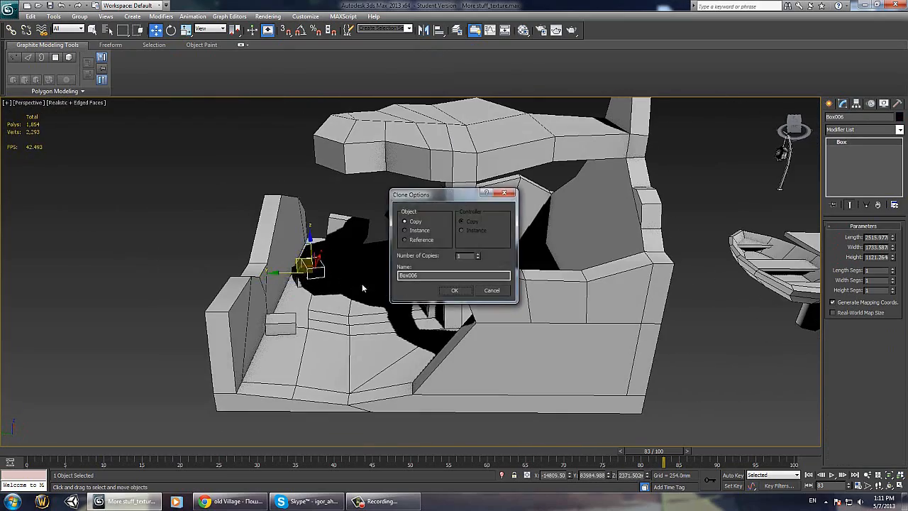
pyautogui.press('Return')
pyautogui.press('e')
pyautogui.keyDown('alt'); pyautogui.moveTo(267, 290); pyautogui.dragTo(272, 257, button='middle'); pyautogui.keyUp('alt')
pyautogui.moveTo(310, 277); pyautogui.dragTo(310, 279)
pyautogui.keyDown('alt'); pyautogui.moveTo(310, 278); pyautogui.dragTo(332, 283, button='middle'); pyautogui.keyUp('alt')
pyautogui.moveTo(327, 281); pyautogui.dragTo(352, 268)
pyautogui.keyDown('alt'); pyautogui.moveTo(355, 264); pyautogui.dragTo(353, 282, button='middle'); pyautogui.keyUp('alt')
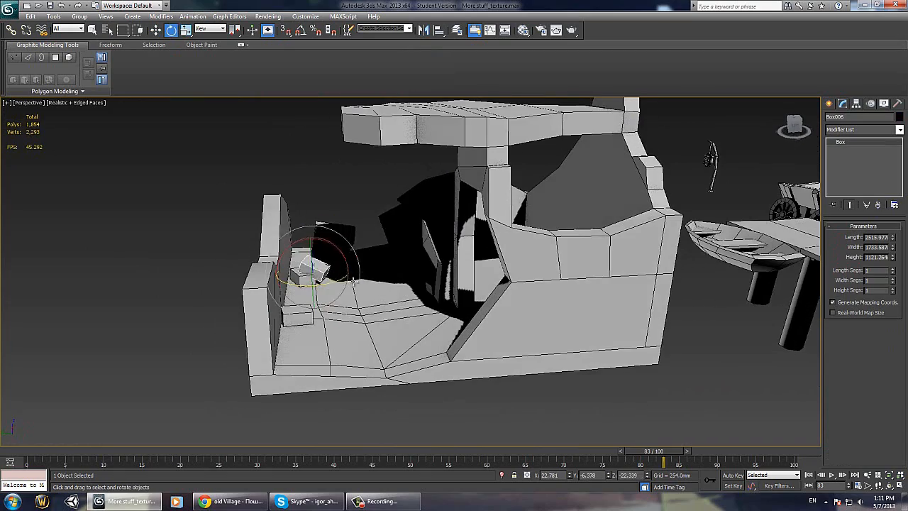
pyautogui.press('e')
pyautogui.keyDown('alt'); pyautogui.moveTo(313, 257); pyautogui.dragTo(389, 258, button='middle'); pyautogui.keyUp('alt')
# Step: Lower the tilted box toward the floor and adjust its rotation so it rests against the adjacent block
pyautogui.press('w')
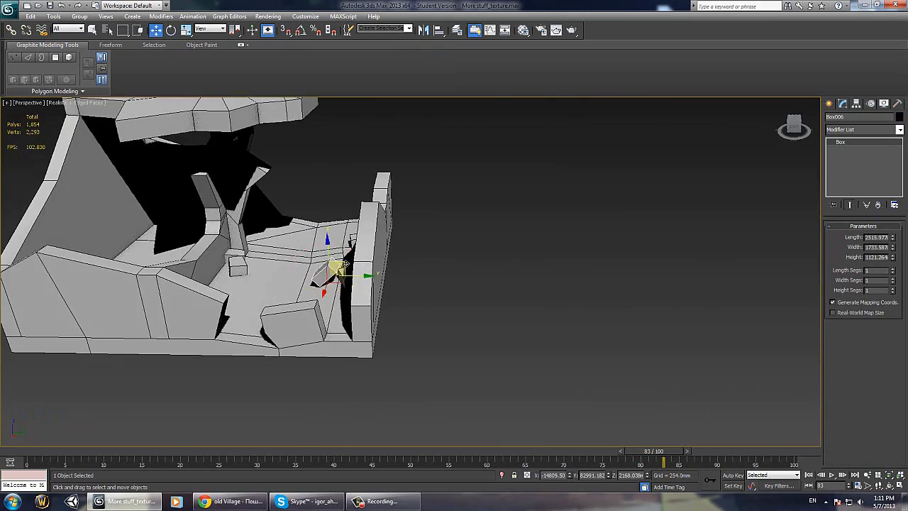
pyautogui.moveTo(336, 265); pyautogui.dragTo(336, 272)
pyautogui.keyDown('alt'); pyautogui.moveTo(336, 273); pyautogui.dragTo(509, 280, button='middle'); pyautogui.keyUp('alt')
pyautogui.scroll(4, 566, 254)
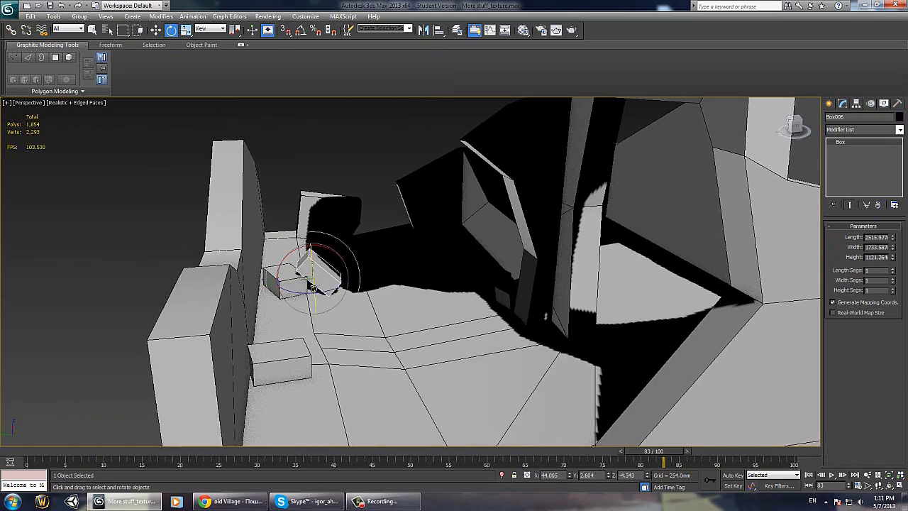
pyautogui.moveTo(335, 290); pyautogui.dragTo(342, 290)
pyautogui.scroll(-3, 342, 290)
# Step: Copy the two adjacent fallen blocks by the low wall up onto the building's roof
pyautogui.click(373, 174)
pyautogui.keyDown('alt'); pyautogui.moveTo(373, 188); pyautogui.dragTo(603, 271, button='middle'); pyautogui.keyUp('alt')
pyautogui.scroll(3, 547, 260)
pyautogui.click(455, 322)
pyautogui.keyDown('alt'); pyautogui.moveTo(455, 322); pyautogui.dragTo(486, 309, button='middle'); pyautogui.keyUp('alt')
pyautogui.keyDown('ctrl'); pyautogui.click(481, 330); pyautogui.keyUp('ctrl')
pyautogui.press('w')
pyautogui.keyDown('alt'); pyautogui.moveTo(301, 130); pyautogui.dragTo(419, 298, button='middle'); pyautogui.keyUp('alt')
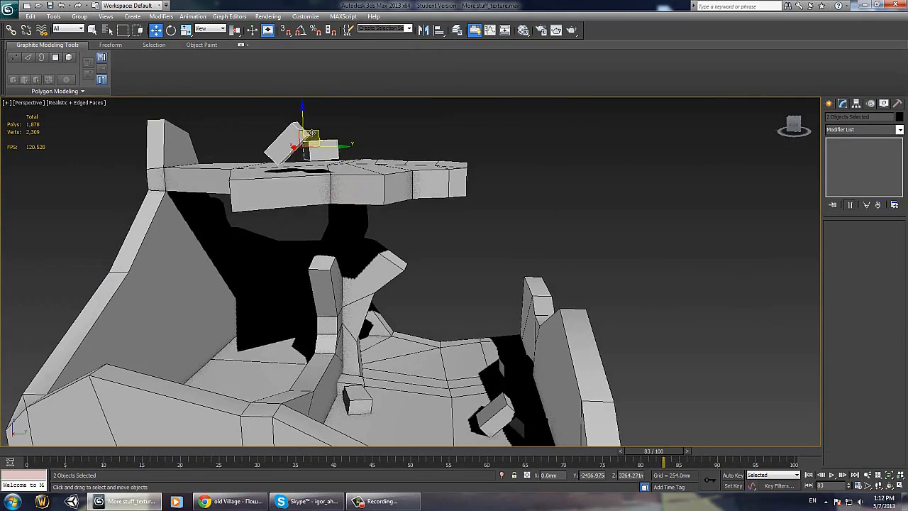
pyautogui.keyDown('alt'); pyautogui.moveTo(307, 145); pyautogui.dragTo(489, 292, button='middle'); pyautogui.keyUp('alt')
# Step: Copy one of the roof blocks to another spot nearer the roof's broken front edge
pyautogui.click(418, 265)
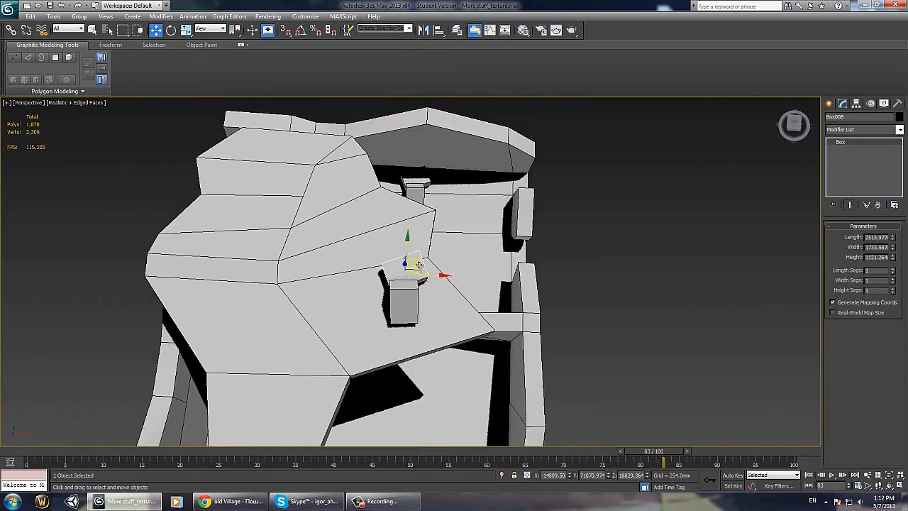
pyautogui.press('e')
pyautogui.keyDown('alt'); pyautogui.moveTo(288, 248); pyautogui.dragTo(295, 205, button='middle'); pyautogui.keyUp('alt')
pyautogui.scroll(-4, 360, 257)
pyautogui.press('w')
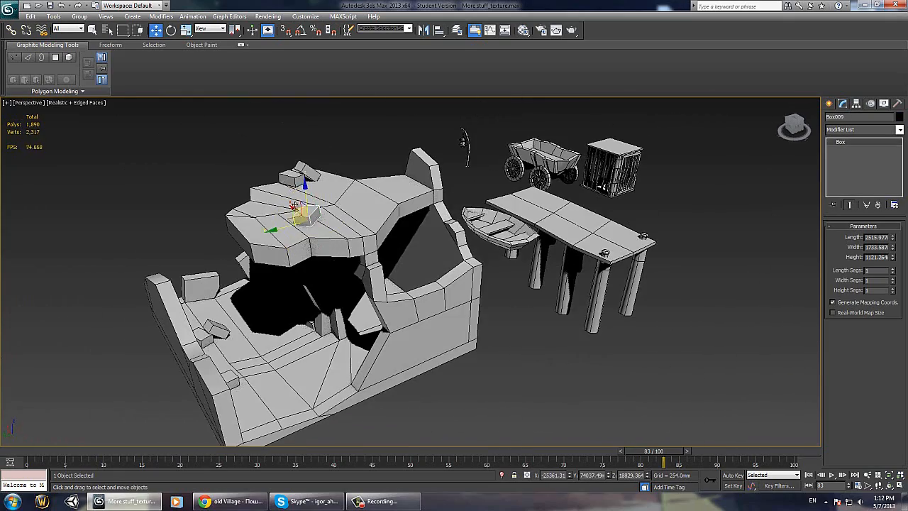
# Step: Copy the pair of leaning roof blocks down to the ground outside the building's side wall
pyautogui.keyDown('shift'); pyautogui.moveTo(291, 176); pyautogui.dragTo(402, 281); pyautogui.keyUp('shift')
pyautogui.press('Return')
pyautogui.moveTo(401, 279); pyautogui.dragTo(400, 232, button='middle')
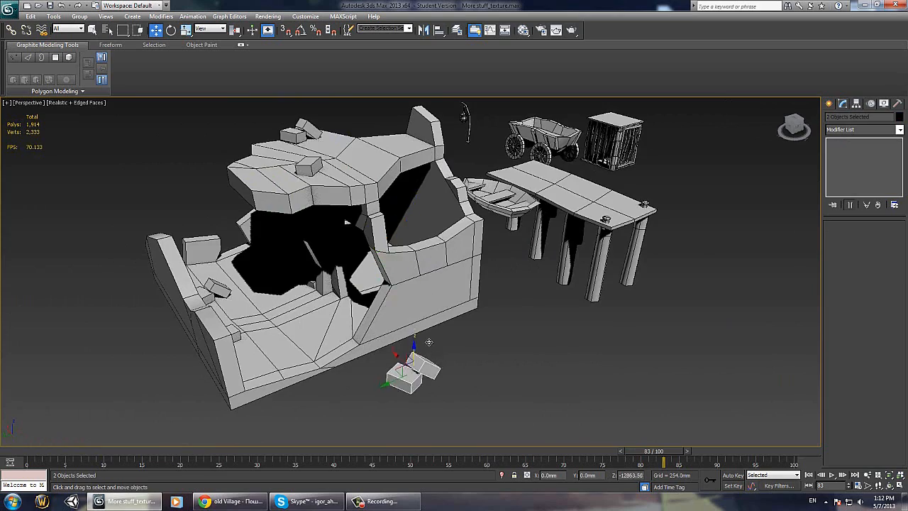
# Step: Lower the copied pair of blocks to ground level outside the side wall and place another copy of the pair beside it
pyautogui.keyDown('alt'); pyautogui.moveTo(430, 342); pyautogui.dragTo(513, 187, button='middle'); pyautogui.keyUp('alt')
pyautogui.moveTo(468, 218); pyautogui.dragTo(466, 258)
pyautogui.keyDown('alt'); pyautogui.moveTo(466, 258); pyautogui.dragTo(439, 333, button='middle'); pyautogui.keyUp('alt')
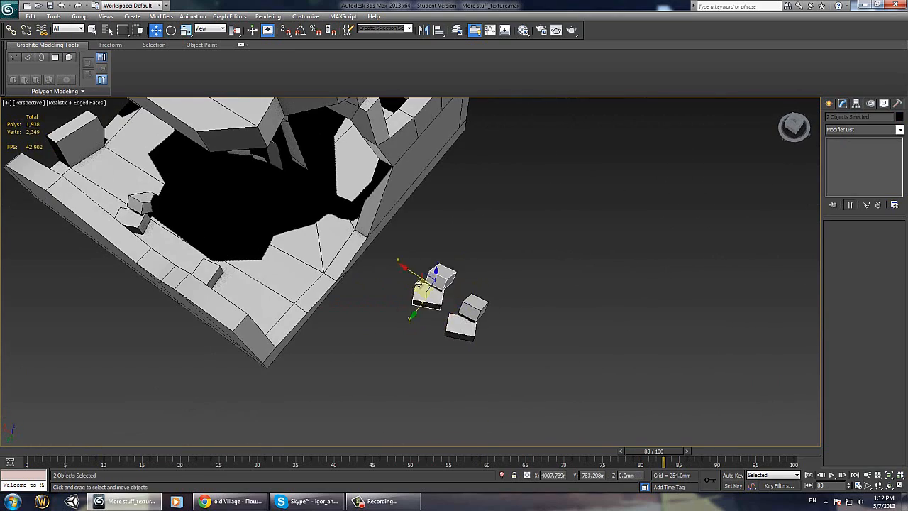
pyautogui.moveTo(420, 284); pyautogui.dragTo(449, 261)
pyautogui.moveTo(447, 326); pyautogui.dragTo(401, 305)
pyautogui.keyDown('alt'); pyautogui.moveTo(401, 305); pyautogui.dragTo(319, 274, button='middle'); pyautogui.keyUp('alt')
# Step: Select a single block of the ground pairs outside the side wall and reposition it against its neighbours
pyautogui.click(465, 293)
pyautogui.keyDown('alt'); pyautogui.moveTo(465, 298); pyautogui.dragTo(464, 314, button='middle'); pyautogui.keyUp('alt')
pyautogui.moveTo(466, 326); pyautogui.dragTo(531, 307)
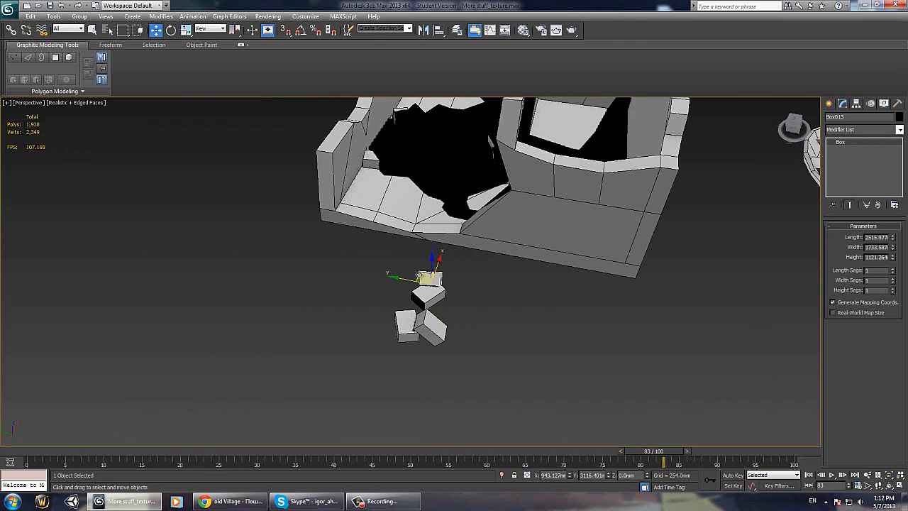
pyautogui.moveTo(418, 275)
pyautogui.keyDown('alt'); pyautogui.mouseDown(button='middle')
pyautogui.moveTo(506, 239)
pyautogui.moveTo(359, 341)
pyautogui.moveTo(395, 322)
pyautogui.moveTo(416, 343)
pyautogui.moveTo(401, 372)
pyautogui.moveTo(398, 364)
pyautogui.mouseUp(button='middle'); pyautogui.keyUp('alt')
pyautogui.click(417, 351)
pyautogui.keyDown('shift'); pyautogui.moveTo(397, 365); pyautogui.dragTo(418, 340); pyautogui.keyUp('shift')
pyautogui.click(493, 291)
# Step: Convert the lower block of the pair nearest the building to an Editable Poly
pyautogui.keyDown('alt'); pyautogui.moveTo(482, 292); pyautogui.dragTo(419, 312, button='middle'); pyautogui.keyUp('alt')
pyautogui.scroll(-4, 280, 239)
pyautogui.moveTo(280, 239); pyautogui.dragTo(406, 284, button='middle')
pyautogui.moveTo(406, 284)
pyautogui.keyDown('alt'); pyautogui.mouseDown(button='middle')
pyautogui.moveTo(404, 265)
pyautogui.moveTo(391, 280)
pyautogui.moveTo(426, 286)
pyautogui.mouseUp(button='middle'); pyautogui.keyUp('alt')
pyautogui.scroll(5, 451, 292)
pyautogui.rightClick(487, 310)
pyautogui.moveTo(568, 401)
pyautogui.click(603, 413)
pyautogui.keyDown('alt'); pyautogui.moveTo(603, 413); pyautogui.dragTo(594, 351, button='middle'); pyautogui.keyUp('alt')
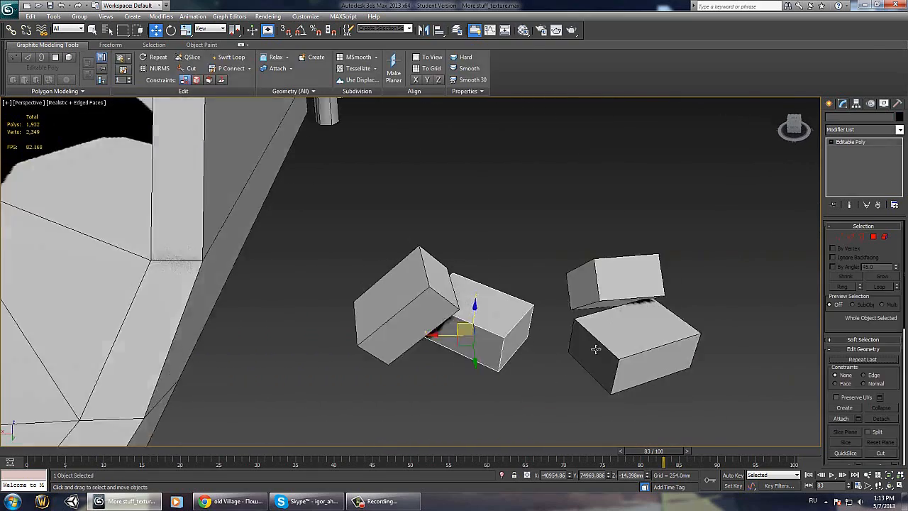
# Step: Reshape the converted block by adjusting its upper edges so it gets an irregular, tapered form
pyautogui.press('2')
pyautogui.click(497, 320)
pyautogui.keyDown('ctrl'); pyautogui.click(494, 288); pyautogui.keyUp('ctrl')
pyautogui.rightClick(492, 288)
pyautogui.click(488, 318)
pyautogui.click(521, 309)
pyautogui.keyDown('alt'); pyautogui.moveTo(521, 309); pyautogui.dragTo(418, 262, button='middle'); pyautogui.keyUp('alt')
pyautogui.press('2')
# Step: Copy the tapered block into the gap between the two ground pairs and tilt the copy
pyautogui.scroll(-3, 436, 293)
pyautogui.moveTo(391, 257)
pyautogui.keyDown('shift'); pyautogui.mouseDown()
pyautogui.moveTo(423, 246)
pyautogui.moveTo(448, 269)
pyautogui.mouseUp(); pyautogui.keyUp('shift')
pyautogui.click(464, 292)
pyautogui.press('e')
pyautogui.keyDown('alt'); pyautogui.moveTo(441, 252); pyautogui.dragTo(444, 268, button='middle'); pyautogui.keyUp('alt')
pyautogui.keyDown('alt'); pyautogui.moveTo(387, 276); pyautogui.dragTo(411, 272, button='middle'); pyautogui.keyUp('alt')
pyautogui.moveTo(428, 273); pyautogui.dragTo(440, 339)
pyautogui.press('w')
# Step: Rotate the copied tapered block further so it rests across the neighbouring blocks of the pile
pyautogui.keyDown('alt'); pyautogui.moveTo(434, 312); pyautogui.dragTo(460, 248, button='middle'); pyautogui.keyUp('alt')
pyautogui.press('e')
pyautogui.moveTo(487, 221); pyautogui.dragTo(448, 206)
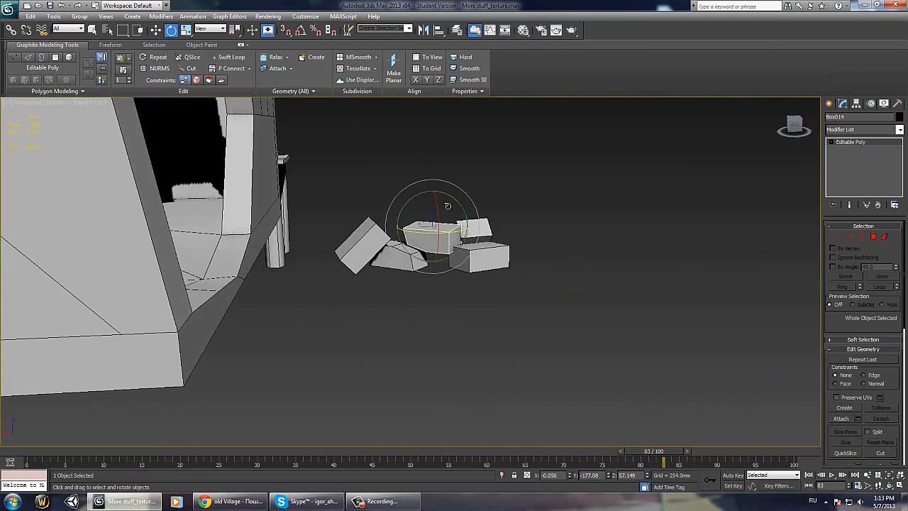
pyautogui.keyDown('alt'); pyautogui.moveTo(451, 198); pyautogui.dragTo(412, 213, button='middle'); pyautogui.keyUp('alt')
pyautogui.moveTo(411, 213); pyautogui.dragTo(416, 204)
pyautogui.keyDown('alt'); pyautogui.moveTo(416, 205); pyautogui.dragTo(495, 176, button='middle'); pyautogui.keyUp('alt')
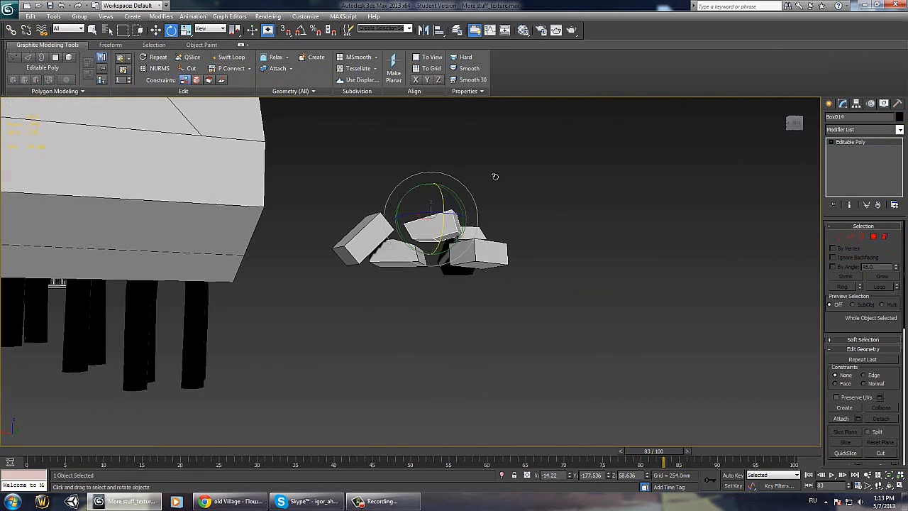
pyautogui.keyDown('alt'); pyautogui.moveTo(431, 193); pyautogui.dragTo(454, 173, button='middle'); pyautogui.keyUp('alt')
# Step: Select the five blocks of the ground pile and move them together closer to the building's side wall
pyautogui.press('e')
pyautogui.keyDown('alt'); pyautogui.moveTo(436, 222); pyautogui.dragTo(497, 355, button='middle'); pyautogui.keyUp('alt')
pyautogui.scroll(-6, 436, 227)
pyautogui.click(517, 294)
pyautogui.scroll(3, 488, 338)
pyautogui.moveTo(497, 356); pyautogui.dragTo(418, 278)
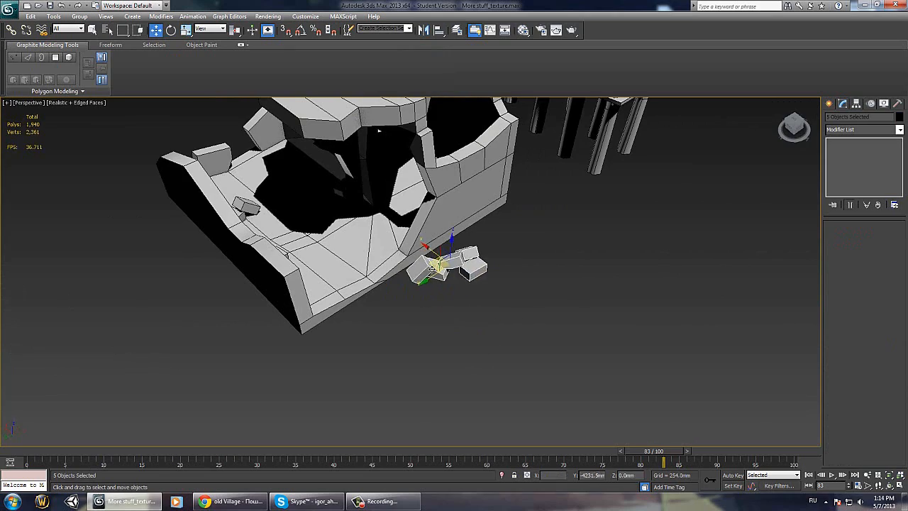
# Step: Copy the block lying inside the low wall to the ground on the wall's outer side
pyautogui.scroll(-6, 432, 269)
pyautogui.keyDown('alt'); pyautogui.moveTo(433, 269); pyautogui.dragTo(355, 334, button='middle'); pyautogui.keyUp('alt')
pyautogui.click(508, 306)
pyautogui.scroll(5, 469, 369)
pyautogui.click(319, 316)
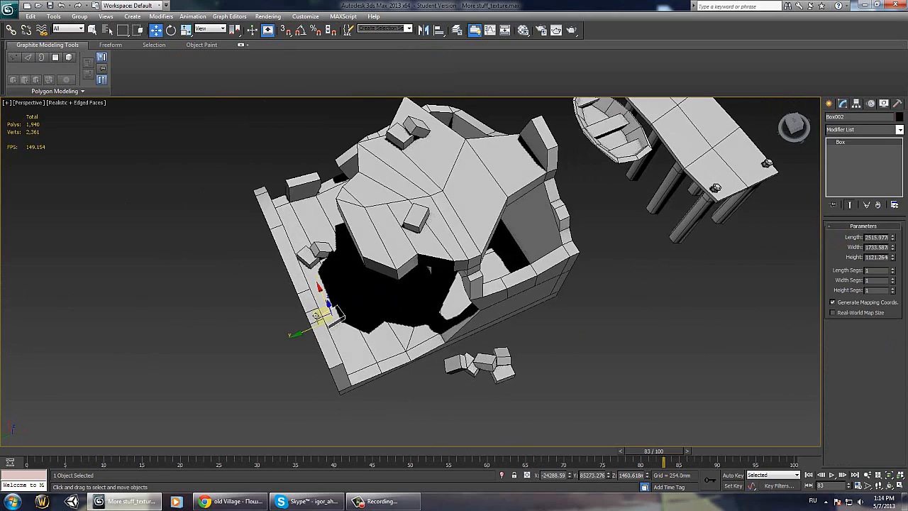
pyautogui.keyDown('shift'); pyautogui.moveTo(317, 316); pyautogui.dragTo(272, 307); pyautogui.keyUp('shift')
pyautogui.press('Return')
# Step: Rotate the block outside the low wall and adjust its position on the ground
pyautogui.keyDown('alt'); pyautogui.moveTo(271, 344); pyautogui.dragTo(295, 288, button='middle'); pyautogui.keyUp('alt')
pyautogui.press('e')
pyautogui.moveTo(303, 324); pyautogui.dragTo(336, 317)
pyautogui.keyDown('alt'); pyautogui.moveTo(336, 317); pyautogui.dragTo(429, 280, button='middle'); pyautogui.keyUp('alt')
pyautogui.press('w')
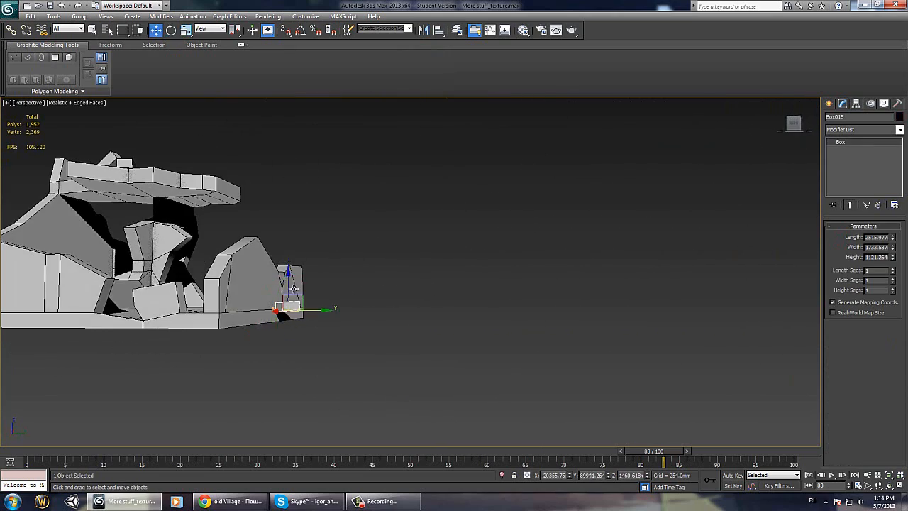
pyautogui.moveTo(319, 303)
pyautogui.keyDown('alt'); pyautogui.mouseDown(button='middle')
pyautogui.moveTo(237, 314)
pyautogui.moveTo(312, 312)
pyautogui.moveTo(282, 337)
pyautogui.mouseUp(button='middle'); pyautogui.keyUp('alt')
pyautogui.press('w')
# Step: Copy the block outside the low wall to a second spot farther along the same wall
pyautogui.press('Return')
pyautogui.moveTo(284, 334)
pyautogui.keyDown('shift'); pyautogui.mouseDown()
pyautogui.moveTo(189, 365)
pyautogui.moveTo(256, 322)
pyautogui.mouseUp(); pyautogui.keyUp('shift')
pyautogui.press('e')
pyautogui.moveTo(256, 323)
pyautogui.keyDown('alt'); pyautogui.mouseDown(button='middle')
pyautogui.moveTo(328, 320)
pyautogui.moveTo(486, 370)
pyautogui.moveTo(213, 292)
pyautogui.mouseUp(button='middle'); pyautogui.keyUp('alt')
pyautogui.click(487, 370)
# Step: Copy a block onto the roof's corner beside the upright wall fragment and turn it to a different angle
pyautogui.keyDown('alt'); pyautogui.moveTo(387, 284); pyautogui.dragTo(422, 344, button='middle'); pyautogui.keyUp('alt')
pyautogui.click(382, 257)
pyautogui.moveTo(382, 265); pyautogui.dragTo(328, 209, button='middle')
pyautogui.press('w')
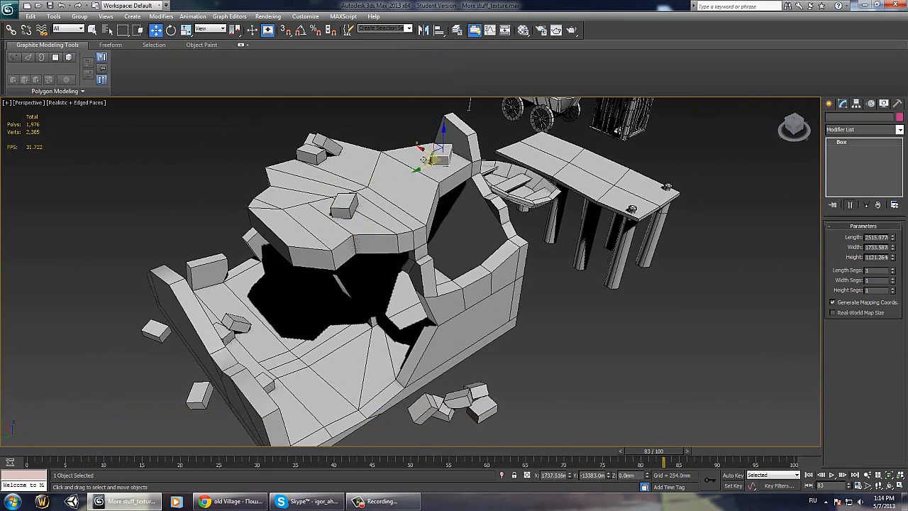
pyautogui.keyDown('shift'); pyautogui.moveTo(423, 159); pyautogui.dragTo(430, 158); pyautogui.keyUp('shift')
pyautogui.press('Return')
pyautogui.press('e')
pyautogui.keyDown('alt'); pyautogui.moveTo(458, 164); pyautogui.dragTo(407, 158, button='middle'); pyautogui.keyUp('alt')
# Step: Copy the roof corner block down to the ground outside the tall end wall and rotate it to lean against the wall
pyautogui.scroll(-3, 407, 158)
pyautogui.moveTo(407, 158)
pyautogui.mouseDown(button='middle')
pyautogui.moveTo(385, 158)
pyautogui.moveTo(415, 190)
pyautogui.mouseUp(button='middle')
pyautogui.press('w')
pyautogui.keyDown('shift'); pyautogui.moveTo(416, 187); pyautogui.dragTo(437, 301); pyautogui.keyUp('shift')
pyautogui.press('Return')
pyautogui.keyDown('alt'); pyautogui.moveTo(436, 302); pyautogui.dragTo(314, 237, button='middle'); pyautogui.keyUp('alt')
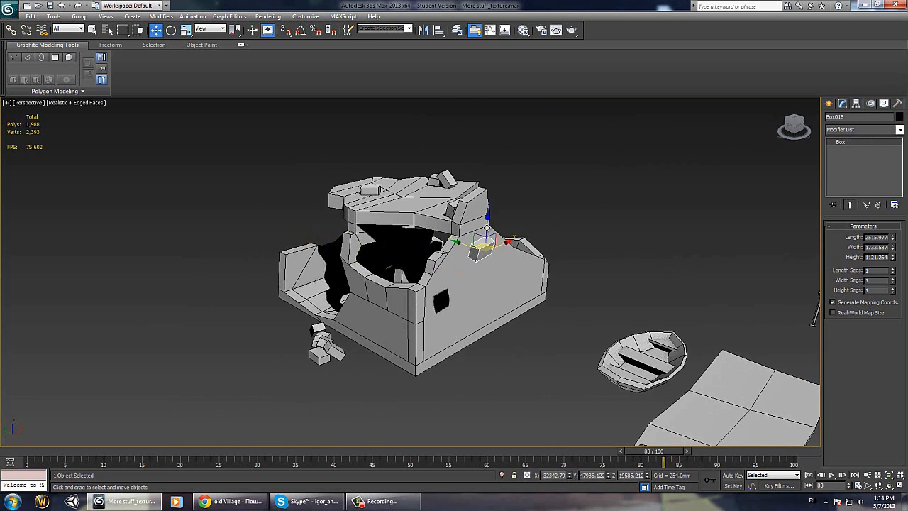
pyautogui.moveTo(487, 228); pyautogui.dragTo(488, 326)
pyautogui.keyDown('alt'); pyautogui.moveTo(488, 326); pyautogui.dragTo(554, 266, button='middle'); pyautogui.keyUp('alt')
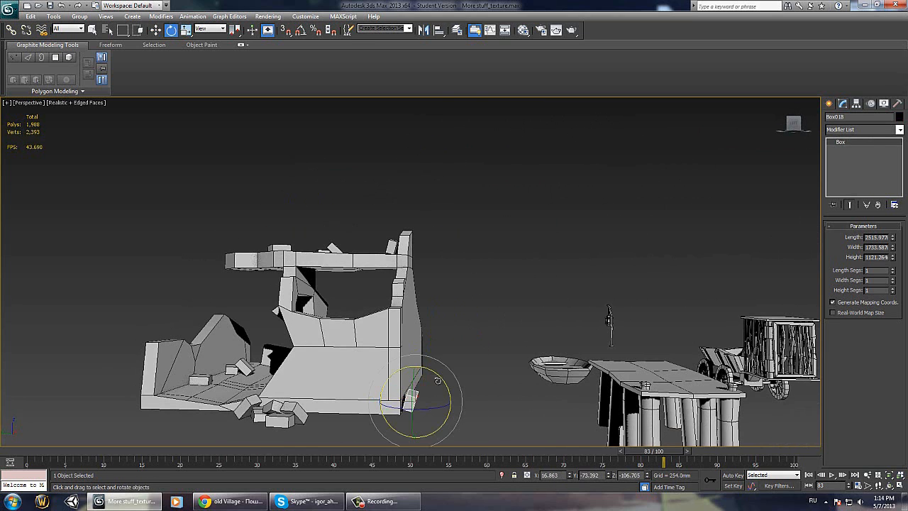
pyautogui.keyDown('alt'); pyautogui.moveTo(438, 381); pyautogui.dragTo(413, 348, button='middle'); pyautogui.keyUp('alt')
# Step: Copy the leaning block farther along the foot of the tall end wall and rotate the copy
pyautogui.keyDown('alt'); pyautogui.moveTo(400, 386); pyautogui.dragTo(435, 393, button='middle'); pyautogui.keyUp('alt')
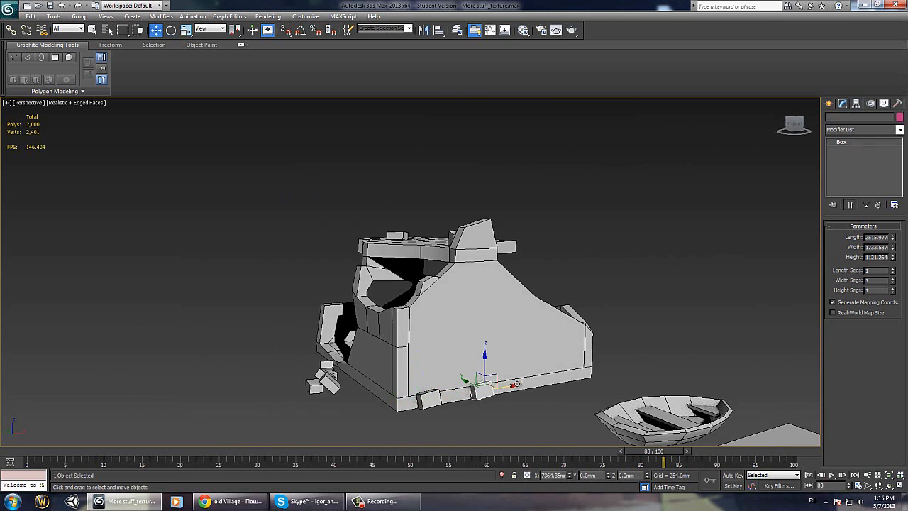
pyautogui.press('e')
pyautogui.keyDown('alt'); pyautogui.moveTo(541, 316); pyautogui.dragTo(504, 373, button='middle'); pyautogui.keyUp('alt')
# Step: Copy several blocks from the side wall pile to the ground next to the blocks at the tall end wall
pyautogui.press('w')
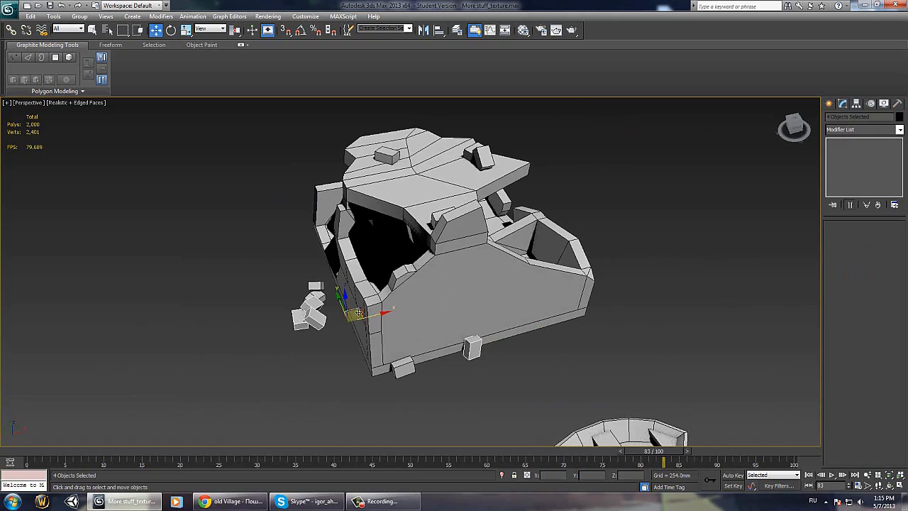
pyautogui.keyDown('shift'); pyautogui.moveTo(319, 304); pyautogui.dragTo(528, 372); pyautogui.keyUp('shift')
pyautogui.press('Return')
pyautogui.moveTo(527, 372)
pyautogui.keyDown('alt'); pyautogui.mouseDown(button='middle')
pyautogui.moveTo(525, 341)
pyautogui.moveTo(476, 372)
pyautogui.moveTo(688, 302)
pyautogui.moveTo(575, 326)
pyautogui.moveTo(539, 361)
pyautogui.moveTo(511, 360)
pyautogui.mouseUp(button='middle'); pyautogui.keyUp('alt')
# Step: Copy one of the end wall blocks to a spot on the ground farther away from the building
pyautogui.click(516, 352)
pyautogui.click(542, 360)
pyautogui.click(574, 351)
pyautogui.keyDown('shift'); pyautogui.moveTo(497, 319); pyautogui.dragTo(513, 410); pyautogui.keyUp('shift')
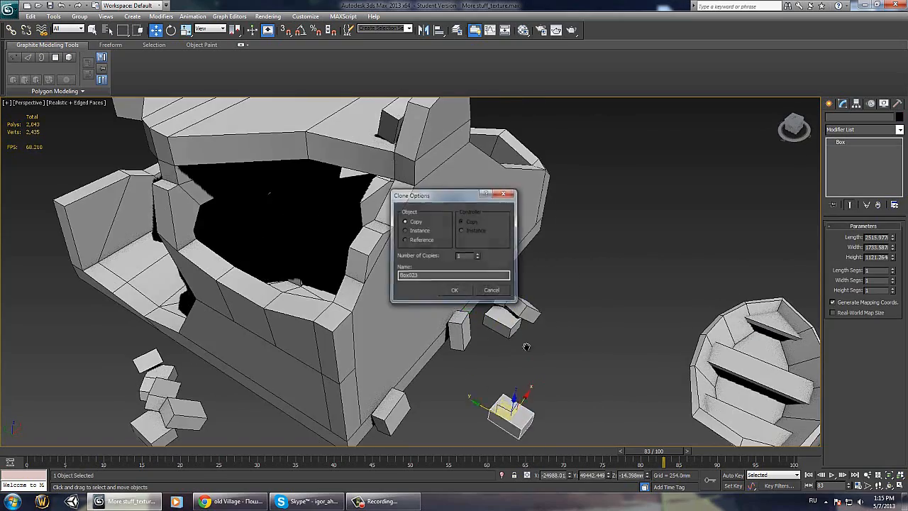
pyautogui.click(454, 289)
pyautogui.moveTo(517, 416); pyautogui.dragTo(481, 357, button='middle')
# Step: Tilt the outlying block and lower it slightly toward ground level
pyautogui.press('e')
pyautogui.moveTo(489, 344); pyautogui.dragTo(507, 383)
pyautogui.moveTo(508, 390)
pyautogui.keyDown('alt'); pyautogui.mouseDown(button='middle')
pyautogui.moveTo(555, 356)
pyautogui.moveTo(493, 327)
pyautogui.mouseUp(button='middle'); pyautogui.keyUp('alt')
pyautogui.scroll(-3, 554, 361)
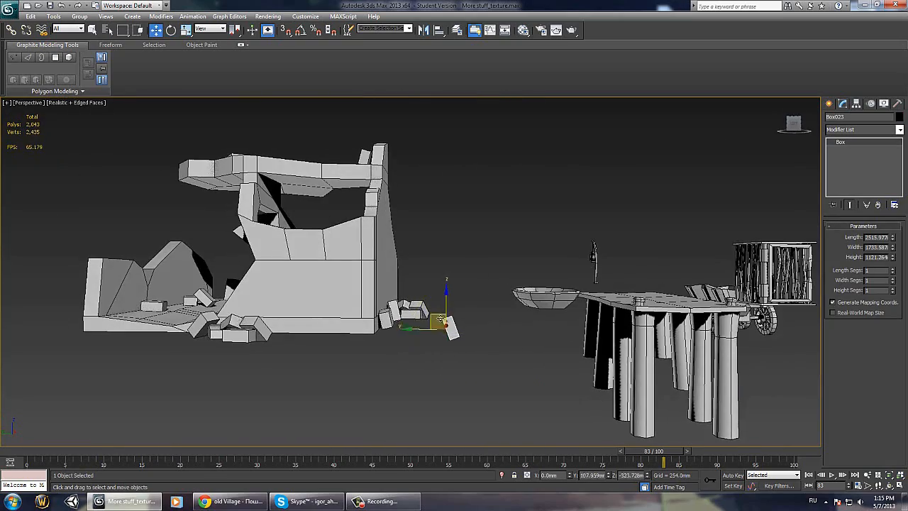
pyautogui.moveTo(441, 318); pyautogui.dragTo(439, 323)
# Step: Copy the two blocks inside the building to the ground outside the remaining low wall
pyautogui.scroll(-4, 444, 305)
pyautogui.keyDown('alt'); pyautogui.moveTo(444, 284); pyautogui.dragTo(410, 260, button='middle'); pyautogui.keyUp('alt')
pyautogui.click(502, 318)
pyautogui.scroll(3, 414, 269)
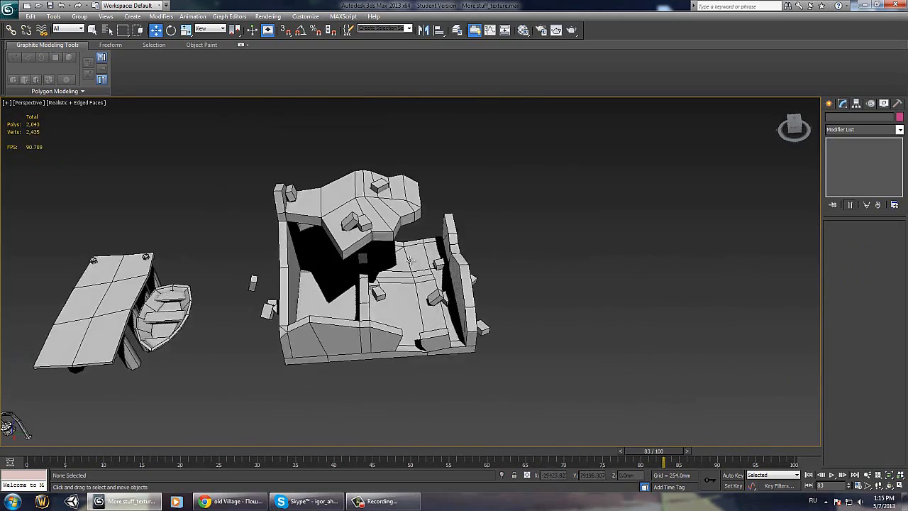
pyautogui.click(379, 292)
pyautogui.keyDown('ctrl'); pyautogui.click(363, 259); pyautogui.keyUp('ctrl')
pyautogui.keyDown('shift'); pyautogui.moveTo(385, 296); pyautogui.dragTo(331, 373); pyautogui.keyUp('shift')
pyautogui.click(455, 290)
pyautogui.keyDown('alt'); pyautogui.moveTo(386, 388); pyautogui.dragTo(378, 347, button='middle'); pyautogui.keyUp('alt')
# Step: Rotate the two copied blocks about 50 degrees around the vertical axis and lower them at the wall's foot
pyautogui.press('e')
pyautogui.moveTo(345, 381); pyautogui.dragTo(388, 356)
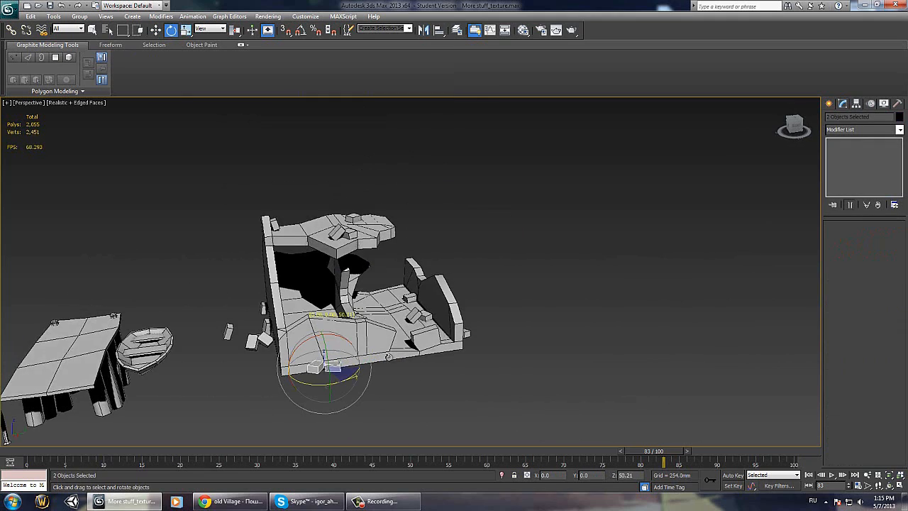
pyautogui.scroll(4, 341, 344)
pyautogui.keyDown('alt'); pyautogui.moveTo(295, 397); pyautogui.dragTo(323, 361, button='middle'); pyautogui.keyUp('alt')
pyautogui.press('w')
pyautogui.moveTo(318, 375); pyautogui.dragTo(321, 396)
pyautogui.hotkey('ctrl', 'z')
pyautogui.keyDown('alt'); pyautogui.moveTo(321, 396); pyautogui.dragTo(359, 405, button='middle'); pyautogui.keyUp('alt')
pyautogui.moveTo(318, 398); pyautogui.dragTo(318, 404)
# Step: Attach the scattered stone blocks on, inside and around the ruin to the building's Editable Poly
pyautogui.scroll(-3, 318, 403)
pyautogui.keyDown('alt'); pyautogui.moveTo(454, 348); pyautogui.dragTo(362, 376, button='middle'); pyautogui.keyUp('alt')
pyautogui.click(359, 377)
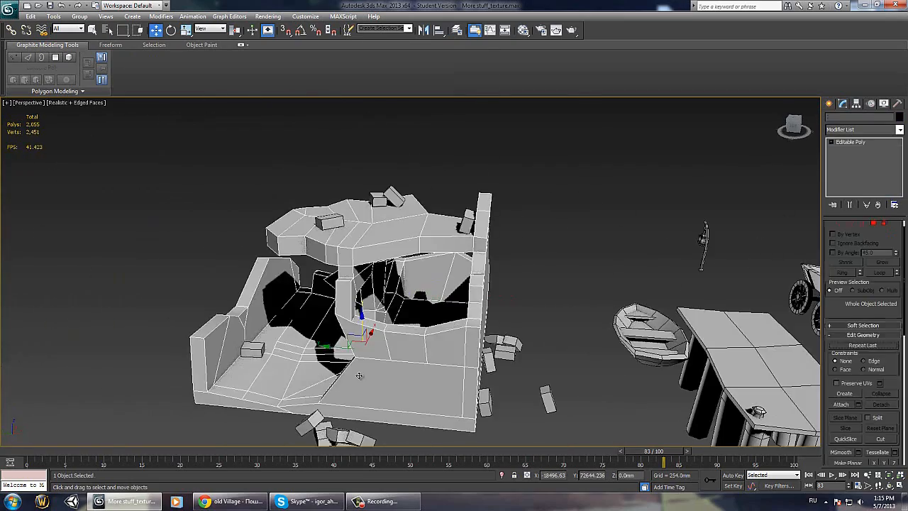
pyautogui.scroll(-4, 359, 376)
pyautogui.click(240, 333)
pyautogui.keyDown('alt'); pyautogui.moveTo(276, 305); pyautogui.dragTo(232, 297, button='middle'); pyautogui.keyUp('alt')
pyautogui.scroll(2, 232, 298)
pyautogui.click(454, 291)
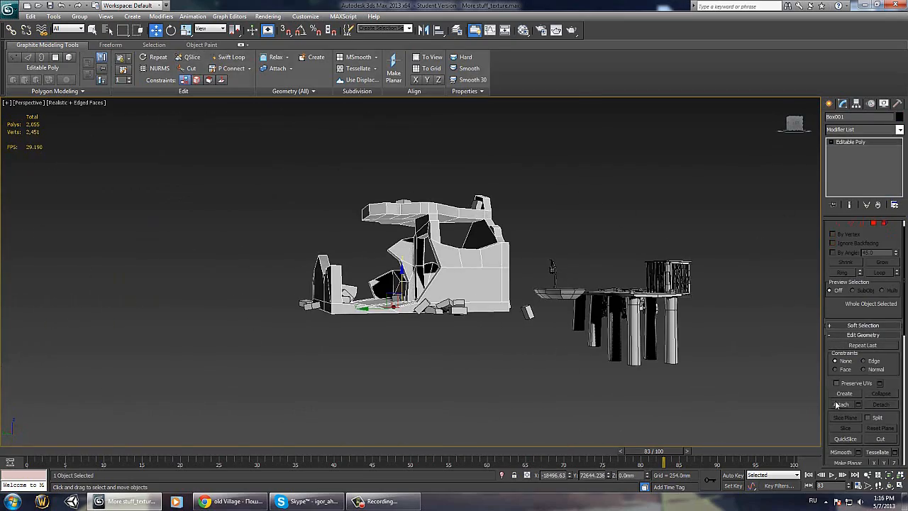
pyautogui.keyDown('alt'); pyautogui.moveTo(531, 317); pyautogui.dragTo(560, 319, button='middle'); pyautogui.keyUp('alt')
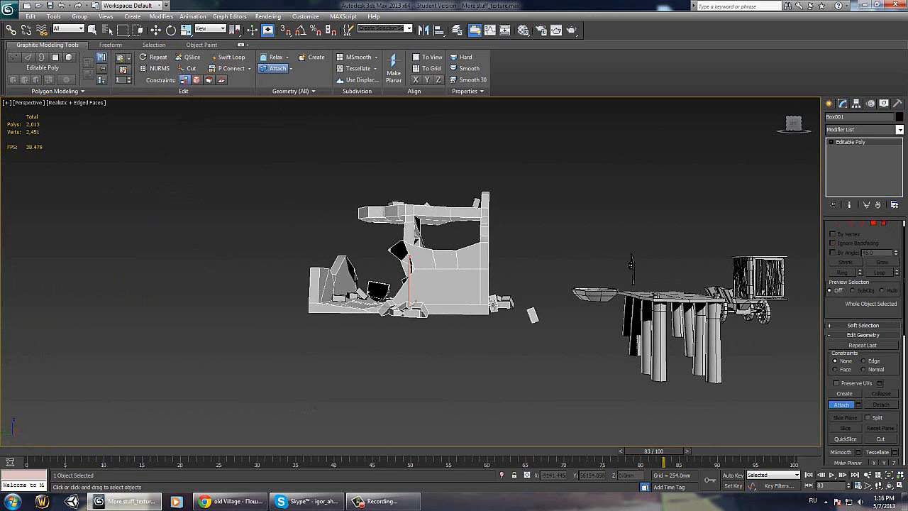
pyautogui.keyDown('alt'); pyautogui.moveTo(368, 298); pyautogui.dragTo(316, 266, button='middle'); pyautogui.keyUp('alt')
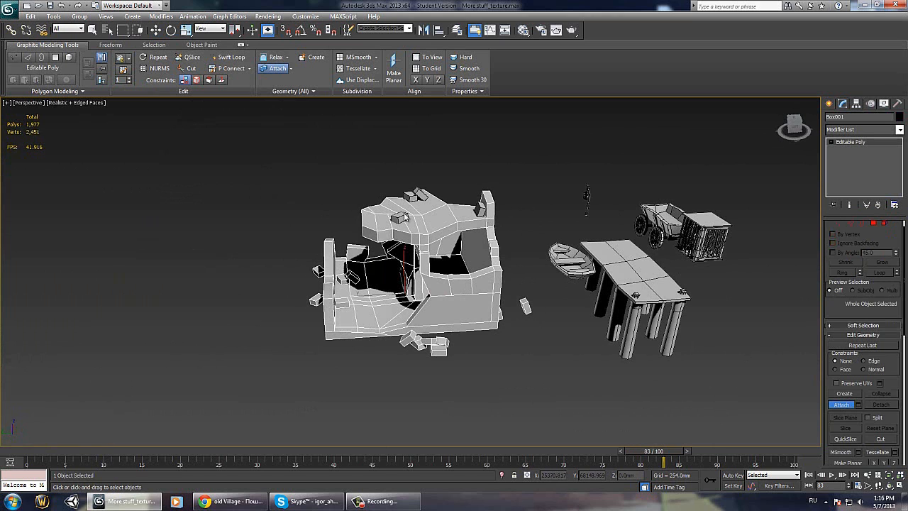
pyautogui.keyDown('alt'); pyautogui.moveTo(483, 333); pyautogui.dragTo(360, 349, button='middle'); pyautogui.keyUp('alt')
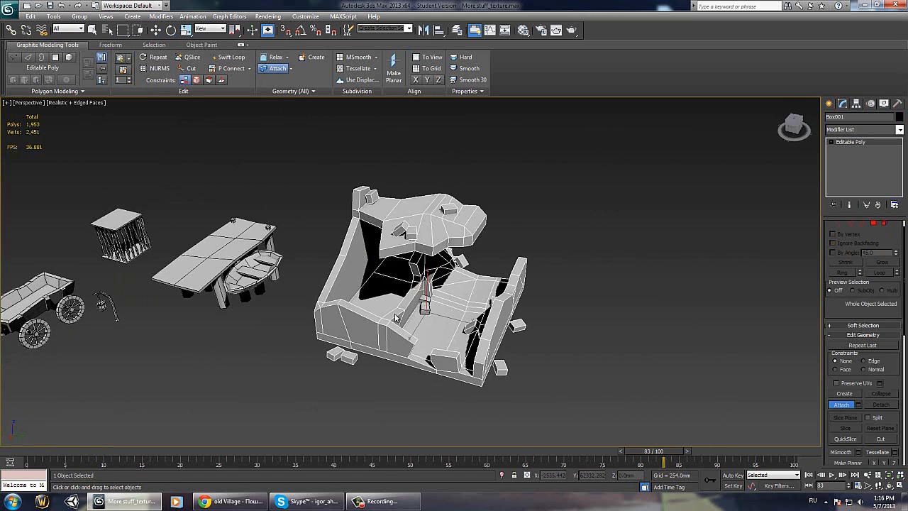
# Step: Test the attached pieces by moving the building upward, and undo the move
pyautogui.keyDown('alt'); pyautogui.moveTo(396, 318); pyautogui.dragTo(426, 327, button='middle'); pyautogui.keyUp('alt')
pyautogui.press('w')
pyautogui.moveTo(435, 325); pyautogui.dragTo(442, 190)
pyautogui.hotkey('ctrl', 'z')
pyautogui.keyDown('alt'); pyautogui.moveTo(603, 354); pyautogui.dragTo(497, 347, button='middle'); pyautogui.keyUp('alt')
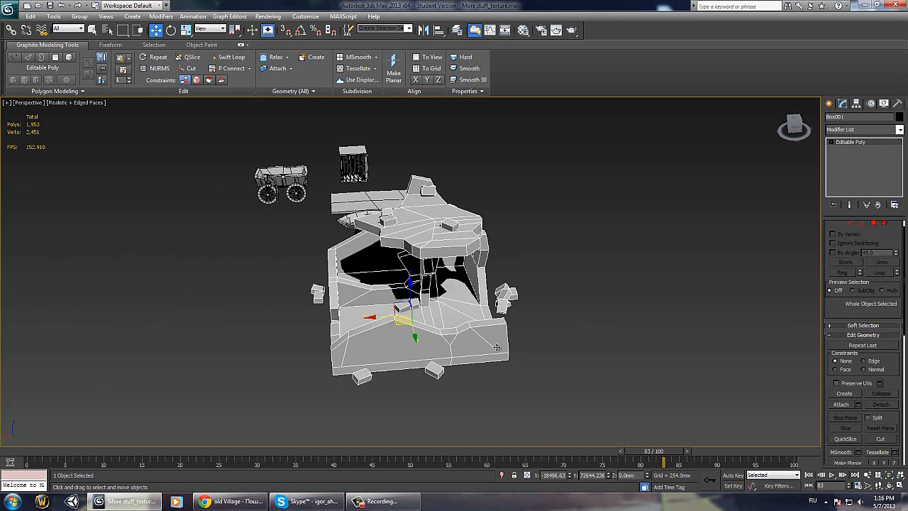
# Step: Draw a box about 1837 × 1219 × 926 mm on the ground outside the low wall and convert it to an Editable Poly
pyautogui.click(582, 316)
pyautogui.click(830, 105)
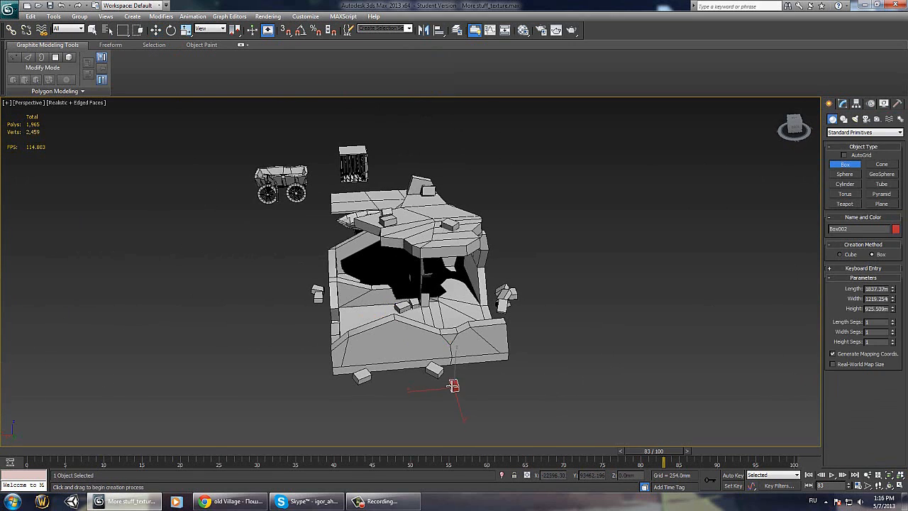
pyautogui.rightClick(454, 386)
pyautogui.rightClick(457, 384)
pyautogui.moveTo(538, 471)
pyautogui.click(572, 447)
pyautogui.moveTo(516, 365); pyautogui.dragTo(475, 331, button='middle')
pyautogui.scroll(5, 474, 331)
# Step: Shift the new red box's upper edges inward to slope its sides
pyautogui.press('2')
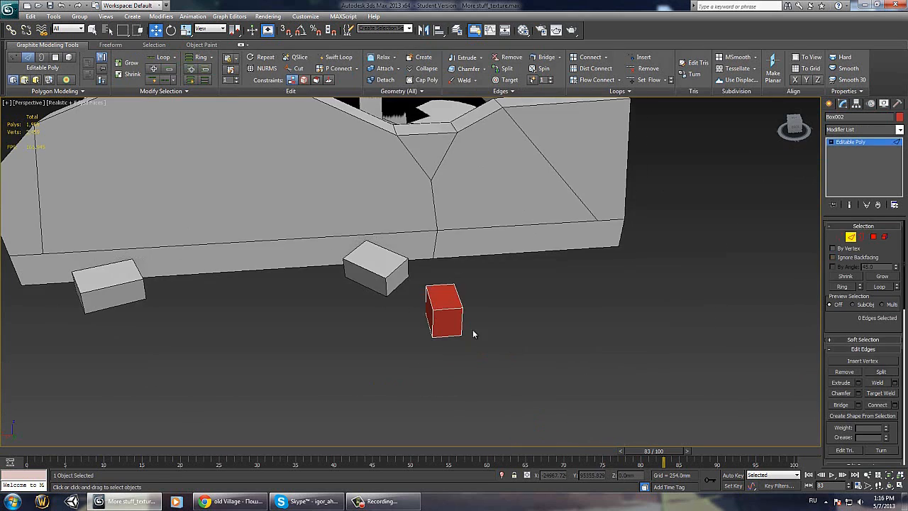
pyautogui.click(446, 300)
pyautogui.keyDown('alt'); pyautogui.moveTo(440, 305); pyautogui.dragTo(448, 332, button='middle'); pyautogui.keyUp('alt')
pyautogui.click(408, 301)
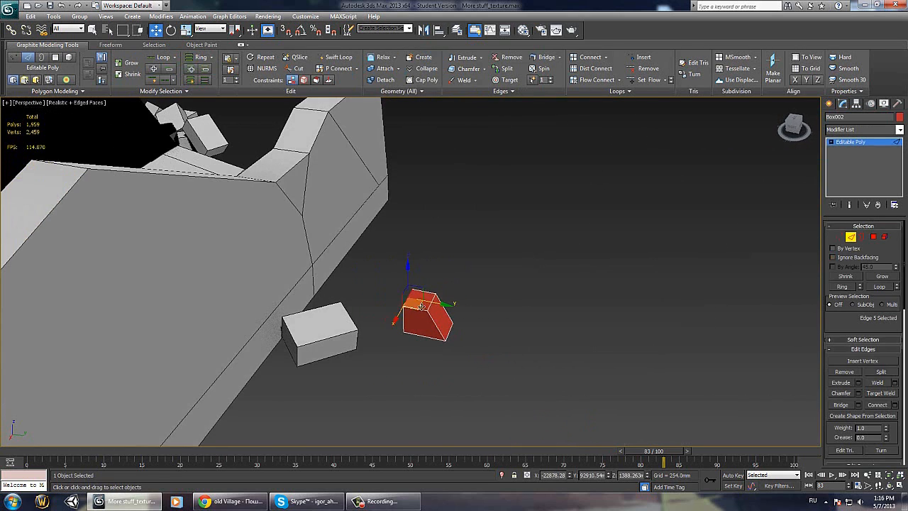
pyautogui.moveTo(424, 306); pyautogui.dragTo(440, 308)
# Step: Shrink the red box's top face and lower it to form a flat, truncated pyramid stone
pyautogui.press('4')
pyautogui.click(427, 301)
pyautogui.press('r')
pyautogui.moveTo(440, 308)
pyautogui.keyDown('alt'); pyautogui.mouseDown(button='middle')
pyautogui.moveTo(394, 297)
pyautogui.moveTo(450, 310)
pyautogui.mouseUp(button='middle'); pyautogui.keyUp('alt')
pyautogui.press('w')
pyautogui.moveTo(426, 276); pyautogui.dragTo(428, 291)
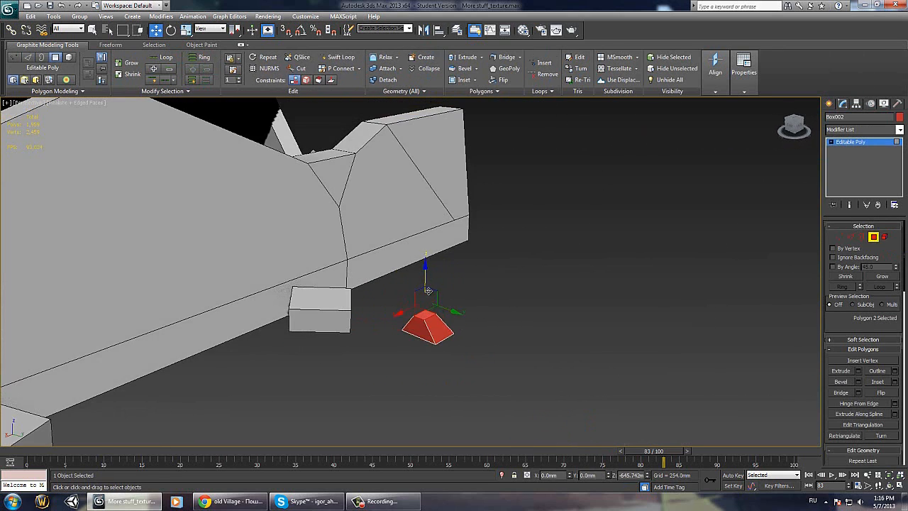
# Step: Connect two opposite lower edges of the red stone with 1 segment, pinch 0 and slide 0
pyautogui.keyDown('alt'); pyautogui.moveTo(428, 294); pyautogui.dragTo(441, 291, button='middle'); pyautogui.keyUp('alt')
pyautogui.press('2')
pyautogui.click(426, 339)
pyautogui.keyDown('alt'); pyautogui.moveTo(428, 336); pyautogui.dragTo(452, 284, button='middle'); pyautogui.keyUp('alt')
pyautogui.keyDown('ctrl'); pyautogui.click(426, 348); pyautogui.keyUp('ctrl')
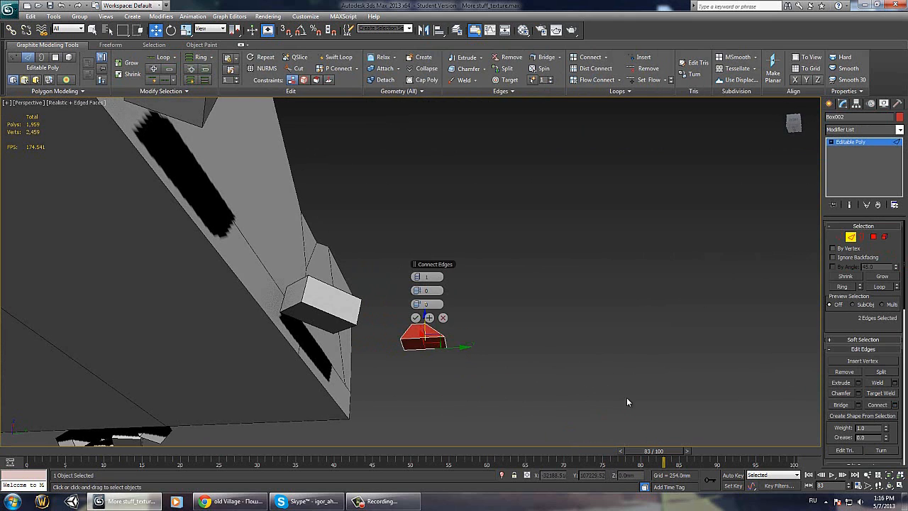
pyautogui.keyDown('alt'); pyautogui.moveTo(423, 324); pyautogui.dragTo(374, 387, button='middle'); pyautogui.keyUp('alt')
# Step: Select the new base vertices together with the top face's vertices and connect them with edges across the stone's sloped sides
pyautogui.press('1')
pyautogui.moveTo(394, 375); pyautogui.dragTo(421, 358)
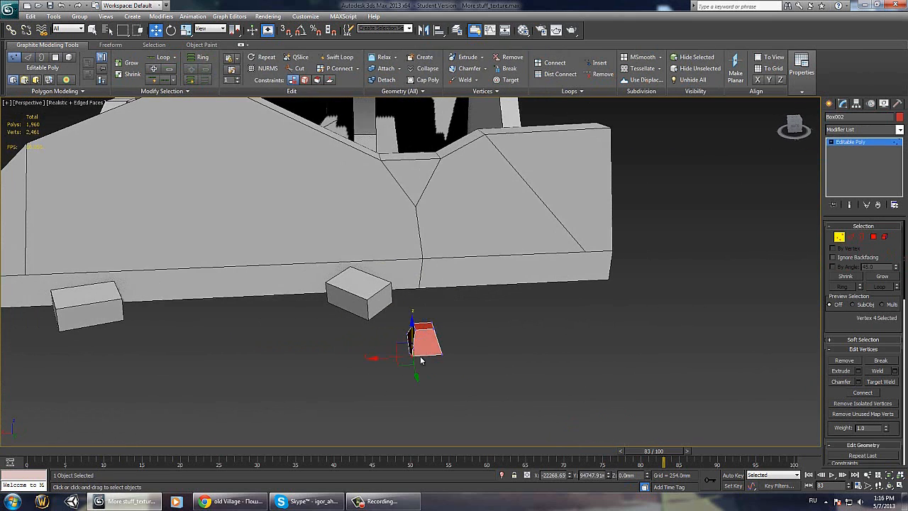
pyautogui.keyDown('alt'); pyautogui.moveTo(422, 359); pyautogui.dragTo(389, 339, button='middle'); pyautogui.keyUp('alt')
pyautogui.keyDown('ctrl'); pyautogui.click(435, 344); pyautogui.keyUp('ctrl')
pyautogui.rightClick(434, 345)
pyautogui.click(414, 376)
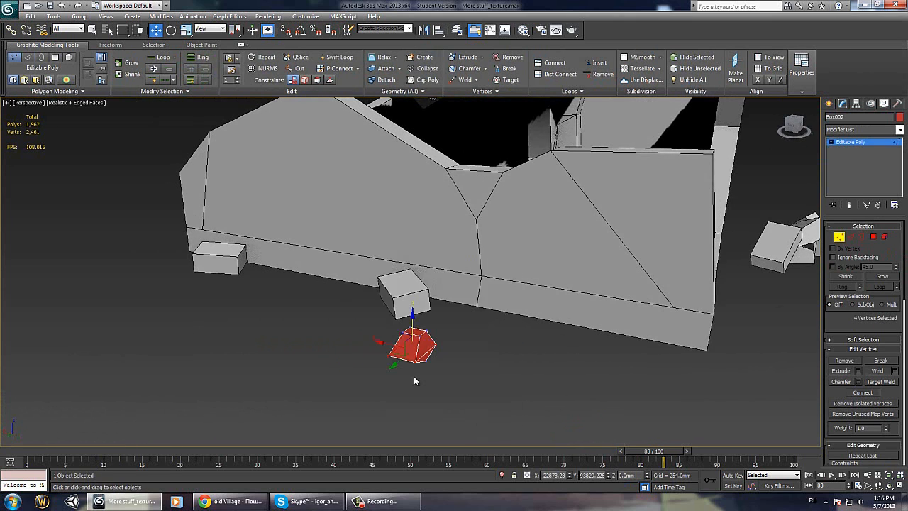
# Step: Scale two opposite base vertices of the red stone apart to make its outline more irregular, and check the shape beside the building
pyautogui.click(427, 362)
pyautogui.keyDown('alt'); pyautogui.moveTo(428, 365); pyautogui.dragTo(462, 354, button='middle'); pyautogui.keyUp('alt')
pyautogui.keyDown('ctrl'); pyautogui.click(391, 363); pyautogui.keyUp('ctrl')
pyautogui.press('r')
pyautogui.keyDown('alt'); pyautogui.moveTo(392, 365); pyautogui.dragTo(495, 369, button='middle'); pyautogui.keyUp('alt')
pyautogui.moveTo(423, 328); pyautogui.dragTo(425, 328)
pyautogui.keyDown('alt'); pyautogui.moveTo(433, 329); pyautogui.dragTo(448, 360, button='middle'); pyautogui.keyUp('alt')
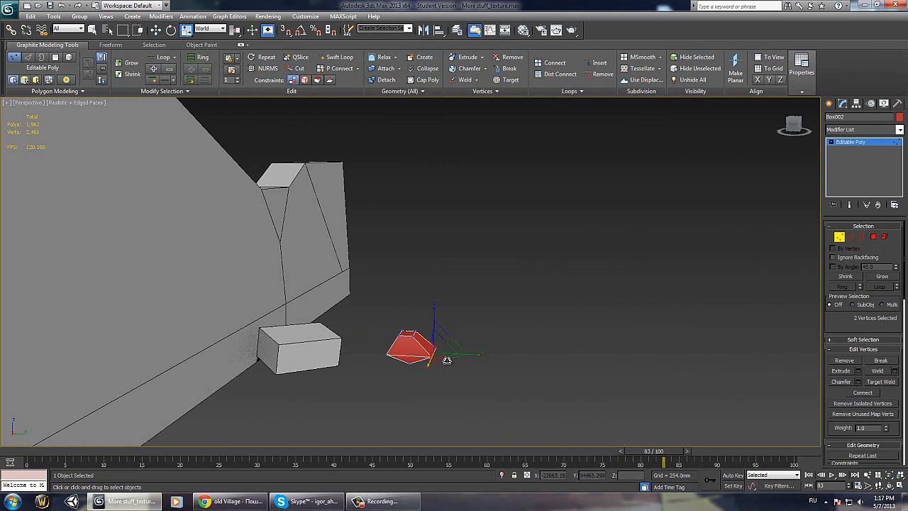
pyautogui.scroll(-6, 456, 352)
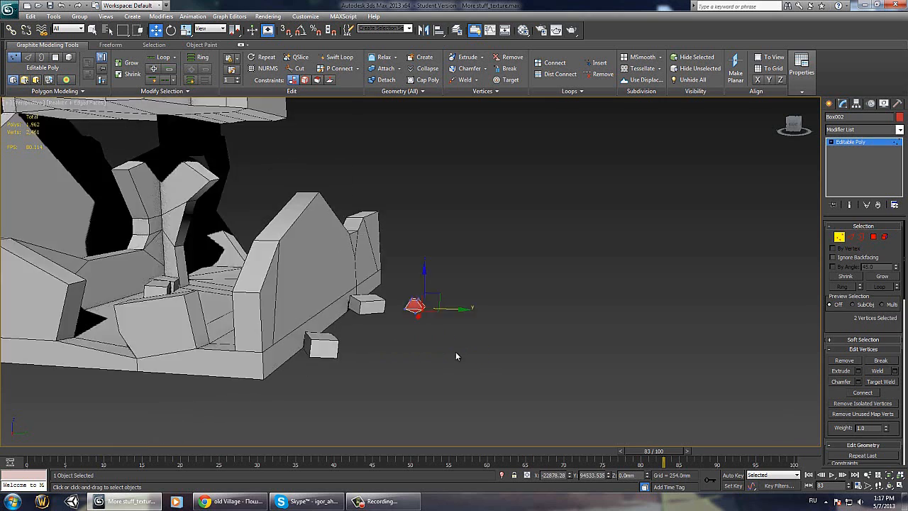
pyautogui.scroll(5, 461, 352)
pyautogui.keyDown('alt'); pyautogui.moveTo(455, 362); pyautogui.dragTo(485, 251, button='middle'); pyautogui.keyUp('alt')
pyautogui.scroll(4, 476, 363)
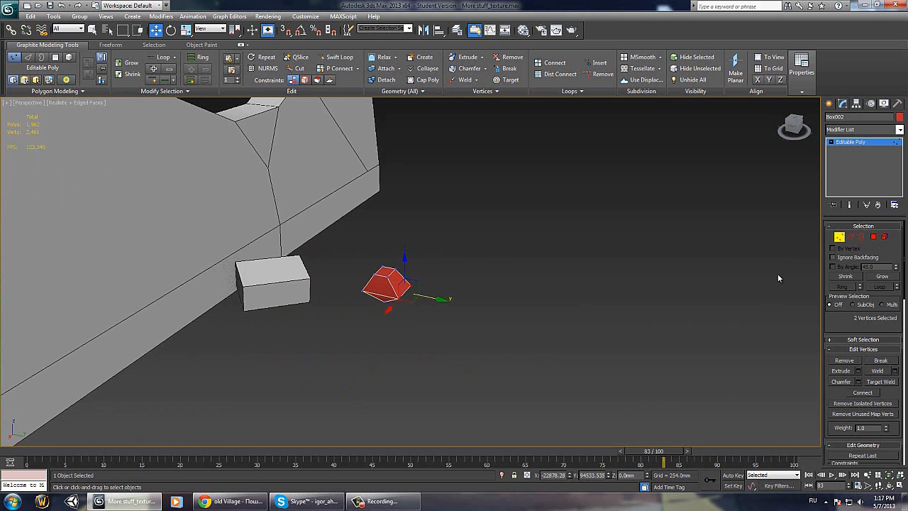
# Step: Set the small stone's object colour to black and assign it the grey material used by the surrounding rubble
pyautogui.click(839, 238)
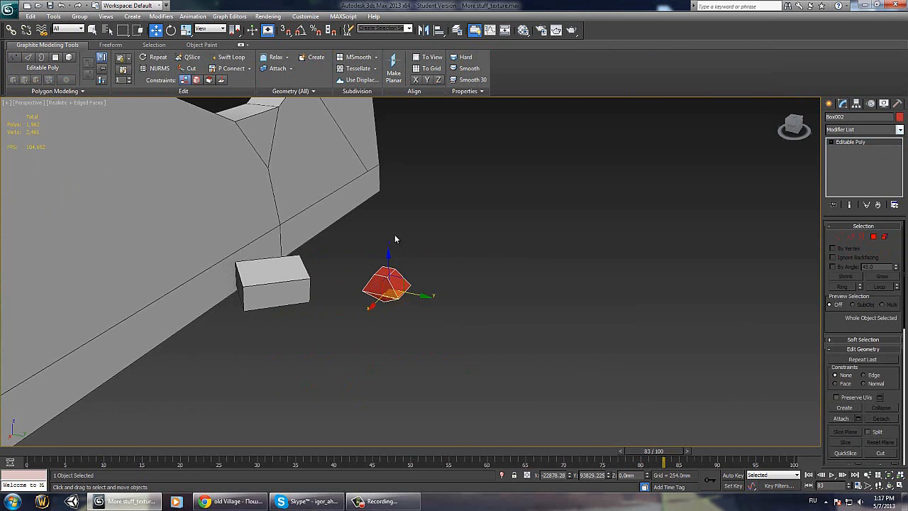
pyautogui.click(900, 117)
pyautogui.click(505, 303)
pyautogui.press('m')
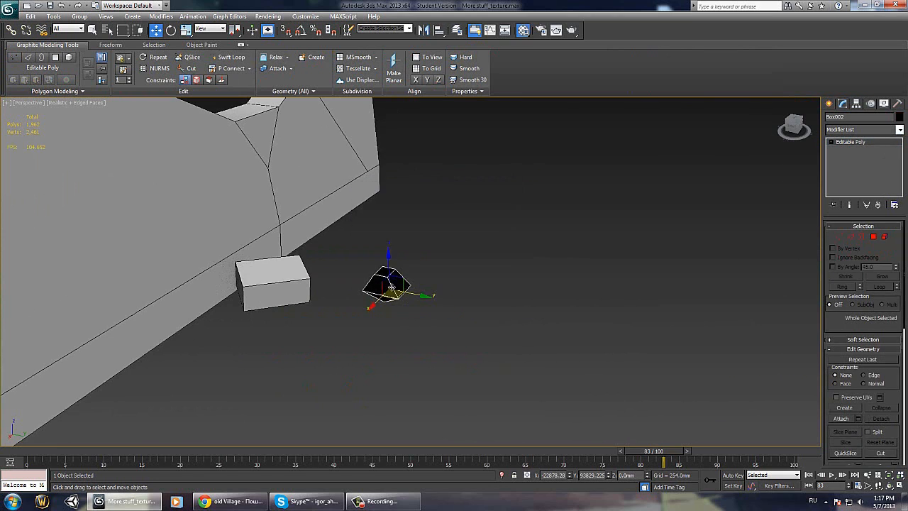
pyautogui.click(824, 56)
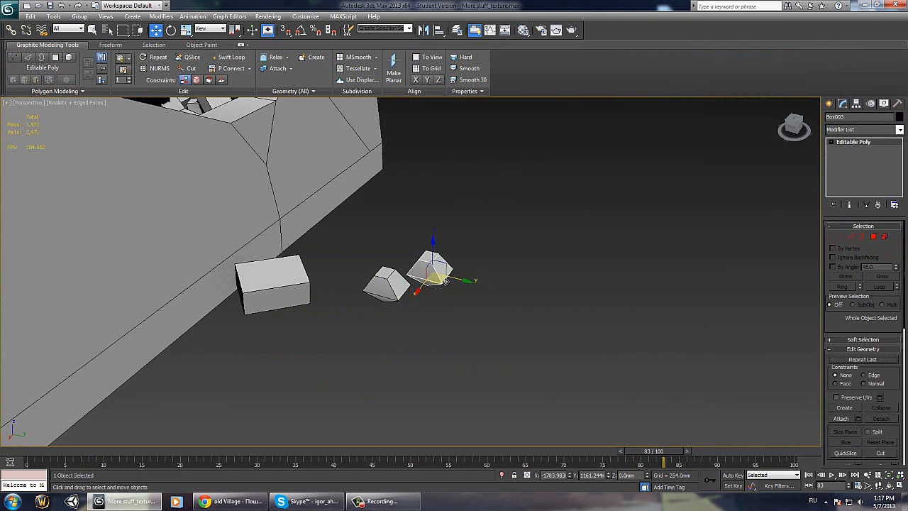
# Step: Reshape the copied stone by rotating its top face and moving two of its base vertices
pyautogui.press('4')
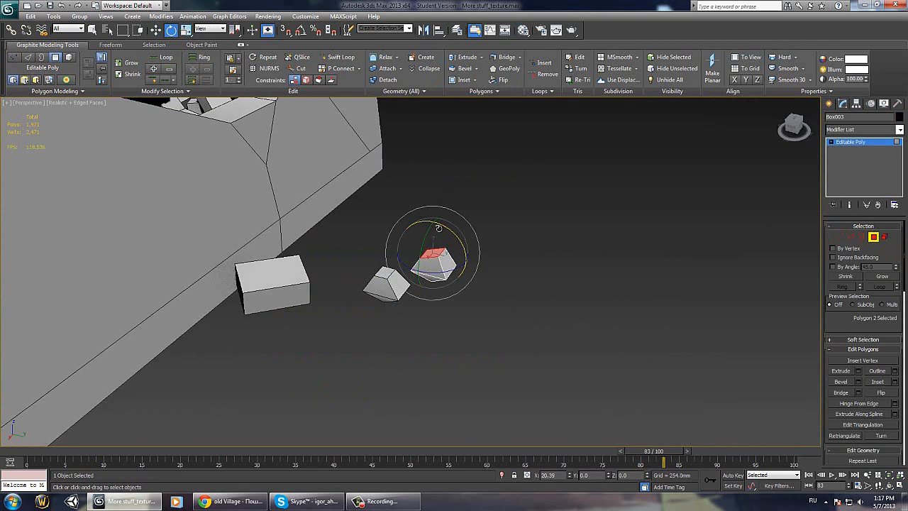
pyautogui.keyDown('alt'); pyautogui.moveTo(439, 228); pyautogui.dragTo(418, 286, button='middle'); pyautogui.keyUp('alt')
pyautogui.click(439, 275)
pyautogui.press('1')
pyautogui.click(424, 276)
pyautogui.press('w')
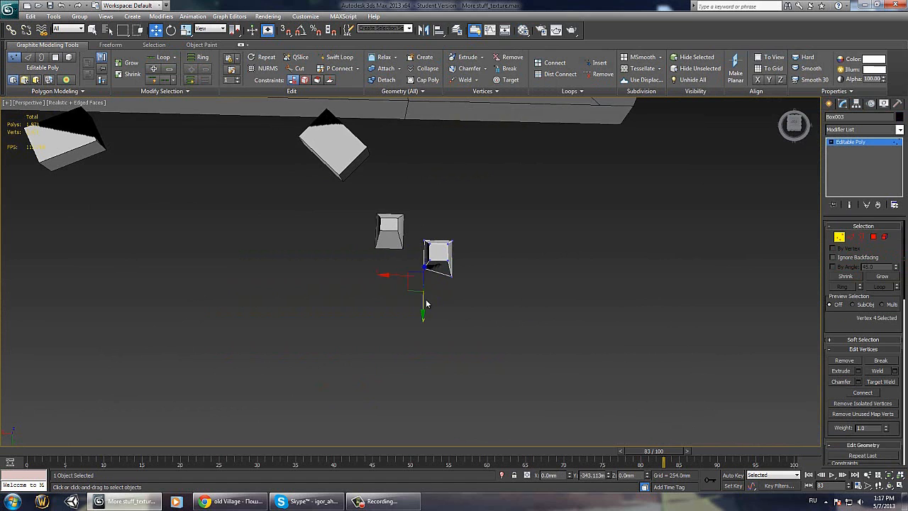
pyautogui.keyDown('ctrl'); pyautogui.click(451, 276); pyautogui.keyUp('ctrl')
pyautogui.rightClick(448, 274)
pyautogui.click(432, 309)
pyautogui.keyDown('alt'); pyautogui.moveTo(434, 310); pyautogui.dragTo(472, 310, button='middle'); pyautogui.keyUp('alt')
pyautogui.click(840, 236)
# Step: Rotate the reshaped stone and place a stone against the brick beside the ruin's wall
pyautogui.press('e')
pyautogui.keyDown('alt'); pyautogui.moveTo(335, 307); pyautogui.dragTo(415, 289, button='middle'); pyautogui.keyUp('alt')
pyautogui.press('w')
pyautogui.keyDown('alt'); pyautogui.moveTo(427, 345); pyautogui.dragTo(393, 271, button='middle'); pyautogui.keyUp('alt')
pyautogui.click(398, 271)
pyautogui.moveTo(399, 286); pyautogui.dragTo(326, 293)
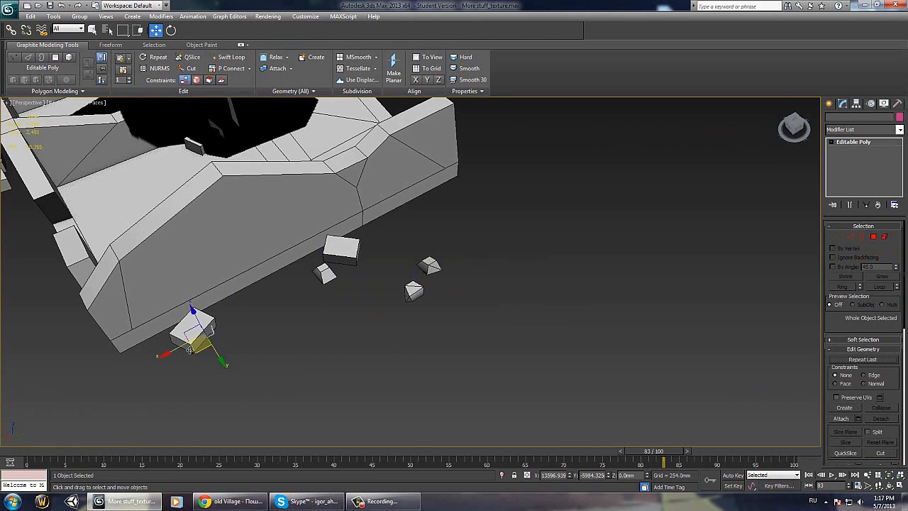
# Step: Place a stone on each side of the brick at the ruin's corner, copying one and rotating the other
pyautogui.keyDown('shift'); pyautogui.moveTo(189, 350); pyautogui.dragTo(154, 355); pyautogui.keyUp('shift')
pyautogui.click(454, 290)
pyautogui.moveTo(415, 292); pyautogui.dragTo(292, 338)
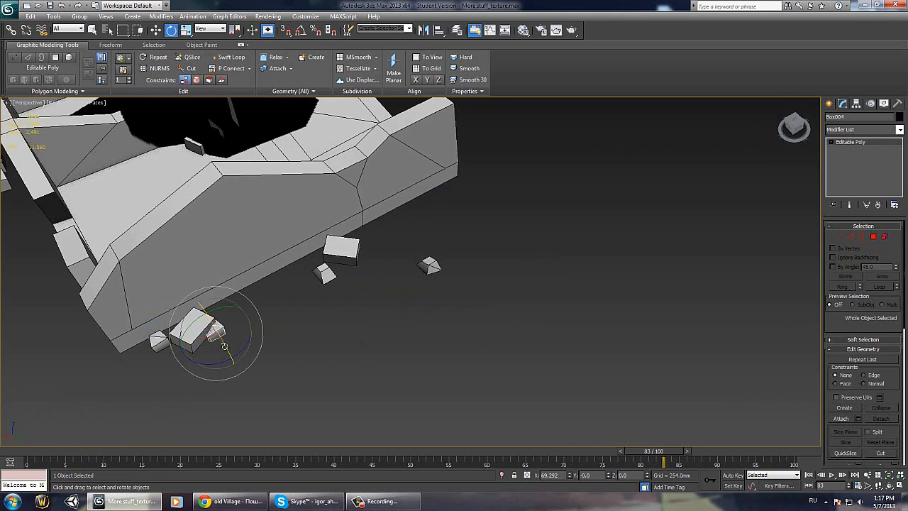
pyautogui.keyDown('alt'); pyautogui.moveTo(210, 300); pyautogui.dragTo(245, 320, button='middle'); pyautogui.keyUp('alt')
# Step: Move a small stone across to the brick pile beside the ruin and rotate it
pyautogui.click(380, 276)
pyautogui.scroll(-5, 381, 276)
pyautogui.moveTo(381, 276); pyautogui.dragTo(520, 278, button='middle')
pyautogui.keyDown('alt'); pyautogui.moveTo(520, 277); pyautogui.dragTo(559, 320, button='middle'); pyautogui.keyUp('alt')
pyautogui.moveTo(537, 288); pyautogui.dragTo(369, 296)
pyautogui.scroll(5, 396, 282)
pyautogui.keyDown('alt'); pyautogui.moveTo(440, 291); pyautogui.dragTo(287, 257, button='middle'); pyautogui.keyUp('alt')
pyautogui.press('e')
pyautogui.moveTo(349, 270); pyautogui.dragTo(375, 294)
# Step: Position another small stone in front of the brick pile and turn it to a different angle
pyautogui.scroll(-5, 375, 293)
pyautogui.keyDown('alt'); pyautogui.moveTo(375, 294); pyautogui.dragTo(398, 316, button='middle'); pyautogui.keyUp('alt')
pyautogui.moveTo(398, 316); pyautogui.dragTo(291, 257, button='middle')
pyautogui.scroll(2, 291, 258)
pyautogui.moveTo(521, 289); pyautogui.dragTo(531, 283)
pyautogui.scroll(-3, 531, 282)
pyautogui.press('e')
pyautogui.keyDown('alt'); pyautogui.moveTo(531, 283); pyautogui.dragTo(500, 330, button='middle'); pyautogui.keyUp('alt')
pyautogui.press('w')
pyautogui.scroll(3, 516, 268)
pyautogui.click(489, 274)
pyautogui.click(542, 290)
pyautogui.press('e')
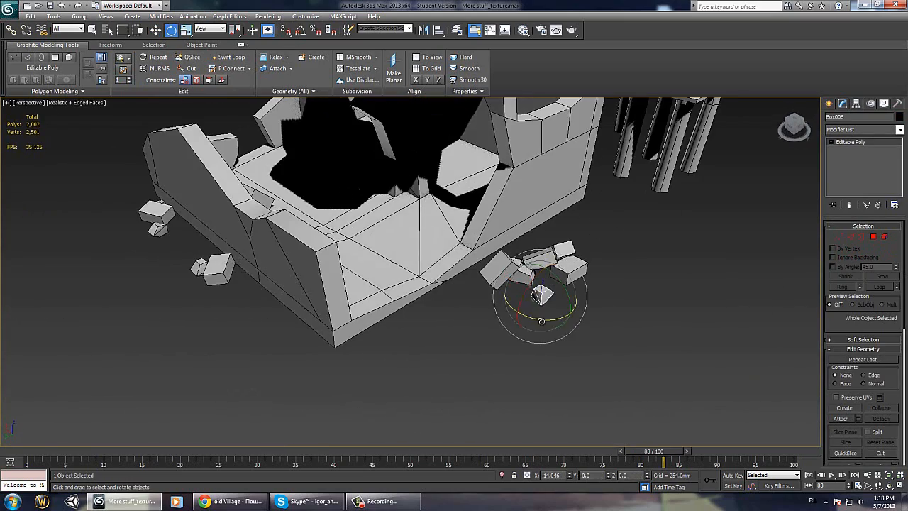
pyautogui.moveTo(542, 320); pyautogui.dragTo(550, 318)
# Step: Clone a small stone as a copy to the outer edge of the brick pile
pyautogui.keyDown('alt'); pyautogui.moveTo(549, 318); pyautogui.dragTo(537, 313, button='middle'); pyautogui.keyUp('alt')
pyautogui.press('w')
pyautogui.moveTo(186, 265)
pyautogui.keyDown('shift'); pyautogui.mouseDown()
pyautogui.moveTo(461, 313)
pyautogui.moveTo(587, 309)
pyautogui.mouseUp(); pyautogui.keyUp('shift')
pyautogui.press('Return')
pyautogui.moveTo(588, 309)
pyautogui.keyDown('alt'); pyautogui.mouseDown(button='middle')
pyautogui.moveTo(604, 347)
pyautogui.moveTo(271, 318)
pyautogui.mouseUp(button='middle'); pyautogui.keyUp('alt')
# Step: Clone another small stone as a copy beside the ruin's rubble and rotate it to vary the scatter
pyautogui.scroll(-5, 604, 347)
pyautogui.scroll(3, 271, 317)
pyautogui.keyDown('shift'); pyautogui.moveTo(315, 280); pyautogui.dragTo(339, 329); pyautogui.keyUp('shift')
pyautogui.press('Return')
pyautogui.press('e')
pyautogui.keyDown('alt'); pyautogui.moveTo(446, 282); pyautogui.dragTo(464, 325, button='middle'); pyautogui.keyUp('alt')
pyautogui.press('w')
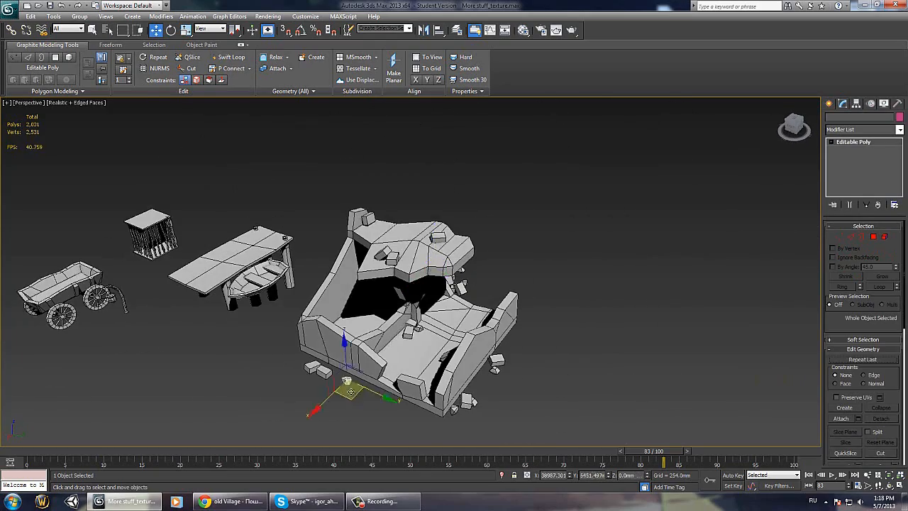
# Step: Place a rotated stone copy at the ruin's outer corner and adjust its height to the ground
pyautogui.keyDown('alt'); pyautogui.moveTo(403, 328); pyautogui.dragTo(429, 353, button='middle'); pyautogui.keyUp('alt')
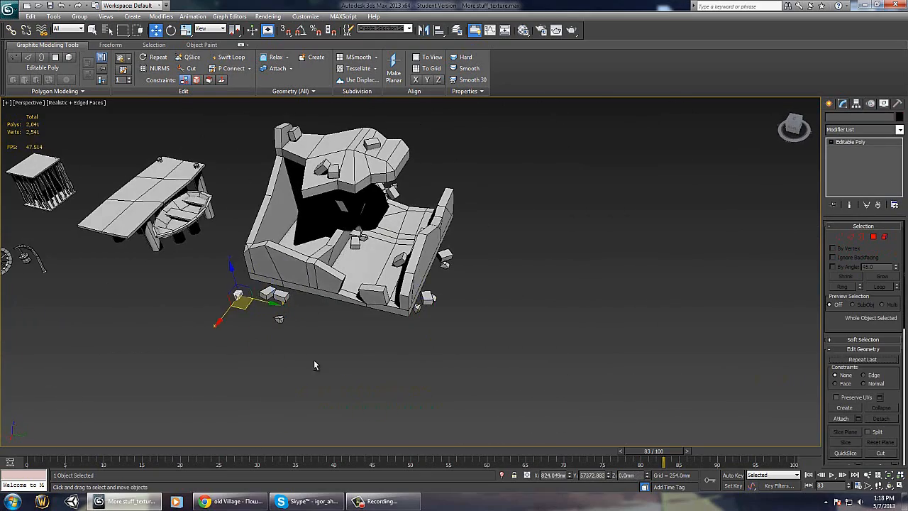
pyautogui.keyDown('alt'); pyautogui.moveTo(314, 362); pyautogui.dragTo(342, 363, button='middle'); pyautogui.keyUp('alt')
pyautogui.press('e')
pyautogui.moveTo(231, 245); pyautogui.dragTo(248, 252)
pyautogui.keyDown('alt'); pyautogui.moveTo(248, 253); pyautogui.dragTo(274, 206, button='middle'); pyautogui.keyUp('alt')
pyautogui.press('w')
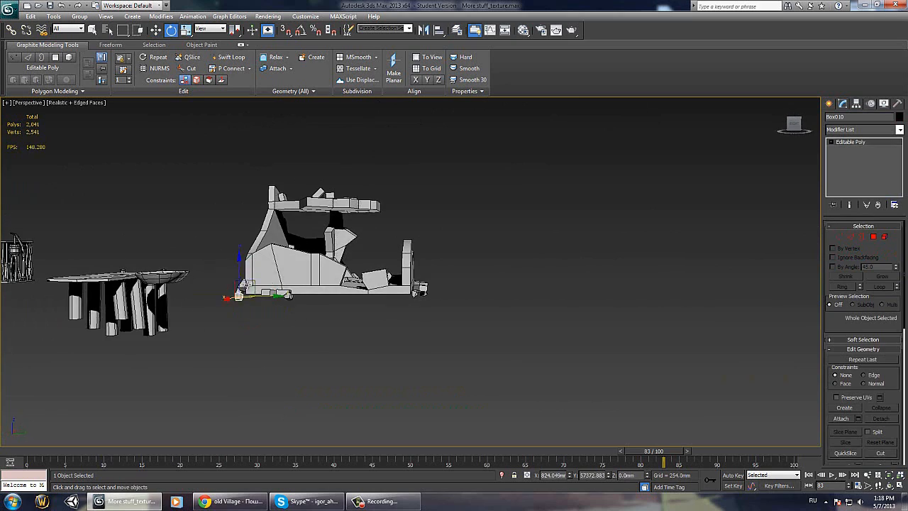
pyautogui.moveTo(240, 273); pyautogui.dragTo(240, 270)
# Step: Copy a small stone to the outer edge of the rubble on the ruin's opposite side
pyautogui.keyDown('alt'); pyautogui.moveTo(471, 223); pyautogui.dragTo(476, 278, button='middle'); pyautogui.keyUp('alt')
pyautogui.keyDown('shift'); pyautogui.moveTo(426, 300); pyautogui.dragTo(460, 273); pyautogui.keyUp('shift')
pyautogui.moveTo(462, 284)
pyautogui.keyDown('alt'); pyautogui.mouseDown(button='middle')
pyautogui.moveTo(369, 295)
pyautogui.moveTo(487, 319)
pyautogui.moveTo(426, 323)
pyautogui.mouseUp(button='middle'); pyautogui.keyUp('alt')
pyautogui.scroll(8, 442, 307)
pyautogui.scroll(-8, 443, 308)
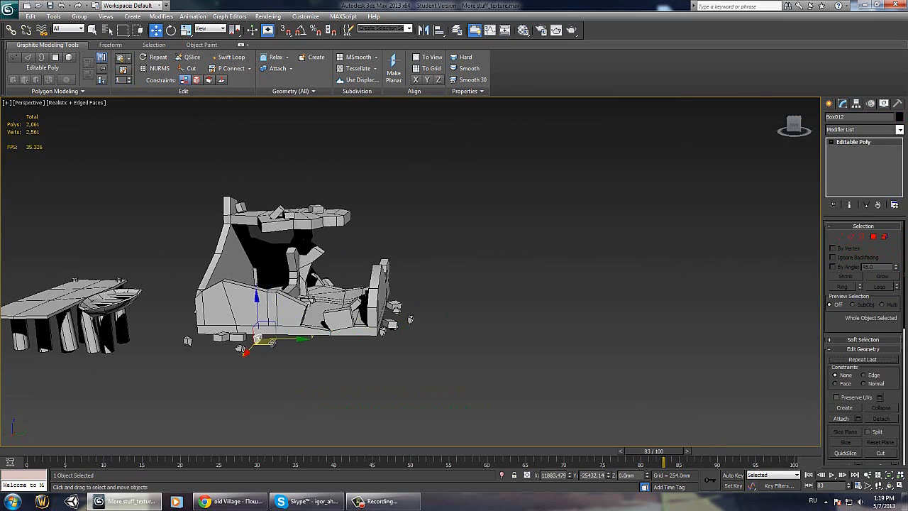
# Step: Clone a small stone as a copy onto the two bricks by the ruin's wall and adjust its position
pyautogui.moveTo(272, 342)
pyautogui.keyDown('alt'); pyautogui.mouseDown(button='middle')
pyautogui.moveTo(260, 355)
pyautogui.moveTo(396, 284)
pyautogui.moveTo(362, 281)
pyautogui.mouseUp(button='middle'); pyautogui.keyUp('alt')
pyautogui.moveTo(362, 281)
pyautogui.keyDown('shift'); pyautogui.mouseDown()
pyautogui.moveTo(317, 266)
pyautogui.moveTo(332, 277)
pyautogui.mouseUp(); pyautogui.keyUp('shift')
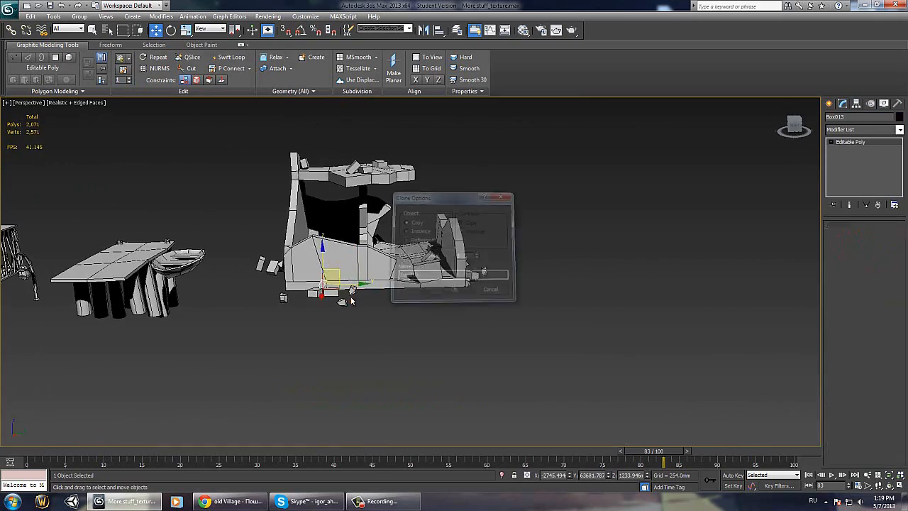
pyautogui.press('Return')
pyautogui.keyDown('alt'); pyautogui.moveTo(351, 301); pyautogui.dragTo(339, 326, button='middle'); pyautogui.keyUp('alt')
pyautogui.moveTo(336, 310); pyautogui.dragTo(333, 300)
# Step: Rotate the stone on top of the two bricks so that it rests on them at an angle
pyautogui.keyDown('alt'); pyautogui.moveTo(334, 301); pyautogui.dragTo(354, 281, button='middle'); pyautogui.keyUp('alt')
pyautogui.scroll(3, 375, 319)
pyautogui.click(374, 320)
pyautogui.moveTo(375, 220)
pyautogui.keyDown('alt'); pyautogui.mouseDown(button='middle')
pyautogui.moveTo(354, 252)
pyautogui.moveTo(349, 193)
pyautogui.mouseUp(button='middle'); pyautogui.keyUp('alt')
pyautogui.click(348, 372)
pyautogui.press('e')
pyautogui.moveTo(345, 350); pyautogui.dragTo(345, 365)
pyautogui.keyDown('alt'); pyautogui.moveTo(345, 334); pyautogui.dragTo(347, 356, button='middle'); pyautogui.keyUp('alt')
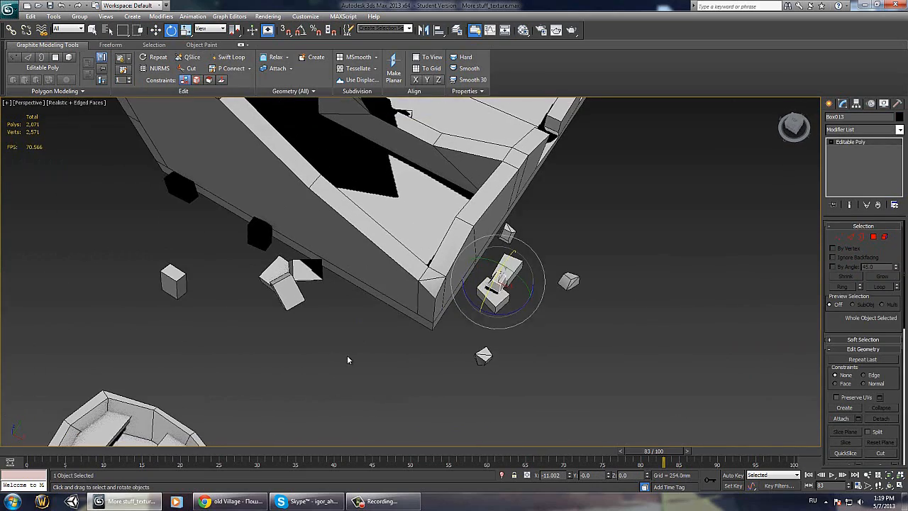
# Step: Select the four stones around the two bricks and clone them as copies to the rubble by the adjacent wall
pyautogui.keyDown('ctrl'); pyautogui.click(483, 355); pyautogui.keyUp('ctrl')
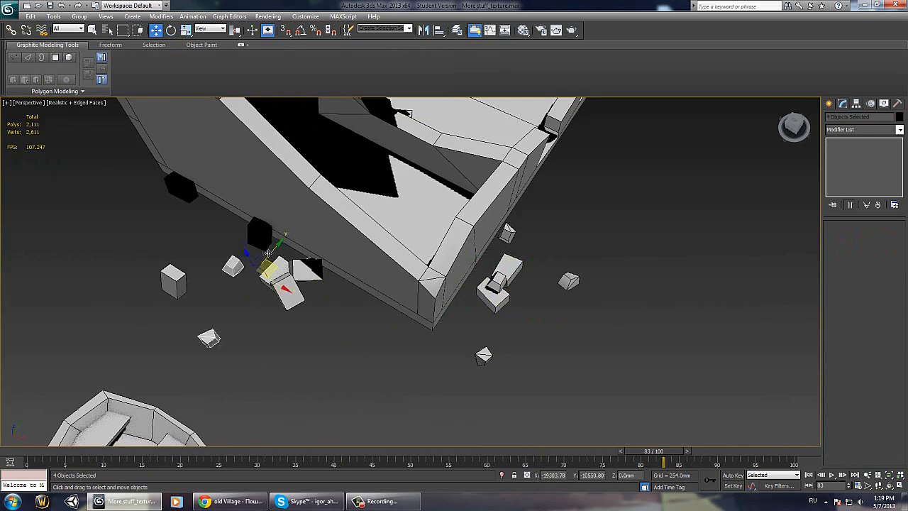
pyautogui.keyDown('shift'); pyautogui.moveTo(268, 253); pyautogui.dragTo(196, 244); pyautogui.keyUp('shift')
pyautogui.press('Return')
pyautogui.moveTo(191, 234)
pyautogui.keyDown('alt'); pyautogui.mouseDown(button='middle')
pyautogui.moveTo(187, 213)
pyautogui.moveTo(369, 234)
pyautogui.mouseUp(button='middle'); pyautogui.keyUp('alt')
# Step: Adjust the position of the lone brick element between the ruin and the pier
pyautogui.click(188, 285)
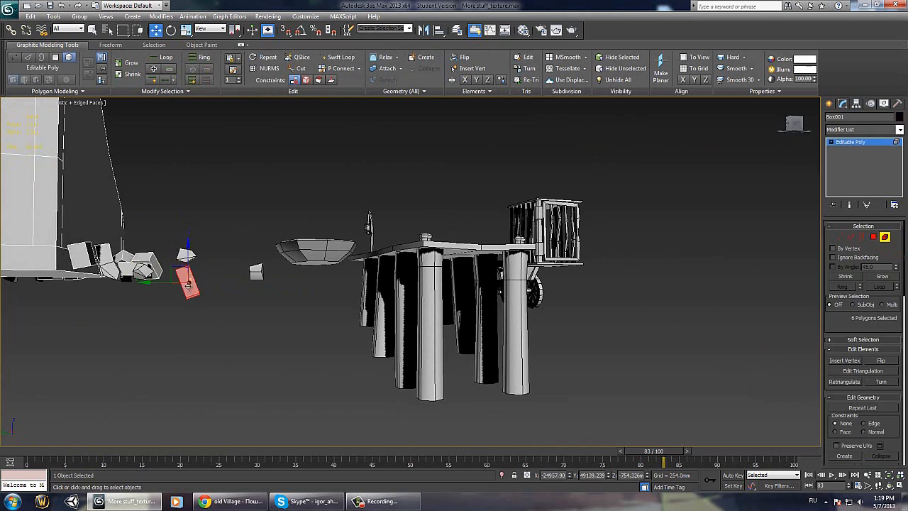
pyautogui.keyDown('alt'); pyautogui.moveTo(191, 244); pyautogui.dragTo(184, 264, button='middle'); pyautogui.keyUp('alt')
pyautogui.press('4')
pyautogui.click(470, 285)
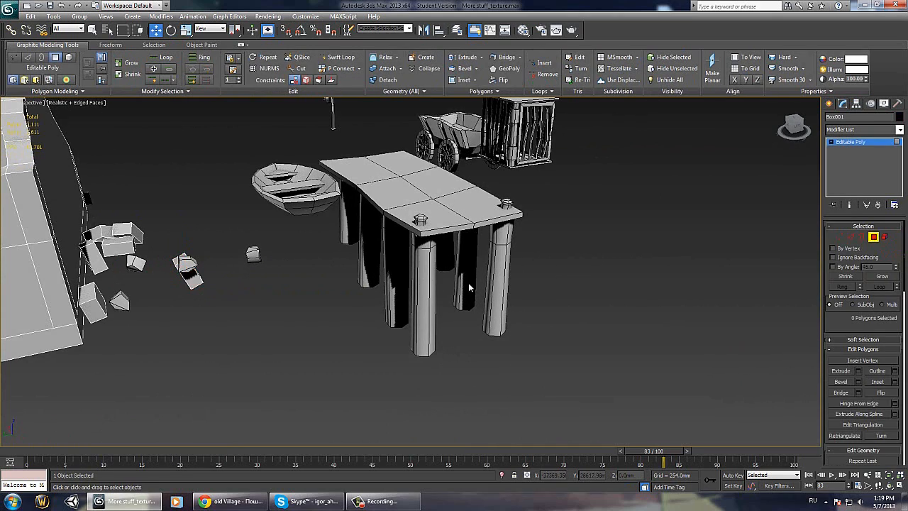
pyautogui.press('4')
# Step: Reposition the copied stones individually around the bricks between the ruin and the boat
pyautogui.click(250, 255)
pyautogui.click(277, 274)
pyautogui.keyDown('alt'); pyautogui.moveTo(277, 274); pyautogui.dragTo(269, 202, button='middle'); pyautogui.keyUp('alt')
pyautogui.click(287, 292)
pyautogui.moveTo(277, 288); pyautogui.dragTo(268, 295)
pyautogui.keyDown('alt'); pyautogui.moveTo(268, 295); pyautogui.dragTo(292, 355, button='middle'); pyautogui.keyUp('alt')
pyautogui.click(351, 279)
pyautogui.click(353, 277)
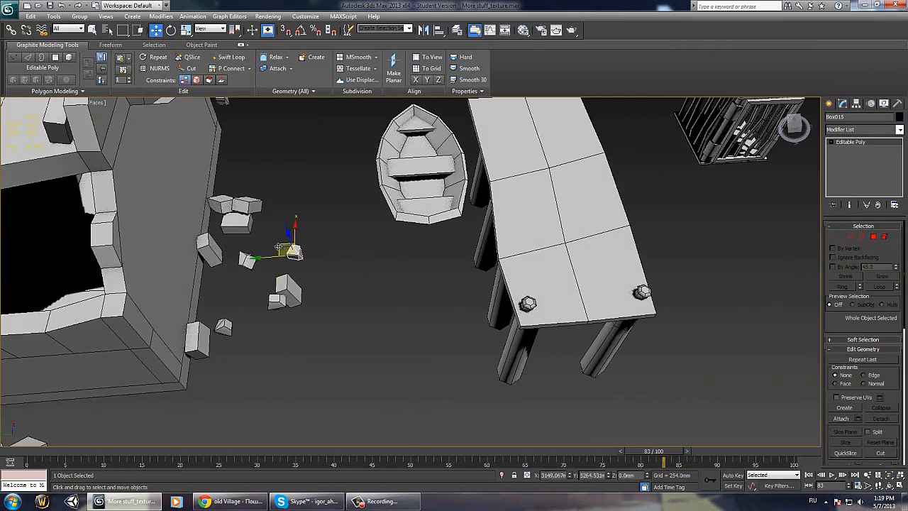
pyautogui.keyDown('alt'); pyautogui.moveTo(353, 277); pyautogui.dragTo(234, 278, button='middle'); pyautogui.keyUp('alt')
pyautogui.moveTo(265, 293); pyautogui.dragTo(264, 300)
pyautogui.keyDown('alt'); pyautogui.moveTo(264, 300); pyautogui.dragTo(244, 301, button='middle'); pyautogui.keyUp('alt')
# Step: Copy a small stone into the ruin's interior and position it on the floor
pyautogui.scroll(-8, 244, 301)
pyautogui.click(298, 341)
pyautogui.keyDown('alt'); pyautogui.moveTo(312, 348); pyautogui.dragTo(408, 360, button='middle'); pyautogui.keyUp('alt')
pyautogui.scroll(8, 409, 360)
pyautogui.keyDown('alt'); pyautogui.moveTo(378, 332); pyautogui.dragTo(451, 369, button='middle'); pyautogui.keyUp('alt')
pyautogui.click(410, 281)
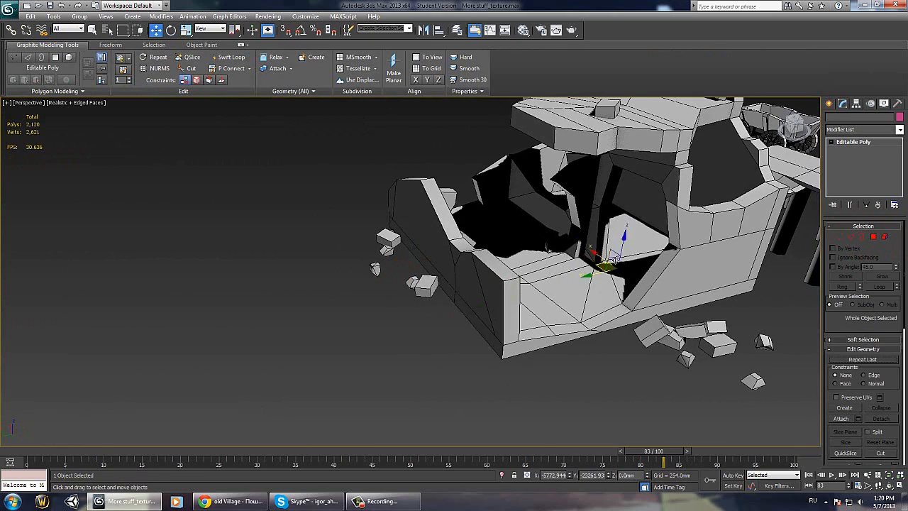
pyautogui.moveTo(613, 260); pyautogui.dragTo(645, 236)
# Step: Clone the stone inside the ruin as another copy and rotate it
pyautogui.moveTo(622, 248)
pyautogui.keyDown('alt'); pyautogui.mouseDown(button='middle')
pyautogui.moveTo(552, 254)
pyautogui.moveTo(578, 281)
pyautogui.mouseUp(button='middle'); pyautogui.keyUp('alt')
pyautogui.keyDown('shift'); pyautogui.moveTo(578, 281); pyautogui.dragTo(588, 319); pyautogui.keyUp('shift')
pyautogui.press('Return')
pyautogui.keyDown('alt'); pyautogui.moveTo(588, 319); pyautogui.dragTo(604, 273, button='middle'); pyautogui.keyUp('alt')
pyautogui.press('e')
pyautogui.scroll(4, 554, 305)
pyautogui.keyDown('alt'); pyautogui.moveTo(553, 306); pyautogui.dragTo(501, 315, button='middle'); pyautogui.keyUp('alt')
pyautogui.moveTo(595, 329); pyautogui.dragTo(585, 347)
pyautogui.moveTo(584, 348)
pyautogui.keyDown('alt'); pyautogui.mouseDown(button='middle')
pyautogui.moveTo(563, 308)
pyautogui.moveTo(494, 305)
pyautogui.moveTo(514, 324)
pyautogui.mouseUp(button='middle'); pyautogui.keyUp('alt')
# Step: Refine the placement of the stone in the ruin's back corner and turn it about its vertical axis
pyautogui.press('w')
pyautogui.keyDown('alt'); pyautogui.moveTo(586, 239); pyautogui.dragTo(569, 265, button='middle'); pyautogui.keyUp('alt')
pyautogui.press('e')
pyautogui.moveTo(583, 249); pyautogui.dragTo(594, 251)
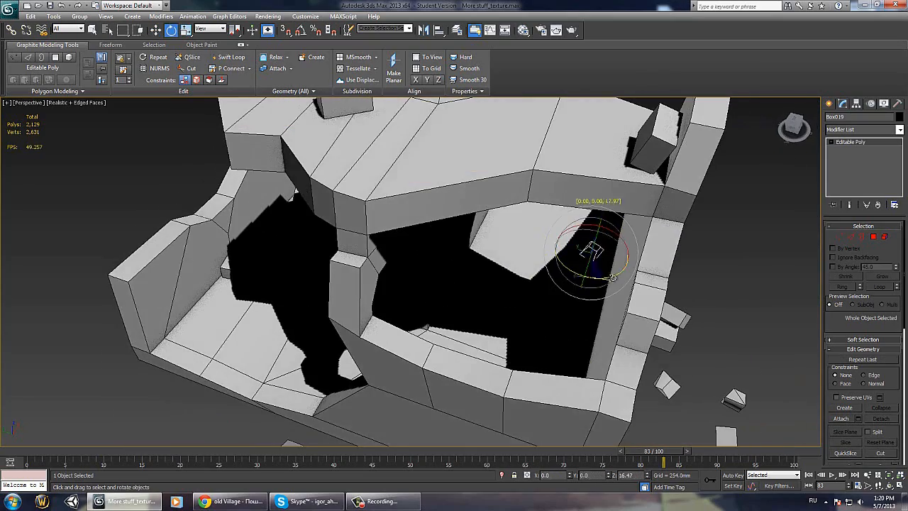
# Step: Copy a brick element from the outside rubble into the ruin's interior and leave element editing
pyautogui.press('w')
pyautogui.click(661, 384)
pyautogui.press('5')
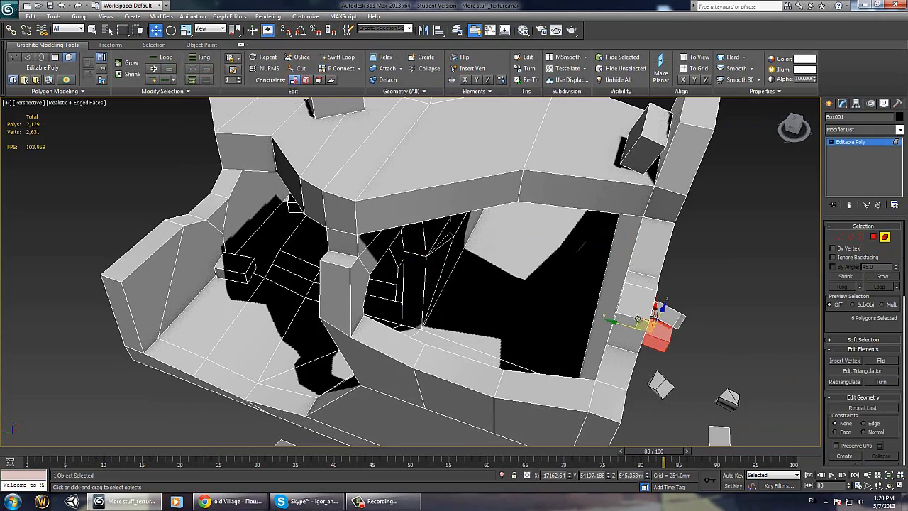
pyautogui.keyDown('alt'); pyautogui.moveTo(557, 286); pyautogui.dragTo(601, 252, button='middle'); pyautogui.keyUp('alt')
pyautogui.moveTo(569, 278); pyautogui.dragTo(584, 287)
pyautogui.keyDown('alt'); pyautogui.moveTo(584, 287); pyautogui.dragTo(562, 398, button='middle'); pyautogui.keyUp('alt')
pyautogui.press('e')
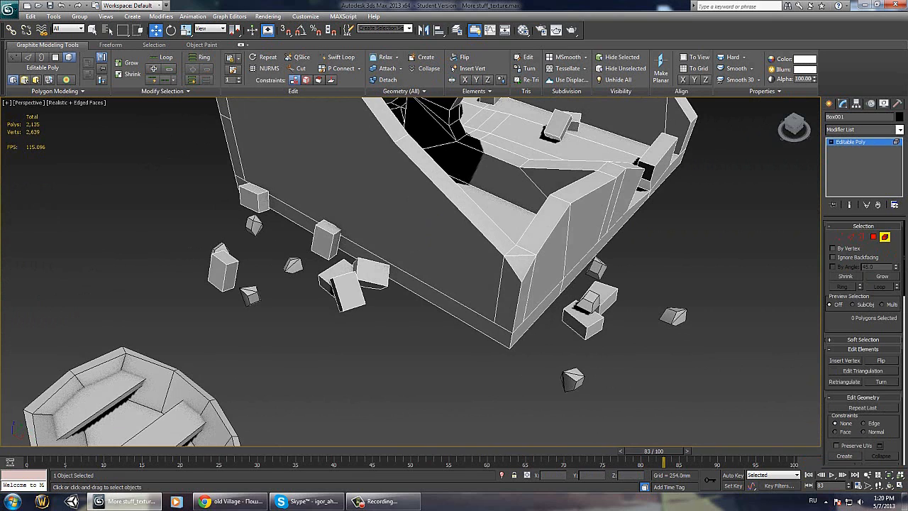
pyautogui.click(885, 237)
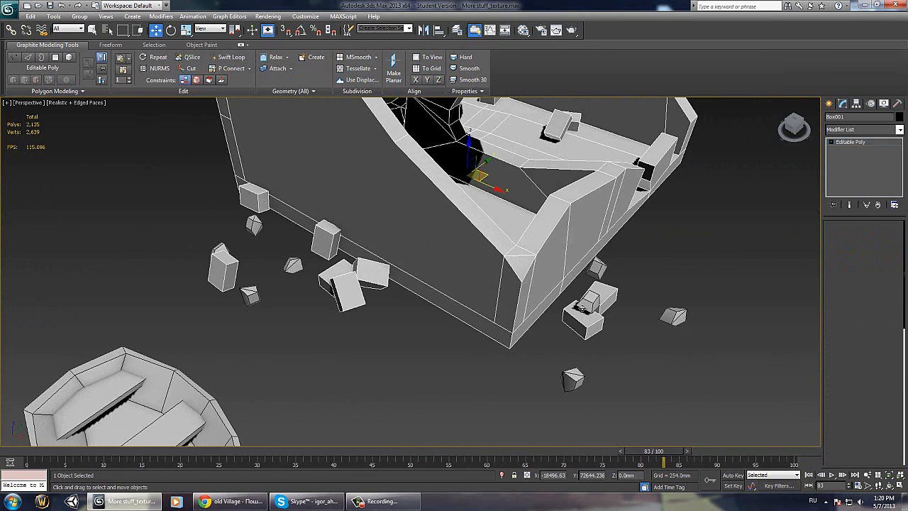
# Step: Clone the stone resting on the two bricks to the foot of the adjacent wall and rotate the copy
pyautogui.click(587, 307)
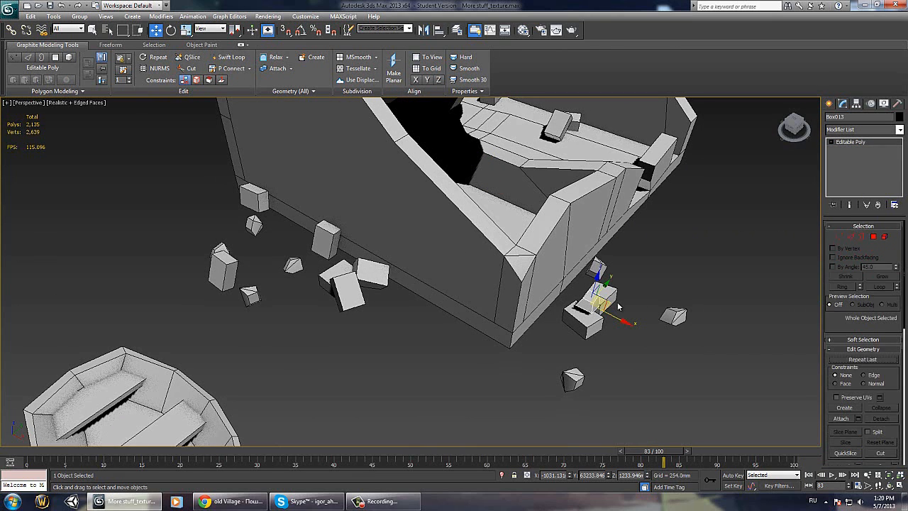
pyautogui.keyDown('shift'); pyautogui.moveTo(600, 297); pyautogui.dragTo(433, 321); pyautogui.keyUp('shift')
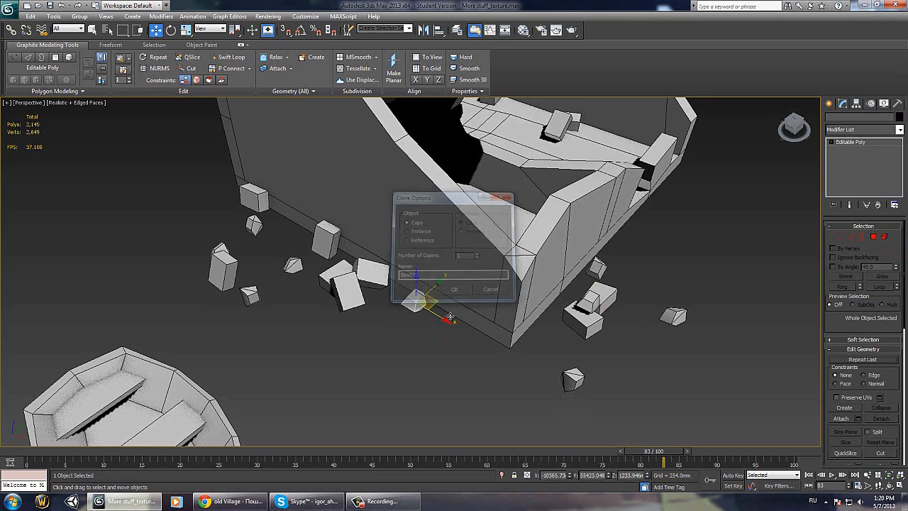
pyautogui.moveTo(449, 316)
pyautogui.keyDown('alt'); pyautogui.mouseDown(button='middle')
pyautogui.moveTo(426, 294)
pyautogui.moveTo(430, 283)
pyautogui.moveTo(440, 307)
pyautogui.mouseUp(button='middle'); pyautogui.keyUp('alt')
pyautogui.press('e')
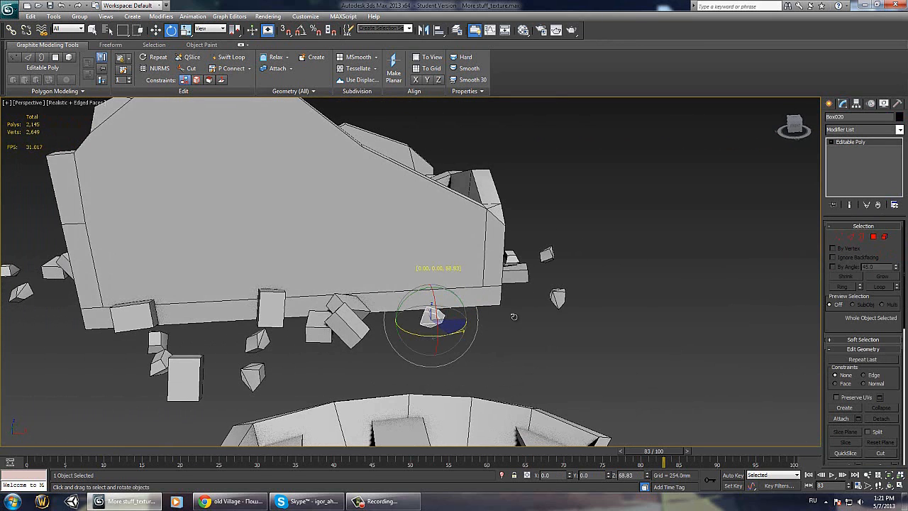
pyautogui.scroll(-3, 457, 295)
pyautogui.moveTo(457, 294); pyautogui.dragTo(397, 272)
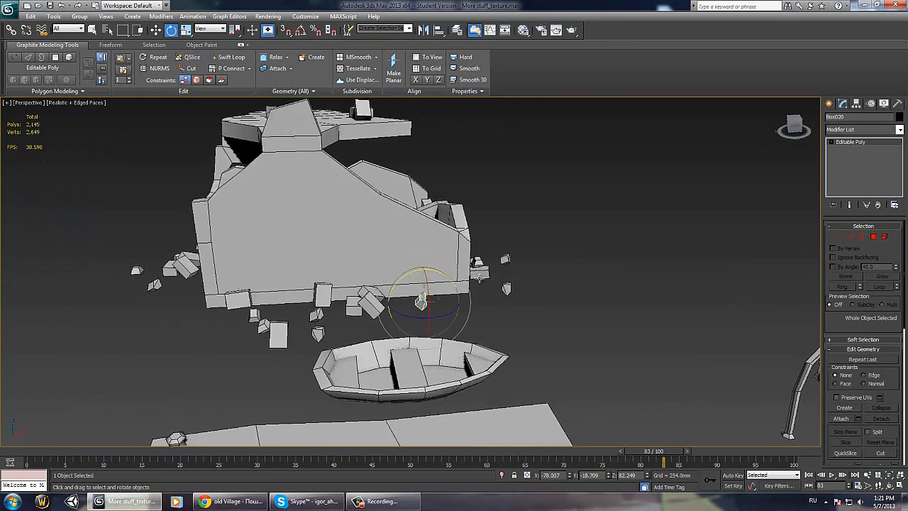
# Step: Examine the scattered stones and bricks around the ruin from several angles
pyautogui.keyDown('alt'); pyautogui.moveTo(454, 266); pyautogui.dragTo(567, 263, button='middle'); pyautogui.keyUp('alt')
pyautogui.scroll(-4, 380, 281)
pyautogui.scroll(3, 544, 263)
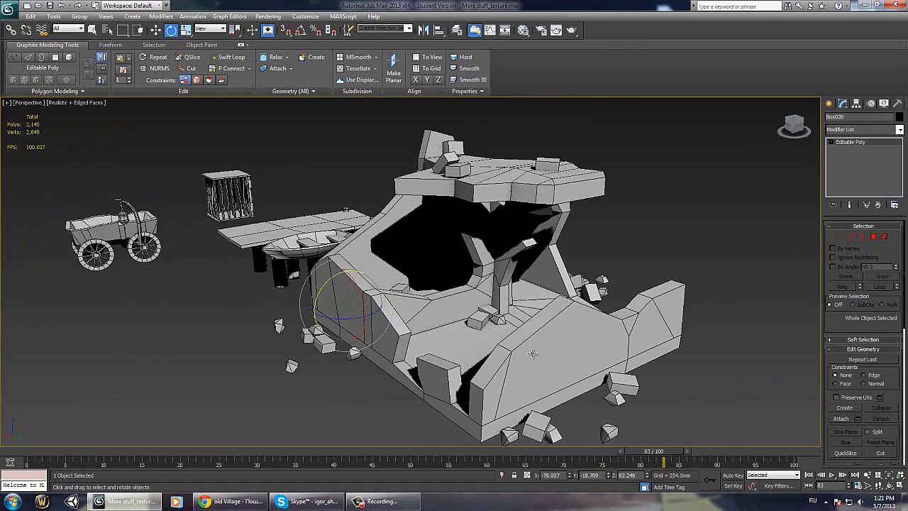
pyautogui.keyDown('alt'); pyautogui.moveTo(458, 230); pyautogui.dragTo(508, 188, button='middle'); pyautogui.keyUp('alt')
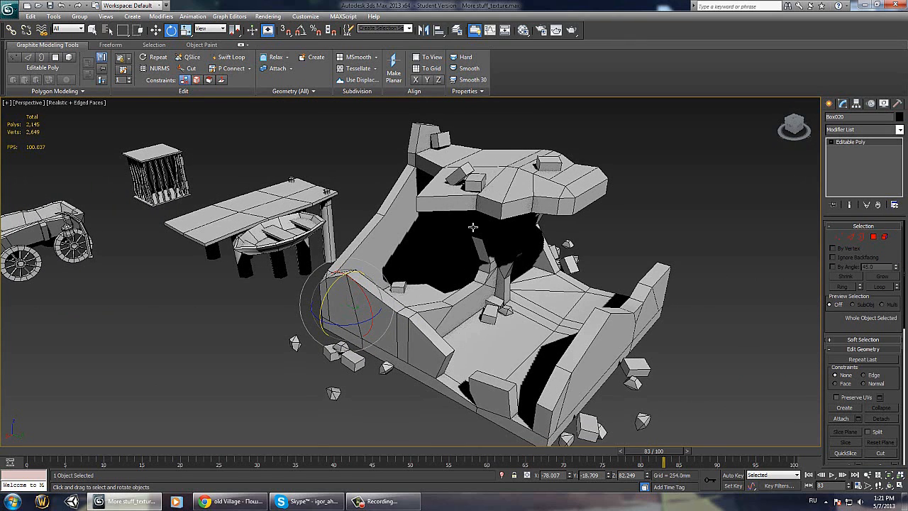
pyautogui.moveTo(581, 330); pyautogui.dragTo(496, 276, button='middle')
pyautogui.keyDown('alt'); pyautogui.moveTo(497, 275); pyautogui.dragTo(531, 343, button='middle'); pyautogui.keyUp('alt')
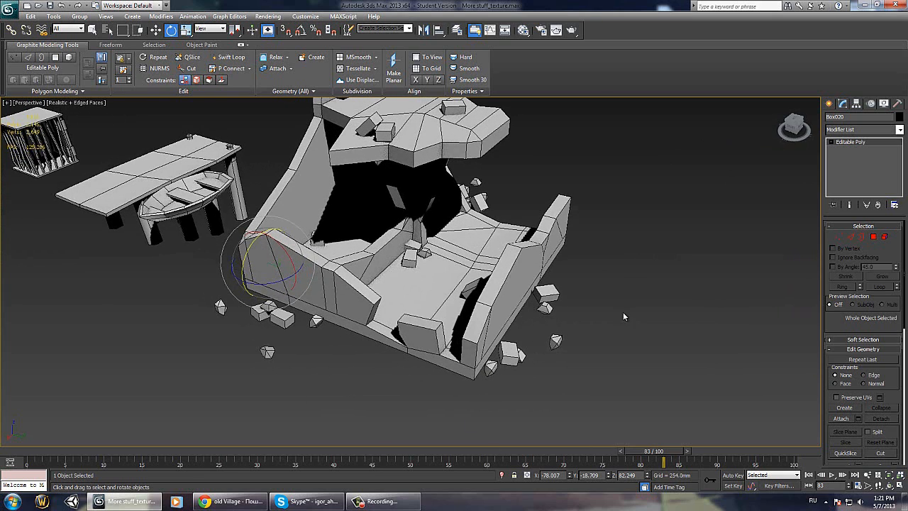
pyautogui.moveTo(609, 312); pyautogui.dragTo(610, 332, button='middle')
# Step: Create a flat box on the ground beside the ruin and convert it to an Editable Poly
pyautogui.click(830, 104)
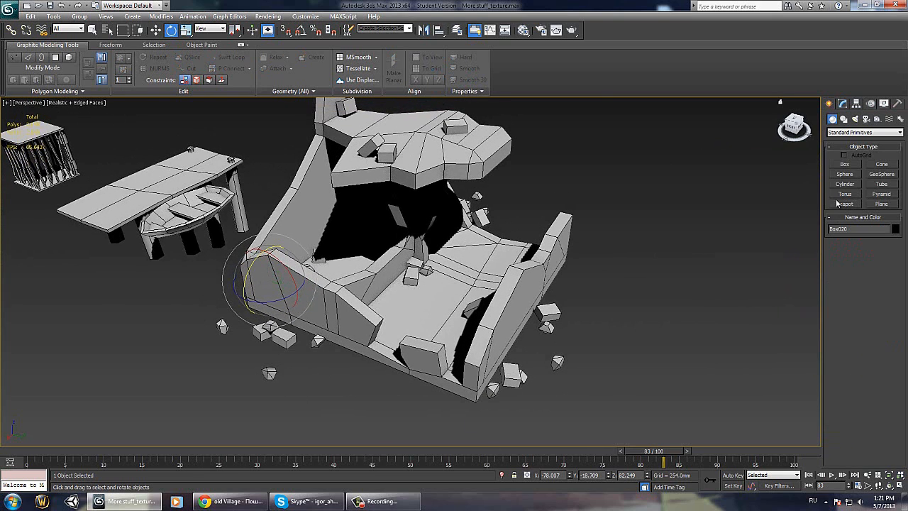
pyautogui.moveTo(600, 277); pyautogui.dragTo(609, 309)
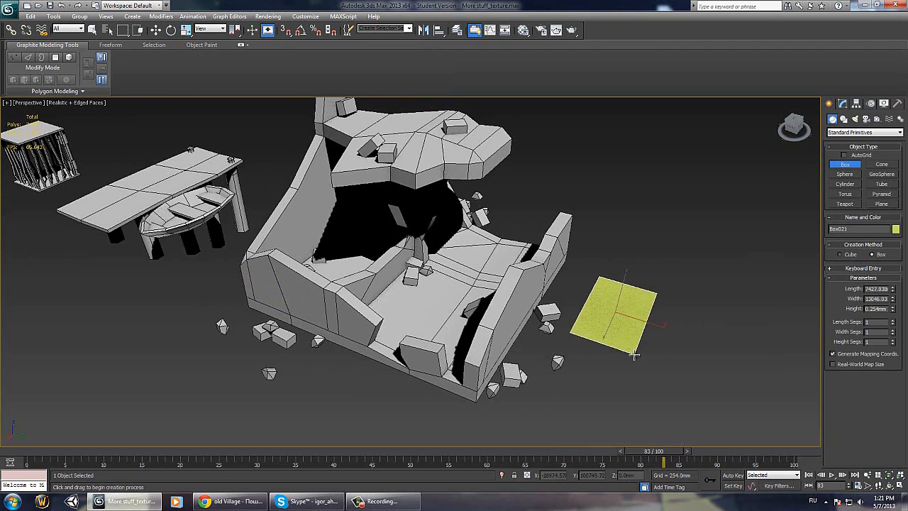
pyautogui.rightClick(634, 327)
pyautogui.moveTo(646, 410)
pyautogui.click(738, 418)
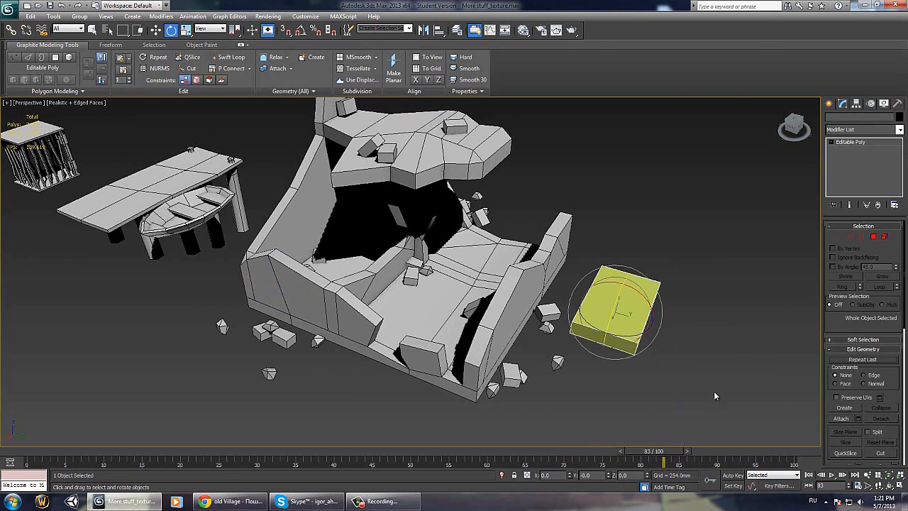
# Step: Connect edges across the flat box beside the ruin and scale them outward to form a hexagonal slab outline
pyautogui.keyDown('alt'); pyautogui.moveTo(714, 393); pyautogui.dragTo(627, 247, button='middle'); pyautogui.keyUp('alt')
pyautogui.press('4')
pyautogui.press('2')
pyautogui.click(896, 405)
pyautogui.moveTo(638, 366); pyautogui.dragTo(614, 368, button='middle')
pyautogui.click(419, 318)
pyautogui.keyDown('alt'); pyautogui.moveTo(595, 327); pyautogui.dragTo(560, 329, button='middle'); pyautogui.keyUp('alt')
pyautogui.press('r')
pyautogui.moveTo(560, 329); pyautogui.dragTo(546, 345)
pyautogui.keyDown('alt'); pyautogui.moveTo(546, 345); pyautogui.dragTo(525, 359, button='middle'); pyautogui.keyUp('alt')
# Step: Connect the slab's outline vertices to the centre vertex of its top face
pyautogui.rightClick(497, 359)
pyautogui.click(471, 397)
pyautogui.keyDown('ctrl'); pyautogui.click(523, 361); pyautogui.keyUp('ctrl')
pyautogui.rightClick(525, 359)
pyautogui.click(512, 391)
pyautogui.press('1')
pyautogui.click(510, 303)
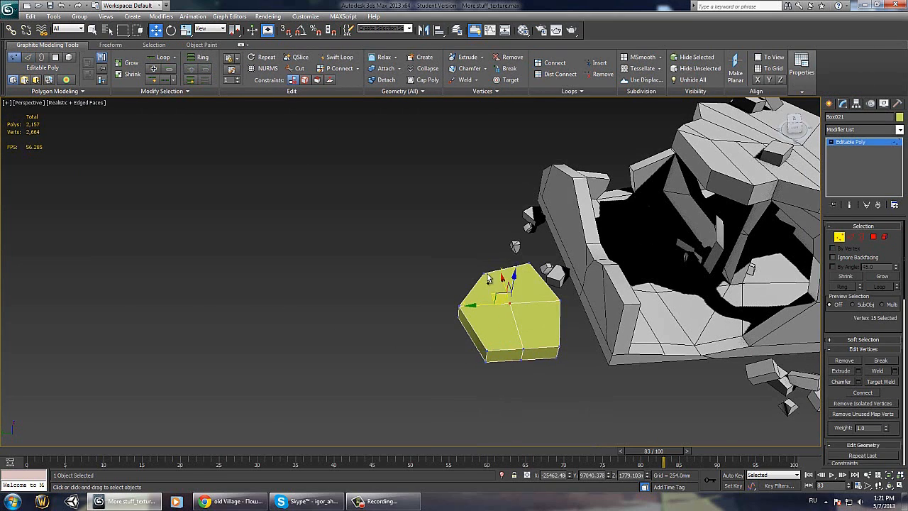
pyautogui.keyDown('ctrl'); pyautogui.click(529, 262); pyautogui.keyUp('ctrl')
pyautogui.rightClick(529, 263)
pyautogui.click(513, 295)
# Step: Reshape the slab's outline by adjusting individual edges and vertices, and leave sub-object editing
pyautogui.press('2')
pyautogui.click(516, 323)
pyautogui.keyDown('alt'); pyautogui.moveTo(516, 323); pyautogui.dragTo(715, 349, button='middle'); pyautogui.keyUp('alt')
pyautogui.press('4')
pyautogui.press('2')
pyautogui.click(469, 336)
pyautogui.press('w')
pyautogui.press('1')
pyautogui.click(564, 360)
pyautogui.press('2')
pyautogui.click(551, 369)
pyautogui.press('r')
pyautogui.click(873, 237)
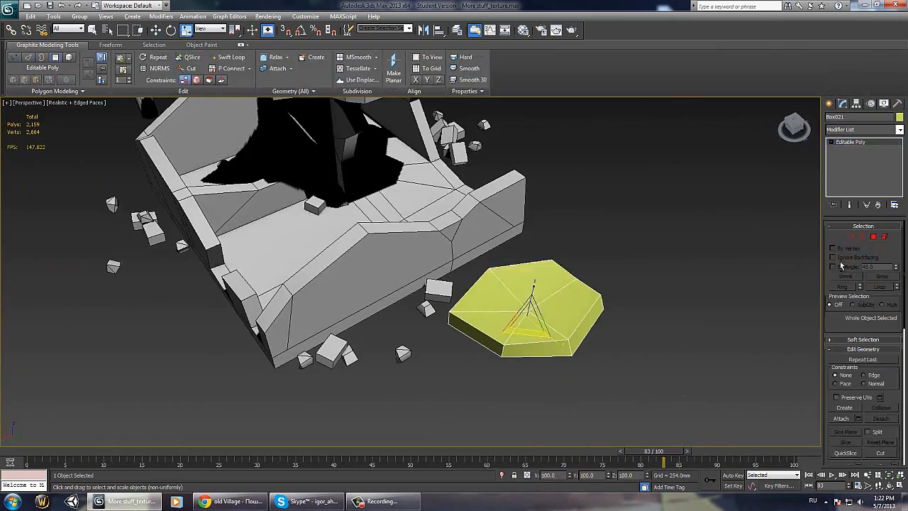
# Step: Add a central vertex on the slab's underside and connect it to the surrounding corner vertices
pyautogui.keyDown('alt'); pyautogui.moveTo(674, 277); pyautogui.dragTo(537, 300, button='middle'); pyautogui.keyUp('alt')
pyautogui.press('1')
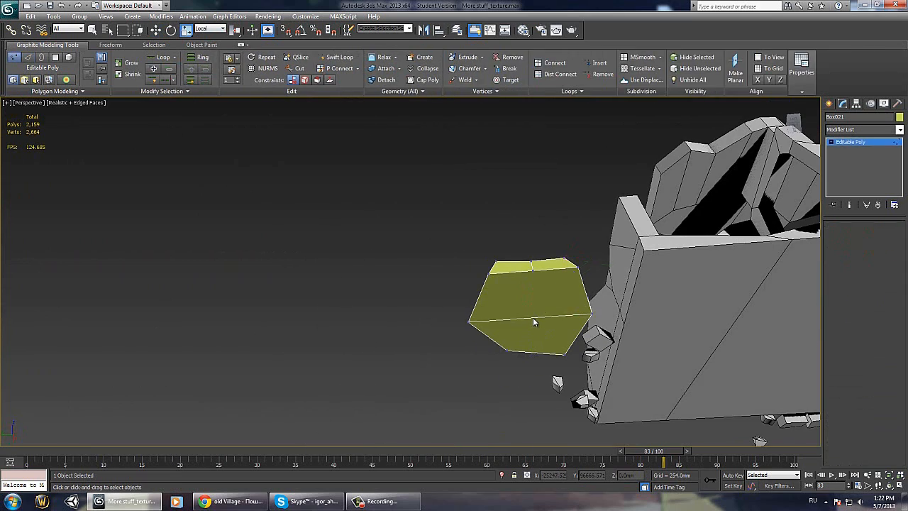
pyautogui.rightClick(535, 323)
pyautogui.click(531, 315)
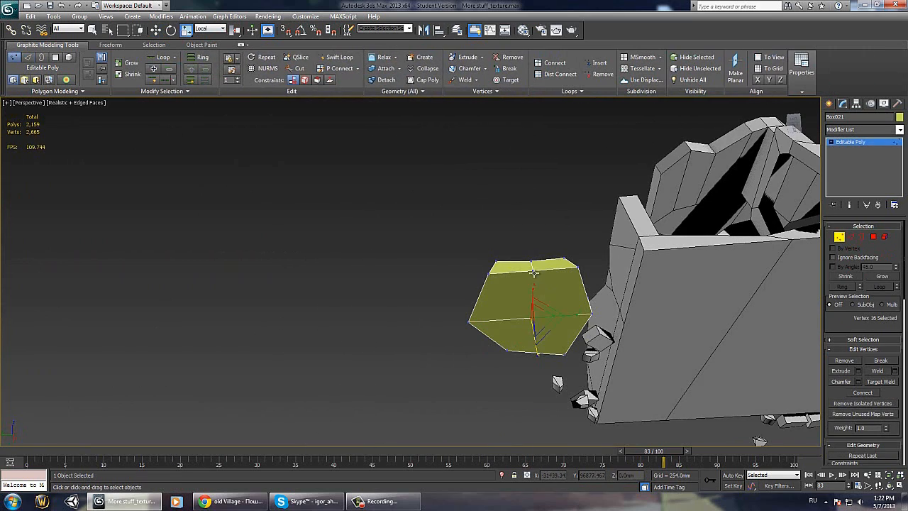
pyautogui.rightClick(508, 354)
pyautogui.click(491, 379)
pyautogui.press('2')
pyautogui.click(537, 317)
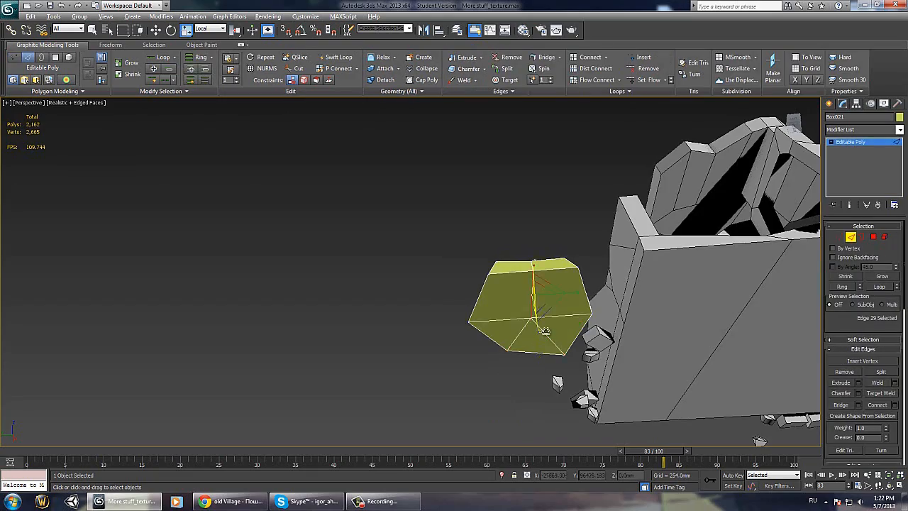
# Step: Move a side edge of the slab and extend one side face outward to break up its outline
pyautogui.keyDown('alt'); pyautogui.moveTo(541, 328); pyautogui.dragTo(533, 264, button='middle'); pyautogui.keyUp('alt')
pyautogui.press('w')
pyautogui.moveTo(532, 262); pyautogui.dragTo(533, 271)
pyautogui.keyDown('alt'); pyautogui.moveTo(532, 273); pyautogui.dragTo(478, 315, button='middle'); pyautogui.keyUp('alt')
pyautogui.press('1')
pyautogui.press('4')
pyautogui.press('2')
pyautogui.keyDown('ctrl'); pyautogui.click(469, 260); pyautogui.keyUp('ctrl')
pyautogui.keyDown('alt'); pyautogui.moveTo(469, 261); pyautogui.dragTo(543, 238, button='middle'); pyautogui.keyUp('alt')
pyautogui.keyDown('ctrl'); pyautogui.click(491, 310); pyautogui.keyUp('ctrl')
pyautogui.keyDown('alt'); pyautogui.moveTo(568, 313); pyautogui.dragTo(511, 341, button='middle'); pyautogui.keyUp('alt')
# Step: Move the extended part's edges and vertices to give the slab a jagged, notched outline
pyautogui.click(415, 318)
pyautogui.click(487, 308)
pyautogui.keyDown('alt'); pyautogui.moveTo(433, 284); pyautogui.dragTo(460, 334, button='middle'); pyautogui.keyUp('alt')
pyautogui.press('w')
pyautogui.moveTo(460, 292); pyautogui.dragTo(483, 282)
pyautogui.keyDown('alt'); pyautogui.moveTo(483, 283); pyautogui.dragTo(488, 320, button='middle'); pyautogui.keyUp('alt')
pyautogui.press('1')
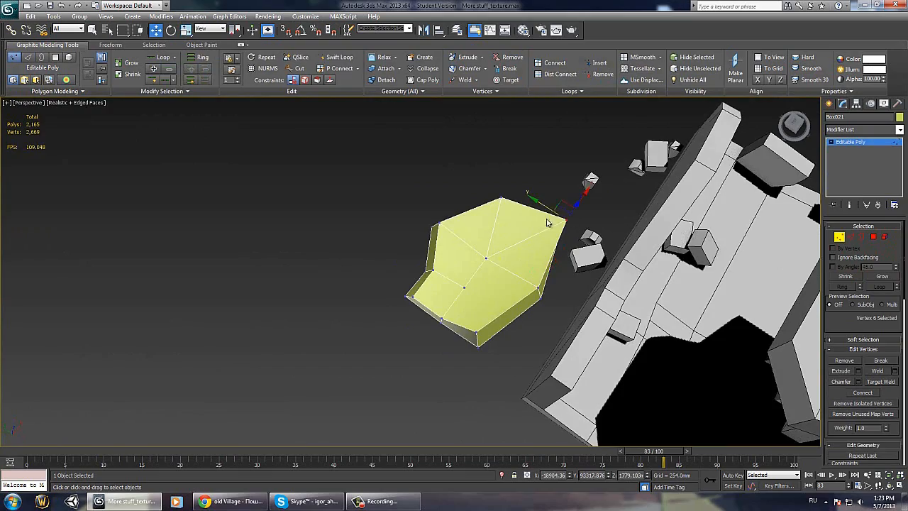
pyautogui.keyDown('alt'); pyautogui.moveTo(547, 222); pyautogui.dragTo(602, 268, button='middle'); pyautogui.keyUp('alt')
pyautogui.press('1')
# Step: Set the slab's object colour to black and assign it the grey 01 - Default material
pyautogui.keyDown('alt'); pyautogui.moveTo(673, 300); pyautogui.dragTo(631, 325, button='middle'); pyautogui.keyUp('alt')
pyautogui.scroll(-5, 614, 288)
pyautogui.click(900, 118)
pyautogui.click(527, 270)
pyautogui.click(503, 302)
pyautogui.press('m')
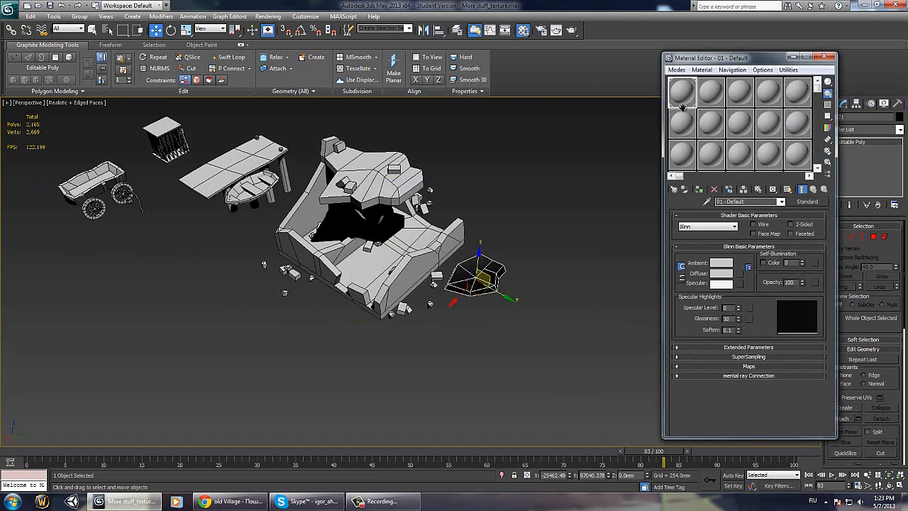
pyautogui.click(823, 56)
pyautogui.keyDown('alt'); pyautogui.moveTo(534, 317); pyautogui.dragTo(547, 320, button='middle'); pyautogui.keyUp('alt')
pyautogui.click(547, 320)
# Step: Clone the slab to the open ground outside the ruin and move edges to vary the copy's shape
pyautogui.click(485, 291)
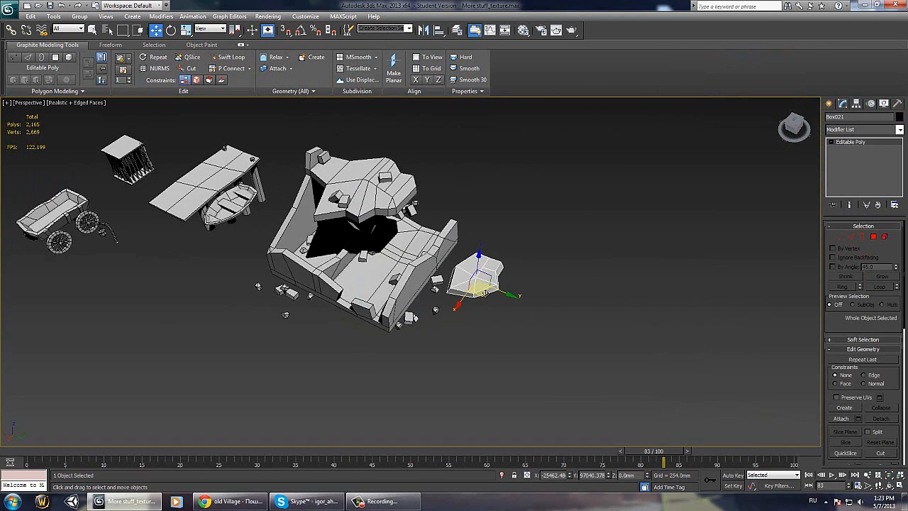
pyautogui.moveTo(430, 340); pyautogui.dragTo(582, 319, button='middle')
pyautogui.scroll(3, 582, 320)
pyautogui.press('2')
pyautogui.moveTo(312, 355)
pyautogui.keyDown('alt'); pyautogui.mouseDown(button='middle')
pyautogui.moveTo(365, 329)
pyautogui.moveTo(369, 304)
pyautogui.mouseUp(button='middle'); pyautogui.keyUp('alt')
pyautogui.moveTo(428, 350); pyautogui.dragTo(445, 350)
pyautogui.keyDown('alt'); pyautogui.moveTo(445, 351); pyautogui.dragTo(522, 327, button='middle'); pyautogui.keyUp('alt')
pyautogui.keyDown('alt'); pyautogui.moveTo(413, 328); pyautogui.dragTo(405, 404, button='middle'); pyautogui.keyUp('alt')
pyautogui.moveTo(405, 404); pyautogui.dragTo(407, 403)
pyautogui.keyDown('alt'); pyautogui.moveTo(423, 392); pyautogui.dragTo(586, 355, button='middle'); pyautogui.keyUp('alt')
pyautogui.click(436, 340)
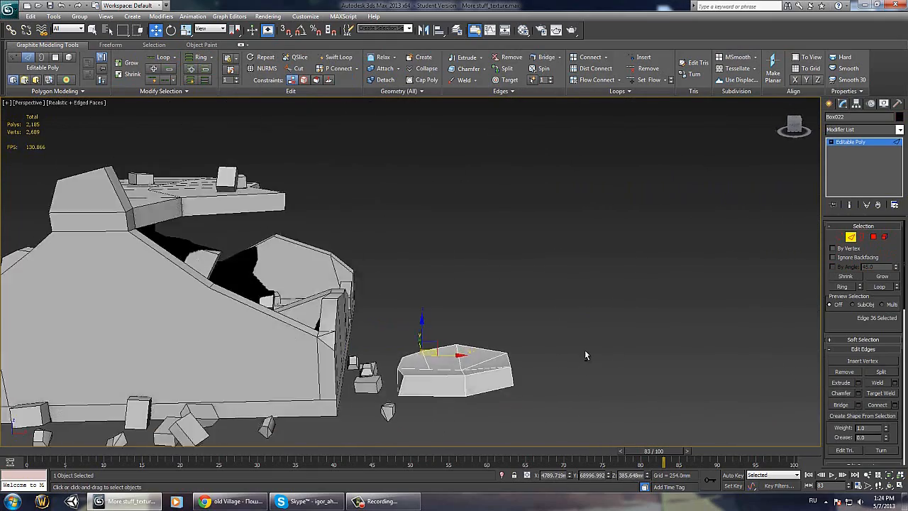
# Step: Refine the cloned slab's edges and vertices into a rounder outline and leave sub-object editing
pyautogui.click(408, 376)
pyautogui.keyDown('alt'); pyautogui.moveTo(411, 376); pyautogui.dragTo(420, 418, button='middle'); pyautogui.keyUp('alt')
pyautogui.press('r')
pyautogui.press('w')
pyautogui.keyDown('alt'); pyautogui.moveTo(424, 357); pyautogui.dragTo(429, 394, button='middle'); pyautogui.keyUp('alt')
pyautogui.click(432, 393)
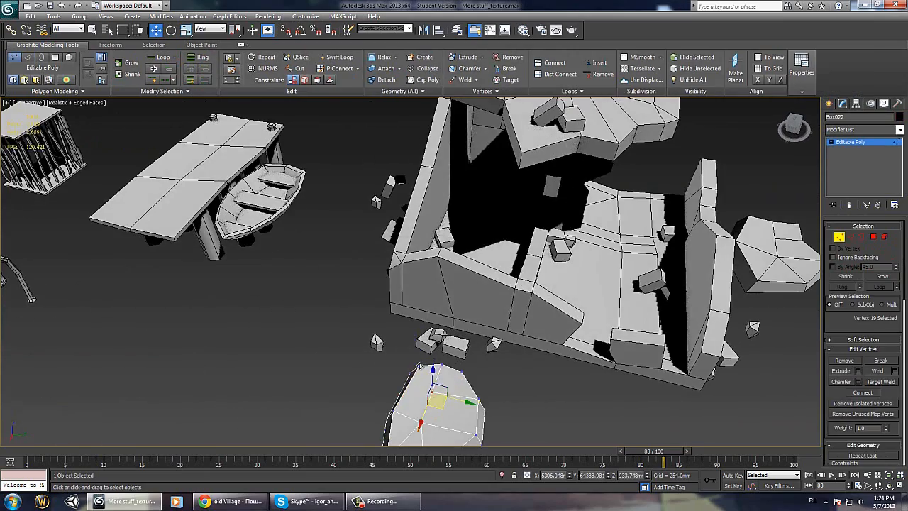
pyautogui.moveTo(505, 397); pyautogui.dragTo(430, 292, button='middle')
pyautogui.press('1')
pyautogui.keyDown('alt'); pyautogui.moveTo(303, 305); pyautogui.dragTo(386, 299, button='middle'); pyautogui.keyUp('alt')
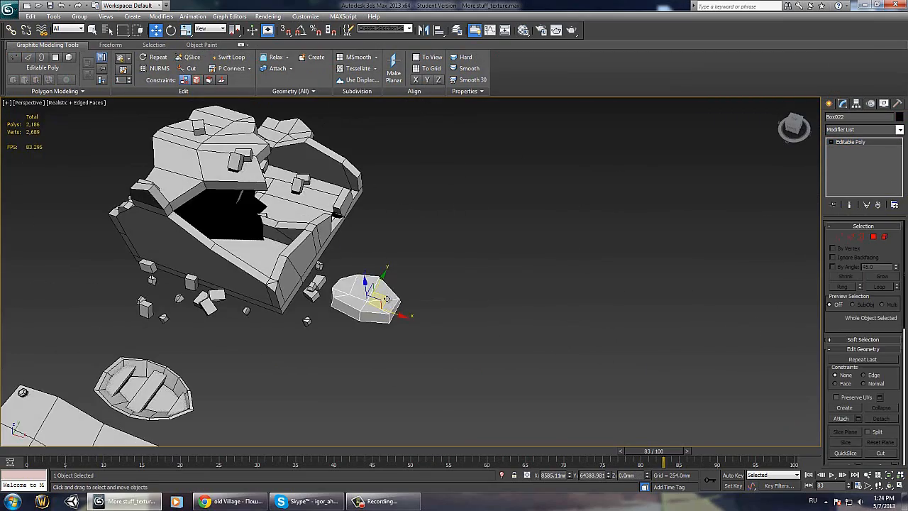
# Step: Rotate the cloned slab upright and move it against the ruin's outer wall on the boat side
pyautogui.keyDown('alt'); pyautogui.moveTo(137, 282); pyautogui.dragTo(276, 301, button='middle'); pyautogui.keyUp('alt')
pyautogui.press('e')
pyautogui.moveTo(294, 312); pyautogui.dragTo(305, 305)
pyautogui.keyDown('alt'); pyautogui.moveTo(305, 305); pyautogui.dragTo(281, 312, button='middle'); pyautogui.keyUp('alt')
pyautogui.press('w')
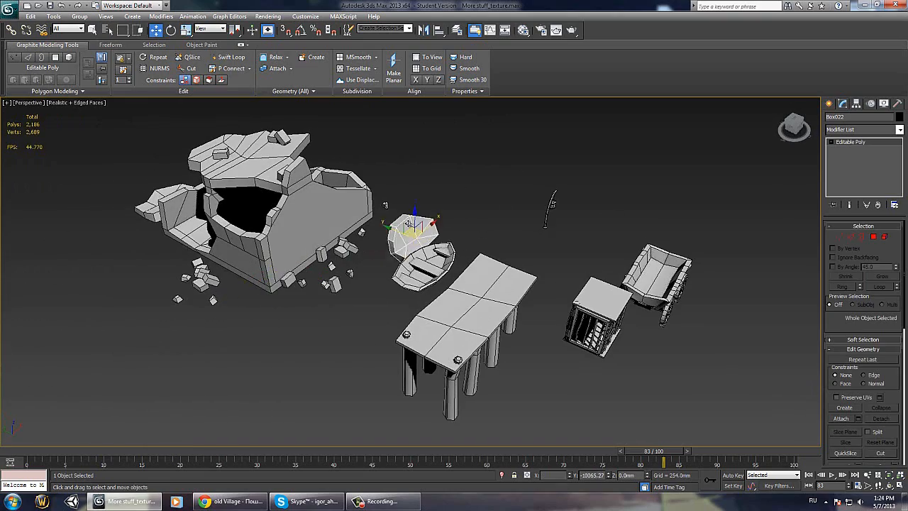
pyautogui.keyDown('alt'); pyautogui.moveTo(382, 210); pyautogui.dragTo(368, 263, button='middle'); pyautogui.keyUp('alt')
pyautogui.press('e')
pyautogui.click(378, 270)
pyautogui.press('w')
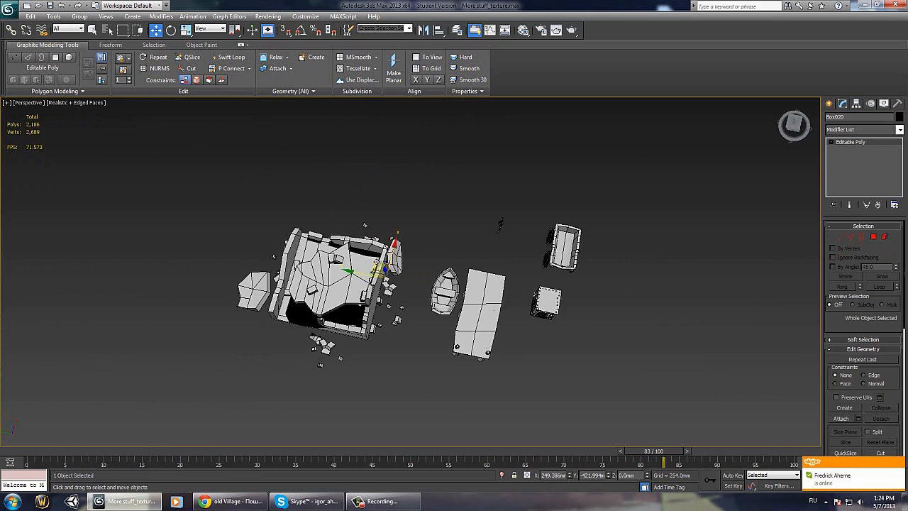
# Step: Clone the original slab into the ruin's interior and rotate the copy upright
pyautogui.keyDown('alt'); pyautogui.moveTo(365, 225); pyautogui.dragTo(461, 226, button='middle'); pyautogui.keyUp('alt')
pyautogui.keyDown('alt'); pyautogui.moveTo(361, 278); pyautogui.dragTo(420, 305, button='middle'); pyautogui.keyUp('alt')
pyautogui.click(407, 346)
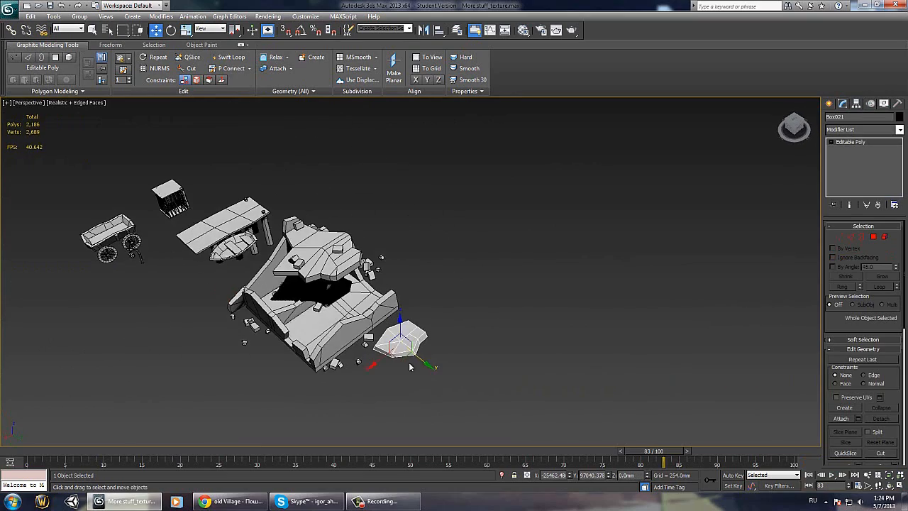
pyautogui.keyDown('alt'); pyautogui.moveTo(296, 316); pyautogui.dragTo(339, 335, button='middle'); pyautogui.keyUp('alt')
pyautogui.scroll(3, 340, 336)
pyautogui.press('e')
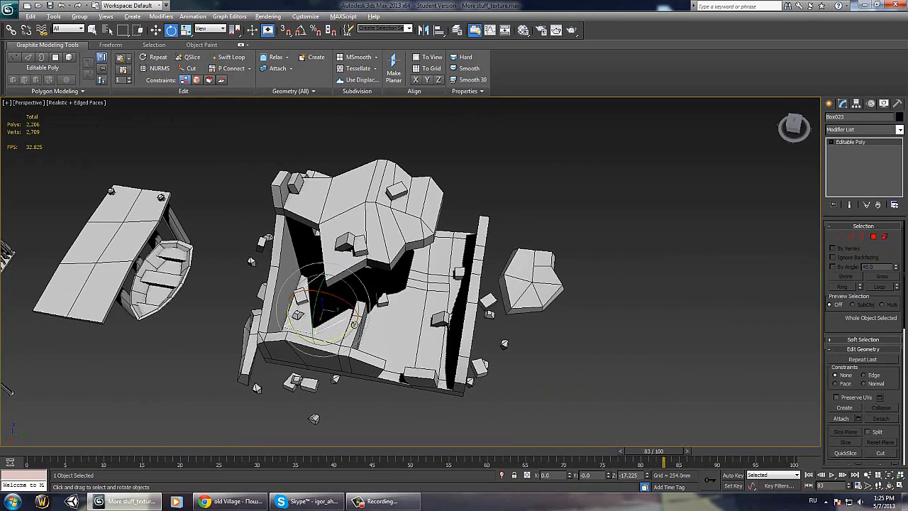
pyautogui.keyDown('alt'); pyautogui.moveTo(323, 269); pyautogui.dragTo(341, 288, button='middle'); pyautogui.keyUp('alt')
# Step: Move the interior slab copy beside the low inner wall and adjust its rotation
pyautogui.press('w')
pyautogui.moveTo(356, 276); pyautogui.dragTo(354, 279)
pyautogui.keyDown('alt'); pyautogui.moveTo(354, 279); pyautogui.dragTo(398, 273, button='middle'); pyautogui.keyUp('alt')
pyautogui.scroll(3, 356, 275)
pyautogui.press('e')
pyautogui.press('w')
pyautogui.scroll(-4, 405, 275)
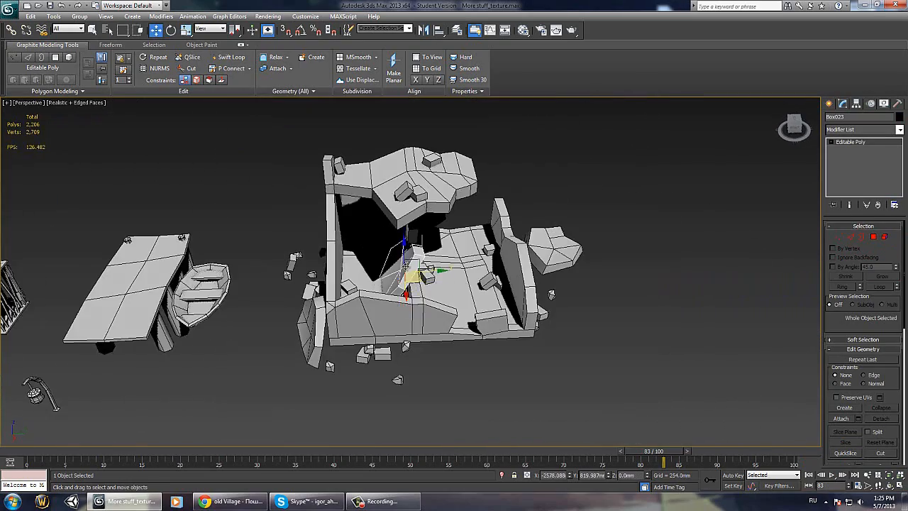
# Step: Shift the interior slab slightly and tilt it so it leans among the broken inner walls
pyautogui.moveTo(412, 277); pyautogui.dragTo(416, 274)
pyautogui.keyDown('alt'); pyautogui.moveTo(415, 274); pyautogui.dragTo(446, 293, button='middle'); pyautogui.keyUp('alt')
pyautogui.scroll(4, 428, 272)
pyautogui.press('e')
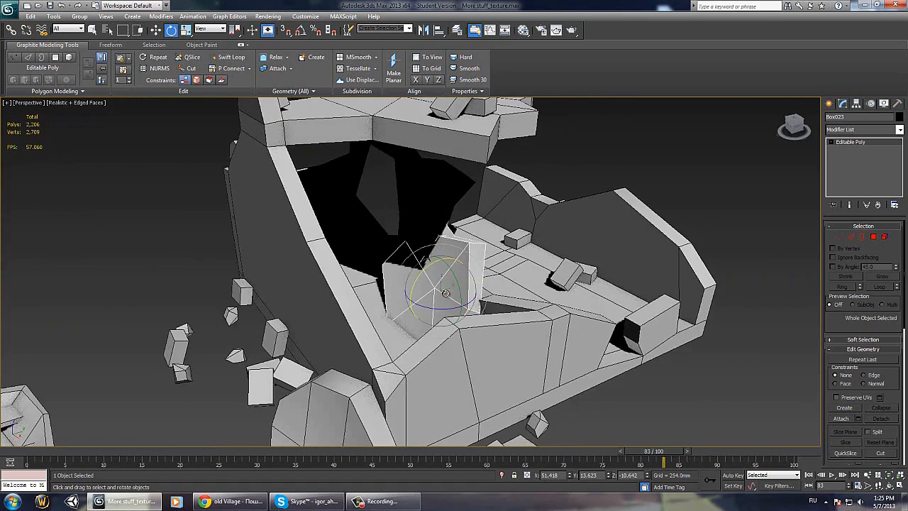
pyautogui.moveTo(452, 310); pyautogui.dragTo(464, 309)
pyautogui.keyDown('alt'); pyautogui.moveTo(464, 309); pyautogui.dragTo(408, 283, button='middle'); pyautogui.keyUp('alt')
# Step: Adjust the leaning interior slab's height, connect two of its vertices, and leave vertex editing
pyautogui.press('2')
pyautogui.press('4')
pyautogui.press('w')
pyautogui.press('2')
pyautogui.press('2')
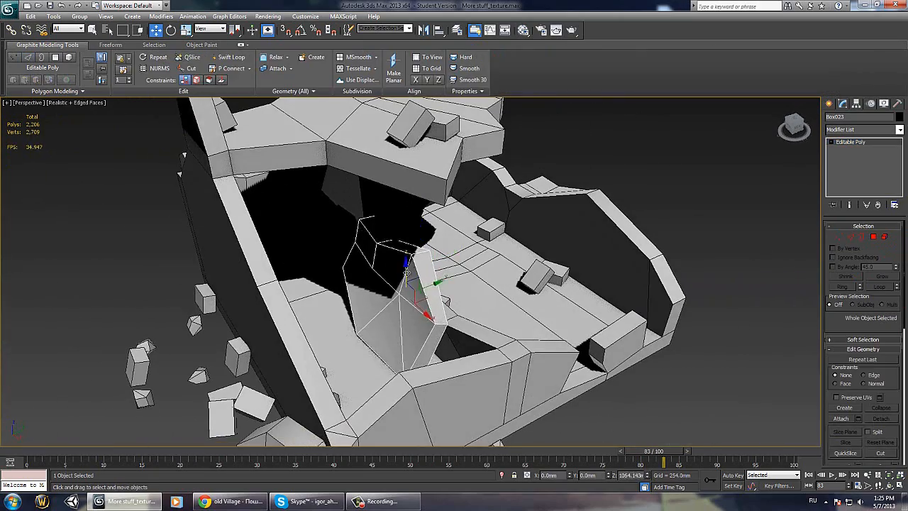
pyautogui.moveTo(406, 271); pyautogui.dragTo(407, 269)
pyautogui.keyDown('alt'); pyautogui.moveTo(407, 270); pyautogui.dragTo(435, 273, button='middle'); pyautogui.keyUp('alt')
pyautogui.press('1')
pyautogui.rightClick(344, 273)
pyautogui.click(331, 306)
pyautogui.scroll(-4, 430, 265)
pyautogui.click(840, 238)
# Step: Clone the original slab and place the copy on top of the ruin's broken roof
pyautogui.keyDown('alt'); pyautogui.moveTo(624, 235); pyautogui.dragTo(546, 284, button='middle'); pyautogui.keyUp('alt')
pyautogui.click(518, 316)
pyautogui.keyDown('alt'); pyautogui.moveTo(518, 317); pyautogui.dragTo(538, 341, button='middle'); pyautogui.keyUp('alt')
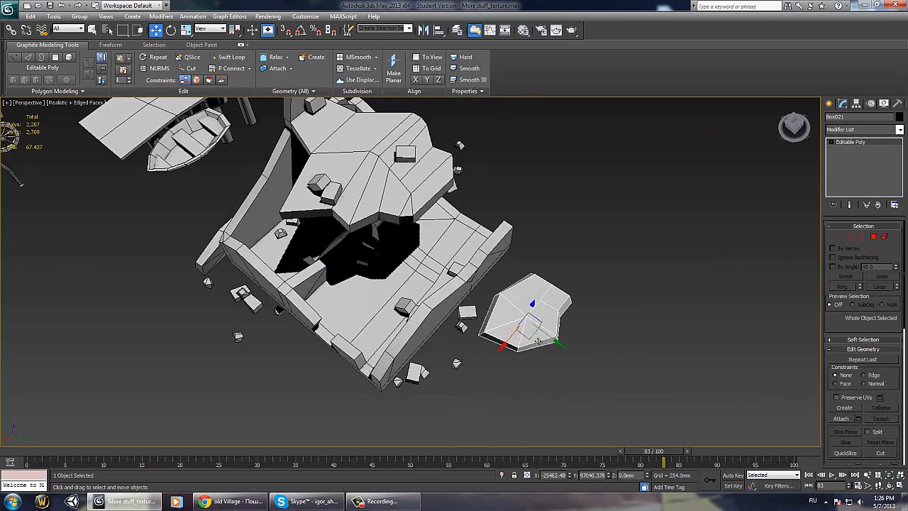
pyautogui.moveTo(326, 394); pyautogui.dragTo(307, 396)
pyautogui.keyDown('alt'); pyautogui.moveTo(307, 396); pyautogui.dragTo(327, 392, button='middle'); pyautogui.keyUp('alt')
pyautogui.moveTo(325, 389); pyautogui.dragTo(376, 322)
pyautogui.keyDown('alt'); pyautogui.moveTo(376, 322); pyautogui.dragTo(363, 304, button='middle'); pyautogui.keyUp('alt')
pyautogui.keyDown('alt'); pyautogui.moveTo(388, 210); pyautogui.dragTo(355, 213, button='middle'); pyautogui.keyUp('alt')
pyautogui.keyDown('alt'); pyautogui.moveTo(376, 175); pyautogui.dragTo(428, 272, button='middle'); pyautogui.keyUp('alt')
# Step: Make another slab copy in front of the ruin and extrude two of its side faces outward
pyautogui.press('e')
pyautogui.press('4')
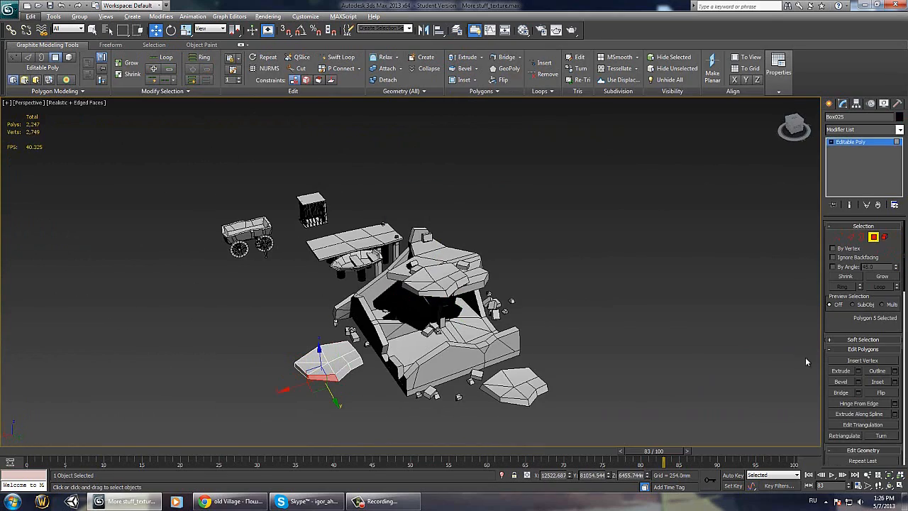
pyautogui.scroll(6, 320, 407)
pyautogui.press('2')
pyautogui.keyDown('alt'); pyautogui.moveTo(320, 407); pyautogui.dragTo(229, 293, button='middle'); pyautogui.keyUp('alt')
pyautogui.press('4')
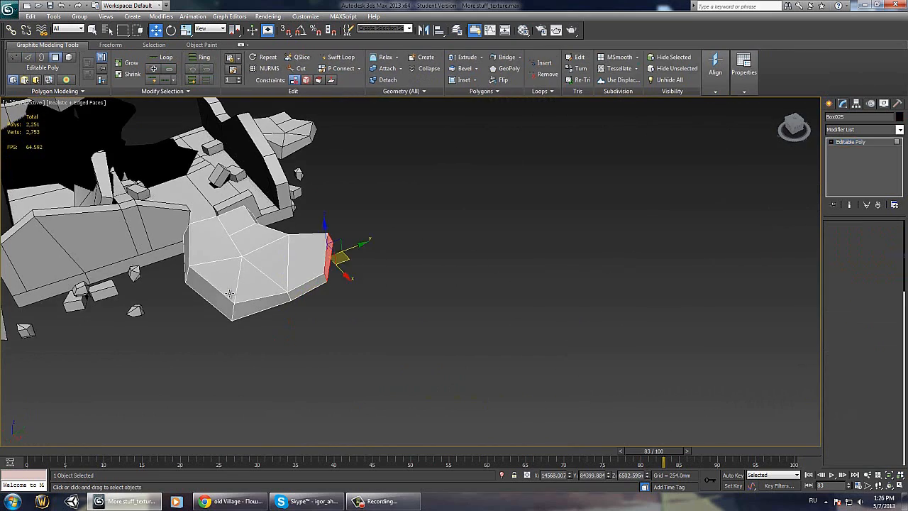
pyautogui.hotkey('ctrl', 'z')
pyautogui.press('2')
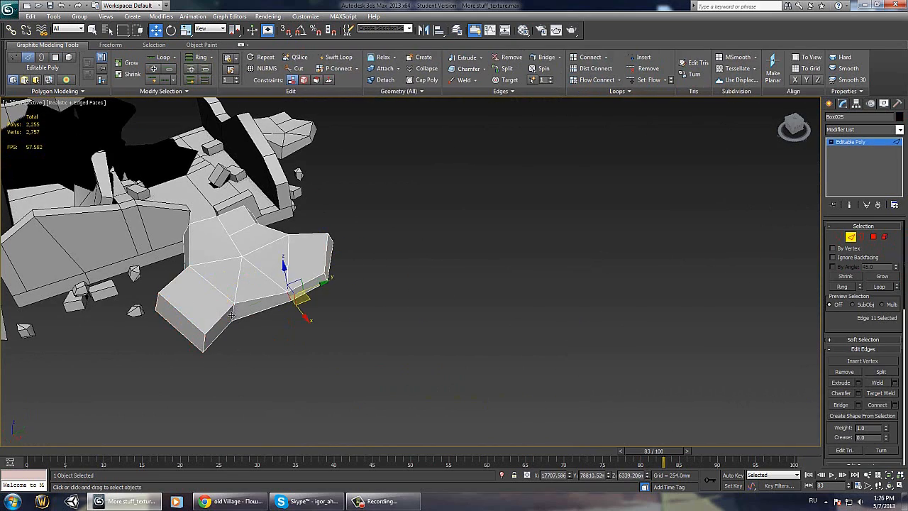
# Step: Leave sub-object editing on the extruded slab and move it vertically beside the ruin's front corner
pyautogui.keyDown('alt'); pyautogui.moveTo(278, 349); pyautogui.dragTo(671, 267, button='middle'); pyautogui.keyUp('alt')
pyautogui.scroll(-4, 671, 267)
pyautogui.press('2')
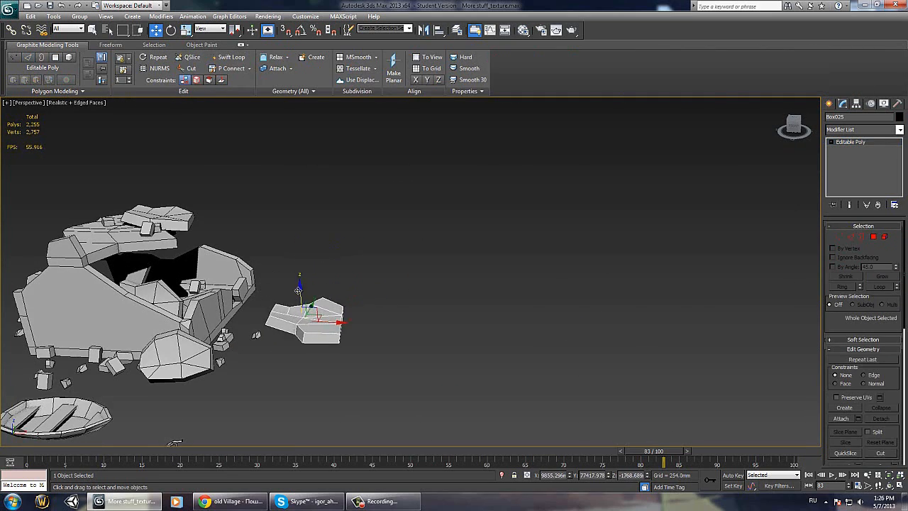
pyautogui.keyDown('alt'); pyautogui.moveTo(298, 290); pyautogui.dragTo(389, 277, button='middle'); pyautogui.keyUp('alt')
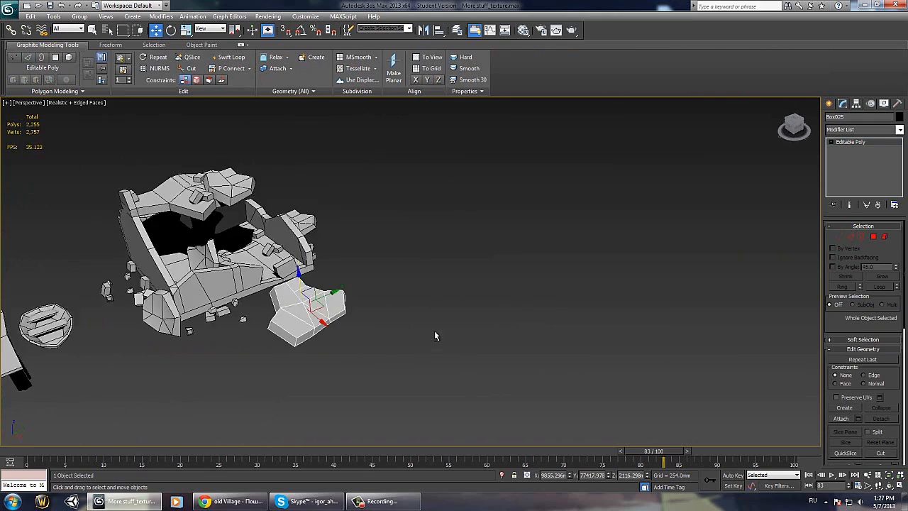
# Step: Copy a small rubble block of the ruin, place the copy by the detached front slab, and leave element editing
pyautogui.keyDown('alt'); pyautogui.moveTo(435, 330); pyautogui.dragTo(328, 320, button='middle'); pyautogui.keyUp('alt')
pyautogui.moveTo(329, 320); pyautogui.dragTo(415, 292)
pyautogui.keyDown('alt'); pyautogui.moveTo(415, 291); pyautogui.dragTo(346, 327, button='middle'); pyautogui.keyUp('alt')
pyautogui.scroll(4, 429, 306)
pyautogui.moveTo(346, 326); pyautogui.dragTo(349, 312)
pyautogui.keyDown('alt'); pyautogui.moveTo(349, 312); pyautogui.dragTo(341, 361, button='middle'); pyautogui.keyUp('alt')
pyautogui.moveTo(350, 313); pyautogui.dragTo(364, 294)
pyautogui.keyDown('alt'); pyautogui.moveTo(364, 294); pyautogui.dragTo(361, 260, button='middle'); pyautogui.keyUp('alt')
pyautogui.moveTo(376, 275); pyautogui.dragTo(376, 271)
pyautogui.keyDown('alt'); pyautogui.moveTo(376, 271); pyautogui.dragTo(369, 282, button='middle'); pyautogui.keyUp('alt')
pyautogui.click(885, 237)
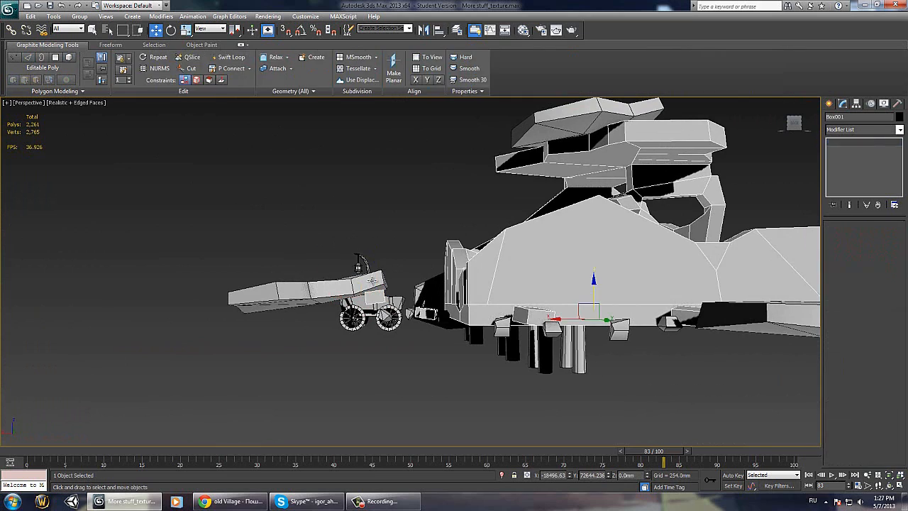
# Step: Lower the copied rubble block under the edge of the detached slab and leave element editing
pyautogui.click(373, 282)
pyautogui.click(377, 290)
pyautogui.press('5')
pyautogui.moveTo(377, 281); pyautogui.dragTo(377, 296)
pyautogui.keyDown('alt'); pyautogui.moveTo(377, 296); pyautogui.dragTo(364, 299, button='middle'); pyautogui.keyUp('alt')
pyautogui.moveTo(375, 281); pyautogui.dragTo(374, 286)
pyautogui.click(883, 238)
# Step: Create a large ground plane extending beneath the ruin and its surrounding debris
pyautogui.click(830, 103)
pyautogui.click(882, 203)
pyautogui.scroll(-7, 404, 302)
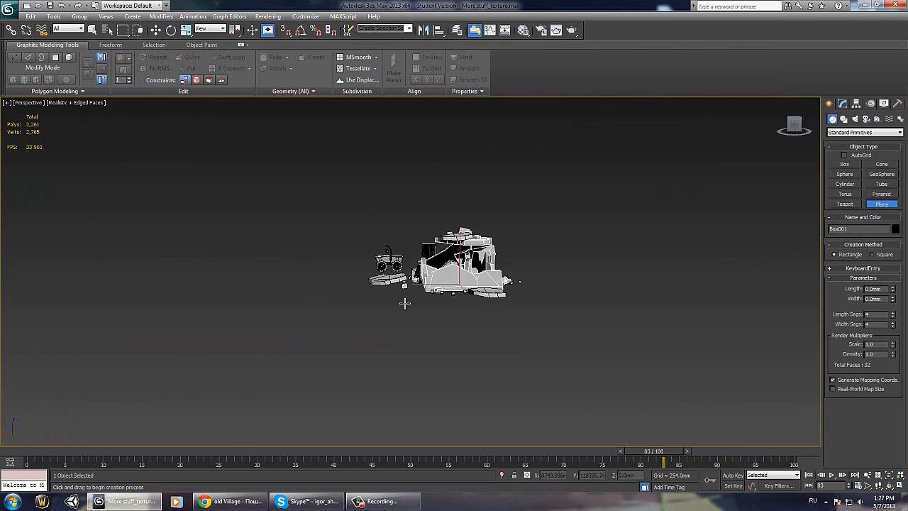
pyautogui.keyDown('alt'); pyautogui.moveTo(404, 302); pyautogui.dragTo(408, 355, button='middle'); pyautogui.keyUp('alt')
pyautogui.moveTo(310, 218); pyautogui.dragTo(575, 365)
pyautogui.scroll(5, 511, 348)
pyautogui.keyDown('alt'); pyautogui.moveTo(511, 355); pyautogui.dragTo(752, 314, button='middle'); pyautogui.keyUp('alt')
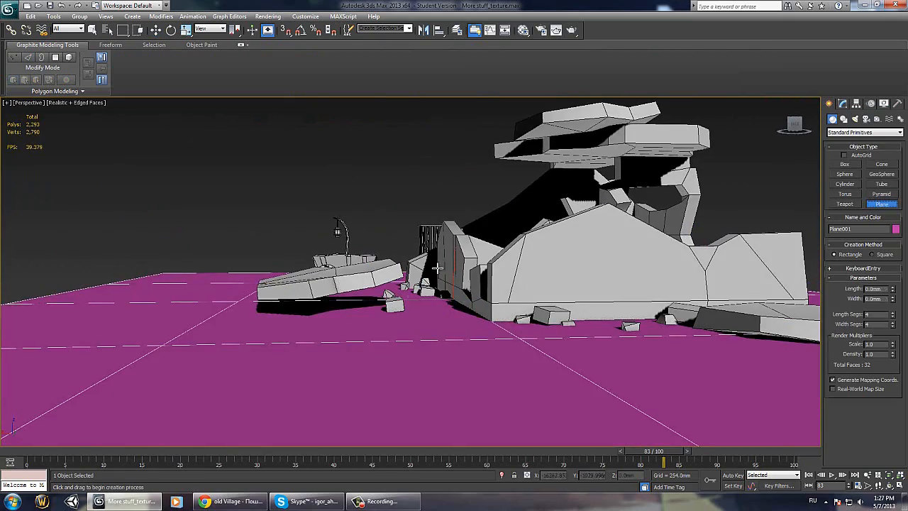
# Step: Lower the detached front slab so that it rests on the ground plane
pyautogui.press('w')
pyautogui.click(350, 269)
pyautogui.moveTo(337, 264); pyautogui.dragTo(337, 284)
pyautogui.keyDown('alt'); pyautogui.moveTo(337, 284); pyautogui.dragTo(344, 307, button='middle'); pyautogui.keyUp('alt')
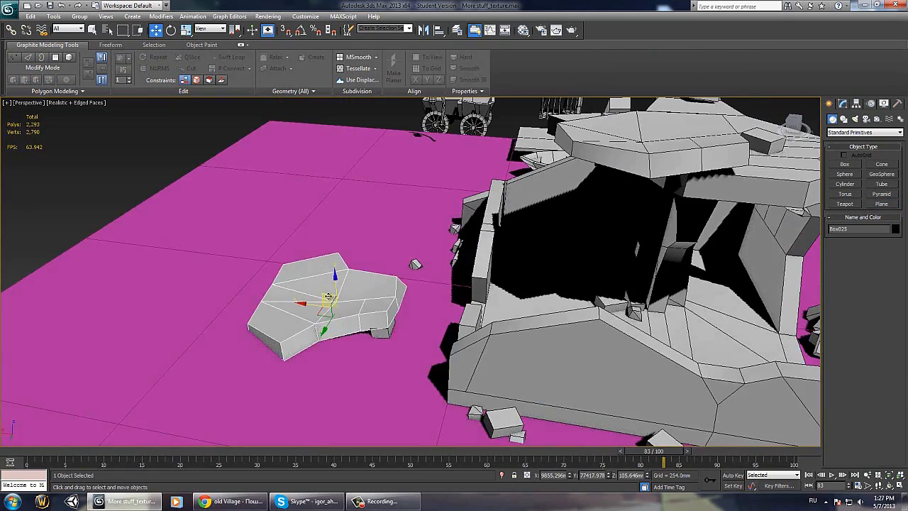
pyautogui.moveTo(329, 296); pyautogui.dragTo(324, 302)
# Step: Rotate the rubble block under the slab's edge and leave element editing
pyautogui.click(384, 332)
pyautogui.press('5')
pyautogui.click(383, 333)
pyautogui.press('e')
pyautogui.moveTo(404, 349); pyautogui.dragTo(438, 339)
pyautogui.keyDown('alt'); pyautogui.moveTo(438, 338); pyautogui.dragTo(690, 272, button='middle'); pyautogui.keyUp('alt')
pyautogui.press('5')
# Step: Lower the tilted rubble block against the ruin's outer wall to the ground and leave element editing
pyautogui.moveTo(532, 215); pyautogui.dragTo(490, 261, button='middle')
pyautogui.press('w')
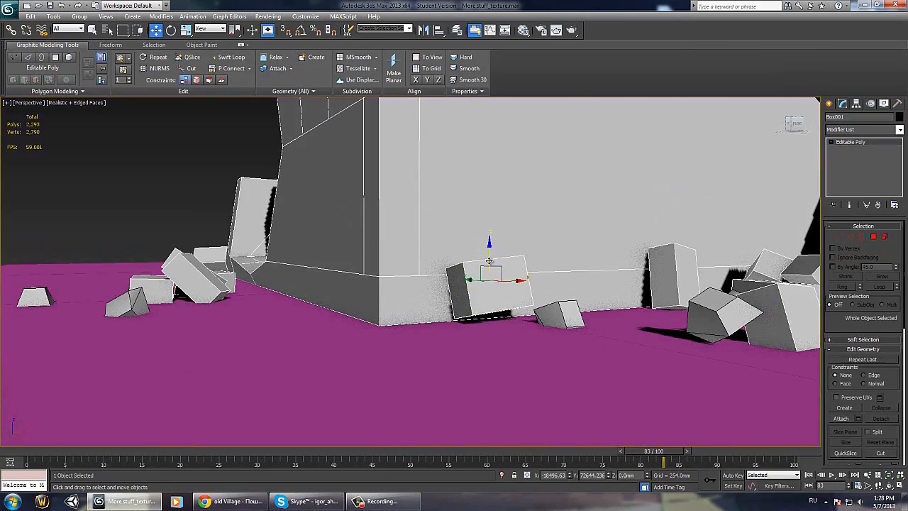
pyautogui.press('5')
pyautogui.click(490, 262)
pyautogui.moveTo(489, 263); pyautogui.dragTo(489, 273)
pyautogui.press('5')
# Step: Clone the small stone near the ruin's corner and place two copies on the ground beside the front slab
pyautogui.scroll(-8, 461, 306)
pyautogui.keyDown('alt'); pyautogui.moveTo(461, 306); pyautogui.dragTo(562, 293, button='middle'); pyautogui.keyUp('alt')
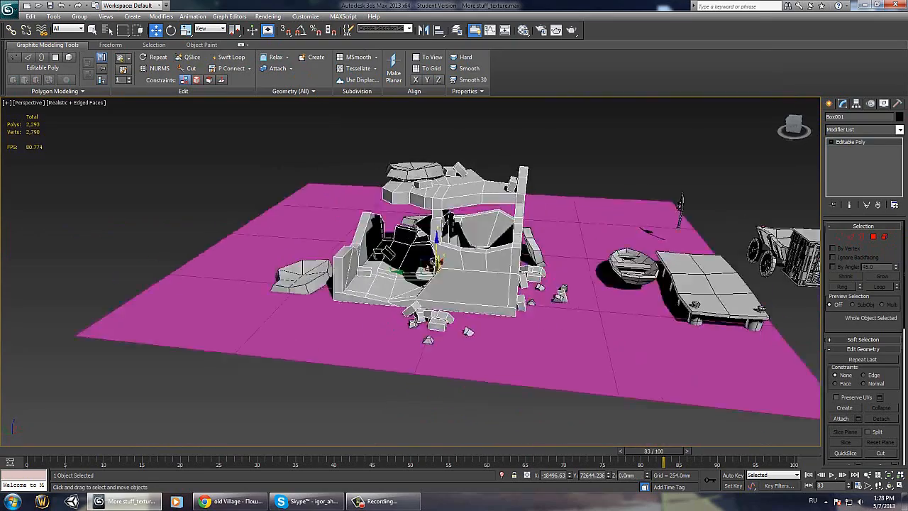
pyautogui.keyDown('alt'); pyautogui.moveTo(431, 264); pyautogui.dragTo(542, 312, button='middle'); pyautogui.keyUp('alt')
pyautogui.click(538, 337)
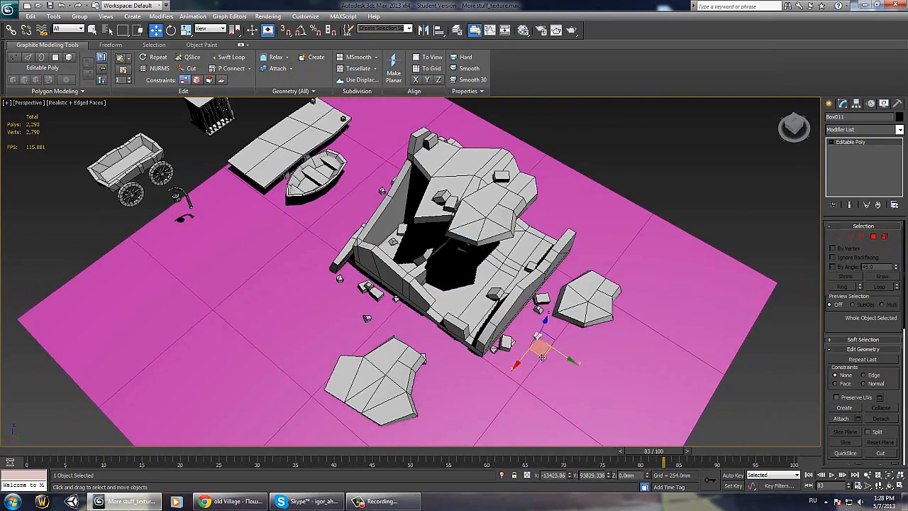
pyautogui.moveTo(542, 357)
pyautogui.keyDown('shift'); pyautogui.mouseDown()
pyautogui.moveTo(429, 420)
pyautogui.moveTo(330, 419)
pyautogui.mouseUp(); pyautogui.keyUp('shift')
pyautogui.press('Return')
pyautogui.press('e')
pyautogui.press('Return')
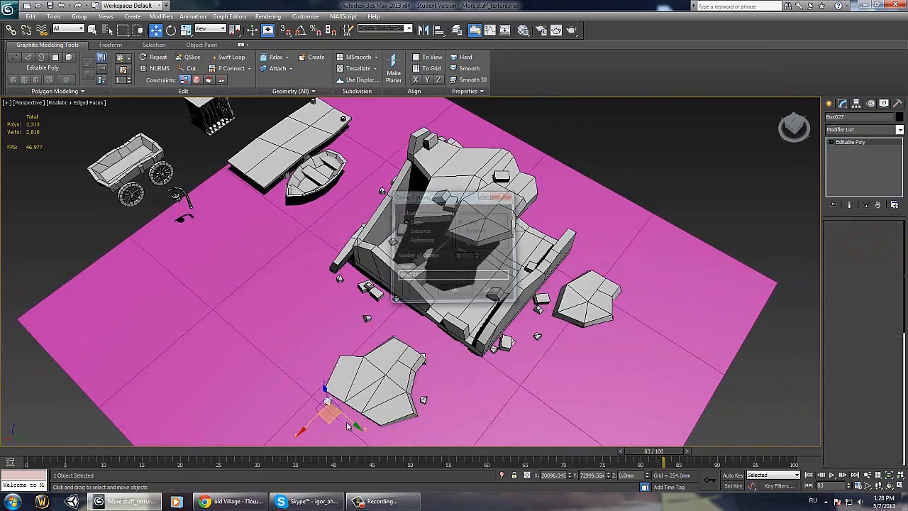
# Step: Adjust the front slab's outer side faces where they meet the ground, and leave polygon editing
pyautogui.scroll(3, 397, 376)
pyautogui.moveTo(330, 419)
pyautogui.keyDown('alt'); pyautogui.mouseDown(button='middle')
pyautogui.moveTo(397, 377)
pyautogui.moveTo(435, 252)
pyautogui.mouseUp(button='middle'); pyautogui.keyUp('alt')
pyautogui.press('4')
pyautogui.click(873, 238)
pyautogui.click(446, 222)
pyautogui.click(874, 237)
pyautogui.click(444, 249)
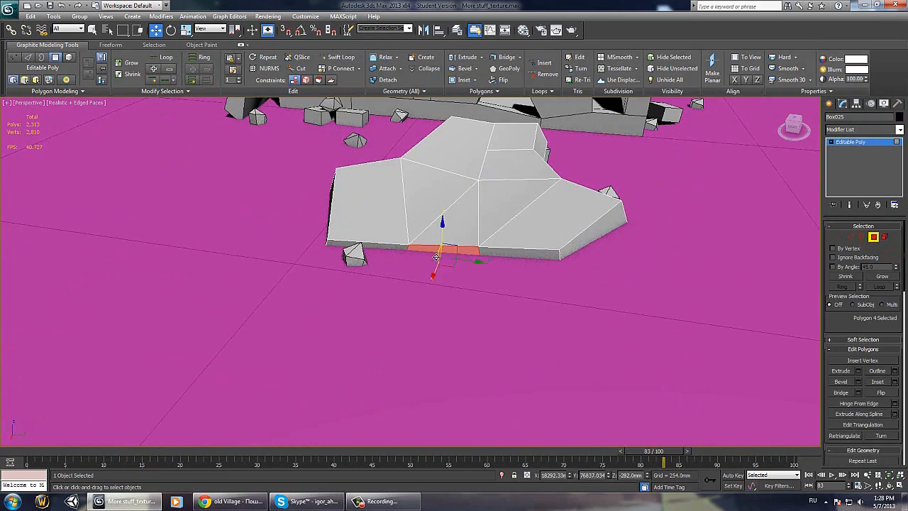
pyautogui.moveTo(448, 257); pyautogui.dragTo(450, 261)
pyautogui.scroll(-5, 451, 270)
pyautogui.keyDown('alt'); pyautogui.moveTo(452, 270); pyautogui.dragTo(526, 277, button='middle'); pyautogui.keyUp('alt')
pyautogui.keyDown('alt'); pyautogui.moveTo(419, 268); pyautogui.dragTo(596, 243, button='middle'); pyautogui.keyUp('alt')
pyautogui.keyDown('ctrl'); pyautogui.click(400, 263); pyautogui.keyUp('ctrl')
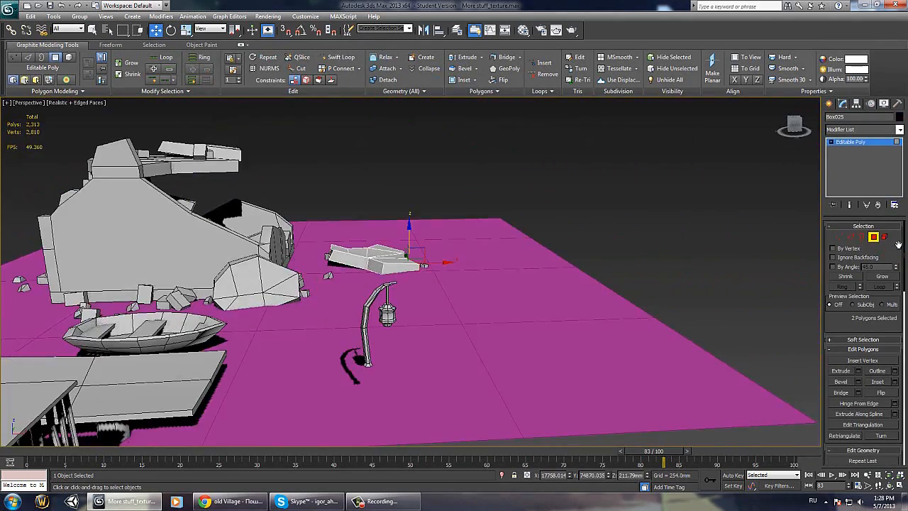
pyautogui.click(874, 237)
pyautogui.keyDown('alt'); pyautogui.moveTo(752, 250); pyautogui.dragTo(568, 266, button='middle'); pyautogui.keyUp('alt')
pyautogui.moveTo(568, 241); pyautogui.dragTo(497, 333, button='middle')
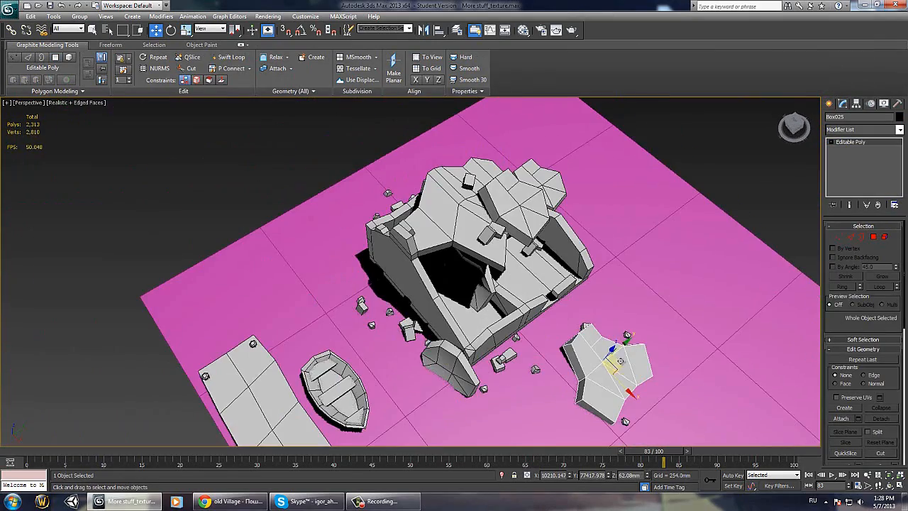
pyautogui.keyDown('ctrl'); pyautogui.click(624, 421); pyautogui.keyUp('ctrl')
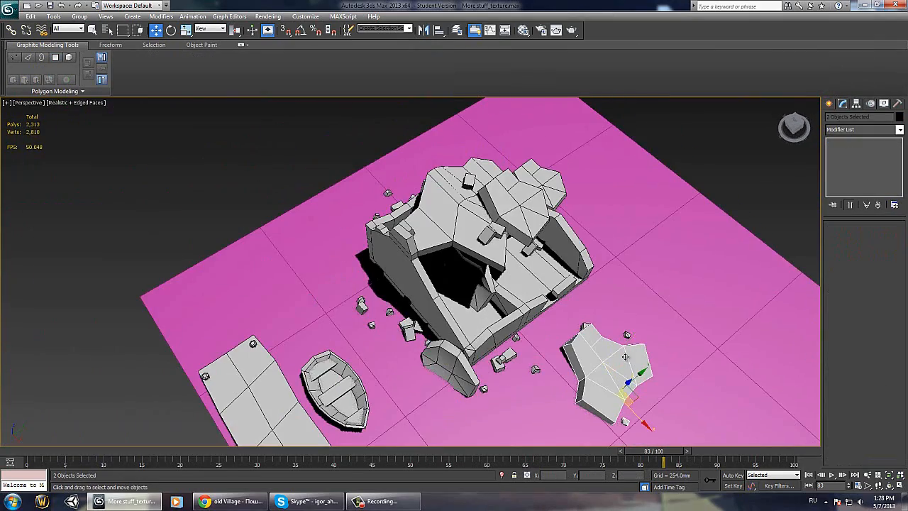
pyautogui.keyDown('ctrl'); pyautogui.click(584, 325); pyautogui.keyUp('ctrl')
pyautogui.click(596, 351)
pyautogui.keyDown('alt'); pyautogui.moveTo(596, 351); pyautogui.dragTo(410, 281, button='middle'); pyautogui.keyUp('alt')
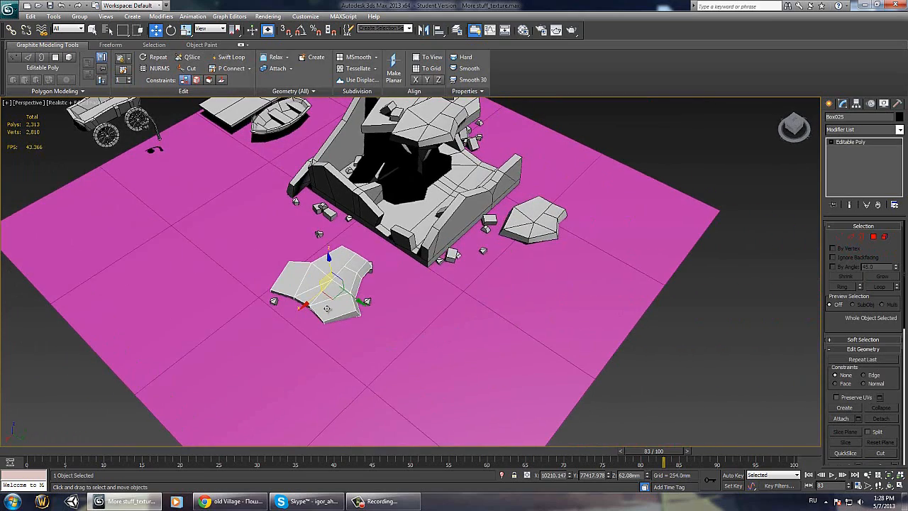
pyautogui.keyDown('ctrl'); pyautogui.click(368, 302); pyautogui.keyUp('ctrl')
pyautogui.keyDown('ctrl'); pyautogui.click(366, 272); pyautogui.keyUp('ctrl')
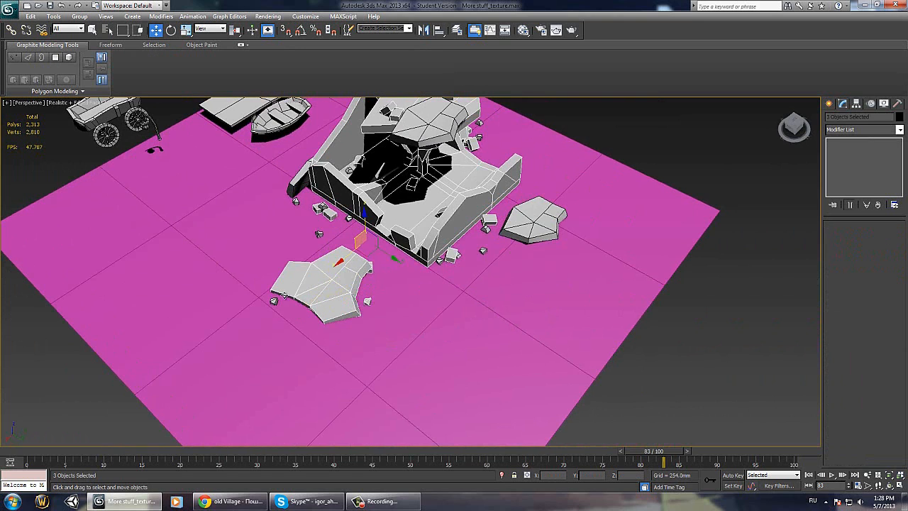
pyautogui.click(332, 282)
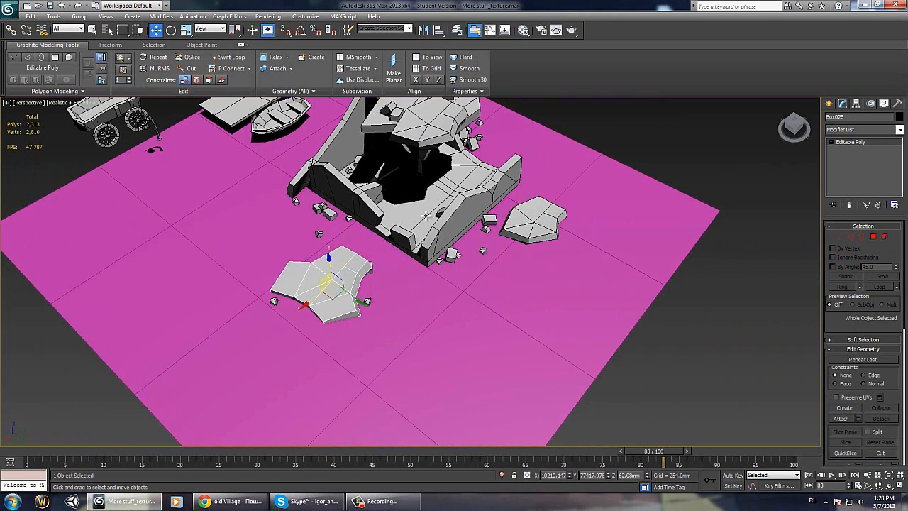
pyautogui.keyDown('alt'); pyautogui.moveTo(375, 193); pyautogui.dragTo(415, 198, button='middle'); pyautogui.keyUp('alt')
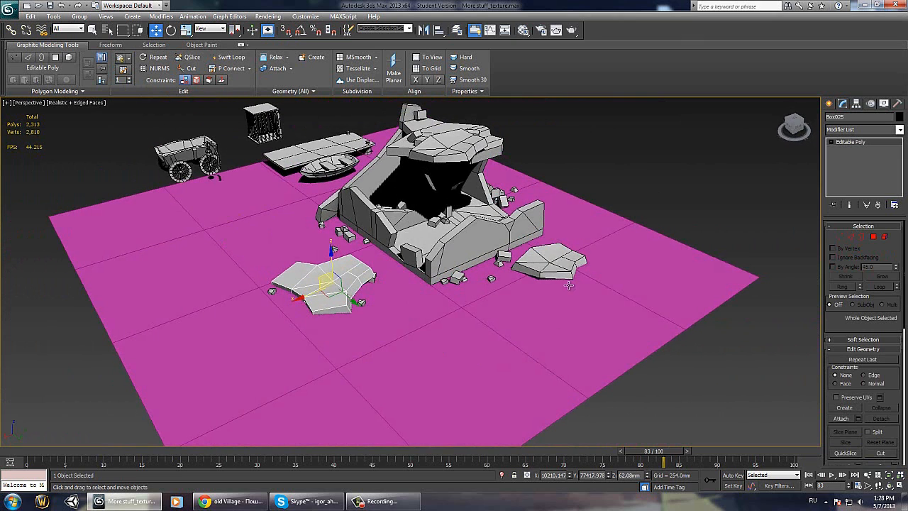
pyautogui.press('4')
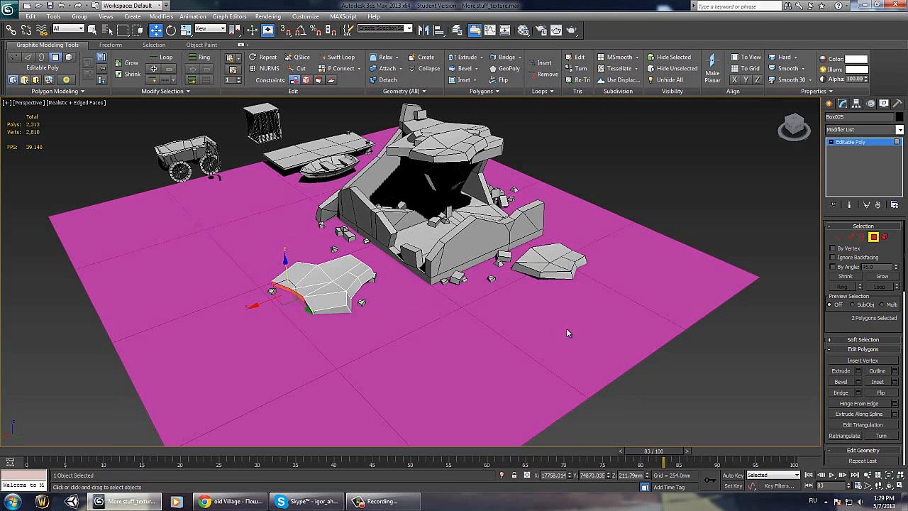
pyautogui.click(873, 238)
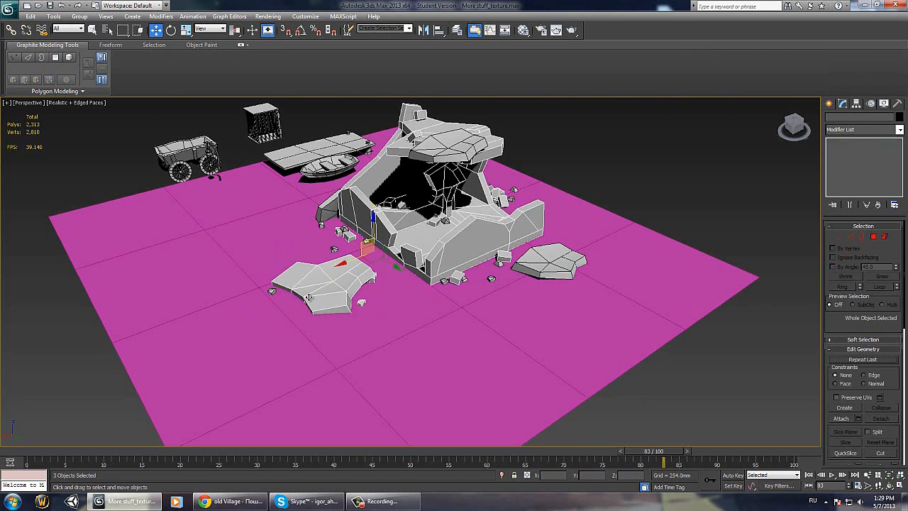
pyautogui.press('5')
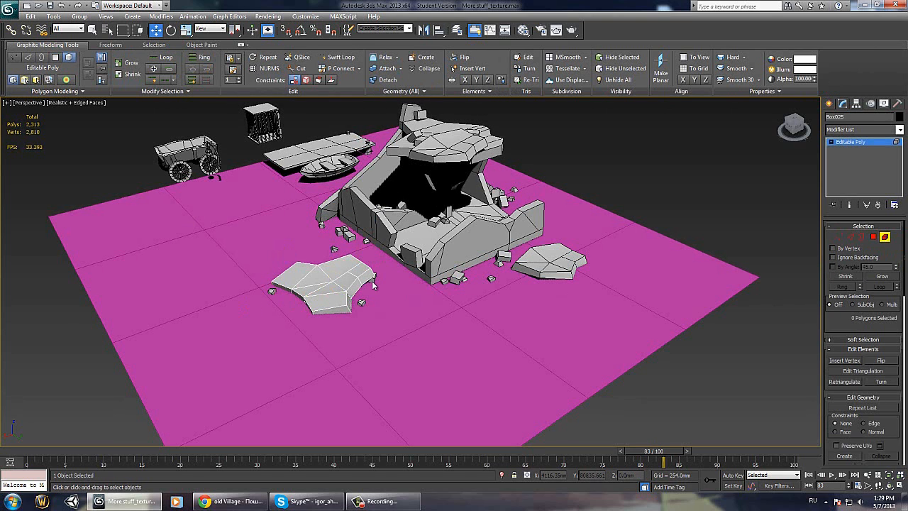
pyautogui.click(886, 237)
# Step: Move the rubble block out from the front slab's edge and shift the slab with its two stones closer to the ruin
pyautogui.click(483, 241)
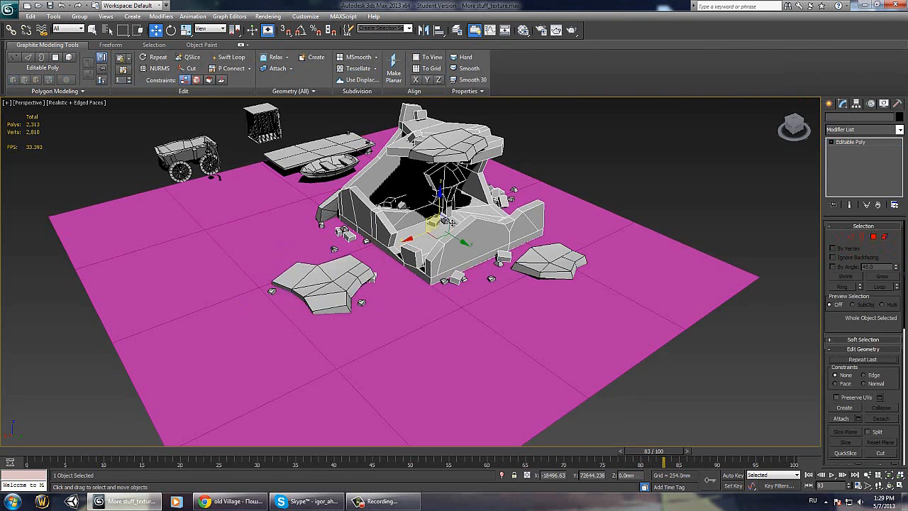
pyautogui.press('5')
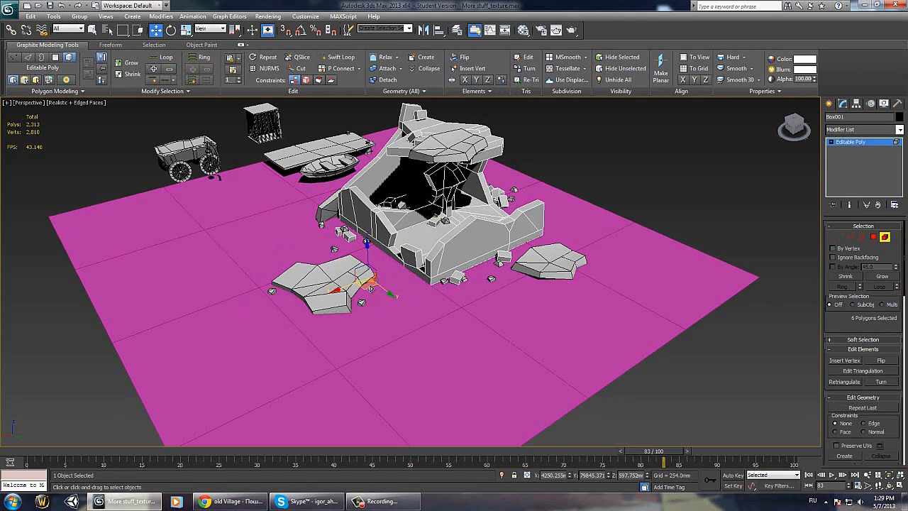
pyautogui.click(885, 237)
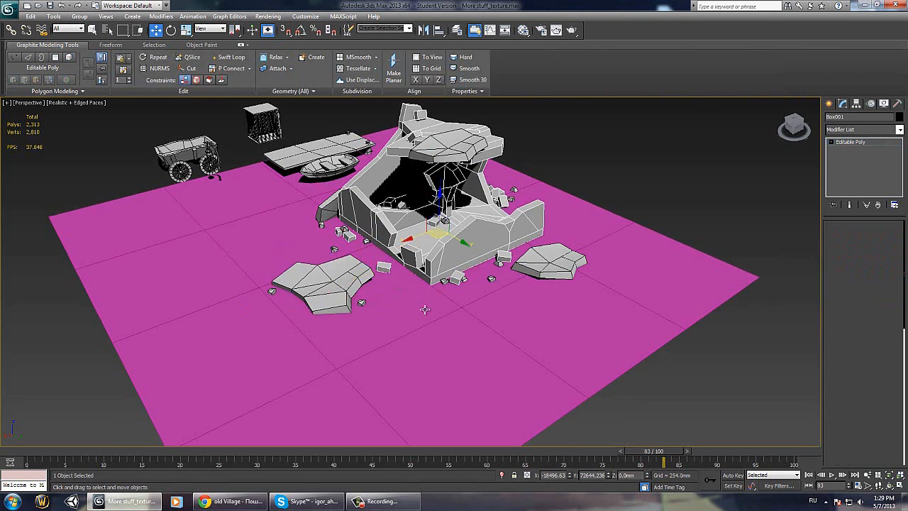
pyautogui.click(299, 298)
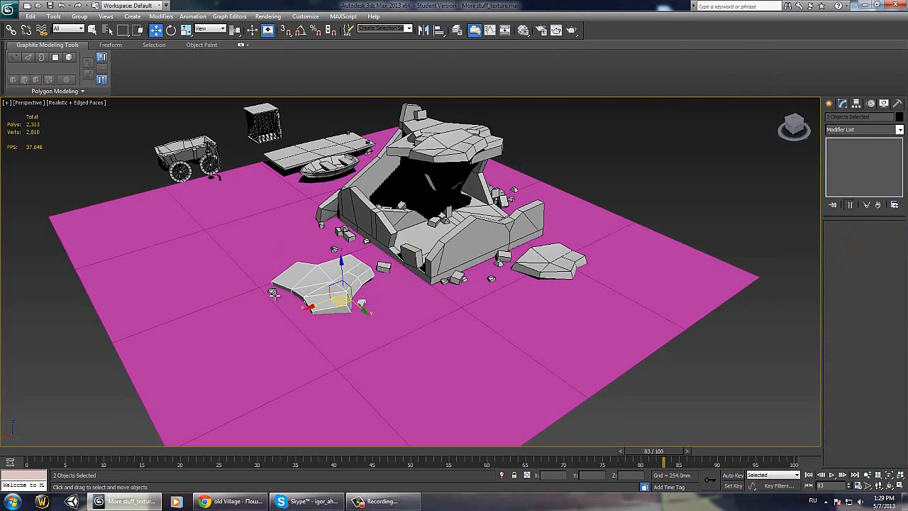
pyautogui.moveTo(297, 304); pyautogui.dragTo(314, 297)
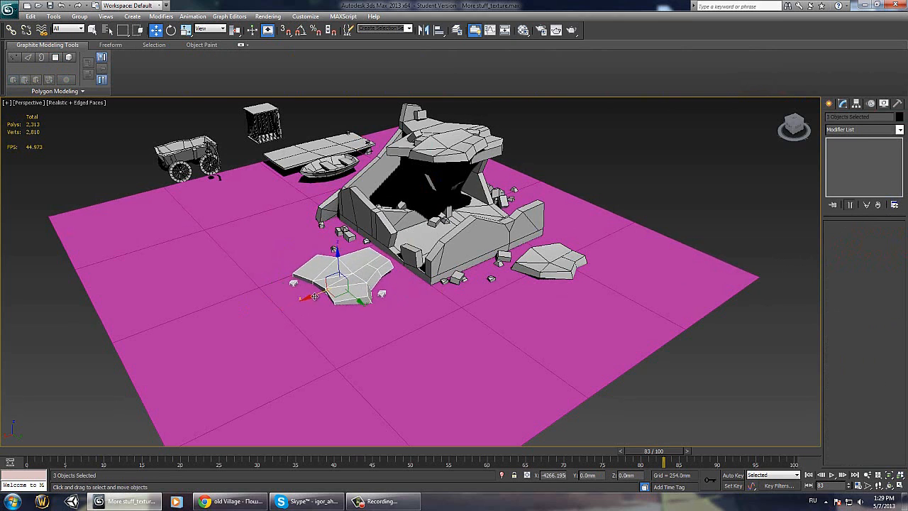
# Step: Create a box about 10735 mm long, 10273 mm wide and 3683 mm high beside the ground plane's edge
pyautogui.keyDown('alt'); pyautogui.moveTo(371, 305); pyautogui.dragTo(464, 289, button='middle'); pyautogui.keyUp('alt')
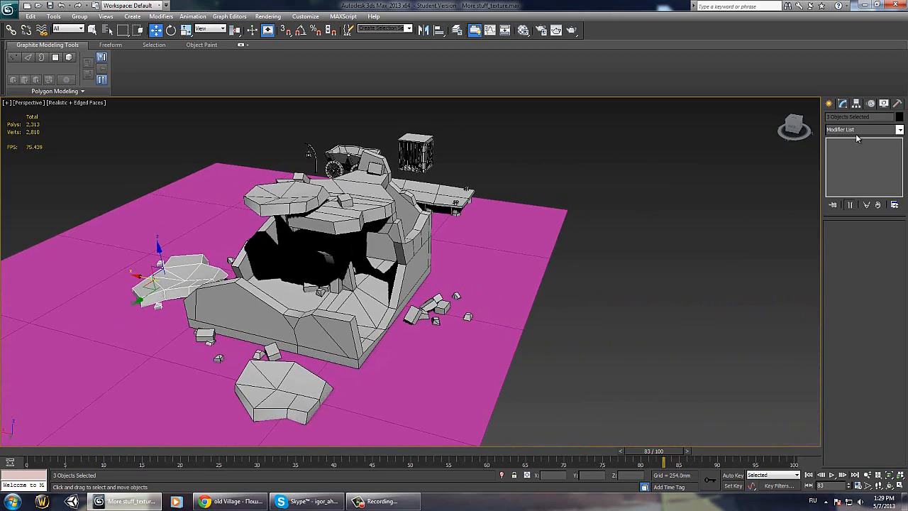
pyautogui.click(830, 104)
pyautogui.click(845, 164)
pyautogui.keyDown('alt'); pyautogui.moveTo(612, 209); pyautogui.dragTo(447, 284, button='middle'); pyautogui.keyUp('alt')
pyautogui.scroll(5, 548, 287)
pyautogui.scroll(-5, 490, 286)
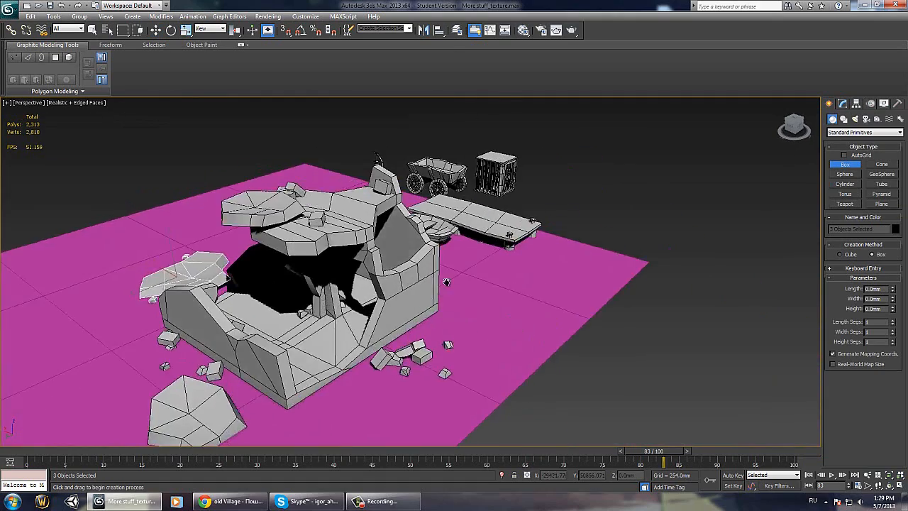
pyautogui.scroll(6, 452, 296)
pyautogui.scroll(-6, 454, 298)
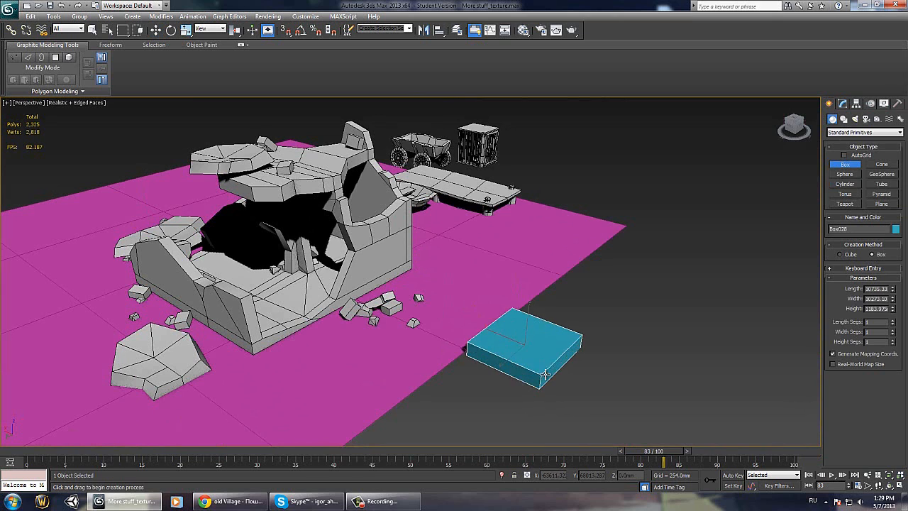
pyautogui.press('w')
# Step: Convert the new box to an editable poly and connect its four parallel edges with one segment
pyautogui.keyDown('alt'); pyautogui.moveTo(542, 363); pyautogui.dragTo(529, 380, button='middle'); pyautogui.keyUp('alt')
pyautogui.rightClick(529, 380)
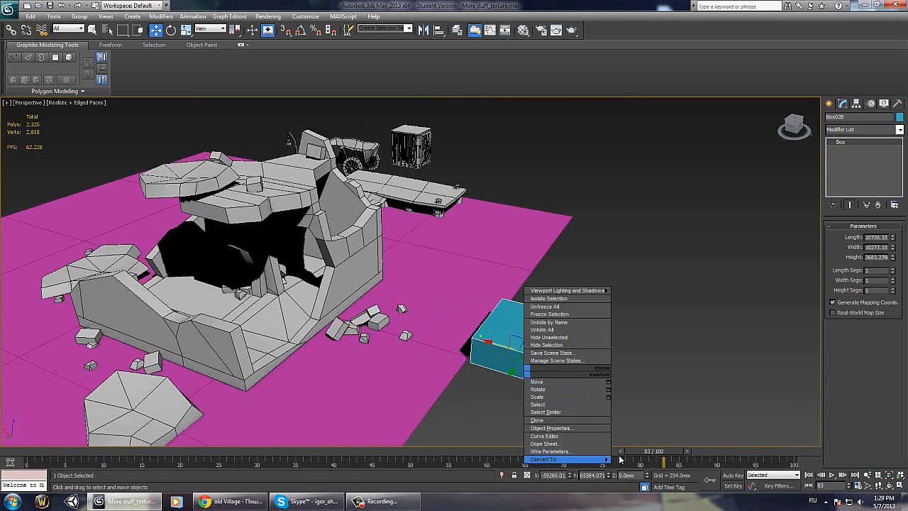
pyautogui.click(623, 450)
pyautogui.press('2')
pyautogui.keyDown('alt'); pyautogui.moveTo(623, 451); pyautogui.dragTo(528, 309, button='middle'); pyautogui.keyUp('alt')
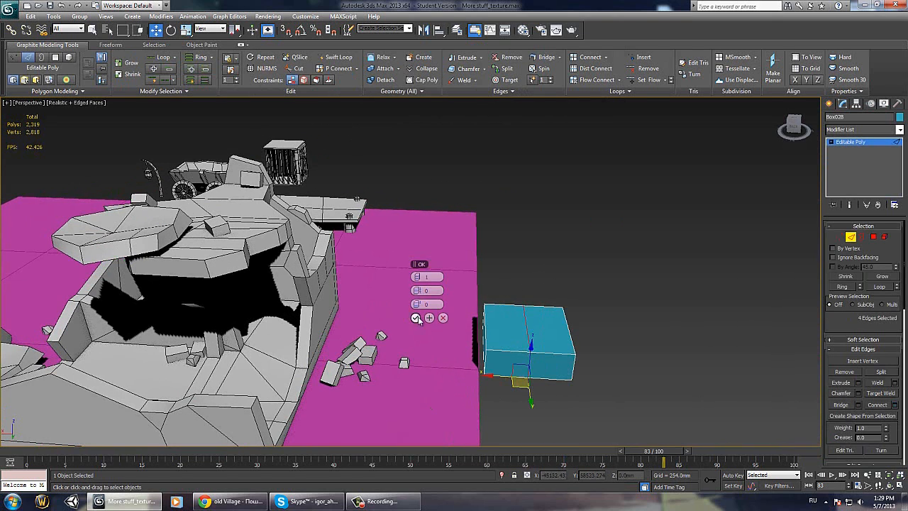
pyautogui.click(418, 320)
# Step: Scale the box's new middle edges outward and lower two of its upper outer edges
pyautogui.press('r')
pyautogui.keyDown('alt'); pyautogui.moveTo(531, 365); pyautogui.dragTo(554, 346, button='middle'); pyautogui.keyUp('alt')
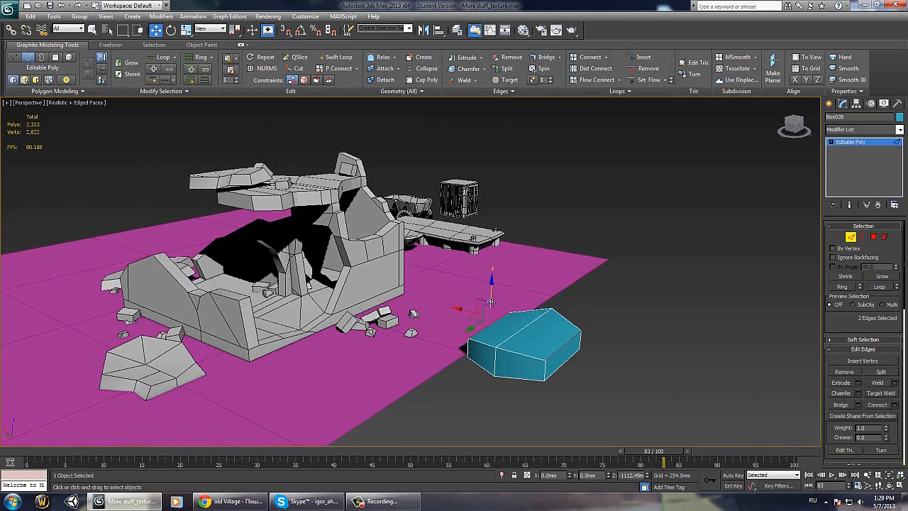
pyautogui.keyDown('alt'); pyautogui.moveTo(491, 301); pyautogui.dragTo(479, 305, button='middle'); pyautogui.keyUp('alt')
# Step: Add two edge loops across the box at right angles to its middle loop and adjust an upper edge
pyautogui.click(515, 336)
pyautogui.click(565, 375)
pyautogui.keyDown('alt'); pyautogui.moveTo(596, 376); pyautogui.dragTo(557, 415, button='middle'); pyautogui.keyUp('alt')
pyautogui.click(566, 382)
pyautogui.hotkey('alt', 'r')
pyautogui.keyDown('alt'); pyautogui.moveTo(642, 388); pyautogui.dragTo(627, 391, button='middle'); pyautogui.keyUp('alt')
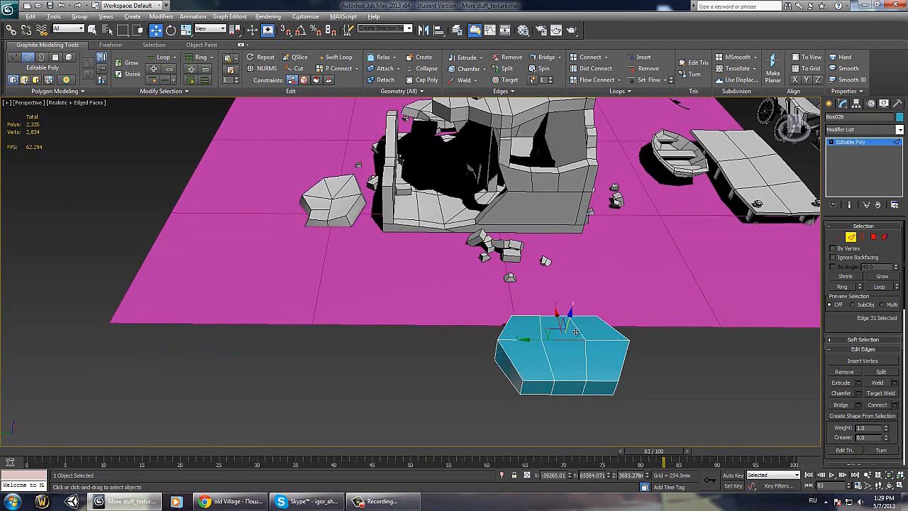
pyautogui.keyDown('alt'); pyautogui.moveTo(575, 331); pyautogui.dragTo(552, 320, button='middle'); pyautogui.keyUp('alt')
# Step: Connect pairs of vertices across the corner faces on top of the box
pyautogui.press('1')
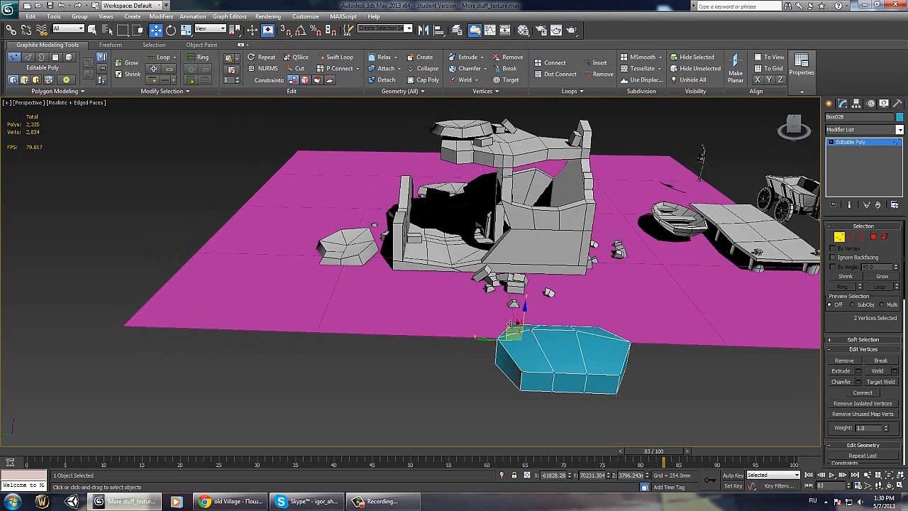
pyautogui.rightClick(510, 325)
pyautogui.click(491, 377)
pyautogui.keyDown('ctrl'); pyautogui.click(576, 330); pyautogui.keyUp('ctrl')
pyautogui.rightClick(577, 330)
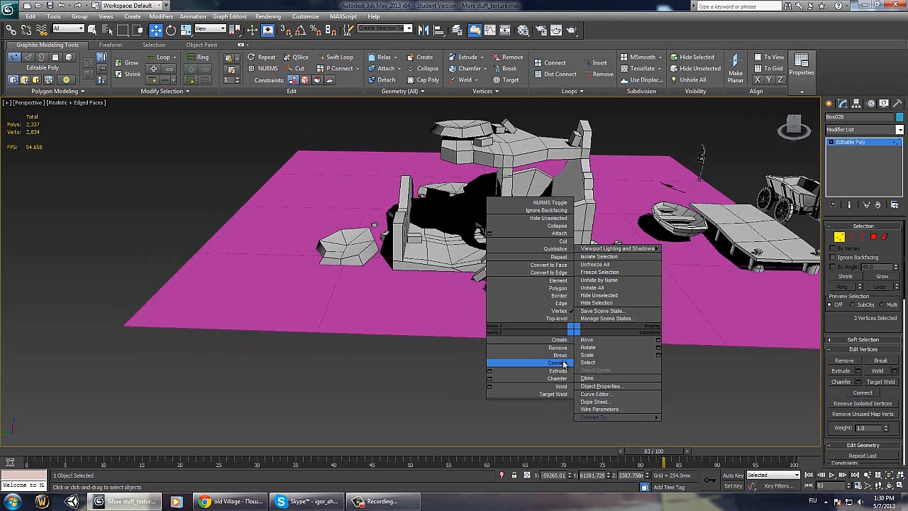
pyautogui.click(565, 364)
pyautogui.moveTo(565, 367)
pyautogui.keyDown('alt'); pyautogui.mouseDown(button='middle')
pyautogui.moveTo(591, 355)
pyautogui.moveTo(559, 370)
pyautogui.mouseUp(button='middle'); pyautogui.keyUp('alt')
pyautogui.click(501, 337)
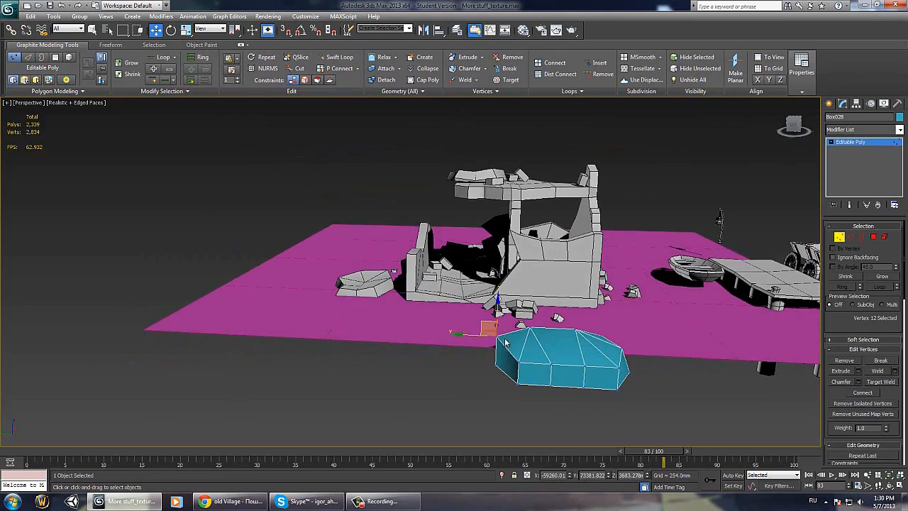
# Step: Chamfer an edge on top of the new rock by about 3046 mm
pyautogui.keyDown('alt'); pyautogui.moveTo(334, 337); pyautogui.dragTo(525, 355, button='middle'); pyautogui.keyUp('alt')
pyautogui.press('4')
pyautogui.click(420, 334)
pyautogui.press('2')
pyautogui.click(457, 356)
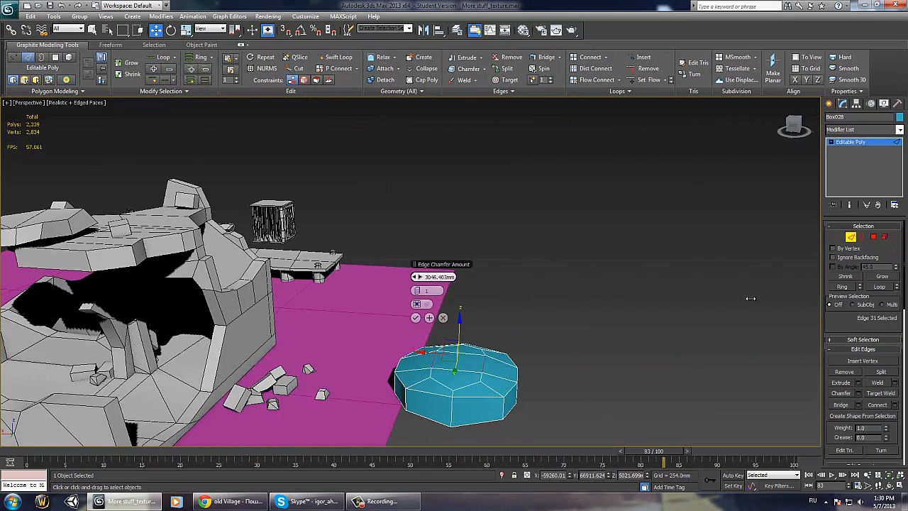
pyautogui.click(416, 318)
# Step: Adjust a side vertex of the rock and scale one of its upper side polygons
pyautogui.keyDown('alt'); pyautogui.moveTo(419, 323); pyautogui.dragTo(444, 323, button='middle'); pyautogui.keyUp('alt')
pyautogui.press('1')
pyautogui.click(416, 384)
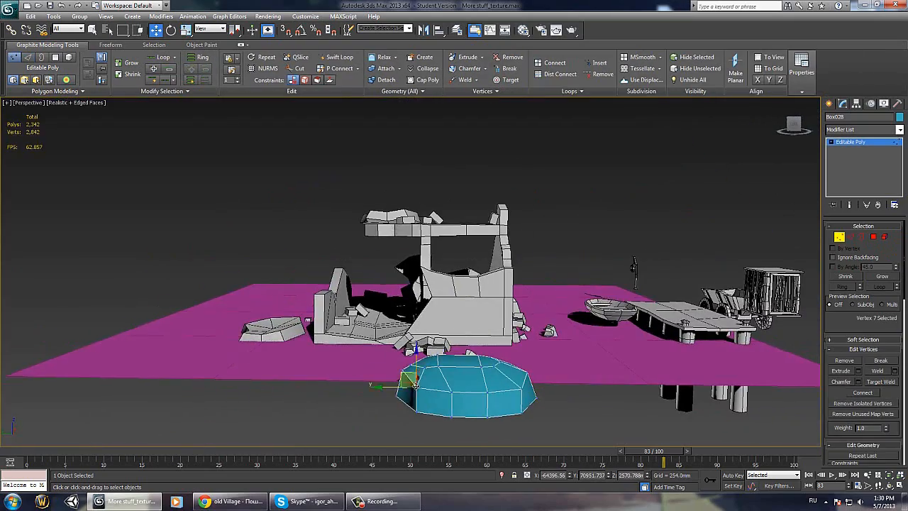
pyautogui.moveTo(412, 360)
pyautogui.keyDown('alt'); pyautogui.mouseDown(button='middle')
pyautogui.moveTo(400, 390)
pyautogui.moveTo(432, 348)
pyautogui.moveTo(436, 365)
pyautogui.moveTo(487, 345)
pyautogui.moveTo(529, 364)
pyautogui.moveTo(409, 345)
pyautogui.moveTo(410, 369)
pyautogui.mouseUp(button='middle'); pyautogui.keyUp('alt')
pyautogui.click(461, 339)
pyautogui.press('4')
pyautogui.press('e')
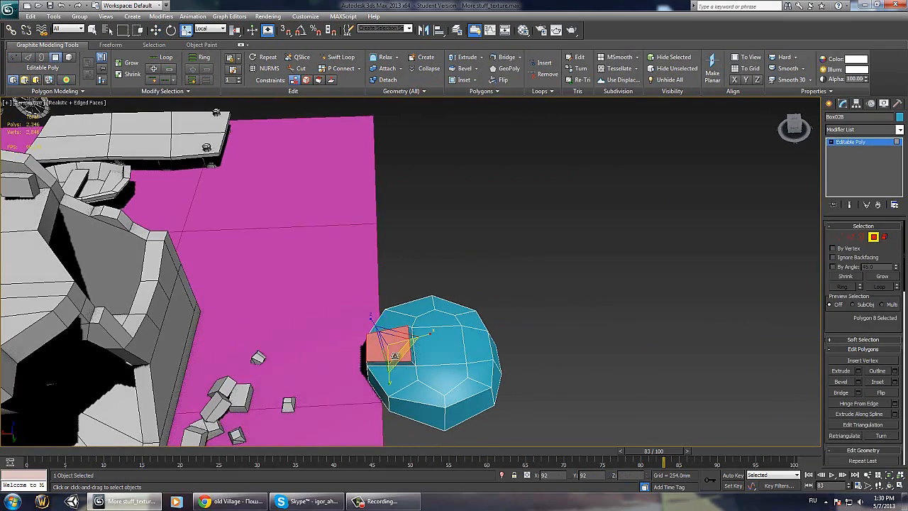
pyautogui.moveTo(384, 330)
pyautogui.keyDown('alt'); pyautogui.mouseDown(button='middle')
pyautogui.moveTo(370, 333)
pyautogui.moveTo(511, 341)
pyautogui.moveTo(436, 361)
pyautogui.moveTo(407, 350)
pyautogui.moveTo(458, 431)
pyautogui.moveTo(410, 348)
pyautogui.moveTo(359, 341)
pyautogui.moveTo(515, 249)
pyautogui.moveTo(485, 256)
pyautogui.moveTo(383, 334)
pyautogui.mouseUp(button='middle'); pyautogui.keyUp('alt')
# Step: Adjust a vertex on the rock's upper rim and select the small triangular face beside it for moving
pyautogui.press('2')
pyautogui.press('w')
pyautogui.press('1')
pyautogui.click(373, 340)
pyautogui.press('4')
pyautogui.click(383, 334)
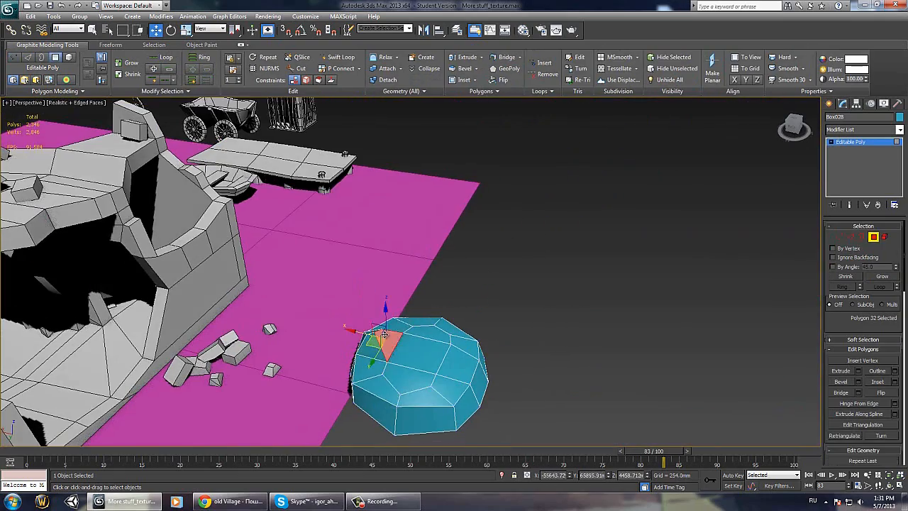
# Step: Move an upper polygon and a top edge of the rock to make its crown uneven
pyautogui.keyDown('alt'); pyautogui.moveTo(389, 368); pyautogui.dragTo(231, 327, button='middle'); pyautogui.keyUp('alt')
pyautogui.press('2')
pyautogui.press('4')
pyautogui.click(348, 317)
pyautogui.press('2')
pyautogui.keyDown('alt'); pyautogui.moveTo(349, 331); pyautogui.dragTo(349, 322, button='middle'); pyautogui.keyUp('alt')
pyautogui.keyDown('alt'); pyautogui.moveTo(334, 284); pyautogui.dragTo(413, 294, button='middle'); pyautogui.keyUp('alt')
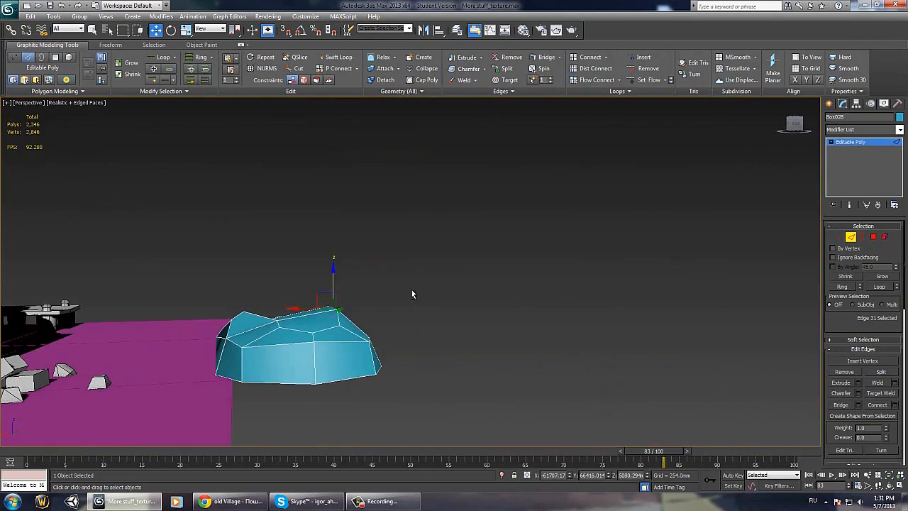
# Step: Connect two pairs of vertices across the rock's upper faces
pyautogui.press('1')
pyautogui.click(313, 332)
pyautogui.keyDown('ctrl'); pyautogui.click(345, 313); pyautogui.keyUp('ctrl')
pyautogui.rightClick(343, 311)
pyautogui.click(327, 344)
pyautogui.keyDown('alt'); pyautogui.moveTo(328, 344); pyautogui.dragTo(440, 337, button='middle'); pyautogui.keyUp('alt')
pyautogui.keyDown('ctrl'); pyautogui.click(431, 314); pyautogui.keyUp('ctrl')
pyautogui.rightClick(430, 312)
pyautogui.click(410, 344)
# Step: Connect two more vertex pairs around the rock's upper faces and shift one upper vertex slightly
pyautogui.keyDown('ctrl'); pyautogui.click(458, 360); pyautogui.keyUp('ctrl')
pyautogui.rightClick(458, 361)
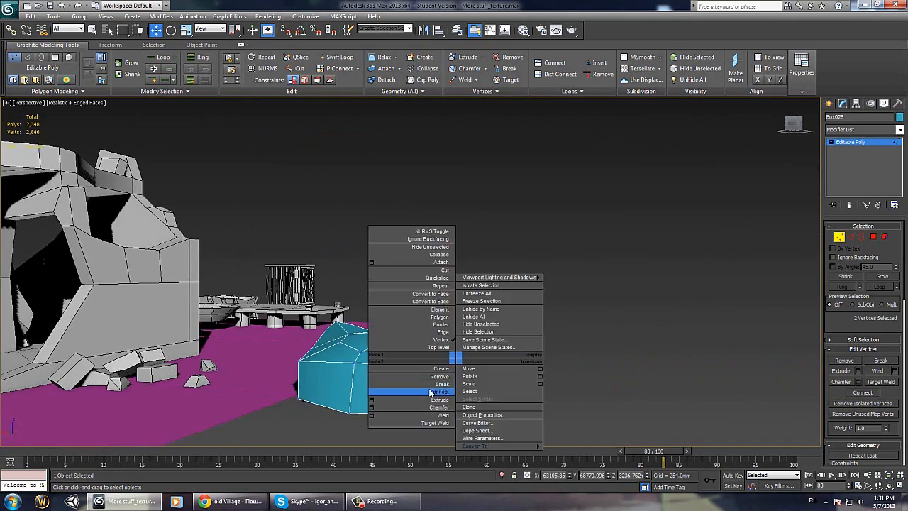
pyautogui.click(438, 392)
pyautogui.keyDown('alt'); pyautogui.moveTo(438, 392); pyautogui.dragTo(348, 398, button='middle'); pyautogui.keyUp('alt')
pyautogui.keyDown('ctrl'); pyautogui.click(525, 334); pyautogui.keyUp('ctrl')
pyautogui.rightClick(525, 333)
pyautogui.click(500, 360)
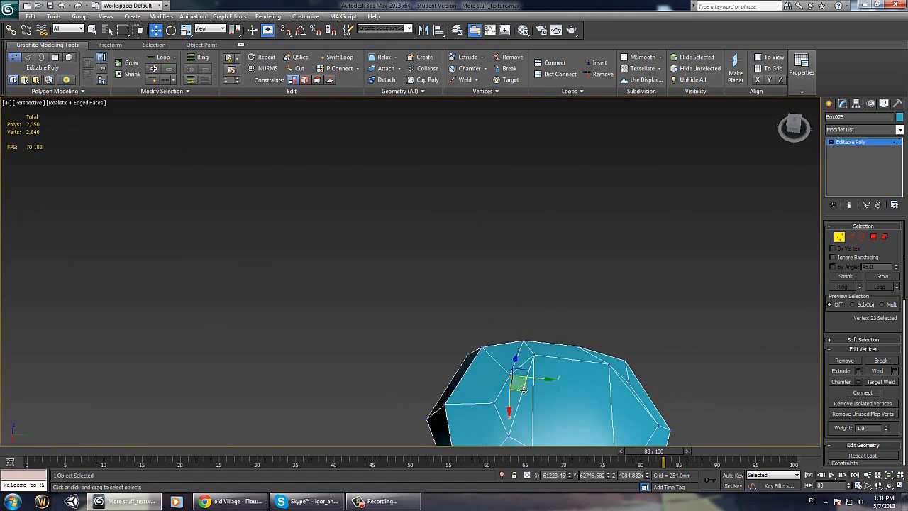
pyautogui.moveTo(524, 390); pyautogui.dragTo(515, 386)
pyautogui.moveTo(515, 386)
pyautogui.keyDown('alt'); pyautogui.mouseDown(button='middle')
pyautogui.moveTo(443, 352)
pyautogui.moveTo(590, 373)
pyautogui.moveTo(522, 477)
pyautogui.moveTo(463, 323)
pyautogui.moveTo(569, 330)
pyautogui.moveTo(568, 387)
pyautogui.mouseUp(button='middle'); pyautogui.keyUp('alt')
pyautogui.click(839, 237)
pyautogui.click(828, 103)
pyautogui.click(845, 164)
pyautogui.moveTo(465, 303); pyautogui.dragTo(473, 325)
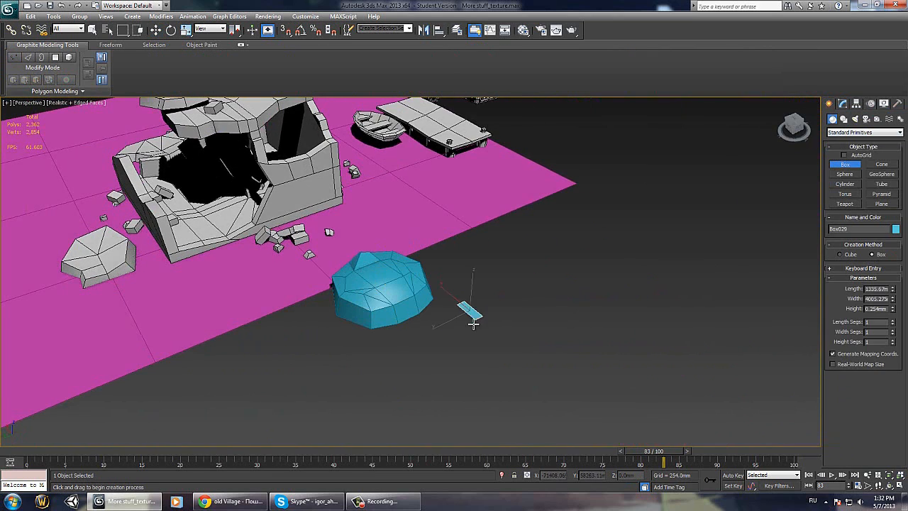
pyautogui.rightClick(468, 317)
pyautogui.rightClick(465, 313)
pyautogui.click(443, 311)
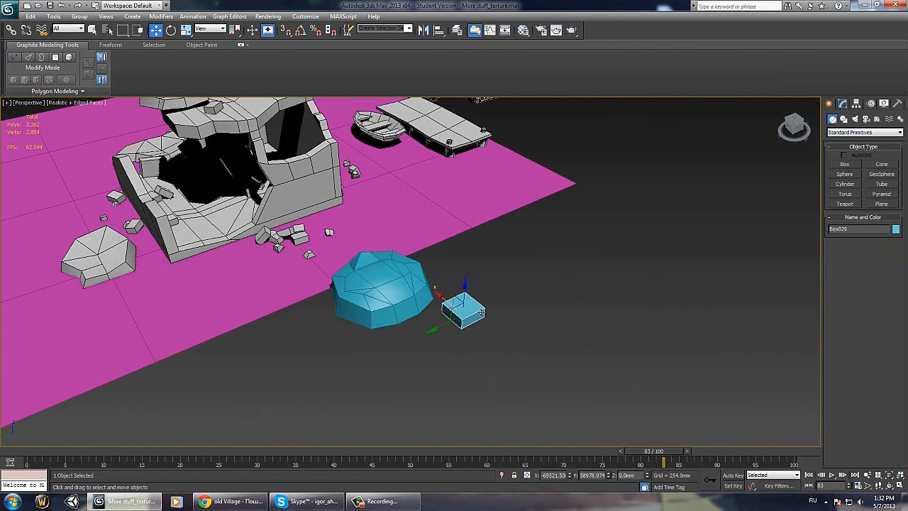
pyautogui.press('Delete')
pyautogui.click(845, 174)
pyautogui.press('Delete')
pyautogui.rightClick(503, 302)
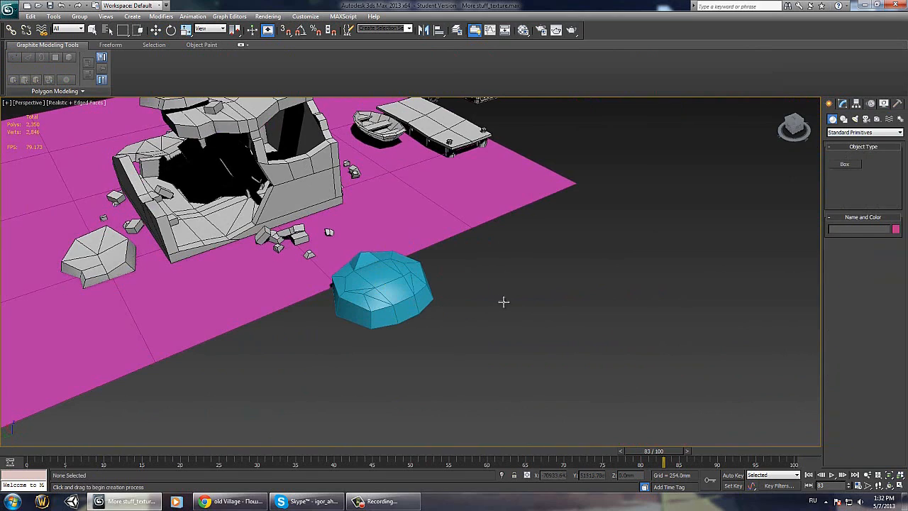
# Step: Create a one-segment Icosa geosphere about 2315 mm in radius beside the rock and convert it to an editable poly
pyautogui.click(882, 174)
pyautogui.moveTo(469, 301); pyautogui.dragTo(485, 307)
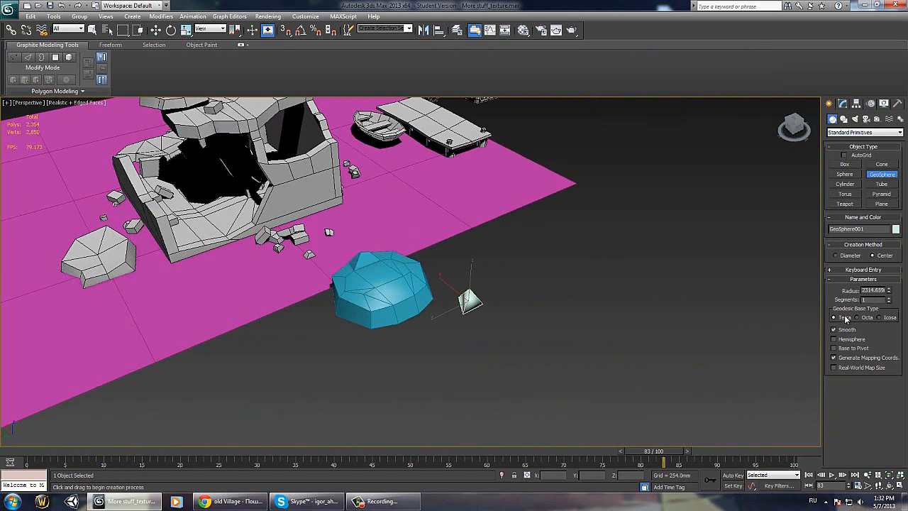
pyautogui.keyDown('alt'); pyautogui.moveTo(667, 327); pyautogui.dragTo(603, 355, button='middle'); pyautogui.keyUp('alt')
pyautogui.press('w')
pyautogui.moveTo(453, 290); pyautogui.dragTo(457, 272)
pyautogui.keyDown('alt'); pyautogui.moveTo(468, 302); pyautogui.dragTo(484, 274, button='middle'); pyautogui.keyUp('alt')
pyautogui.rightClick(487, 279)
pyautogui.moveTo(535, 371)
pyautogui.click(607, 374)
# Step: Move several of the geosphere's vertices to form an irregular small stone and place it close to the rock
pyautogui.press('1')
pyautogui.moveTo(512, 288); pyautogui.dragTo(481, 267)
pyautogui.keyDown('alt'); pyautogui.moveTo(477, 278); pyautogui.dragTo(359, 312, button='middle'); pyautogui.keyUp('alt')
pyautogui.click(460, 271)
pyautogui.click(505, 315)
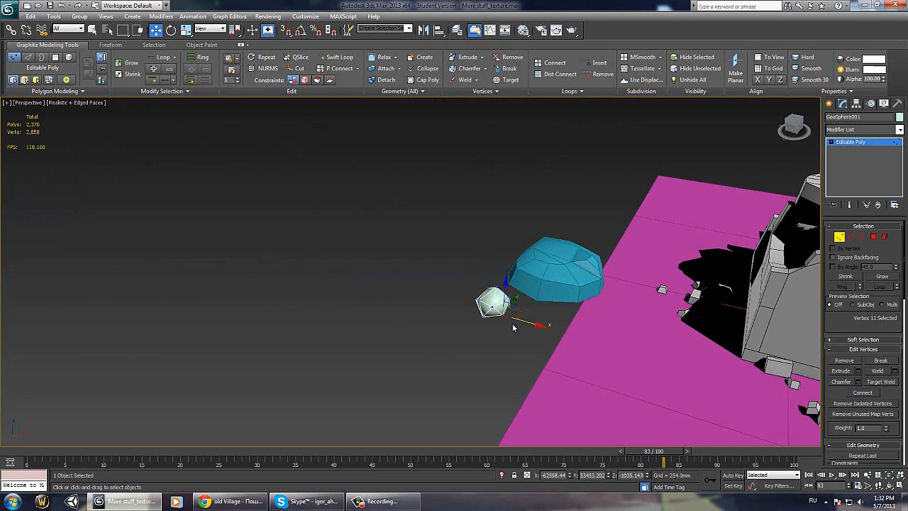
pyautogui.moveTo(515, 327); pyautogui.dragTo(506, 323)
pyautogui.keyDown('alt'); pyautogui.moveTo(507, 323); pyautogui.dragTo(824, 237, button='middle'); pyautogui.keyUp('alt')
pyautogui.click(839, 237)
pyautogui.keyDown('alt'); pyautogui.moveTo(455, 320); pyautogui.dragTo(490, 323, button='middle'); pyautogui.keyUp('alt')
pyautogui.moveTo(484, 332); pyautogui.dragTo(470, 335)
pyautogui.keyDown('alt'); pyautogui.moveTo(470, 334); pyautogui.dragTo(305, 312, button='middle'); pyautogui.keyUp('alt')
# Step: Select the rock and the small stone and set their object color to black
pyautogui.click(488, 293)
pyautogui.keyDown('ctrl'); pyautogui.click(499, 332); pyautogui.keyUp('ctrl')
pyautogui.click(900, 117)
pyautogui.click(526, 269)
pyautogui.click(504, 301)
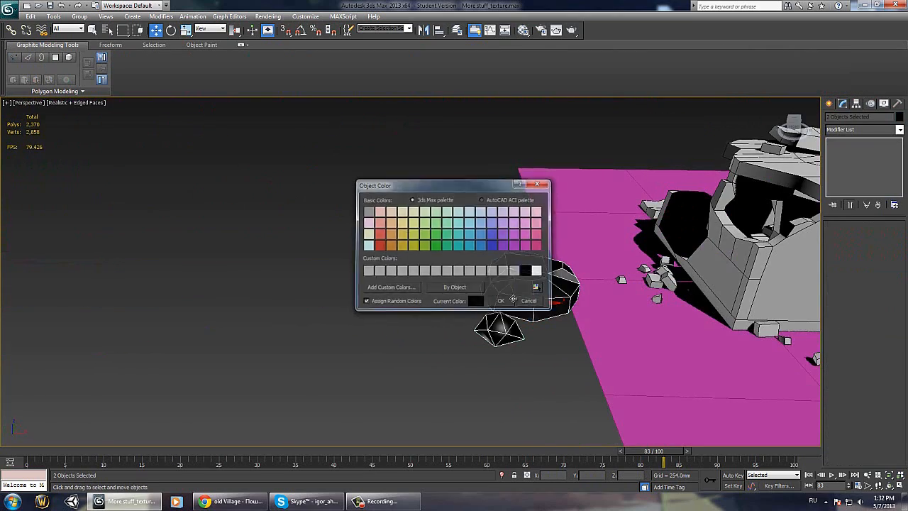
# Step: Assign the scene's grey material to the rock and the small stone
pyautogui.press('m')
pyautogui.moveTo(679, 95); pyautogui.dragTo(516, 286)
pyautogui.click(446, 270)
pyautogui.click(824, 56)
# Step: Move the rock and small stone onto the ground plane beside the ruin's outer wall, facing the dock
pyautogui.keyDown('alt'); pyautogui.moveTo(510, 234); pyautogui.dragTo(397, 301, button='middle'); pyautogui.keyUp('alt')
pyautogui.scroll(-3, 394, 305)
pyautogui.press('r')
pyautogui.press('w')
pyautogui.keyDown('alt'); pyautogui.moveTo(405, 346); pyautogui.dragTo(412, 369, button='middle'); pyautogui.keyUp('alt')
pyautogui.moveTo(395, 315); pyautogui.dragTo(537, 214)
pyautogui.keyDown('alt'); pyautogui.moveTo(537, 214); pyautogui.dragTo(547, 238, button='middle'); pyautogui.keyUp('alt')
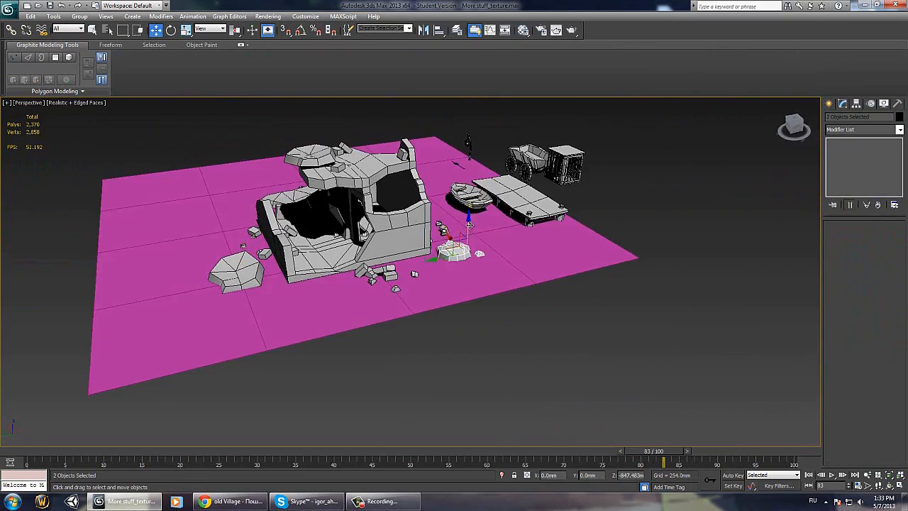
pyautogui.keyDown('alt'); pyautogui.moveTo(469, 225); pyautogui.dragTo(491, 234, button='middle'); pyautogui.keyUp('alt')
pyautogui.scroll(3, 487, 237)
pyautogui.moveTo(491, 234); pyautogui.dragTo(471, 239)
# Step: Clone the rock and small stone, rotate the copies and move them next to the star-shaped slab by the ruin
pyautogui.keyDown('alt'); pyautogui.moveTo(471, 239); pyautogui.dragTo(332, 331, button='middle'); pyautogui.keyUp('alt')
pyautogui.keyDown('shift'); pyautogui.moveTo(332, 331); pyautogui.dragTo(621, 335); pyautogui.keyUp('shift')
pyautogui.keyDown('alt'); pyautogui.moveTo(621, 334); pyautogui.dragTo(488, 324, button='middle'); pyautogui.keyUp('alt')
pyautogui.press('r')
pyautogui.click(479, 304)
pyautogui.keyDown('ctrl'); pyautogui.click(522, 320); pyautogui.keyUp('ctrl')
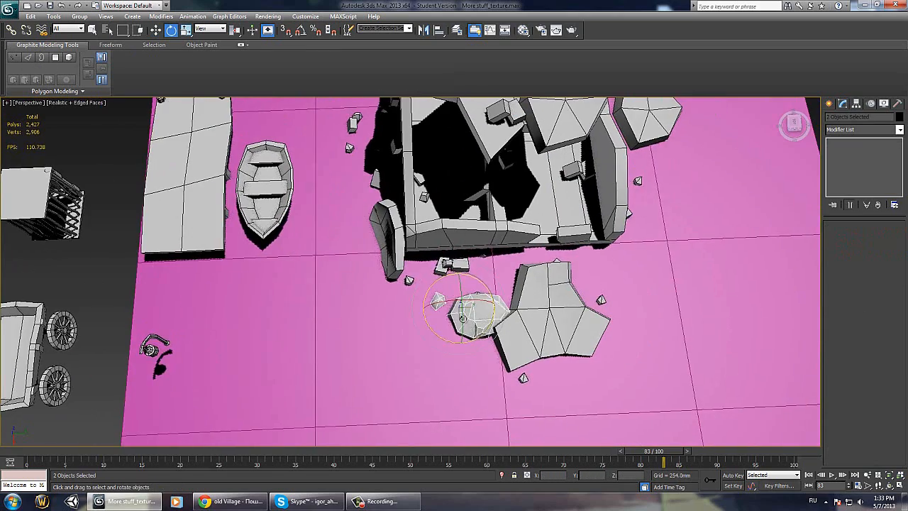
pyautogui.press('w')
pyautogui.moveTo(488, 319); pyautogui.dragTo(678, 254)
pyautogui.keyDown('alt'); pyautogui.moveTo(678, 255); pyautogui.dragTo(594, 296, button='middle'); pyautogui.keyUp('alt')
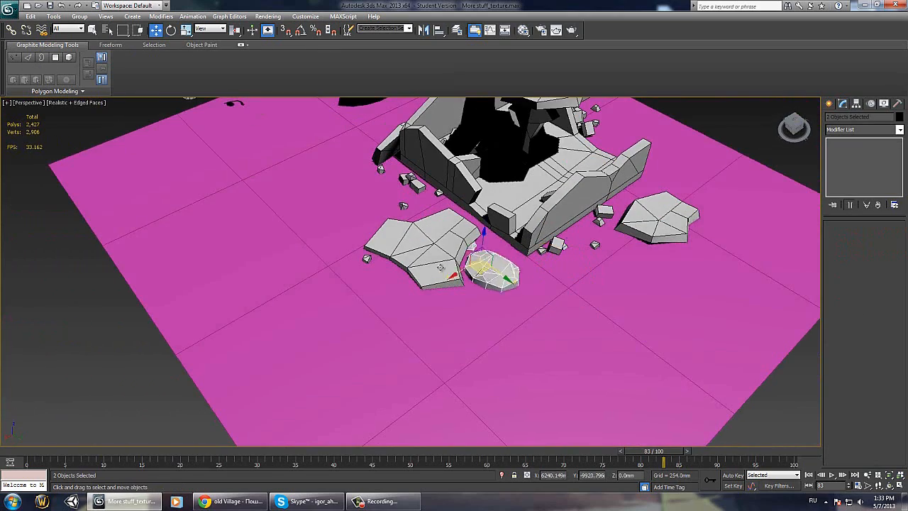
# Step: Arrange the copied rock and small stone on the star-shaped slab and clone the small stone to its other side
pyautogui.keyDown('alt'); pyautogui.moveTo(440, 267); pyautogui.dragTo(458, 195, button='middle'); pyautogui.keyUp('alt')
pyautogui.click(445, 237)
pyautogui.click(397, 229)
pyautogui.click(407, 240)
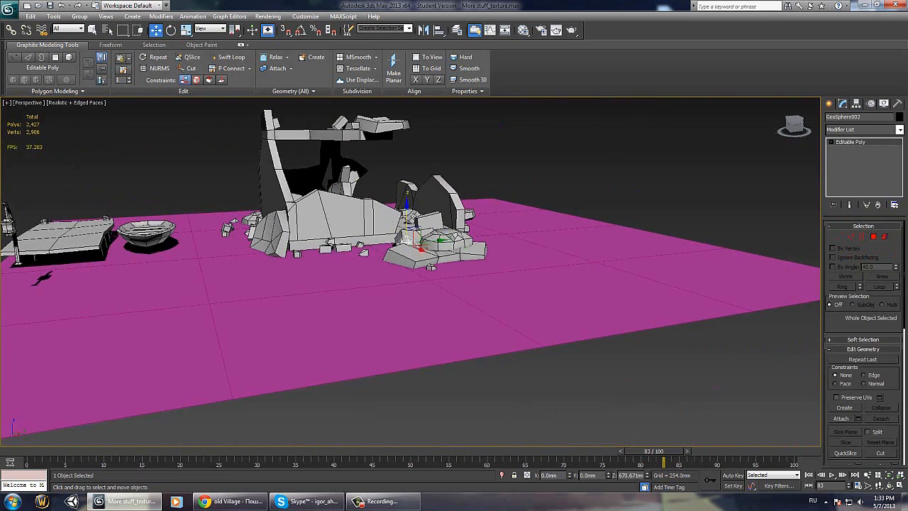
pyautogui.keyDown('alt'); pyautogui.moveTo(432, 266); pyautogui.dragTo(449, 292, button='middle'); pyautogui.keyUp('alt')
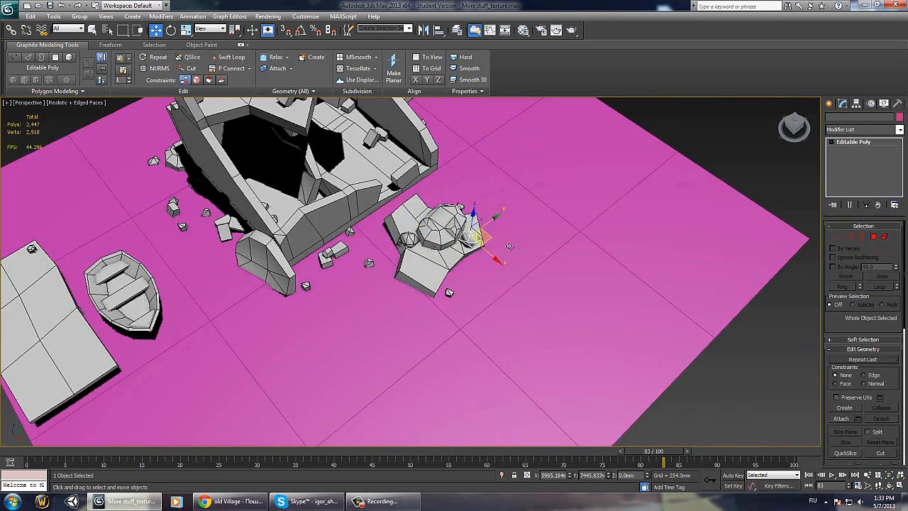
pyautogui.keyDown('alt'); pyautogui.moveTo(526, 268); pyautogui.dragTo(444, 300, button='middle'); pyautogui.keyUp('alt')
pyautogui.click(509, 334)
pyautogui.click(506, 280)
# Step: Lower a vertex on the broken inner edge of the ruin's side wall and finish vertex editing
pyautogui.keyDown('alt'); pyautogui.moveTo(506, 280); pyautogui.dragTo(526, 272, button='middle'); pyautogui.keyUp('alt')
pyautogui.scroll(-4, 526, 272)
pyautogui.press('alt')
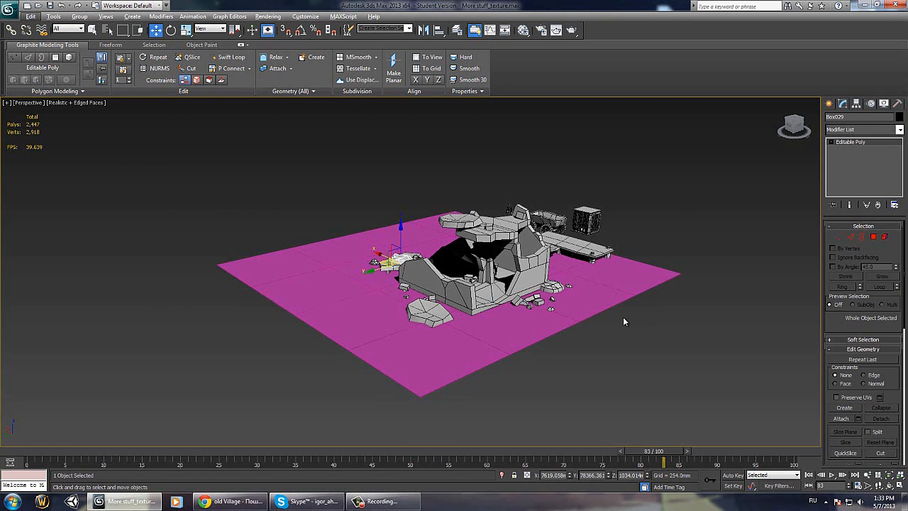
pyautogui.scroll(5, 624, 321)
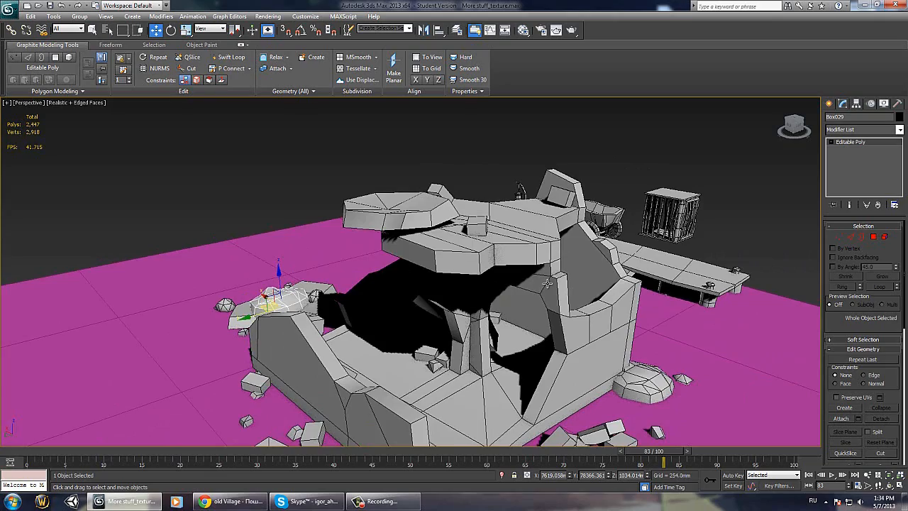
pyautogui.keyDown('alt'); pyautogui.moveTo(547, 284); pyautogui.dragTo(359, 280, button='middle'); pyautogui.keyUp('alt')
pyautogui.click(285, 295)
pyautogui.press('2')
pyautogui.keyDown('alt'); pyautogui.moveTo(267, 291); pyautogui.dragTo(291, 249, button='middle'); pyautogui.keyUp('alt')
pyautogui.press('1')
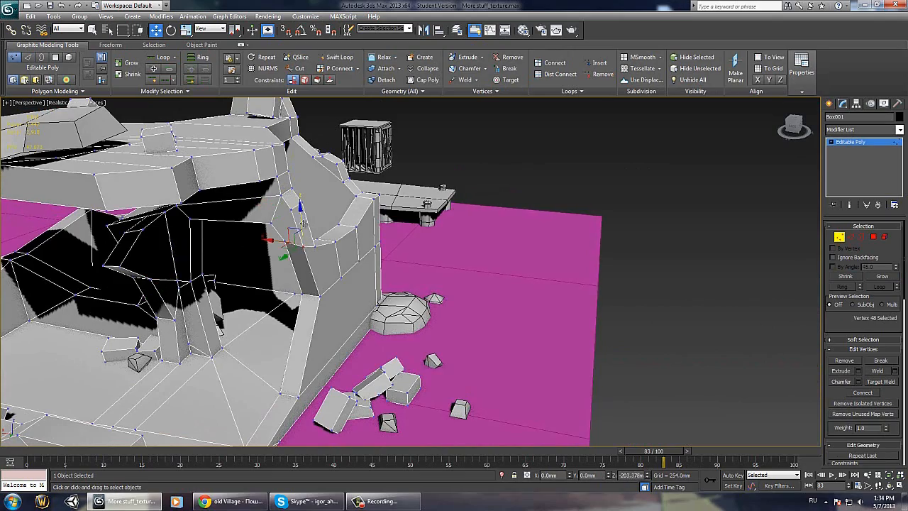
pyautogui.moveTo(304, 227); pyautogui.dragTo(305, 235)
pyautogui.keyDown('alt'); pyautogui.moveTo(305, 235); pyautogui.dragTo(556, 305, button='middle'); pyautogui.keyUp('alt')
pyautogui.scroll(-5, 393, 204)
pyautogui.scroll(8, 555, 305)
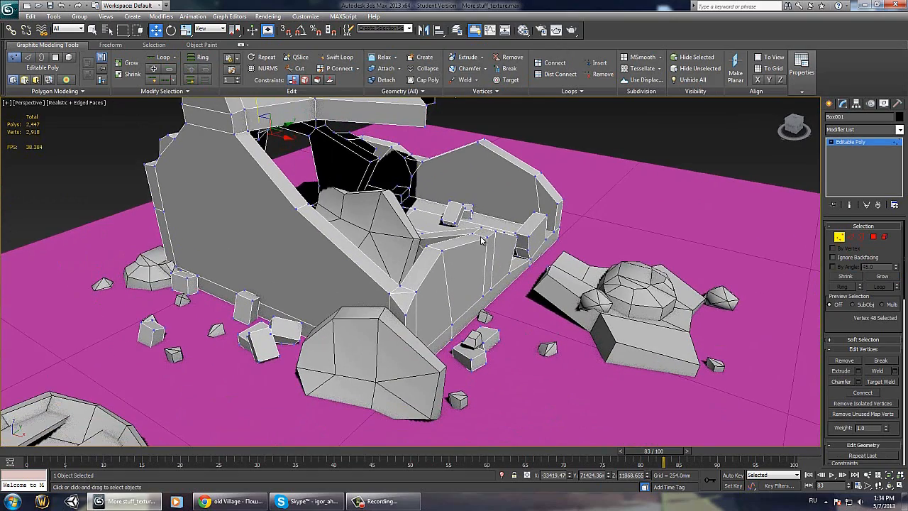
pyautogui.click(840, 238)
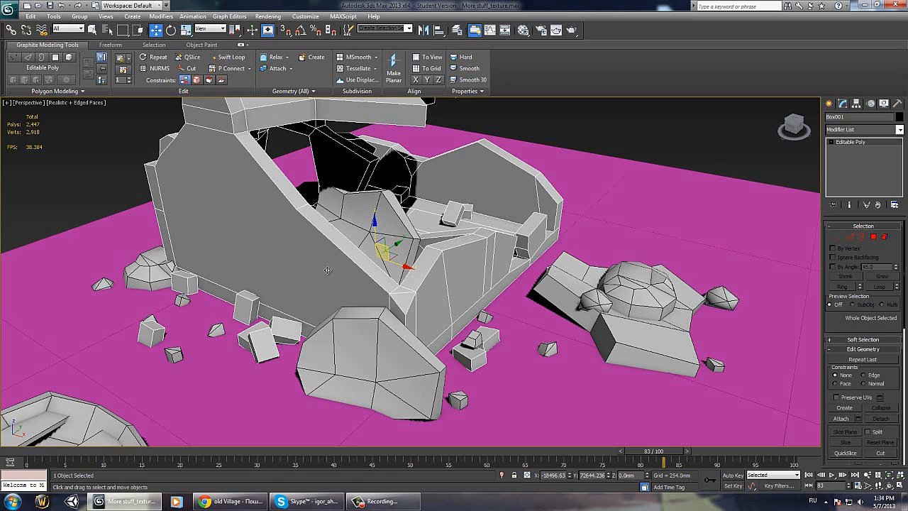
# Step: Create a box about 11643 mm long, 7690 mm wide and 1945 mm high on the ground beside the star-shaped slab
pyautogui.moveTo(238, 181); pyautogui.dragTo(244, 184, button='middle')
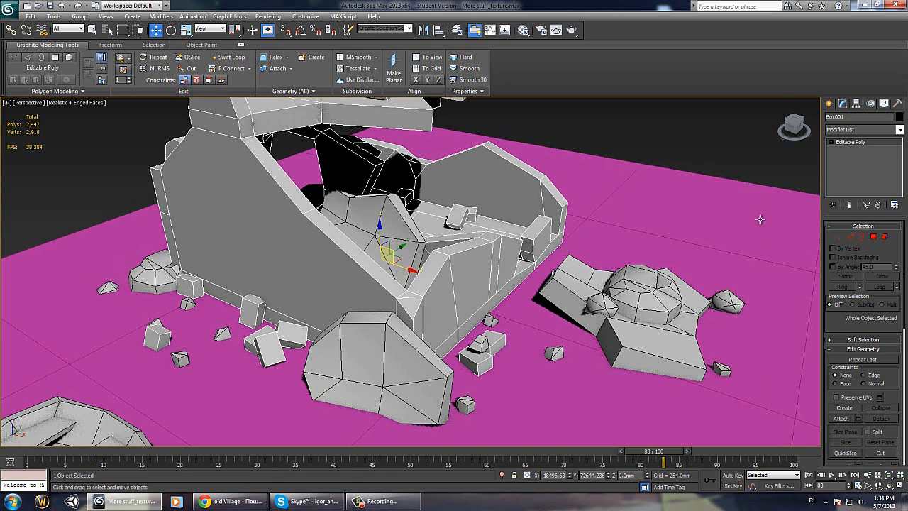
pyautogui.click(828, 103)
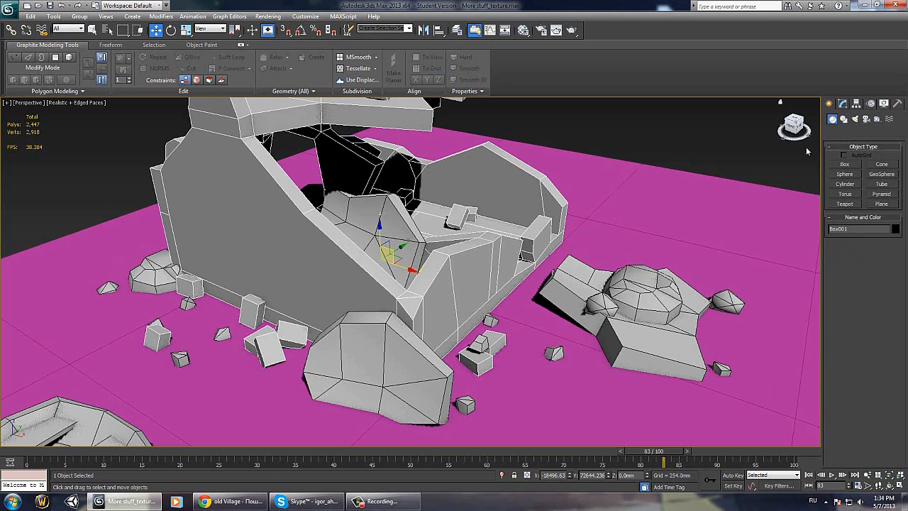
pyautogui.click(845, 173)
pyautogui.click(845, 164)
pyautogui.moveTo(700, 266); pyautogui.dragTo(640, 268, button='middle')
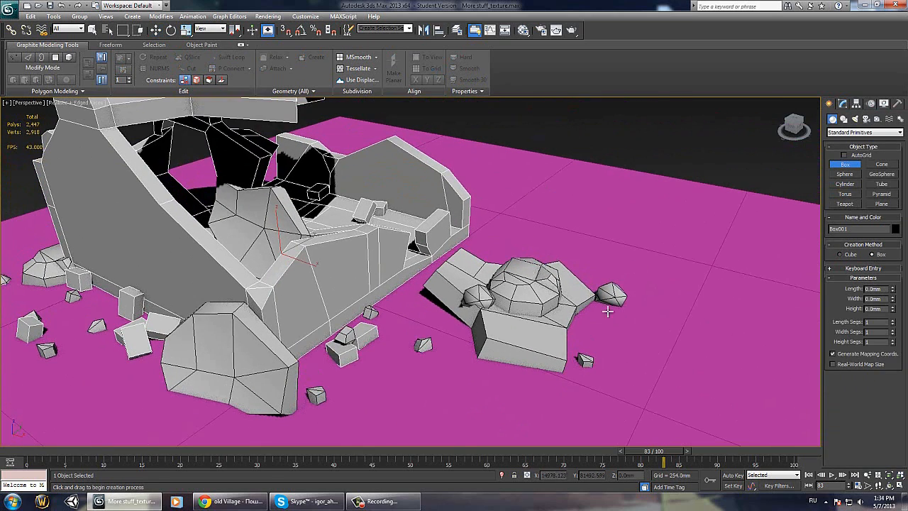
pyautogui.moveTo(641, 293); pyautogui.dragTo(714, 386)
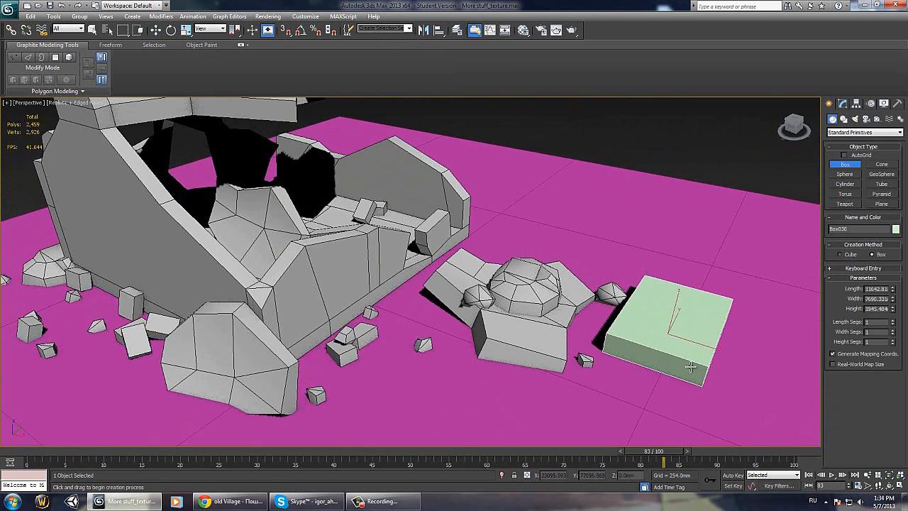
pyautogui.keyDown('alt'); pyautogui.moveTo(676, 320); pyautogui.dragTo(696, 332, button='middle'); pyautogui.keyUp('alt')
pyautogui.press('w')
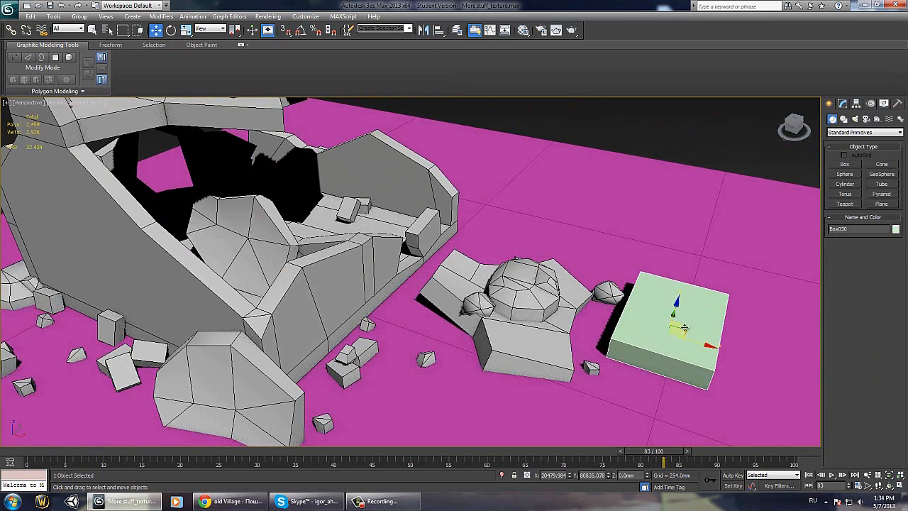
# Step: Move the new box across the ground to the ruin's large side wall, beside the leaning slab
pyautogui.moveTo(684, 328); pyautogui.dragTo(210, 367)
pyautogui.hotkey('ctrl', 'z')
pyautogui.keyDown('alt'); pyautogui.moveTo(689, 326); pyautogui.dragTo(649, 331, button='middle'); pyautogui.keyUp('alt')
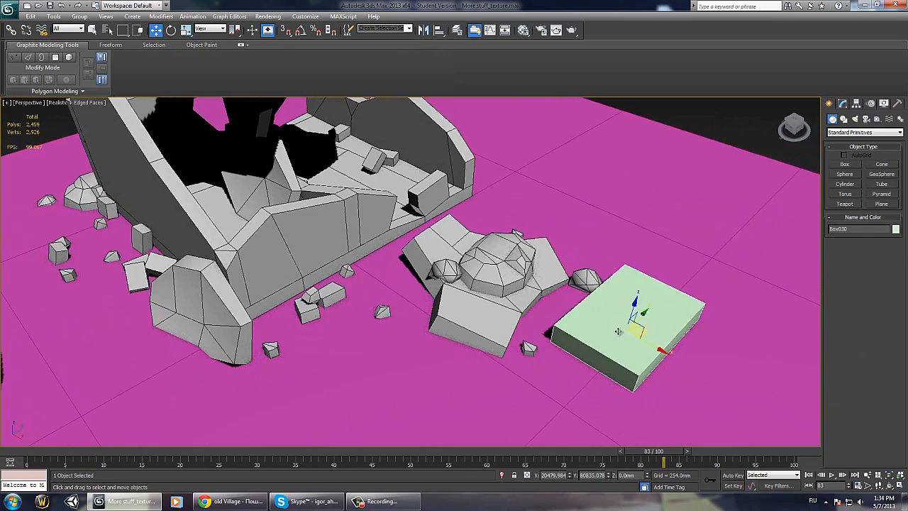
pyautogui.moveTo(618, 332); pyautogui.dragTo(153, 283)
# Step: Switch the object creation category to Compound Objects and shift the box outward from the side wall
pyautogui.click(844, 133)
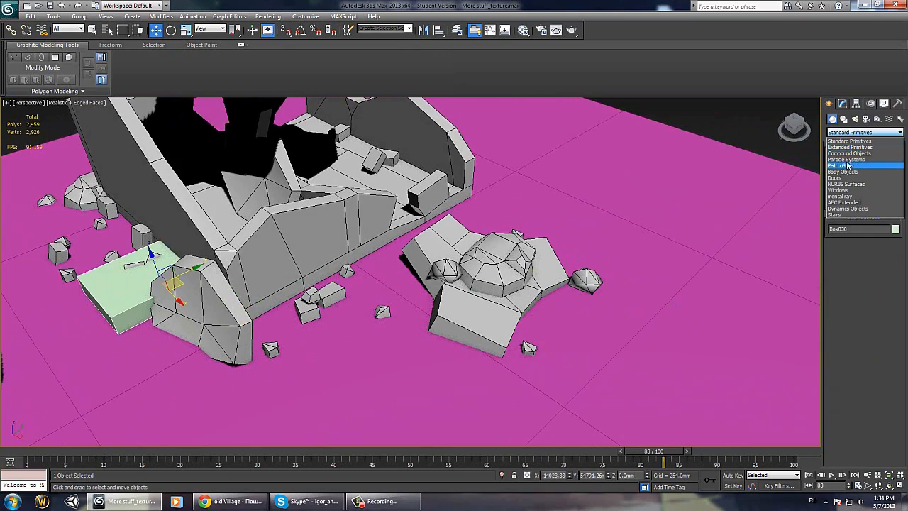
pyautogui.click(845, 155)
pyautogui.moveTo(206, 262); pyautogui.dragTo(516, 286, button='middle')
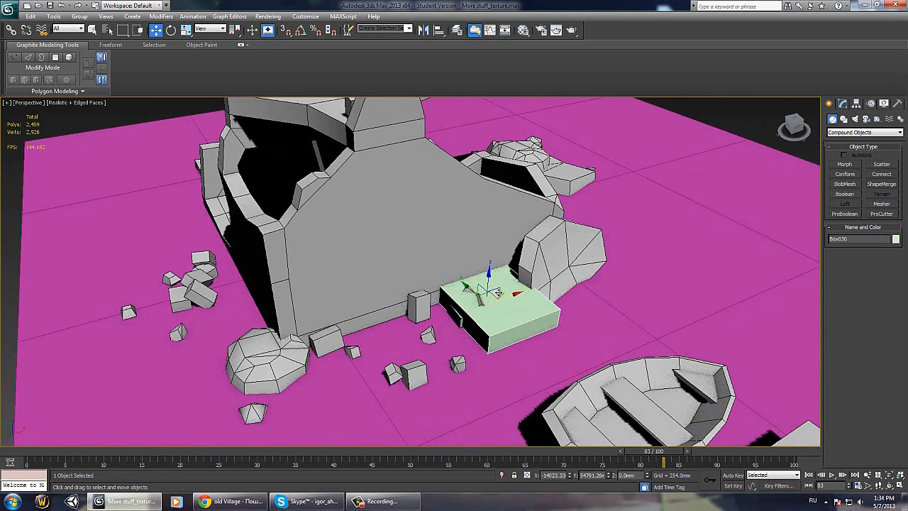
pyautogui.moveTo(499, 292); pyautogui.dragTo(498, 328)
pyautogui.hotkey('ctrl', 'z')
# Step: Convert the new box beside the ruin's side wall to an Editable Poly and start editing its polygons
pyautogui.rightClick(496, 343)
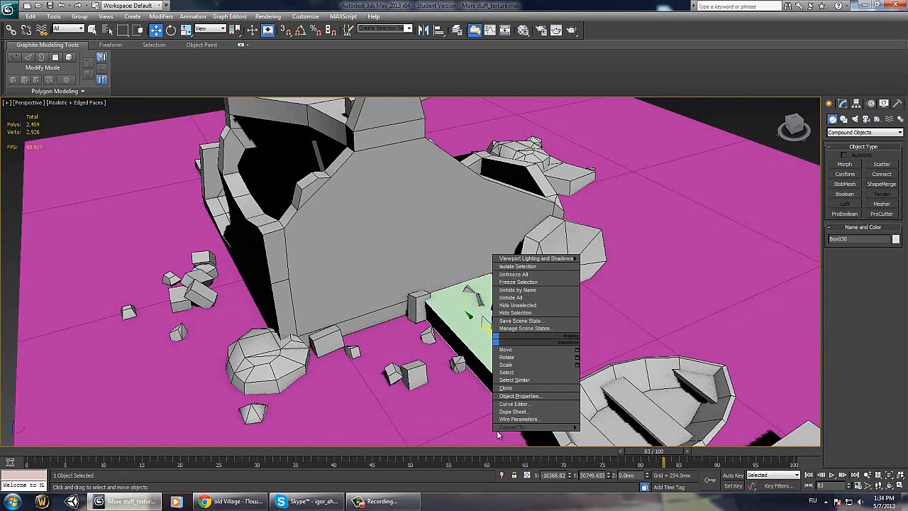
pyautogui.moveTo(545, 429)
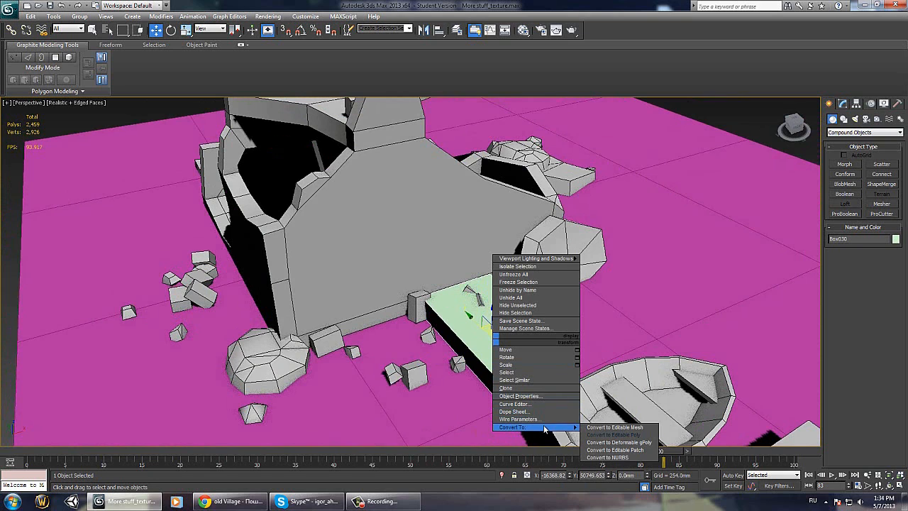
pyautogui.click(617, 435)
pyautogui.press('4')
pyautogui.click(469, 346)
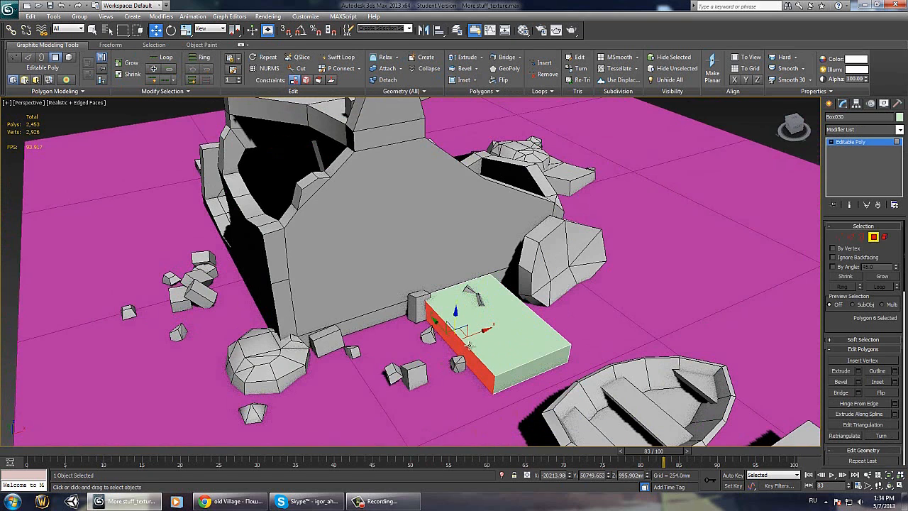
# Step: Connect the box's four long edges with one segment to split the box halfway along its length
pyautogui.press('2')
pyautogui.moveTo(544, 312); pyautogui.dragTo(456, 357)
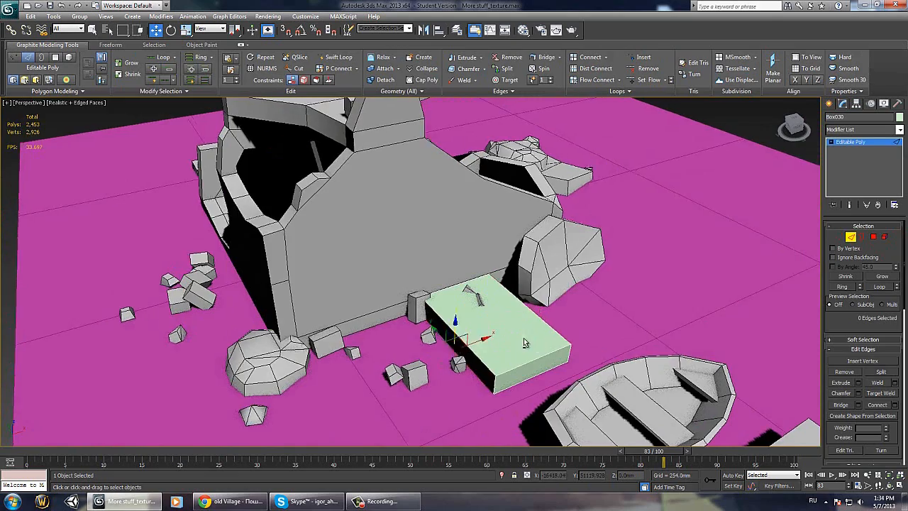
pyautogui.keyDown('alt'); pyautogui.moveTo(526, 342); pyautogui.dragTo(512, 384, button='middle'); pyautogui.keyUp('alt')
pyautogui.keyDown('alt'); pyautogui.moveTo(490, 269); pyautogui.dragTo(729, 421, button='middle'); pyautogui.keyUp('alt')
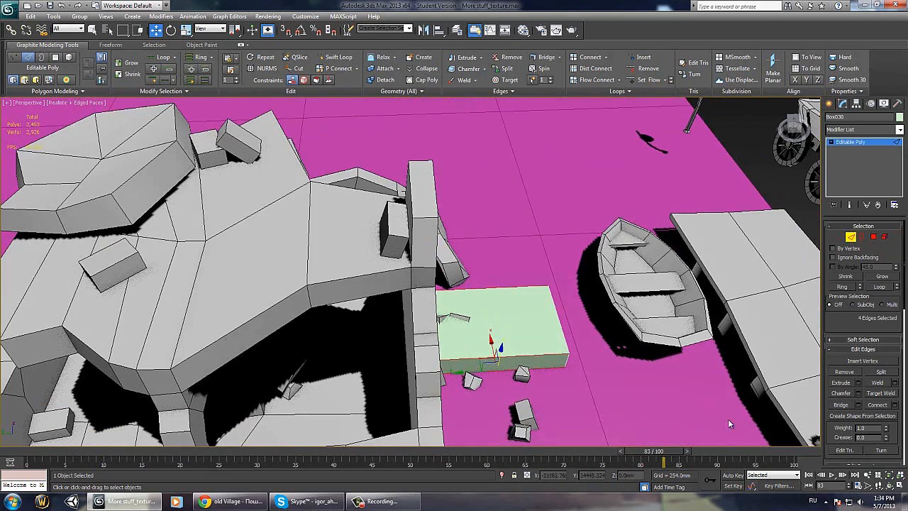
pyautogui.click(896, 406)
pyautogui.keyDown('alt'); pyautogui.moveTo(539, 340); pyautogui.dragTo(404, 306, button='middle'); pyautogui.keyUp('alt')
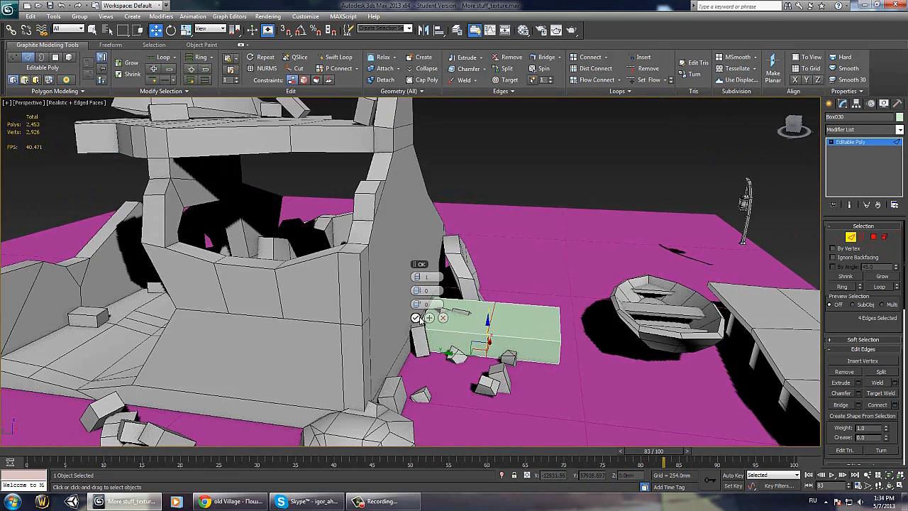
pyautogui.click(419, 319)
# Step: Connect the box's crosswise edges with three lengthwise loops and raise the middle top edges into a ridge
pyautogui.keyDown('alt'); pyautogui.moveTo(596, 319); pyautogui.dragTo(493, 383, button='middle'); pyautogui.keyUp('alt')
pyautogui.moveTo(498, 395); pyautogui.dragTo(502, 274)
pyautogui.click(896, 405)
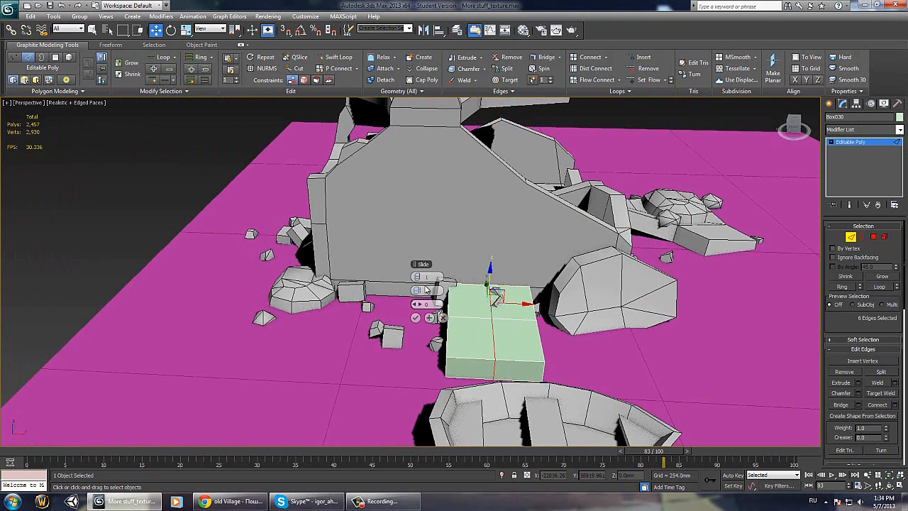
pyautogui.click(415, 318)
pyautogui.keyDown('alt'); pyautogui.moveTo(499, 295); pyautogui.dragTo(509, 303, button='middle'); pyautogui.keyUp('alt')
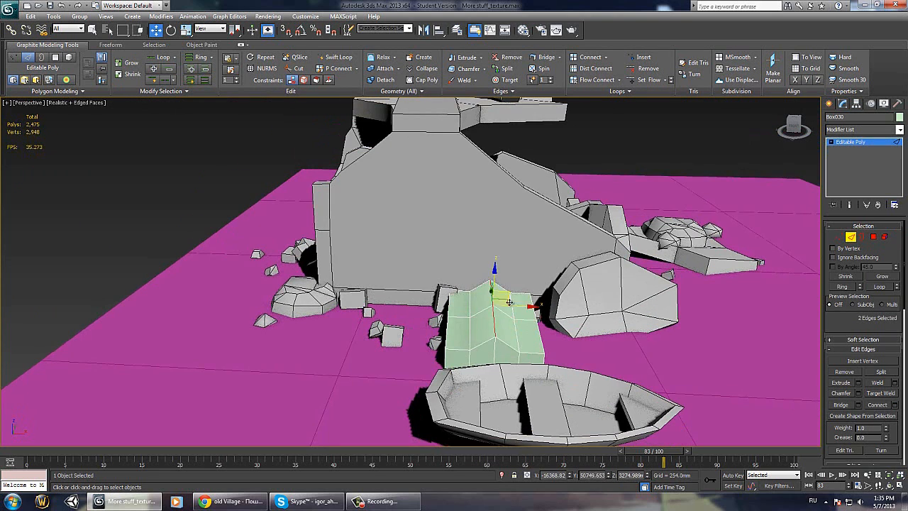
# Step: Raise the ridge edges further towards the boulder side and adjust the long side edges, undoing the last change
pyautogui.moveTo(513, 287); pyautogui.dragTo(481, 310)
pyautogui.keyDown('alt'); pyautogui.moveTo(481, 310); pyautogui.dragTo(425, 312, button='middle'); pyautogui.keyUp('alt')
pyautogui.doubleClick(524, 344)
pyautogui.keyDown('alt'); pyautogui.moveTo(524, 344); pyautogui.dragTo(540, 323, button='middle'); pyautogui.keyUp('alt')
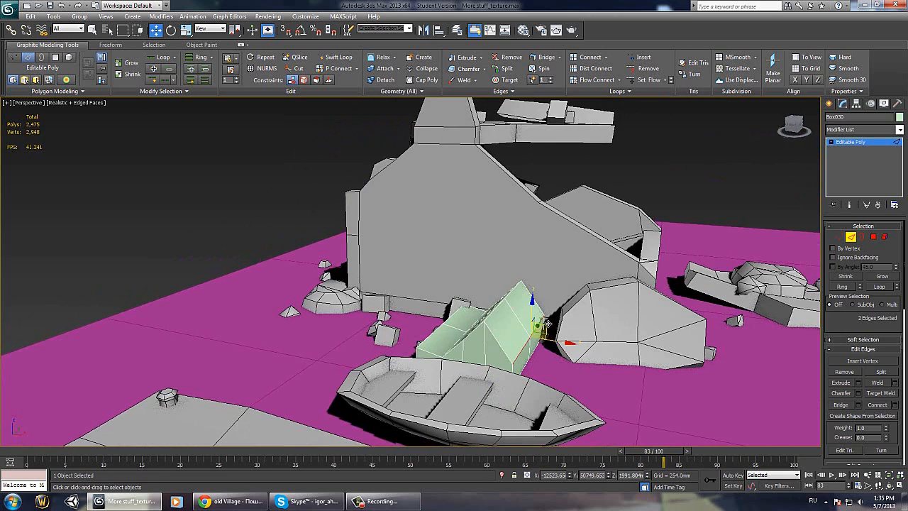
pyautogui.moveTo(541, 321); pyautogui.dragTo(538, 310)
pyautogui.keyDown('alt'); pyautogui.moveTo(538, 309); pyautogui.dragTo(435, 320, button='middle'); pyautogui.keyUp('alt')
pyautogui.click(436, 321)
pyautogui.hotkey('ctrl', 'z')
# Step: Move the long edges on the side away from the boulder to give the block an uneven, stepped profile
pyautogui.moveTo(466, 337); pyautogui.dragTo(491, 328)
pyautogui.click(463, 320)
pyautogui.doubleClick(436, 347)
pyautogui.keyDown('alt'); pyautogui.moveTo(491, 329); pyautogui.dragTo(561, 306, button='middle'); pyautogui.keyUp('alt')
pyautogui.doubleClick(446, 320)
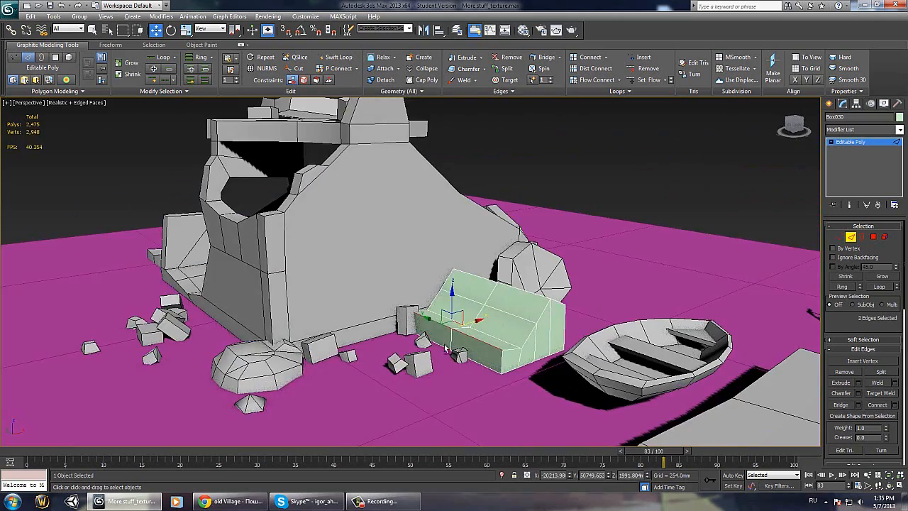
pyautogui.moveTo(460, 309); pyautogui.dragTo(467, 305)
pyautogui.keyDown('alt'); pyautogui.moveTo(642, 287); pyautogui.dragTo(580, 260, button='middle'); pyautogui.keyUp('alt')
pyautogui.keyDown('alt'); pyautogui.moveTo(456, 300); pyautogui.dragTo(490, 248, button='middle'); pyautogui.keyUp('alt')
# Step: Adjust the block's end faces, finish sub-object editing and push the raised block partly into the side wall beside the boulder
pyautogui.press('4')
pyautogui.click(476, 344)
pyautogui.keyDown('ctrl'); pyautogui.click(505, 343); pyautogui.keyUp('ctrl')
pyautogui.keyDown('alt'); pyautogui.moveTo(505, 339); pyautogui.dragTo(705, 350, button='middle'); pyautogui.keyUp('alt')
pyautogui.press('2')
pyautogui.press('2')
pyautogui.moveTo(416, 341)
pyautogui.keyDown('alt'); pyautogui.mouseDown(button='middle')
pyautogui.moveTo(444, 395)
pyautogui.moveTo(471, 335)
pyautogui.moveTo(461, 335)
pyautogui.moveTo(466, 345)
pyautogui.moveTo(419, 327)
pyautogui.mouseUp(button='middle'); pyautogui.keyUp('alt')
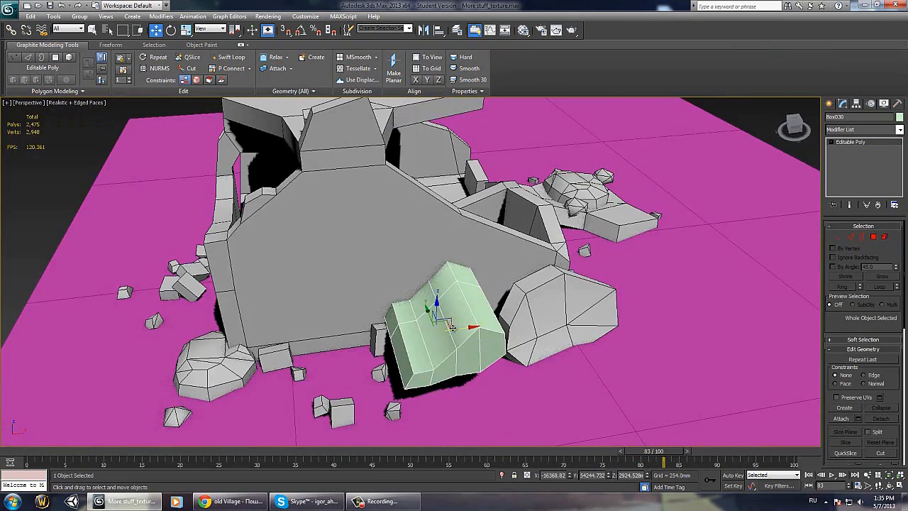
pyautogui.moveTo(452, 328); pyautogui.dragTo(462, 327)
# Step: Try a Boolean subtraction of the ridged block from the ruin's side wall and undo it
pyautogui.click(362, 303)
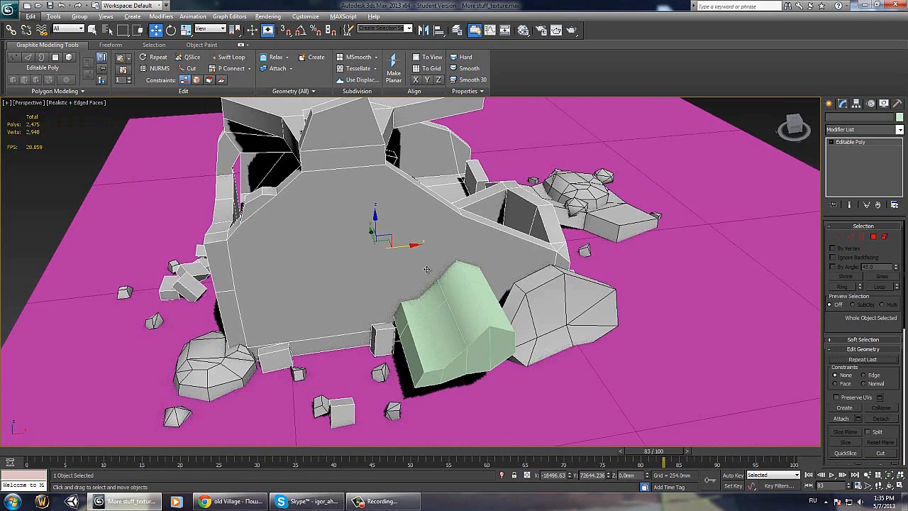
pyautogui.click(831, 104)
pyautogui.click(838, 133)
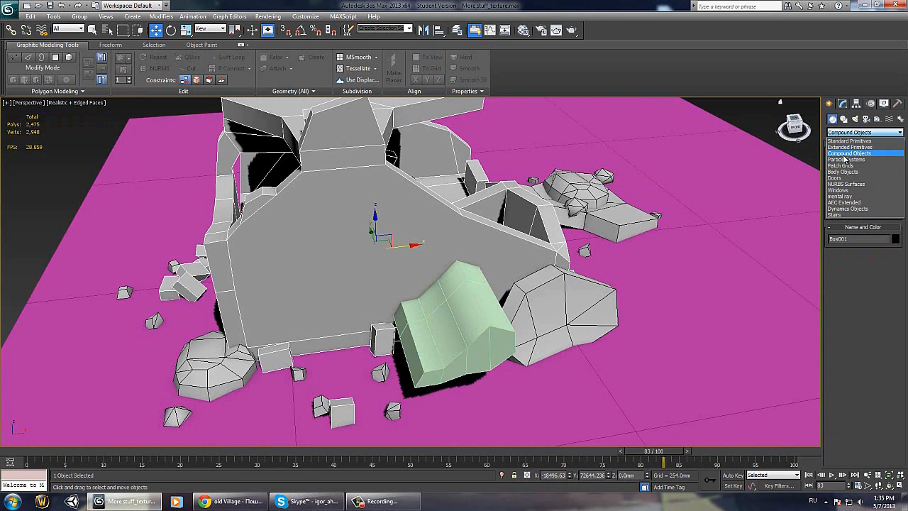
pyautogui.click(845, 154)
pyautogui.click(843, 193)
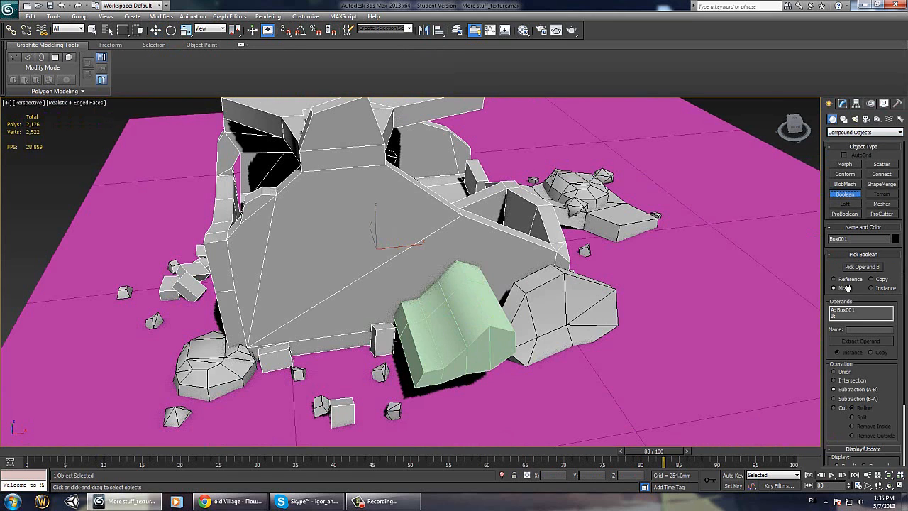
pyautogui.click(461, 316)
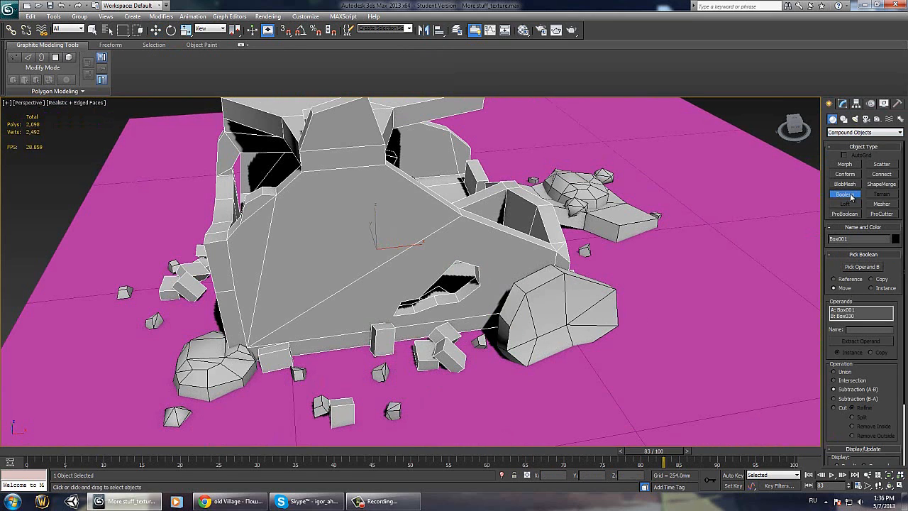
pyautogui.hotkey('ctrl', 'z')
pyautogui.press('w')
# Step: Clone the ridged block and place the copy on open ground beyond the boulder, near the boat
pyautogui.click(449, 317)
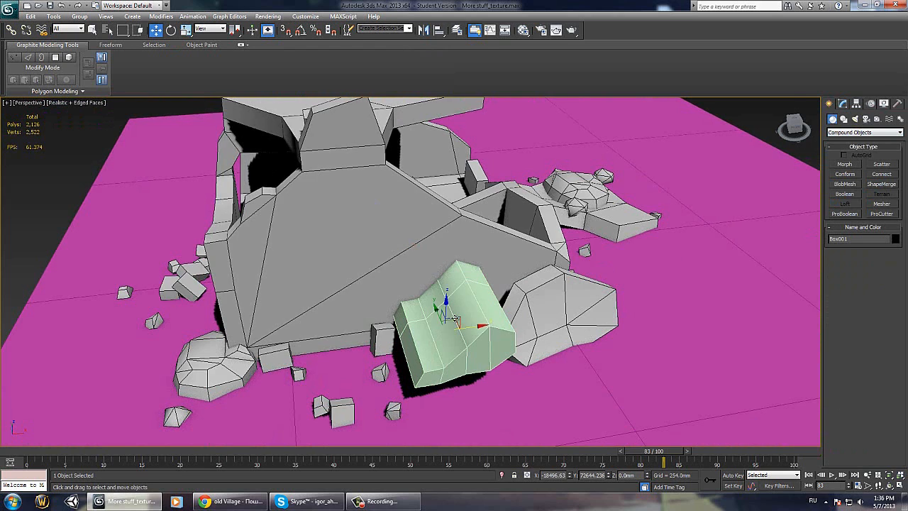
pyautogui.keyDown('alt'); pyautogui.moveTo(448, 320); pyautogui.dragTo(496, 336, button='middle'); pyautogui.keyUp('alt')
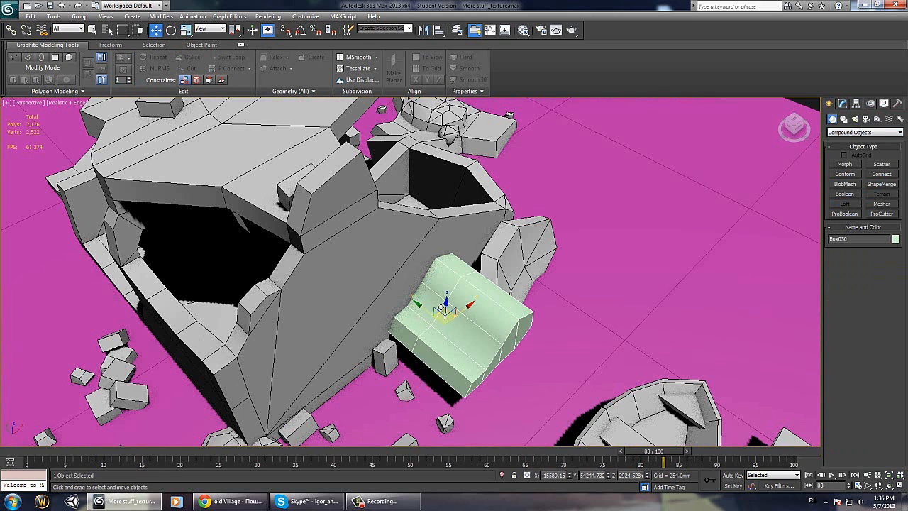
pyautogui.moveTo(442, 310)
pyautogui.keyDown('shift'); pyautogui.mouseDown()
pyautogui.moveTo(638, 293)
pyautogui.moveTo(673, 277)
pyautogui.mouseUp(); pyautogui.keyUp('shift')
pyautogui.click(454, 288)
pyautogui.keyDown('alt'); pyautogui.moveTo(357, 298); pyautogui.dragTo(350, 282, button='middle'); pyautogui.keyUp('alt')
# Step: Subtract the original ridged block from the ruin with Boolean Subtraction (A-B) to cut a hole in the side wall
pyautogui.click(350, 281)
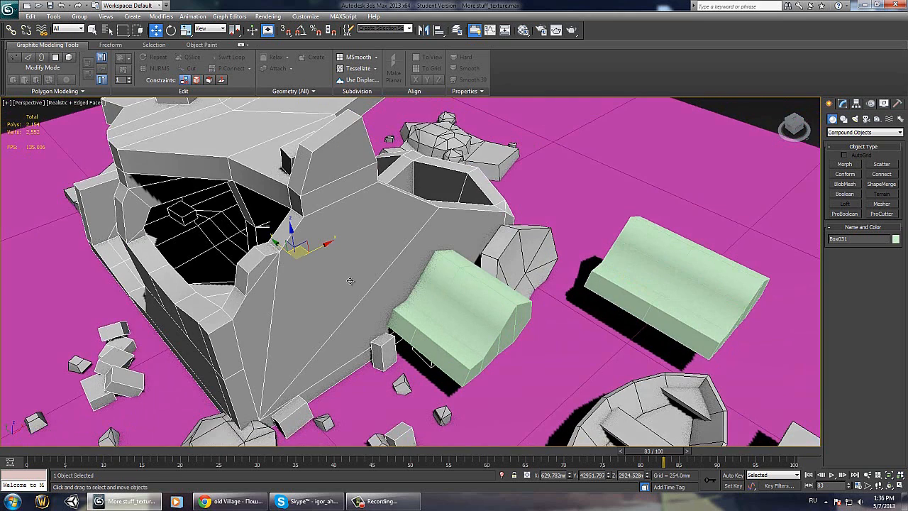
pyautogui.click(845, 195)
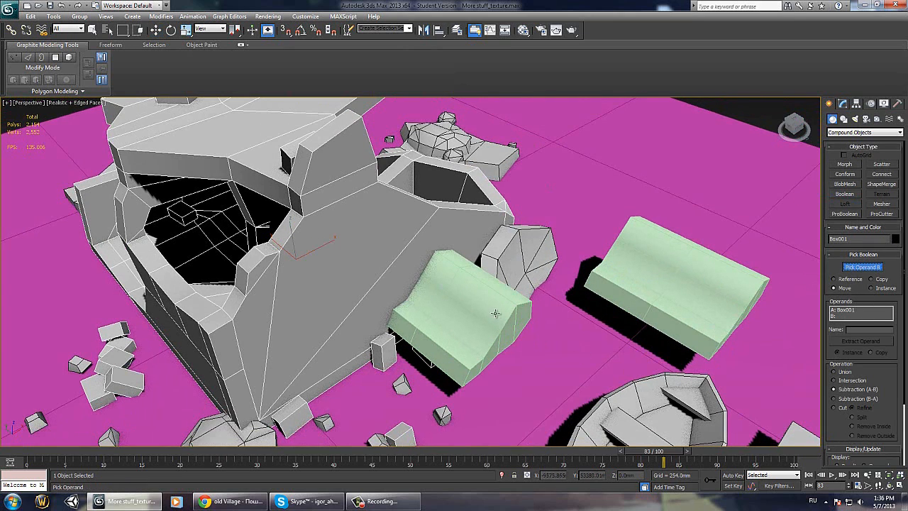
pyautogui.click(459, 305)
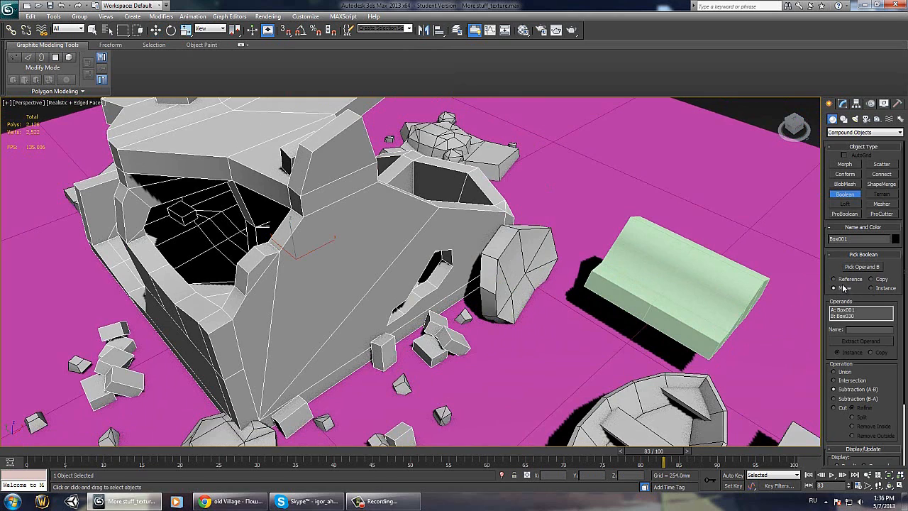
pyautogui.keyDown('alt'); pyautogui.moveTo(763, 294); pyautogui.dragTo(800, 210, button='middle'); pyautogui.keyUp('alt')
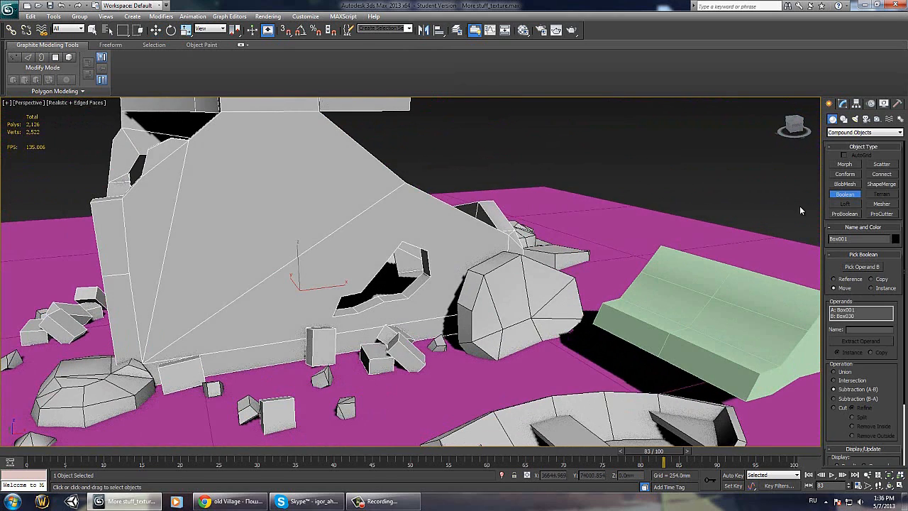
# Step: Edit the Boolean's operand B (Box030), lowering it and shifting it along the wall away from the boulder to reposition the hole
pyautogui.click(844, 103)
pyautogui.press('w')
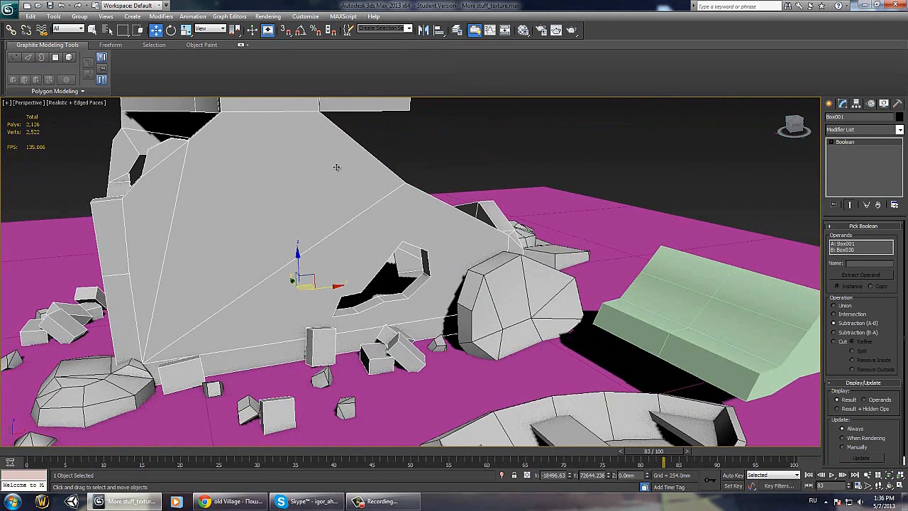
pyautogui.click(845, 151)
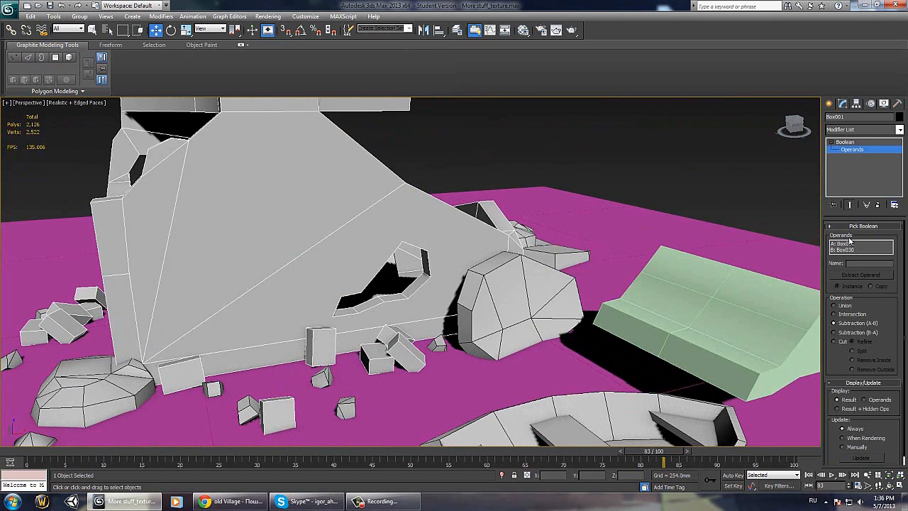
pyautogui.click(841, 244)
pyautogui.click(844, 251)
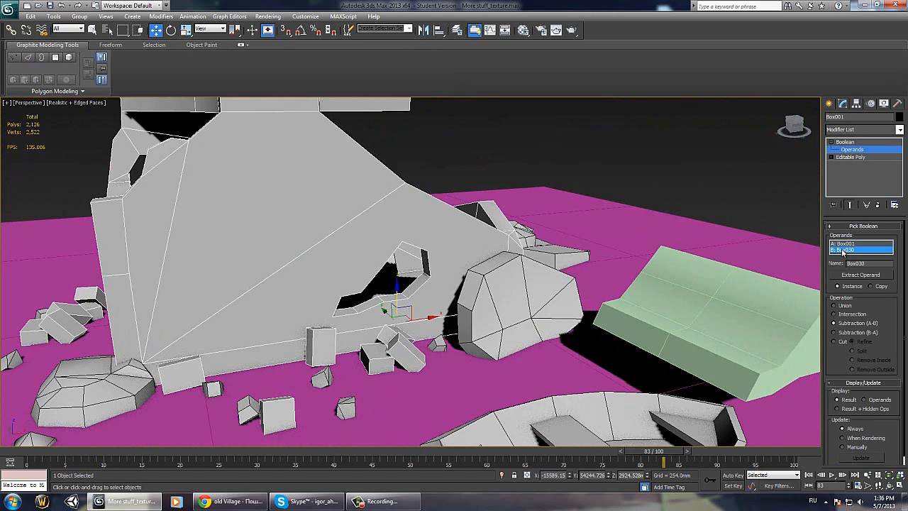
pyautogui.moveTo(415, 306); pyautogui.dragTo(349, 330)
pyautogui.keyDown('alt'); pyautogui.moveTo(349, 330); pyautogui.dragTo(430, 311, button='middle'); pyautogui.keyUp('alt')
# Step: Inspect the hole from several angles and nudge operand B slightly along X, away from the boulder
pyautogui.scroll(5, 430, 310)
pyautogui.scroll(-8, 404, 317)
pyautogui.scroll(5, 405, 318)
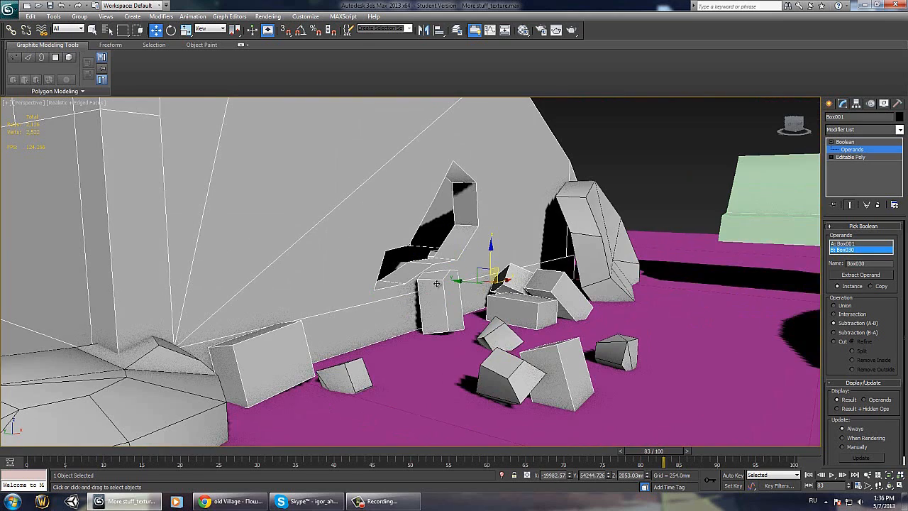
pyautogui.scroll(-2, 445, 286)
pyautogui.scroll(-6, 426, 298)
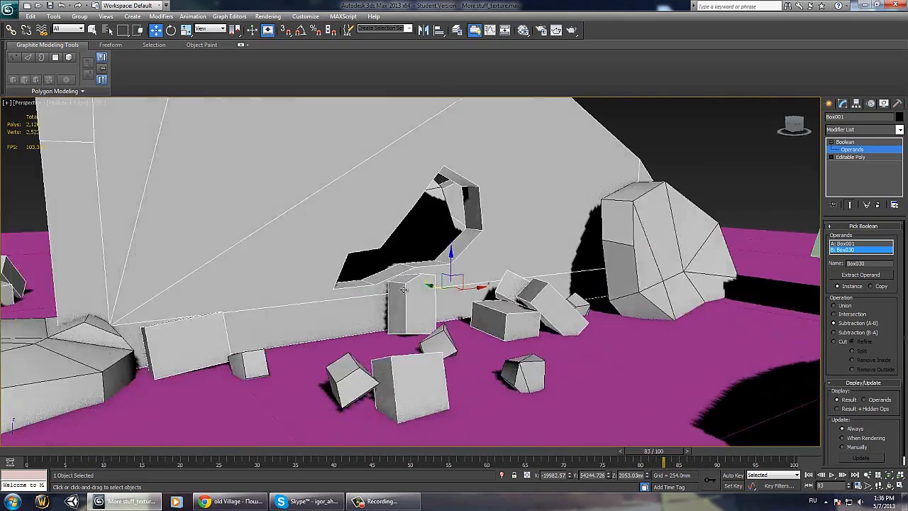
pyautogui.keyDown('alt'); pyautogui.moveTo(431, 303); pyautogui.dragTo(408, 308, button='middle'); pyautogui.keyUp('alt')
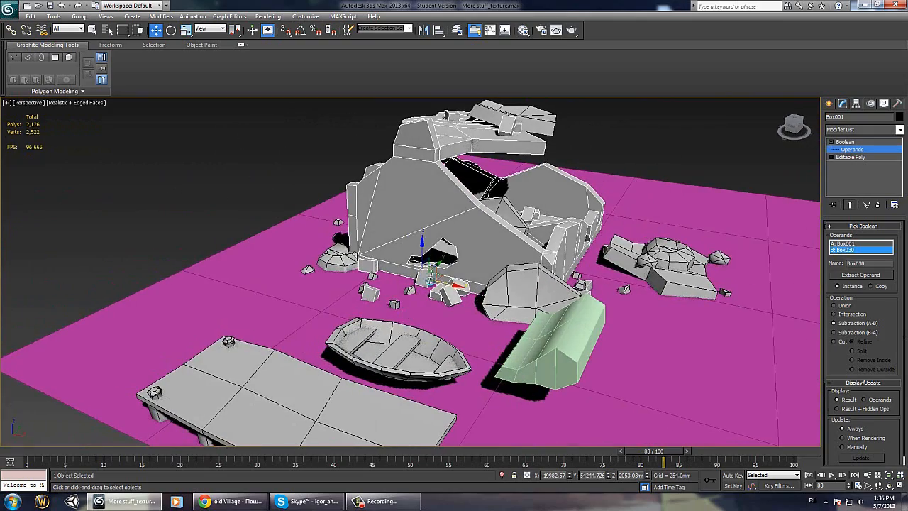
pyautogui.moveTo(443, 281)
pyautogui.mouseDown()
pyautogui.moveTo(420, 276)
pyautogui.moveTo(441, 279)
pyautogui.mouseUp()
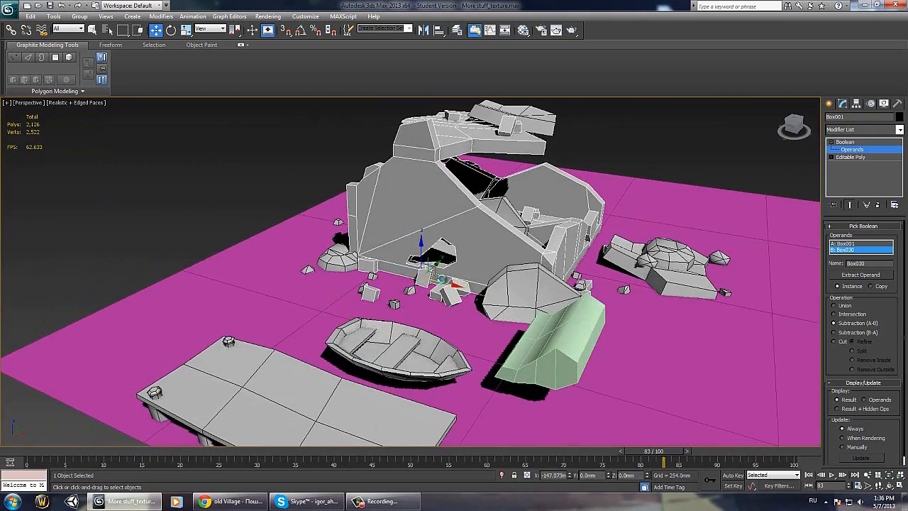
pyautogui.scroll(10, 441, 279)
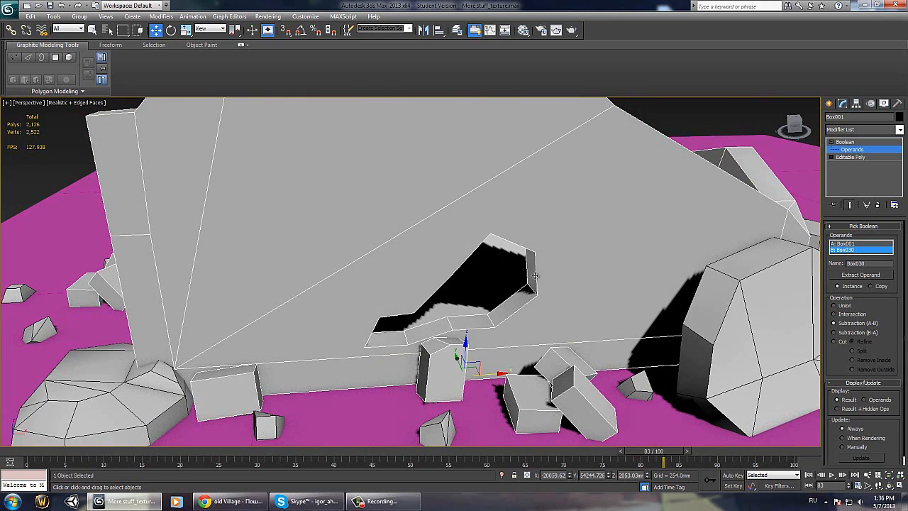
# Step: Convert the ruin to an Editable Poly and connect the hole's lower outer corner vertices to the wall's bottom corner vertex
pyautogui.rightClick(513, 273)
pyautogui.moveTo(559, 364)
pyautogui.click(654, 375)
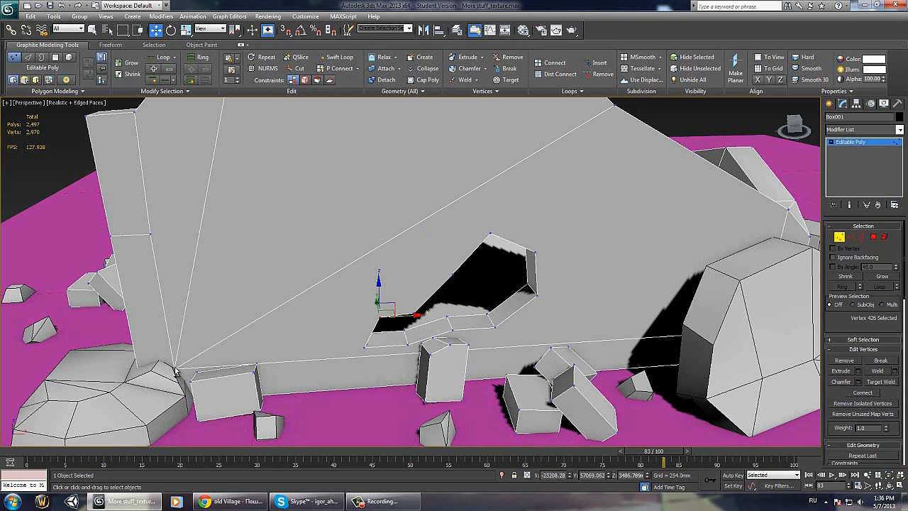
pyautogui.rightClick(366, 345)
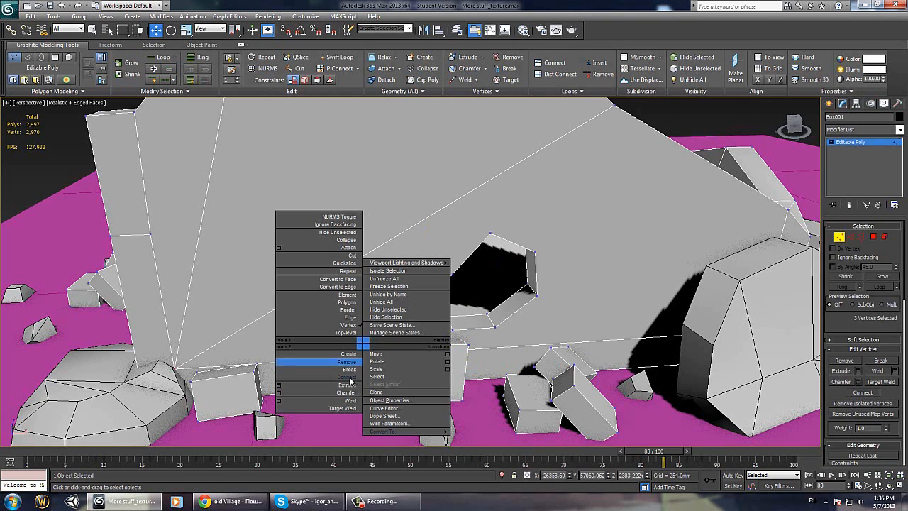
pyautogui.click(335, 383)
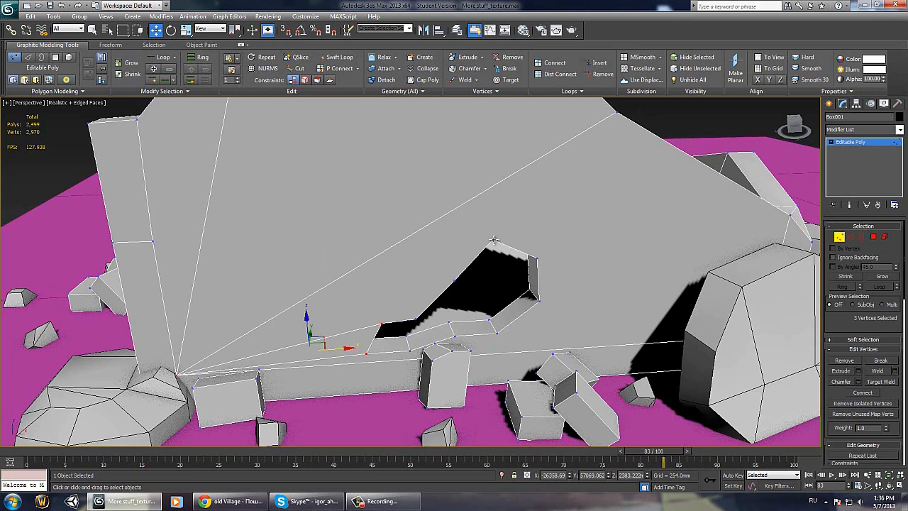
# Step: Insert one vertex on each of the two long diagonal edges of the side wall above the hole
pyautogui.rightClick(452, 239)
pyautogui.click(405, 235)
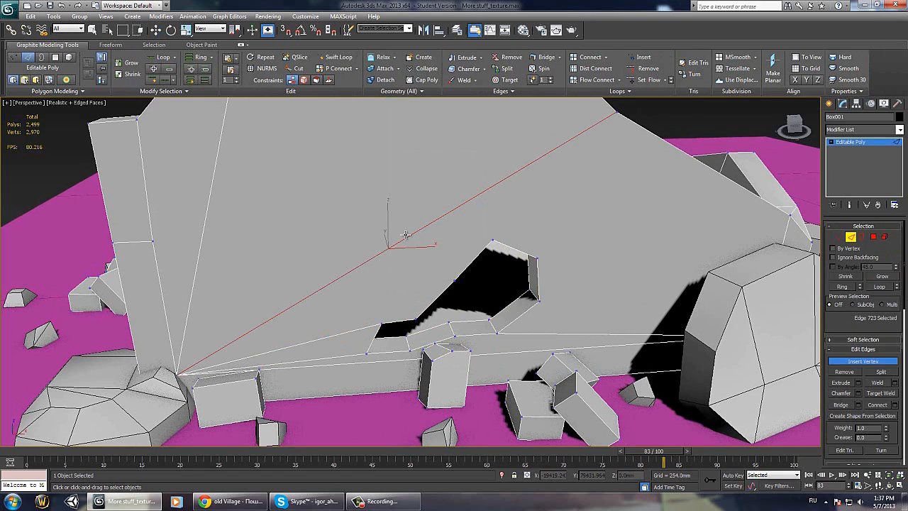
pyautogui.click(208, 205)
pyautogui.press('1')
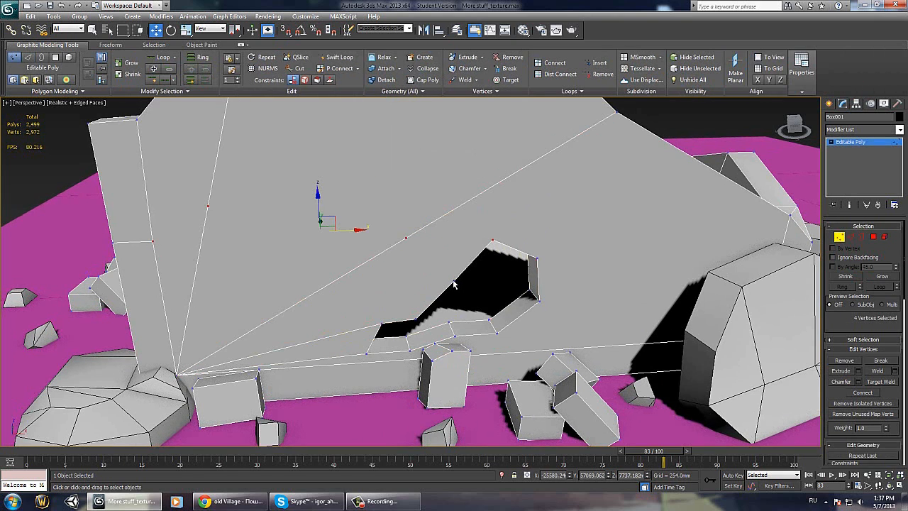
# Step: Connect the hole's upper vertices to the vertices inserted on the side wall's long diagonal edges
pyautogui.rightClick(455, 284)
pyautogui.click(383, 327)
pyautogui.keyDown('ctrl'); pyautogui.click(406, 238); pyautogui.keyUp('ctrl')
pyautogui.rightClick(405, 236)
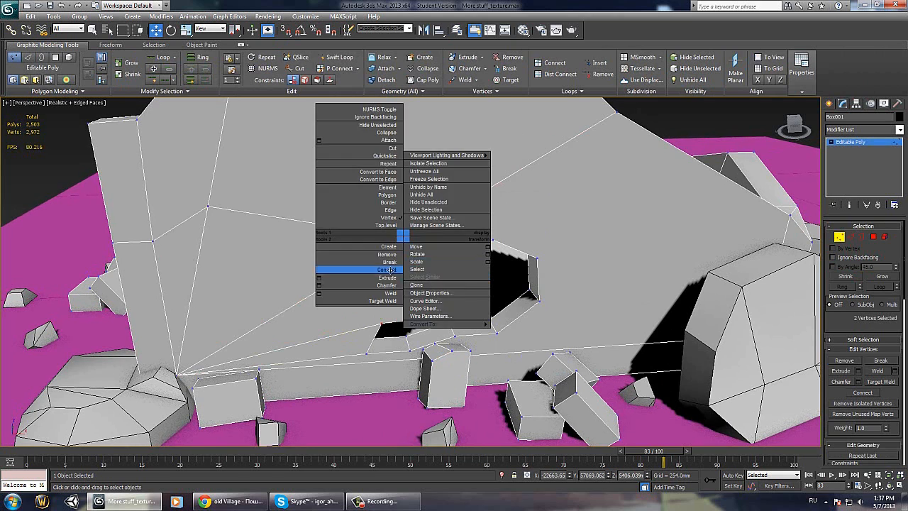
pyautogui.click(389, 270)
# Step: Connect the hole's top vertex and its upper vertex nearer the boulder to the vertex on the wall's sloping top edge
pyautogui.moveTo(397, 268); pyautogui.dragTo(359, 263, button='middle')
pyautogui.click(500, 253)
pyautogui.keyDown('ctrl'); pyautogui.click(576, 108); pyautogui.keyUp('ctrl')
pyautogui.rightClick(561, 179)
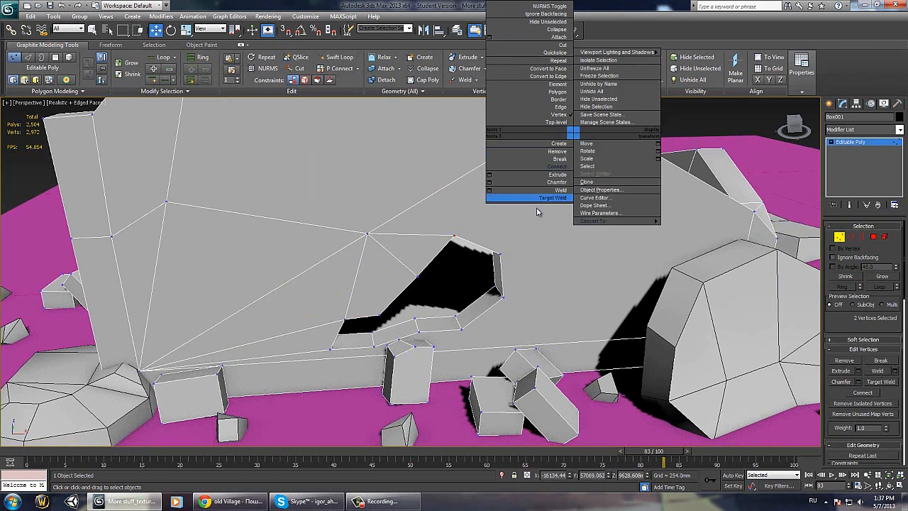
pyautogui.click(538, 209)
pyautogui.click(559, 167)
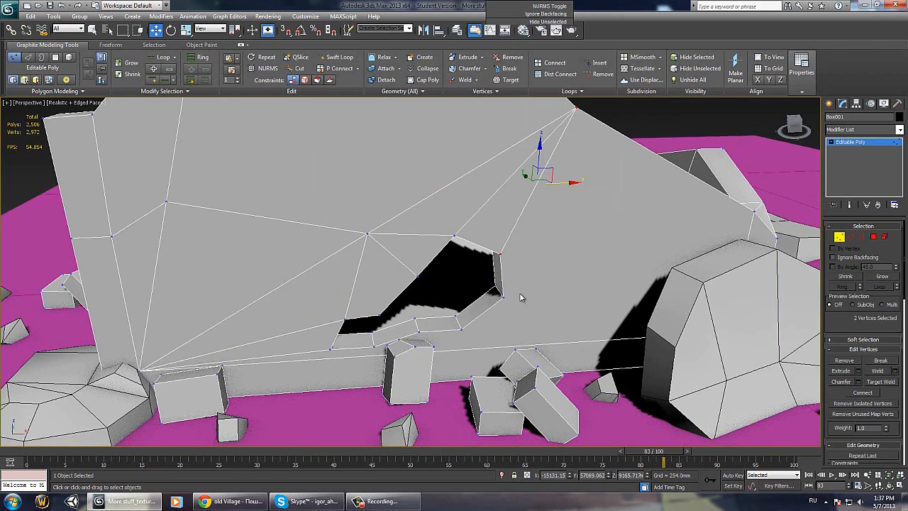
# Step: Connect the hole's boulder-side corner vertex to the vertex at the end of the wall beside the boulder
pyautogui.click(503, 296)
pyautogui.keyDown('alt'); pyautogui.moveTo(506, 297); pyautogui.dragTo(657, 302, button='middle'); pyautogui.keyUp('alt')
pyautogui.keyDown('ctrl'); pyautogui.click(560, 269); pyautogui.keyUp('ctrl')
pyautogui.rightClick(561, 270)
pyautogui.click(552, 304)
pyautogui.keyDown('alt'); pyautogui.moveTo(551, 305); pyautogui.dragTo(434, 332, button='middle'); pyautogui.keyUp('alt')
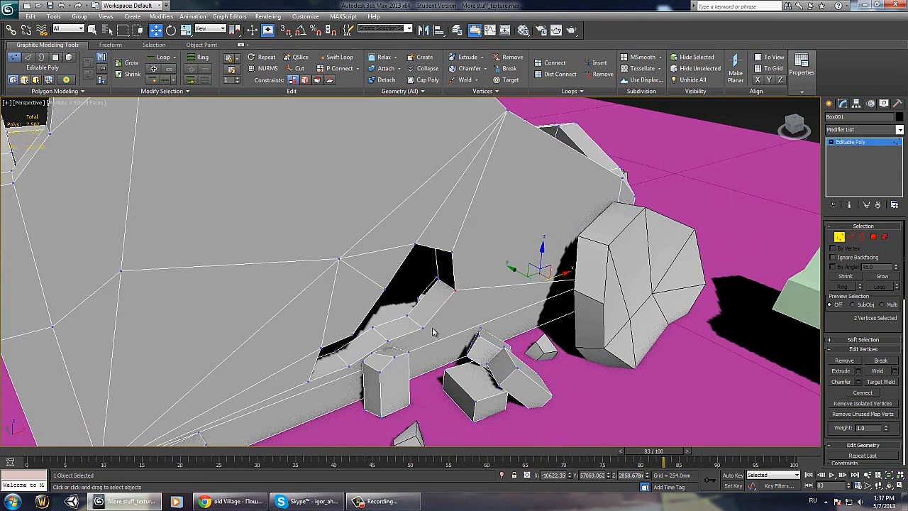
# Step: Insert two vertices along the long wall edge beneath the hole
pyautogui.press('2')
pyautogui.click(425, 346)
pyautogui.rightClick(419, 351)
pyautogui.click(408, 369)
pyautogui.press('1')
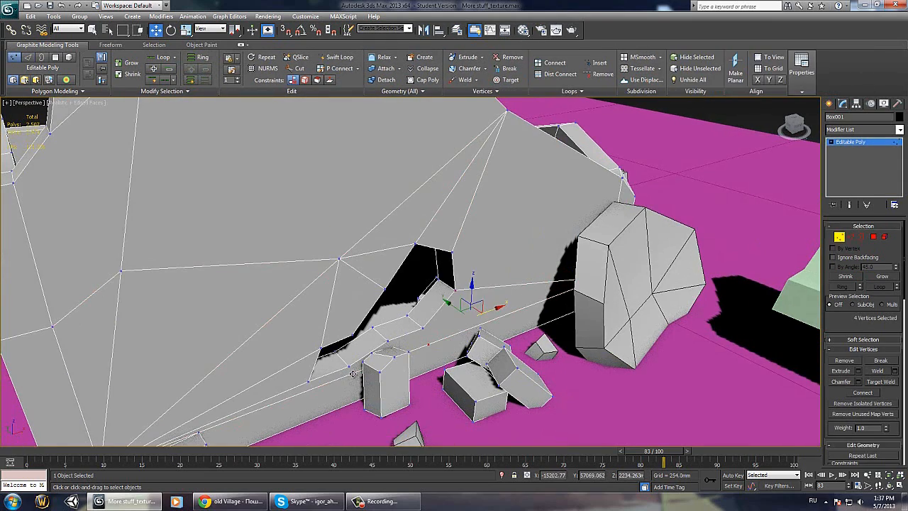
# Step: Connect the hole's lower border vertices to the vertices inserted on the wall edge beneath it
pyautogui.rightClick(410, 352)
pyautogui.click(426, 345)
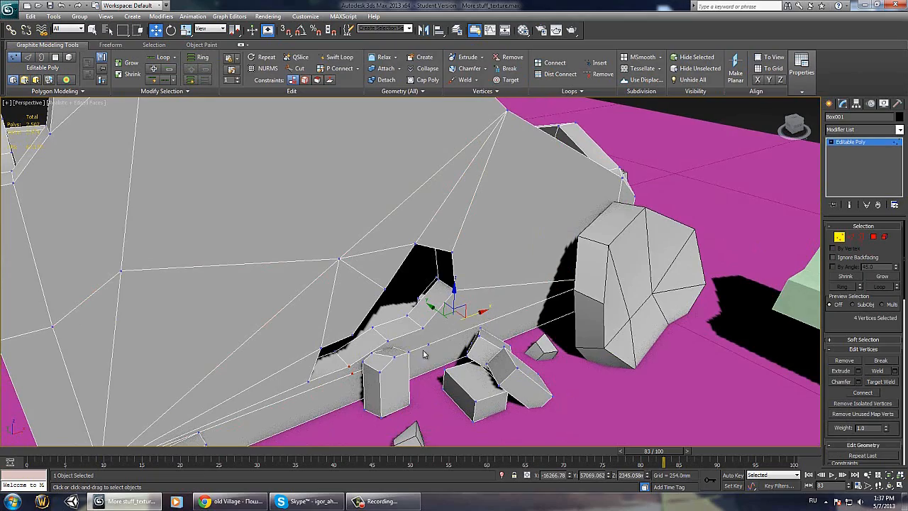
pyautogui.keyDown('ctrl'); pyautogui.click(347, 366); pyautogui.keyUp('ctrl')
pyautogui.rightClick(347, 366)
pyautogui.click(335, 391)
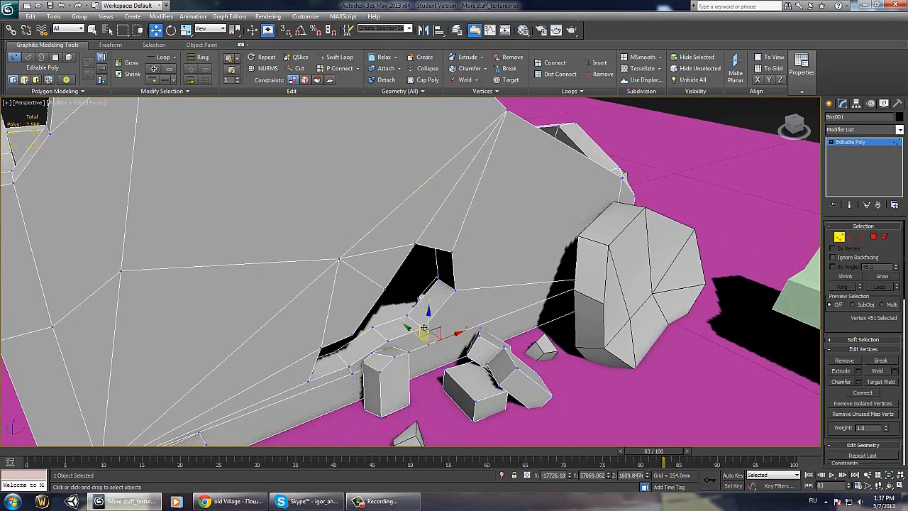
pyautogui.keyDown('ctrl'); pyautogui.click(407, 315); pyautogui.keyUp('ctrl')
pyautogui.rightClick(408, 314)
pyautogui.click(396, 339)
# Step: Insert a vertex on the long diagonal edge on the inner face of the side wall
pyautogui.moveTo(398, 425); pyautogui.dragTo(462, 426, button='middle')
pyautogui.scroll(-5, 454, 340)
pyautogui.keyDown('alt'); pyautogui.moveTo(454, 340); pyautogui.dragTo(499, 313, button='middle'); pyautogui.keyUp('alt')
pyautogui.scroll(5, 499, 312)
pyautogui.keyDown('ctrl'); pyautogui.click(214, 343); pyautogui.keyUp('ctrl')
pyautogui.press('2')
pyautogui.click(450, 216)
pyautogui.rightClick(450, 213)
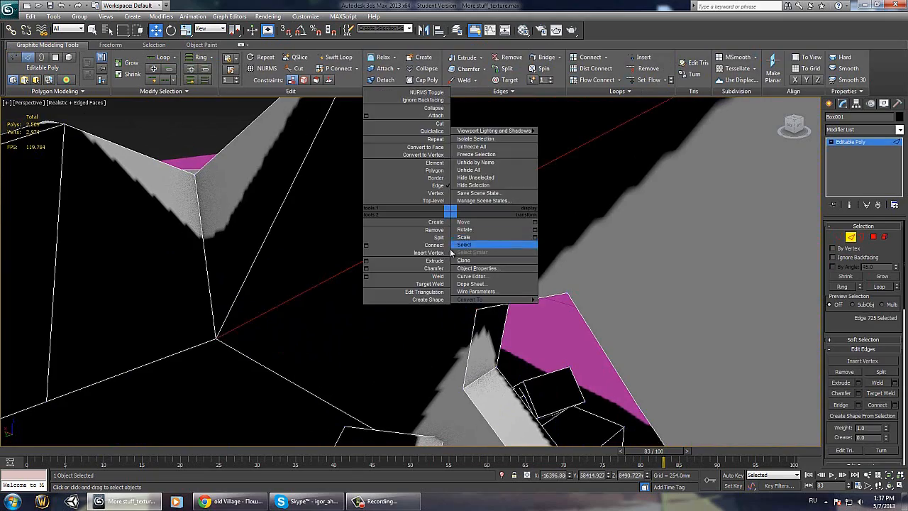
pyautogui.click(441, 253)
pyautogui.click(464, 206)
# Step: Insert more vertices on the inner wall's long edges and connect them across the face toward the hole
pyautogui.keyDown('alt'); pyautogui.moveTo(464, 206); pyautogui.dragTo(483, 245, button='middle'); pyautogui.keyUp('alt')
pyautogui.keyDown('alt'); pyautogui.moveTo(329, 184); pyautogui.dragTo(282, 345, button='middle'); pyautogui.keyUp('alt')
pyautogui.click(235, 386)
pyautogui.keyDown('alt'); pyautogui.moveTo(235, 385); pyautogui.dragTo(457, 234, button='middle'); pyautogui.keyUp('alt')
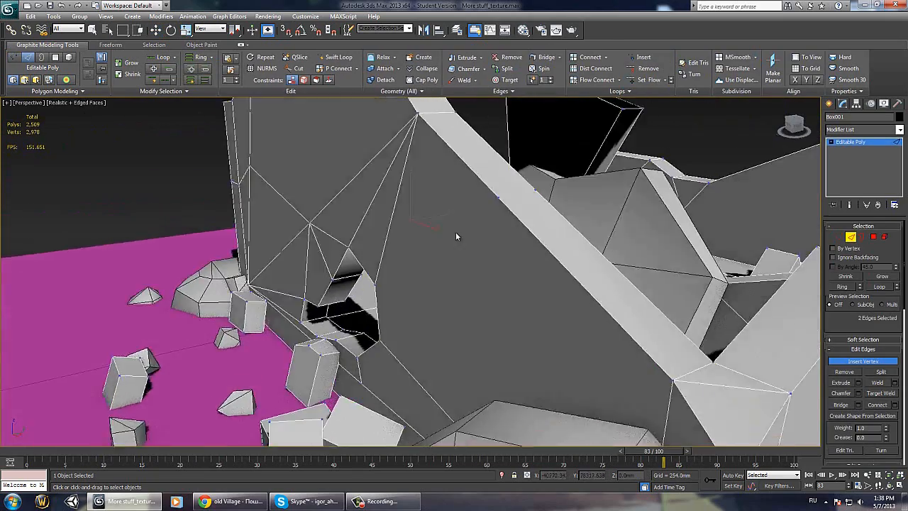
pyautogui.scroll(1, 457, 234)
pyautogui.keyDown('alt'); pyautogui.moveTo(467, 391); pyautogui.dragTo(440, 311, button='middle'); pyautogui.keyUp('alt')
pyautogui.click(450, 327)
pyautogui.press('1')
pyautogui.press('2')
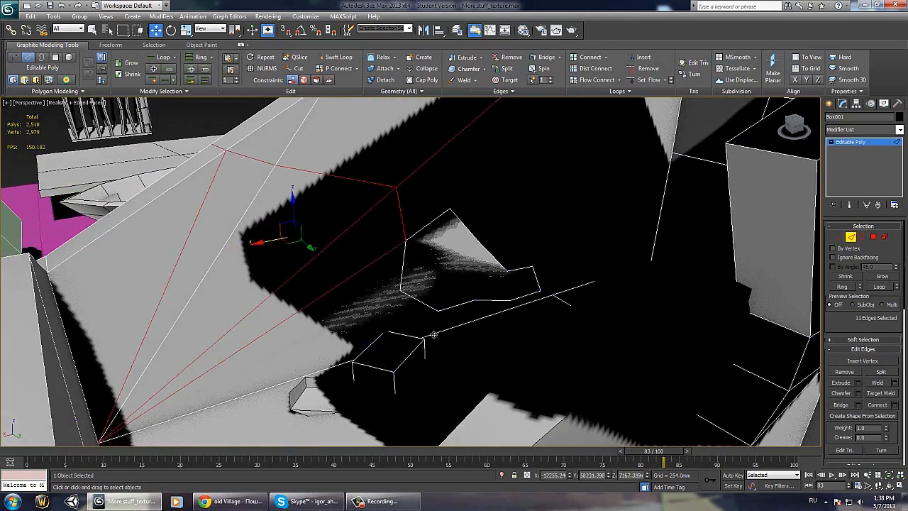
# Step: Insert vertices along the inner wall's bottom edge beneath the hole
pyautogui.click(439, 335)
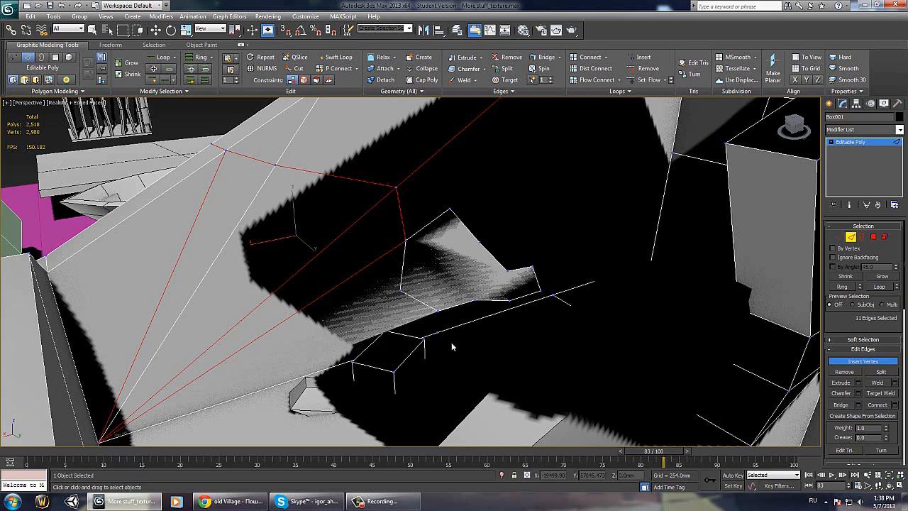
pyautogui.click(381, 350)
pyautogui.keyDown('alt'); pyautogui.moveTo(516, 314); pyautogui.dragTo(506, 325, button='middle'); pyautogui.keyUp('alt')
pyautogui.click(549, 301)
pyautogui.keyDown('alt'); pyautogui.moveTo(549, 300); pyautogui.dragTo(516, 286, button='middle'); pyautogui.keyUp('alt')
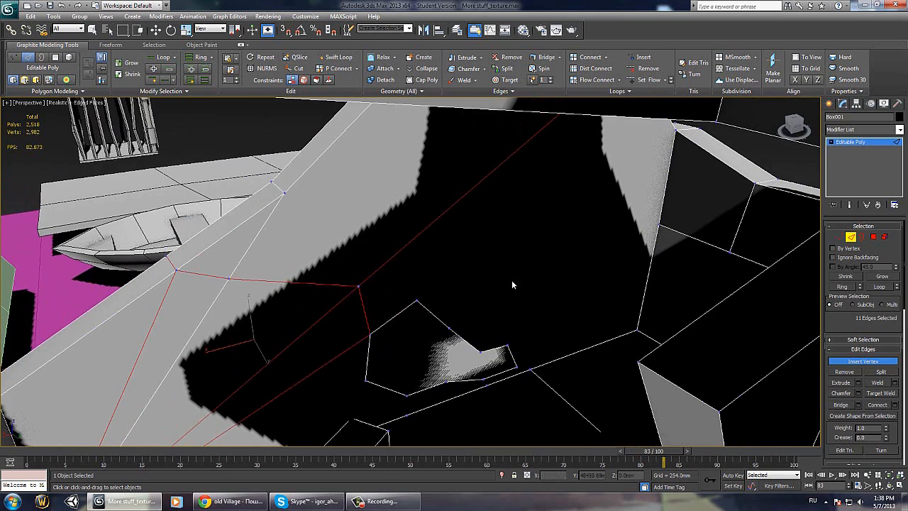
# Step: Try to connect the hole's inner top and lower vertices to the facing vertices on the diagonal and bottom wall edges
pyautogui.press('1')
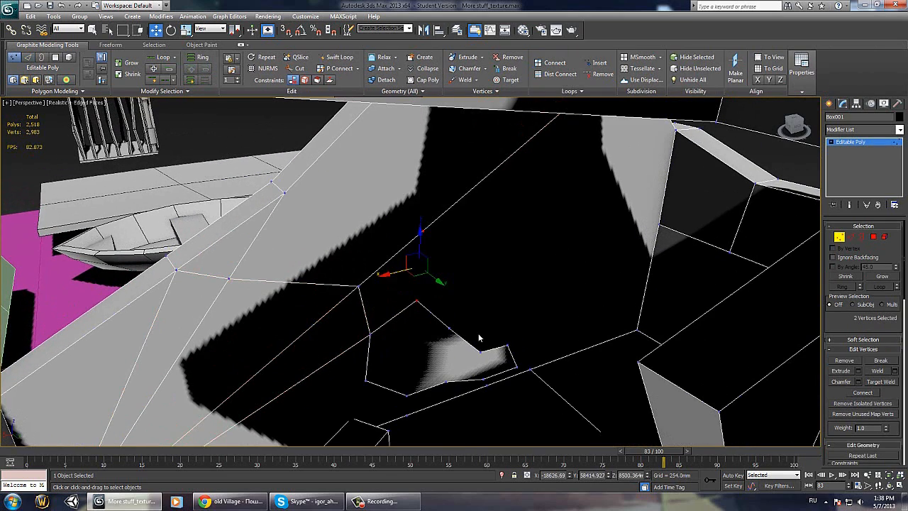
pyautogui.click(508, 347)
pyautogui.keyDown('alt'); pyautogui.moveTo(508, 347); pyautogui.dragTo(501, 339, button='middle'); pyautogui.keyUp('alt')
pyautogui.click(425, 291)
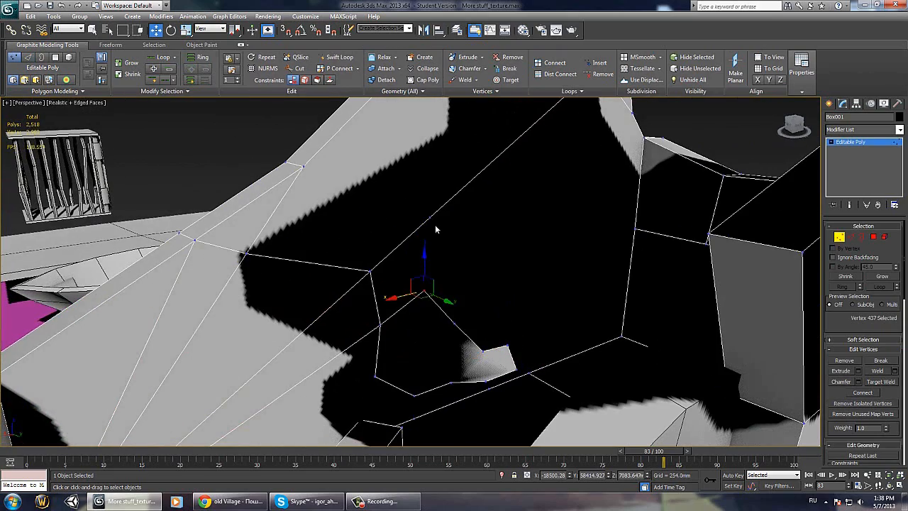
pyautogui.rightClick(429, 221)
pyautogui.click(415, 249)
pyautogui.moveTo(415, 395); pyautogui.dragTo(396, 310, button='middle')
pyautogui.click(441, 287)
pyautogui.keyDown('ctrl'); pyautogui.click(441, 312); pyautogui.keyUp('ctrl')
pyautogui.rightClick(441, 312)
pyautogui.click(427, 342)
# Step: Connect the hole's lower inner side vertex to the wall's bottom corner vertex and select the surrounding polygons to check them
pyautogui.click(405, 266)
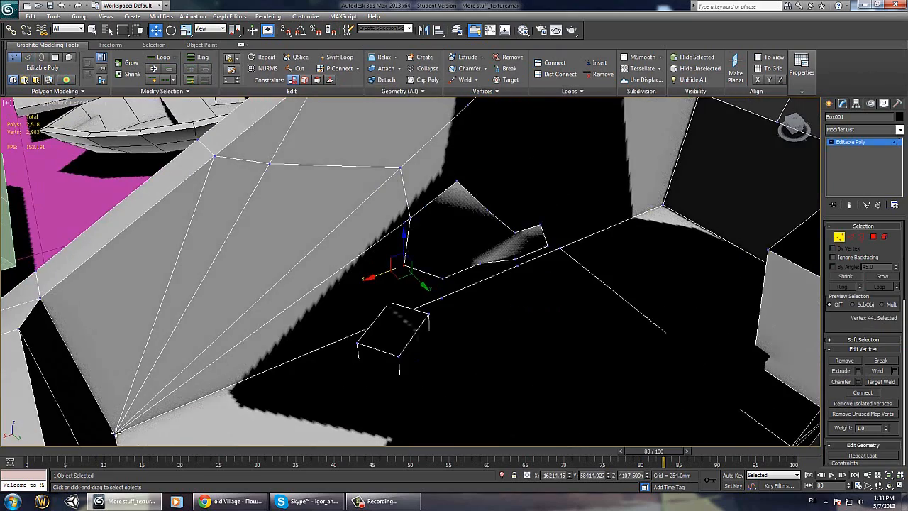
pyautogui.rightClick(306, 356)
pyautogui.click(292, 385)
pyautogui.press('4')
pyautogui.keyDown('alt'); pyautogui.moveTo(452, 305); pyautogui.dragTo(408, 249, button='middle'); pyautogui.keyUp('alt')
pyautogui.click(407, 248)
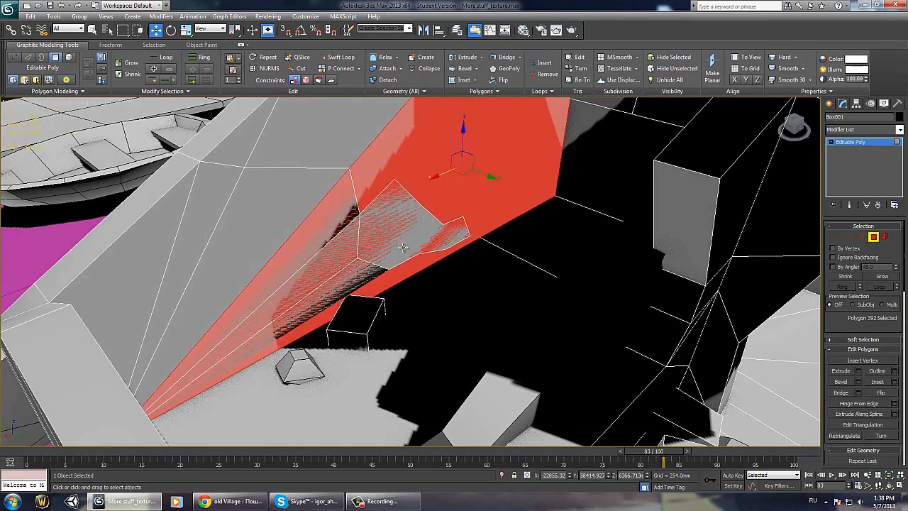
pyautogui.click(397, 235)
pyautogui.click(422, 184)
# Step: Try again to connect the hole's inner top vertex to the vertex on the diagonal edge above it
pyautogui.press('1')
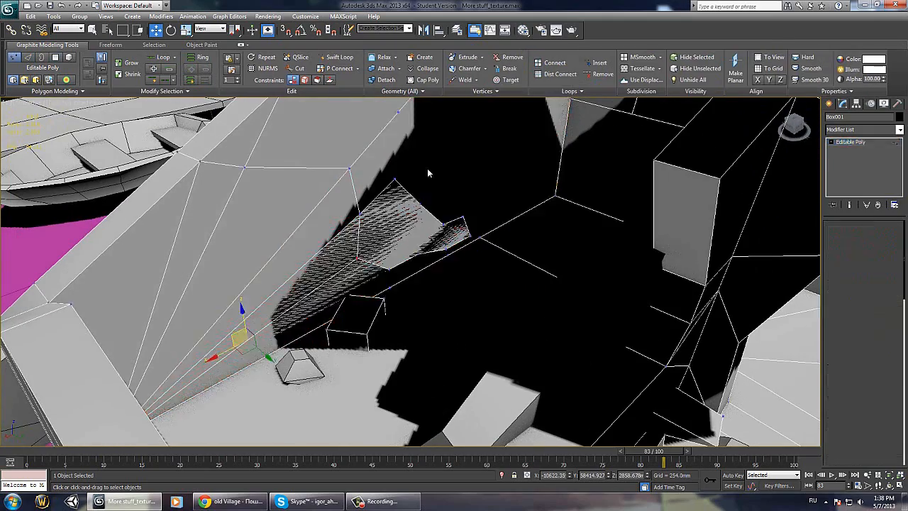
pyautogui.moveTo(428, 172); pyautogui.dragTo(387, 217, button='middle')
pyautogui.click(354, 222)
pyautogui.keyDown('ctrl'); pyautogui.click(355, 162); pyautogui.keyUp('ctrl')
pyautogui.rightClick(355, 161)
pyautogui.click(341, 190)
# Step: Try to connect the hole's far-side inner vertices to the wall's far bottom corner and the nearby bottom-edge vertex
pyautogui.click(430, 253)
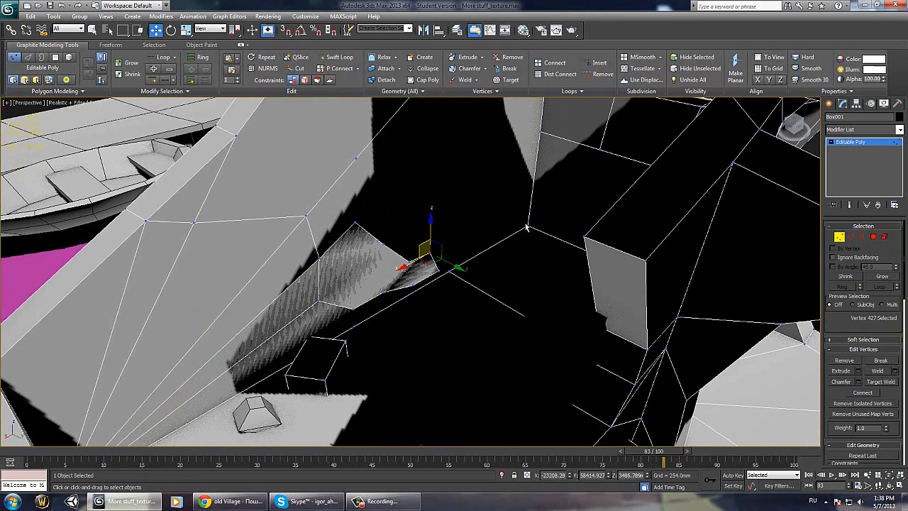
pyautogui.keyDown('ctrl'); pyautogui.click(528, 225); pyautogui.keyUp('ctrl')
pyautogui.rightClick(526, 223)
pyautogui.click(488, 259)
pyautogui.click(439, 271)
pyautogui.keyDown('ctrl'); pyautogui.click(449, 272); pyautogui.keyUp('ctrl')
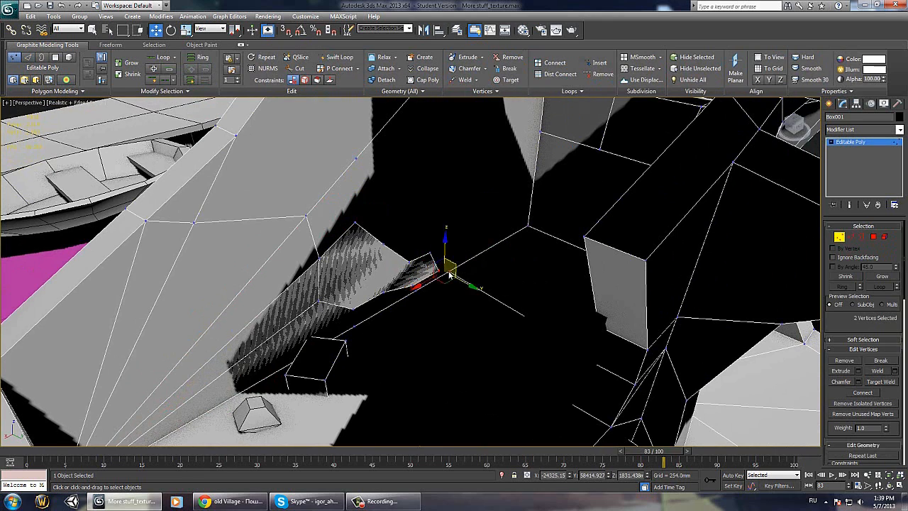
pyautogui.rightClick(415, 288)
pyautogui.click(412, 279)
# Step: Delete the large inner wall polygon around the hole and the polygon covering the opening
pyautogui.press('4')
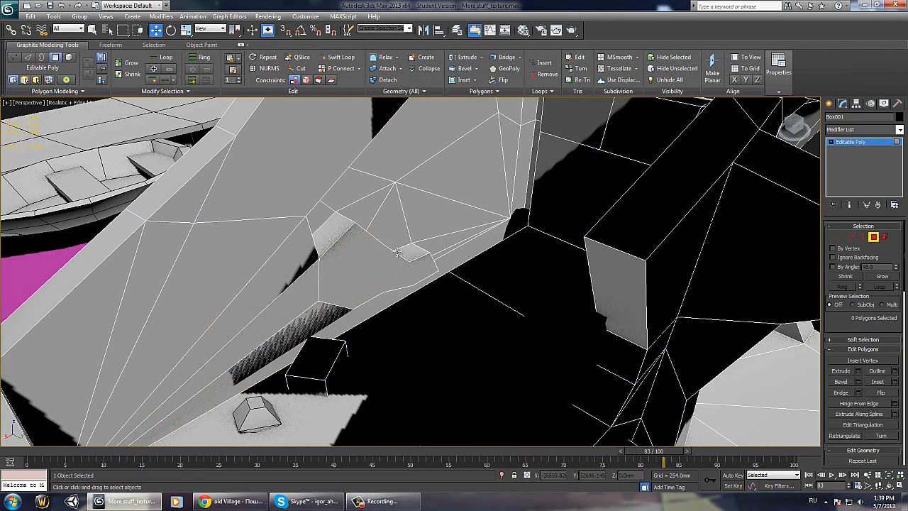
pyautogui.click(361, 280)
pyautogui.press('Delete')
pyautogui.keyDown('alt'); pyautogui.moveTo(360, 276); pyautogui.dragTo(491, 227, button='middle'); pyautogui.keyUp('alt')
pyautogui.moveTo(491, 227); pyautogui.dragTo(450, 242, button='middle')
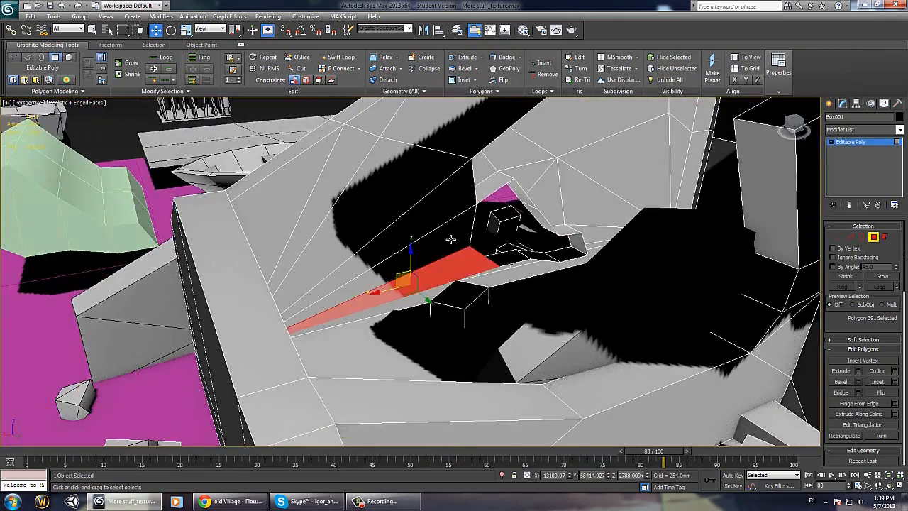
# Step: Bridge the inner wall's bottom edge segments to the hole's lower border edges
pyautogui.keyDown('alt'); pyautogui.moveTo(471, 251); pyautogui.dragTo(364, 272, button='middle'); pyautogui.keyUp('alt')
pyautogui.press('2')
pyautogui.click(364, 272)
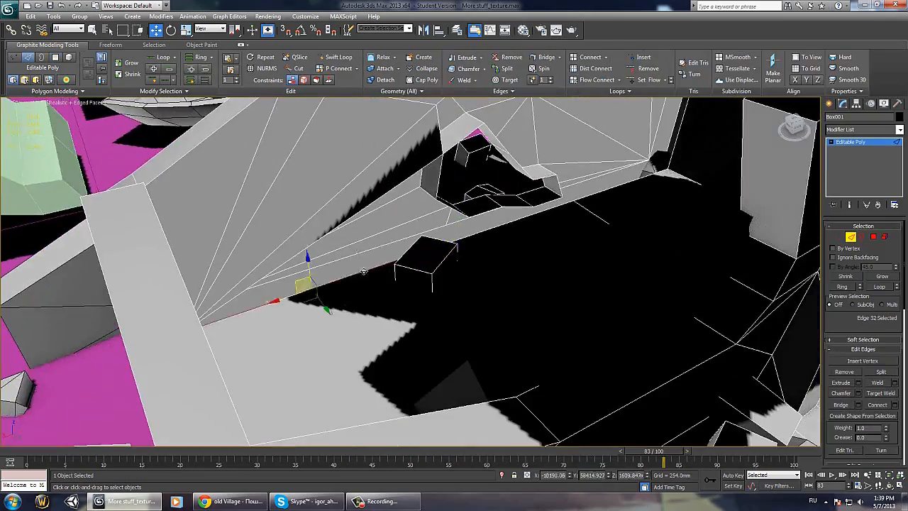
pyautogui.click(842, 406)
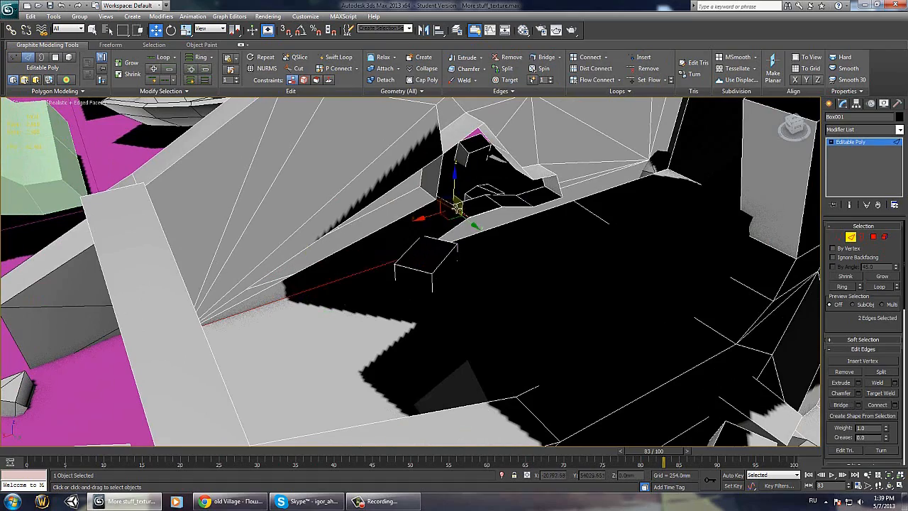
pyautogui.keyDown('alt'); pyautogui.moveTo(380, 186); pyautogui.dragTo(413, 212, button='middle'); pyautogui.keyUp('alt')
pyautogui.press('3')
pyautogui.keyDown('alt'); pyautogui.moveTo(548, 232); pyautogui.dragTo(489, 185, button='middle'); pyautogui.keyUp('alt')
pyautogui.press('2')
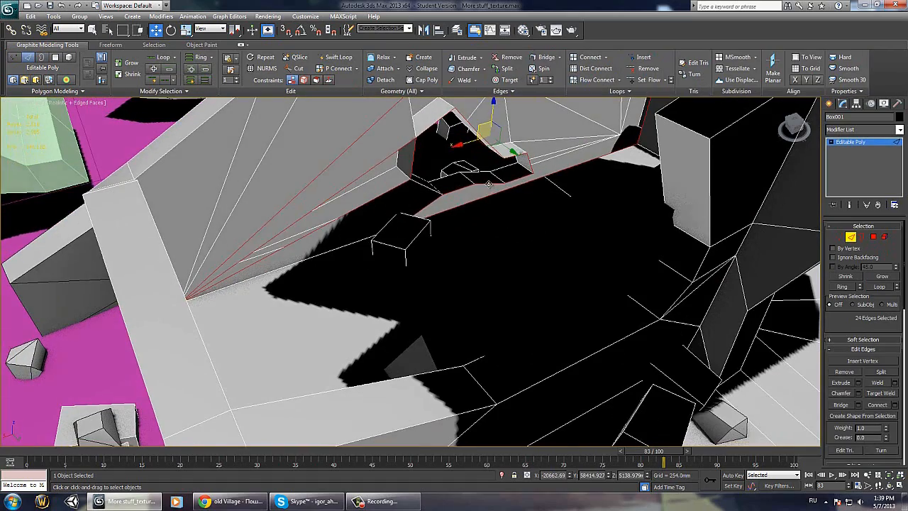
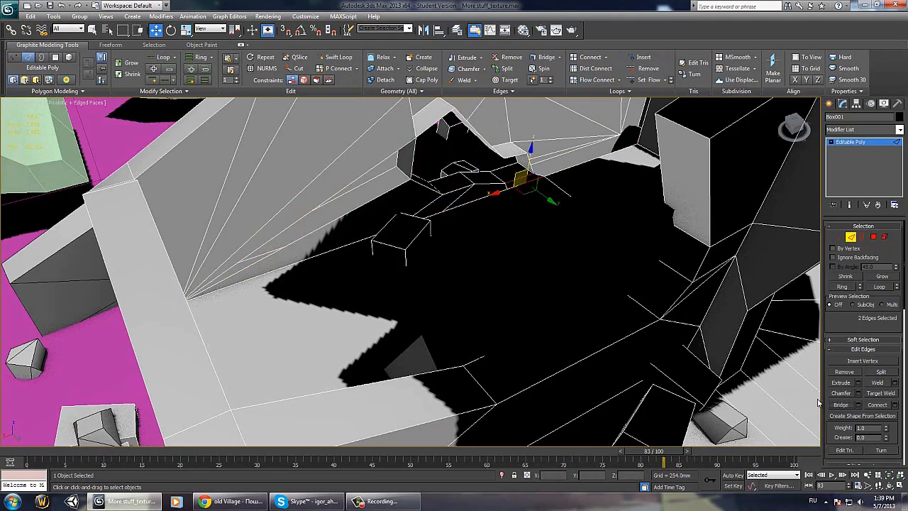
# Step: Bridge the open edges above the hole to the wall's sloping top edge on the inner side
pyautogui.keyDown('alt'); pyautogui.moveTo(820, 403); pyautogui.dragTo(455, 202, button='middle'); pyautogui.keyUp('alt')
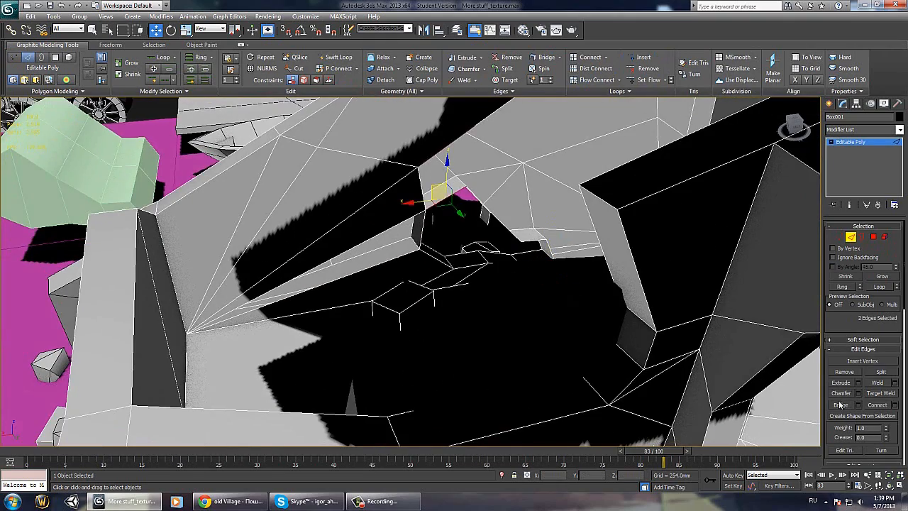
pyautogui.click(840, 404)
pyautogui.keyDown('alt'); pyautogui.moveTo(545, 312); pyautogui.dragTo(469, 262, button='middle'); pyautogui.keyUp('alt')
pyautogui.keyDown('alt'); pyautogui.moveTo(308, 299); pyautogui.dragTo(416, 186, button='middle'); pyautogui.keyUp('alt')
pyautogui.click(840, 405)
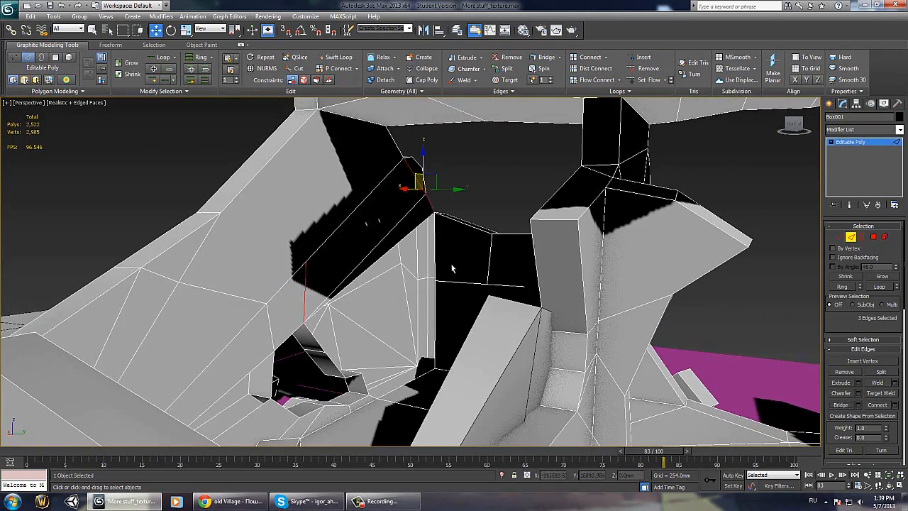
# Step: Bridge the hole's far-side border edges to the vertical edges at the inner wall corner
pyautogui.keyDown('alt'); pyautogui.moveTo(450, 263); pyautogui.dragTo(303, 344, button='middle'); pyautogui.keyUp('alt')
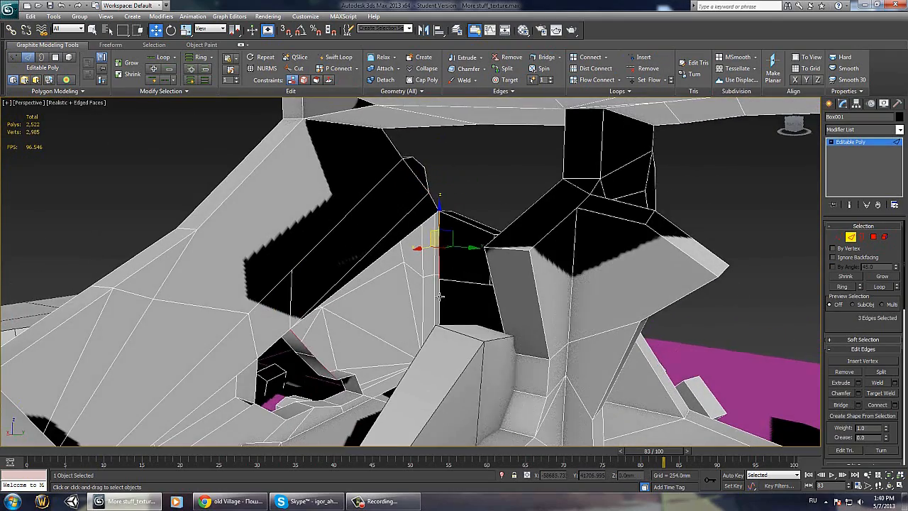
pyautogui.click(840, 405)
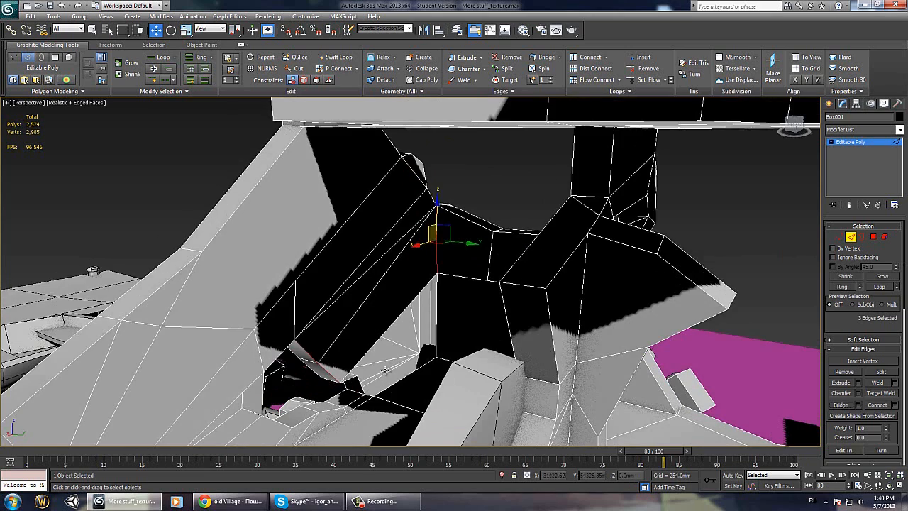
pyautogui.click(838, 405)
# Step: Cap the remaining open border between the hole's far end and the inner wall corner
pyautogui.press('3')
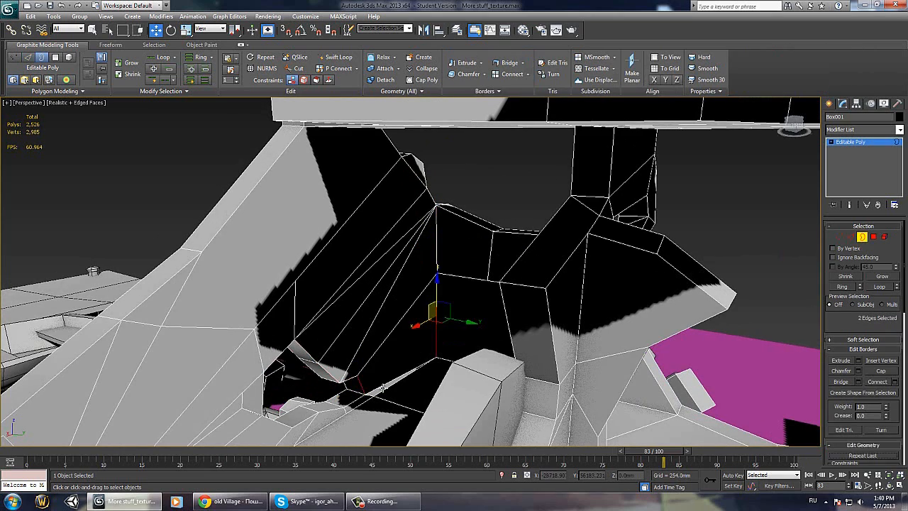
pyautogui.click(376, 388)
pyautogui.rightClick(380, 385)
pyautogui.click(369, 419)
# Step: Select the two long open edges running from the hole to the wall's near bottom corner and close the gap between them
pyautogui.keyDown('alt'); pyautogui.moveTo(359, 398); pyautogui.dragTo(277, 312, button='middle'); pyautogui.keyUp('alt')
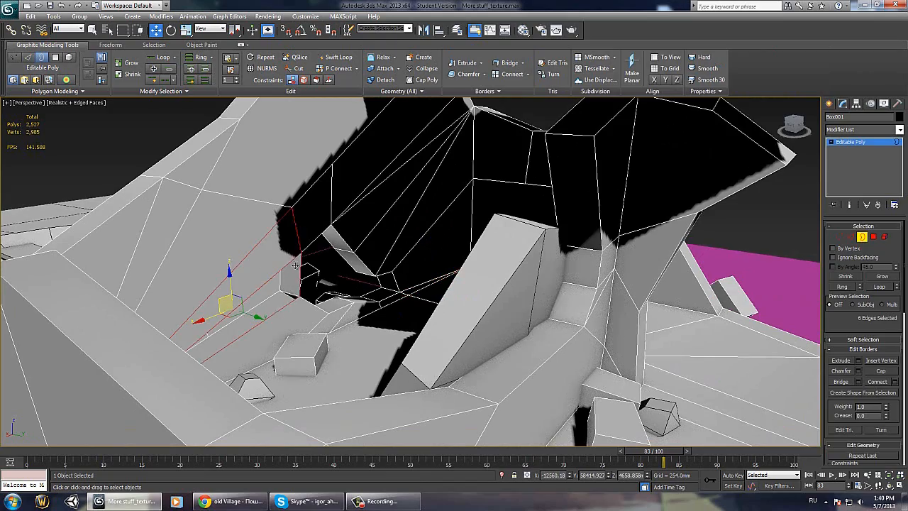
pyautogui.press('2')
pyautogui.click(267, 243)
pyautogui.keyDown('ctrl'); pyautogui.click(276, 276); pyautogui.keyUp('ctrl')
pyautogui.keyDown('alt'); pyautogui.moveTo(277, 276); pyautogui.dragTo(244, 241, button='middle'); pyautogui.keyUp('alt')
pyautogui.press('3')
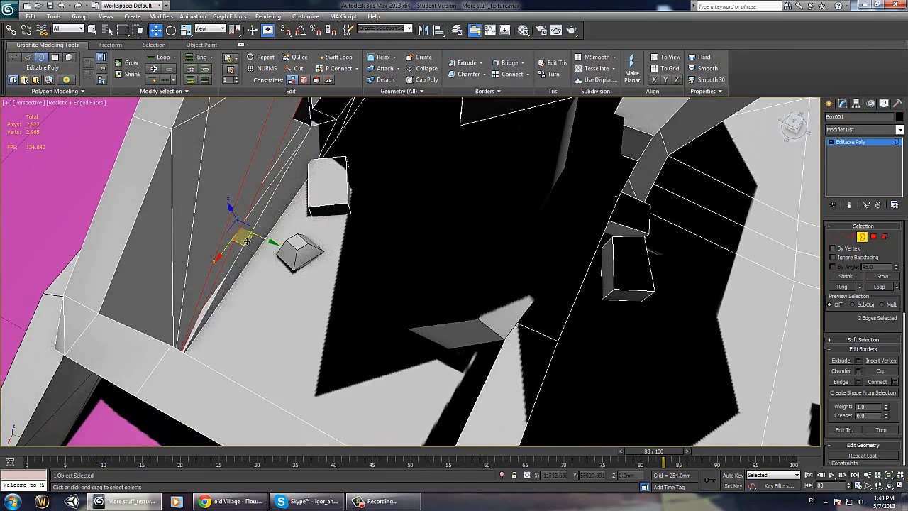
pyautogui.rightClick(240, 239)
pyautogui.click(223, 270)
# Step: Weld the doubled vertices at the hole's inner edge on the side facing the near bottom corner
pyautogui.keyDown('alt'); pyautogui.moveTo(468, 364); pyautogui.dragTo(301, 206, button='middle'); pyautogui.keyUp('alt')
pyautogui.press('4')
pyautogui.click(172, 178)
pyautogui.press('3')
pyautogui.click(284, 201)
pyautogui.press('1')
pyautogui.click(319, 195)
pyautogui.press('2')
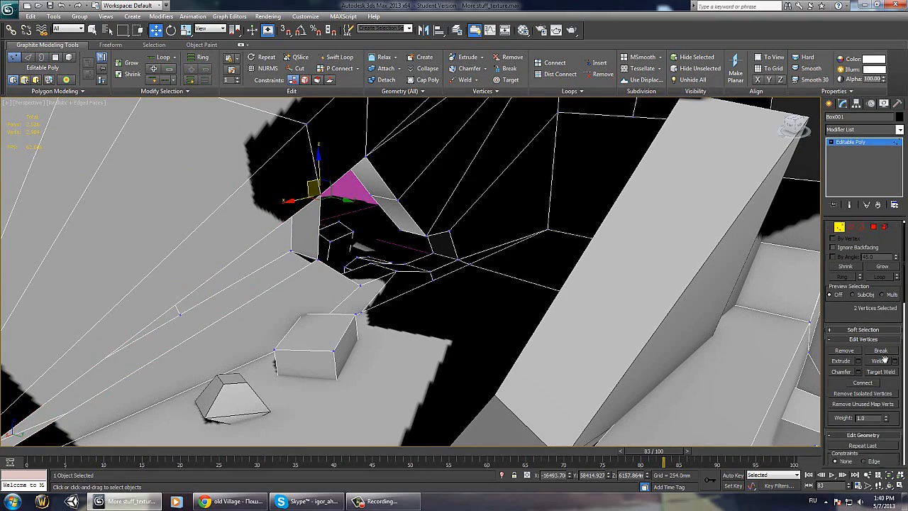
# Step: Cap the last narrow open border between the hole and the wall's near bottom corner
pyautogui.keyDown('alt'); pyautogui.moveTo(531, 331); pyautogui.dragTo(310, 229, button='middle'); pyautogui.keyUp('alt')
pyautogui.press('3')
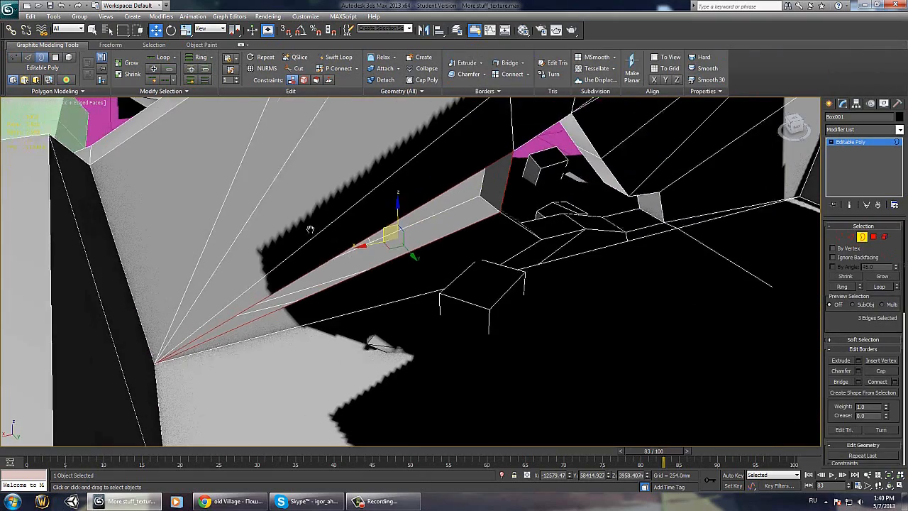
pyautogui.rightClick(310, 229)
pyautogui.click(310, 278)
pyautogui.keyDown('alt'); pyautogui.moveTo(425, 254); pyautogui.dragTo(444, 259, button='middle'); pyautogui.keyUp('alt')
pyautogui.scroll(-10, 446, 260)
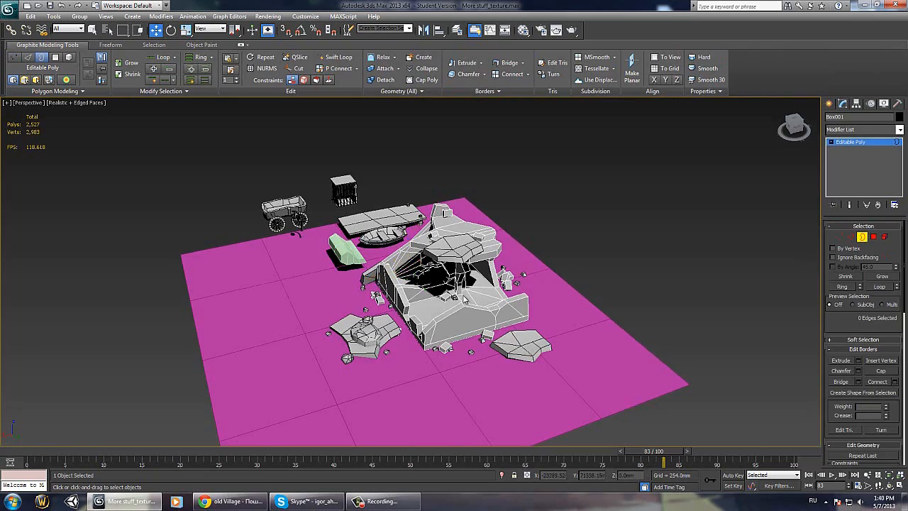
pyautogui.press('1')
pyautogui.scroll(10, 465, 296)
pyautogui.keyDown('alt'); pyautogui.moveTo(504, 264); pyautogui.dragTo(415, 251, button='middle'); pyautogui.keyUp('alt')
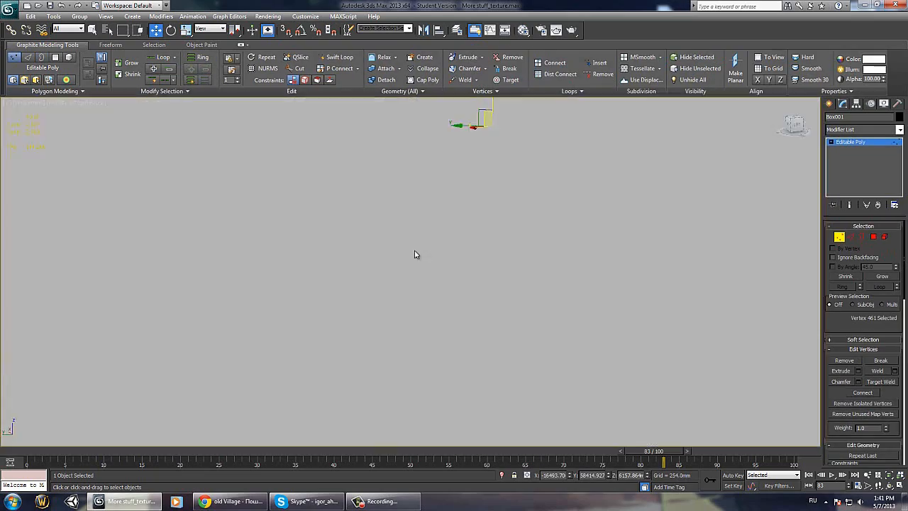
pyautogui.scroll(-10, 417, 254)
pyautogui.scroll(5, 416, 254)
pyautogui.click(619, 157)
pyautogui.keyDown('alt'); pyautogui.moveTo(619, 157); pyautogui.dragTo(610, 292, button='middle'); pyautogui.keyUp('alt')
# Step: Leave vertex editing on the building and move the green block to the ground plane's outer edge, past the dome-shaped rock
pyautogui.click(841, 238)
pyautogui.keyDown('alt'); pyautogui.moveTo(496, 192); pyautogui.dragTo(479, 231, button='middle'); pyautogui.keyUp('alt')
pyautogui.scroll(-5, 454, 220)
pyautogui.click(431, 177)
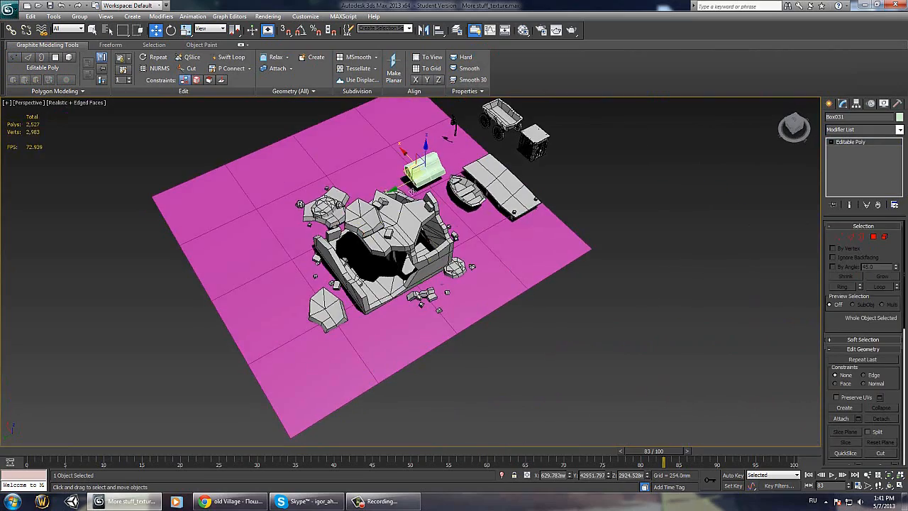
pyautogui.moveTo(413, 191); pyautogui.dragTo(454, 347)
# Step: Raise two upper edges at one end of the green block to give its profile a more irregular peak
pyautogui.scroll(6, 429, 298)
pyautogui.scroll(-5, 424, 284)
pyautogui.keyDown('alt'); pyautogui.moveTo(423, 284); pyautogui.dragTo(483, 344, button='middle'); pyautogui.keyUp('alt')
pyautogui.press('2')
pyautogui.click(480, 335)
pyautogui.click(468, 328)
pyautogui.scroll(-5, 464, 329)
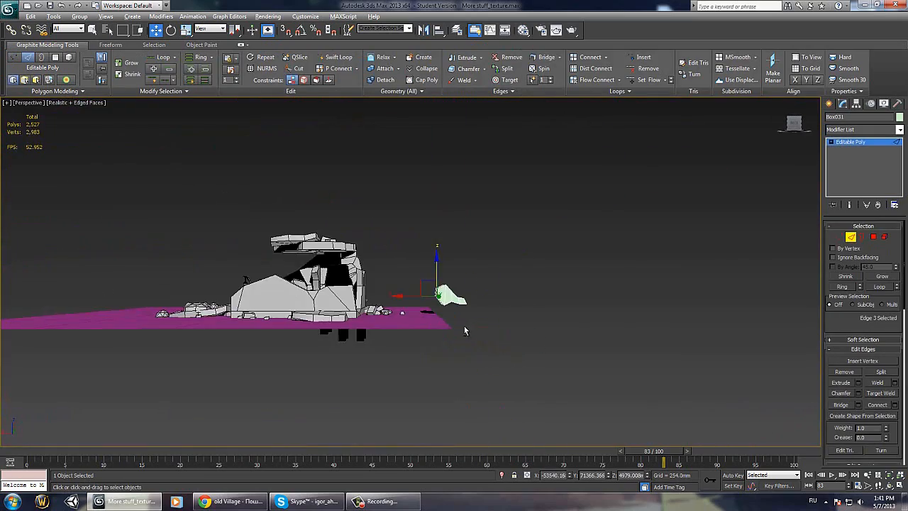
pyautogui.press('z')
pyautogui.keyDown('alt'); pyautogui.moveTo(413, 356); pyautogui.dragTo(444, 351, button='middle'); pyautogui.keyUp('alt')
pyautogui.click(406, 267)
pyautogui.keyDown('alt'); pyautogui.moveTo(407, 267); pyautogui.dragTo(386, 264, button='middle'); pyautogui.keyUp('alt')
pyautogui.scroll(-4, 385, 264)
pyautogui.keyDown('alt'); pyautogui.moveTo(525, 238); pyautogui.dragTo(454, 276, button='middle'); pyautogui.keyUp('alt')
pyautogui.click(451, 280)
pyautogui.keyDown('ctrl'); pyautogui.click(509, 256); pyautogui.keyUp('ctrl')
pyautogui.keyDown('alt'); pyautogui.moveTo(509, 256); pyautogui.dragTo(557, 225, button='middle'); pyautogui.keyUp('alt')
pyautogui.moveTo(490, 243); pyautogui.dragTo(556, 136)
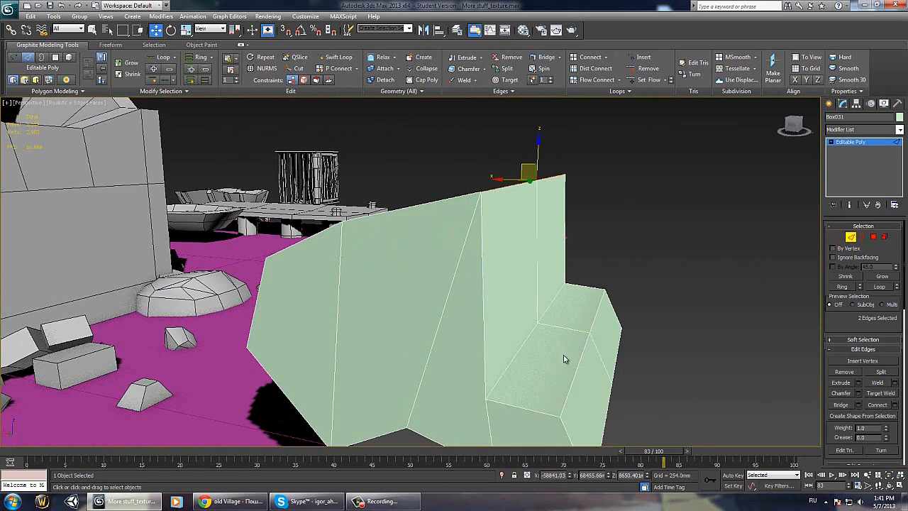
# Step: Pull the two edges at the block's stepped notch outward to fill out its profile
pyautogui.keyDown('ctrl'); pyautogui.click(552, 306); pyautogui.keyUp('ctrl')
pyautogui.keyDown('alt'); pyautogui.moveTo(552, 306); pyautogui.dragTo(576, 278, button='middle'); pyautogui.keyUp('alt')
pyautogui.moveTo(529, 312); pyautogui.dragTo(603, 240)
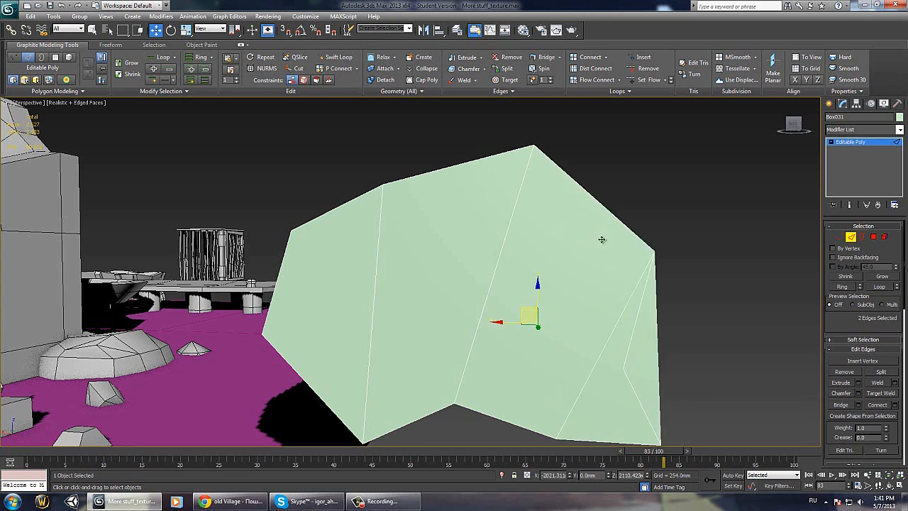
# Step: Chamfer two bottom edges of the green block
pyautogui.keyDown('alt'); pyautogui.moveTo(616, 327); pyautogui.dragTo(569, 360, button='middle'); pyautogui.keyUp('alt')
pyautogui.click(559, 328)
pyautogui.scroll(-3, 544, 367)
pyautogui.keyDown('alt'); pyautogui.moveTo(502, 359); pyautogui.dragTo(437, 354, button='middle'); pyautogui.keyUp('alt')
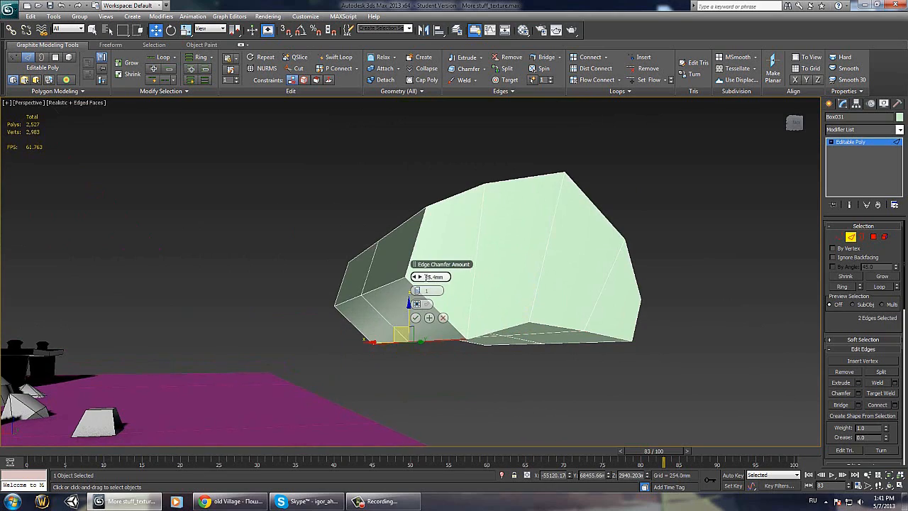
pyautogui.click(416, 318)
# Step: Finish editing the block's edges and rotate the whole block about 95 degrees around its vertical axis
pyautogui.scroll(-3, 426, 318)
pyautogui.keyDown('alt'); pyautogui.moveTo(426, 317); pyautogui.dragTo(497, 348, button='middle'); pyautogui.keyUp('alt')
pyautogui.click(851, 237)
pyautogui.keyDown('alt'); pyautogui.moveTo(529, 248); pyautogui.dragTo(520, 300, button='middle'); pyautogui.keyUp('alt')
pyautogui.press('r')
pyautogui.press('e')
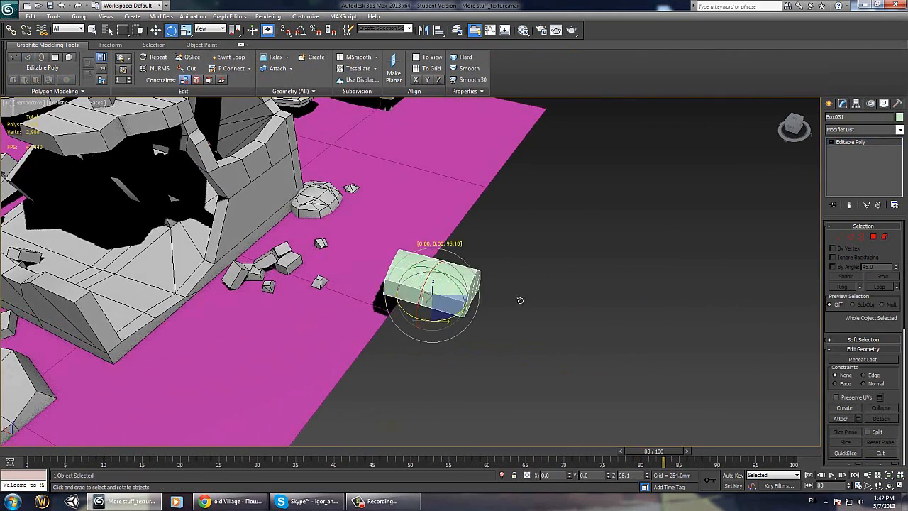
pyautogui.moveTo(518, 301); pyautogui.dragTo(483, 321)
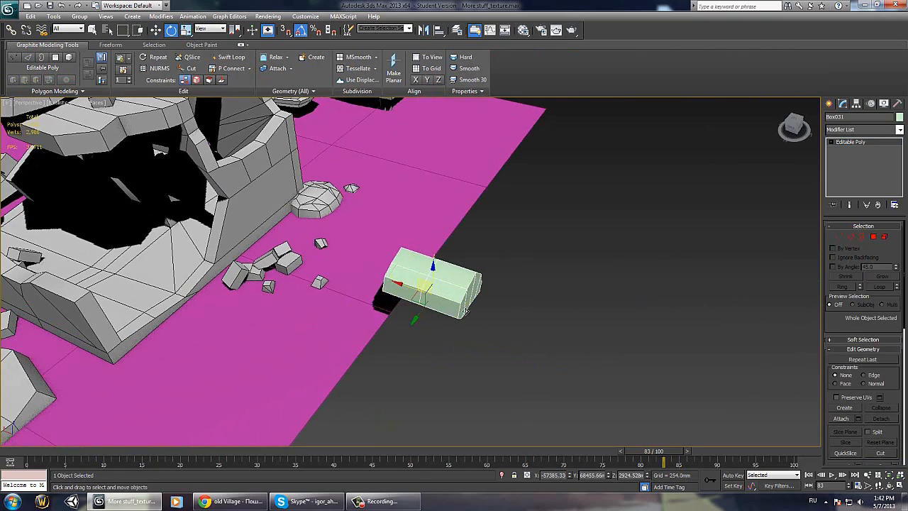
# Step: Move the block to the building so that it passes through the wall beside the dome-shaped rock
pyautogui.moveTo(407, 288); pyautogui.dragTo(231, 242)
pyautogui.keyDown('alt'); pyautogui.moveTo(231, 241); pyautogui.dragTo(281, 200, button='middle'); pyautogui.keyUp('alt')
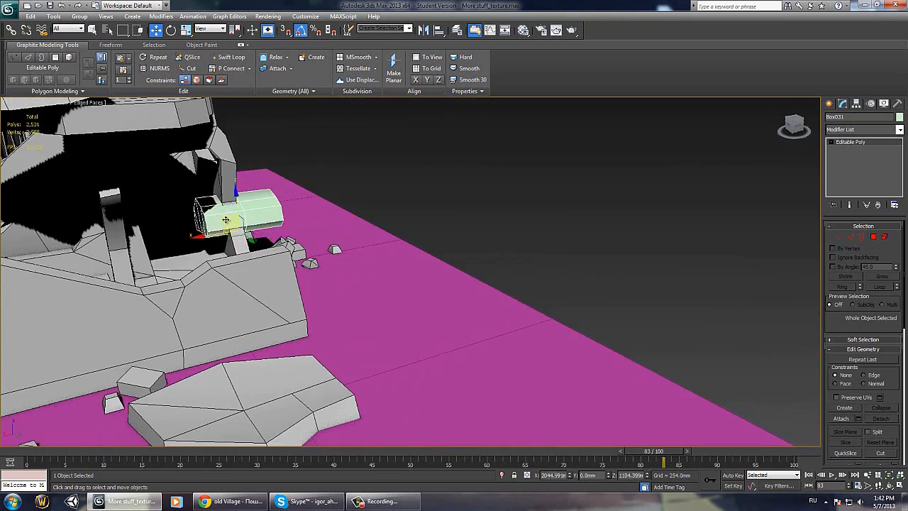
pyautogui.press('e')
pyautogui.keyDown('alt'); pyautogui.moveTo(225, 220); pyautogui.dragTo(220, 226, button='middle'); pyautogui.keyUp('alt')
pyautogui.keyDown('alt'); pyautogui.moveTo(255, 325); pyautogui.dragTo(356, 225, button='middle'); pyautogui.keyUp('alt')
pyautogui.press('w')
# Step: Cut a hole in the building's wall by subtracting the green block from it with a Boolean (A-B)
pyautogui.click(257, 211)
pyautogui.click(355, 228)
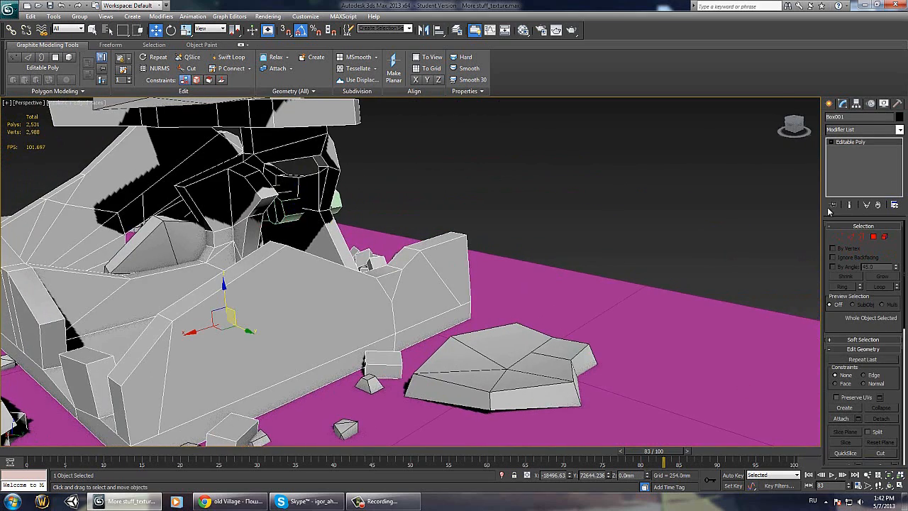
pyautogui.click(830, 104)
pyautogui.click(865, 132)
pyautogui.click(840, 186)
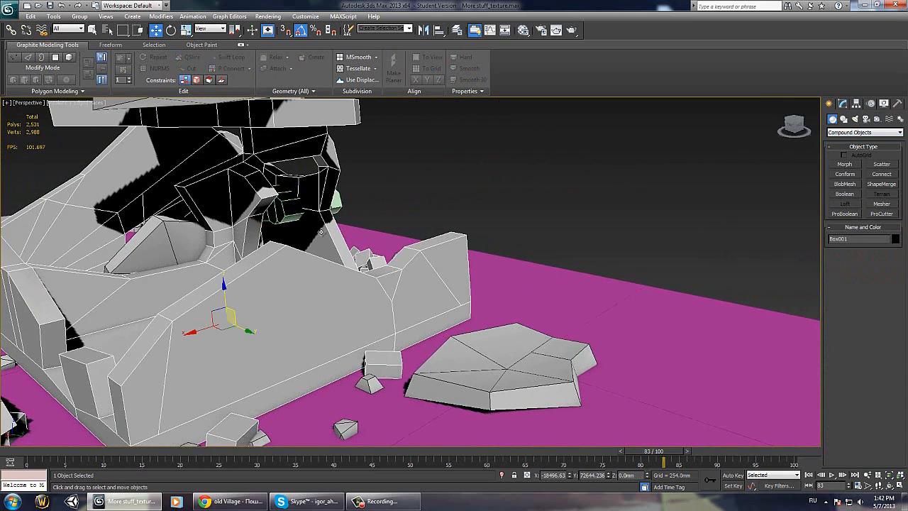
pyautogui.click(845, 193)
pyautogui.keyDown('alt'); pyautogui.moveTo(306, 241); pyautogui.dragTo(114, 362, button='middle'); pyautogui.keyUp('alt')
pyautogui.keyDown('alt'); pyautogui.moveTo(186, 347); pyautogui.dragTo(287, 319, button='middle'); pyautogui.keyUp('alt')
pyautogui.scroll(-4, 169, 334)
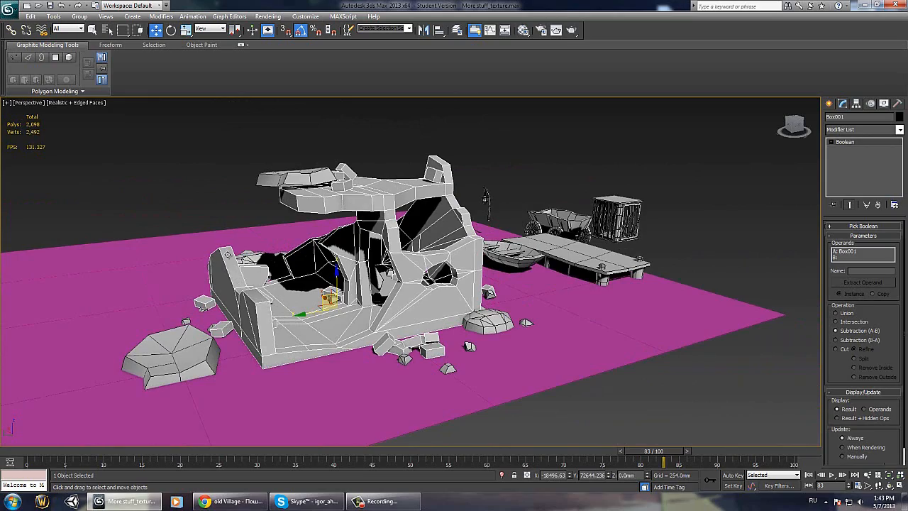
# Step: Check the new wall hole with edge display off, and convert the Boolean result to an Editable Poly
pyautogui.keyDown('alt'); pyautogui.moveTo(227, 254); pyautogui.dragTo(364, 233, button='middle'); pyautogui.keyUp('alt')
pyautogui.scroll(3, 353, 215)
pyautogui.press('F4')
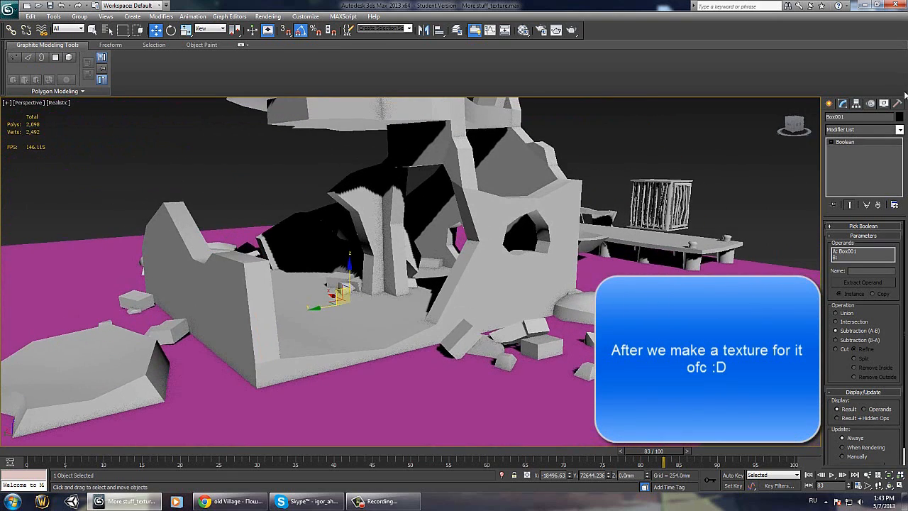
pyautogui.click(831, 103)
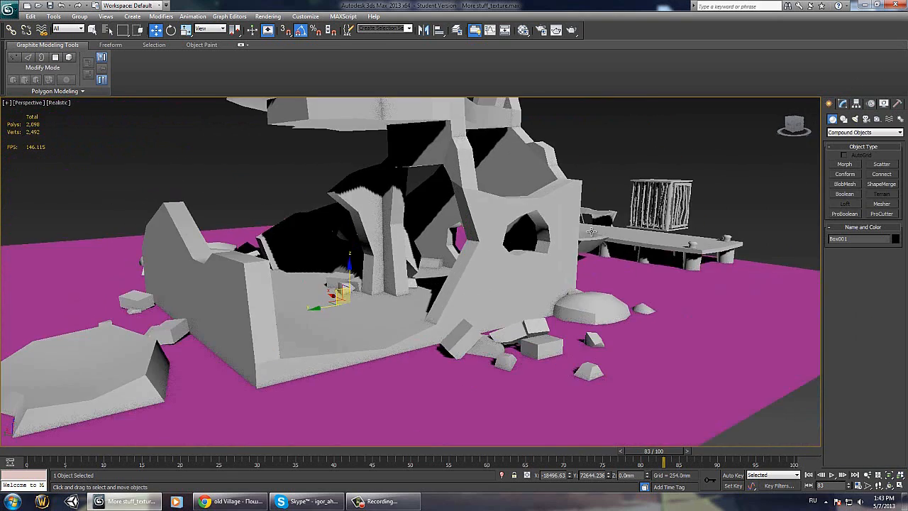
pyautogui.rightClick(502, 248)
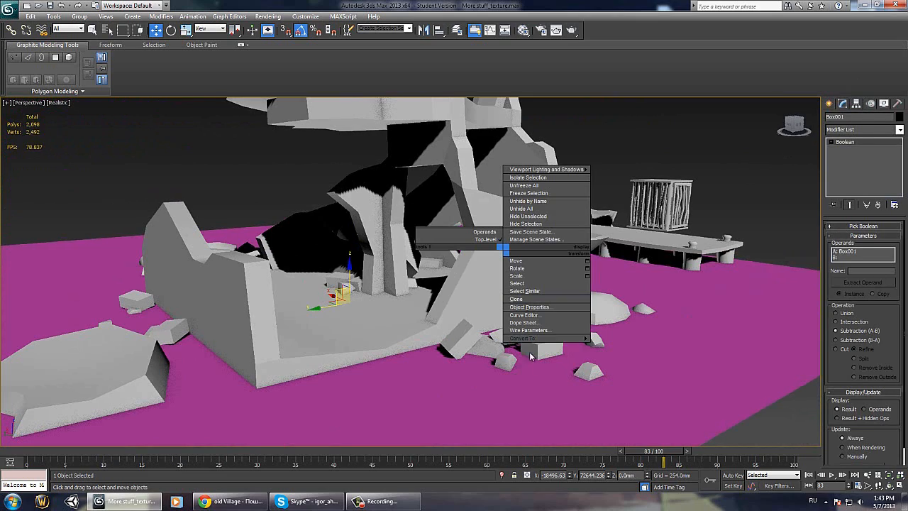
pyautogui.click(625, 346)
# Step: Chamfer the broken wall's edge beside the new hole by about 938 mm, and chamfer an edge under the roof slab
pyautogui.keyDown('alt'); pyautogui.moveTo(625, 346); pyautogui.dragTo(595, 151, button='middle'); pyautogui.keyUp('alt')
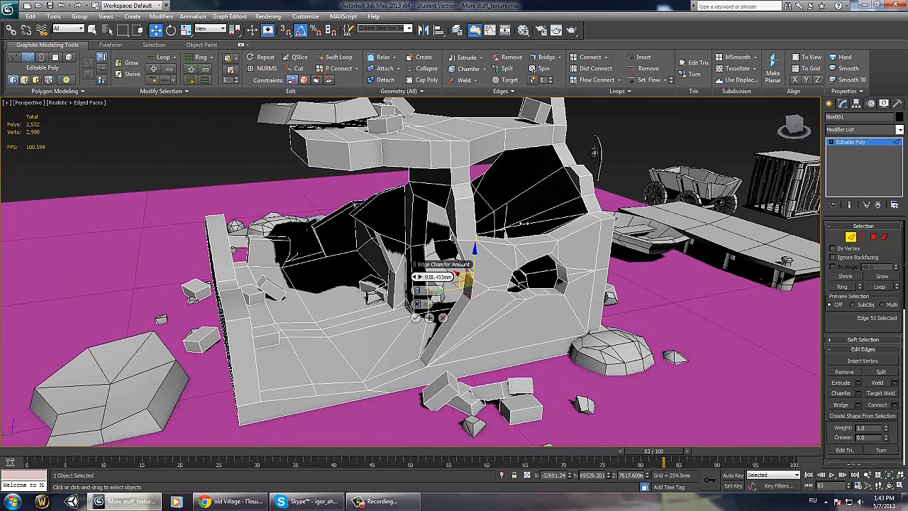
pyautogui.keyDown('alt'); pyautogui.moveTo(418, 292); pyautogui.dragTo(419, 193, button='middle'); pyautogui.keyUp('alt')
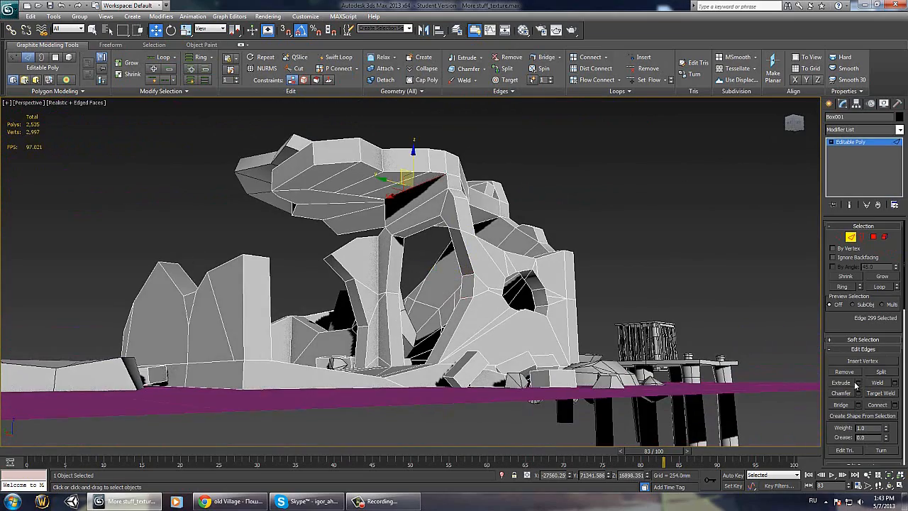
pyautogui.click(416, 318)
pyautogui.keyDown('alt'); pyautogui.moveTo(416, 318); pyautogui.dragTo(505, 309, button='middle'); pyautogui.keyUp('alt')
pyautogui.keyDown('alt'); pyautogui.moveTo(231, 298); pyautogui.dragTo(216, 354, button='middle'); pyautogui.keyUp('alt')
pyautogui.click(200, 311)
pyautogui.keyDown('alt'); pyautogui.moveTo(201, 312); pyautogui.dragTo(455, 372, button='middle'); pyautogui.keyUp('alt')
pyautogui.click(172, 358)
pyautogui.click(249, 274)
pyautogui.keyDown('alt'); pyautogui.moveTo(250, 274); pyautogui.dragTo(363, 313, button='middle'); pyautogui.keyUp('alt')
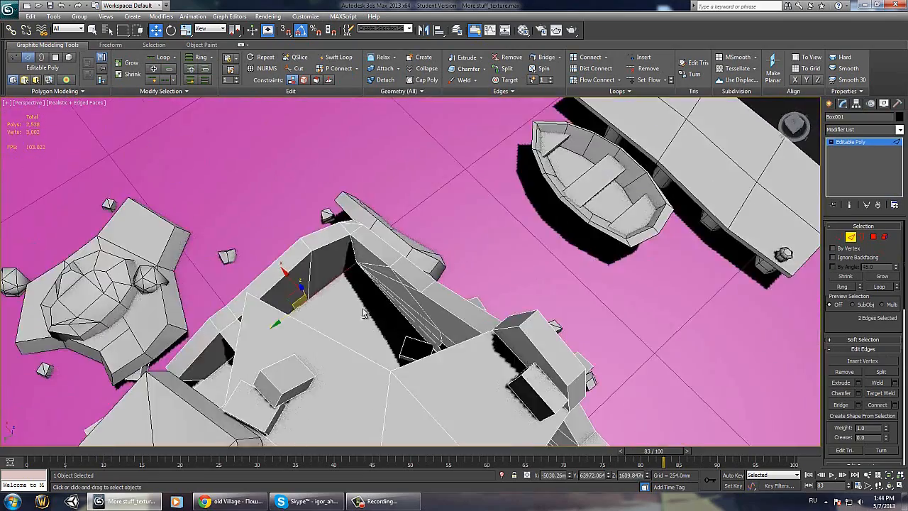
pyautogui.keyDown('alt'); pyautogui.moveTo(297, 296); pyautogui.dragTo(330, 285, button='middle'); pyautogui.keyUp('alt')
pyautogui.press('4')
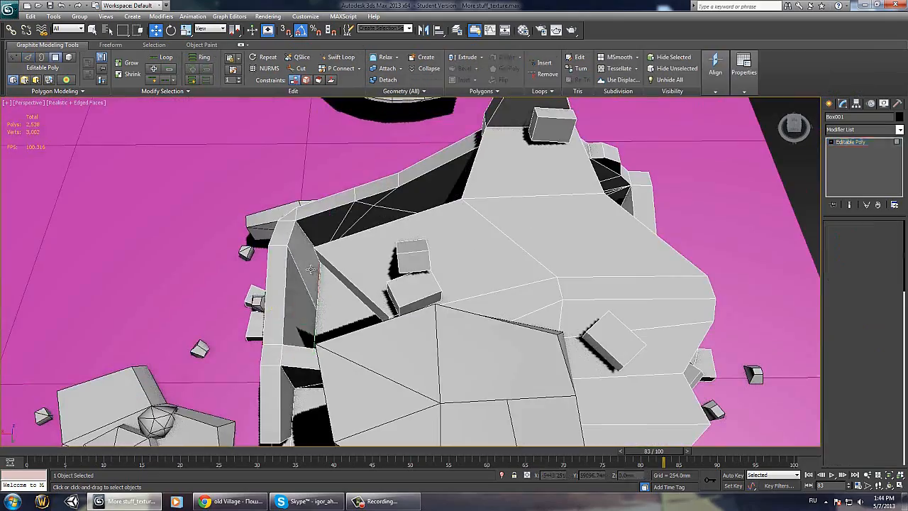
pyautogui.press('r')
pyautogui.keyDown('alt'); pyautogui.moveTo(243, 299); pyautogui.dragTo(352, 201, button='middle'); pyautogui.keyUp('alt')
pyautogui.click(425, 282)
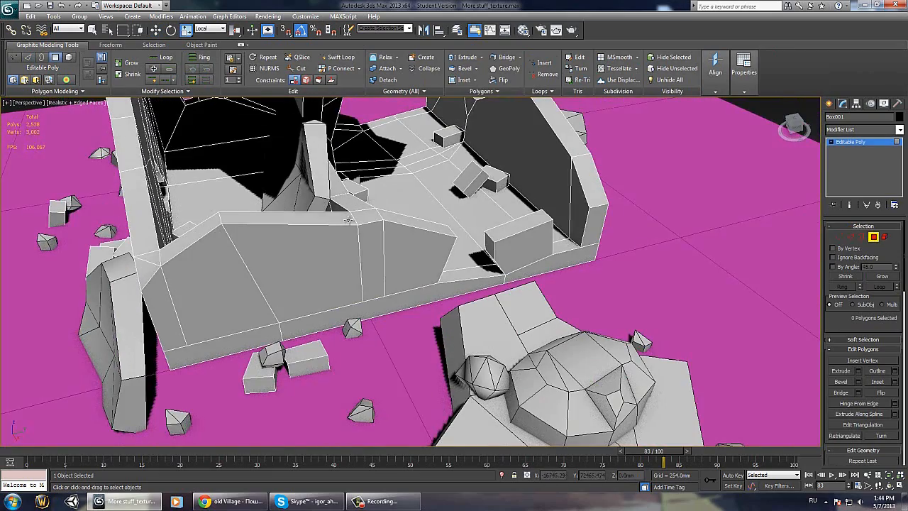
# Step: Select the run of edges along the foot of the low outer wall and pull it outward into a sloping base
pyautogui.press('2')
pyautogui.click(325, 331)
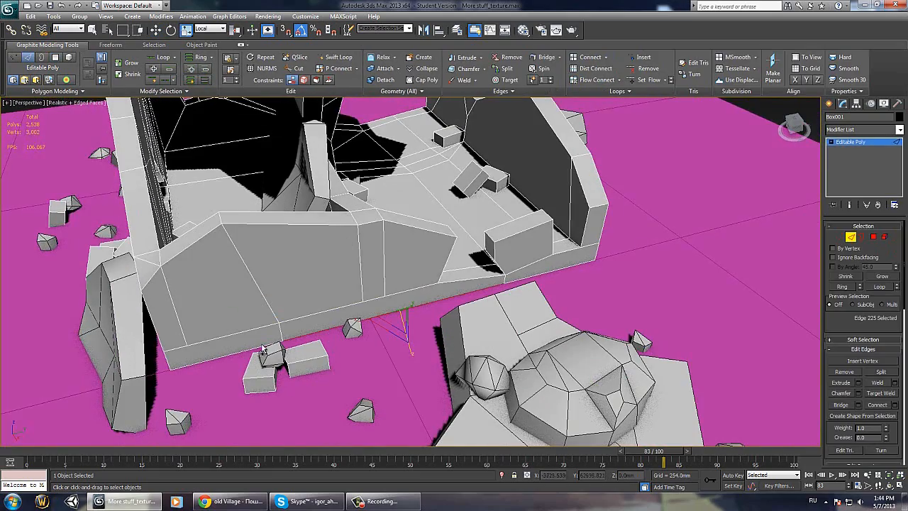
pyautogui.keyDown('alt'); pyautogui.moveTo(250, 331); pyautogui.dragTo(296, 334, button='middle'); pyautogui.keyUp('alt')
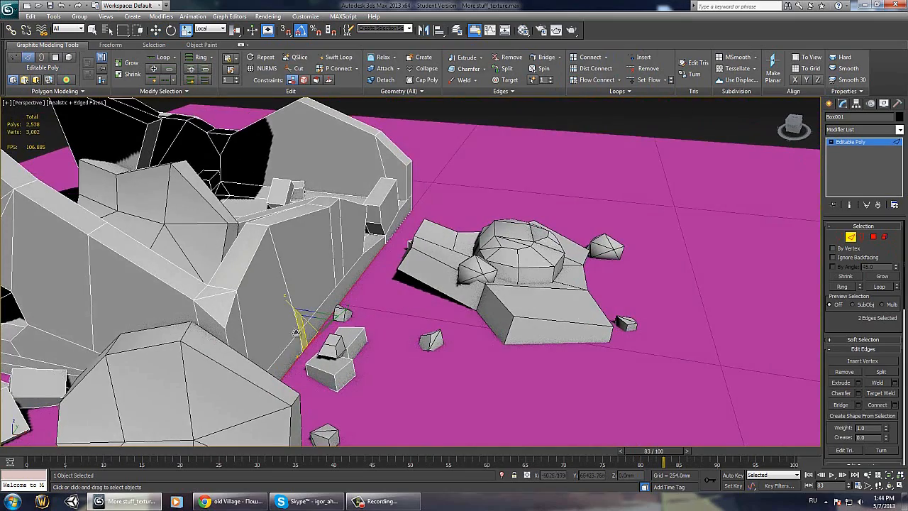
pyautogui.keyDown('ctrl'); pyautogui.click(291, 341); pyautogui.keyUp('ctrl')
pyautogui.keyDown('alt'); pyautogui.moveTo(293, 302); pyautogui.dragTo(307, 320, button='middle'); pyautogui.keyUp('alt')
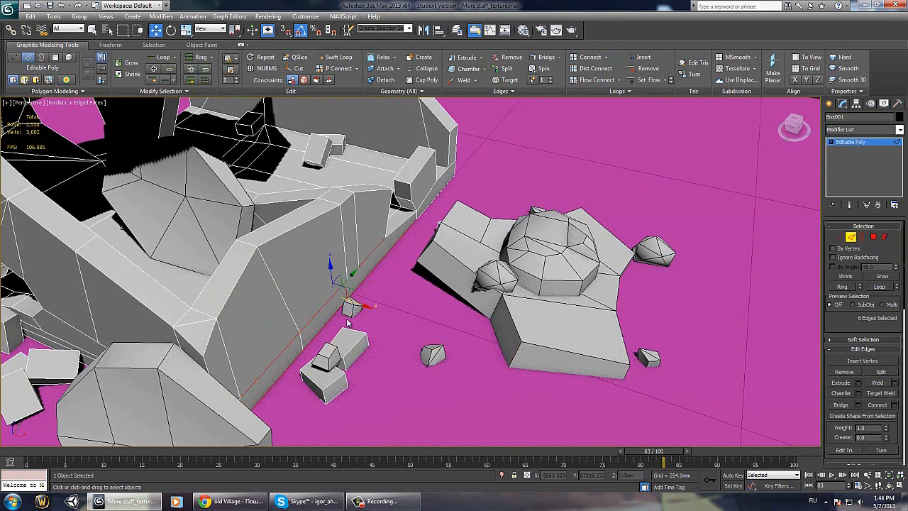
pyautogui.keyDown('alt'); pyautogui.moveTo(374, 307); pyautogui.dragTo(357, 322, button='middle'); pyautogui.keyUp('alt')
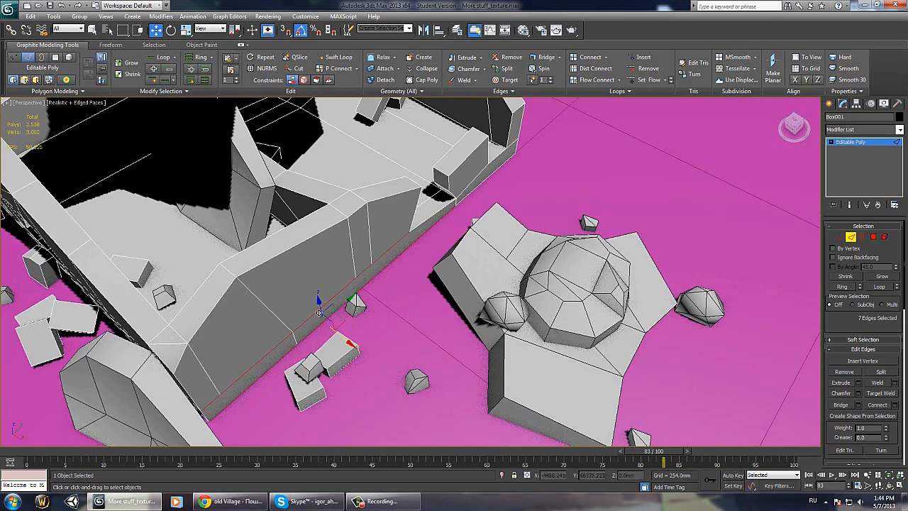
pyautogui.moveTo(335, 331); pyautogui.dragTo(359, 333)
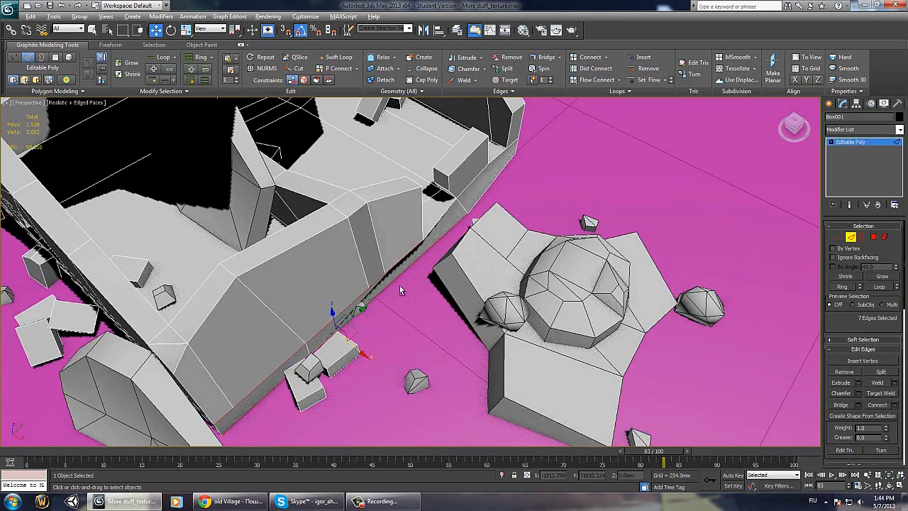
pyautogui.keyDown('alt'); pyautogui.moveTo(399, 285); pyautogui.dragTo(157, 337, button='middle'); pyautogui.keyUp('alt')
# Step: Connect the vertices at the low wall's broken end to the vertices along its widened foot
pyautogui.press('1')
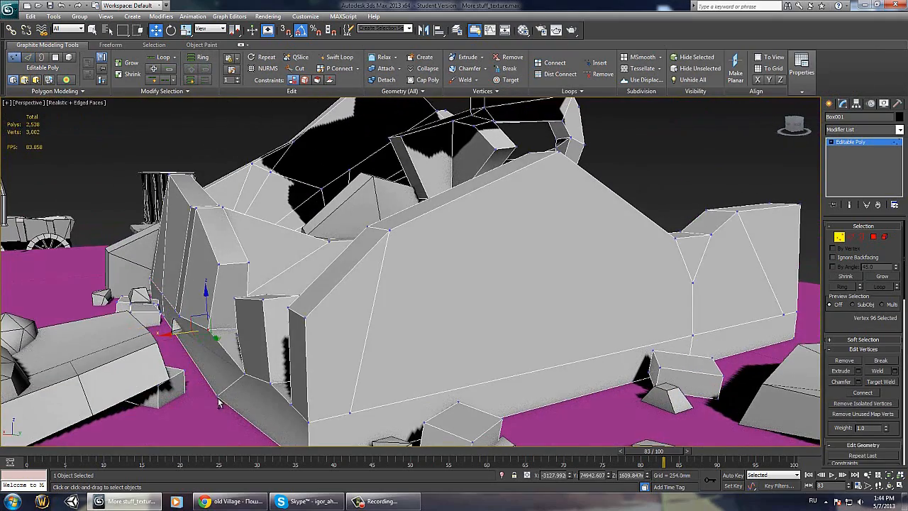
pyautogui.keyDown('ctrl'); pyautogui.click(218, 396); pyautogui.keyUp('ctrl')
pyautogui.rightClick(216, 396)
pyautogui.click(199, 423)
pyautogui.keyDown('ctrl'); pyautogui.click(218, 263); pyautogui.keyUp('ctrl')
pyautogui.rightClick(215, 262)
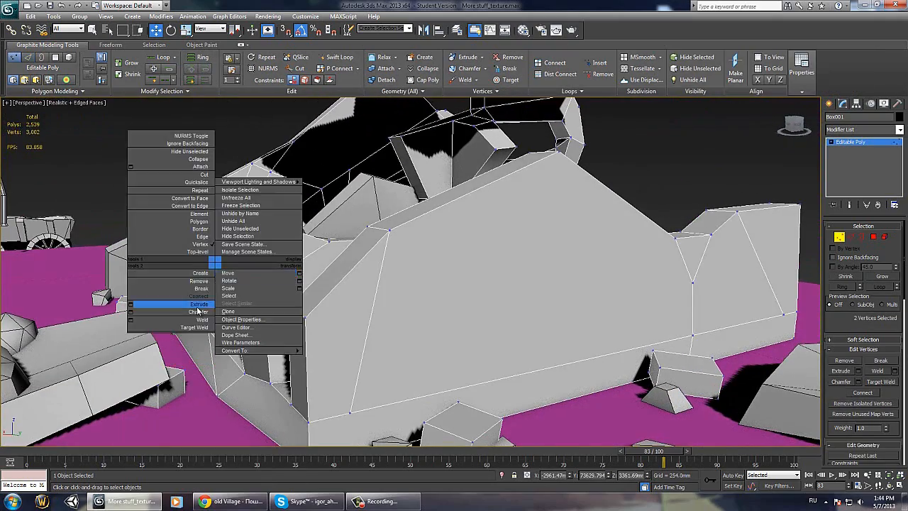
pyautogui.click(200, 296)
# Step: Insert a vertex on an edge at the wall's sloping foot and connect it to the neighbouring vertex
pyautogui.keyDown('alt'); pyautogui.moveTo(202, 295); pyautogui.dragTo(322, 325, button='middle'); pyautogui.keyUp('alt')
pyautogui.press('2')
pyautogui.rightClick(285, 316)
pyautogui.click(272, 357)
pyautogui.click(287, 317)
pyautogui.press('1')
pyautogui.rightClick(284, 292)
pyautogui.click(272, 326)
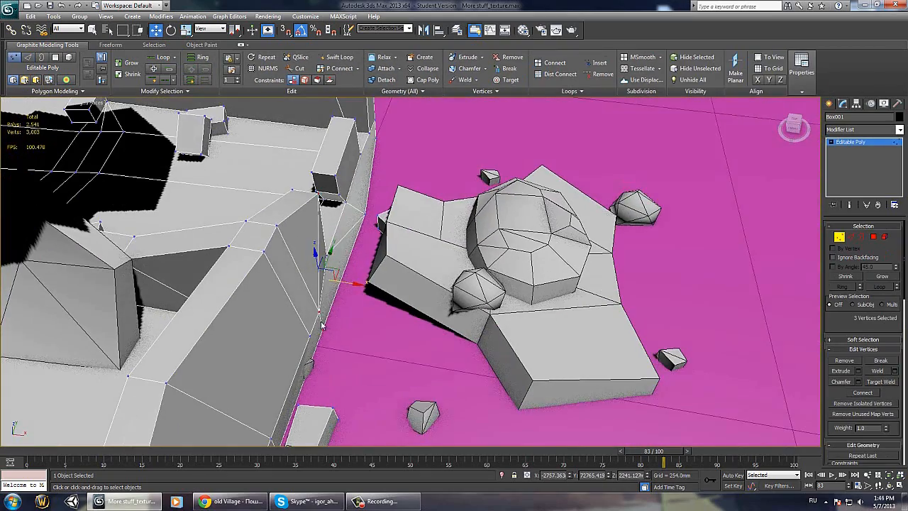
# Step: Connect the vertices at the low wall's broken end to the outer corner vertex of its foot
pyautogui.keyDown('ctrl'); pyautogui.click(364, 214); pyautogui.keyUp('ctrl')
pyautogui.rightClick(358, 227)
pyautogui.click(351, 269)
# Step: Connect the base vertex beside the rubble to the upper vertices of the low wall's outer face
pyautogui.keyDown('alt'); pyautogui.moveTo(369, 273); pyautogui.dragTo(498, 331, button='middle'); pyautogui.keyUp('alt')
pyautogui.press('2')
pyautogui.click(401, 338)
pyautogui.click(410, 341)
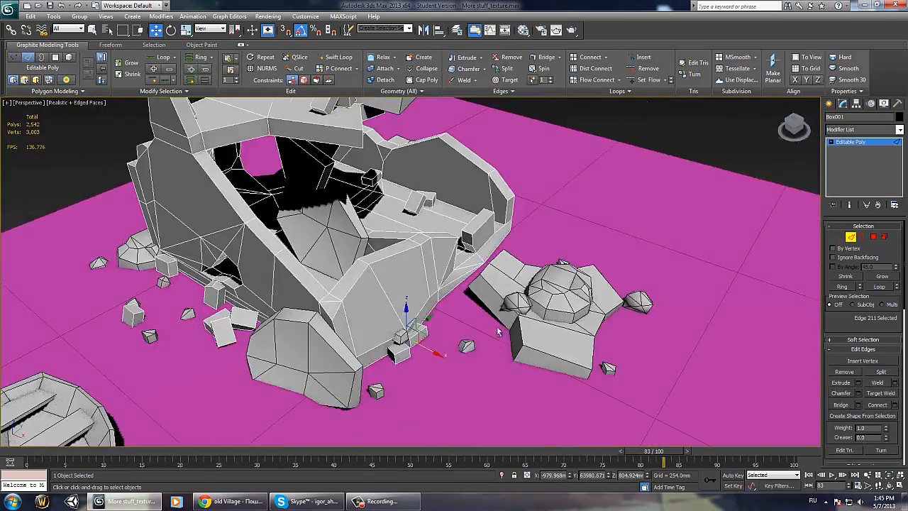
pyautogui.press('1')
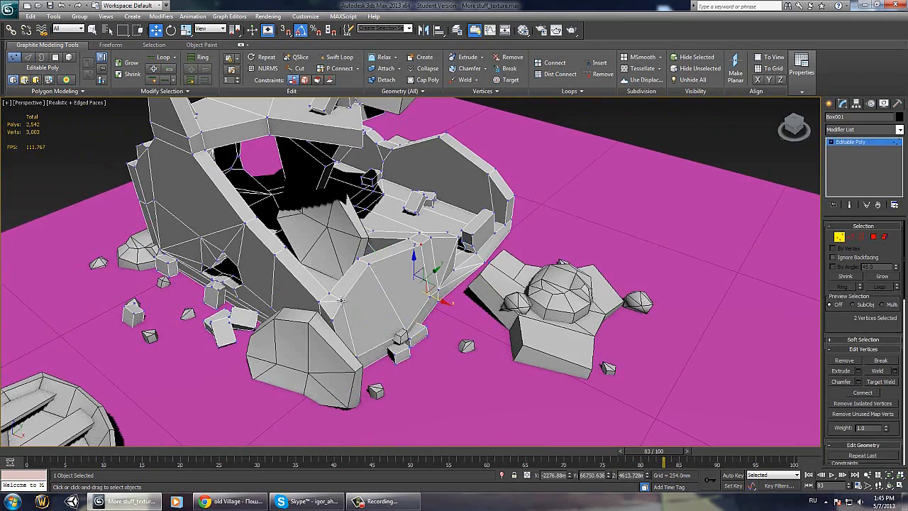
pyautogui.keyDown('alt'); pyautogui.moveTo(341, 300); pyautogui.dragTo(386, 352, button='middle'); pyautogui.keyUp('alt')
# Step: Shift the small rubble blocks at the low wall's foot outward, clear of the widened base, and finish element editing
pyautogui.press('5')
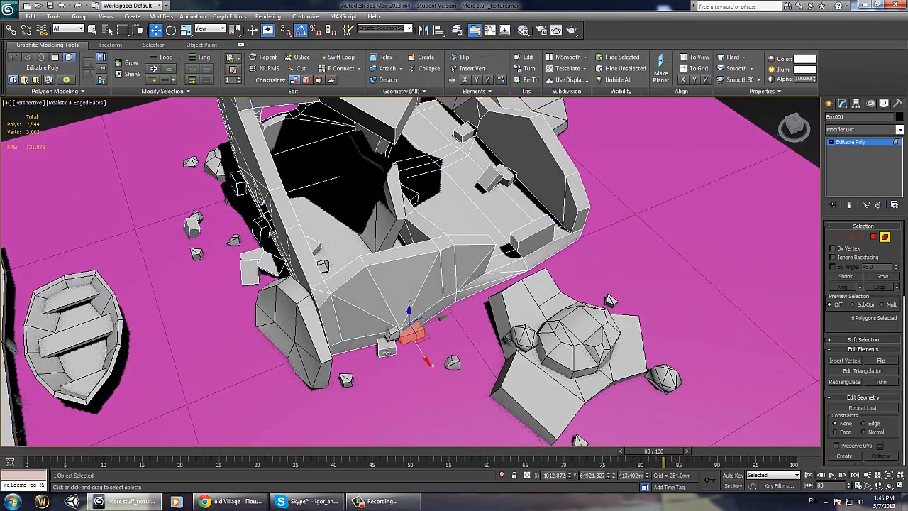
pyautogui.click(885, 237)
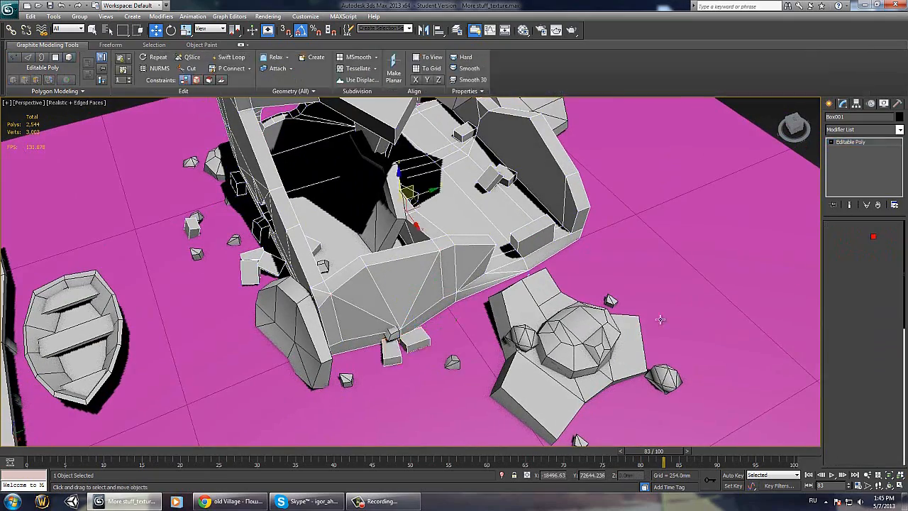
pyautogui.click(393, 333)
# Step: Examine the finished ruin and its surrounding debris from several sides
pyautogui.keyDown('alt'); pyautogui.moveTo(395, 335); pyautogui.dragTo(496, 293, button='middle'); pyautogui.keyUp('alt')
pyautogui.scroll(-5, 334, 328)
pyautogui.scroll(4, 376, 292)
pyautogui.moveTo(376, 292); pyautogui.dragTo(469, 258, button='middle')
pyautogui.click(309, 250)
pyautogui.keyDown('alt'); pyautogui.moveTo(309, 250); pyautogui.dragTo(397, 274, button='middle'); pyautogui.keyUp('alt')
pyautogui.moveTo(479, 291); pyautogui.dragTo(466, 290, button='middle')
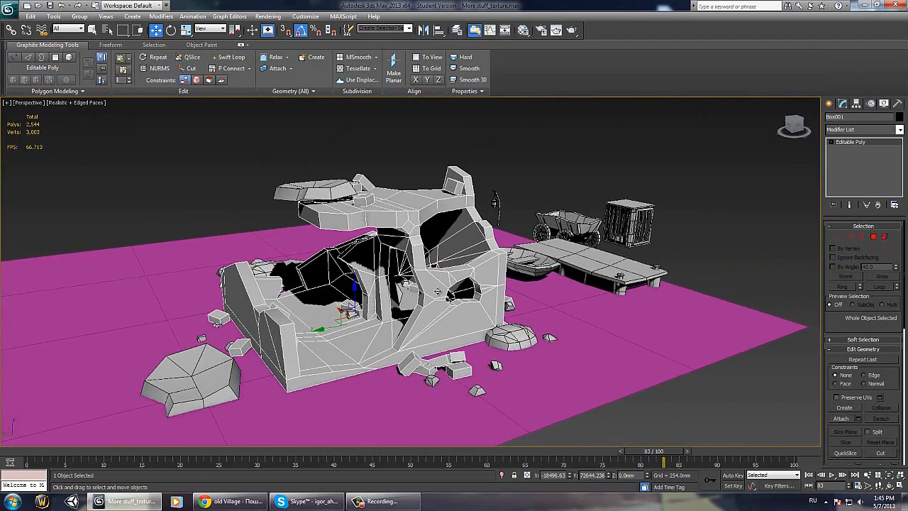
pyautogui.keyDown('alt'); pyautogui.moveTo(347, 310); pyautogui.dragTo(352, 305, button='middle'); pyautogui.keyUp('alt')
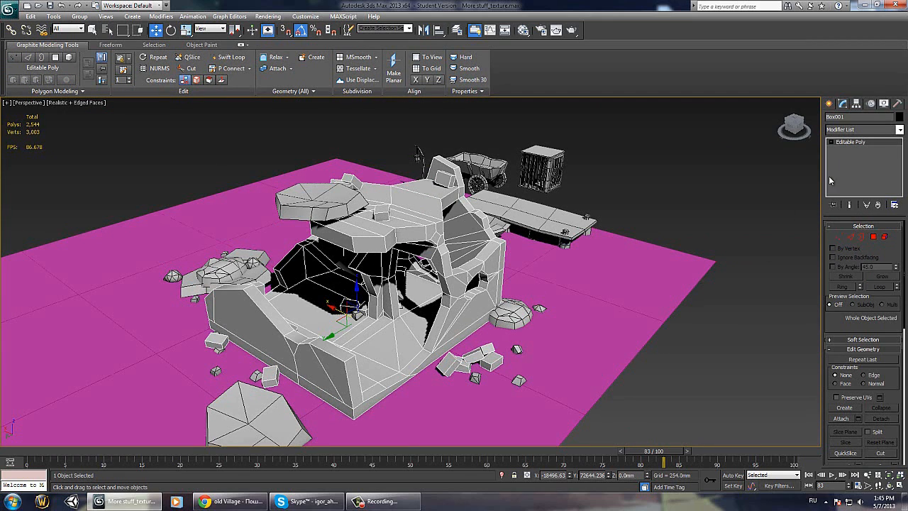
# Step: Rename the selected building object to Ruins and restore the perspective view of it
pyautogui.write('Кгш')
pyautogui.press('BackSpace')
pyautogui.press('BackSpace')
pyautogui.press('BackSpace')
pyautogui.hotkey('alt', 'shift')
pyautogui.press('u')
pyautogui.press('i')
pyautogui.press('n')
pyautogui.press('z')
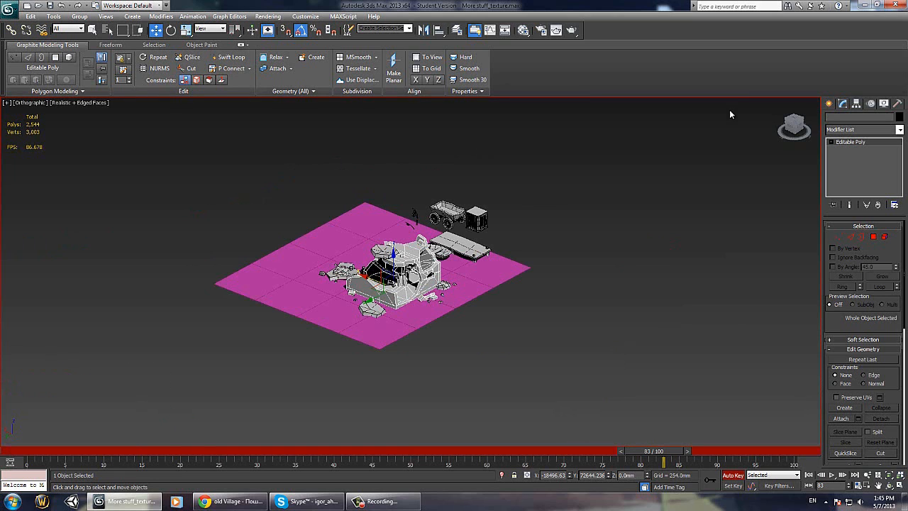
pyautogui.press('p')
pyautogui.scroll(8, 730, 114)
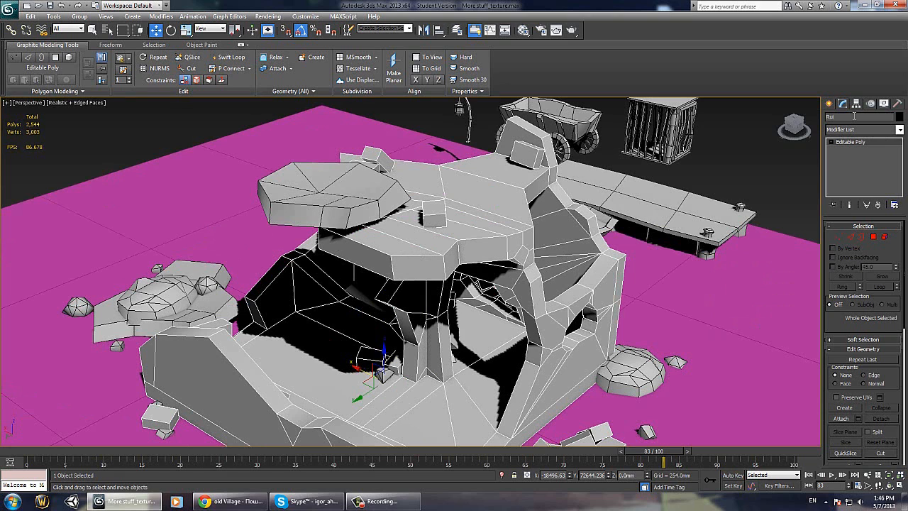
pyautogui.write('ns')
# Step: Attach the domed rock, the rubble slab beside the low wall and its neighbouring pebble to the ruin, matching material IDs to material
pyautogui.click(842, 418)
pyautogui.scroll(-1, 841, 412)
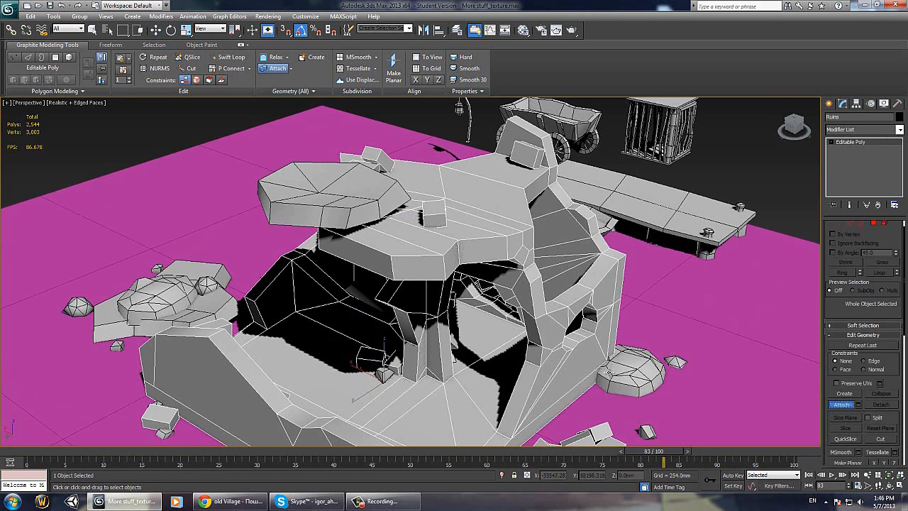
pyautogui.click(608, 373)
pyautogui.click(503, 236)
pyautogui.scroll(-3, 426, 248)
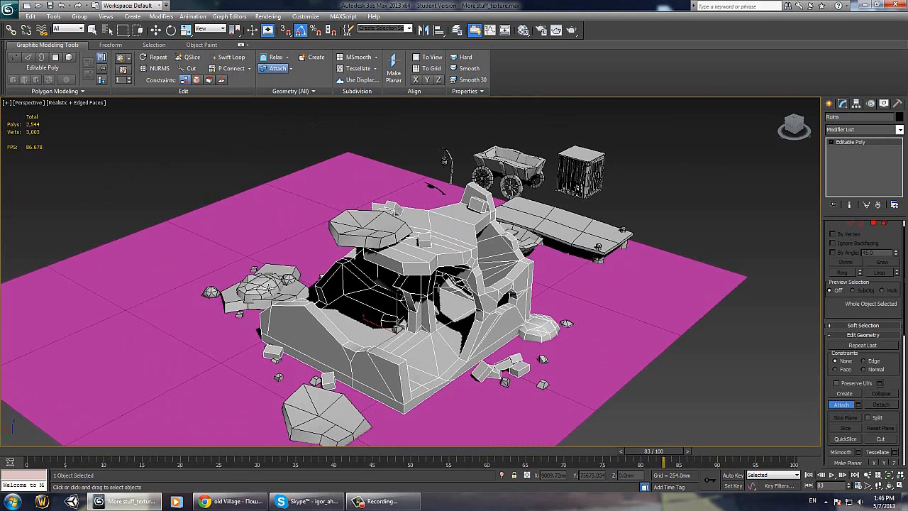
pyautogui.click(269, 287)
pyautogui.click(503, 237)
pyautogui.click(212, 292)
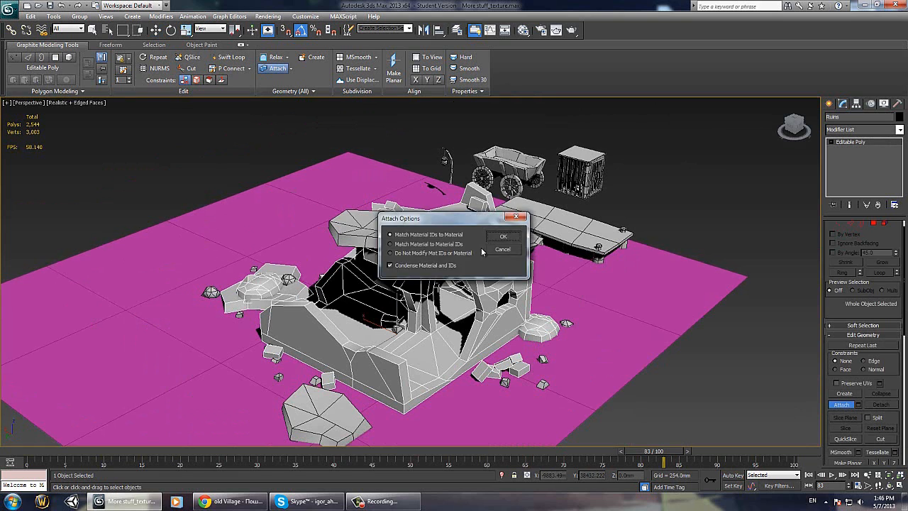
pyautogui.click(503, 236)
# Step: Attach the large front slab, the rubble blocks near the front corner and the surrounding small stones to the ruin
pyautogui.click(322, 425)
pyautogui.click(503, 236)
pyautogui.click(521, 370)
pyautogui.press('Return')
pyautogui.click(505, 383)
pyautogui.press('Return')
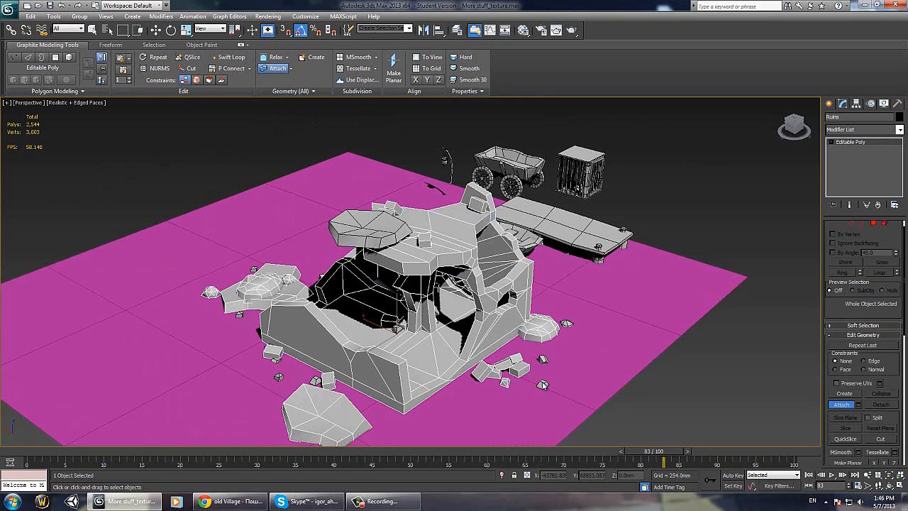
pyautogui.click(544, 385)
pyautogui.press('Return')
pyautogui.click(567, 324)
pyautogui.press('Return')
pyautogui.moveTo(272, 389); pyautogui.dragTo(311, 364, button='middle')
pyautogui.click(315, 351)
pyautogui.press('Return')
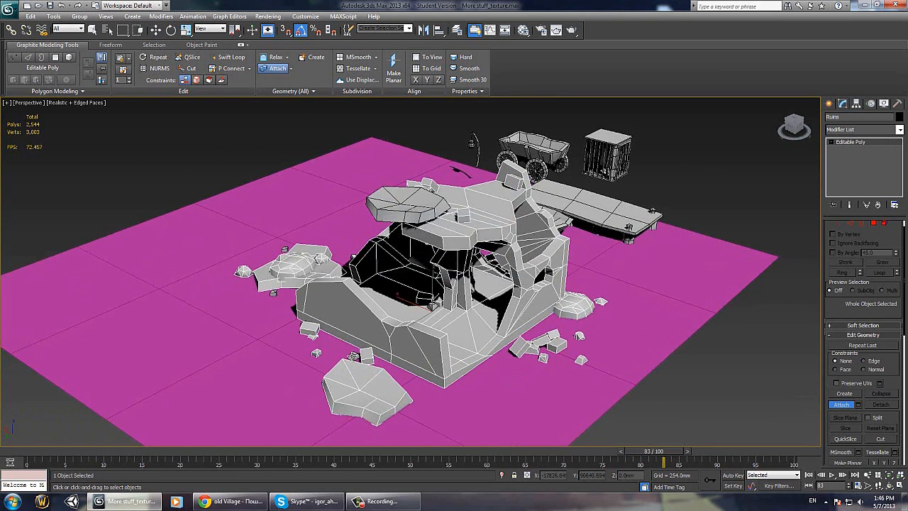
# Step: Apply the grey 01 - Default material to all objects in the scene
pyautogui.press('m')
pyautogui.keyDown('alt'); pyautogui.moveTo(387, 342); pyautogui.dragTo(586, 270, button='middle'); pyautogui.keyUp('alt')
pyautogui.press('w')
pyautogui.hotkey('ctrl', 'a')
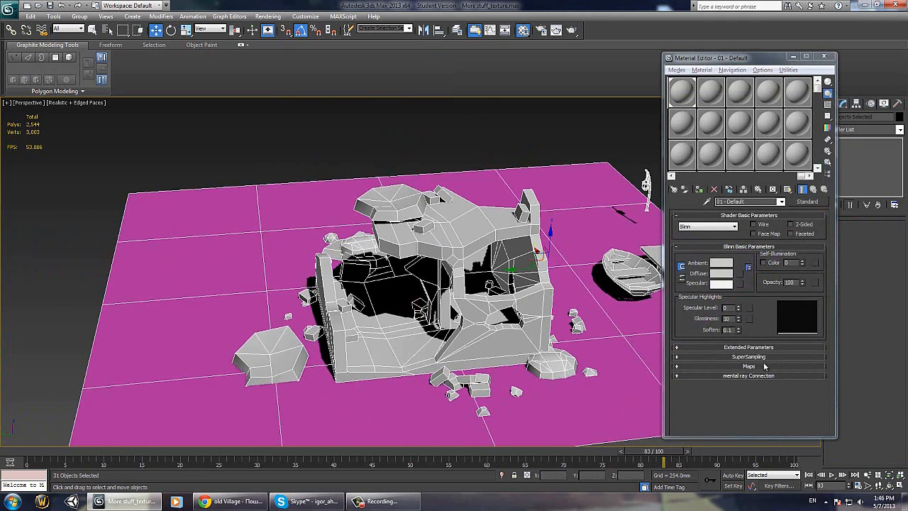
pyautogui.moveTo(687, 97); pyautogui.dragTo(450, 250)
pyautogui.press('Return')
pyautogui.click(449, 252)
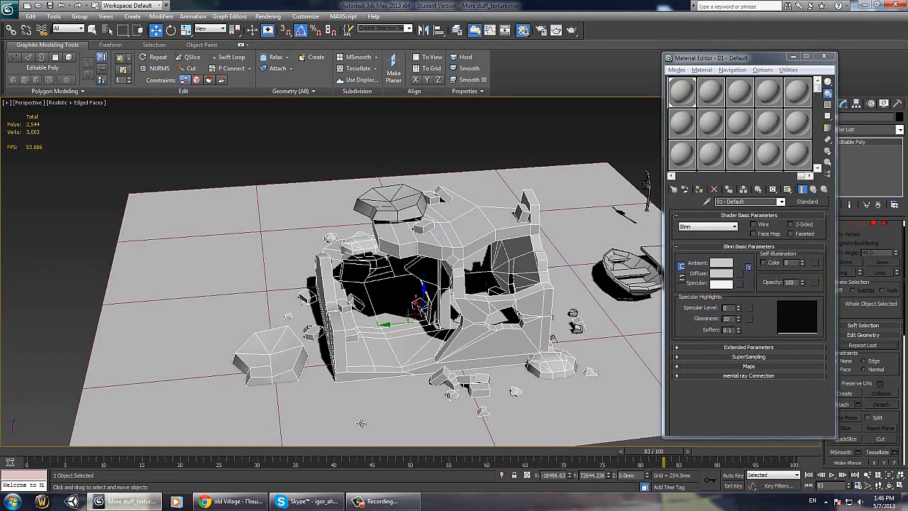
# Step: Delete the ground plane beneath the ruin and reselect the ruin
pyautogui.click(361, 423)
pyautogui.press('Delete')
pyautogui.click(392, 351)
pyautogui.press('m')
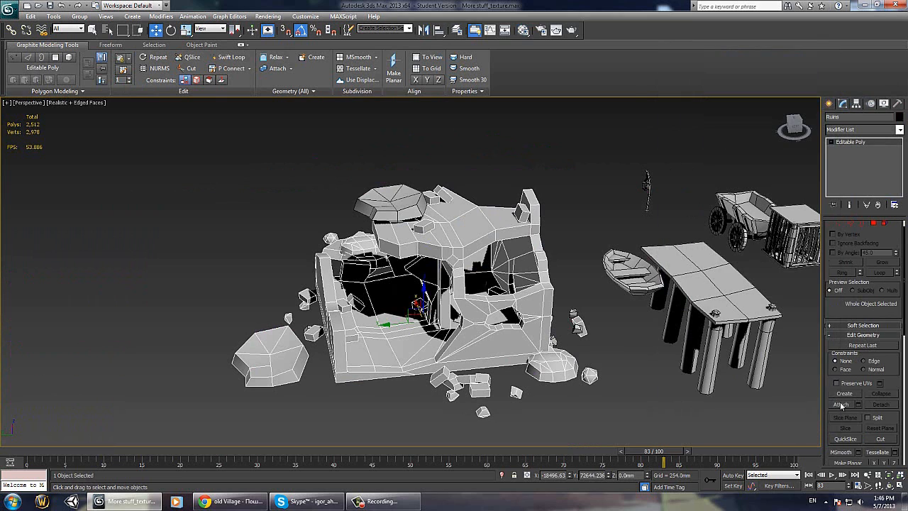
# Step: Attach the loose roof slab and remaining debris to the ruin, checking for unattached pieces with trial moves that are undone
pyautogui.click(841, 404)
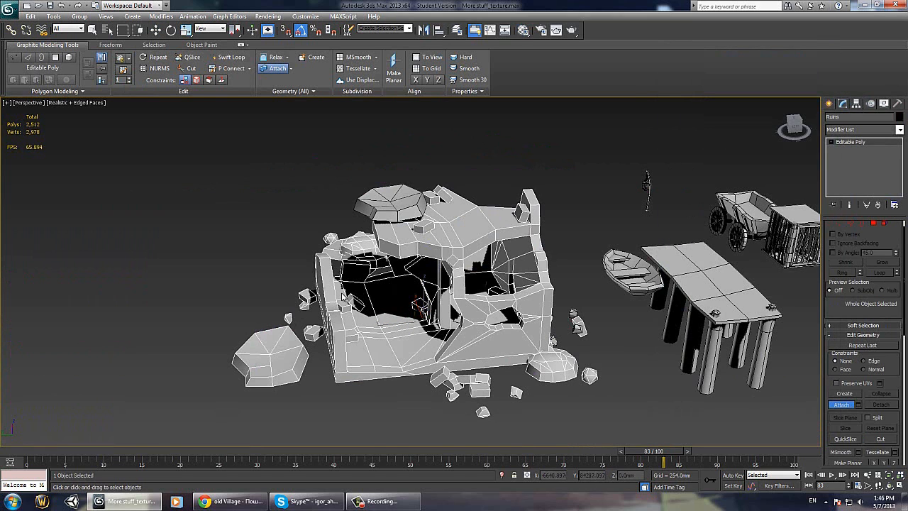
pyautogui.keyDown('alt'); pyautogui.moveTo(550, 338); pyautogui.dragTo(442, 409, button='middle'); pyautogui.keyUp('alt')
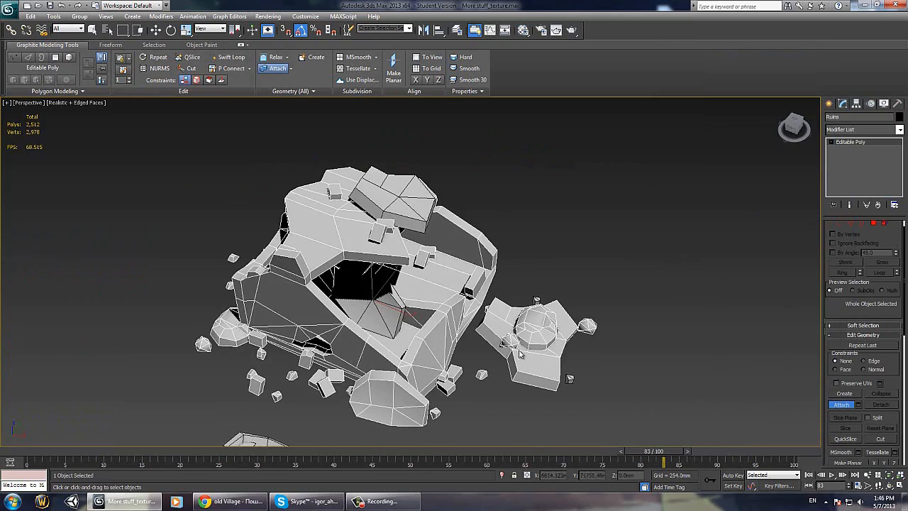
pyautogui.keyDown('alt'); pyautogui.moveTo(535, 300); pyautogui.dragTo(507, 345, button='middle'); pyautogui.keyUp('alt')
pyautogui.press('w')
pyautogui.moveTo(399, 289); pyautogui.dragTo(680, 187)
pyautogui.hotkey('ctrl', 'z')
pyautogui.click(841, 404)
pyautogui.click(412, 200)
pyautogui.keyDown('alt'); pyautogui.moveTo(357, 279); pyautogui.dragTo(473, 315, button='middle'); pyautogui.keyUp('alt')
pyautogui.press('w')
pyautogui.moveTo(405, 318); pyautogui.dragTo(192, 270)
pyautogui.hotkey('ctrl', 'z')
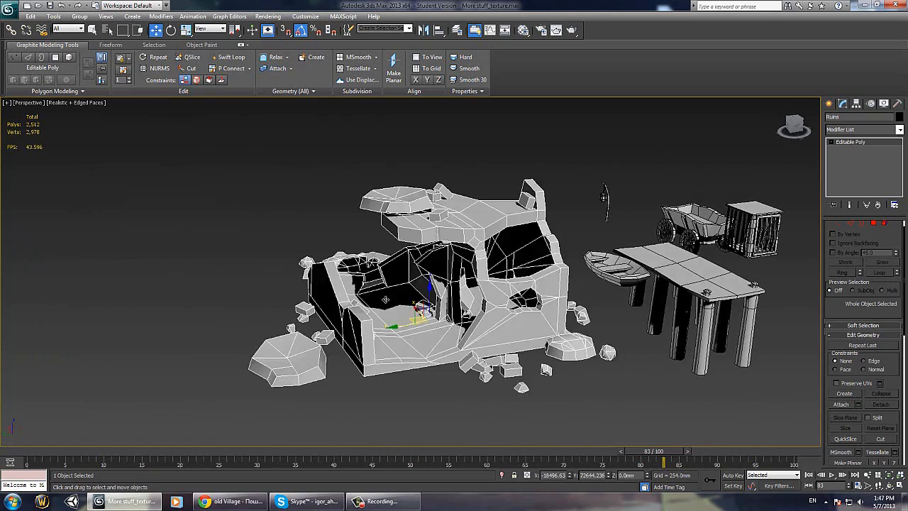
# Step: Shift the leaning fragment element inside the ruin sideways and finish element editing
pyautogui.keyDown('alt'); pyautogui.moveTo(418, 274); pyautogui.dragTo(284, 358, button='middle'); pyautogui.keyUp('alt')
pyautogui.press('5')
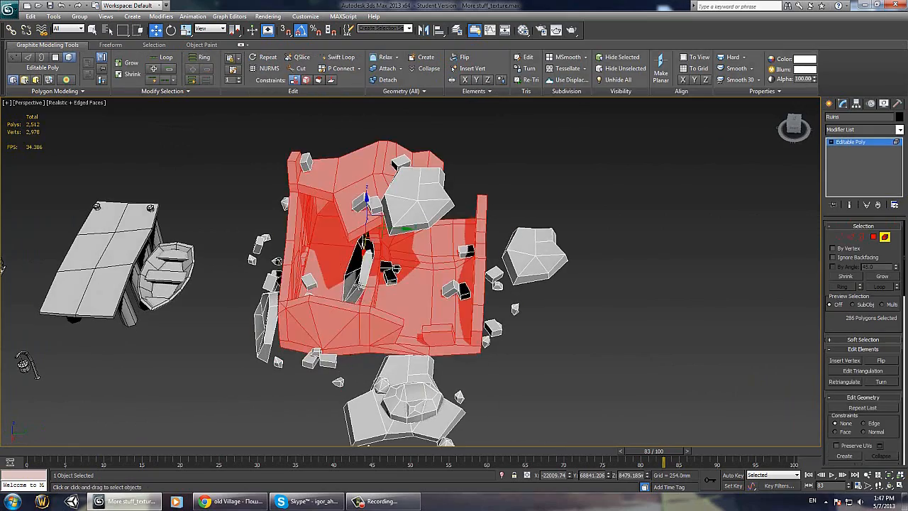
pyautogui.click(360, 287)
pyautogui.moveTo(389, 263); pyautogui.dragTo(369, 263)
pyautogui.keyDown('alt'); pyautogui.moveTo(369, 263); pyautogui.dragTo(433, 138, button='middle'); pyautogui.keyUp('alt')
pyautogui.click(883, 239)
# Step: Move the leftover loose rubble block into the ruin beside the broken wall and lower it slightly
pyautogui.keyDown('alt'); pyautogui.moveTo(492, 232); pyautogui.dragTo(315, 389, button='middle'); pyautogui.keyUp('alt')
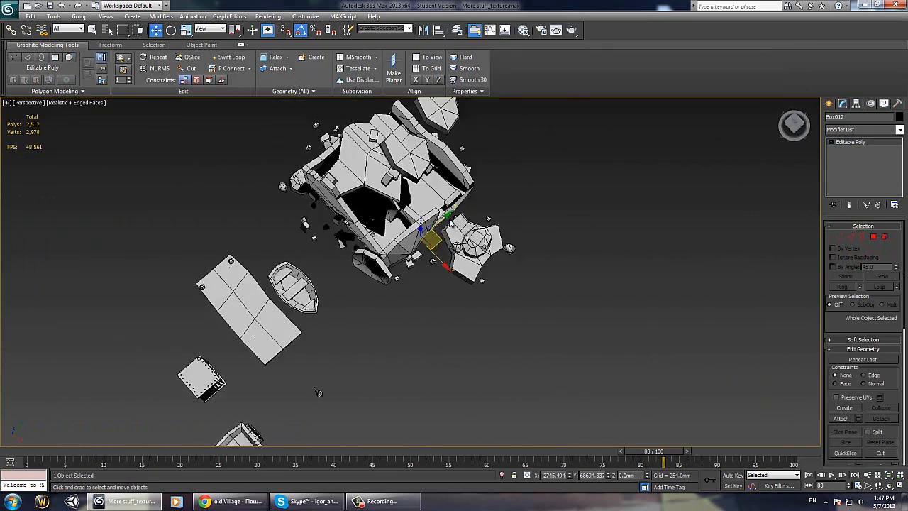
pyautogui.scroll(8, 367, 168)
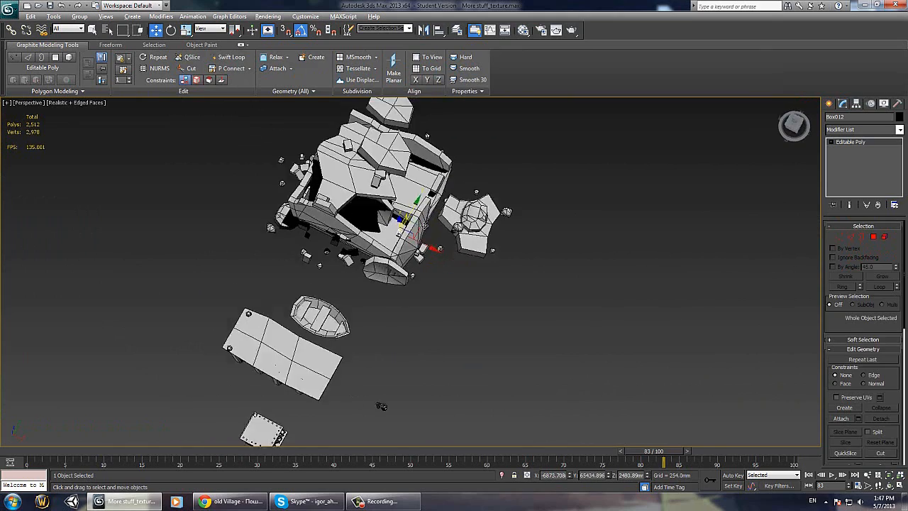
pyautogui.moveTo(358, 164); pyautogui.dragTo(334, 149)
pyautogui.keyDown('alt'); pyautogui.moveTo(334, 148); pyautogui.dragTo(339, 92, button='middle'); pyautogui.keyUp('alt')
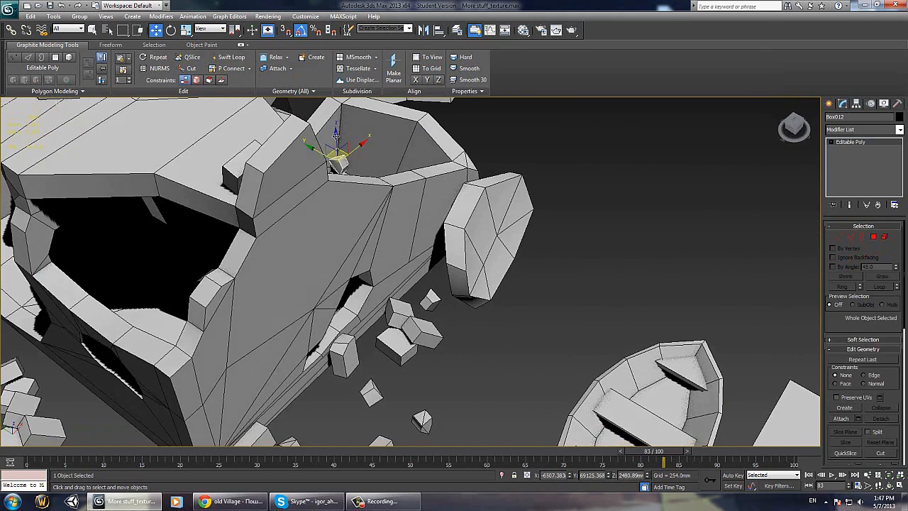
pyautogui.moveTo(336, 136); pyautogui.dragTo(336, 145)
pyautogui.keyDown('alt'); pyautogui.moveTo(336, 145); pyautogui.dragTo(333, 213, button='middle'); pyautogui.keyUp('alt')
# Step: Attach the relocated rubble block to the ruin and finish attaching
pyautogui.click(334, 220)
pyautogui.click(841, 418)
pyautogui.click(342, 168)
pyautogui.rightClick(659, 339)
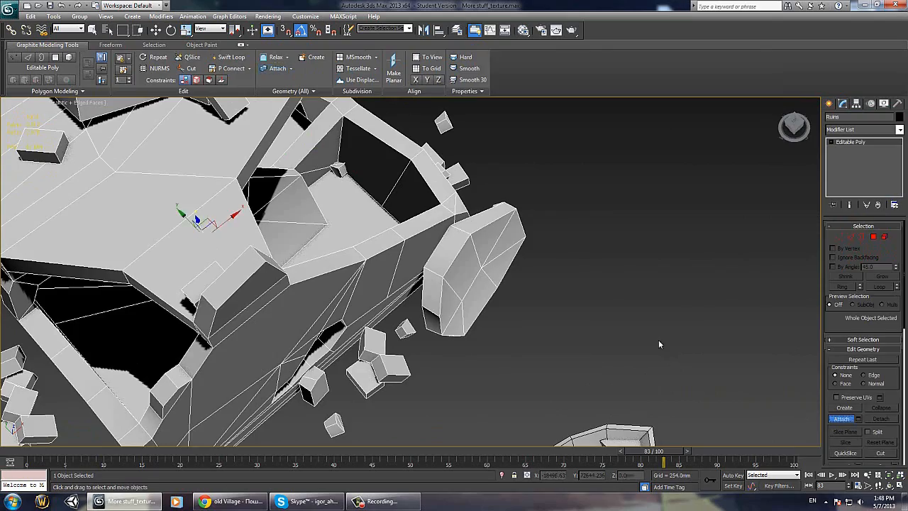
pyautogui.click(659, 340)
# Step: Select the edges along the foot of the low wall's outer face
pyautogui.scroll(-8, 658, 339)
pyautogui.keyDown('alt'); pyautogui.moveTo(568, 369); pyautogui.dragTo(428, 303, button='middle'); pyautogui.keyUp('alt')
pyautogui.click(440, 149)
pyautogui.press('z')
pyautogui.keyDown('alt'); pyautogui.moveTo(433, 397); pyautogui.dragTo(611, 444, button='middle'); pyautogui.keyUp('alt')
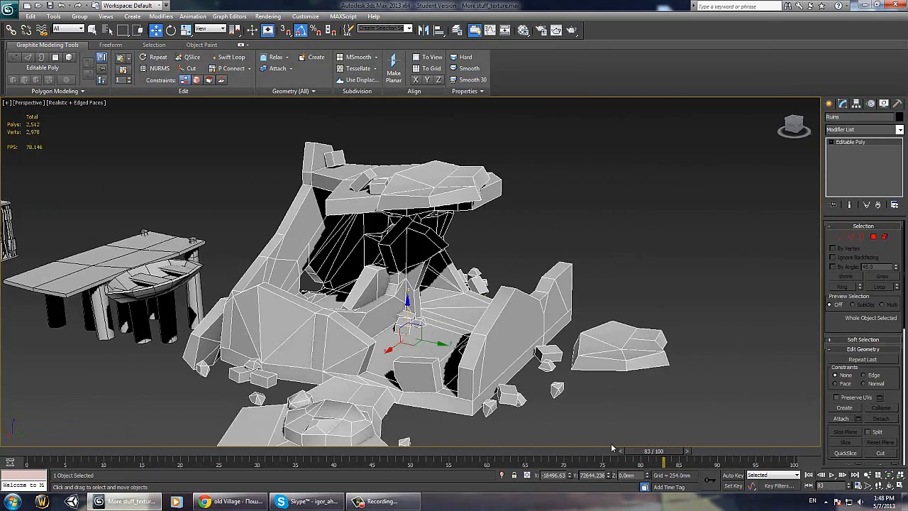
pyautogui.press('2')
pyautogui.keyDown('alt'); pyautogui.moveTo(512, 335); pyautogui.dragTo(517, 376, button='middle'); pyautogui.keyUp('alt')
pyautogui.click(517, 382)
pyautogui.click(553, 320)
pyautogui.keyDown('alt'); pyautogui.moveTo(553, 319); pyautogui.dragTo(548, 294, button='middle'); pyautogui.keyUp('alt')
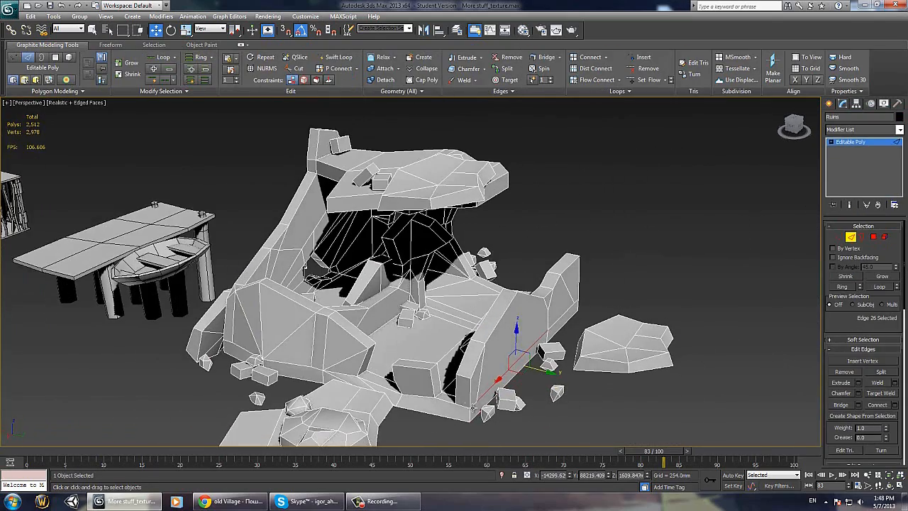
pyautogui.keyDown('ctrl'); pyautogui.click(475, 406); pyautogui.keyUp('ctrl')
pyautogui.keyDown('ctrl'); pyautogui.click(561, 321); pyautogui.keyUp('ctrl')
pyautogui.keyDown('ctrl'); pyautogui.click(571, 312); pyautogui.keyUp('ctrl')
pyautogui.keyDown('alt'); pyautogui.moveTo(568, 350); pyautogui.dragTo(491, 355, button='middle'); pyautogui.keyUp('alt')
# Step: Connect two pairs of vertices across the low wall's outer face
pyautogui.press('1')
pyautogui.keyDown('ctrl'); pyautogui.click(484, 332); pyautogui.keyUp('ctrl')
pyautogui.rightClick(480, 330)
pyautogui.click(469, 364)
pyautogui.click(568, 311)
pyautogui.keyDown('ctrl'); pyautogui.click(608, 303); pyautogui.keyUp('ctrl')
pyautogui.rightClick(608, 302)
pyautogui.click(594, 336)
pyautogui.keyDown('alt'); pyautogui.moveTo(595, 336); pyautogui.dragTo(561, 344, button='middle'); pyautogui.keyUp('alt')
# Step: Connect the three selected edges on the low wall's outer face, and link a resulting vertex to its neighbouring vertex
pyautogui.press('2')
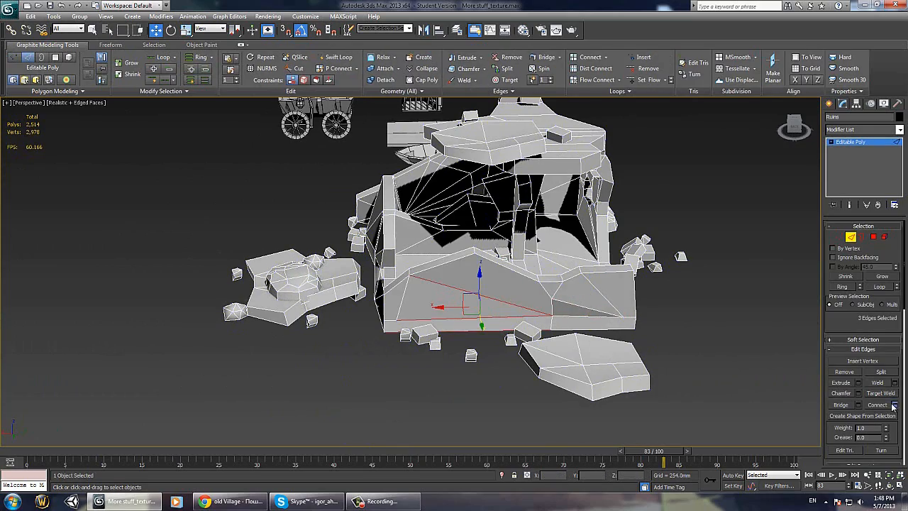
pyautogui.click(894, 406)
pyautogui.press('1')
pyautogui.click(485, 301)
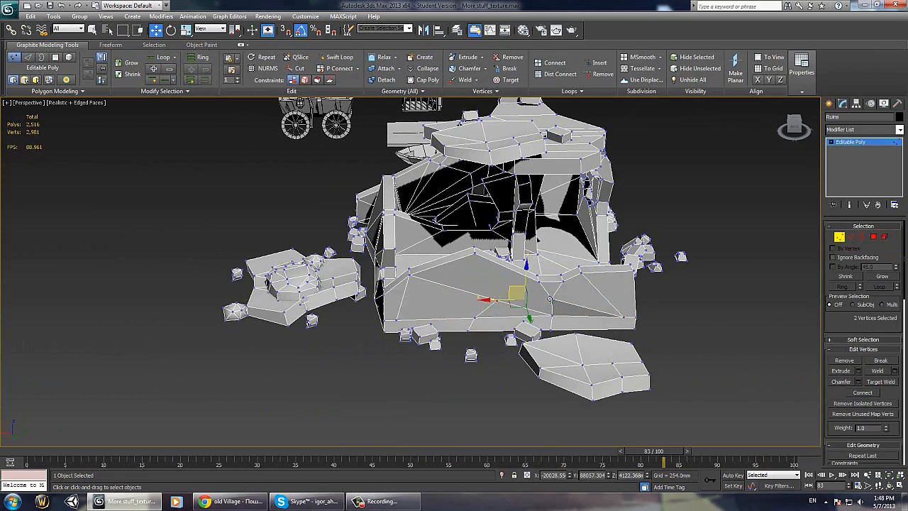
pyautogui.rightClick(588, 324)
pyautogui.click(561, 364)
pyautogui.moveTo(561, 364)
pyautogui.keyDown('alt'); pyautogui.mouseDown(button='middle')
pyautogui.moveTo(598, 345)
pyautogui.moveTo(548, 360)
pyautogui.mouseUp(button='middle'); pyautogui.keyUp('alt')
# Step: Insert a vertex on the low wall's inner base edge and another on the adjacent floor edge
pyautogui.press('2')
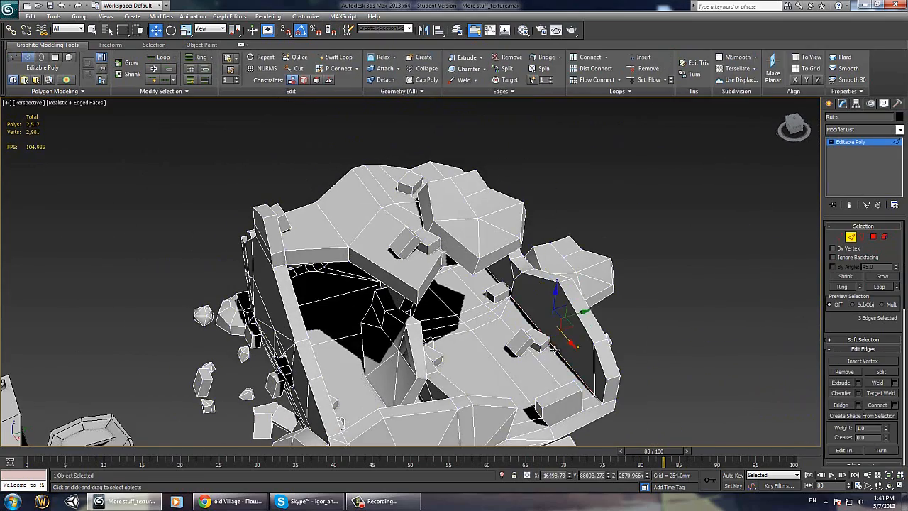
pyautogui.rightClick(552, 347)
pyautogui.click(536, 383)
pyautogui.click(556, 347)
pyautogui.press('1')
pyautogui.rightClick(555, 281)
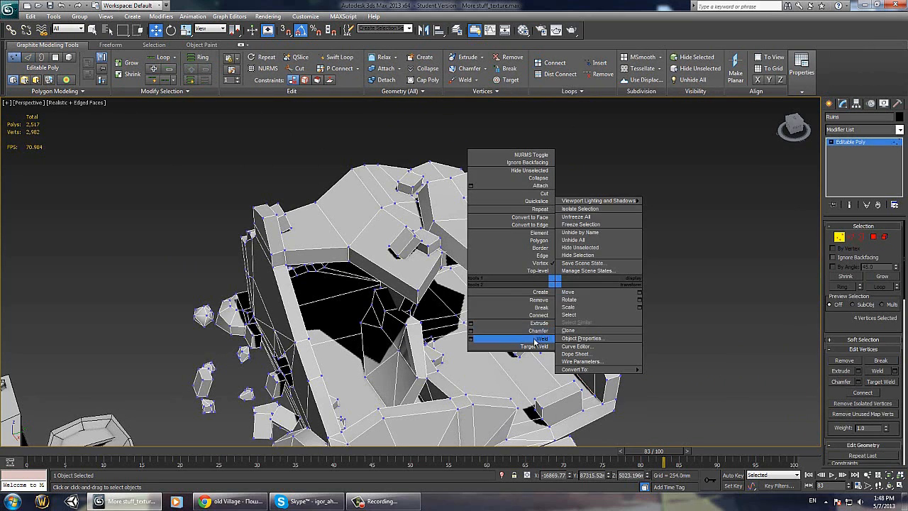
pyautogui.click(536, 339)
pyautogui.press('2')
pyautogui.rightClick(536, 359)
pyautogui.click(527, 399)
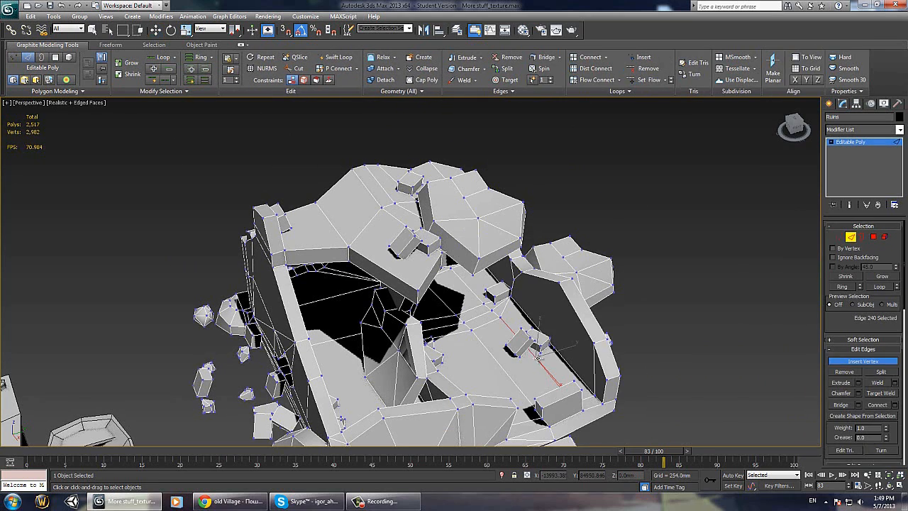
pyautogui.click(537, 359)
# Step: Connect the inserted vertices to the neighbouring vertices of the floor and the low wall's inner face
pyautogui.press('1')
pyautogui.rightClick(559, 328)
pyautogui.click(545, 376)
pyautogui.keyDown('alt'); pyautogui.moveTo(555, 361); pyautogui.dragTo(549, 340, button='middle'); pyautogui.keyUp('alt')
pyautogui.keyDown('ctrl'); pyautogui.click(577, 342); pyautogui.keyUp('ctrl')
pyautogui.rightClick(577, 341)
pyautogui.click(564, 377)
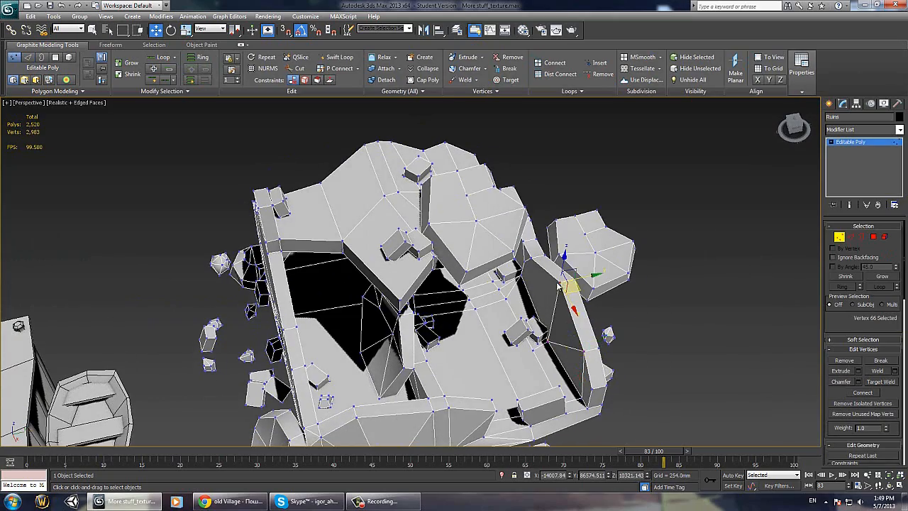
# Step: Connect the low wall's peak vertex to the vertex at its inner foot beside the rubble block
pyautogui.keyDown('ctrl'); pyautogui.click(520, 262); pyautogui.keyUp('ctrl')
pyautogui.rightClick(519, 272)
pyautogui.click(505, 311)
pyautogui.moveTo(505, 311)
pyautogui.keyDown('alt'); pyautogui.mouseDown(button='middle')
pyautogui.moveTo(573, 283)
pyautogui.moveTo(515, 302)
pyautogui.mouseUp(button='middle'); pyautogui.keyUp('alt')
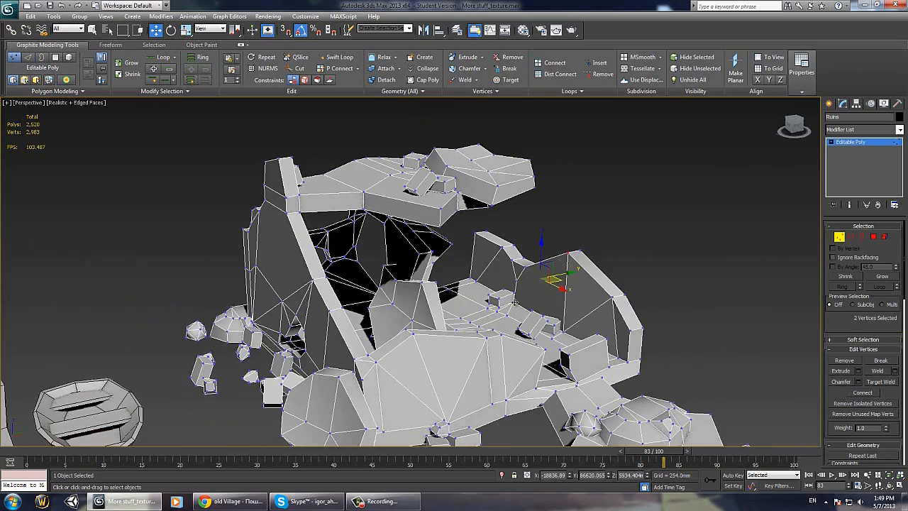
pyautogui.scroll(4, 566, 282)
pyautogui.keyDown('alt'); pyautogui.moveTo(566, 282); pyautogui.dragTo(594, 290, button='middle'); pyautogui.keyUp('alt')
pyautogui.keyDown('ctrl'); pyautogui.click(611, 264); pyautogui.keyUp('ctrl')
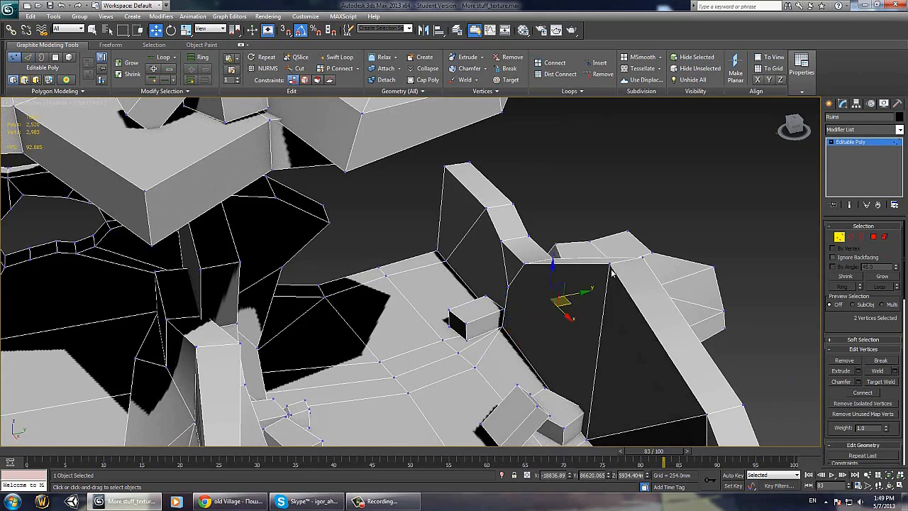
pyautogui.rightClick(608, 273)
pyautogui.click(593, 310)
pyautogui.keyDown('ctrl'); pyautogui.click(611, 265); pyautogui.keyUp('ctrl')
pyautogui.rightClick(607, 262)
pyautogui.click(599, 291)
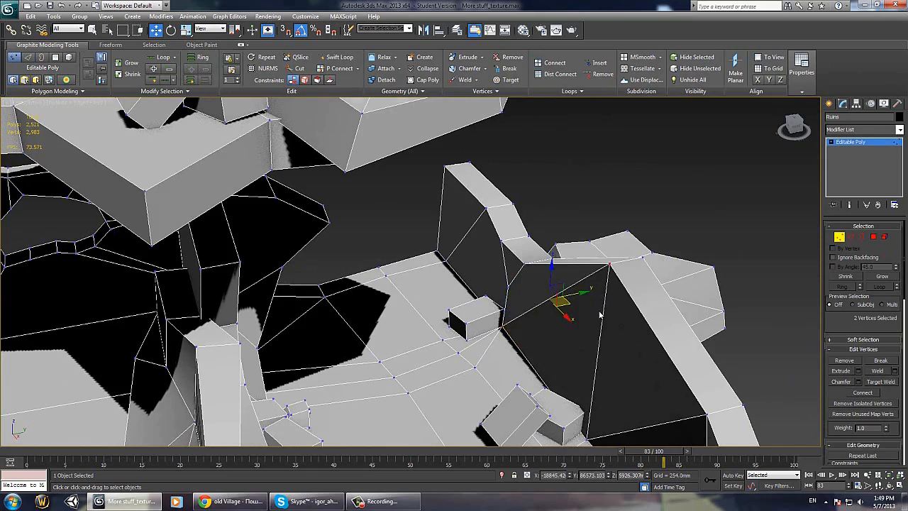
pyautogui.scroll(-4, 600, 312)
# Step: Chamfer the short edge at the low wall's peak by 871.113 mm with one segment
pyautogui.keyDown('alt'); pyautogui.moveTo(600, 312); pyautogui.dragTo(452, 255, button='middle'); pyautogui.keyUp('alt')
pyautogui.press('2')
pyautogui.click(452, 255)
pyautogui.hotkey('ctrl', 'shift', 'e')
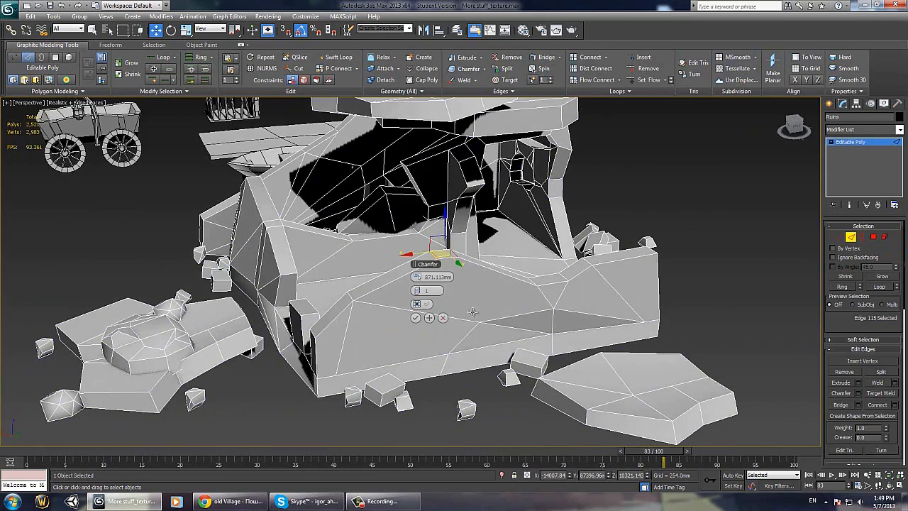
pyautogui.click(416, 318)
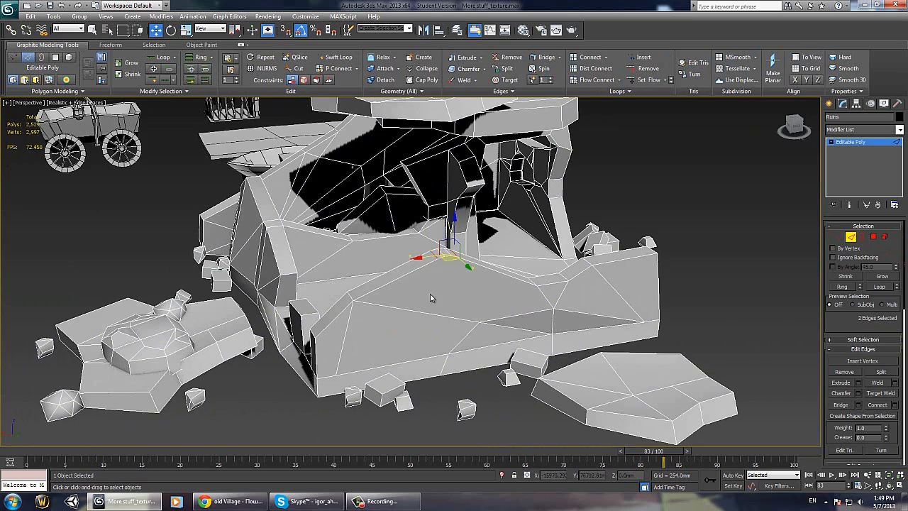
# Step: Scale the two chamfered edges at the low wall's peak
pyautogui.keyDown('alt'); pyautogui.moveTo(432, 298); pyautogui.dragTo(447, 334, button='middle'); pyautogui.keyUp('alt')
pyautogui.press('r')
pyautogui.moveTo(451, 250); pyautogui.dragTo(451, 238)
pyautogui.keyDown('alt'); pyautogui.moveTo(454, 234); pyautogui.dragTo(473, 266, button='middle'); pyautogui.keyUp('alt')
pyautogui.press('w')
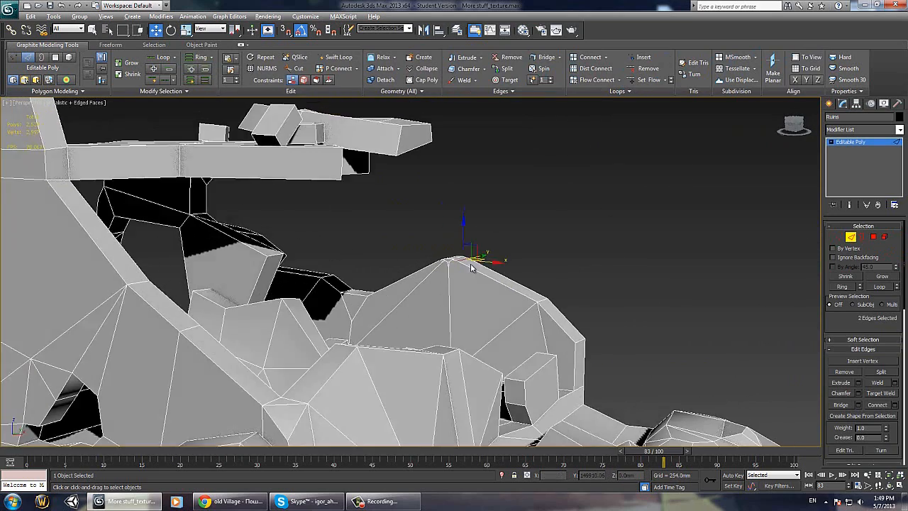
# Step: Reposition the front vertices of the low wall's chamfered peak to even out its outline
pyautogui.scroll(5, 483, 265)
pyautogui.press('1')
pyautogui.click(494, 245)
pyautogui.moveTo(501, 237); pyautogui.dragTo(484, 284)
pyautogui.hotkey('ctrl', 'z')
pyautogui.keyDown('alt'); pyautogui.moveTo(495, 263); pyautogui.dragTo(512, 258, button='middle'); pyautogui.keyUp('alt')
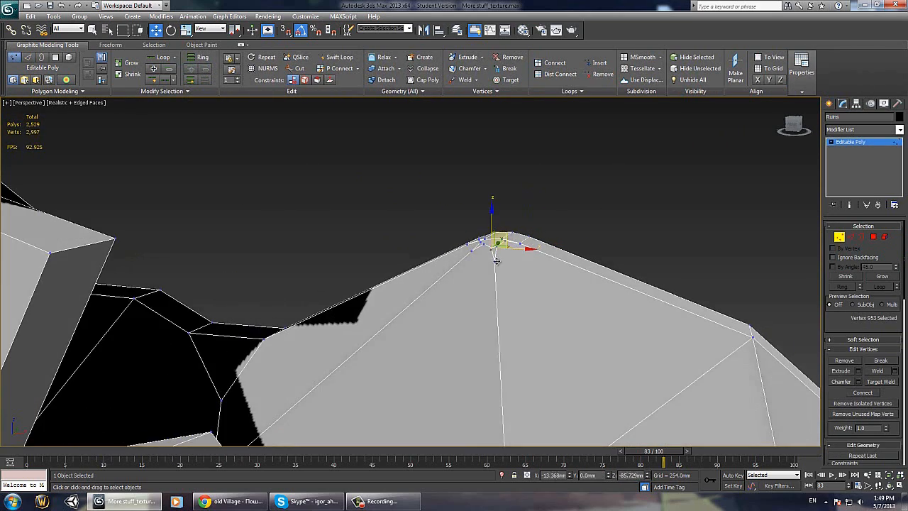
pyautogui.moveTo(501, 238); pyautogui.dragTo(480, 276)
pyautogui.click(497, 246)
pyautogui.moveTo(504, 240); pyautogui.dragTo(536, 343)
pyautogui.click(515, 255)
# Step: Move the remaining vertices around the low wall's peak to smooth the slope beside it
pyautogui.click(498, 245)
pyautogui.moveTo(505, 237); pyautogui.dragTo(462, 256)
pyautogui.click(484, 244)
pyautogui.click(472, 251)
pyautogui.keyDown('alt'); pyautogui.moveTo(462, 256); pyautogui.dragTo(481, 242, button='middle'); pyautogui.keyUp('alt')
pyautogui.click(470, 248)
pyautogui.moveTo(483, 233); pyautogui.dragTo(467, 238)
pyautogui.keyDown('alt'); pyautogui.moveTo(467, 238); pyautogui.dragTo(430, 257, button='middle'); pyautogui.keyUp('alt')
pyautogui.moveTo(427, 252); pyautogui.dragTo(408, 242)
pyautogui.click(439, 261)
pyautogui.keyDown('alt'); pyautogui.moveTo(441, 269); pyautogui.dragTo(500, 250, button='middle'); pyautogui.keyUp('alt')
pyautogui.click(444, 262)
# Step: Connect the two selected vertices beside the low wall's peak with a new edge
pyautogui.click(397, 249)
pyautogui.keyDown('ctrl'); pyautogui.click(451, 252); pyautogui.keyUp('ctrl')
pyautogui.rightClick(448, 252)
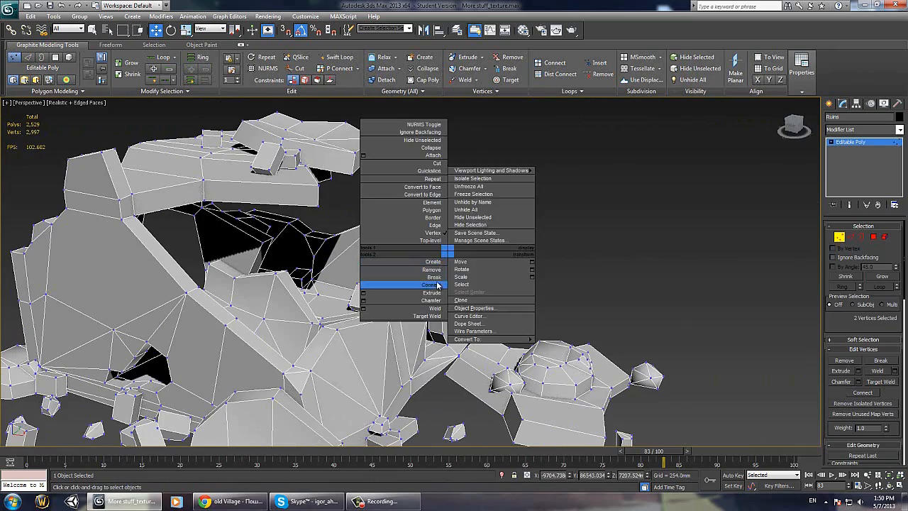
pyautogui.click(438, 285)
# Step: Examine the edges and vertices of the low wall and floor from above and from the other sides
pyautogui.keyDown('alt'); pyautogui.moveTo(438, 285); pyautogui.dragTo(525, 326, button='middle'); pyautogui.keyUp('alt')
pyautogui.press('2')
pyautogui.click(455, 320)
pyautogui.press('1')
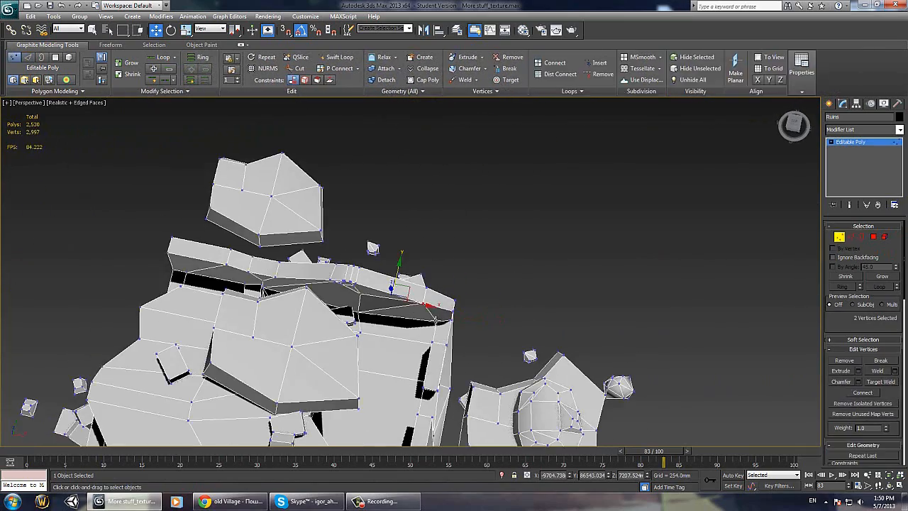
pyautogui.click(436, 313)
pyautogui.keyDown('alt'); pyautogui.moveTo(435, 321); pyautogui.dragTo(449, 270, button='middle'); pyautogui.keyUp('alt')
pyautogui.click(447, 326)
pyautogui.press('2')
pyautogui.keyDown('alt'); pyautogui.moveTo(440, 341); pyautogui.dragTo(250, 308, button='middle'); pyautogui.keyUp('alt')
pyautogui.click(444, 360)
pyautogui.click(436, 359)
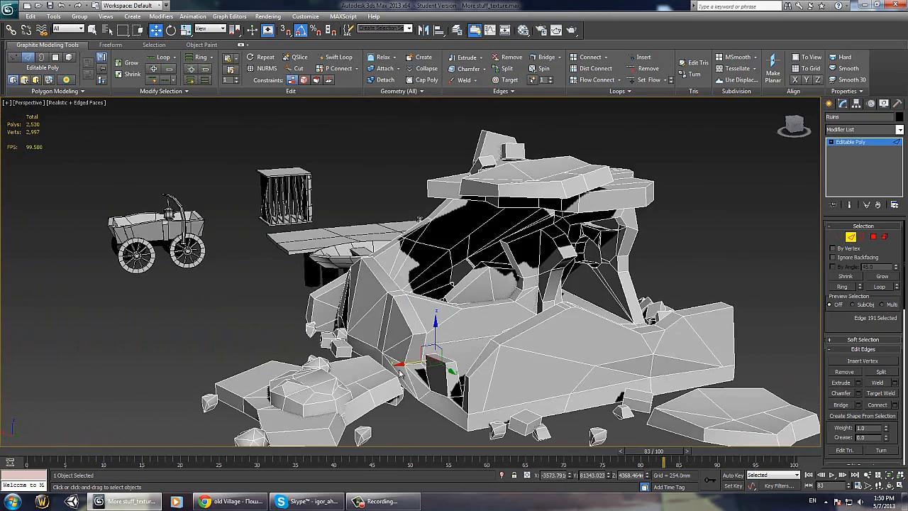
pyautogui.keyDown('alt'); pyautogui.moveTo(399, 372); pyautogui.dragTo(213, 270, button='middle'); pyautogui.keyUp('alt')
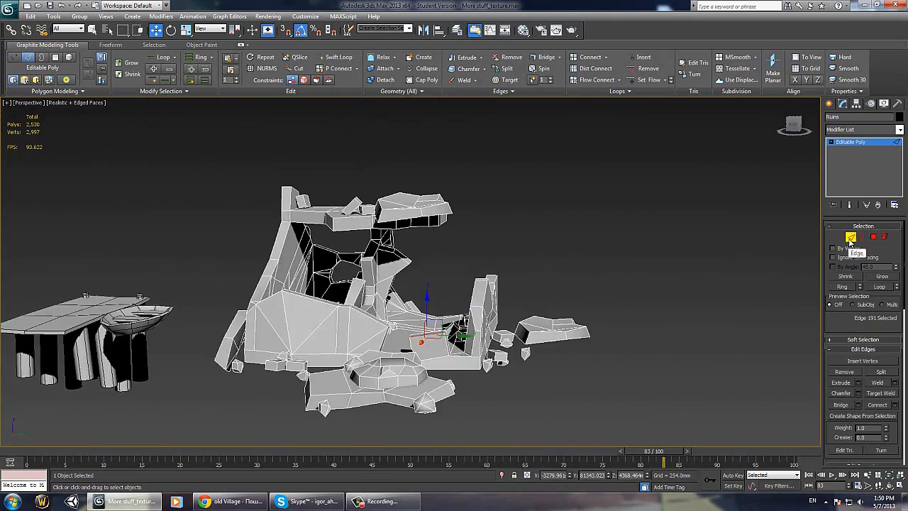
# Step: Leave edge editing, deselect the ruins, hide the edge display and examine the shaded building from several sides
pyautogui.click(851, 241)
pyautogui.click(591, 364)
pyautogui.press('F4')
pyautogui.keyDown('alt'); pyautogui.moveTo(403, 288); pyautogui.dragTo(319, 288, button='middle'); pyautogui.keyUp('alt')
pyautogui.keyDown('alt'); pyautogui.moveTo(443, 330); pyautogui.dragTo(462, 186, button='middle'); pyautogui.keyUp('alt')
pyautogui.scroll(4, 419, 331)
pyautogui.scroll(-4, 442, 347)
pyautogui.scroll(3, 463, 186)
pyautogui.scroll(2, 487, 271)
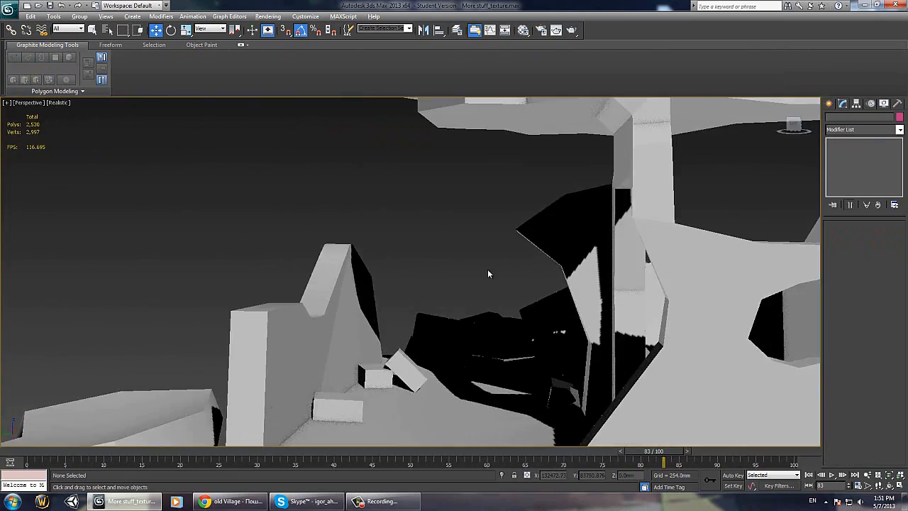
pyautogui.keyDown('alt'); pyautogui.moveTo(488, 271); pyautogui.dragTo(523, 285, button='middle'); pyautogui.keyUp('alt')
pyautogui.scroll(-4, 520, 284)
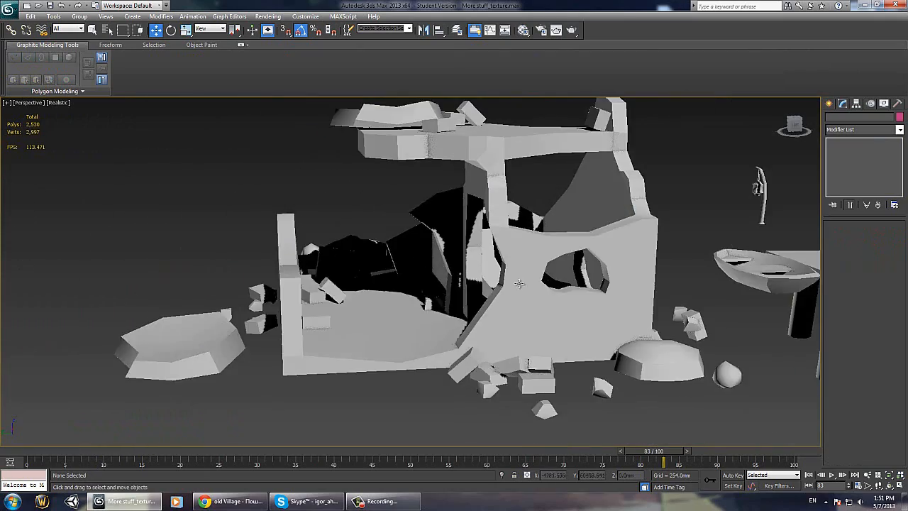
pyautogui.scroll(-5, 519, 283)
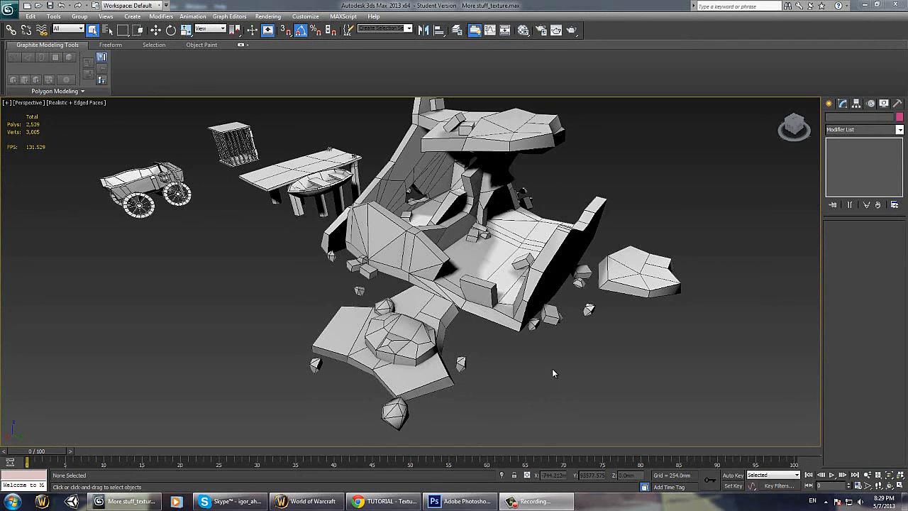
# Step: Select the ruins and assign the 01 - Default material to them from the Material Editor
pyautogui.moveTo(554, 373)
pyautogui.keyDown('alt'); pyautogui.mouseDown(button='middle')
pyautogui.moveTo(555, 392)
pyautogui.moveTo(572, 374)
pyautogui.mouseUp(button='middle'); pyautogui.keyUp('alt')
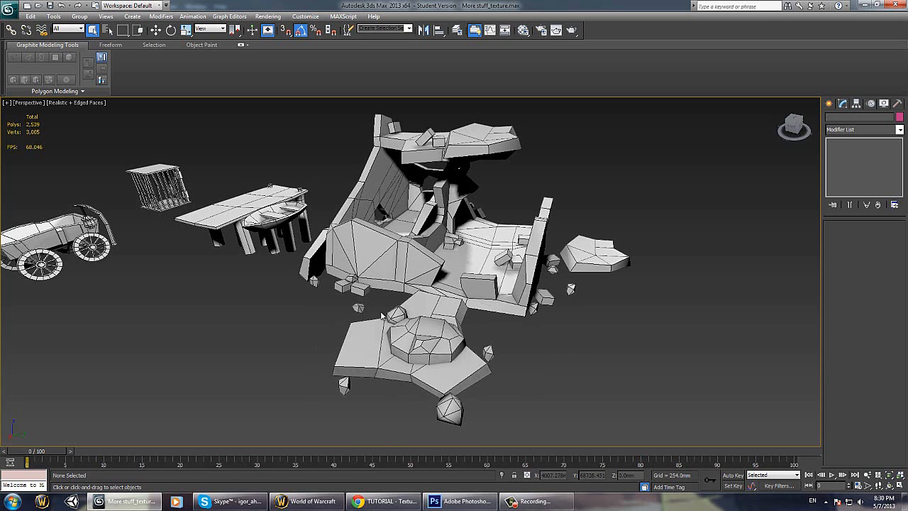
pyautogui.click(427, 269)
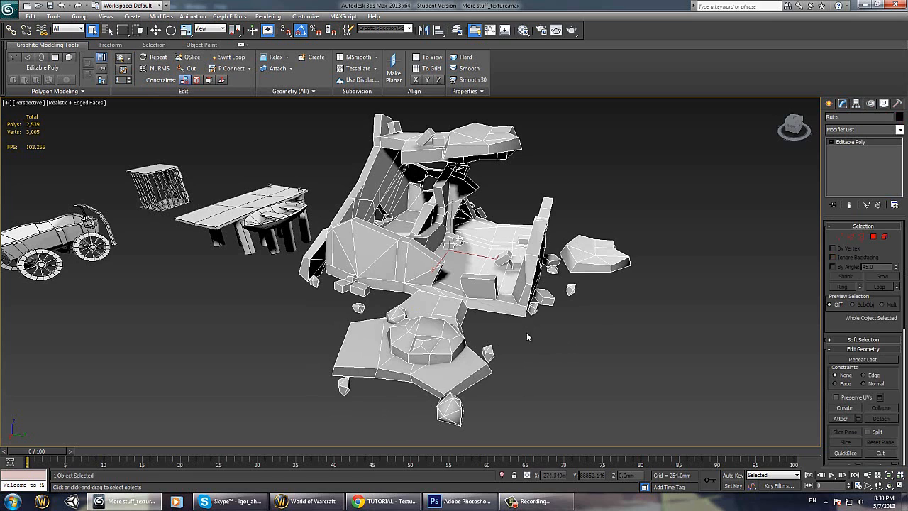
pyautogui.click(523, 30)
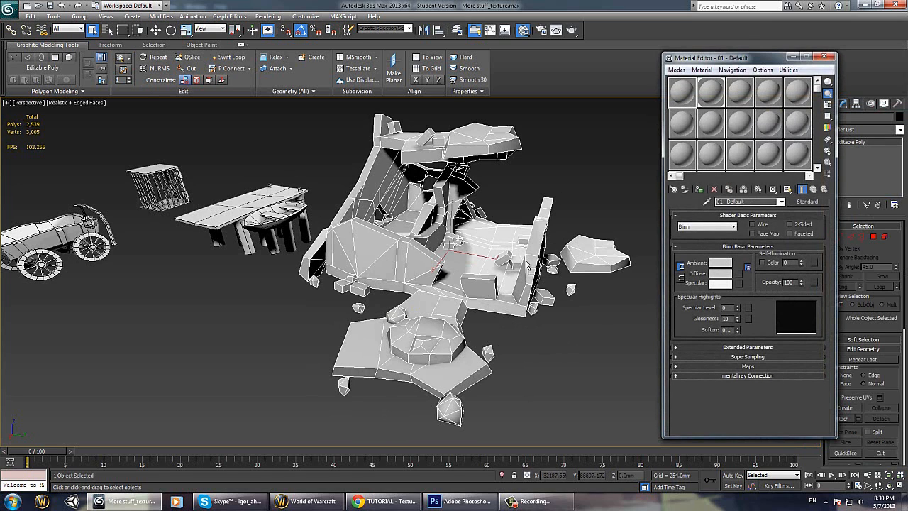
pyautogui.moveTo(527, 264); pyautogui.dragTo(494, 268)
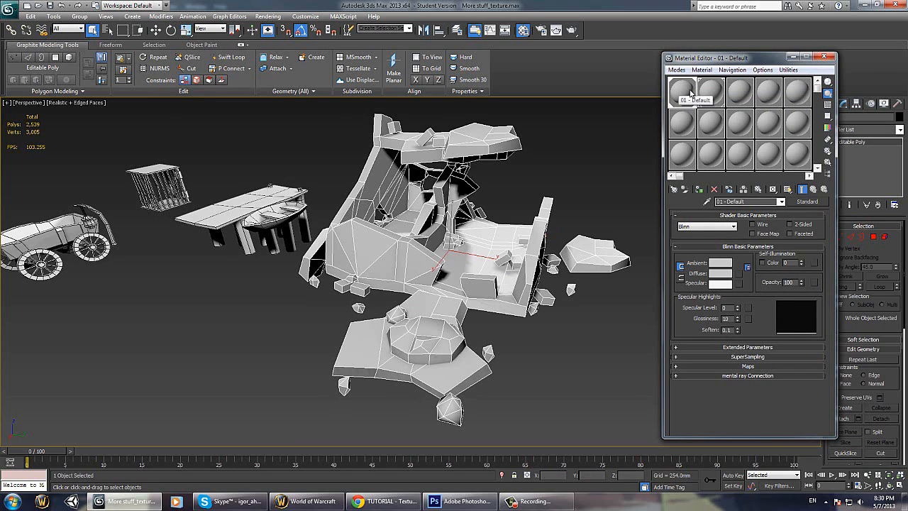
pyautogui.moveTo(679, 87); pyautogui.dragTo(521, 256)
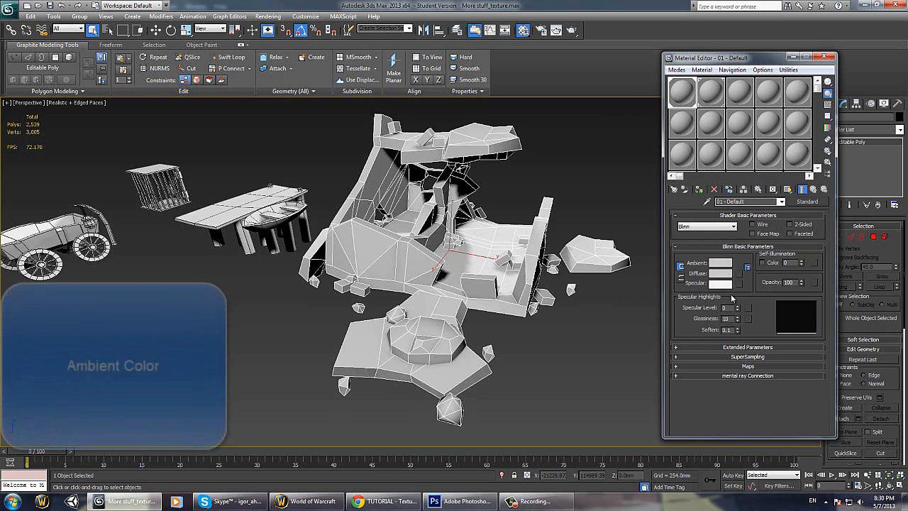
pyautogui.click(722, 264)
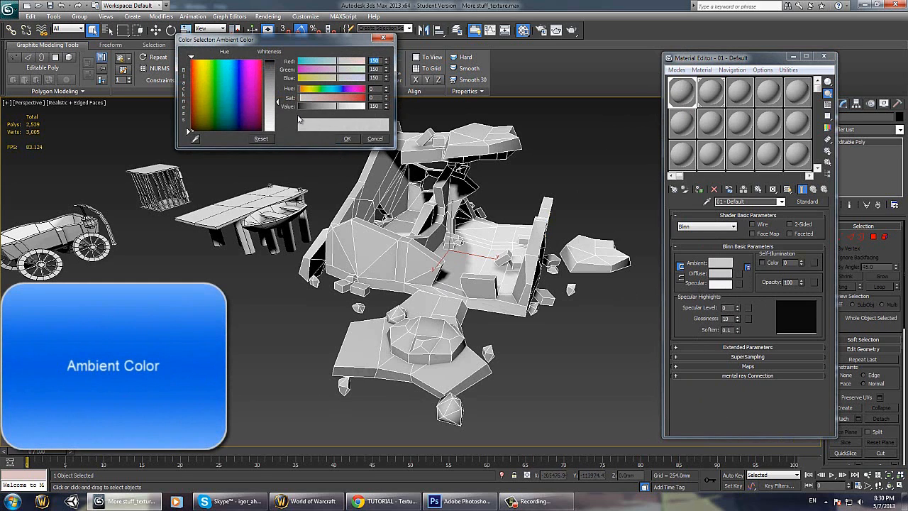
pyautogui.click(262, 62)
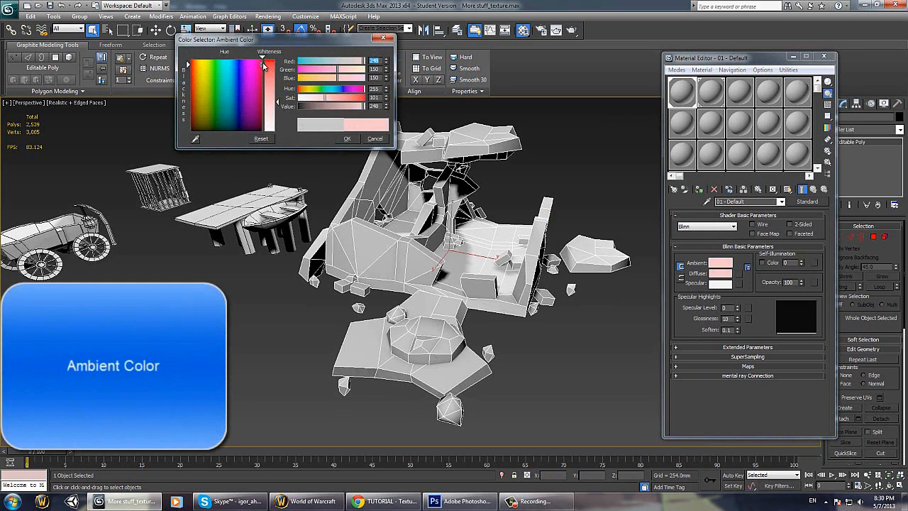
pyautogui.moveTo(270, 84); pyautogui.dragTo(270, 64)
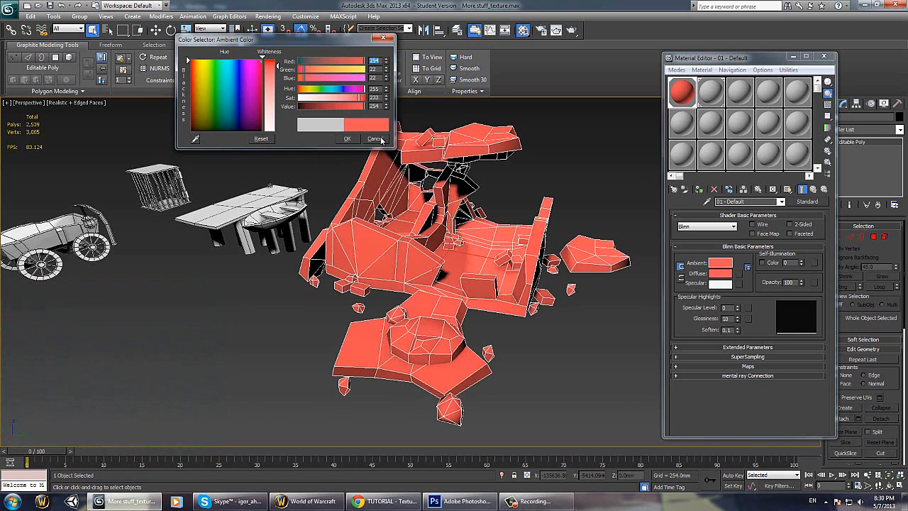
pyautogui.click(374, 138)
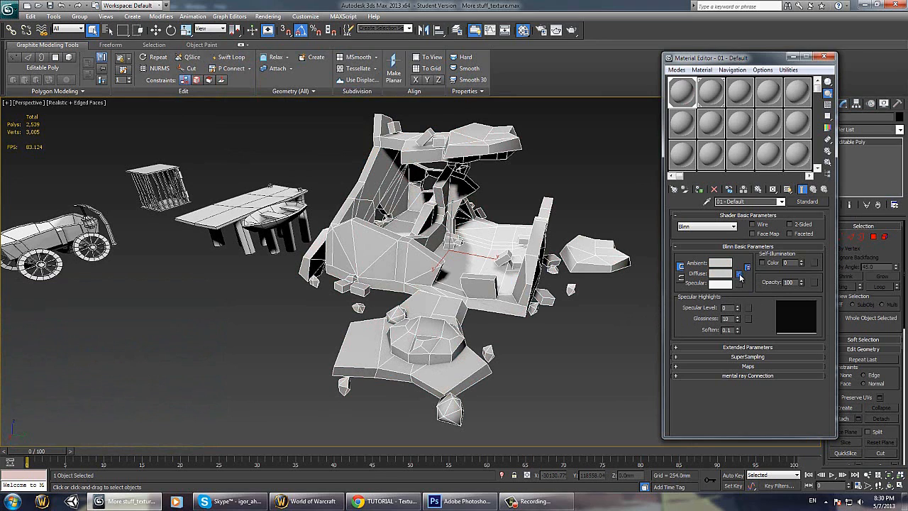
# Step: Assign a Checker map to the material's diffuse colour and show it on the ruins in the viewport
pyautogui.click(738, 273)
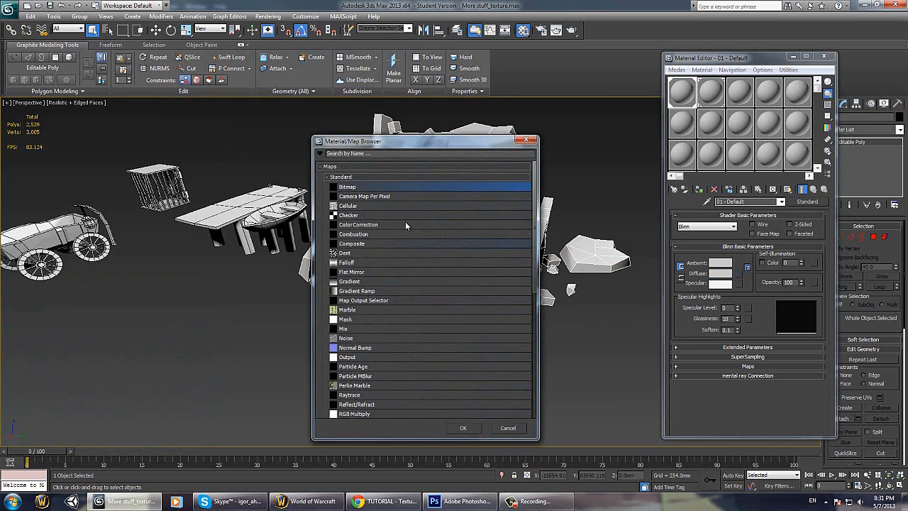
pyautogui.click(357, 215)
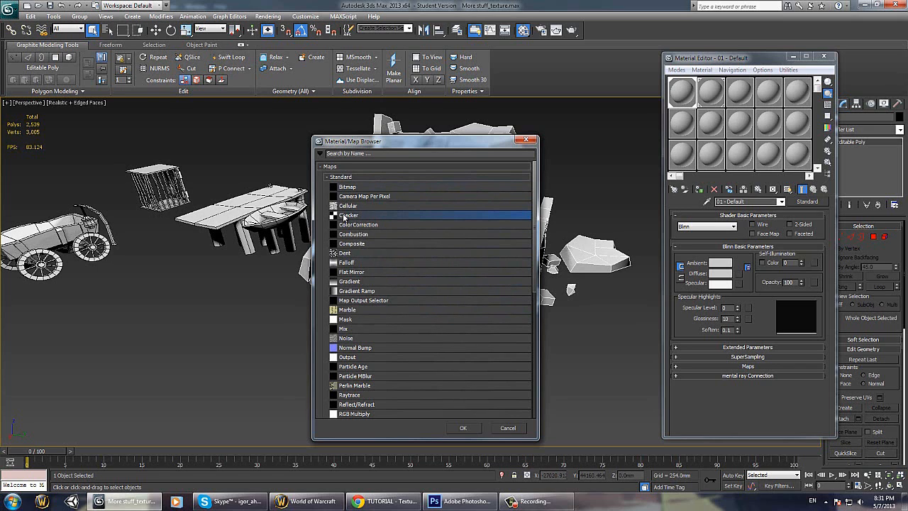
pyautogui.click(464, 428)
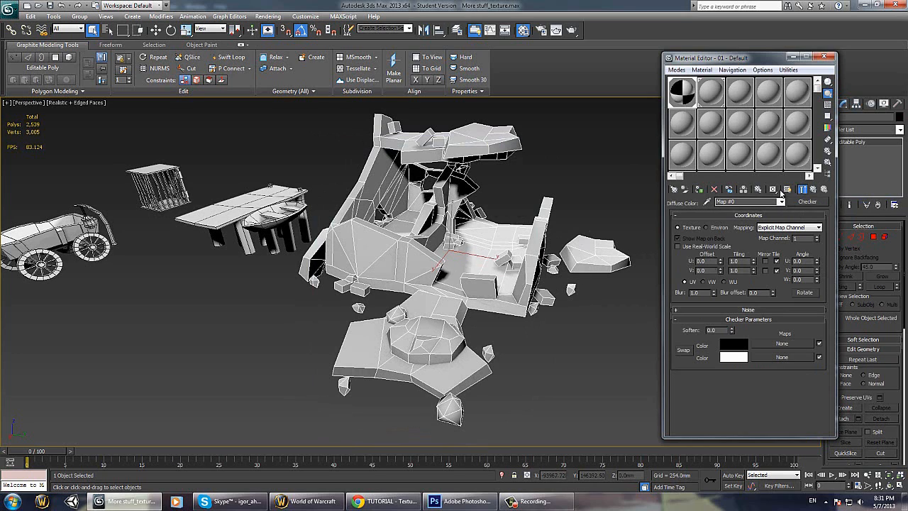
pyautogui.click(788, 191)
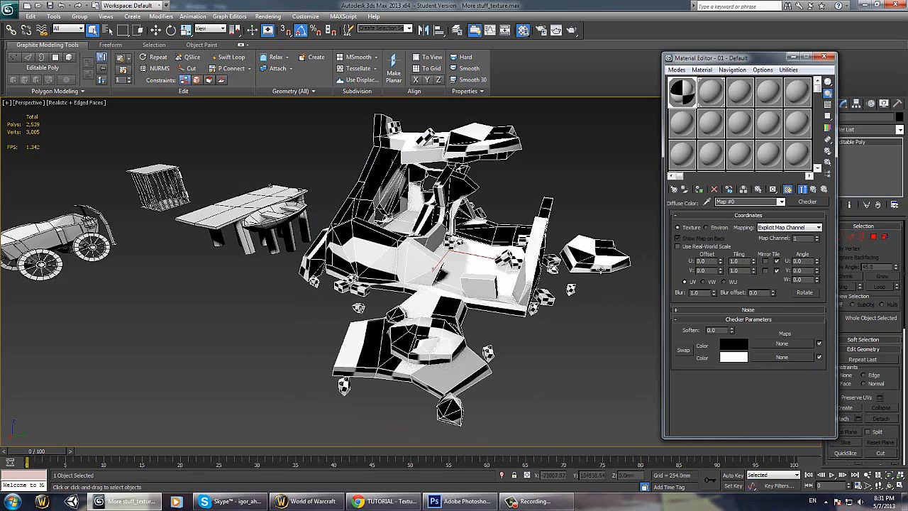
# Step: Switch the viewport to default lighting and view the checker pattern on the underside of the floor
pyautogui.keyDown('alt'); pyautogui.moveTo(523, 277); pyautogui.dragTo(501, 292, button='middle'); pyautogui.keyUp('alt')
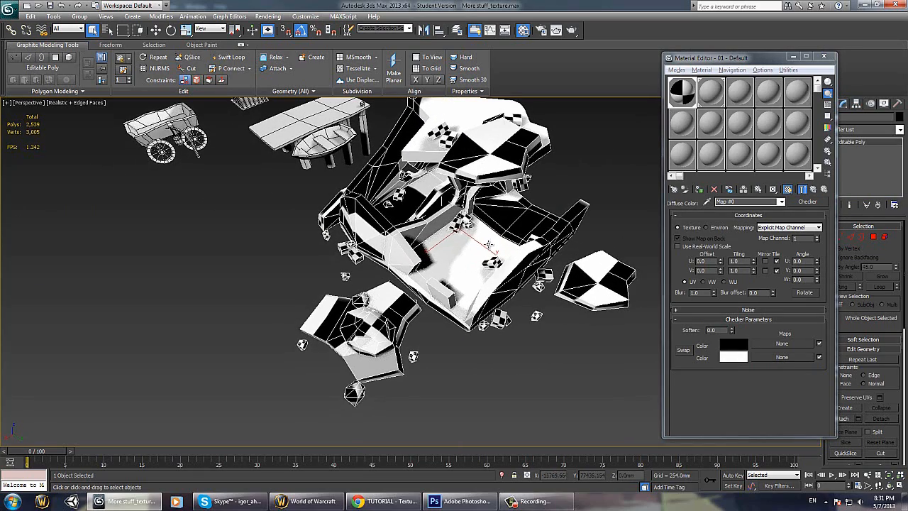
pyautogui.keyDown('alt'); pyautogui.moveTo(470, 269); pyautogui.dragTo(384, 227, button='middle'); pyautogui.keyUp('alt')
pyautogui.hotkey('ctrl', 'l')
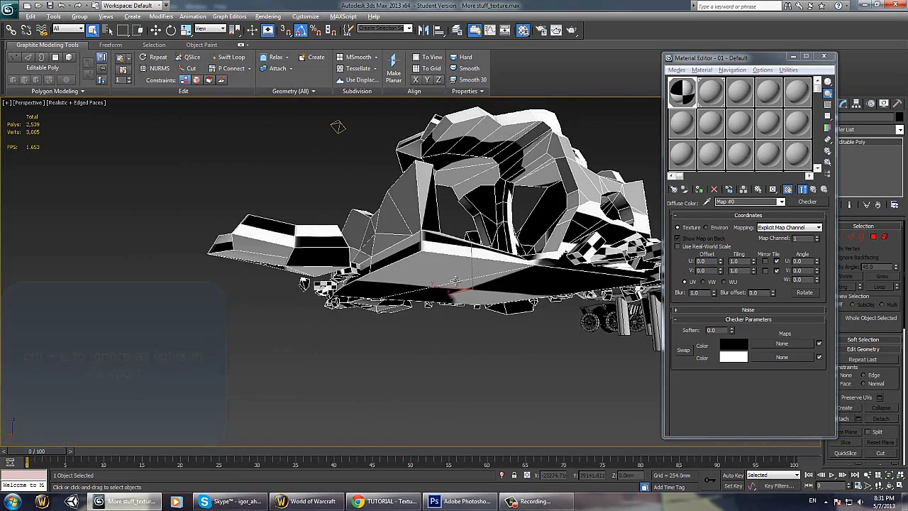
pyautogui.keyDown('alt'); pyautogui.moveTo(456, 281); pyautogui.dragTo(315, 174, button='middle'); pyautogui.keyUp('alt')
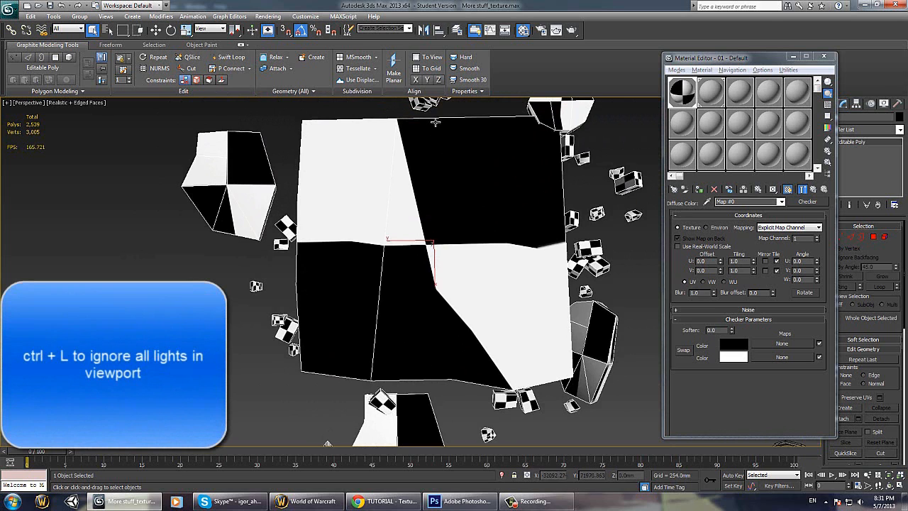
# Step: Compare the enlarged checker map preview with the pattern on the ruins' walls, and close the Material Editor
pyautogui.doubleClick(686, 102)
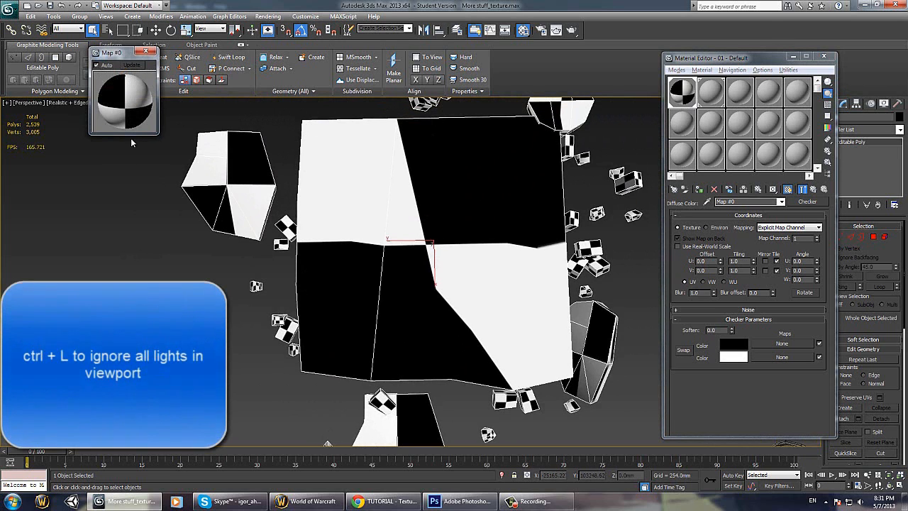
pyautogui.click(146, 52)
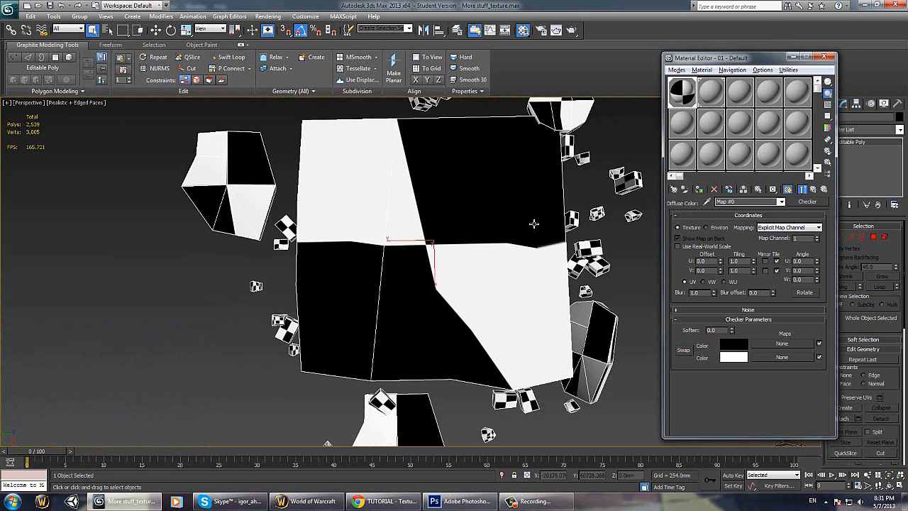
pyautogui.keyDown('alt'); pyautogui.moveTo(532, 223); pyautogui.dragTo(467, 319, button='middle'); pyautogui.keyUp('alt')
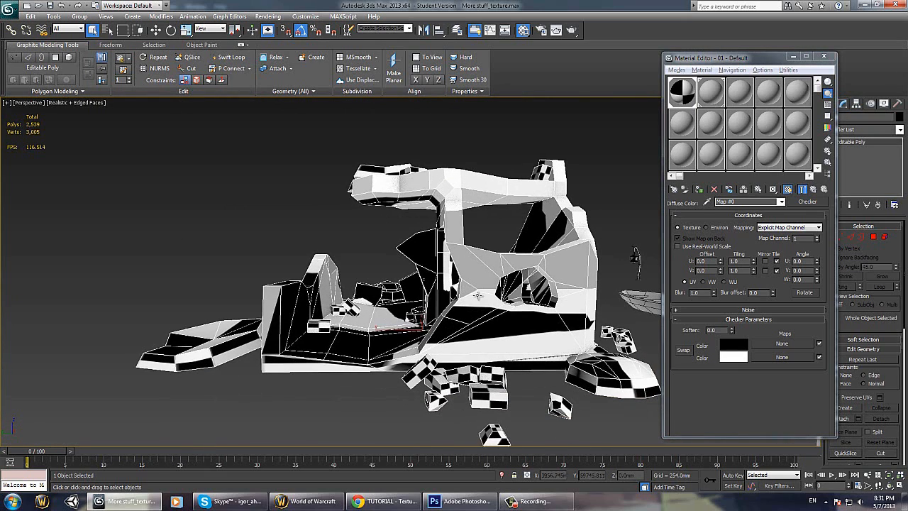
pyautogui.keyDown('alt'); pyautogui.moveTo(408, 327); pyautogui.dragTo(515, 349, button='middle'); pyautogui.keyUp('alt')
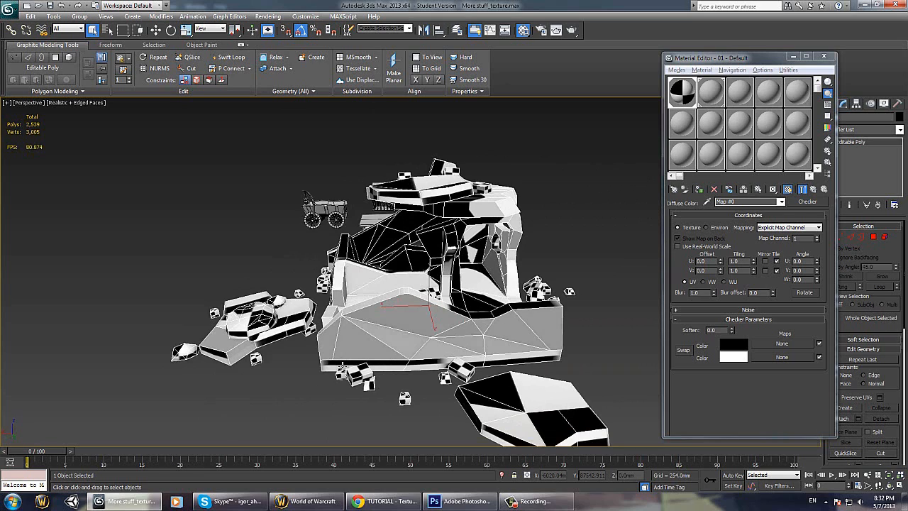
pyautogui.press('m')
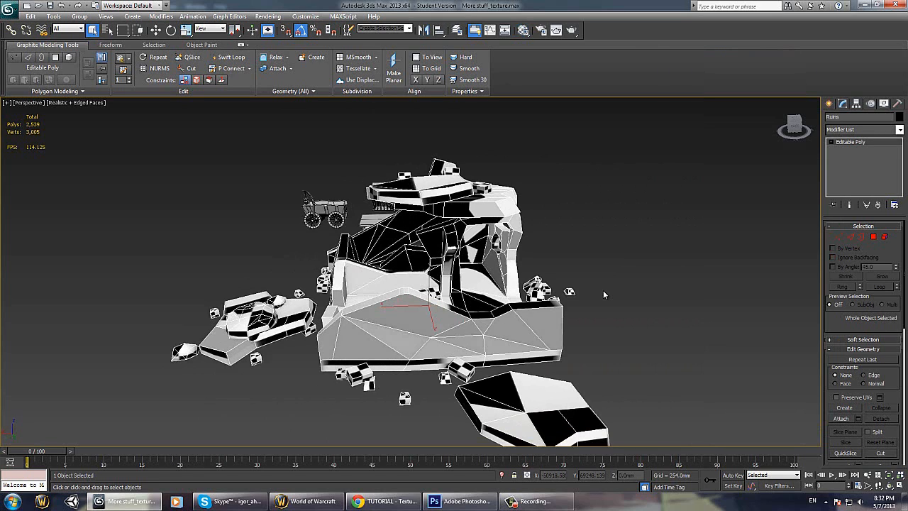
# Step: Look up the Unwrap UVW modifier among the available modifiers without applying it
pyautogui.click(842, 130)
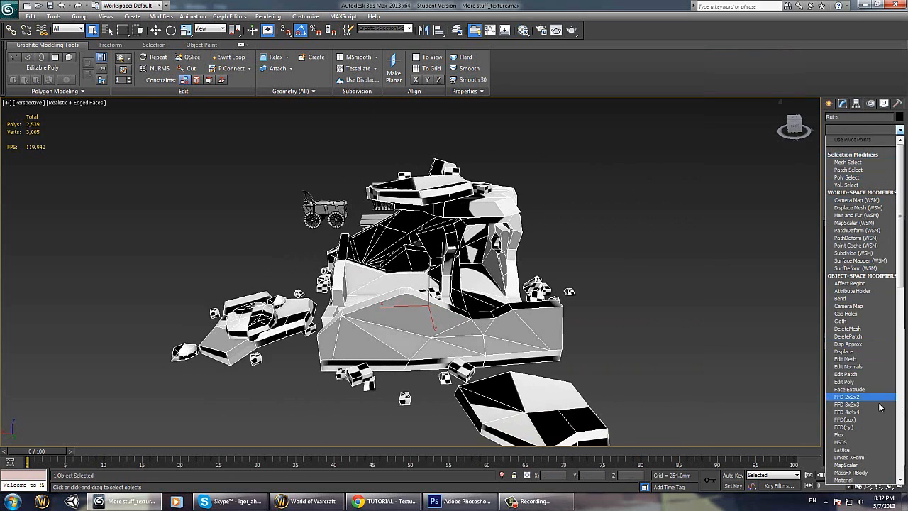
pyautogui.scroll(-2, 851, 411)
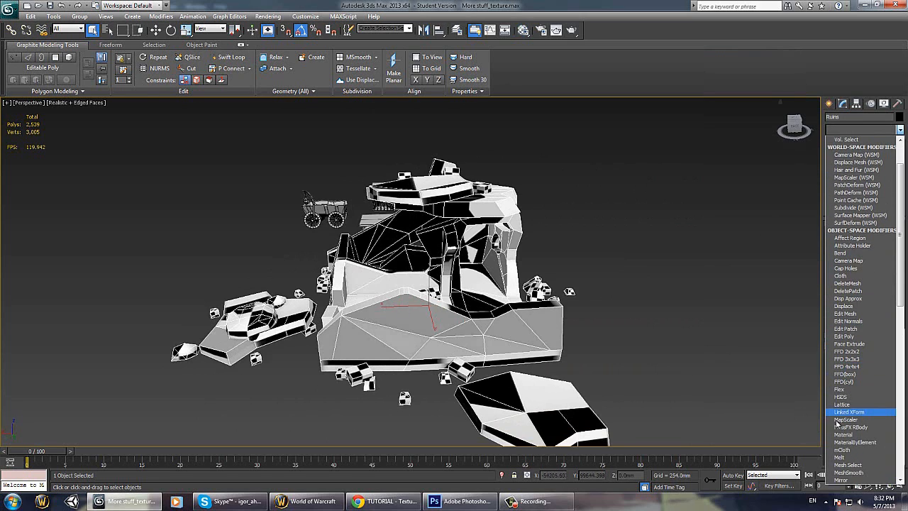
pyautogui.scroll(-9, 856, 408)
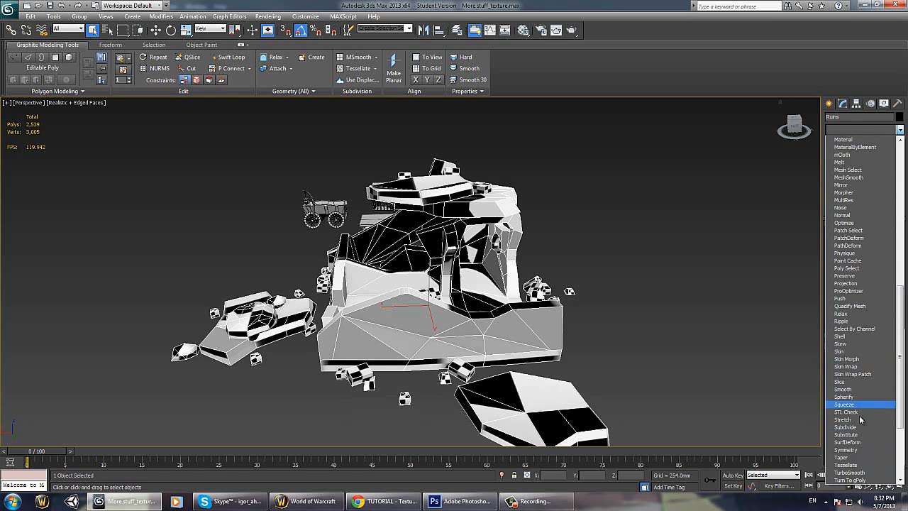
pyautogui.scroll(-8, 860, 426)
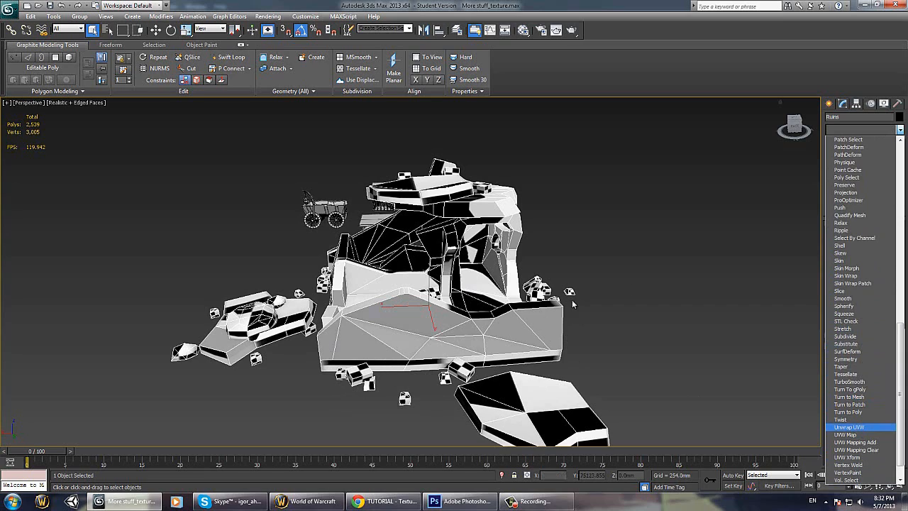
pyautogui.click(626, 271)
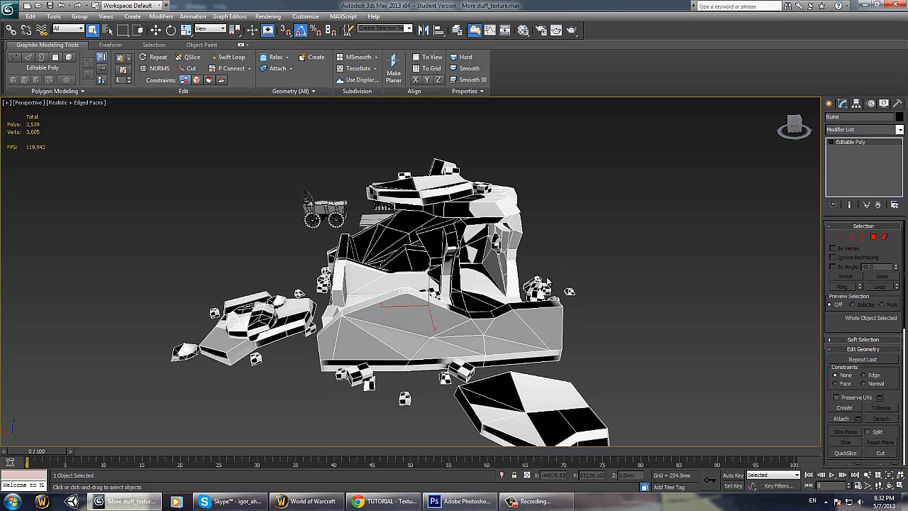
pyautogui.keyDown('alt'); pyautogui.moveTo(427, 268); pyautogui.dragTo(481, 289, button='middle'); pyautogui.keyUp('alt')
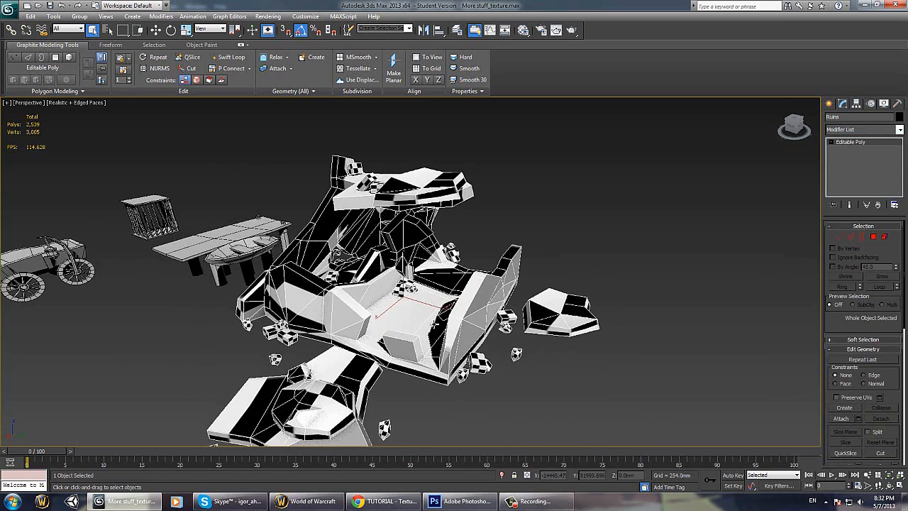
# Step: Select the main wall-and-floor element of the ruins and move it well clear of the loose rocks
pyautogui.keyDown('alt'); pyautogui.moveTo(427, 314); pyautogui.dragTo(431, 263, button='middle'); pyautogui.keyUp('alt')
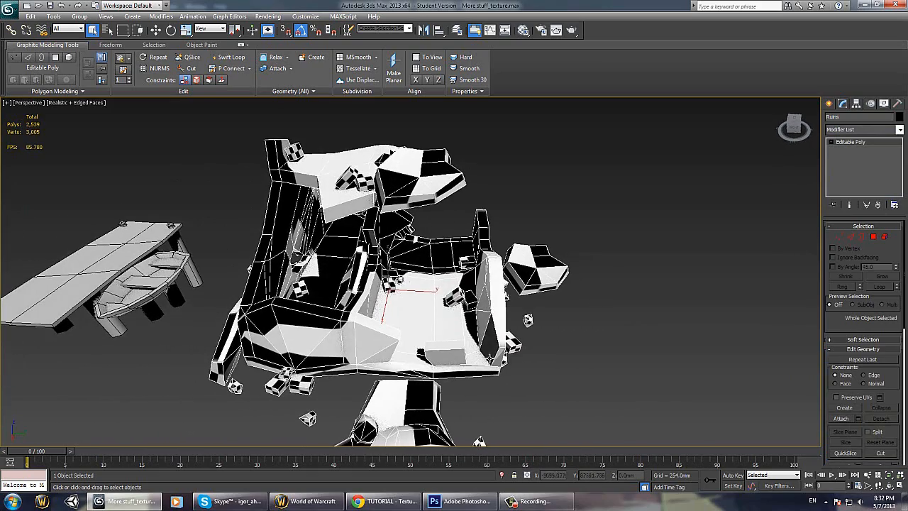
pyautogui.press('alt')
pyautogui.keyDown('alt'); pyautogui.moveTo(543, 310); pyautogui.dragTo(532, 321, button='middle'); pyautogui.keyUp('alt')
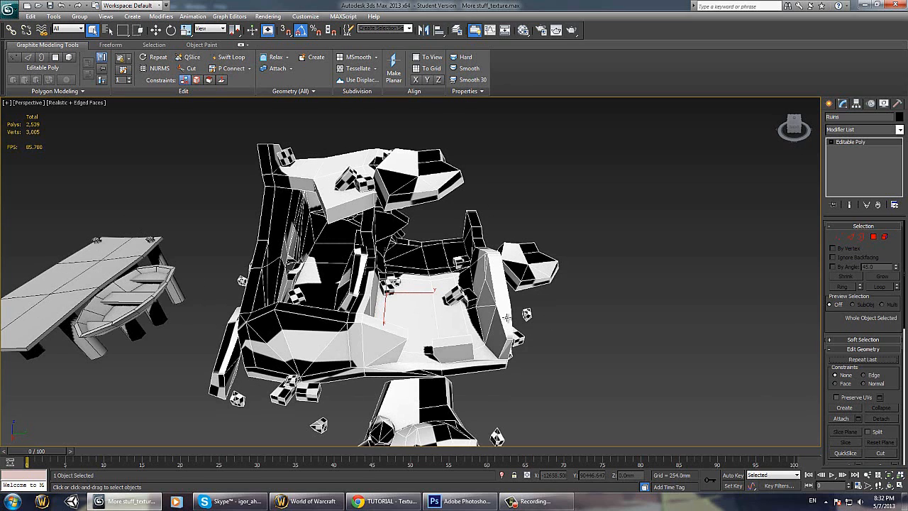
pyautogui.press('5')
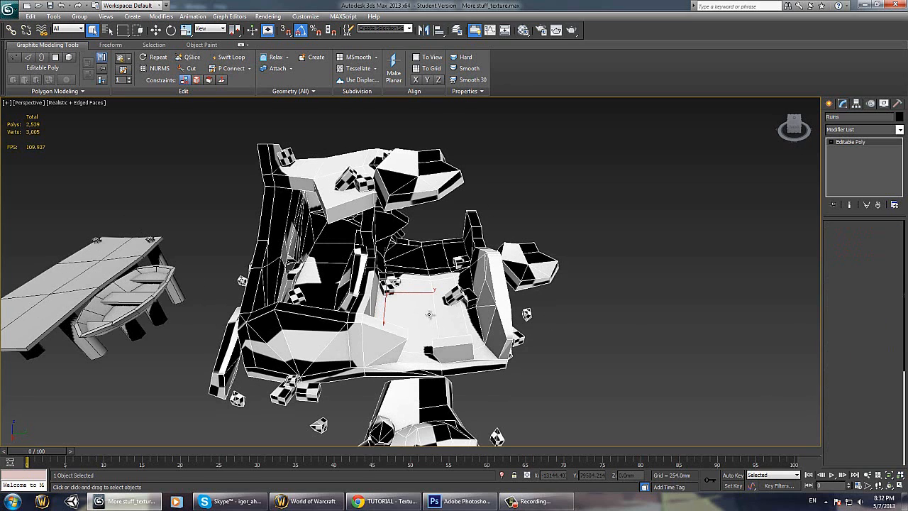
pyautogui.click(400, 310)
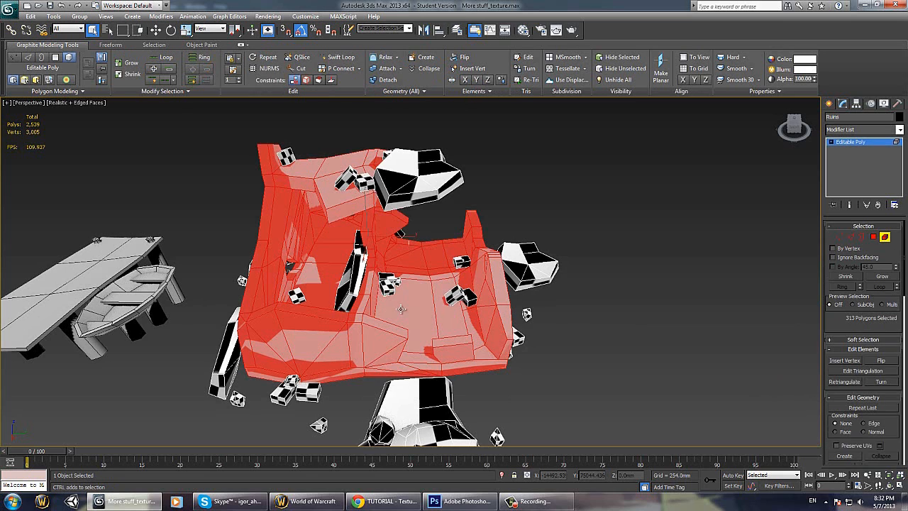
pyautogui.scroll(-6, 408, 273)
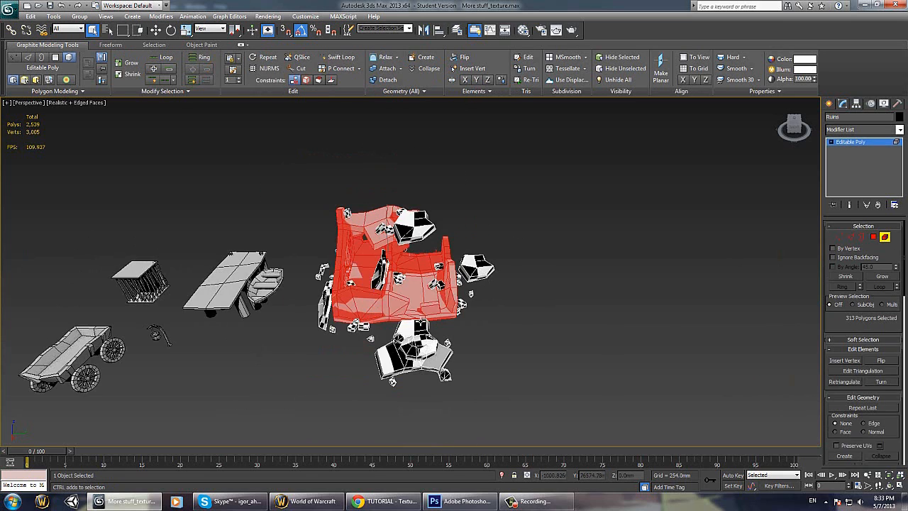
pyautogui.press('w')
pyautogui.moveTo(431, 259); pyautogui.dragTo(526, 248)
pyautogui.keyDown('alt'); pyautogui.moveTo(527, 250); pyautogui.dragTo(473, 316, button='middle'); pyautogui.keyUp('alt')
pyautogui.scroll(4, 489, 318)
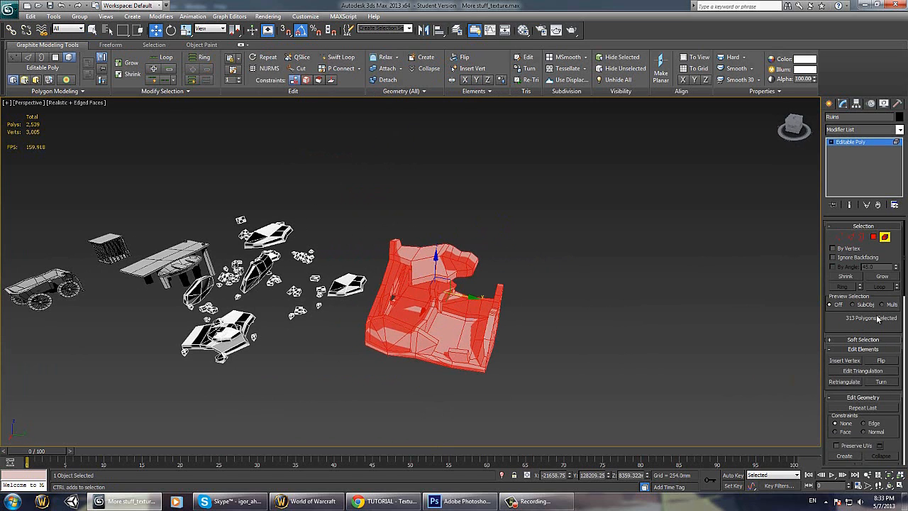
# Step: Detach the selected wall-and-floor element from the ruins as a separate object, keeping the suggested name
pyautogui.scroll(-5, 879, 320)
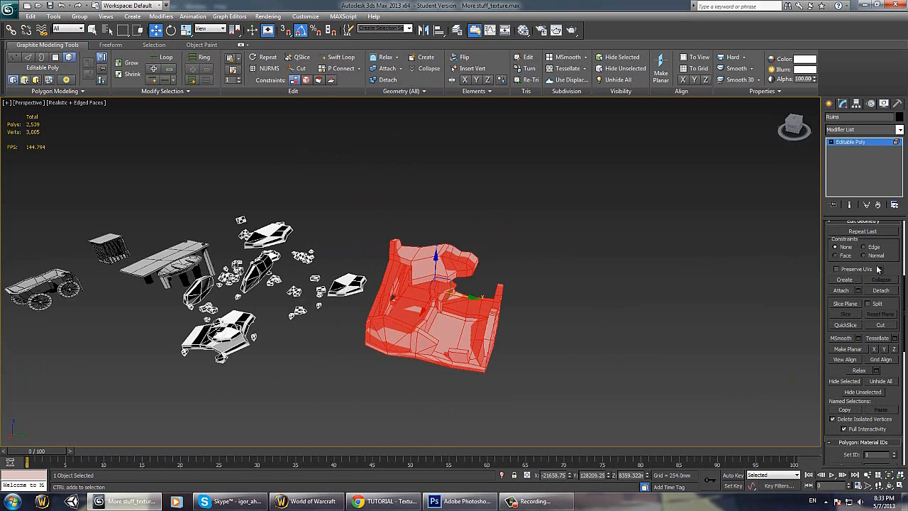
pyautogui.click(884, 292)
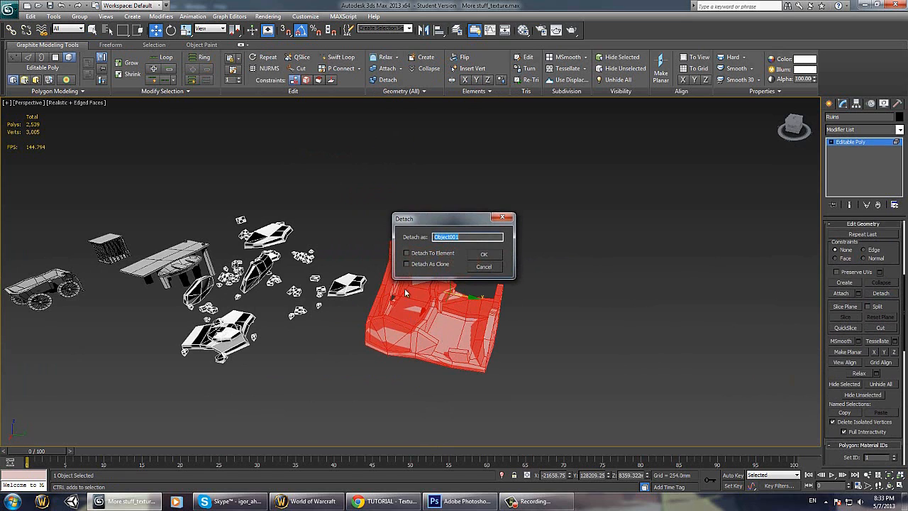
pyautogui.click(484, 254)
pyautogui.keyDown('alt'); pyautogui.moveTo(420, 355); pyautogui.dragTo(431, 339, button='middle'); pyautogui.keyUp('alt')
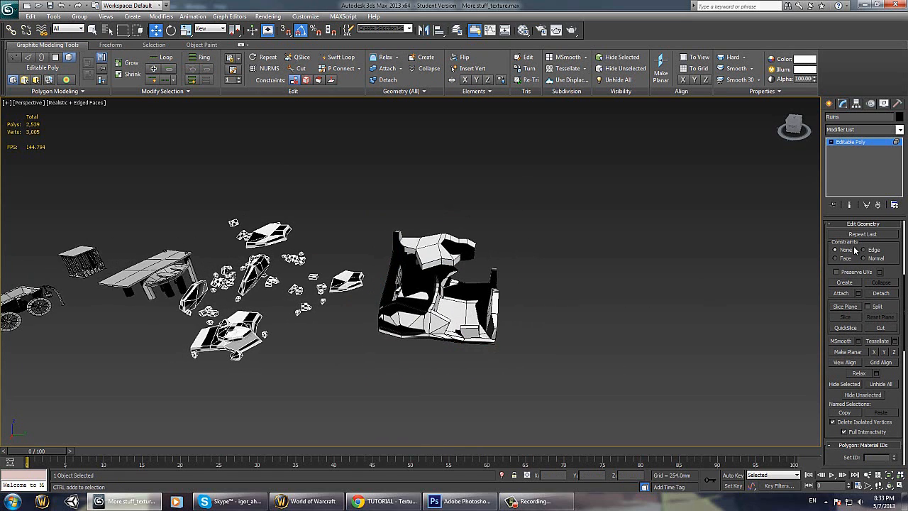
# Step: Leave element editing and move the detached wall-and-floor object back to its place among the loose rocks
pyautogui.scroll(5, 902, 248)
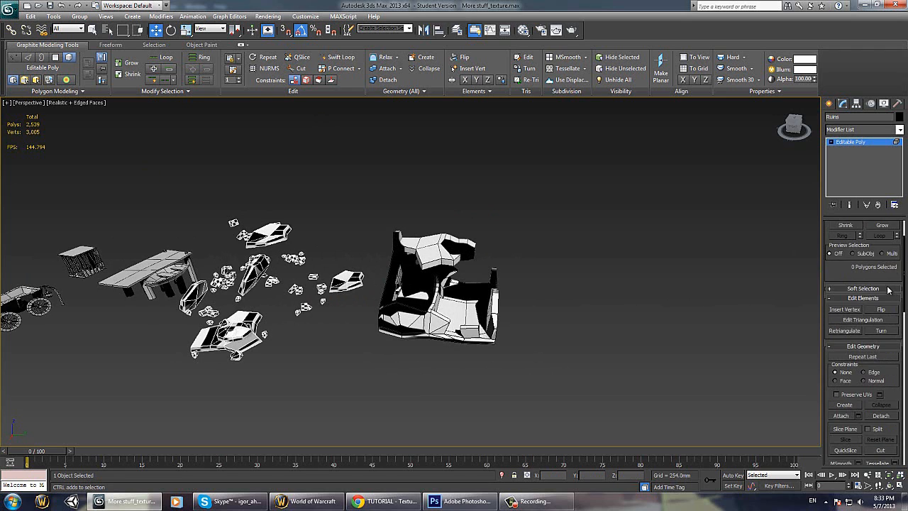
pyautogui.click(884, 238)
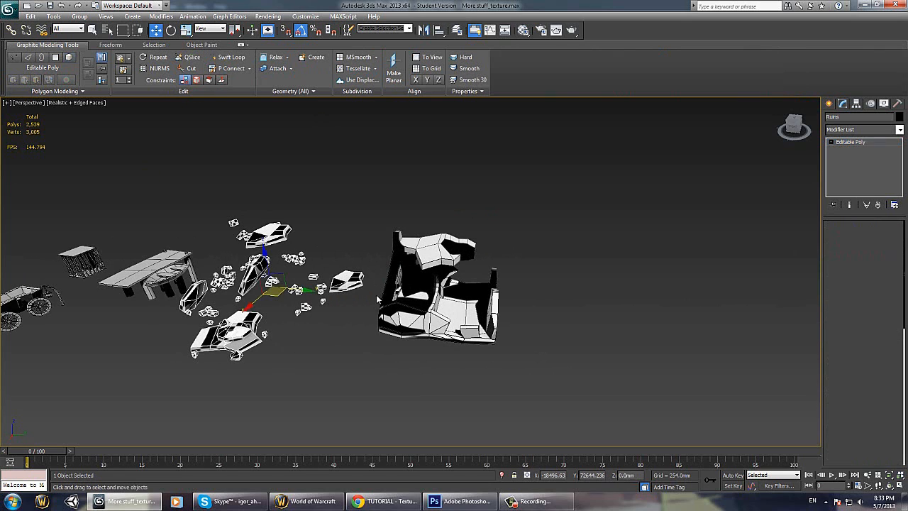
pyautogui.click(439, 291)
pyautogui.moveTo(296, 289); pyautogui.dragTo(149, 277)
pyautogui.scroll(4, 149, 278)
pyautogui.keyDown('alt'); pyautogui.moveTo(334, 305); pyautogui.dragTo(415, 318, button='middle'); pyautogui.keyUp('alt')
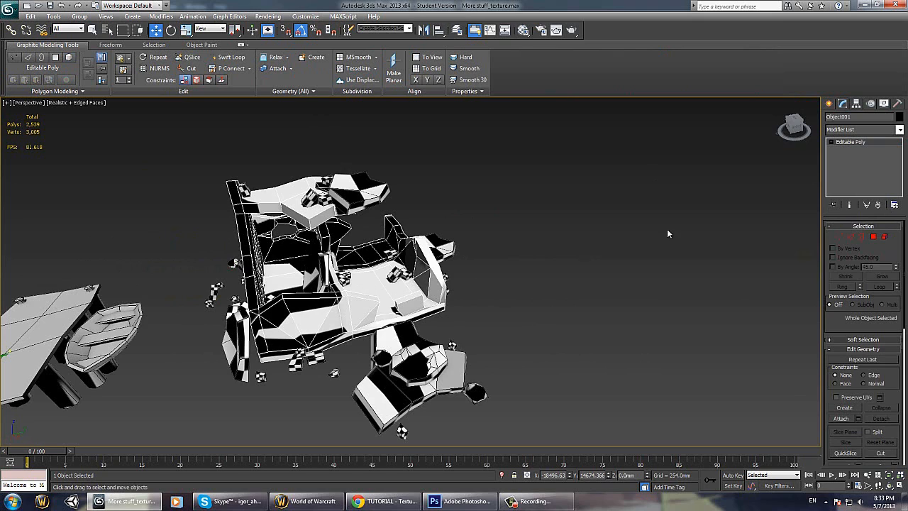
# Step: Apply the Unwrap UVW modifier to the detached wall-and-floor object
pyautogui.click(852, 130)
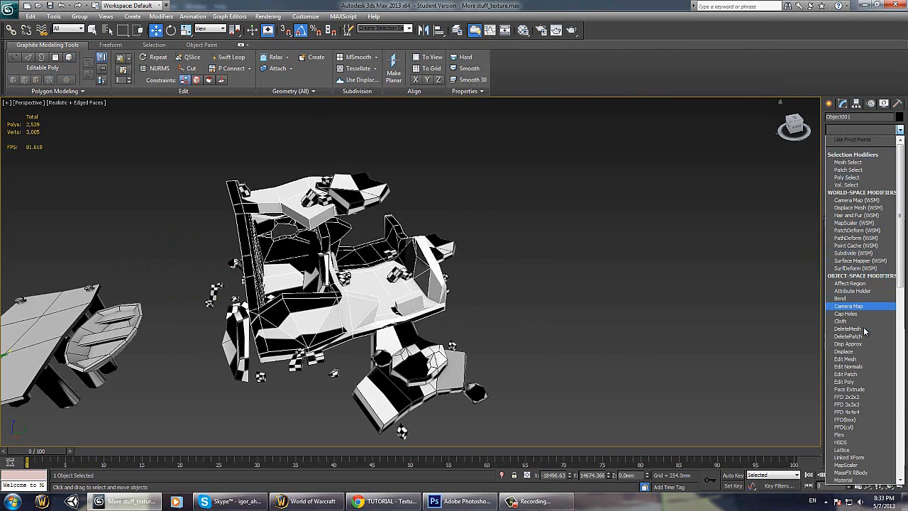
pyautogui.press('u')
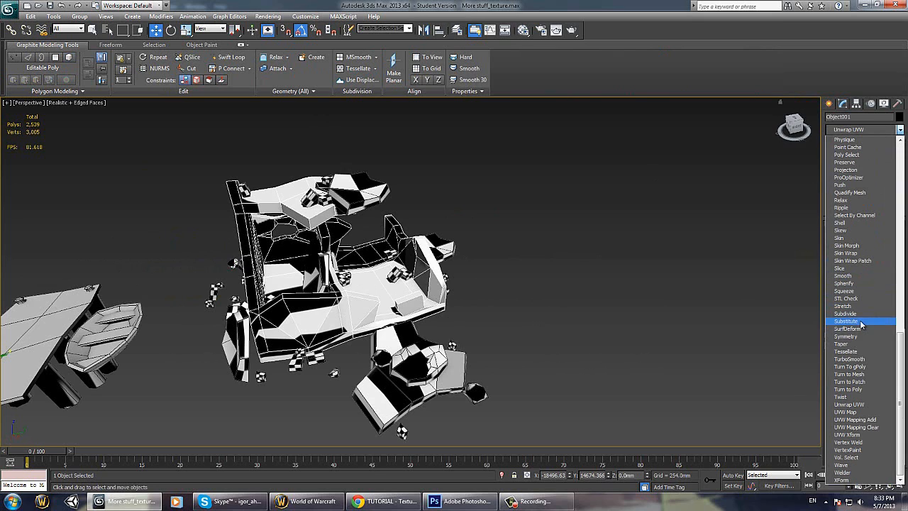
pyautogui.click(849, 405)
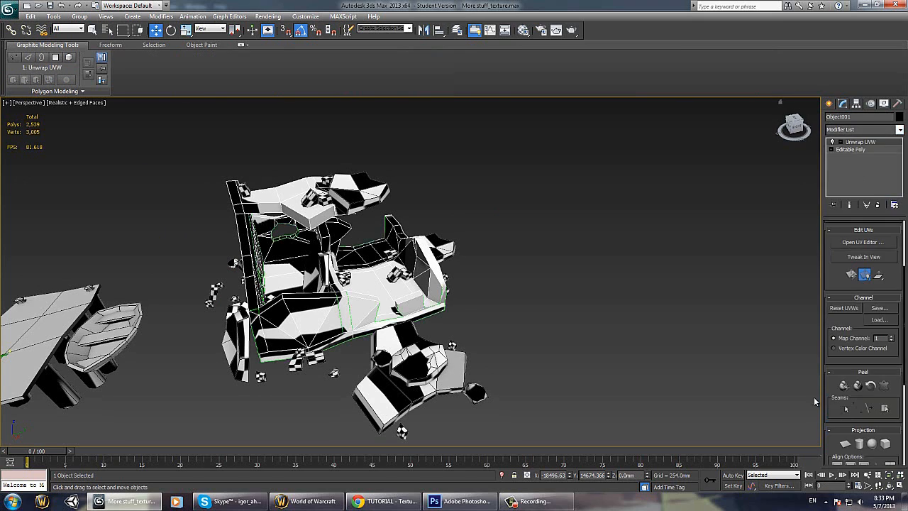
# Step: Select all faces of the wall-and-floor object within Unwrap UVW and open its UV editor
pyautogui.keyDown('alt'); pyautogui.moveTo(341, 290); pyautogui.dragTo(436, 91, button='middle'); pyautogui.keyUp('alt')
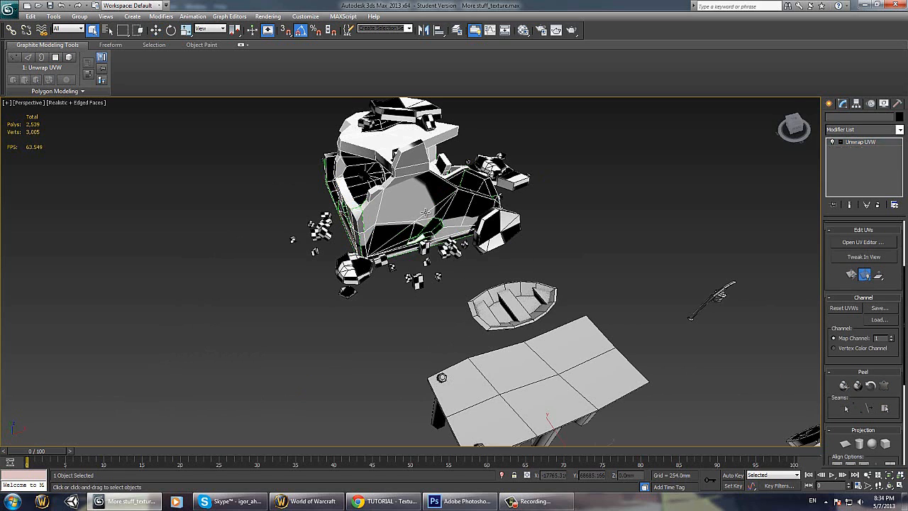
pyautogui.click(401, 224)
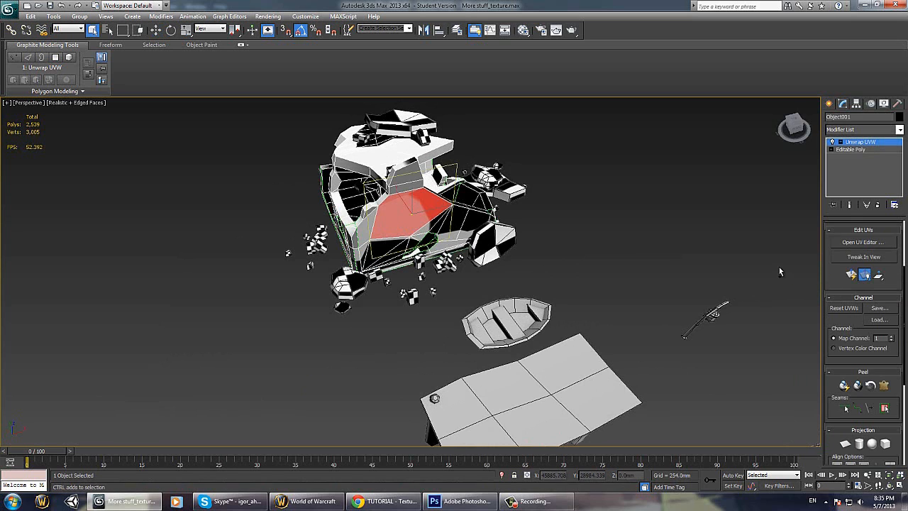
pyautogui.hotkey('ctrl', 'a')
pyautogui.keyDown('alt'); pyautogui.moveTo(406, 271); pyautogui.dragTo(416, 265, button='middle'); pyautogui.keyUp('alt')
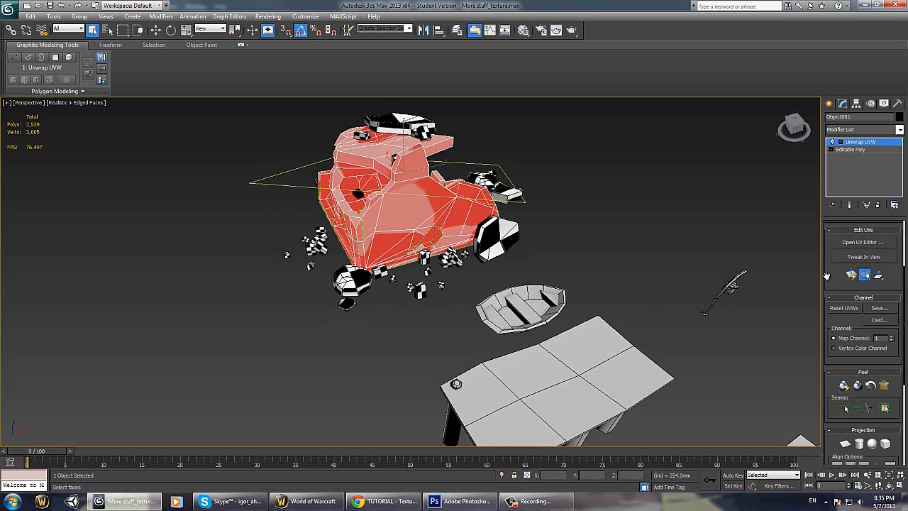
pyautogui.click(864, 242)
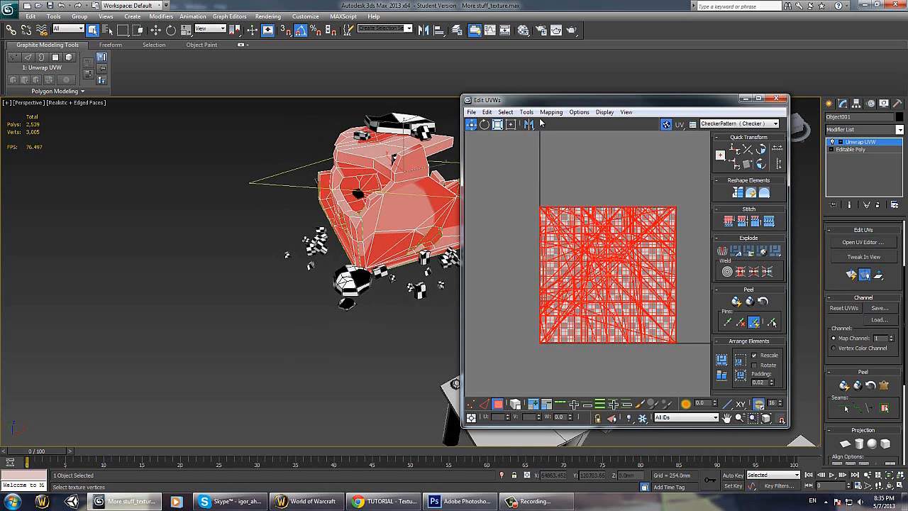
# Step: Flatten-map the selected faces with a face angle threshold of 45, spacing 0.02, and normalized, rotated clusters with filled holes
pyautogui.click(551, 111)
pyautogui.click(575, 123)
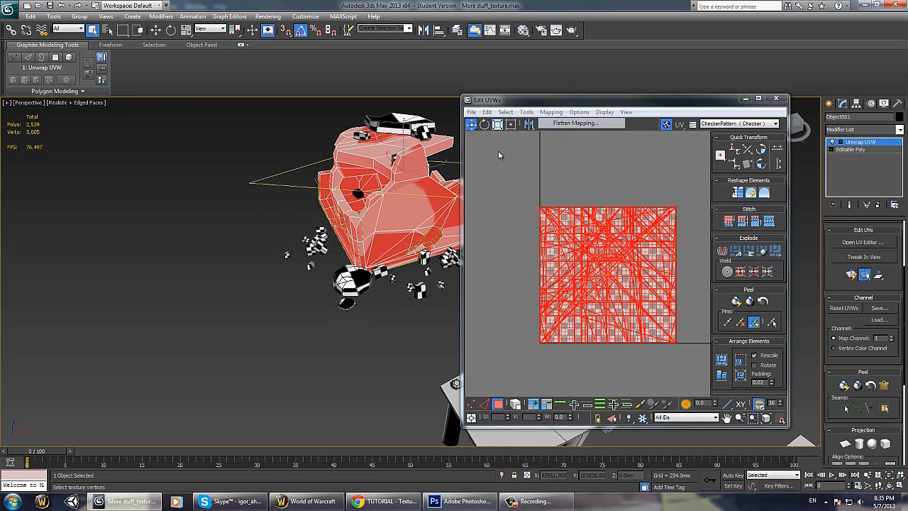
pyautogui.moveTo(91, 10); pyautogui.dragTo(222, 125)
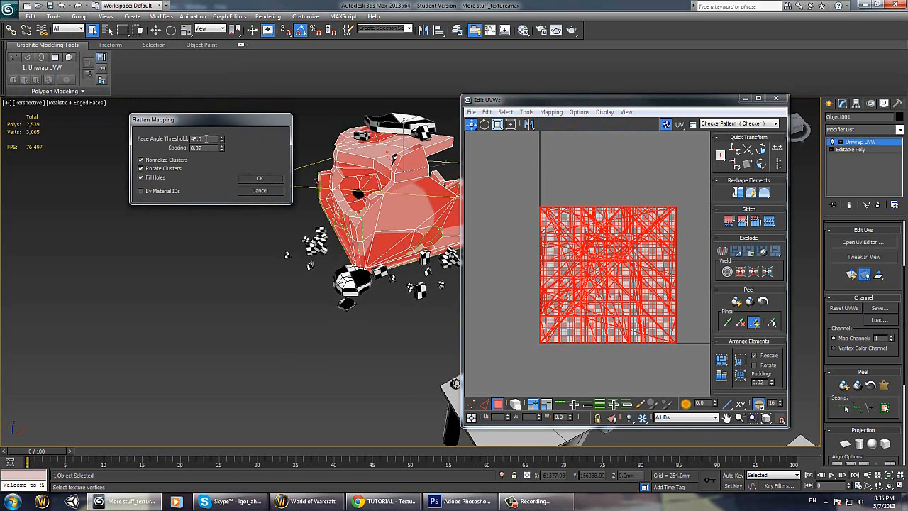
pyautogui.click(258, 179)
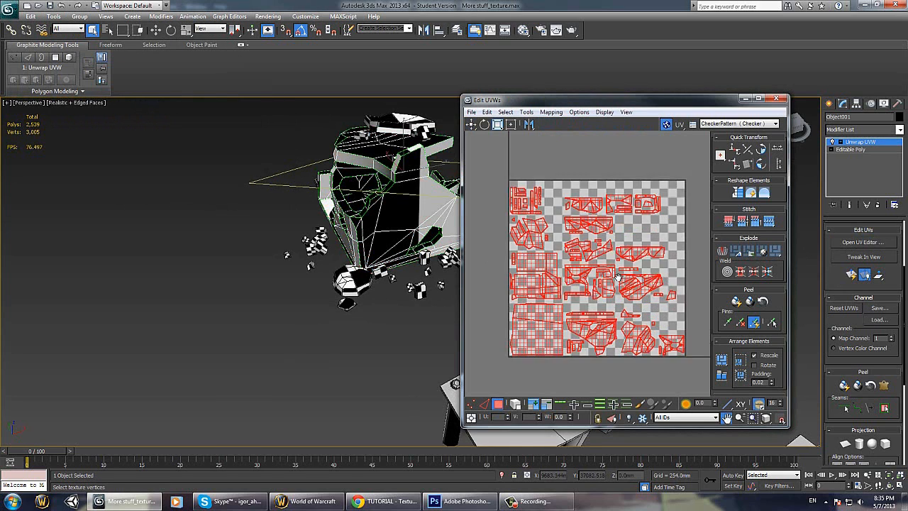
# Step: Examine the flattened UV clusters against the selected faces on the model, and deselect all faces
pyautogui.moveTo(387, 163)
pyautogui.keyDown('alt'); pyautogui.mouseDown(button='middle')
pyautogui.moveTo(366, 171)
pyautogui.moveTo(380, 170)
pyautogui.mouseUp(button='middle'); pyautogui.keyUp('alt')
pyautogui.scroll(2, 532, 246)
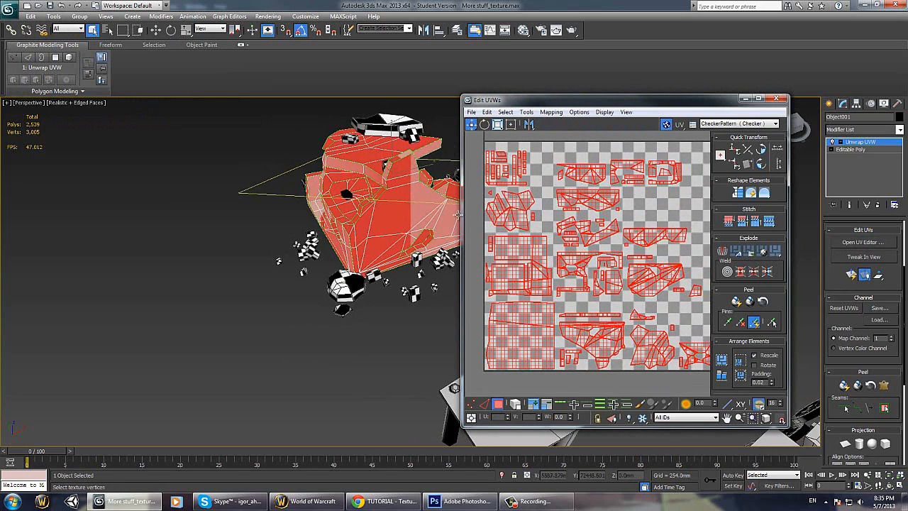
pyautogui.keyDown('alt'); pyautogui.moveTo(431, 205); pyautogui.dragTo(427, 206, button='middle'); pyautogui.keyUp('alt')
pyautogui.moveTo(579, 274); pyautogui.dragTo(557, 267, button='middle')
pyautogui.scroll(2, 657, 318)
pyautogui.moveTo(647, 287); pyautogui.dragTo(738, 298, button='middle')
pyautogui.scroll(-2, 588, 296)
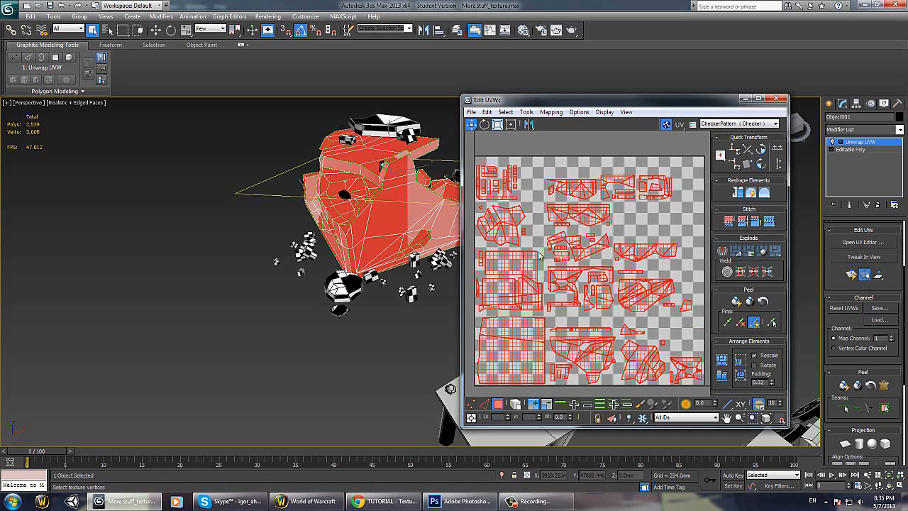
pyautogui.click(371, 239)
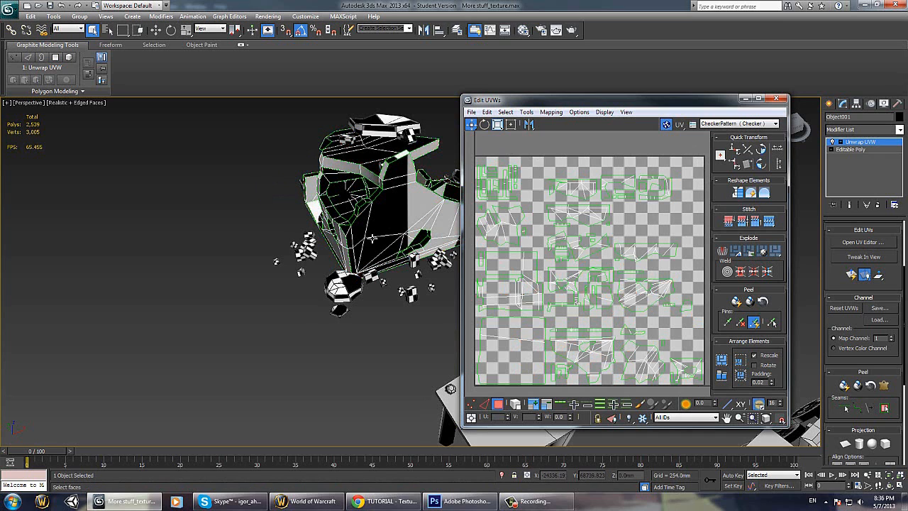
# Step: Open the Material Editor and compare the material's Checker map with the UV layout's background pattern
pyautogui.press('m')
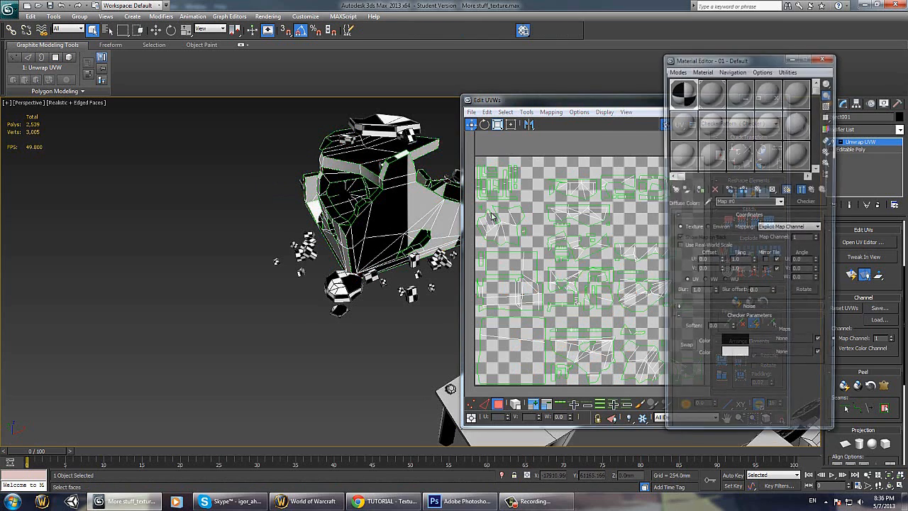
pyautogui.click(682, 88)
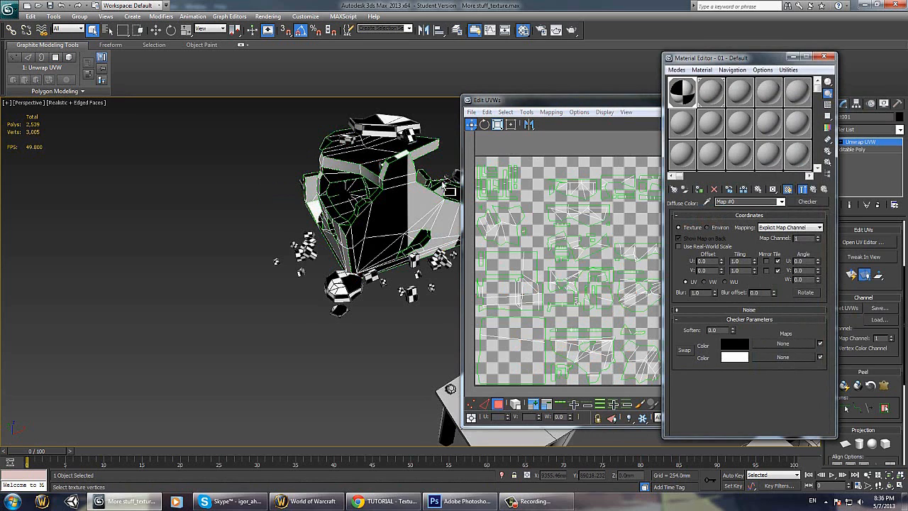
pyautogui.click(595, 101)
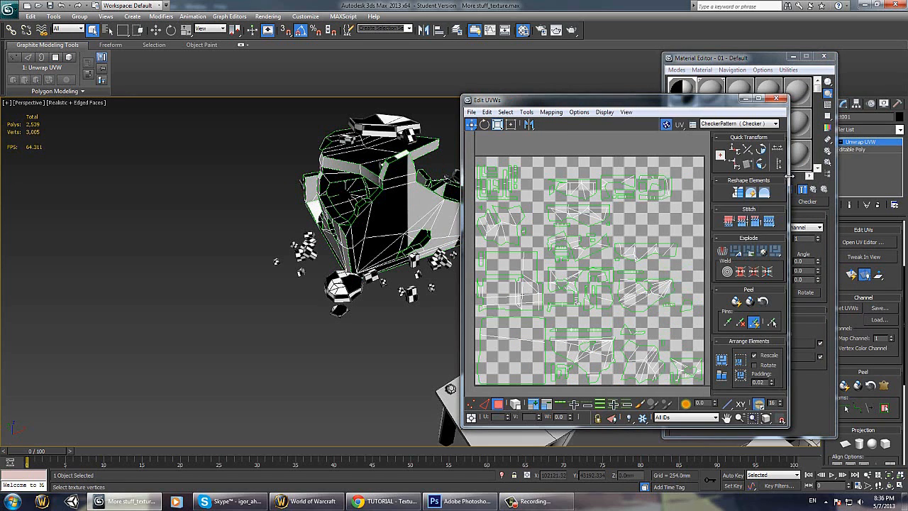
pyautogui.click(795, 196)
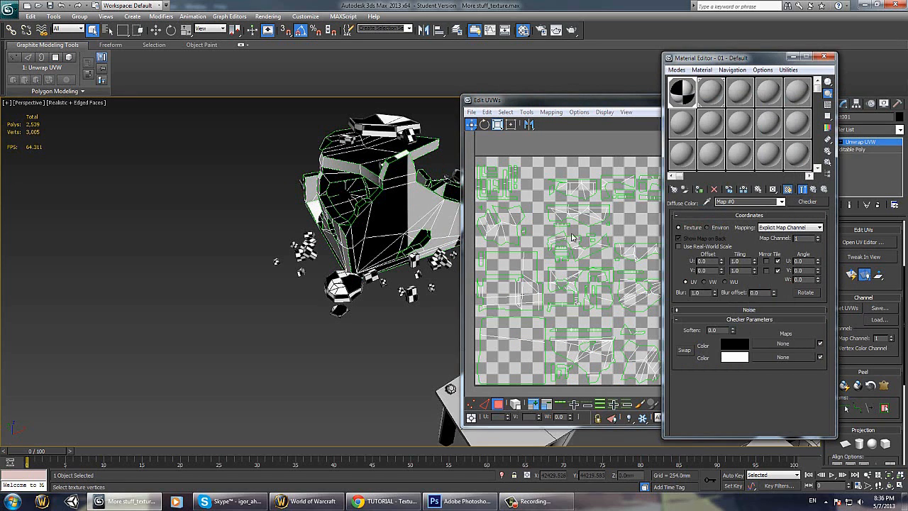
pyautogui.click(575, 237)
# Step: Hide all unselected objects so that only the detached wall-and-floor object is displayed
pyautogui.keyDown('alt'); pyautogui.moveTo(348, 246); pyautogui.dragTo(321, 331, button='middle'); pyautogui.keyUp('alt')
pyautogui.keyDown('alt'); pyautogui.moveTo(399, 301); pyautogui.dragTo(423, 317, button='middle'); pyautogui.keyUp('alt')
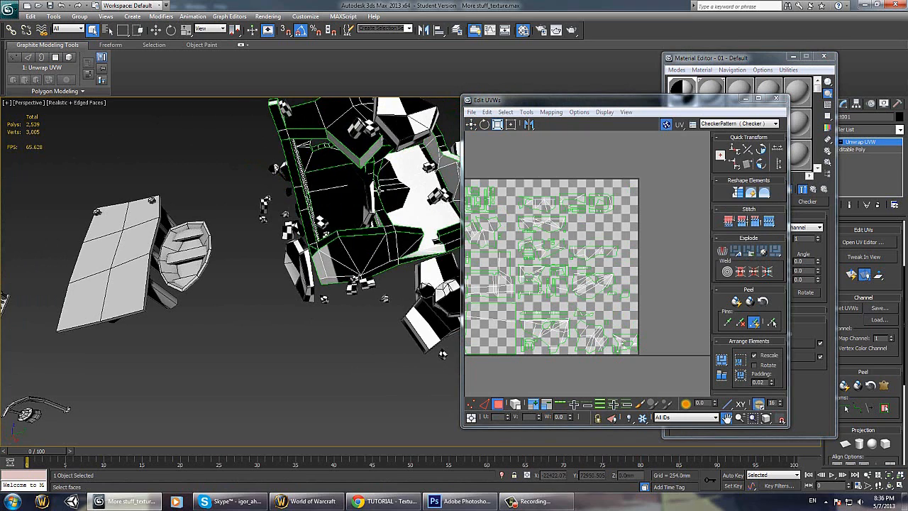
pyautogui.rightClick(369, 151)
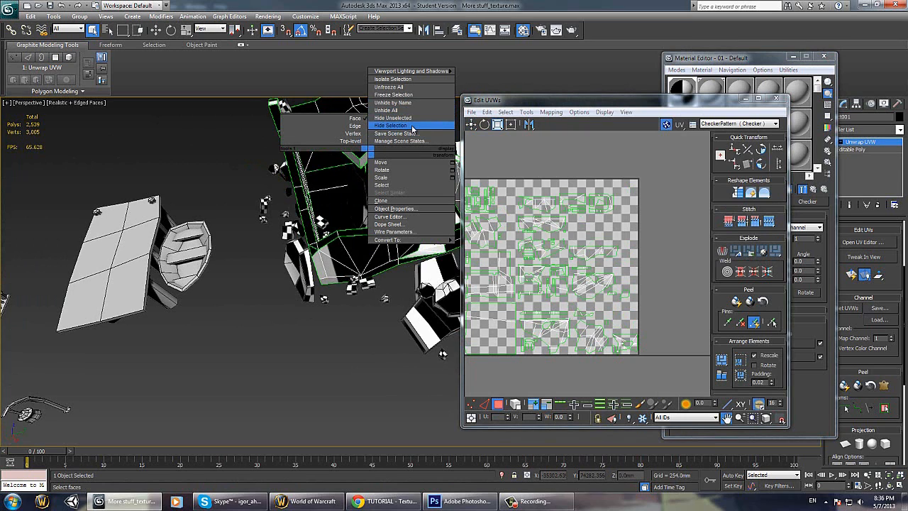
pyautogui.click(403, 118)
# Step: Examine the checker pattern and green seam edges on the isolated ruins structure from several sides
pyautogui.keyDown('alt'); pyautogui.moveTo(392, 241); pyautogui.dragTo(341, 268, button='middle'); pyautogui.keyUp('alt')
pyautogui.click(356, 244)
pyautogui.scroll(5, 362, 218)
pyautogui.moveTo(362, 217); pyautogui.dragTo(355, 215, button='middle')
pyautogui.scroll(-3, 354, 216)
pyautogui.moveTo(303, 254); pyautogui.dragTo(329, 267, button='middle')
pyautogui.scroll(-5, 269, 282)
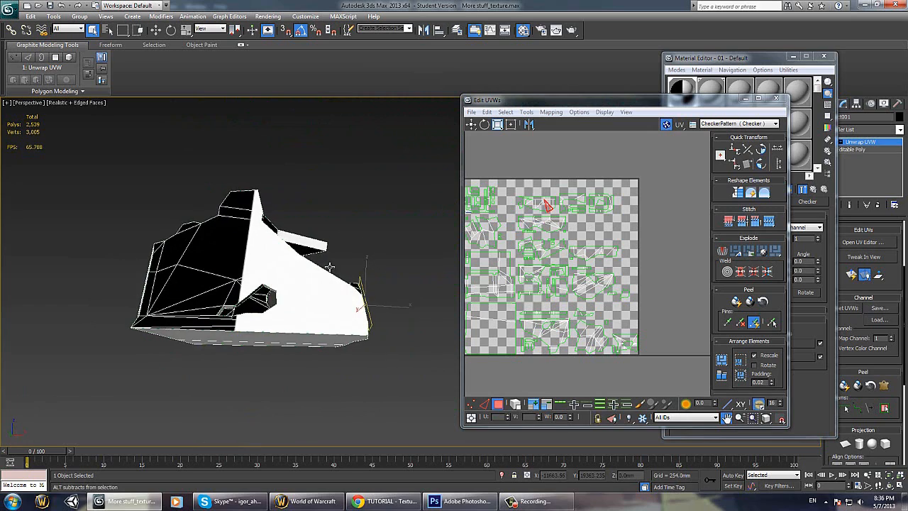
pyautogui.keyDown('alt'); pyautogui.moveTo(241, 219); pyautogui.dragTo(266, 213, button='middle'); pyautogui.keyUp('alt')
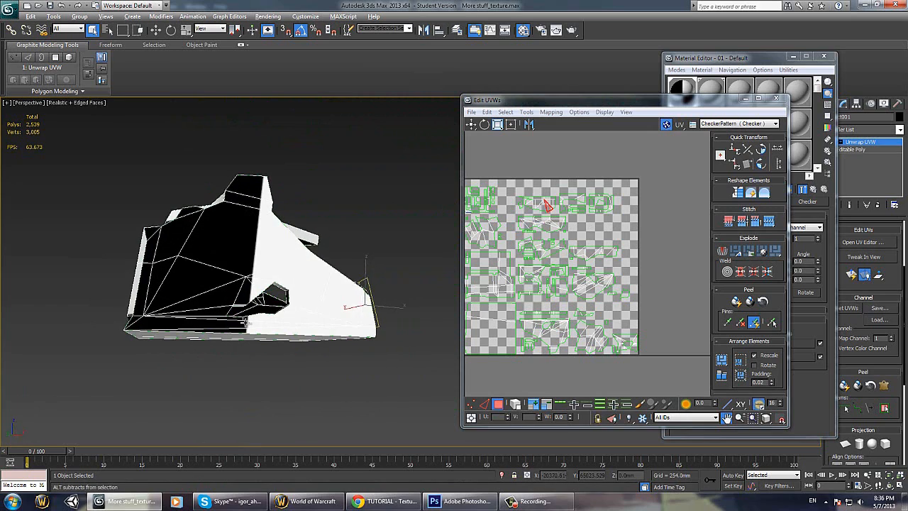
pyautogui.keyDown('alt'); pyautogui.moveTo(245, 323); pyautogui.dragTo(439, 300, button='middle'); pyautogui.keyUp('alt')
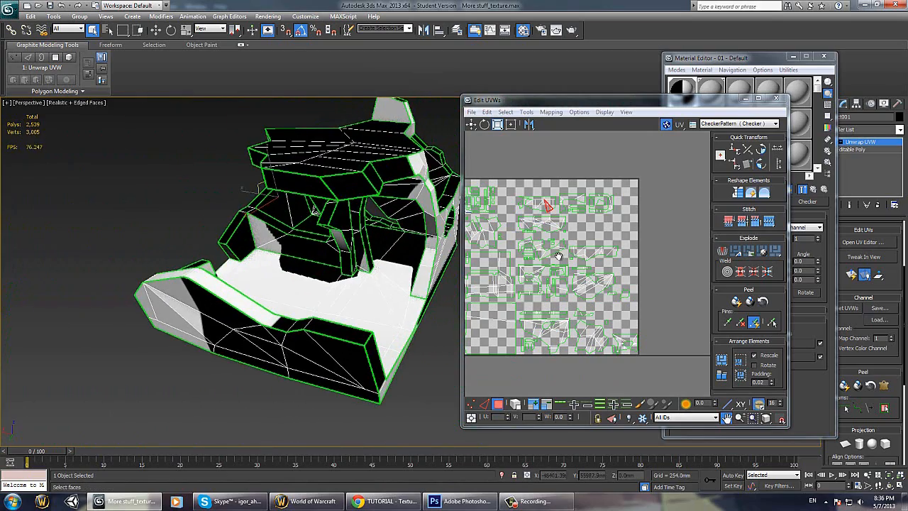
pyautogui.keyDown('alt'); pyautogui.moveTo(355, 271); pyautogui.dragTo(284, 247, button='middle'); pyautogui.keyUp('alt')
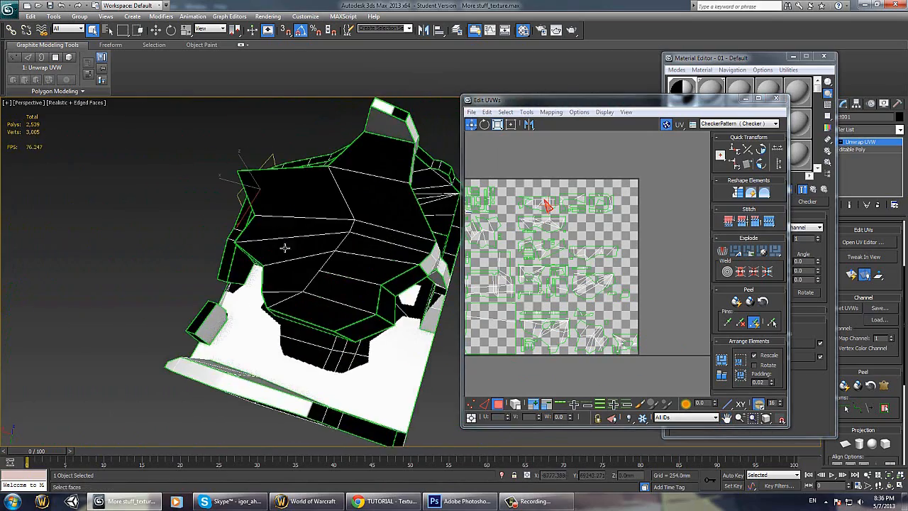
# Step: Select the whole UV cluster of the roof slab's top surface and compare its shape with the model
pyautogui.moveTo(507, 256); pyautogui.dragTo(557, 269, button='middle')
pyautogui.scroll(2, 557, 269)
pyautogui.click(314, 201)
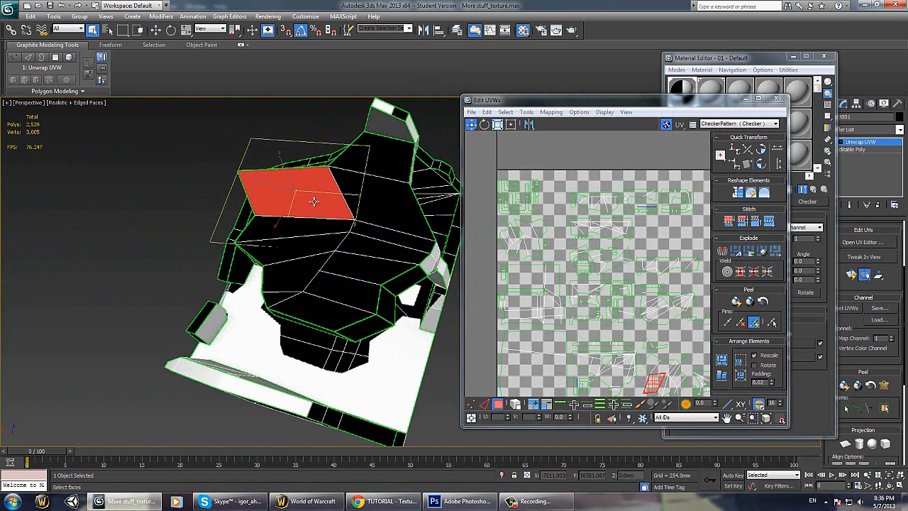
pyautogui.doubleClick(656, 381)
pyautogui.moveTo(671, 322); pyautogui.dragTo(641, 301, button='middle')
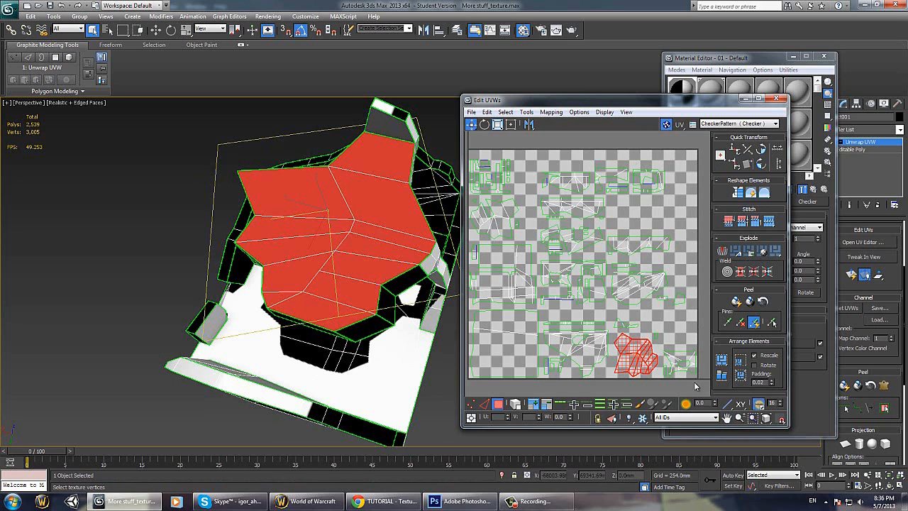
pyautogui.scroll(5, 655, 284)
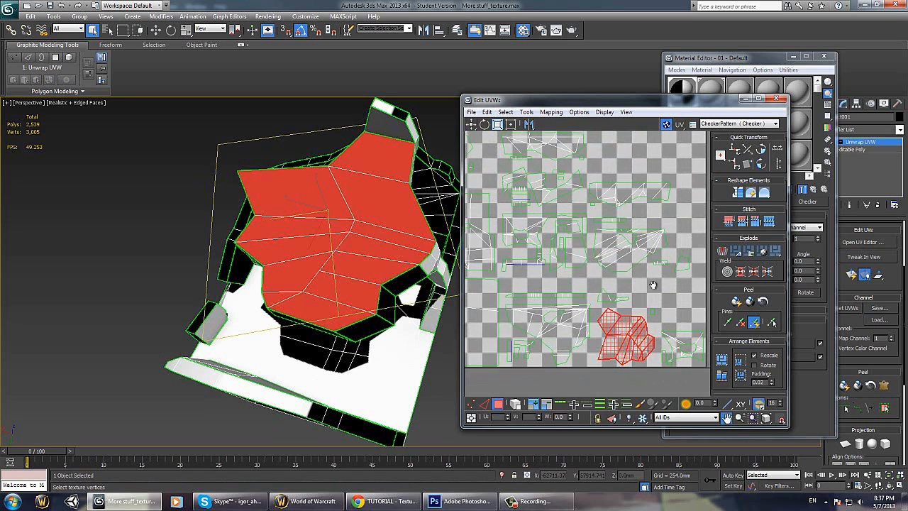
pyautogui.scroll(-2, 616, 257)
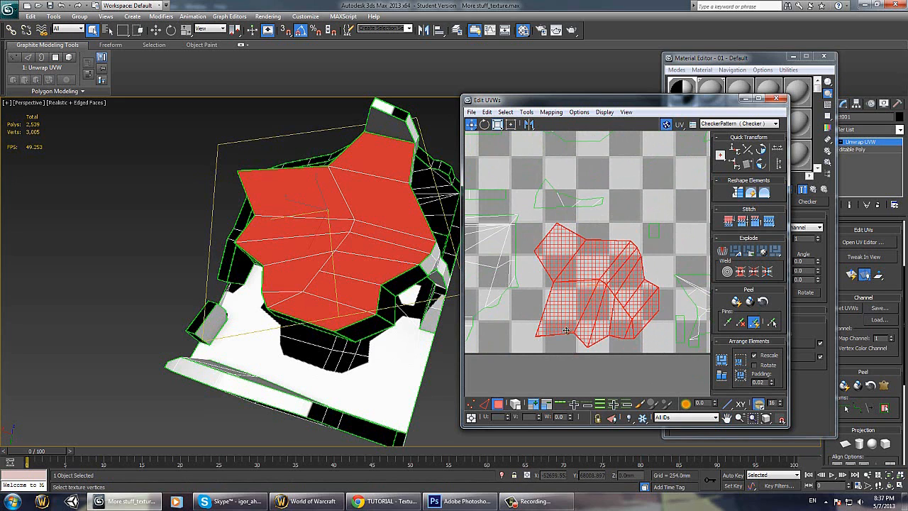
pyautogui.moveTo(571, 295); pyautogui.dragTo(576, 298, button='middle')
pyautogui.moveTo(637, 305); pyautogui.dragTo(644, 313, button='middle')
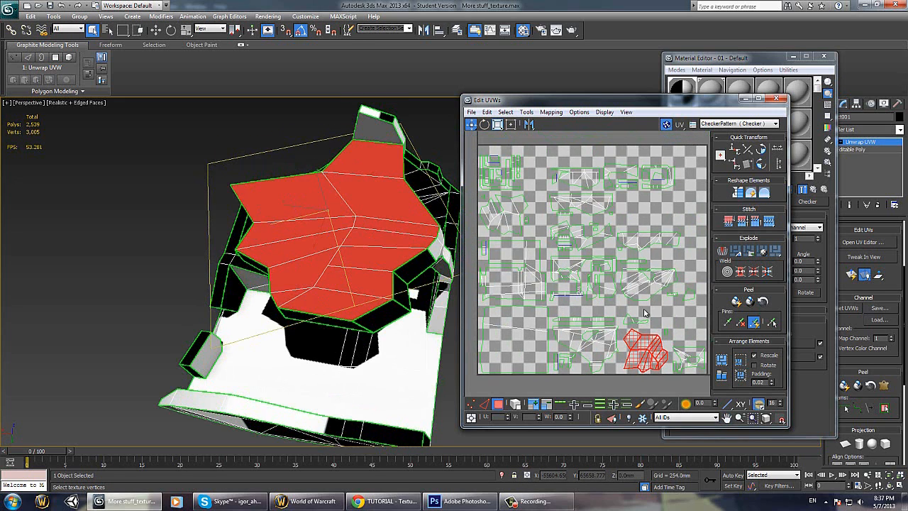
# Step: Clear the face selection, start a UVW template render and set its width and height to 2048
pyautogui.click(482, 204)
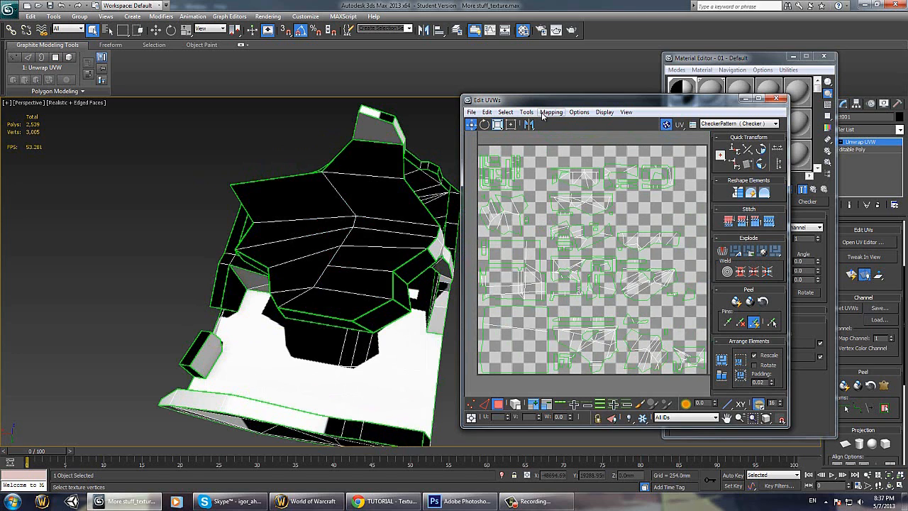
pyautogui.click(548, 112)
pyautogui.moveTo(536, 116)
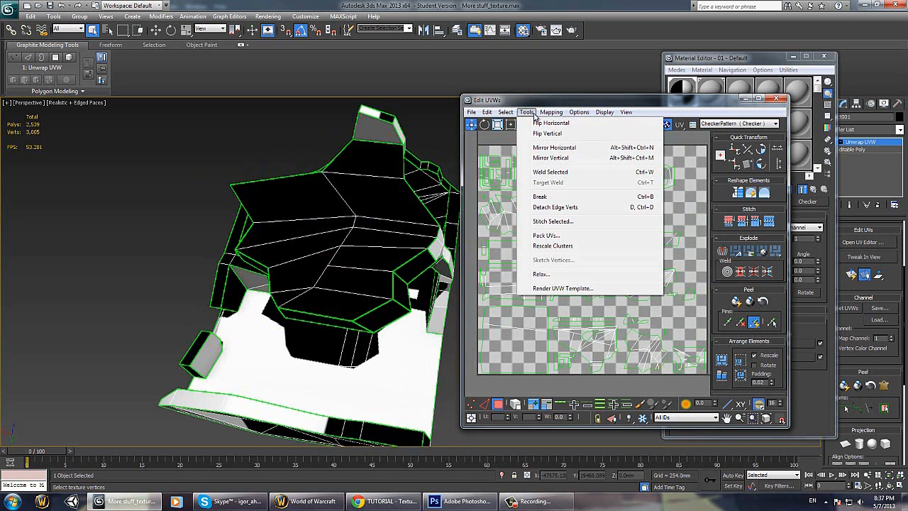
pyautogui.click(568, 289)
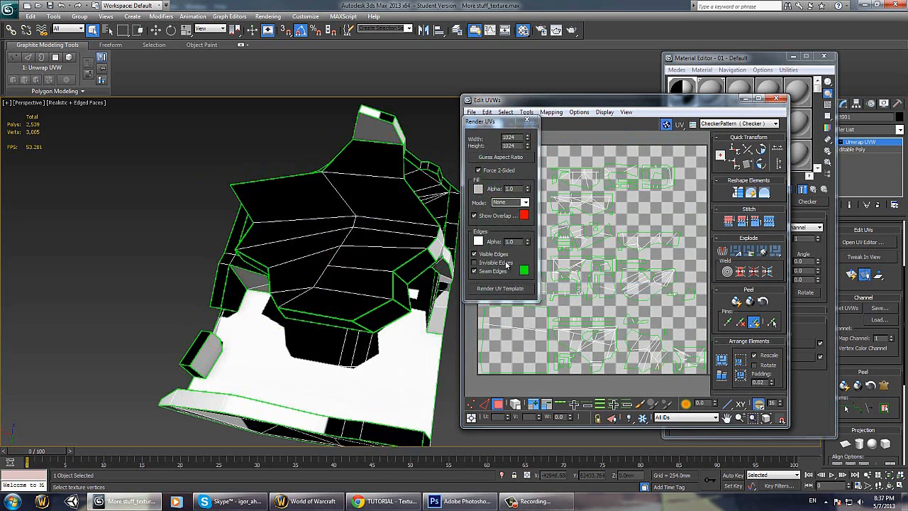
pyautogui.moveTo(500, 125); pyautogui.dragTo(245, 178)
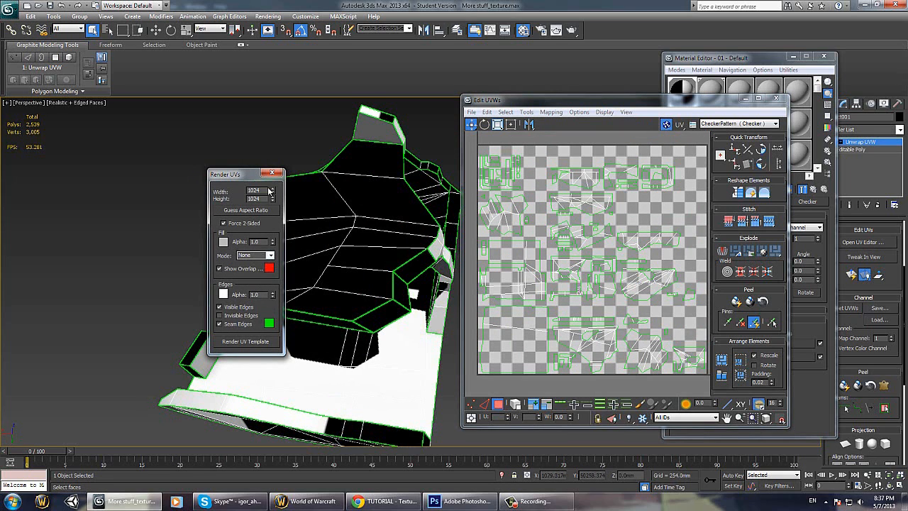
pyautogui.moveTo(262, 189); pyautogui.dragTo(249, 190)
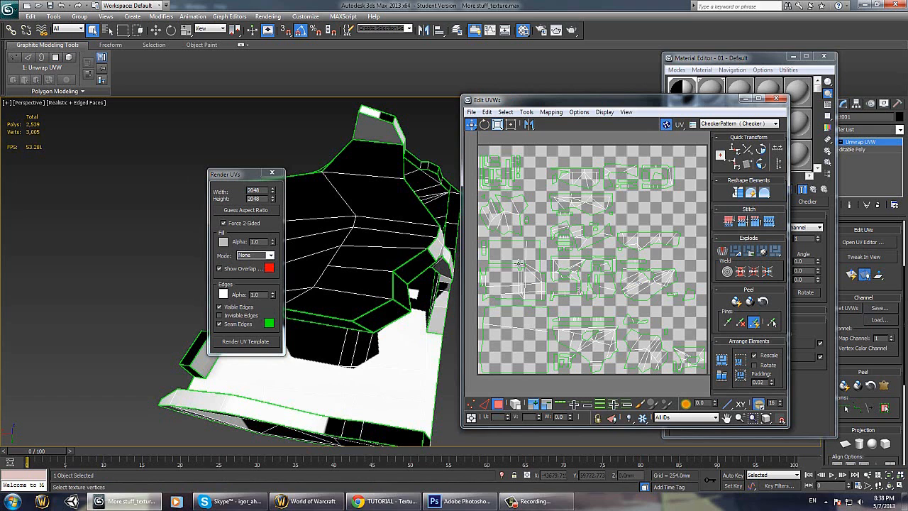
# Step: Change the template's fill colour to a bright green
pyautogui.click(223, 243)
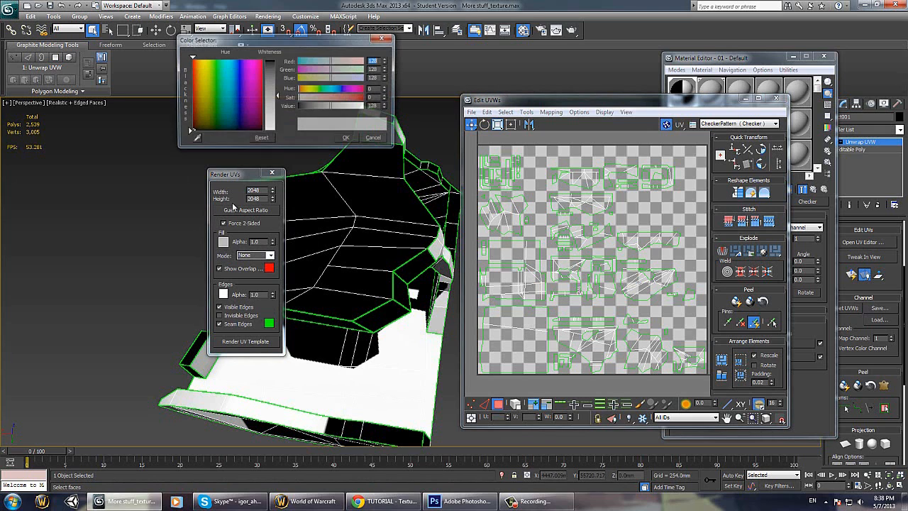
pyautogui.click(268, 88)
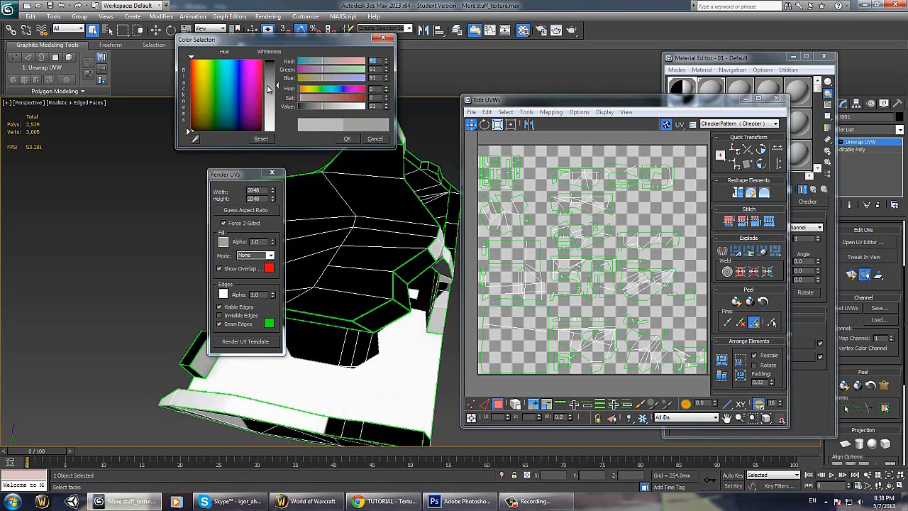
pyautogui.click(217, 63)
pyautogui.click(347, 138)
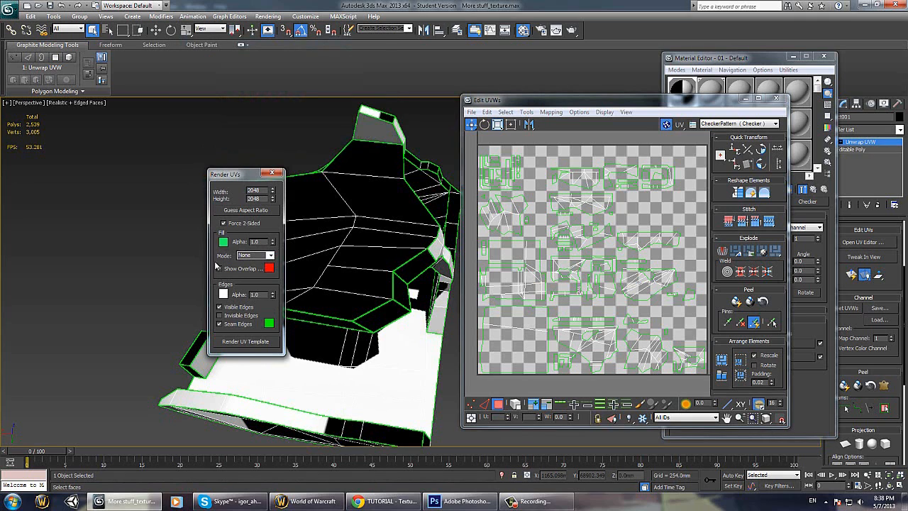
# Step: Turn off visible edges and seam edges for the UV template, keeping Show Overlap enabled
pyautogui.click(219, 269)
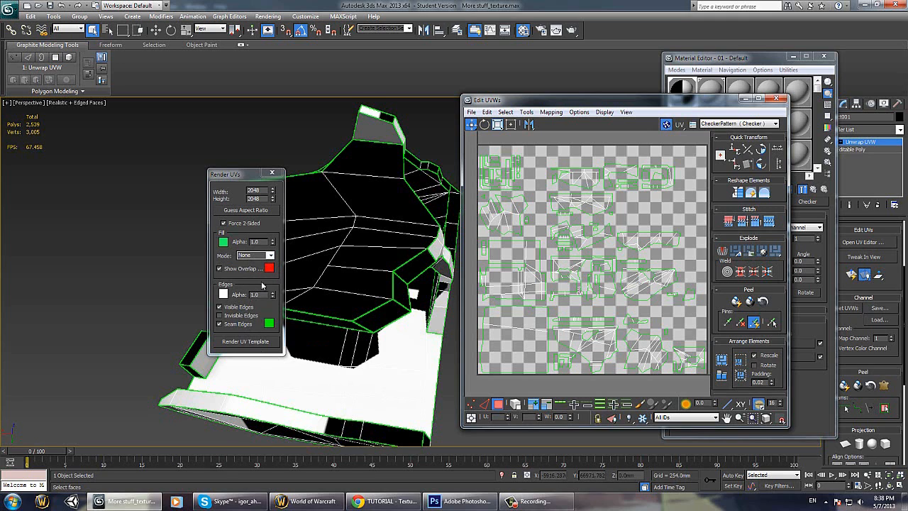
pyautogui.scroll(3, 584, 265)
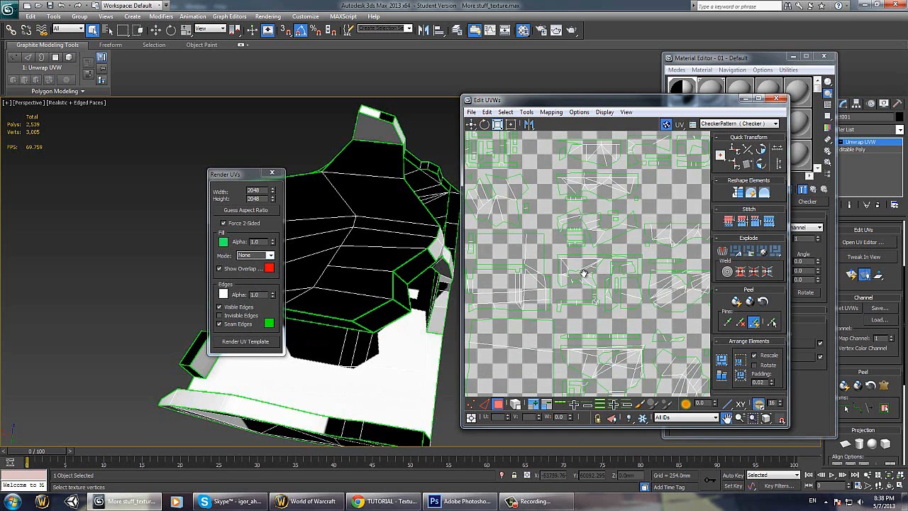
pyautogui.moveTo(584, 265); pyautogui.dragTo(573, 334, button='middle')
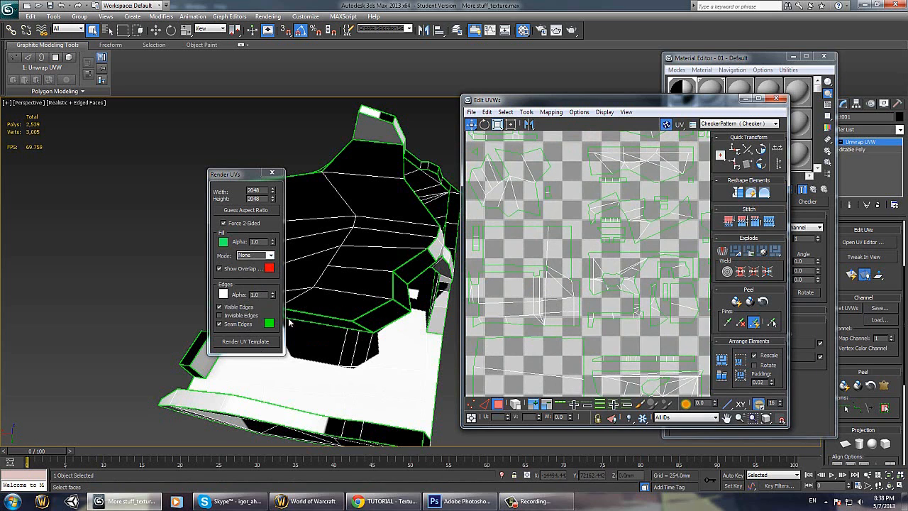
pyautogui.click(220, 307)
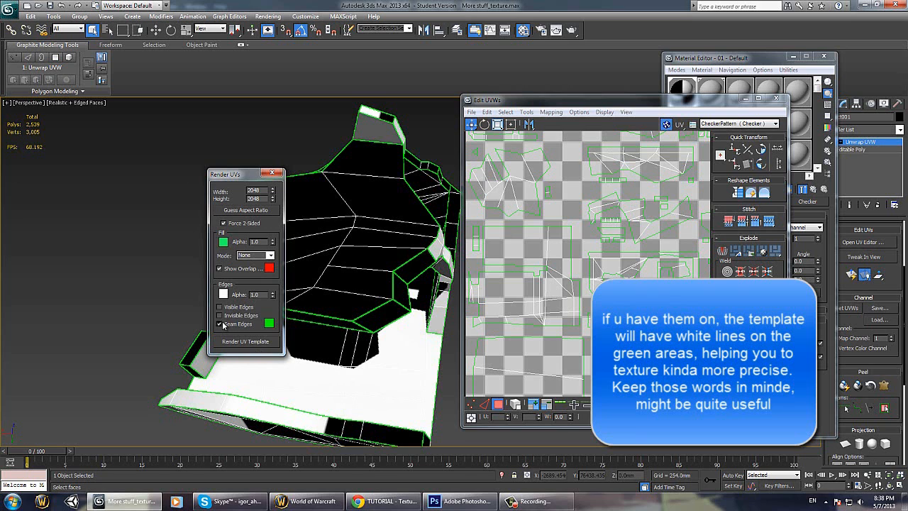
pyautogui.click(220, 324)
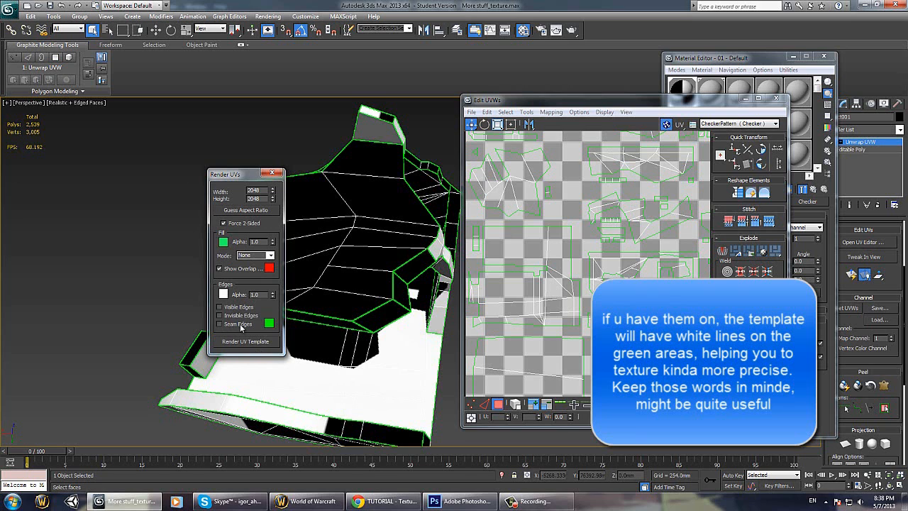
# Step: Set the fill mode to Solid and render the UV template
pyautogui.click(270, 255)
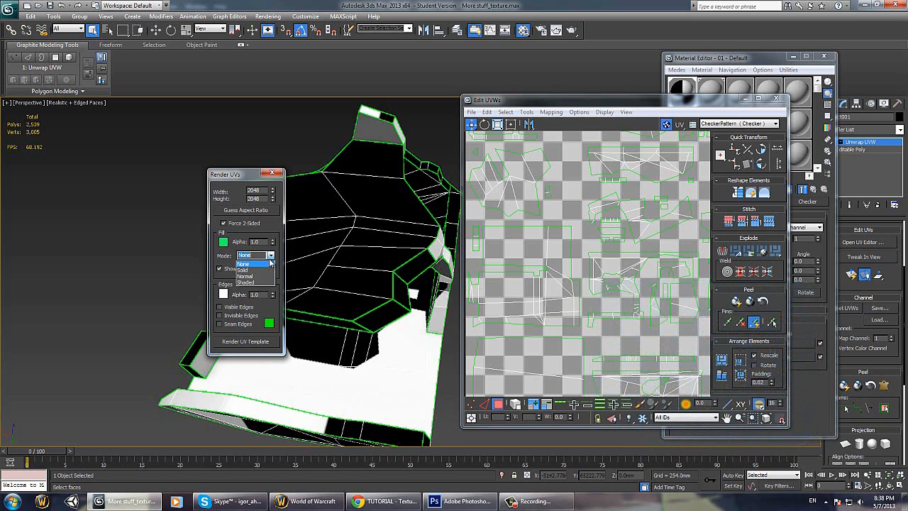
pyautogui.click(249, 271)
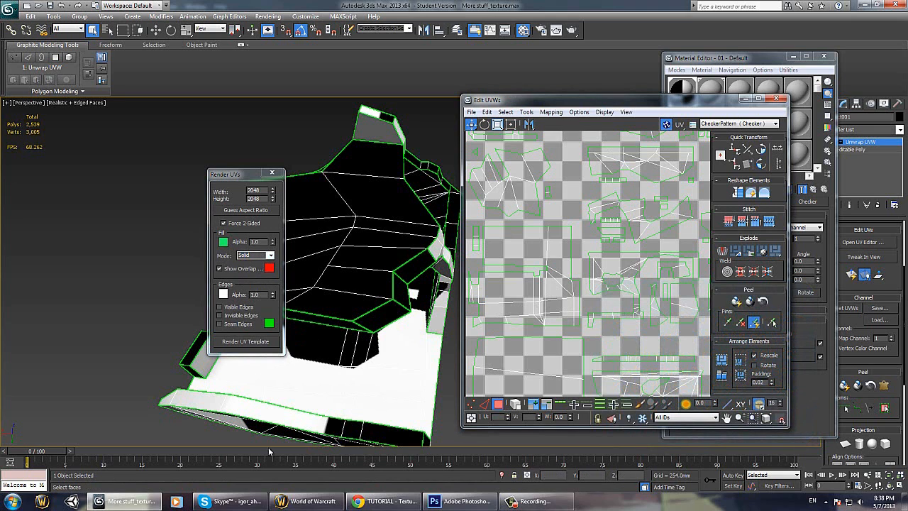
pyautogui.click(267, 344)
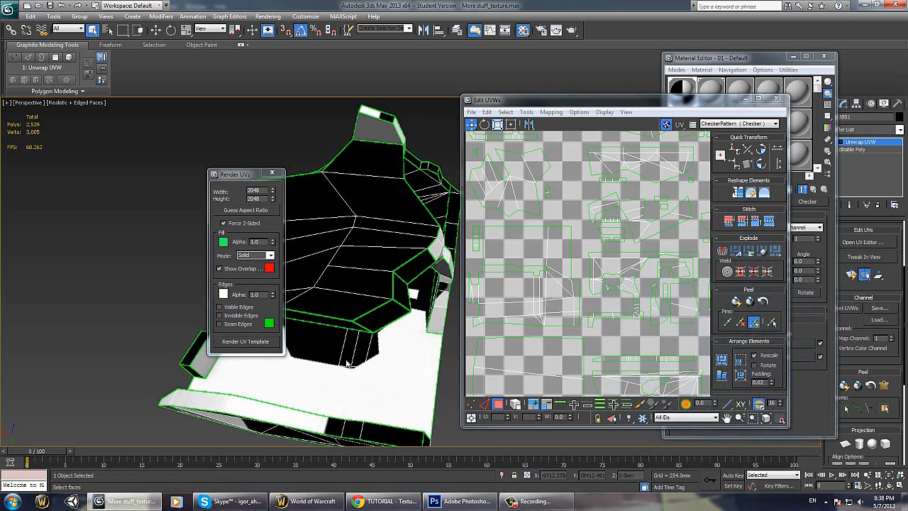
# Step: Start saving the rendered UV map to the Desktop under the name Ruins_texture
pyautogui.moveTo(736, 10); pyautogui.dragTo(14, 5)
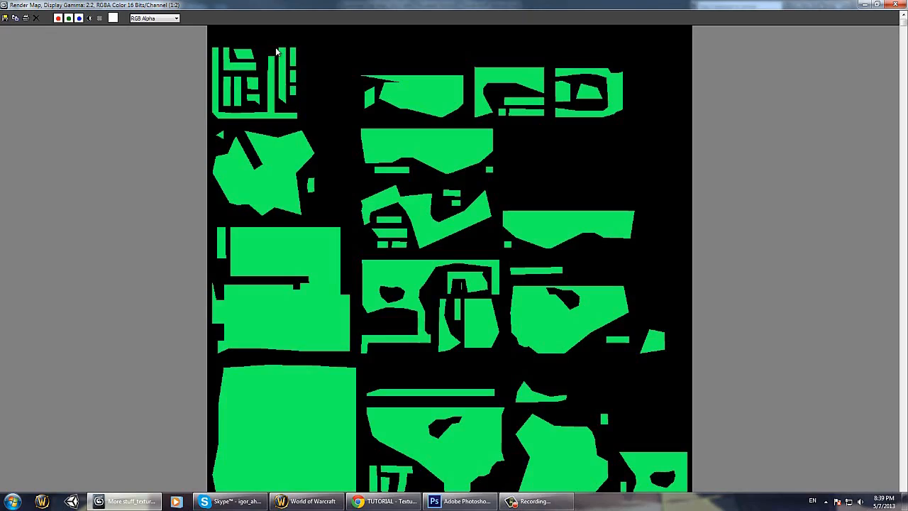
pyautogui.click(5, 20)
pyautogui.click(157, 38)
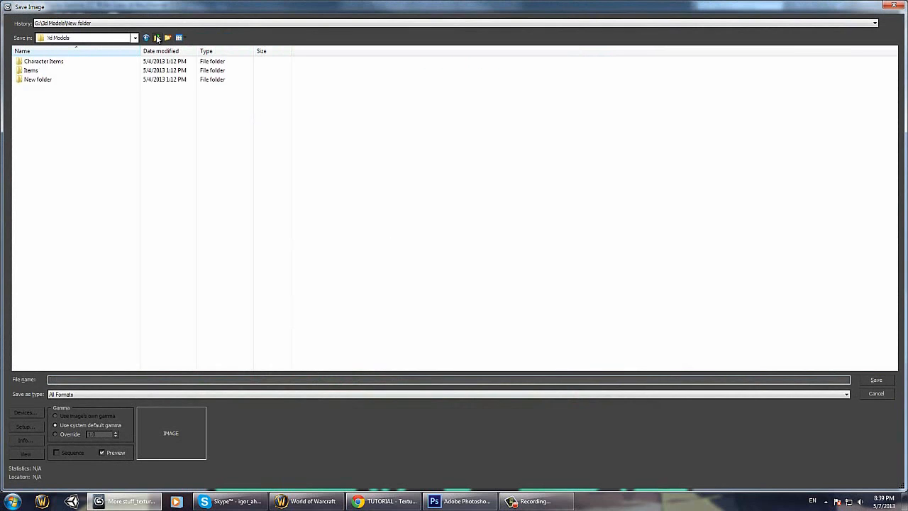
pyautogui.click(157, 38)
pyautogui.click(158, 38)
pyautogui.click(157, 38)
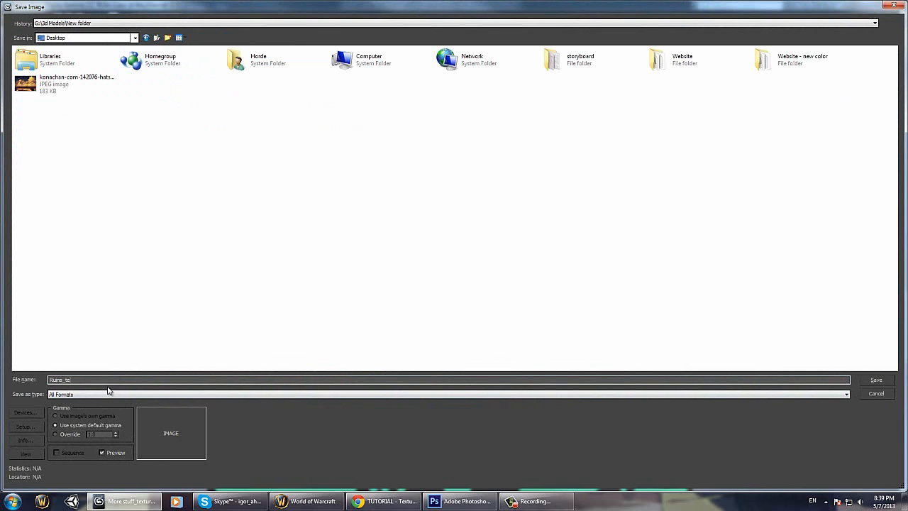
# Step: Choose JPEG as the file format and save the image at quality 100
pyautogui.click(216, 395)
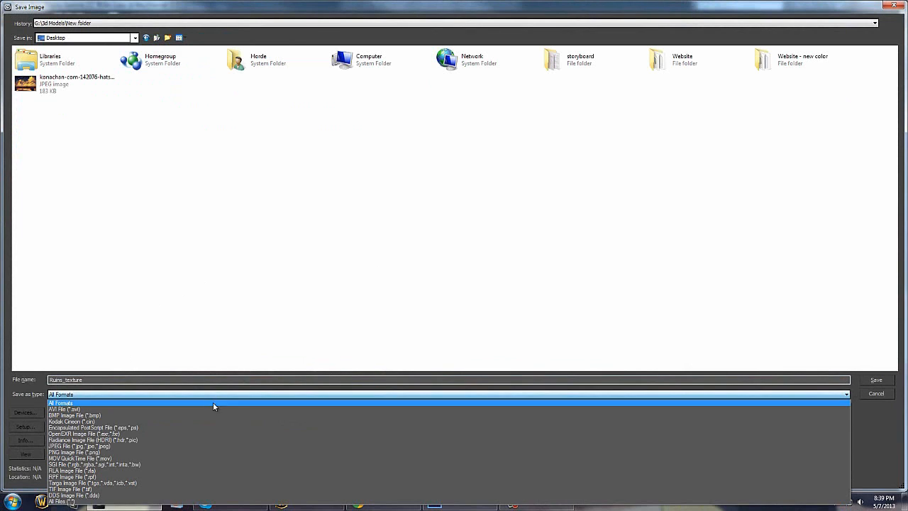
pyautogui.click(172, 458)
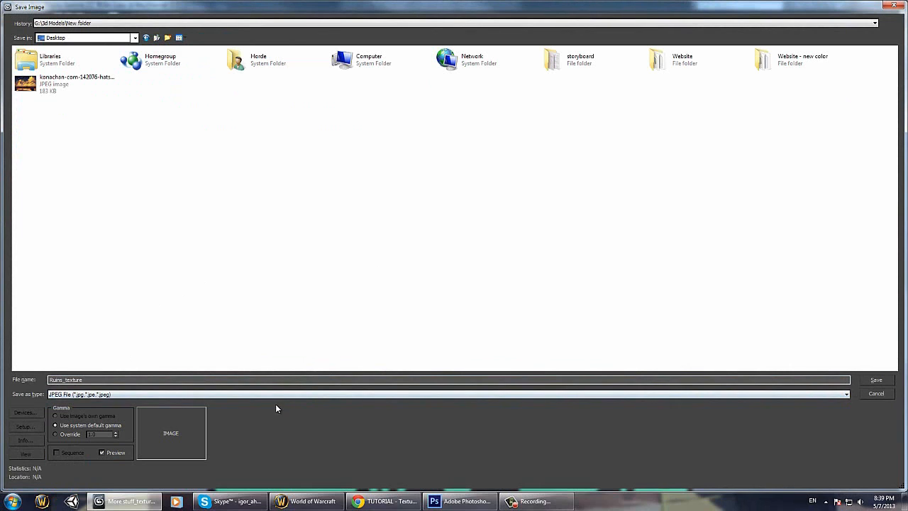
pyautogui.click(878, 379)
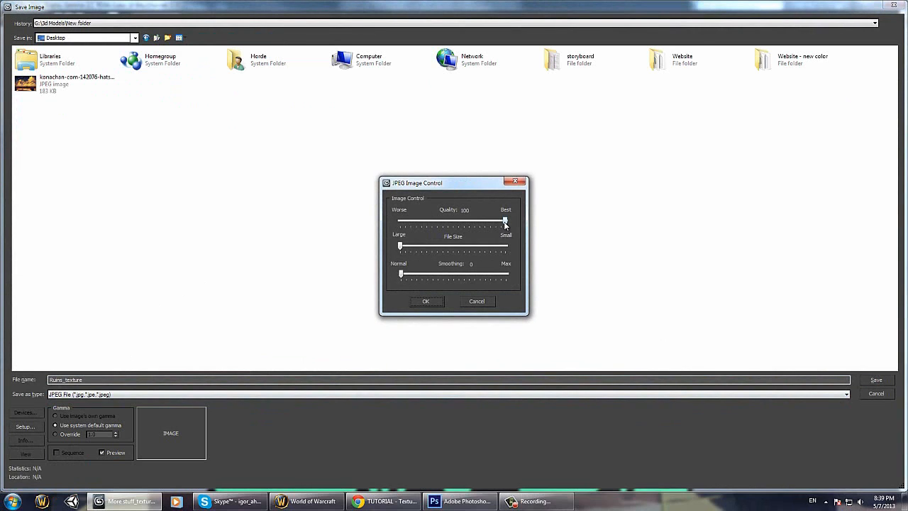
pyautogui.moveTo(489, 221); pyautogui.dragTo(486, 221)
pyautogui.click(417, 302)
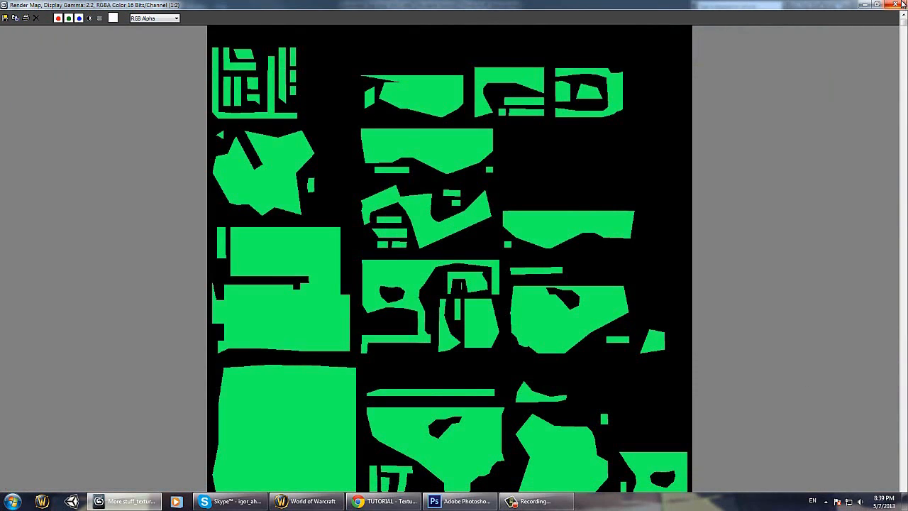
# Step: Close the rendered map and open Ruins_texture from the desktop in Photoshop
pyautogui.click(896, 4)
pyautogui.click(464, 502)
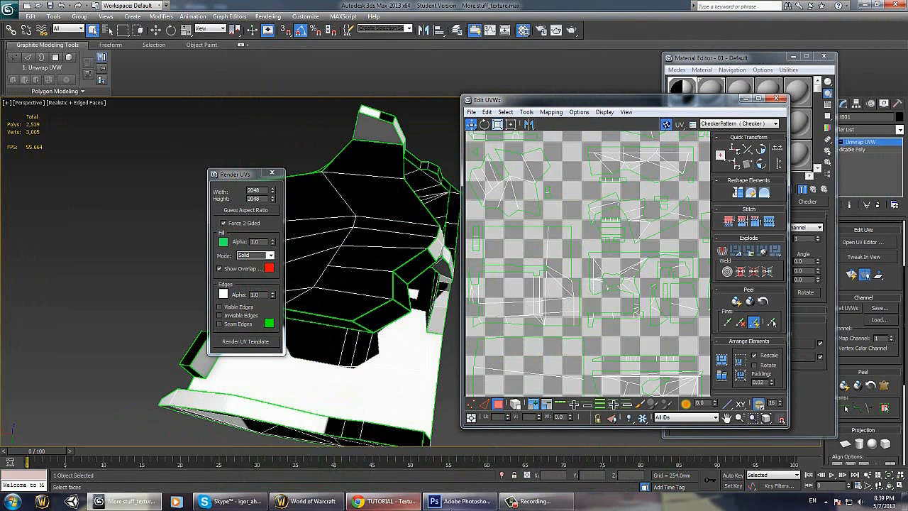
pyautogui.click(904, 503)
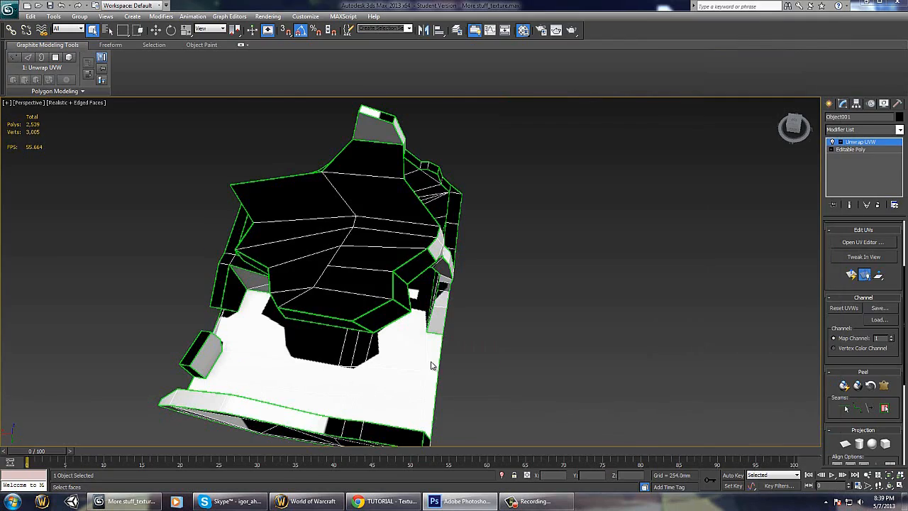
pyautogui.click(409, 220)
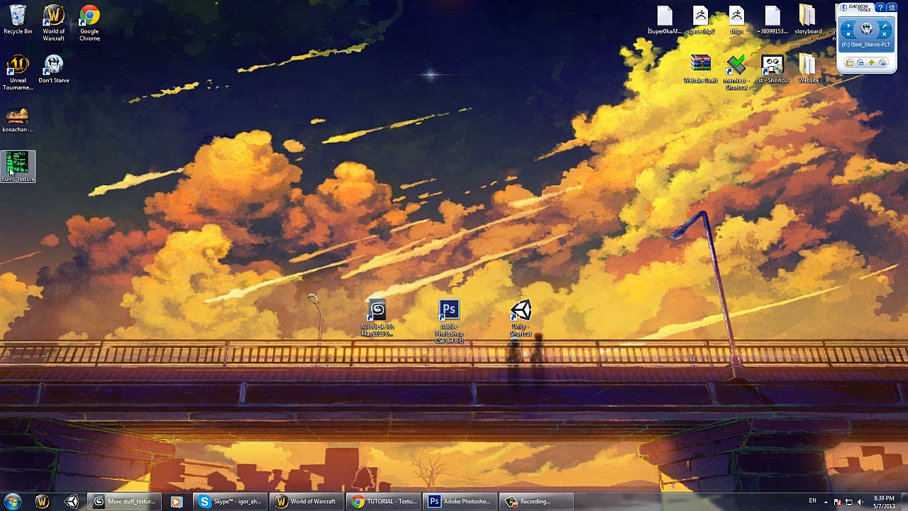
pyautogui.moveTo(10, 168); pyautogui.dragTo(792, 216)
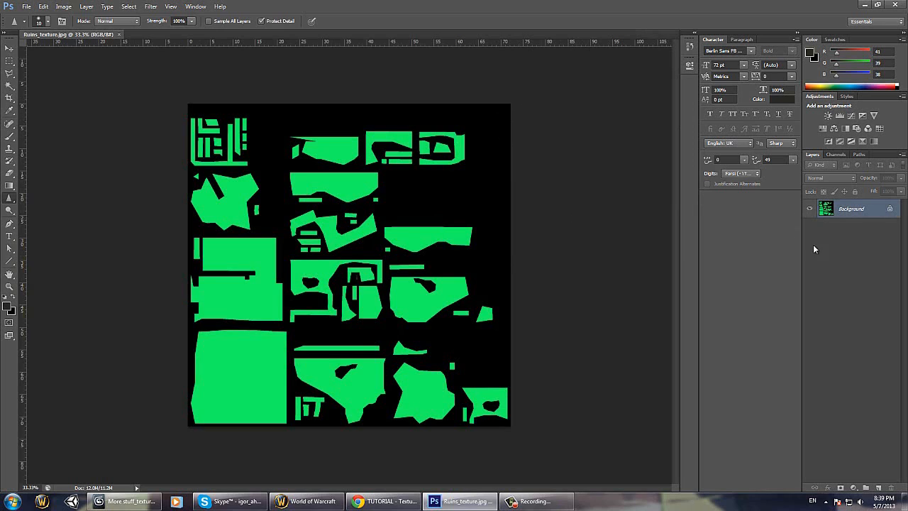
# Step: Convert the locked Background into a regular layer with the default name Layer 0
pyautogui.rightClick(853, 212)
pyautogui.press('Escape')
pyautogui.rightClick(860, 212)
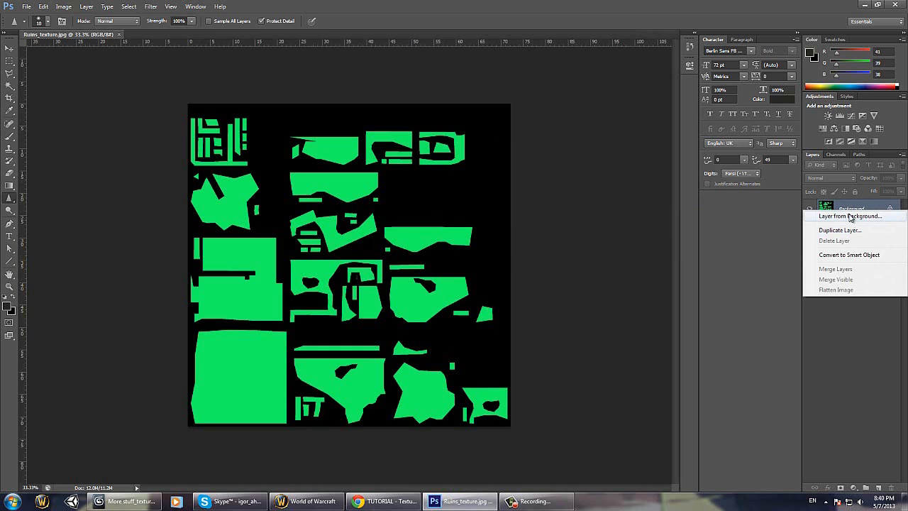
pyautogui.click(851, 217)
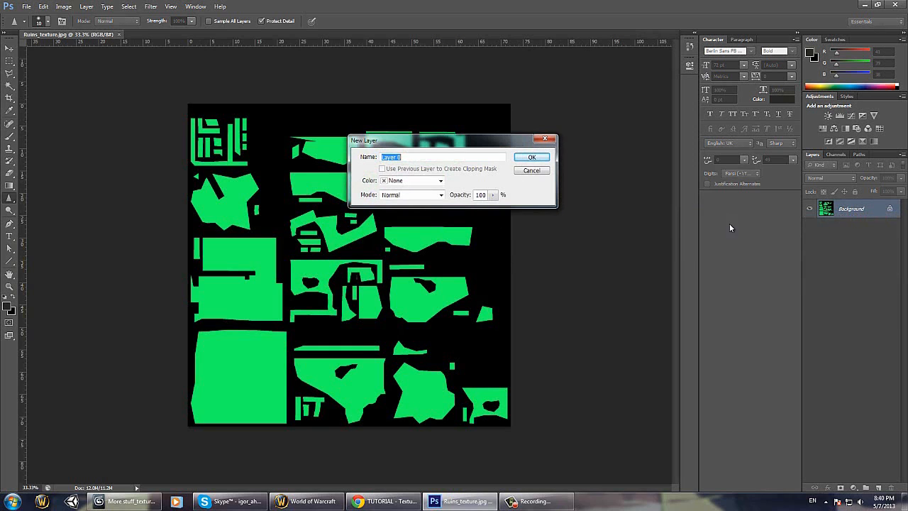
pyautogui.click(532, 155)
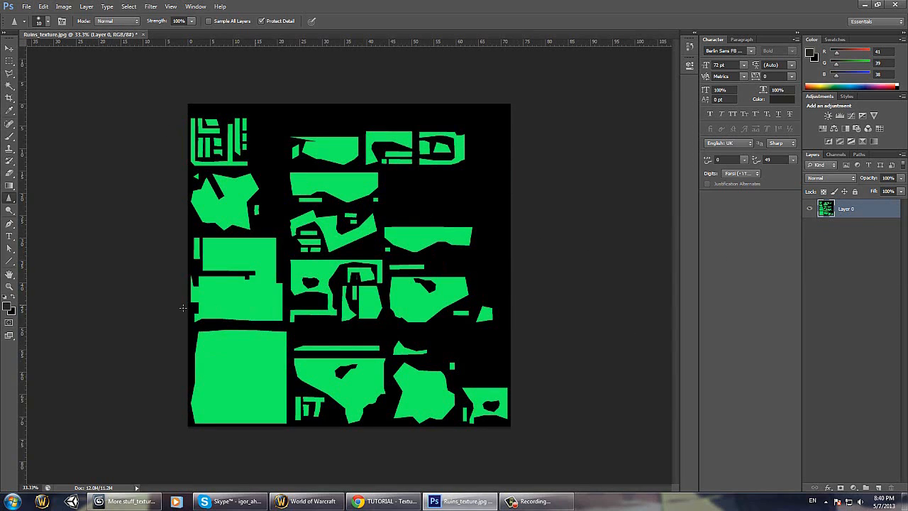
# Step: Try selecting several green UV islands one by one with the Magic Wand and deleting them, then undo the deletion and clear the selection
pyautogui.press('w')
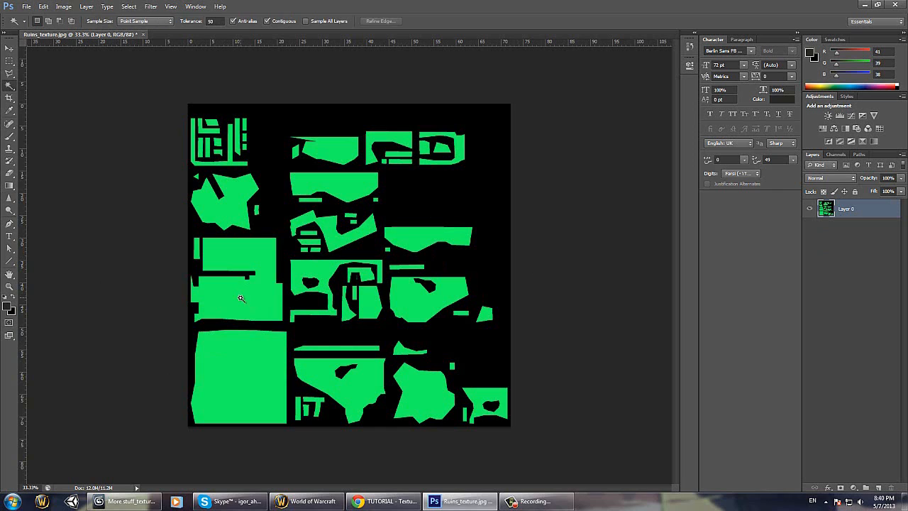
pyautogui.click(241, 302)
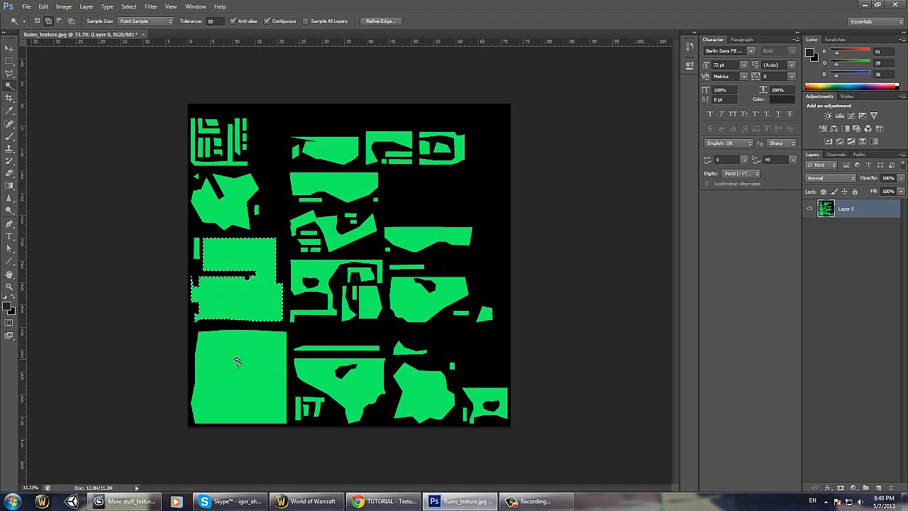
pyautogui.keyDown('shift'); pyautogui.click(268, 349); pyautogui.keyUp('shift')
pyautogui.keyDown('shift'); pyautogui.click(328, 370); pyautogui.keyUp('shift')
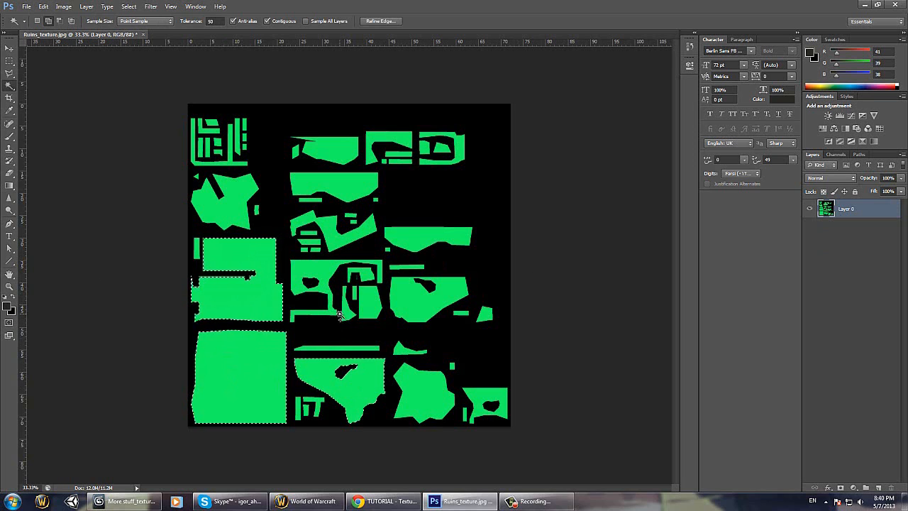
pyautogui.keyDown('shift'); pyautogui.click(348, 315); pyautogui.keyUp('shift')
pyautogui.keyDown('shift'); pyautogui.click(428, 310); pyautogui.keyUp('shift')
pyautogui.keyDown('shift'); pyautogui.click(416, 242); pyautogui.keyUp('shift')
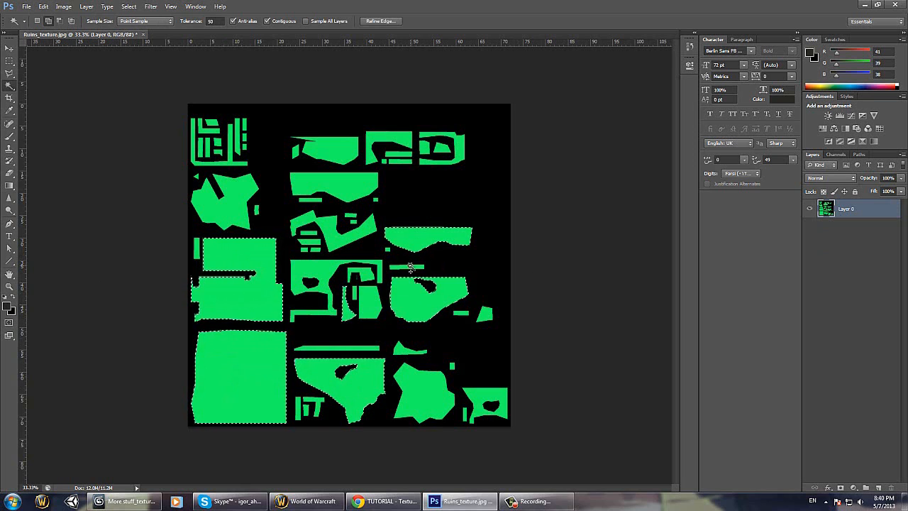
pyautogui.keyDown('shift'); pyautogui.click(411, 267); pyautogui.keyUp('shift')
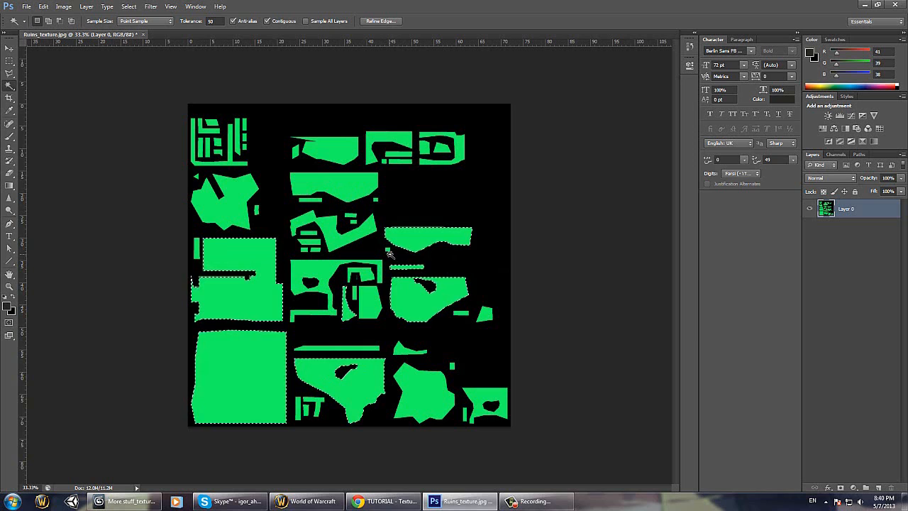
pyautogui.press('Delete')
pyautogui.hotkey('ctrl', 'z')
pyautogui.click(591, 229)
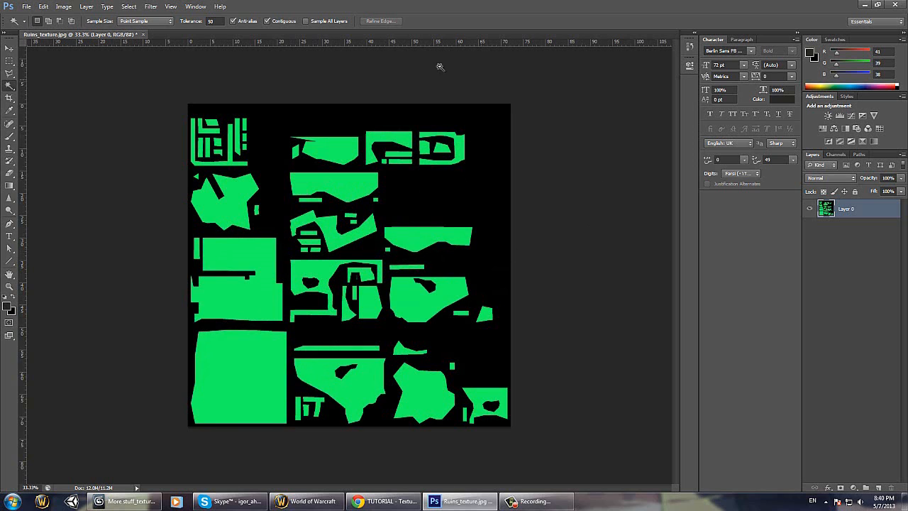
# Step: Select all green UV islands with Color Range by sampling the green, delete them from Layer 0, and clear the selection
pyautogui.click(133, 9)
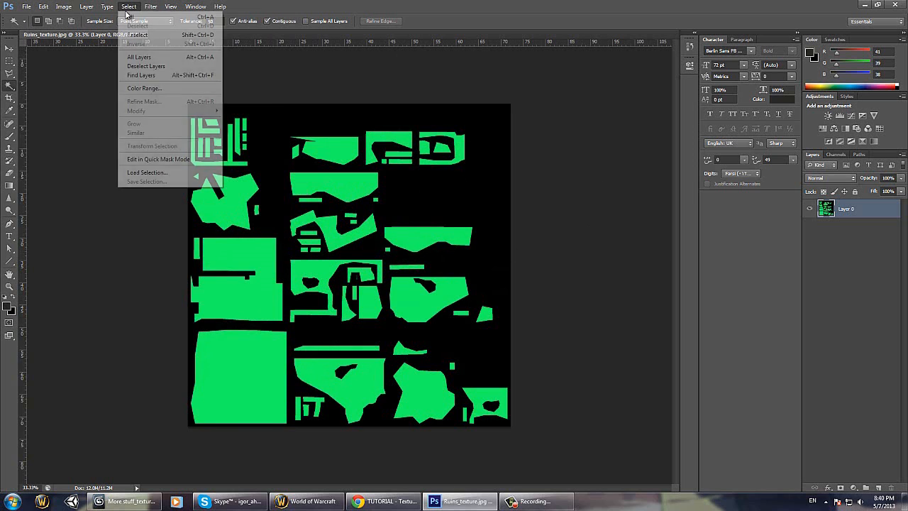
pyautogui.click(136, 9)
pyautogui.click(129, 7)
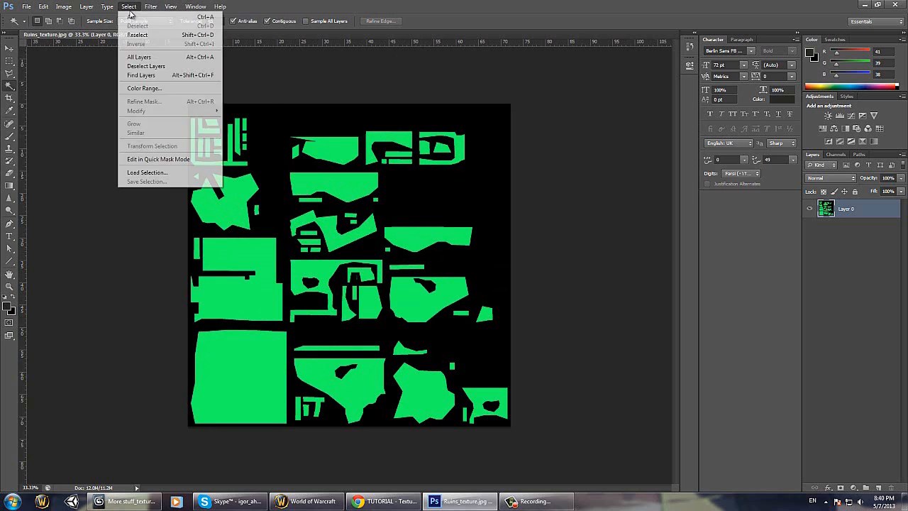
pyautogui.click(159, 88)
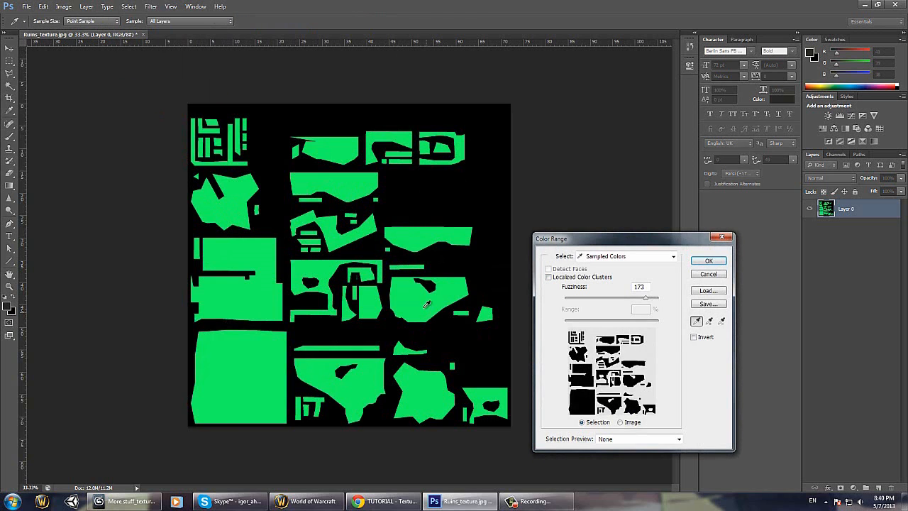
pyautogui.click(427, 303)
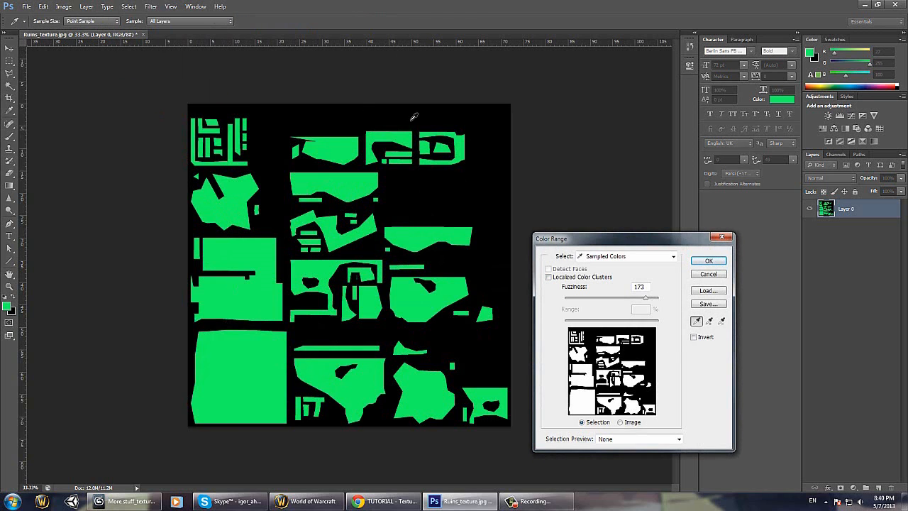
pyautogui.click(708, 261)
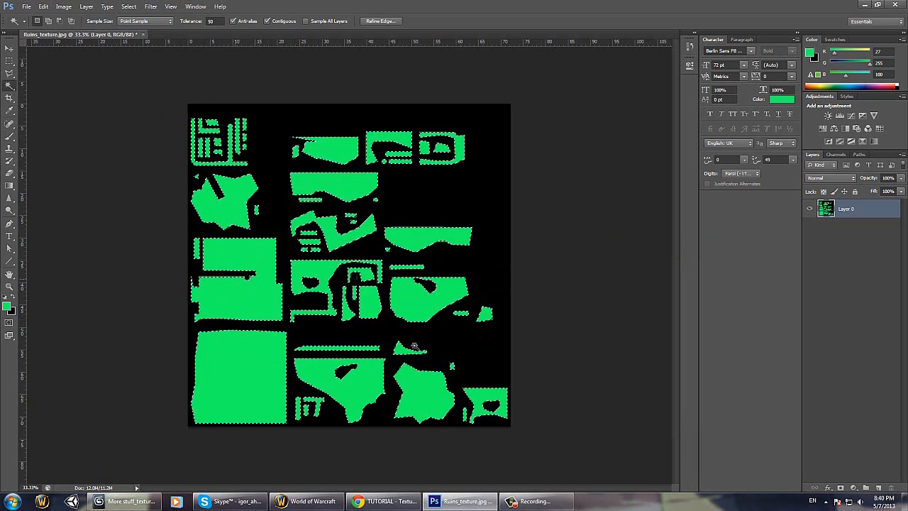
pyautogui.press('Delete')
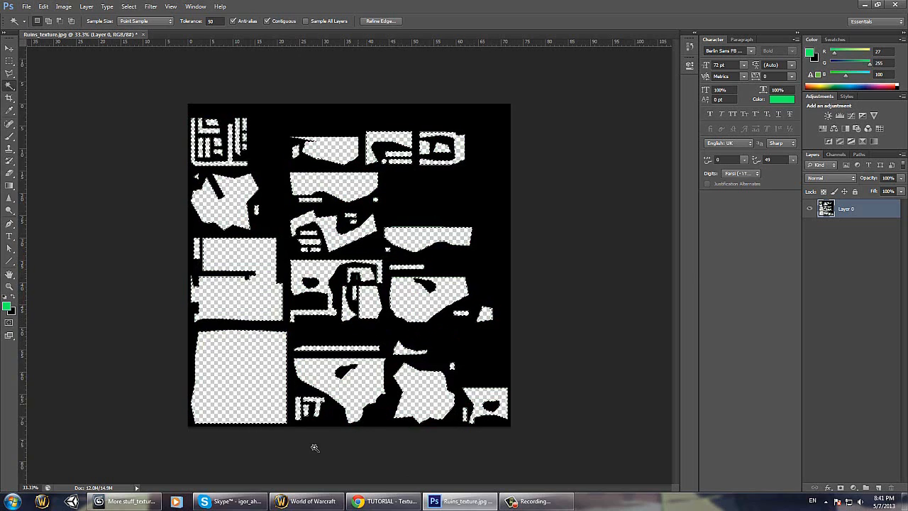
pyautogui.click(832, 266)
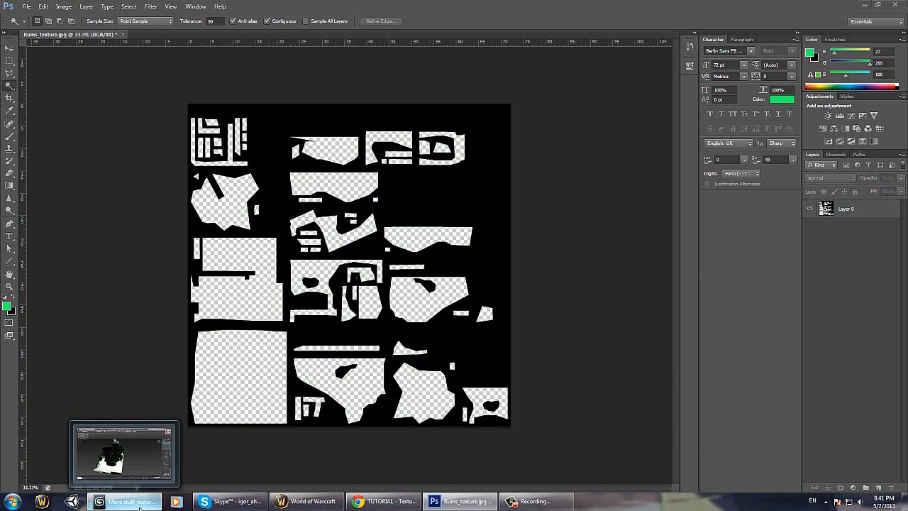
# Step: Switch to 3ds Max and select both faces of the large square UV island to locate them on the ruins model
pyautogui.click(126, 501)
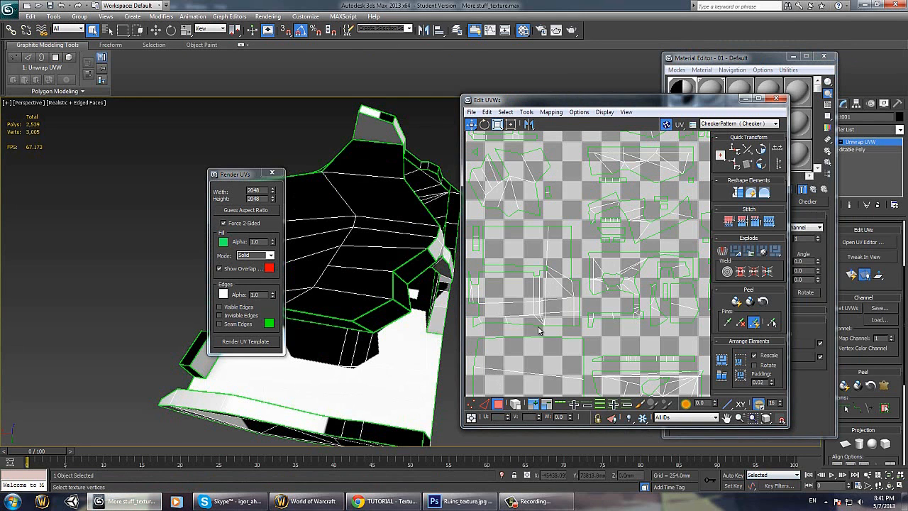
pyautogui.moveTo(539, 328); pyautogui.dragTo(545, 227, button='middle')
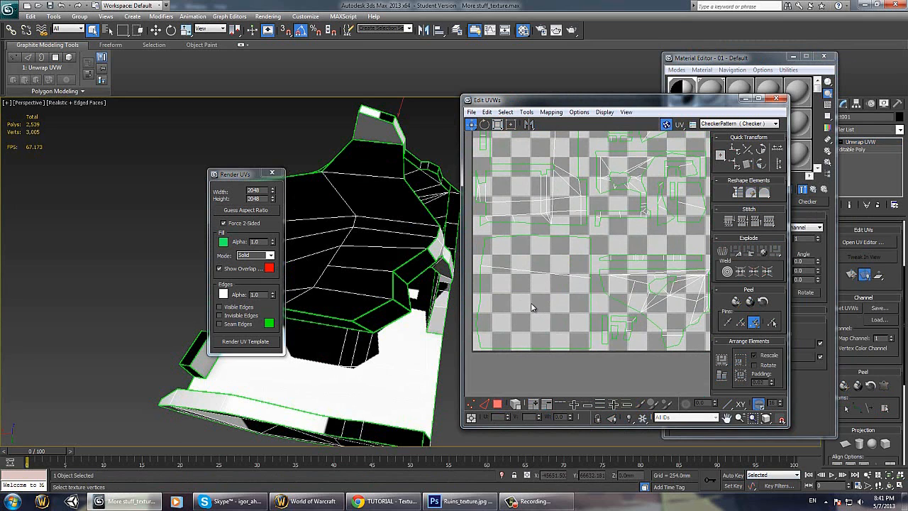
pyautogui.click(531, 317)
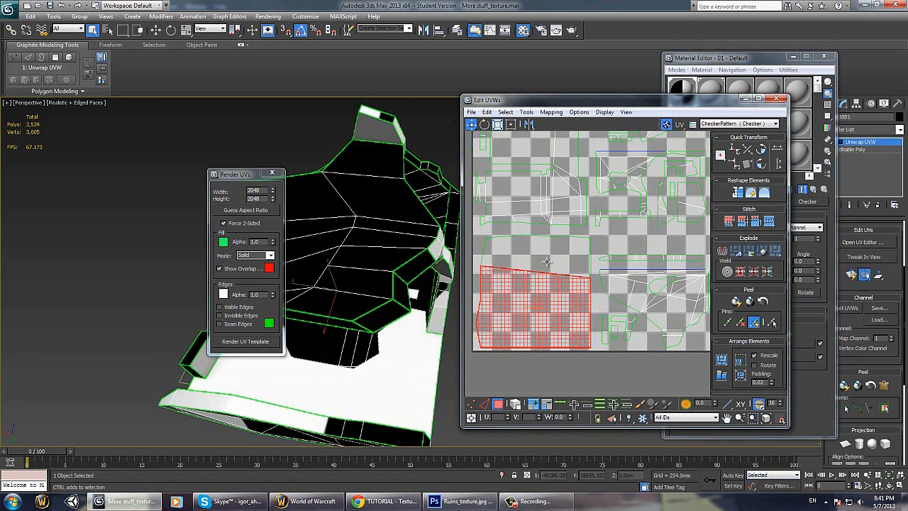
pyautogui.keyDown('ctrl'); pyautogui.click(550, 267); pyautogui.keyUp('ctrl')
pyautogui.keyDown('alt'); pyautogui.moveTo(365, 334); pyautogui.dragTo(441, 285, button='middle'); pyautogui.keyUp('alt')
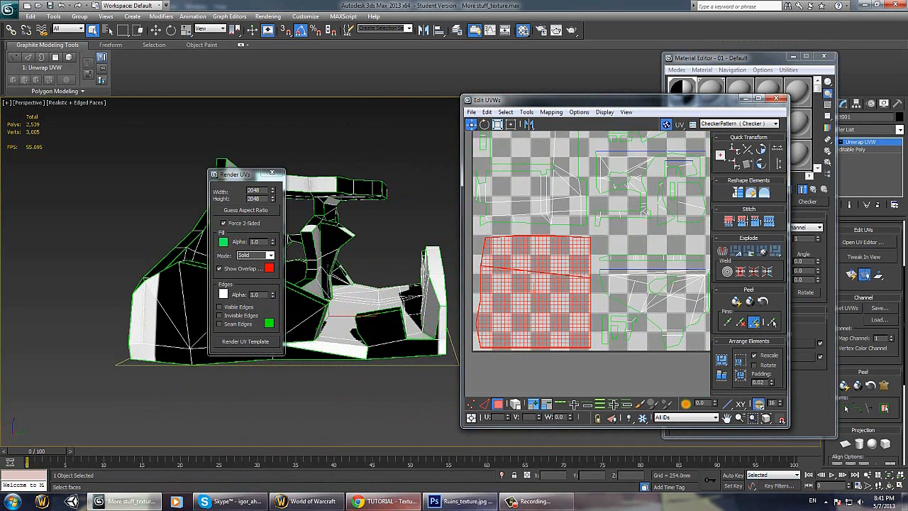
# Step: Back in Photoshop, marquee-select the area around the large square island on Layer 0 and fill it with black sampled from the template
pyautogui.click(465, 501)
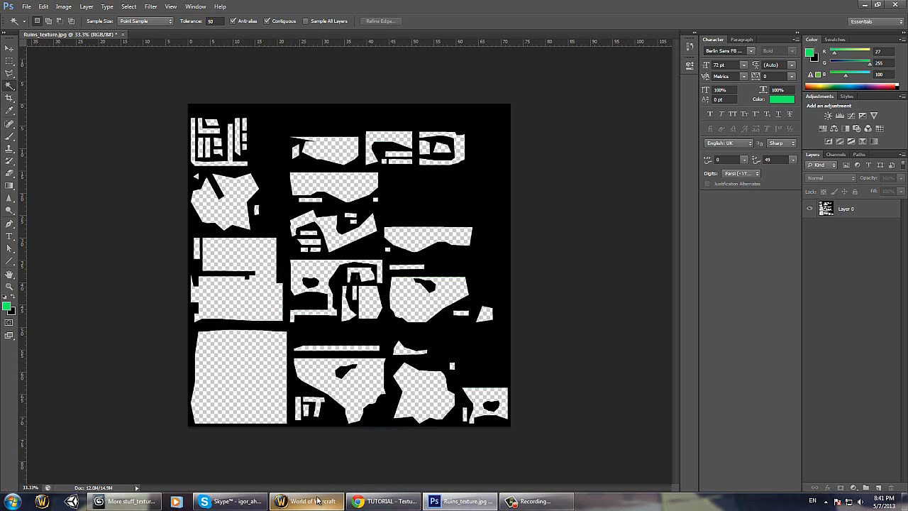
pyautogui.moveTo(317, 501)
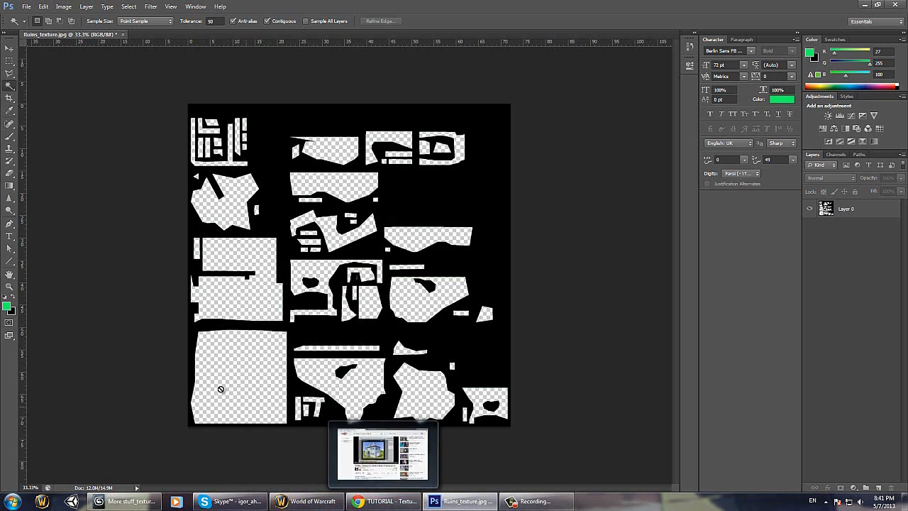
pyautogui.click(10, 62)
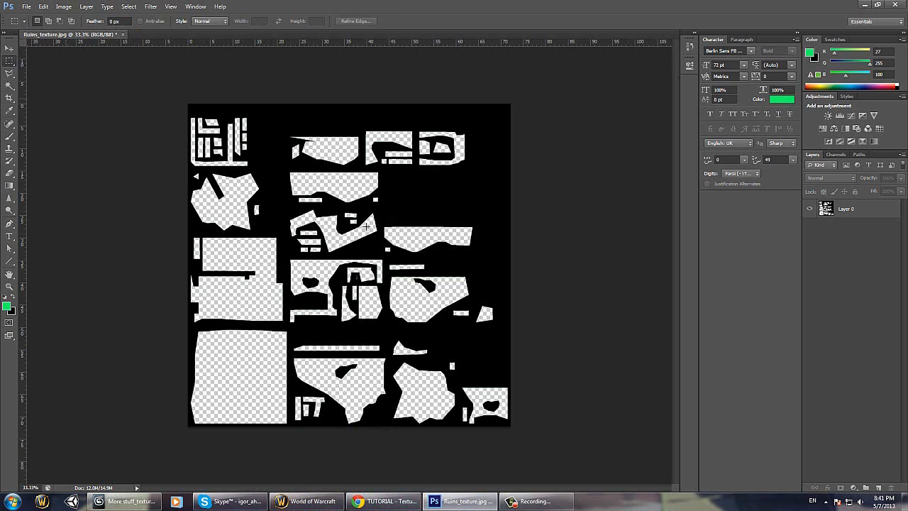
pyautogui.click(845, 211)
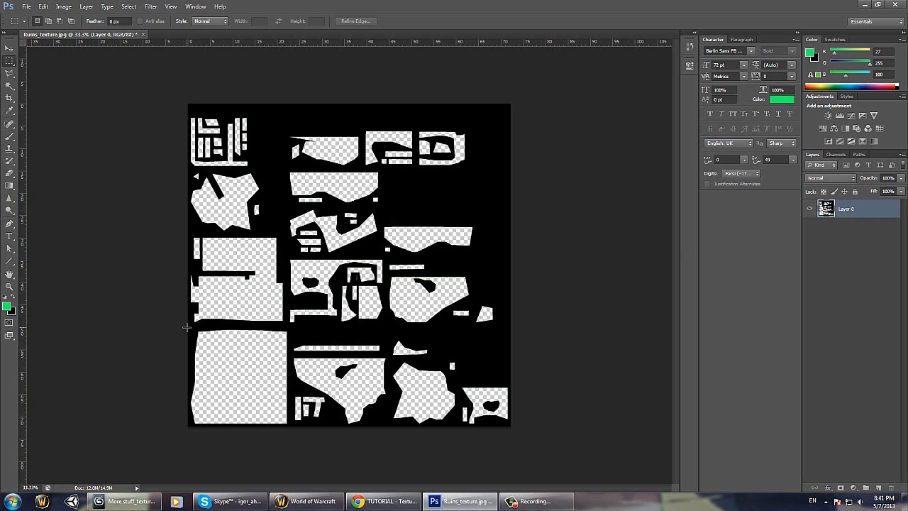
pyautogui.moveTo(193, 330); pyautogui.dragTo(277, 436)
pyautogui.click(7, 307)
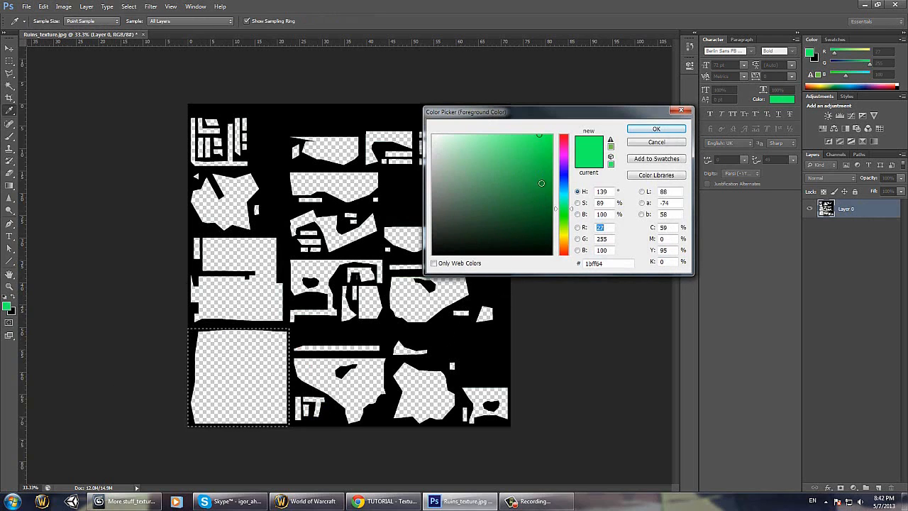
pyautogui.click(466, 345)
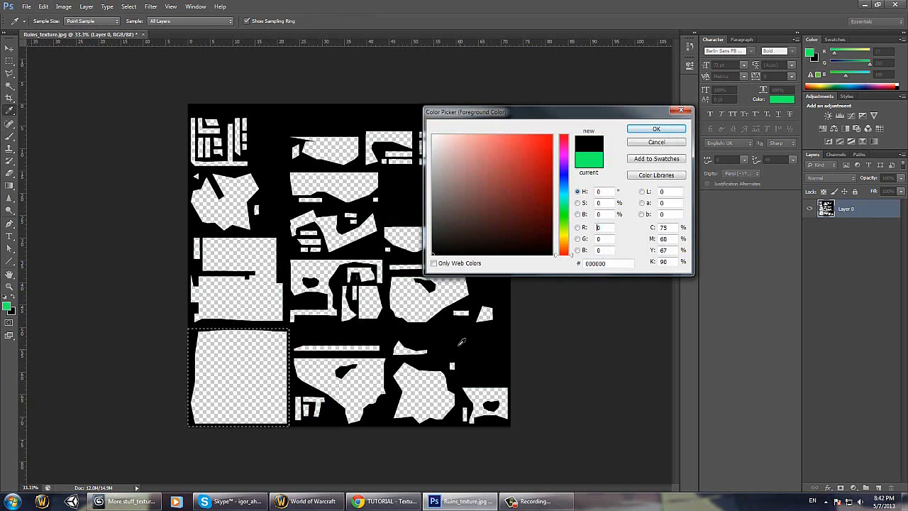
pyautogui.click(655, 130)
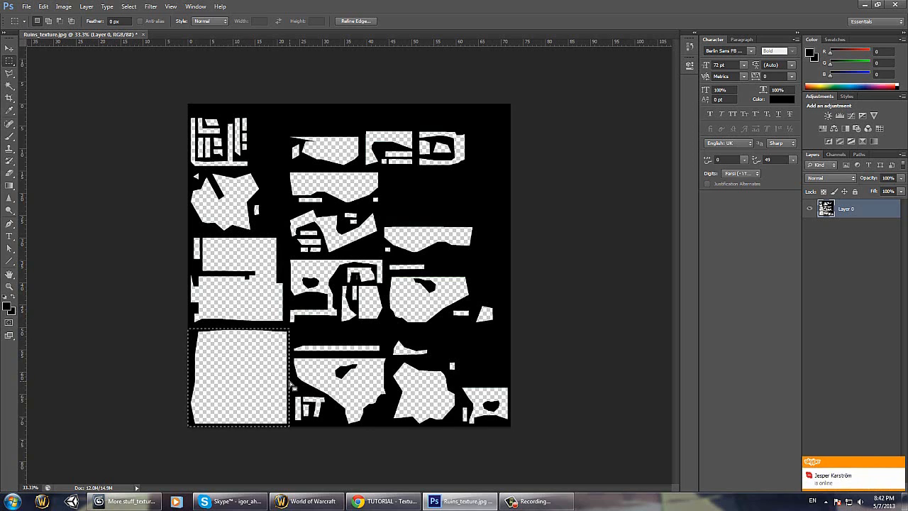
pyautogui.hotkey('alt', 'BackSpace')
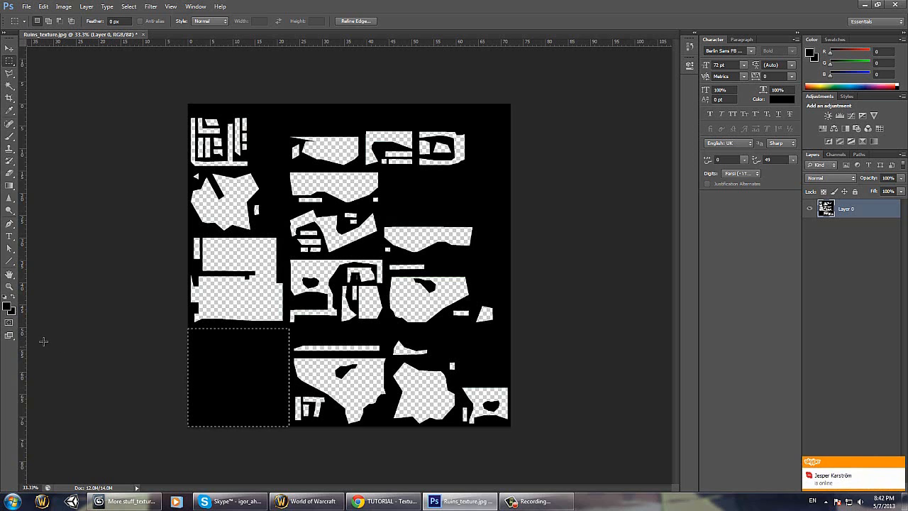
# Step: Set the background colour to orange #e85200, fill the square selection with it, and undo that fill
pyautogui.click(13, 313)
pyautogui.click(551, 146)
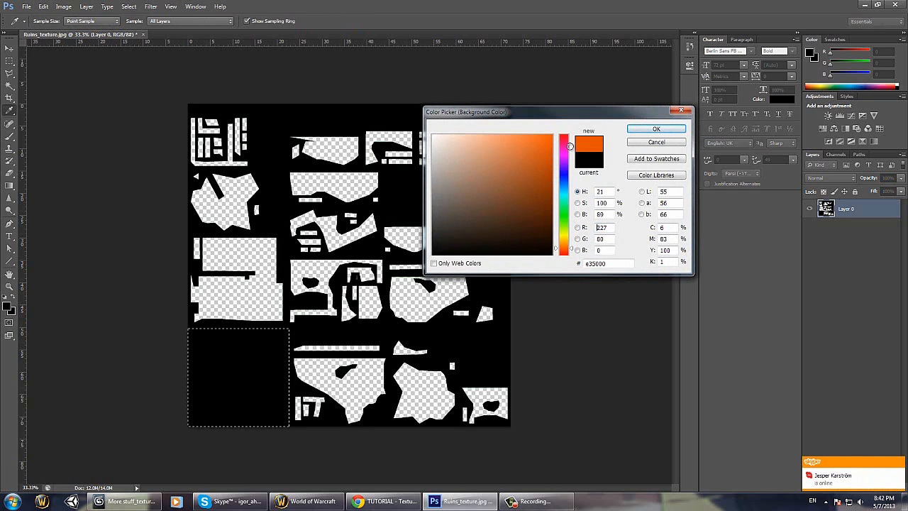
pyautogui.click(647, 130)
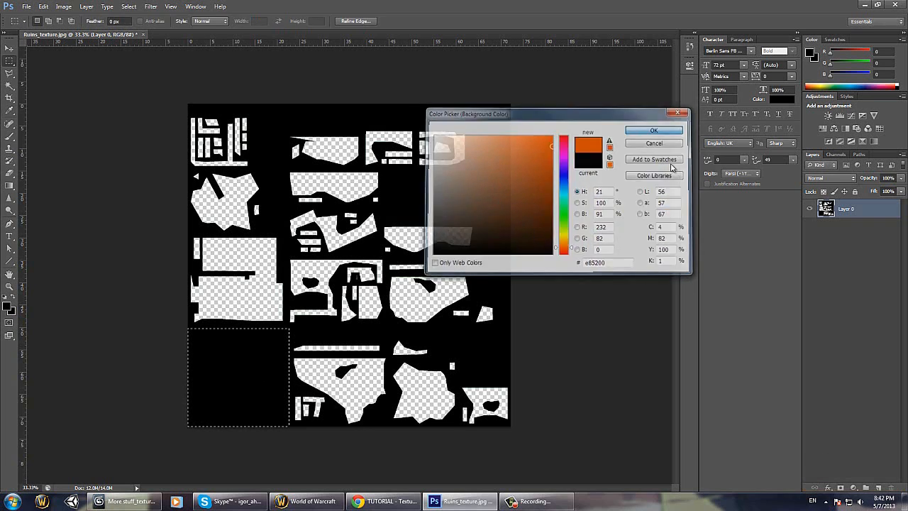
pyautogui.hotkey('ctrl', 'BackSpace')
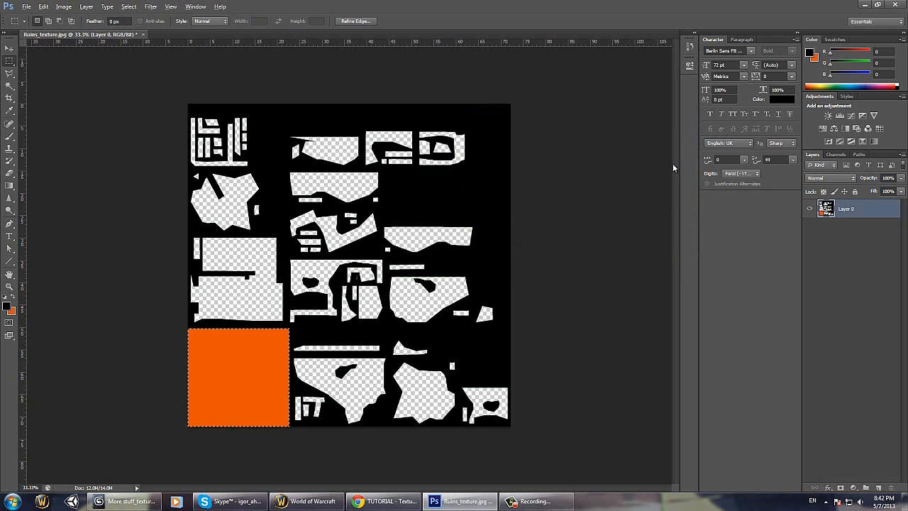
pyautogui.hotkey('ctrl', 'z')
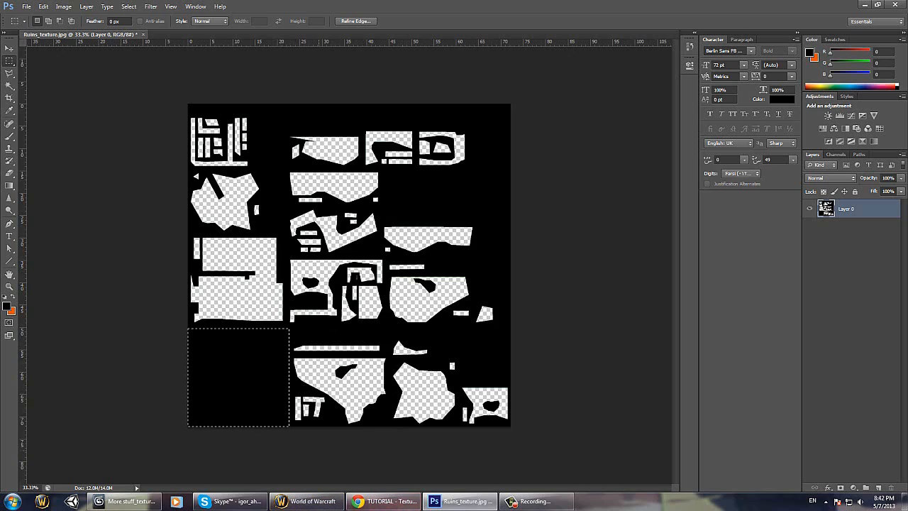
# Step: Switch to 3ds Max and select the faces of the large irregular UV island beside the square one to locate them on the model
pyautogui.click(489, 505)
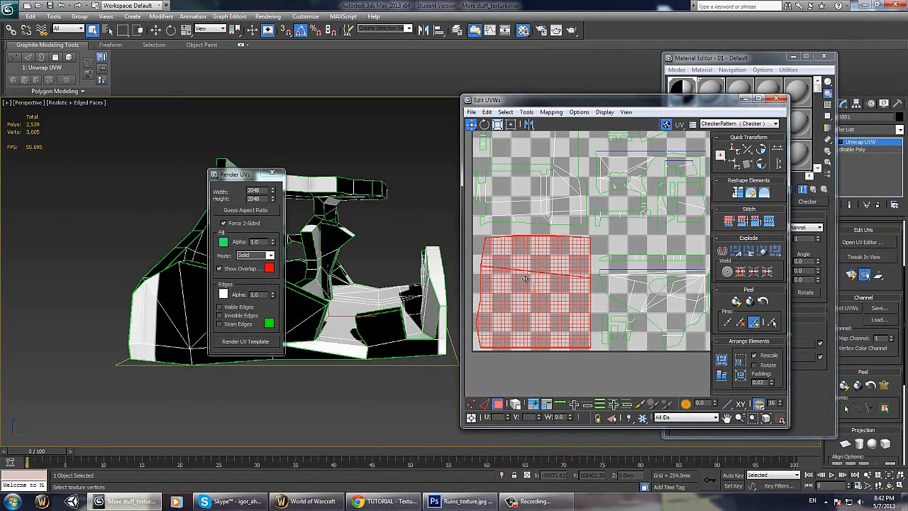
pyautogui.scroll(-3, 581, 276)
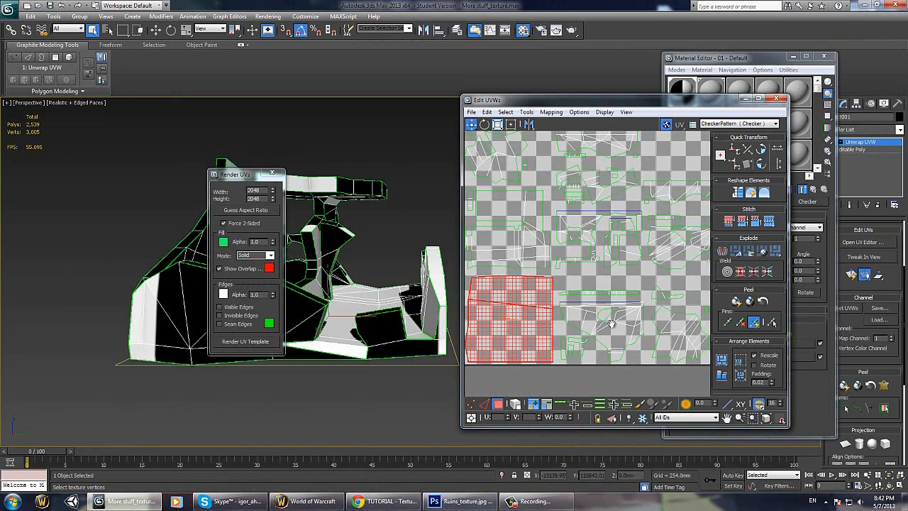
pyautogui.moveTo(611, 323); pyautogui.dragTo(606, 310, button='middle')
pyautogui.keyDown('alt'); pyautogui.moveTo(301, 339); pyautogui.dragTo(381, 345, button='middle'); pyautogui.keyUp('alt')
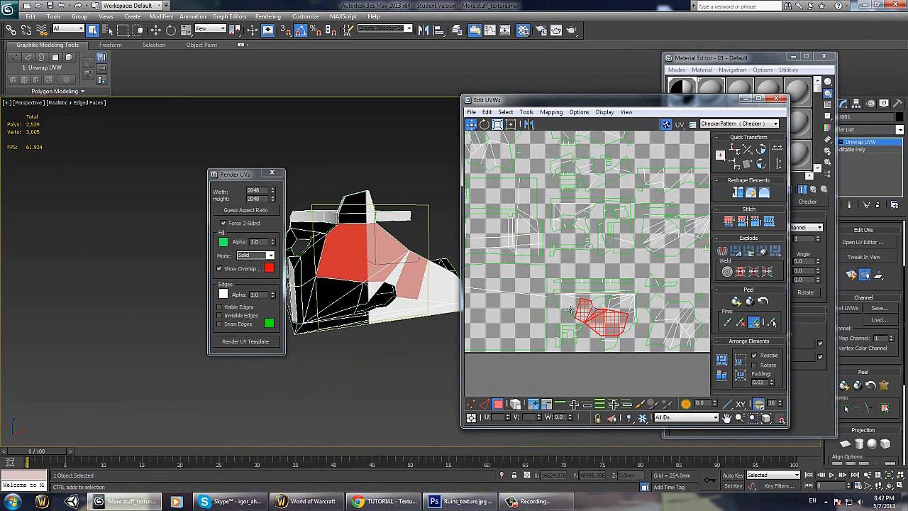
pyautogui.keyDown('ctrl'); pyautogui.click(573, 305); pyautogui.keyUp('ctrl')
pyautogui.keyDown('ctrl'); pyautogui.click(595, 301); pyautogui.keyUp('ctrl')
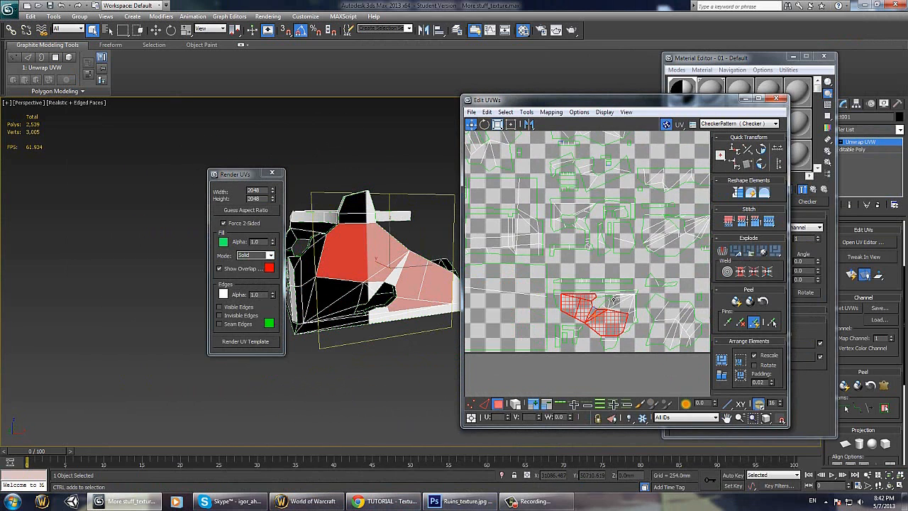
pyautogui.keyDown('ctrl'); pyautogui.click(620, 308); pyautogui.keyUp('ctrl')
pyautogui.keyDown('alt'); pyautogui.moveTo(359, 315); pyautogui.dragTo(319, 272, button='middle'); pyautogui.keyUp('alt')
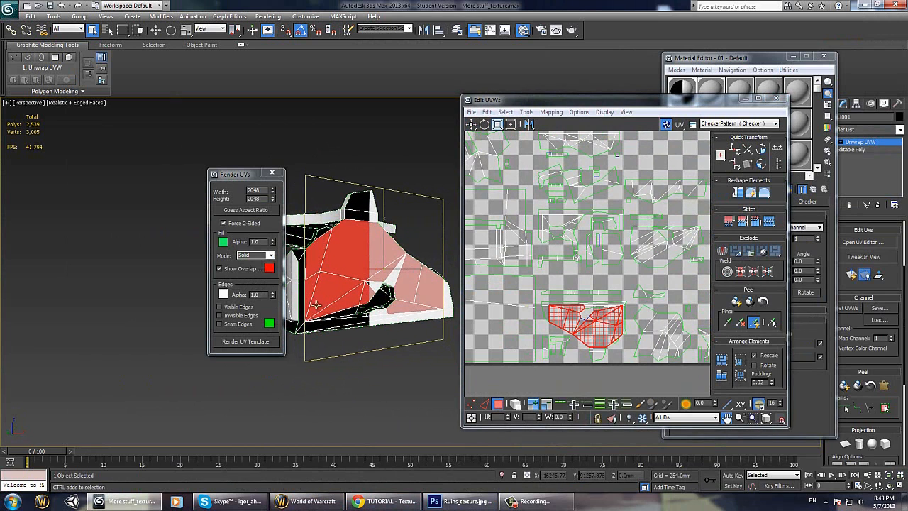
pyautogui.keyDown('alt'); pyautogui.moveTo(304, 306); pyautogui.dragTo(383, 285, button='middle'); pyautogui.keyUp('alt')
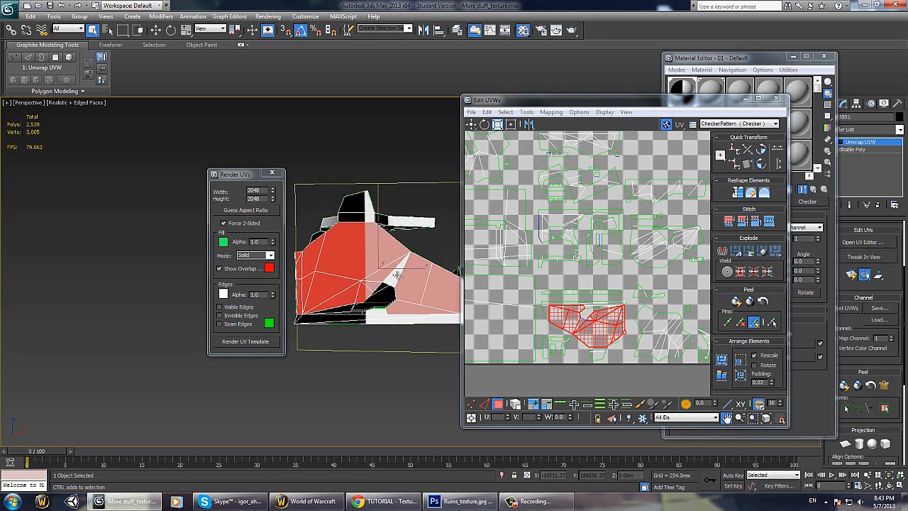
pyautogui.scroll(5, 443, 323)
pyautogui.scroll(-4, 426, 328)
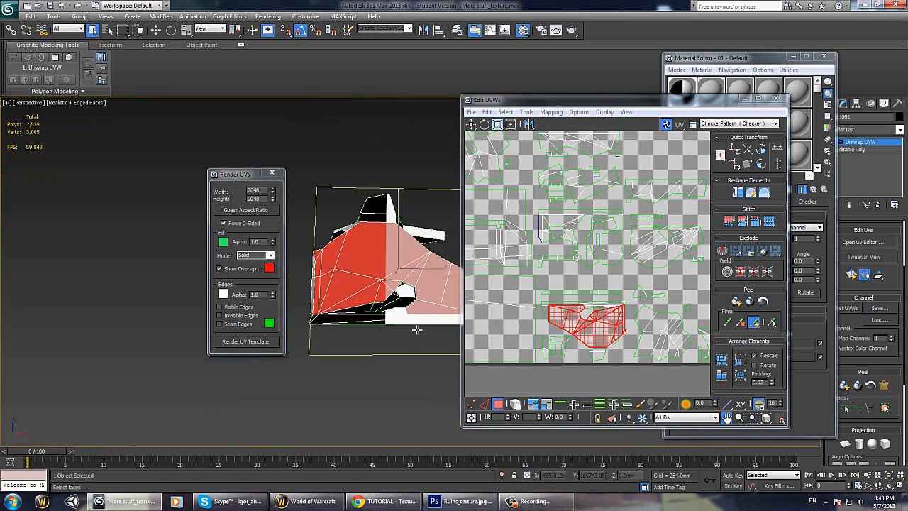
pyautogui.scroll(3, 415, 327)
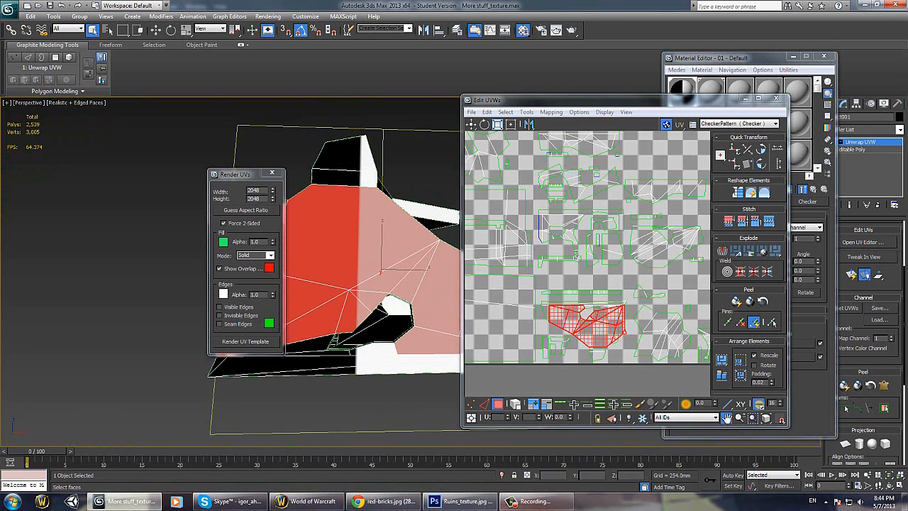
# Step: Switch to Photoshop and place the red-bricks image from the desktop into the Ruins_texture document
pyautogui.click(470, 502)
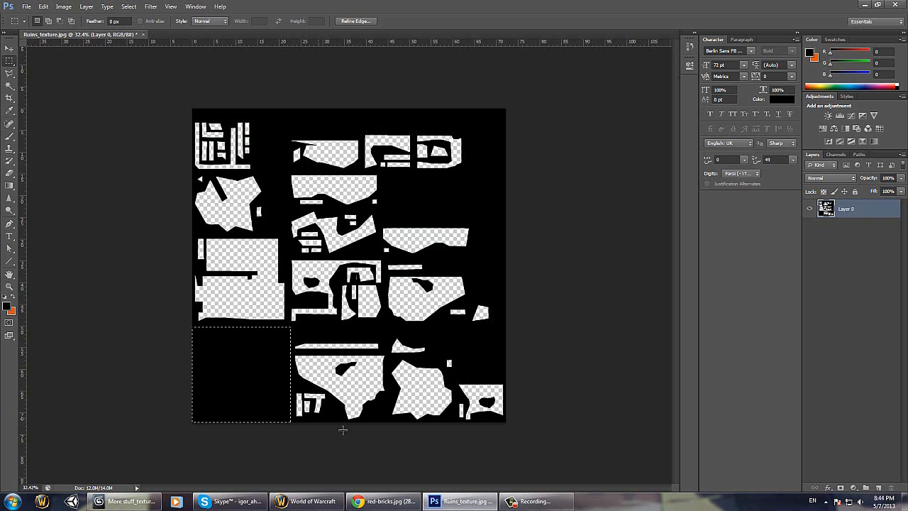
pyautogui.scroll(3, 343, 383)
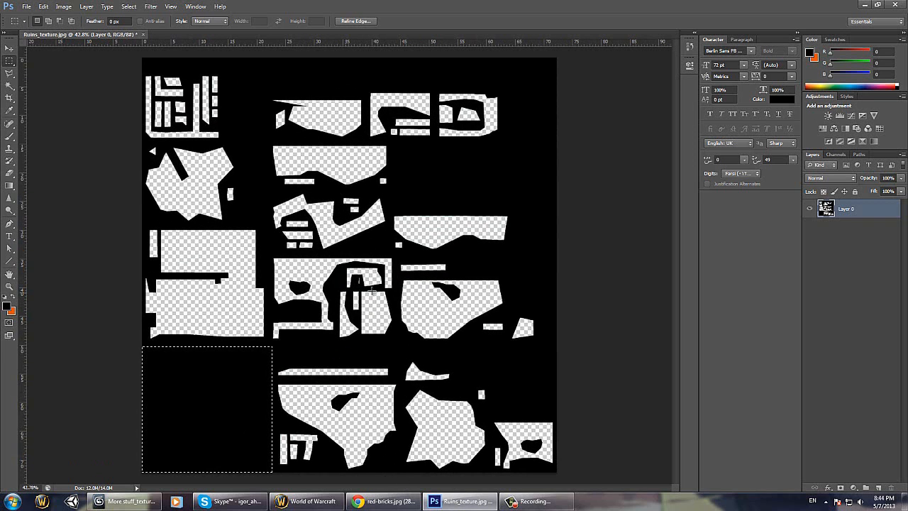
pyautogui.hotkey('alt', 'Tab')
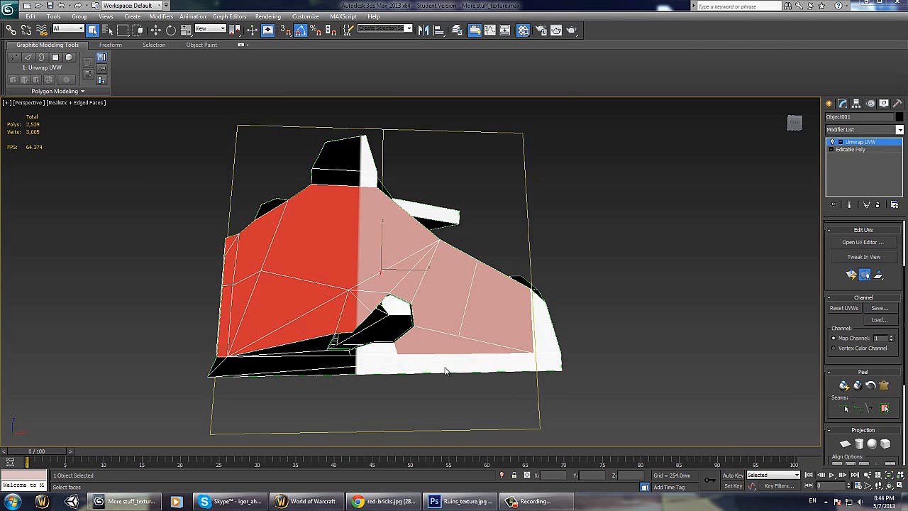
pyautogui.press('super+d')
pyautogui.moveTo(18, 167); pyautogui.dragTo(403, 221)
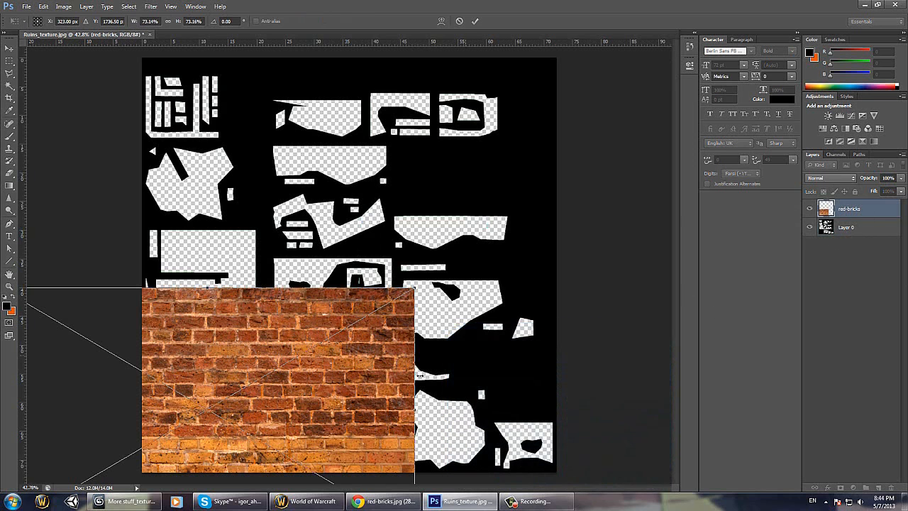
# Step: Scale the placed red-bricks image proportionally to about 32%, position it over the large irregular island near the template's lower edge, and commit the placement
pyautogui.moveTo(338, 402); pyautogui.dragTo(460, 346)
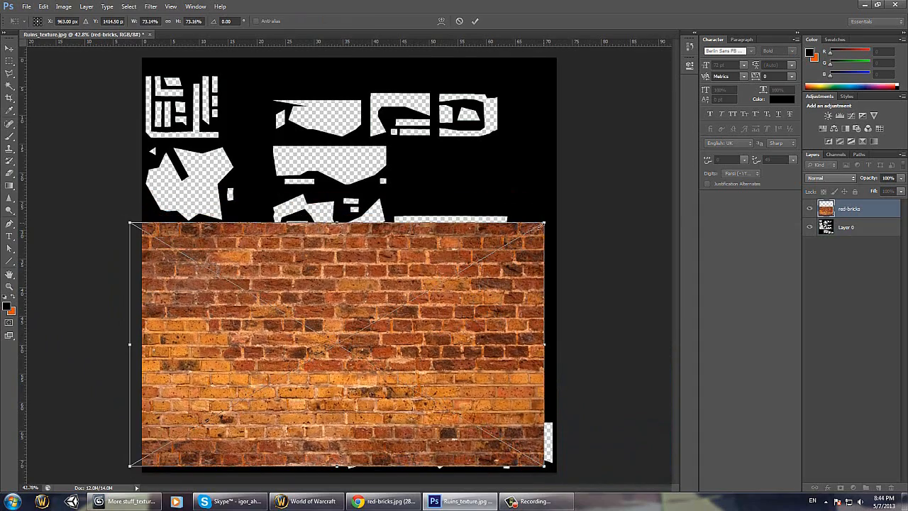
pyautogui.keyDown('shift'); pyautogui.moveTo(545, 224); pyautogui.dragTo(320, 386); pyautogui.keyUp('shift')
pyautogui.moveTo(263, 426); pyautogui.dragTo(380, 430)
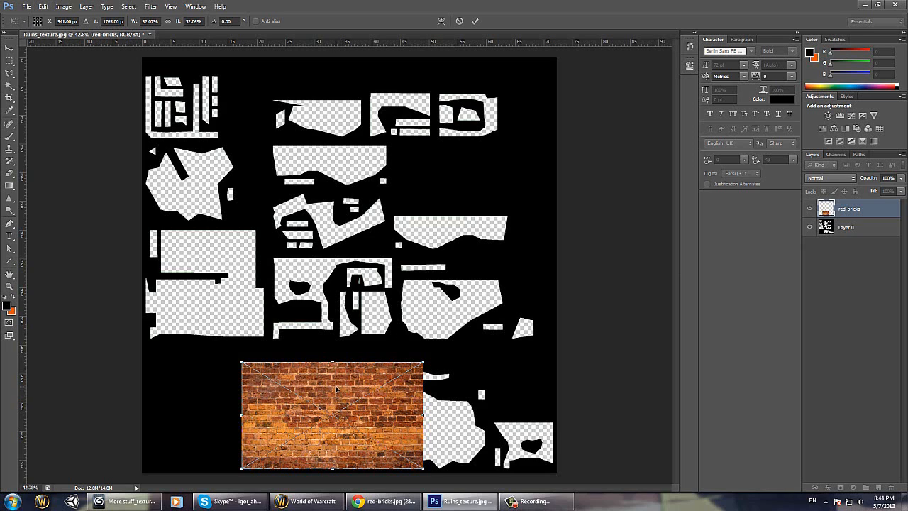
pyautogui.press('Return')
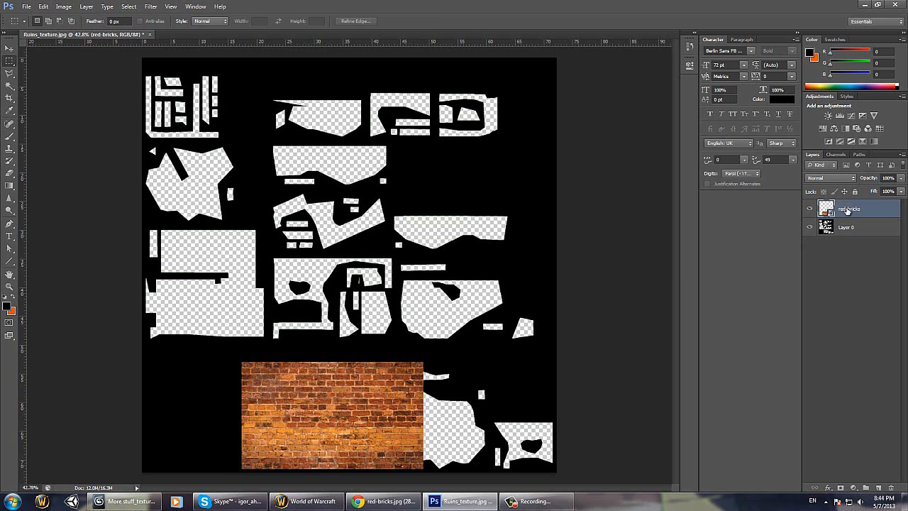
# Step: Move the red-bricks layer below Layer 0 and inspect the bricks through the large irregular island's cutout
pyautogui.moveTo(846, 212); pyautogui.dragTo(853, 242)
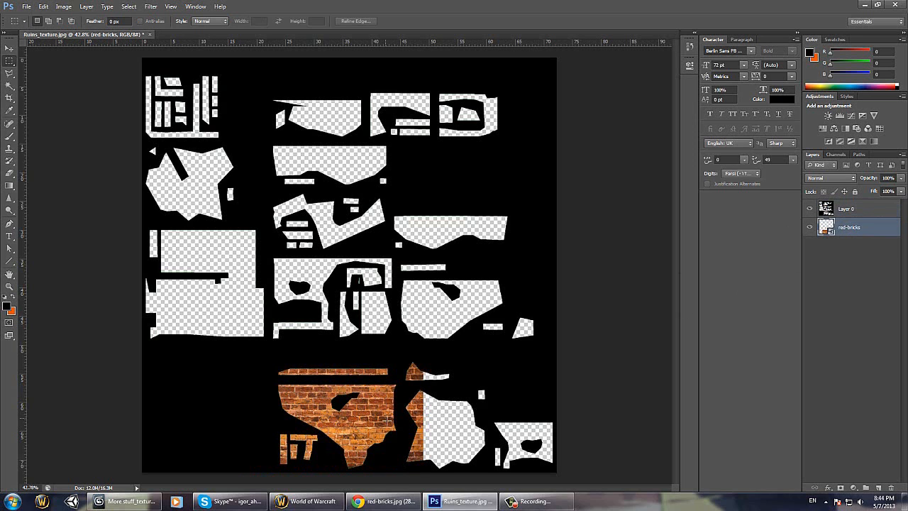
pyautogui.moveTo(343, 413); pyautogui.dragTo(391, 401)
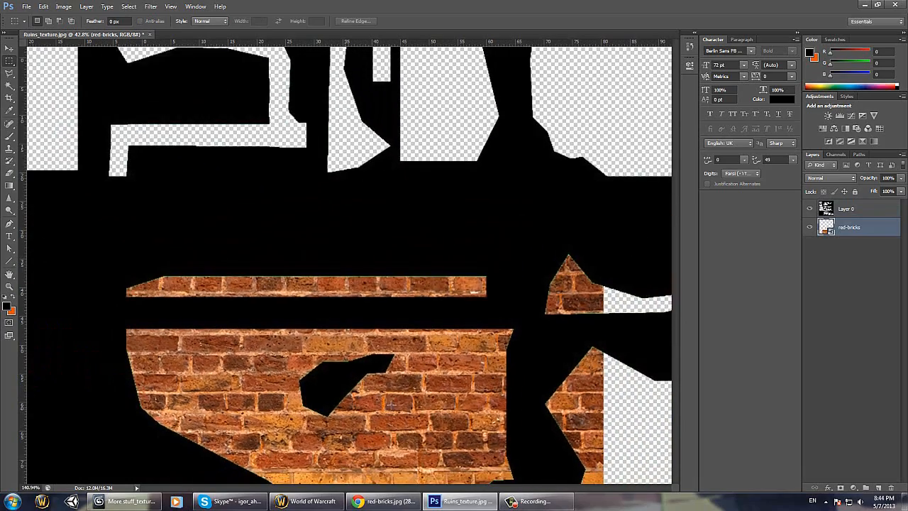
pyautogui.scroll(-2, 392, 401)
pyautogui.scroll(-2, 281, 357)
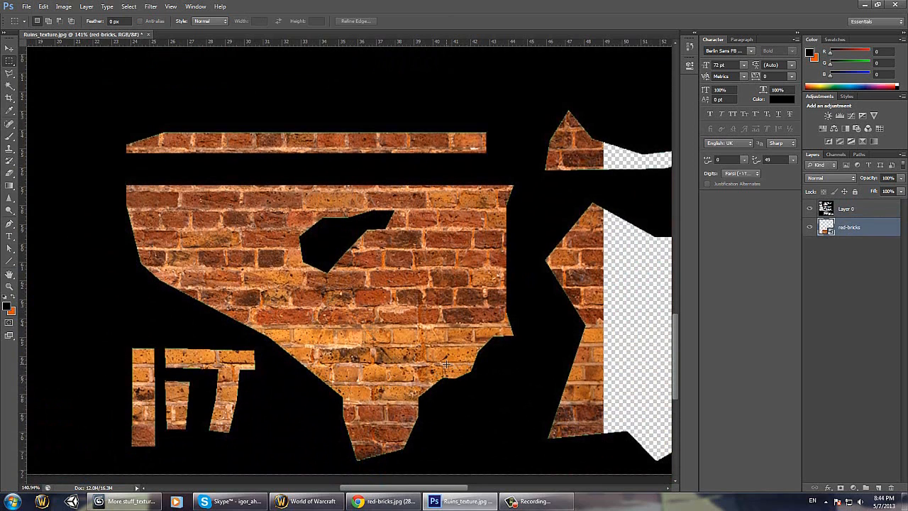
pyautogui.scroll(1, 736, 389)
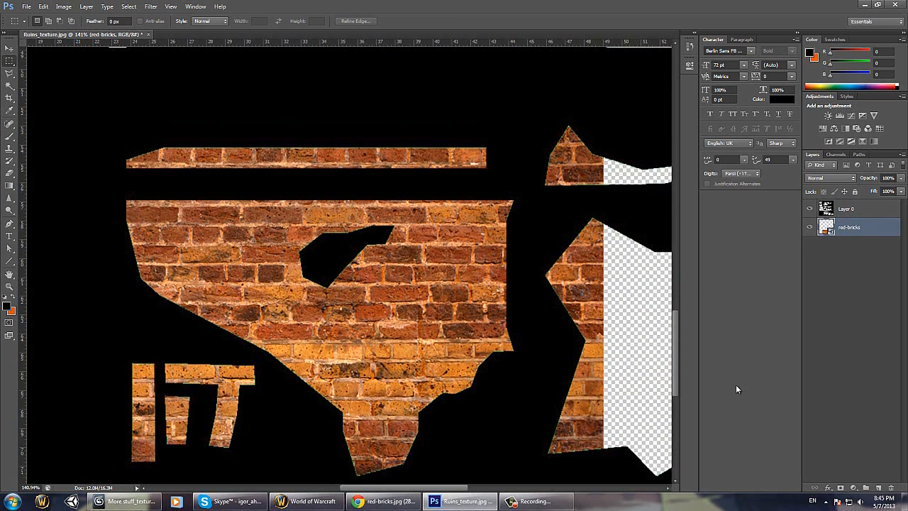
pyautogui.scroll(-1, 503, 325)
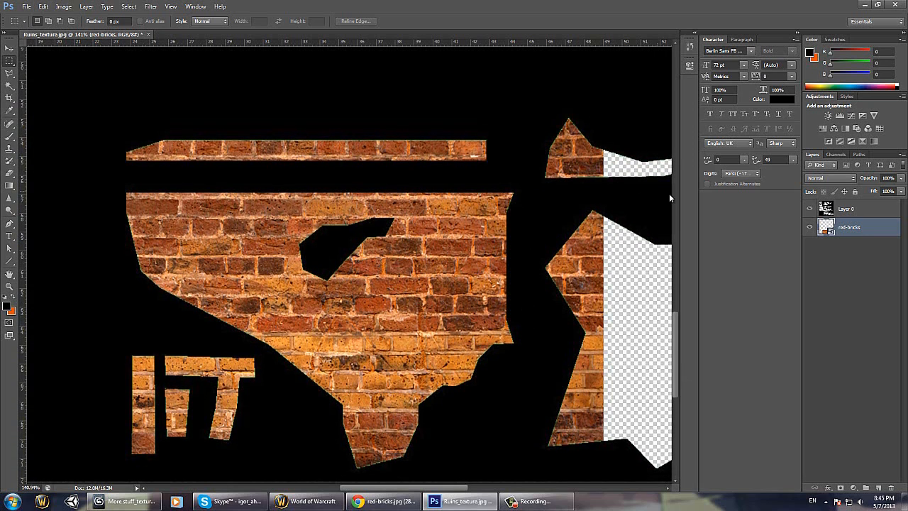
# Step: Rasterize the red-bricks layer
pyautogui.rightClick(849, 244)
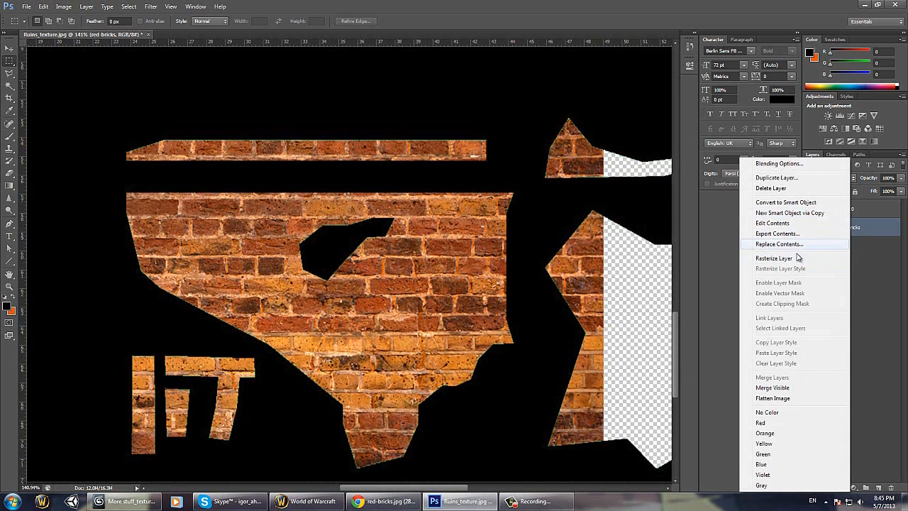
pyautogui.click(775, 258)
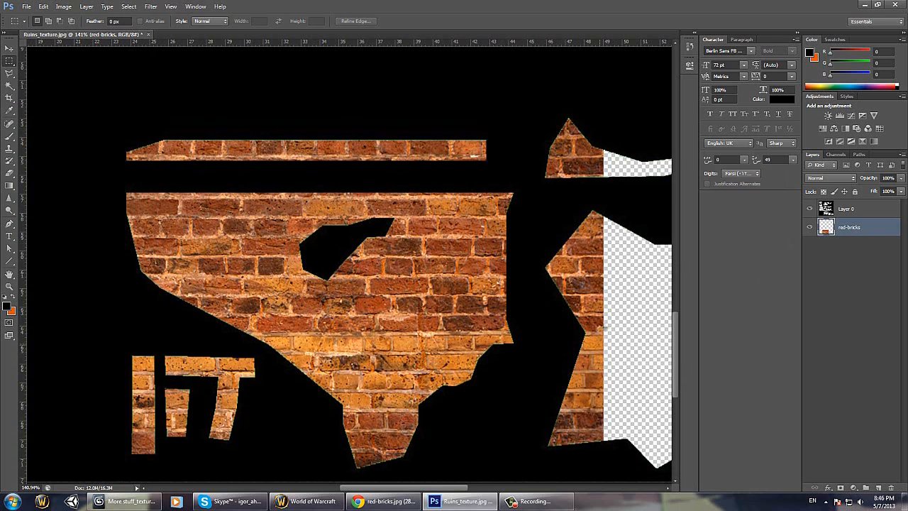
pyautogui.scroll(-2, 380, 316)
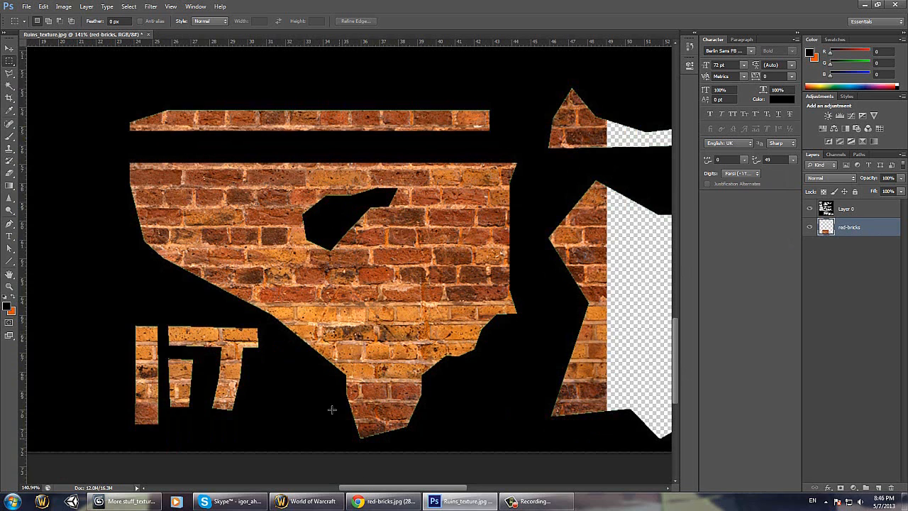
# Step: Save a JPEG copy of the texture to the Desktop as Ruins_texture1 with quality 7, without replacing the existing Ruins_texture file
pyautogui.click(26, 7)
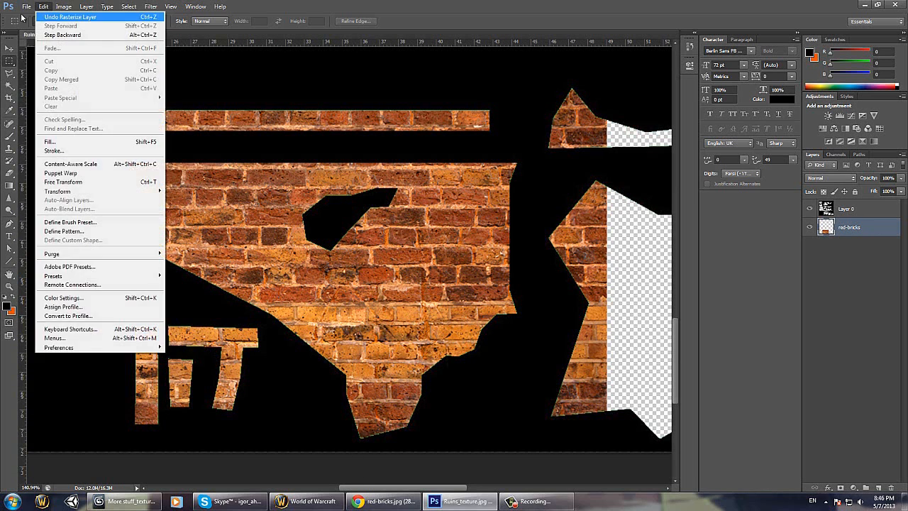
pyautogui.click(40, 120)
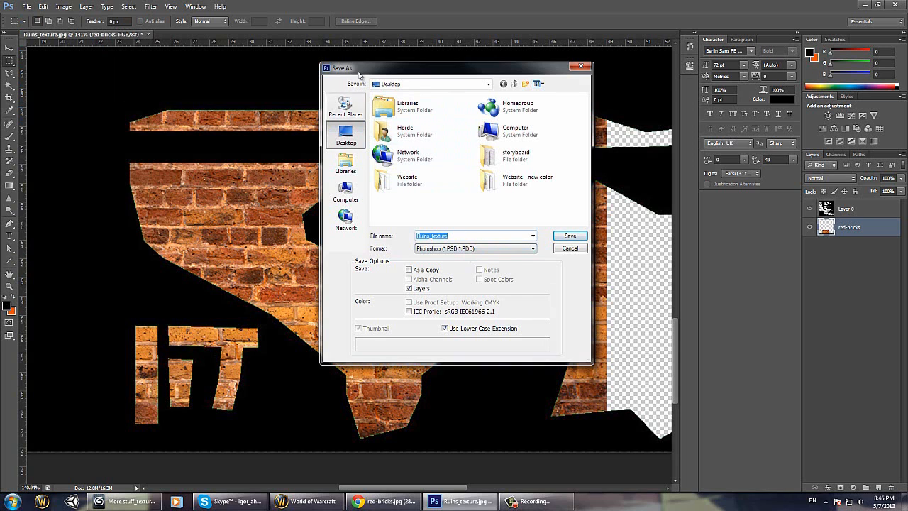
pyautogui.click(467, 249)
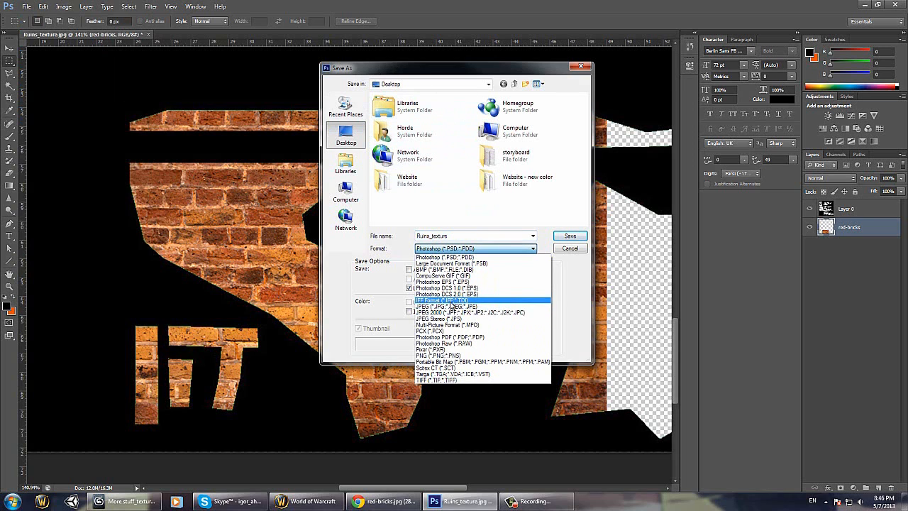
pyautogui.click(453, 305)
pyautogui.press('Return')
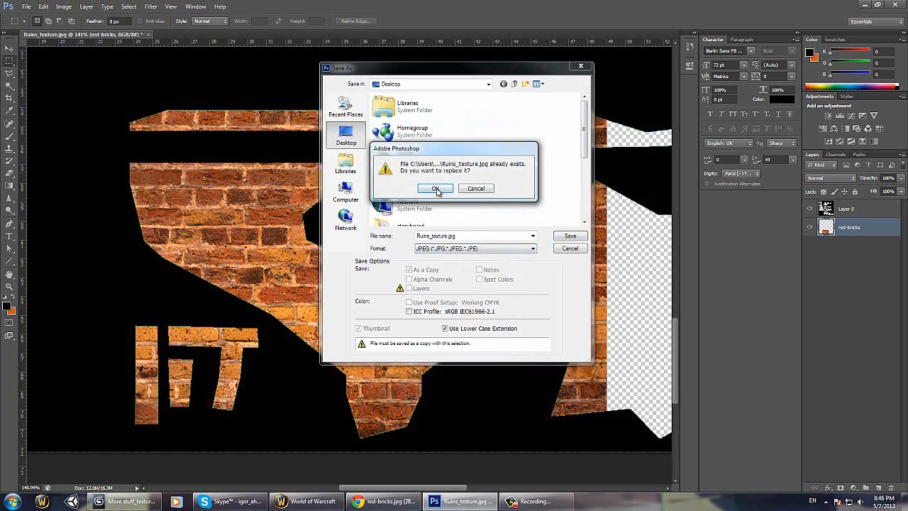
pyautogui.click(475, 189)
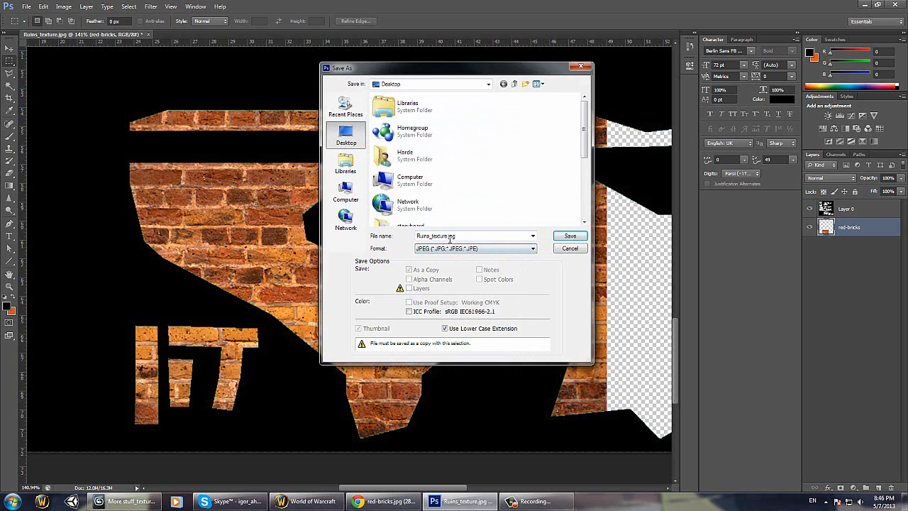
pyautogui.click(449, 238)
pyautogui.click(449, 238)
pyautogui.click(570, 237)
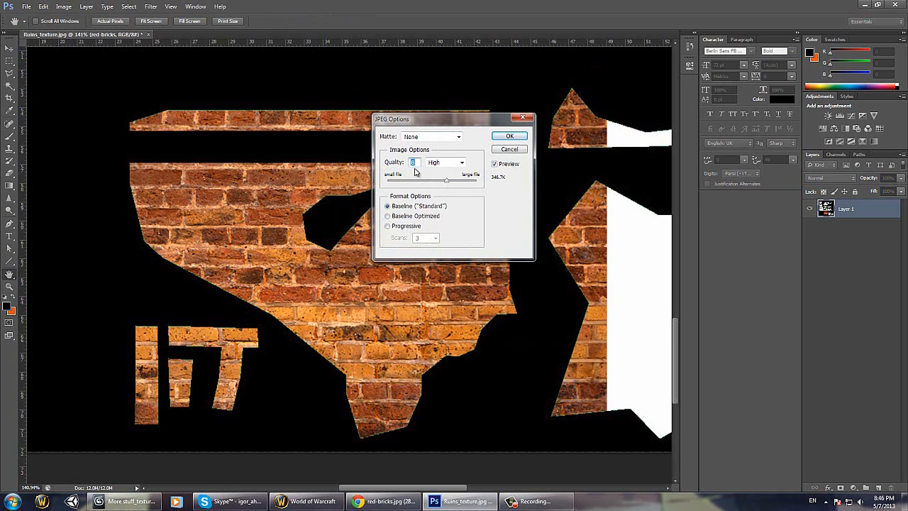
pyautogui.moveTo(452, 186); pyautogui.dragTo(442, 186)
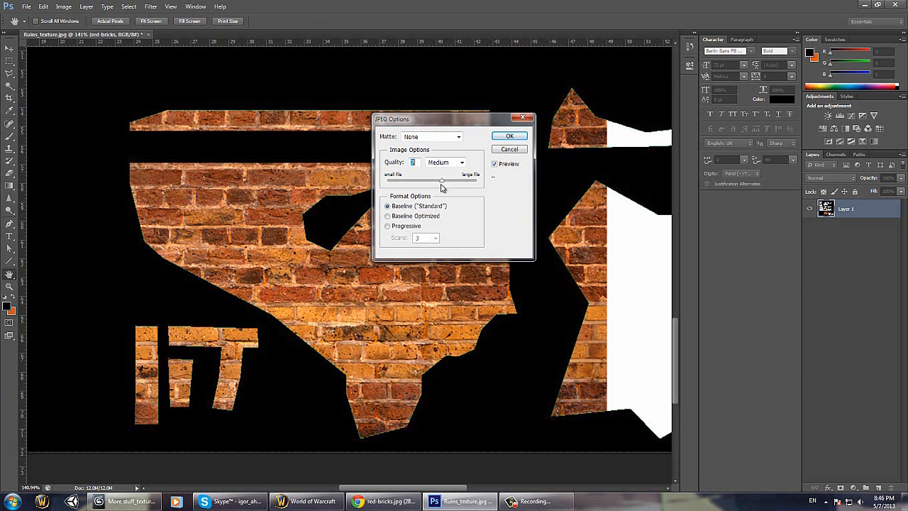
pyautogui.click(511, 137)
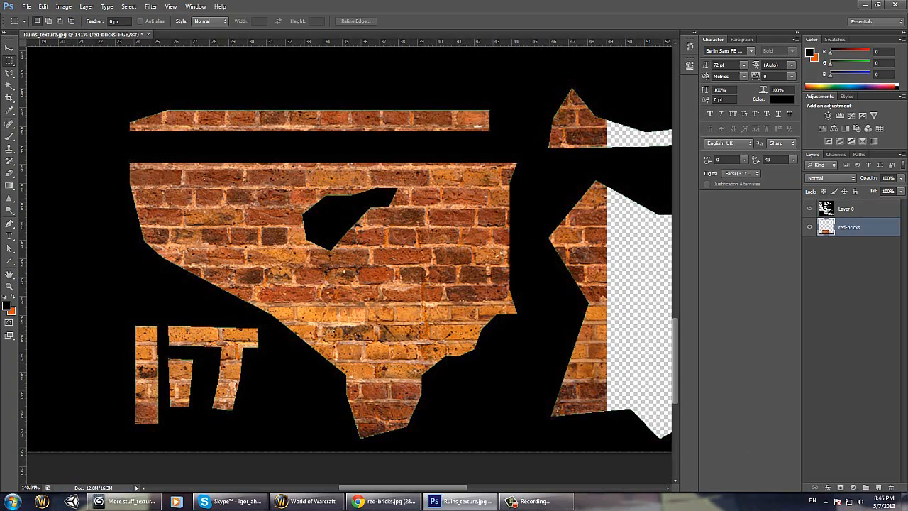
# Step: Switch to 3ds Max and assign the unused 02 - Default material to the ruins model
pyautogui.click(905, 502)
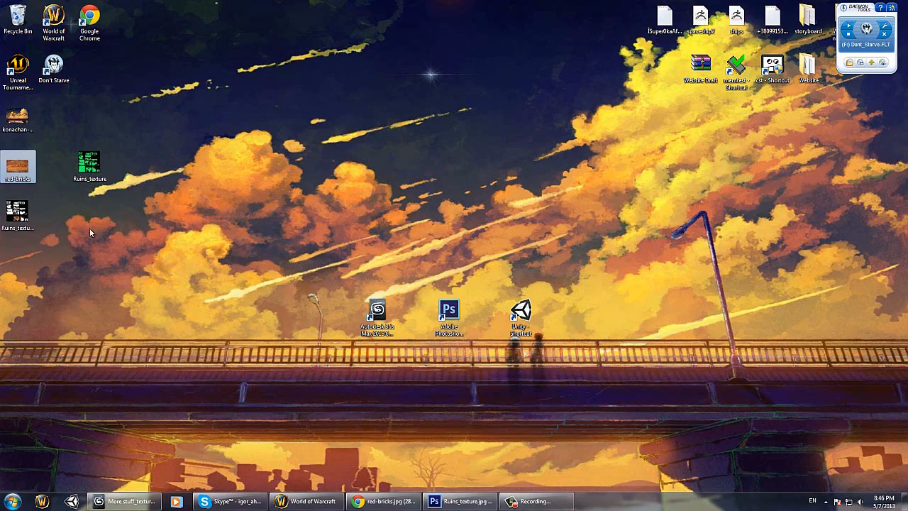
pyautogui.click(124, 501)
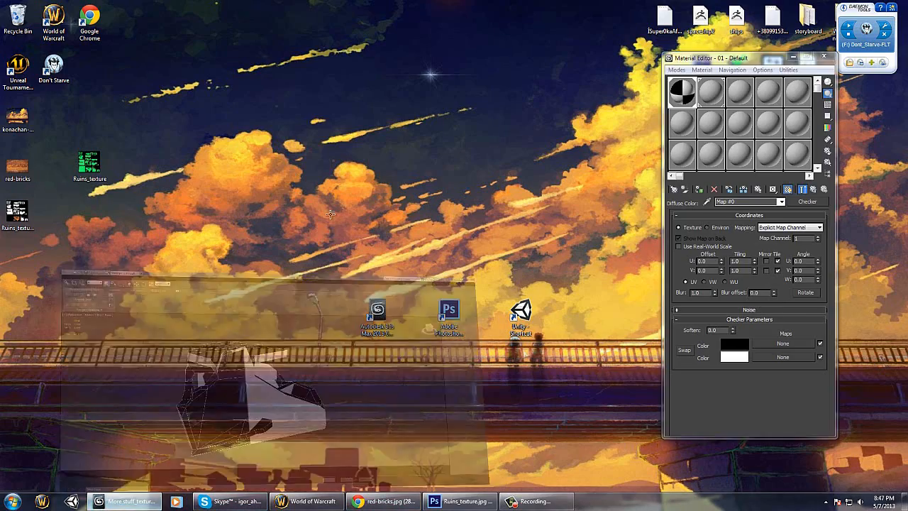
pyautogui.click(708, 97)
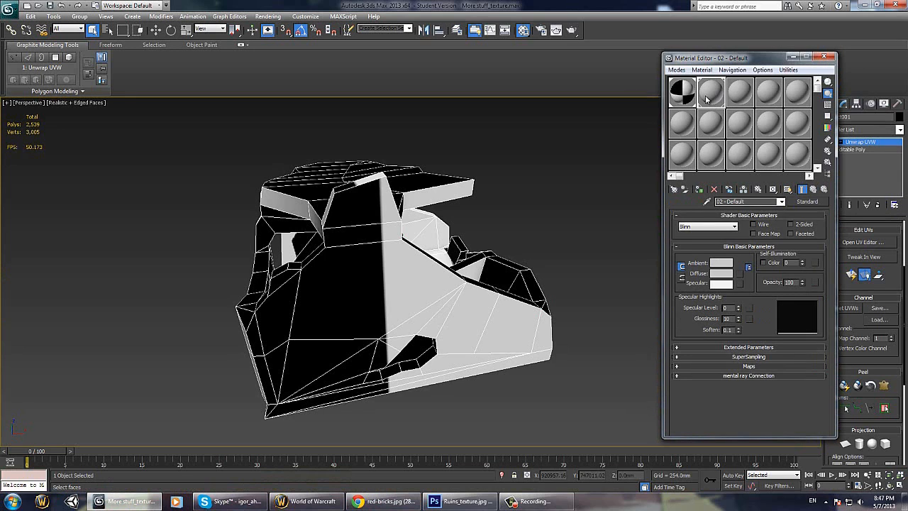
pyautogui.moveTo(706, 100); pyautogui.dragTo(532, 221)
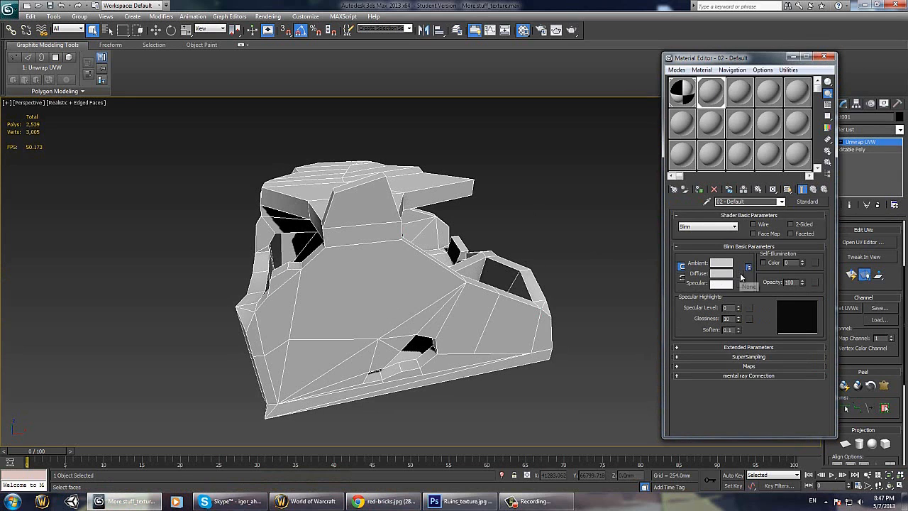
# Step: Load Ruins_texture1 from the Desktop as a Bitmap map for the 02 - Default material's diffuse colour
pyautogui.click(741, 275)
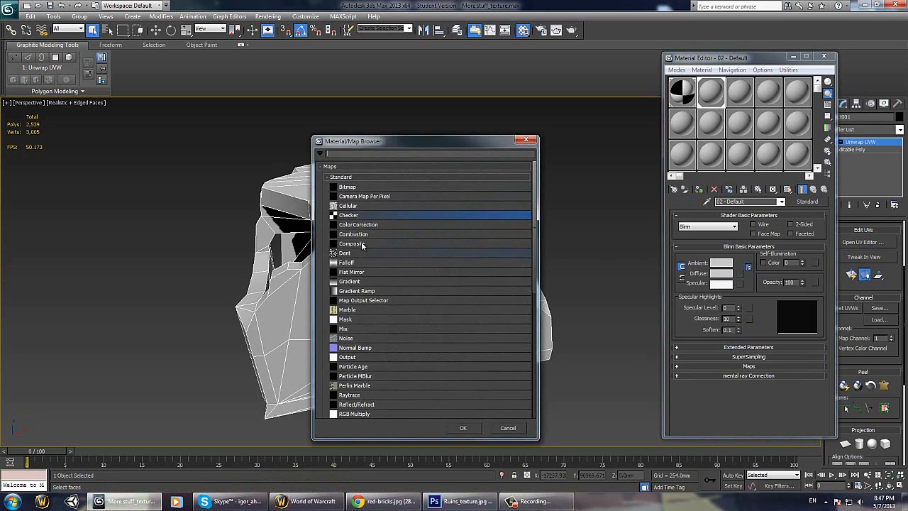
pyautogui.doubleClick(348, 188)
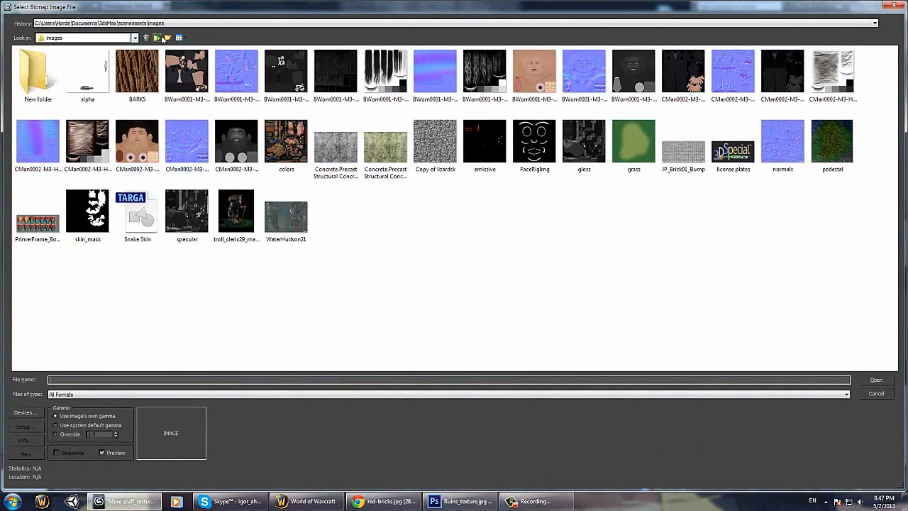
pyautogui.click(160, 37)
pyautogui.click(160, 38)
pyautogui.click(160, 38)
pyautogui.click(160, 38)
pyautogui.click(161, 38)
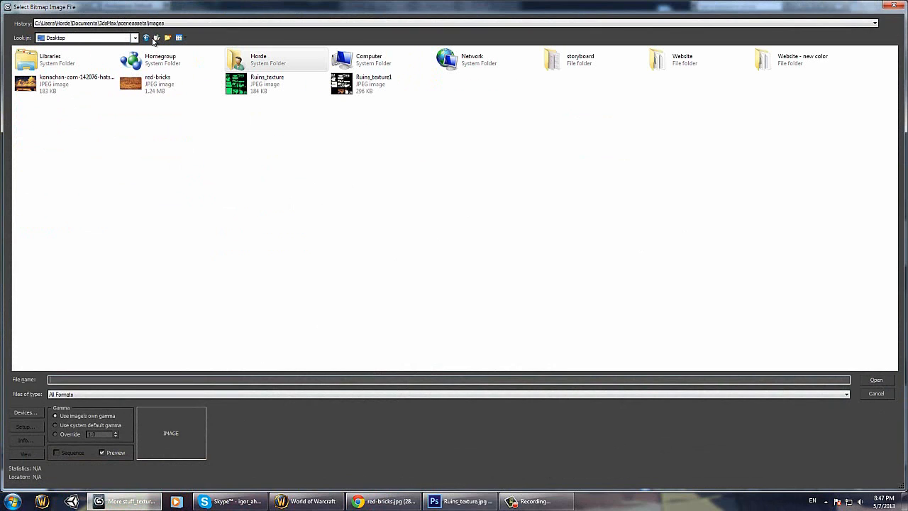
pyautogui.click(346, 98)
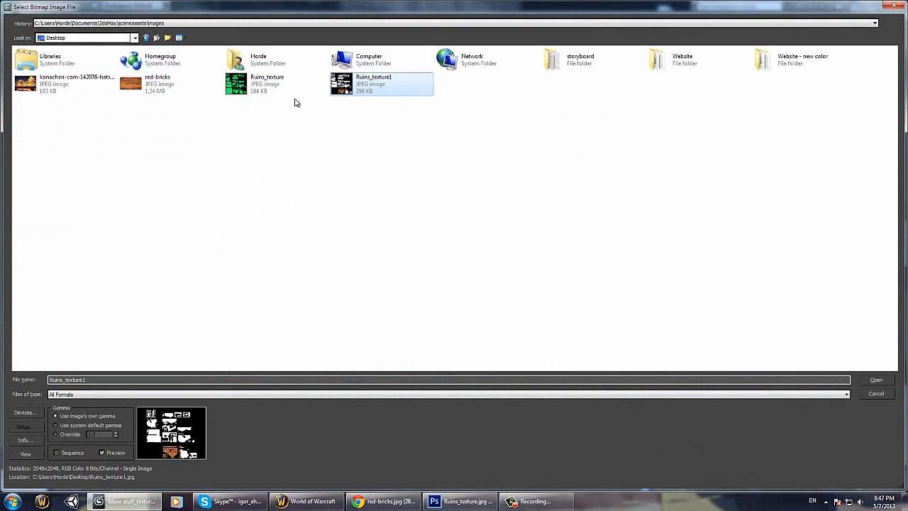
pyautogui.click(876, 381)
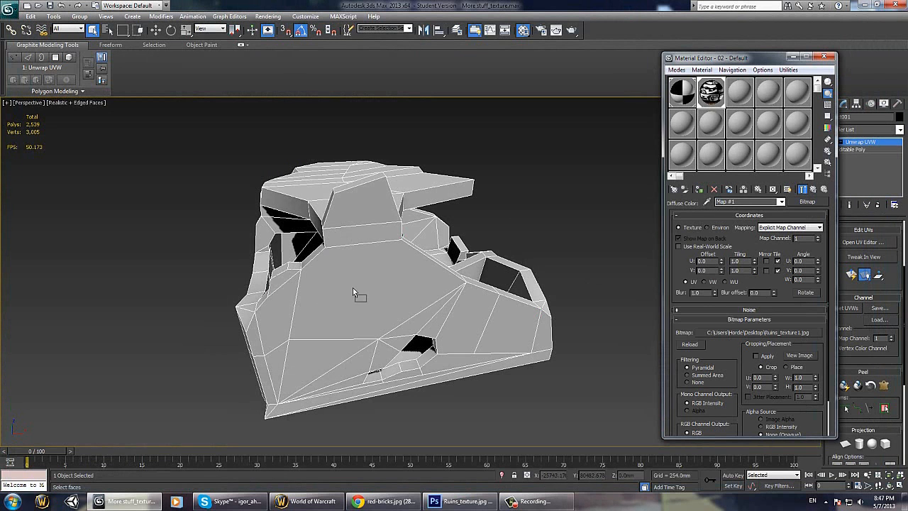
# Step: Switch to Photoshop and examine the full texture layout around the brick-filled islands
pyautogui.click(465, 501)
pyautogui.scroll(-4, 513, 290)
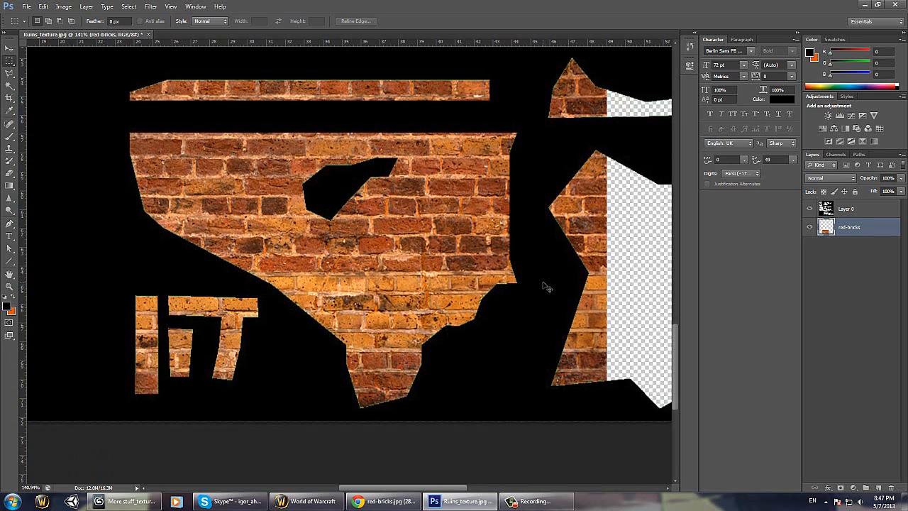
pyautogui.keyDown('alt'); pyautogui.scroll(-4, 525, 283); pyautogui.keyUp('alt')
pyautogui.keyDown('alt'); pyautogui.scroll(-3, 505, 281); pyautogui.keyUp('alt')
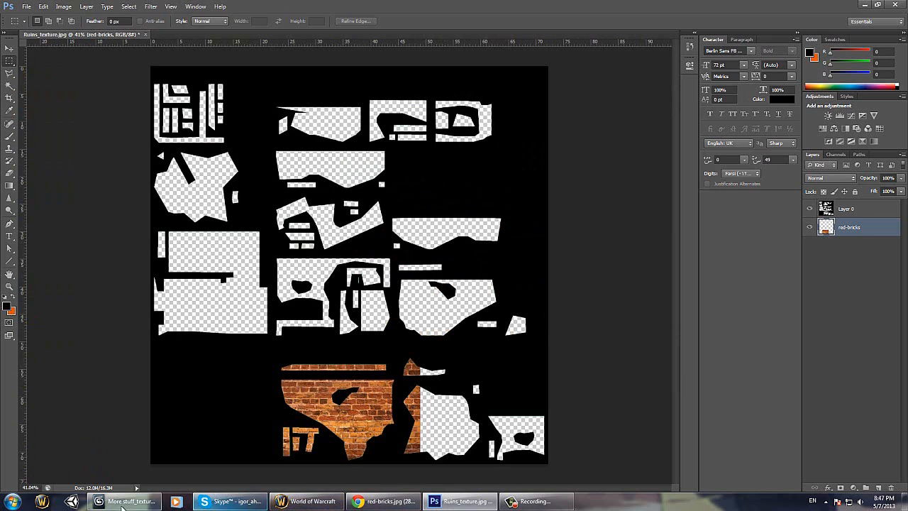
# Step: Switch to 3ds Max and show the shaded bitmap material on the ruins model in the viewport
pyautogui.click(127, 503)
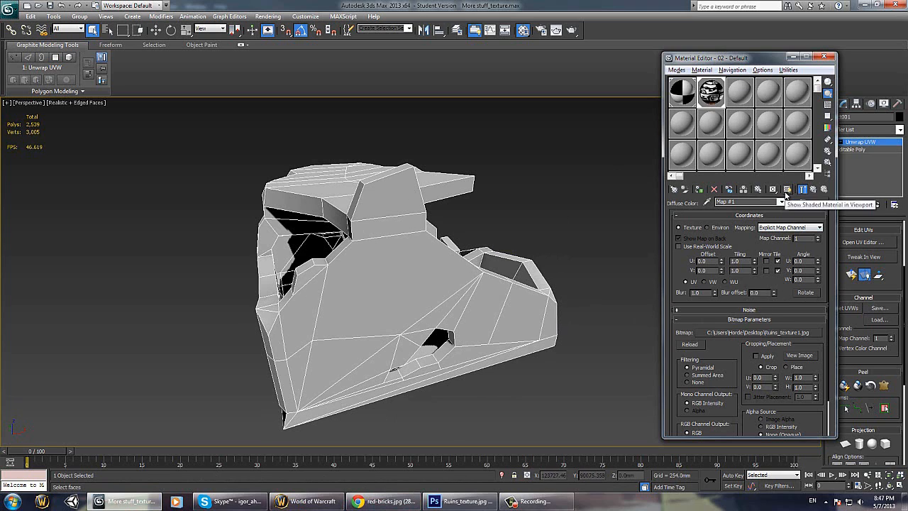
pyautogui.click(787, 191)
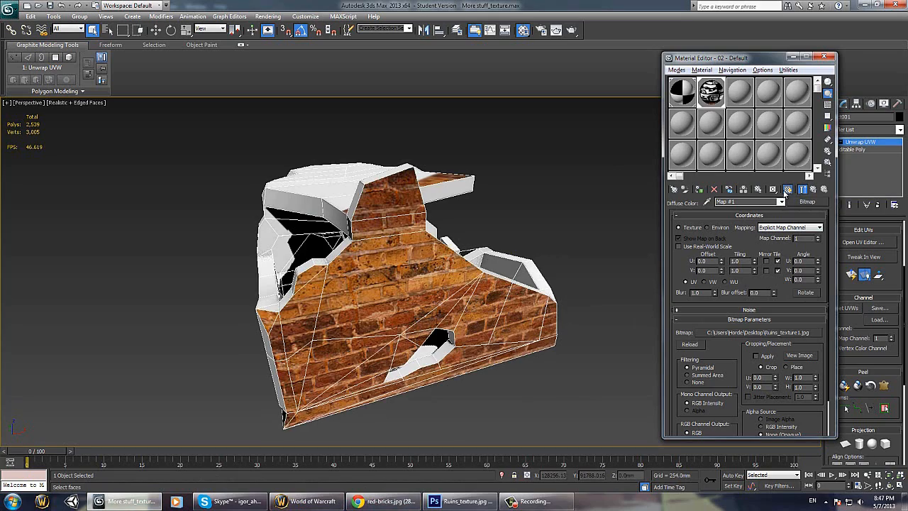
pyautogui.keyDown('alt'); pyautogui.moveTo(491, 325); pyautogui.dragTo(408, 272, button='middle'); pyautogui.keyUp('alt')
pyautogui.keyDown('alt'); pyautogui.moveTo(342, 305); pyautogui.dragTo(308, 284, button='middle'); pyautogui.keyUp('alt')
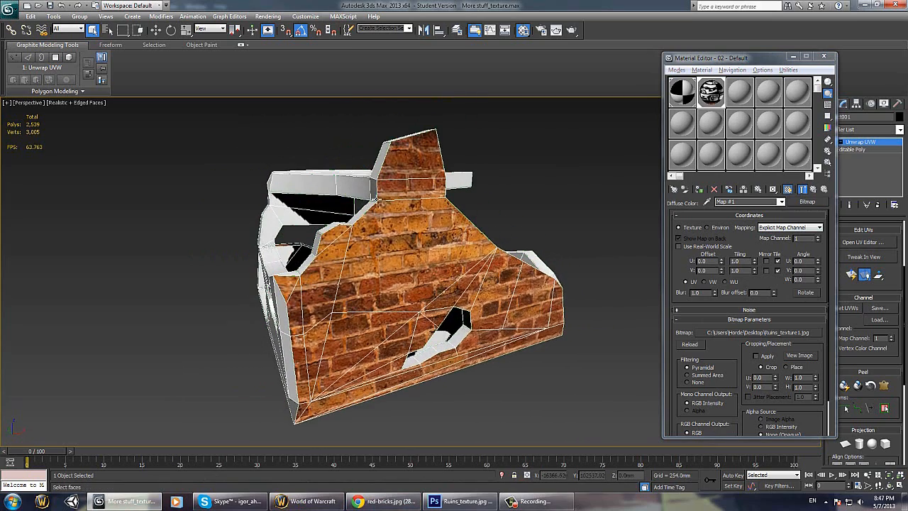
# Step: Switch to Photoshop and toggle the visibility of Layer 0 to inspect the full red-bricks image beneath it
pyautogui.click(457, 502)
pyautogui.keyDown('alt'); pyautogui.scroll(4, 360, 374); pyautogui.keyUp('alt')
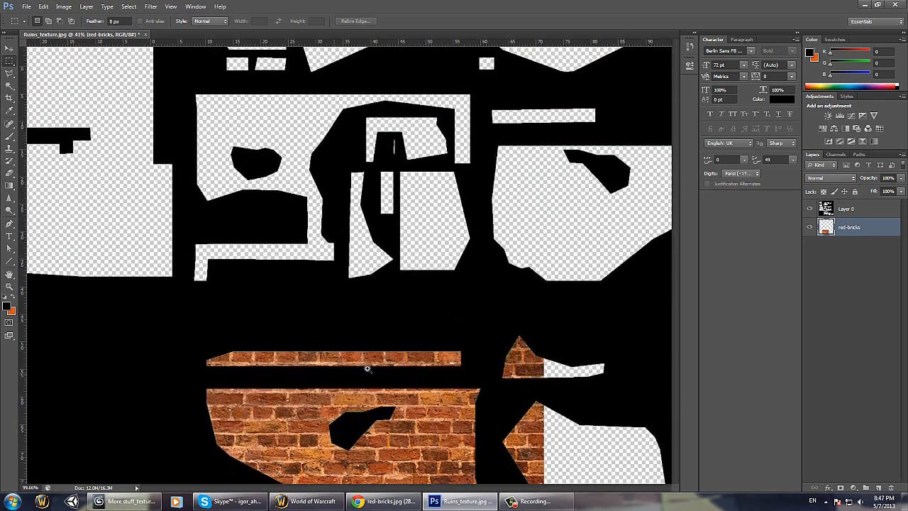
pyautogui.scroll(-3, 377, 382)
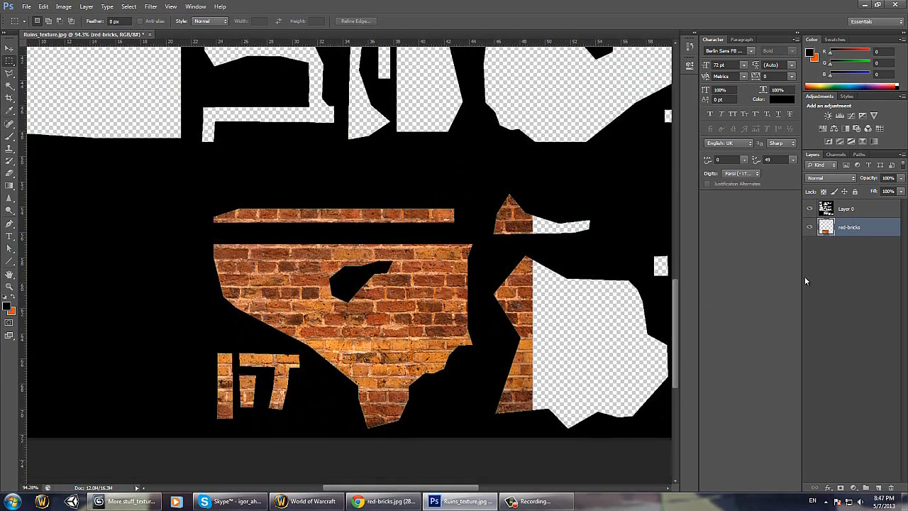
pyautogui.click(811, 209)
pyautogui.click(811, 210)
pyautogui.click(809, 210)
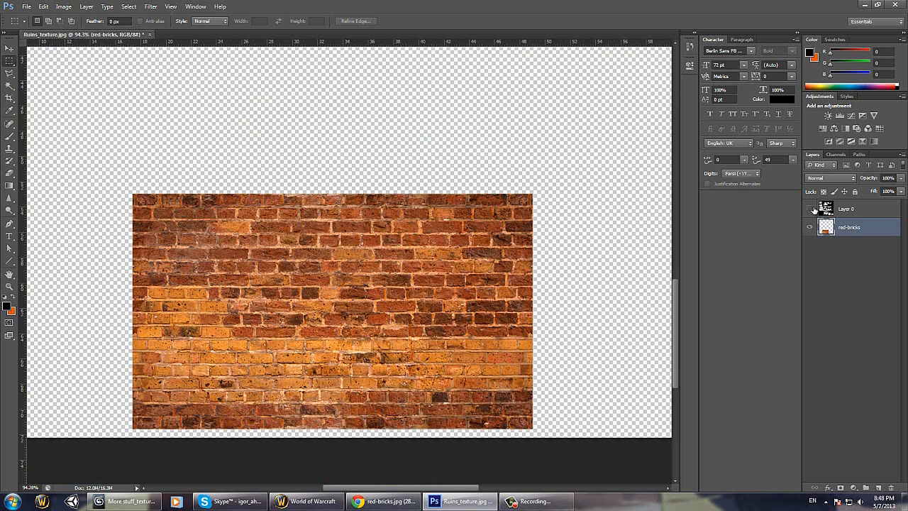
pyautogui.click(810, 210)
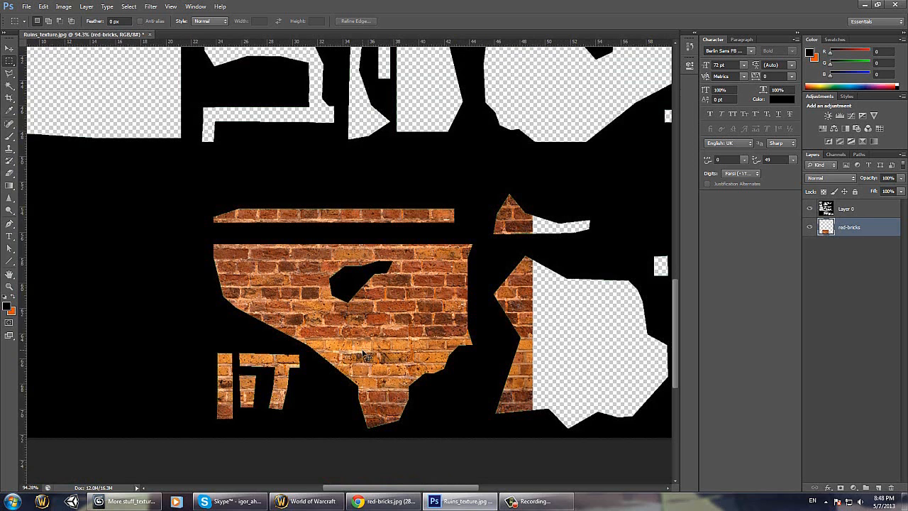
# Step: Scale the red-bricks layer down to about 77.5% and position it to cover the large wall island at the canvas's lower middle
pyautogui.hotkey('ctrl', 'a')
pyautogui.keyDown('ctrl'); pyautogui.moveTo(517, 273); pyautogui.dragTo(429, 264); pyautogui.keyUp('ctrl')
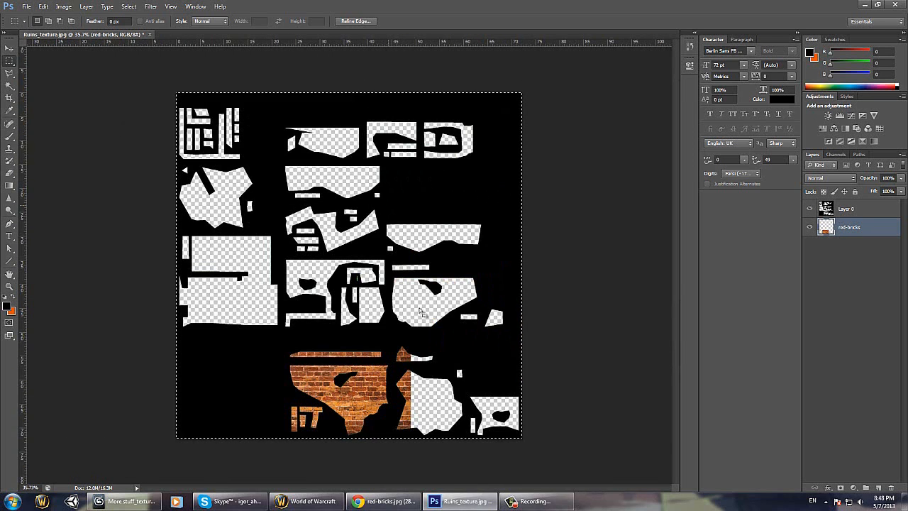
pyautogui.hotkey('ctrl', 't')
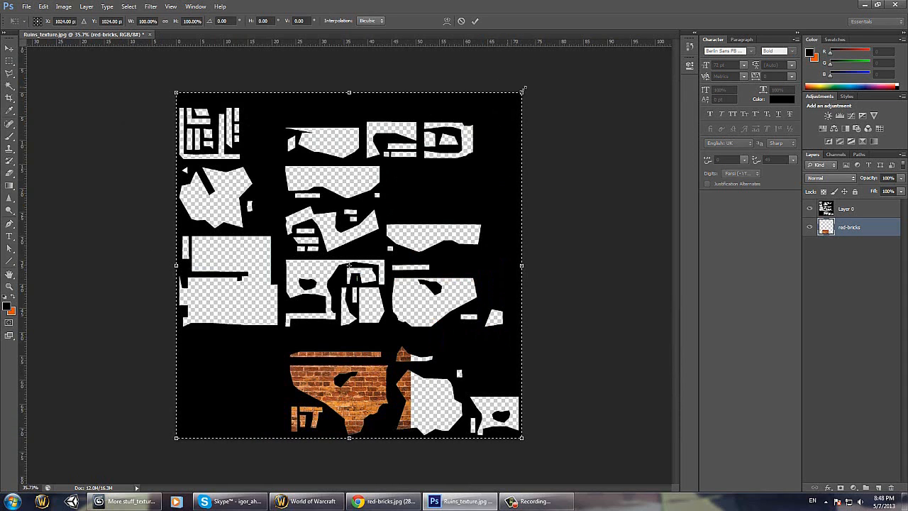
pyautogui.moveTo(526, 90); pyautogui.dragTo(473, 149)
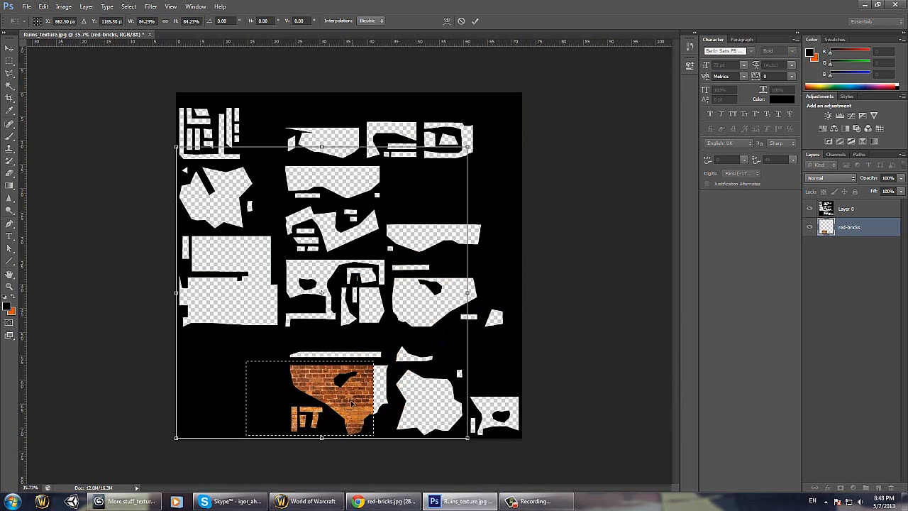
pyautogui.moveTo(353, 401); pyautogui.dragTo(369, 403)
pyautogui.moveTo(487, 149); pyautogui.dragTo(463, 170)
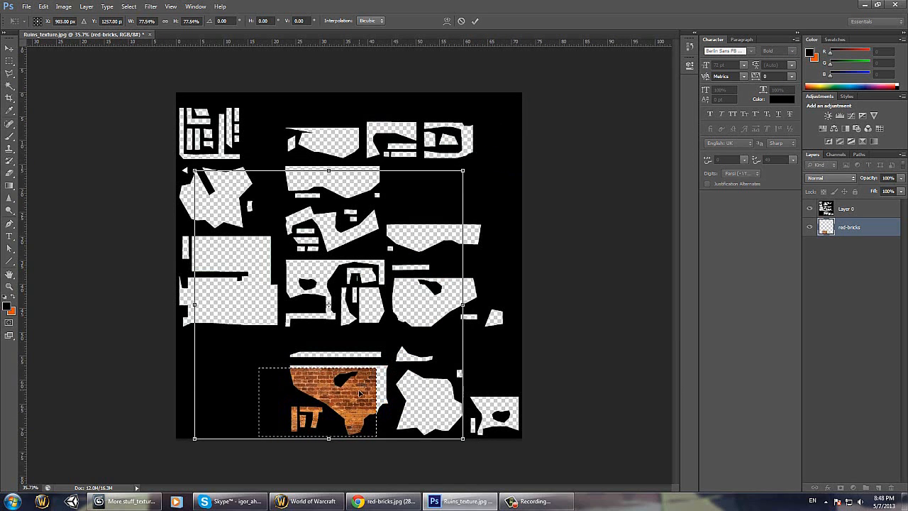
pyautogui.moveTo(360, 392); pyautogui.dragTo(379, 392)
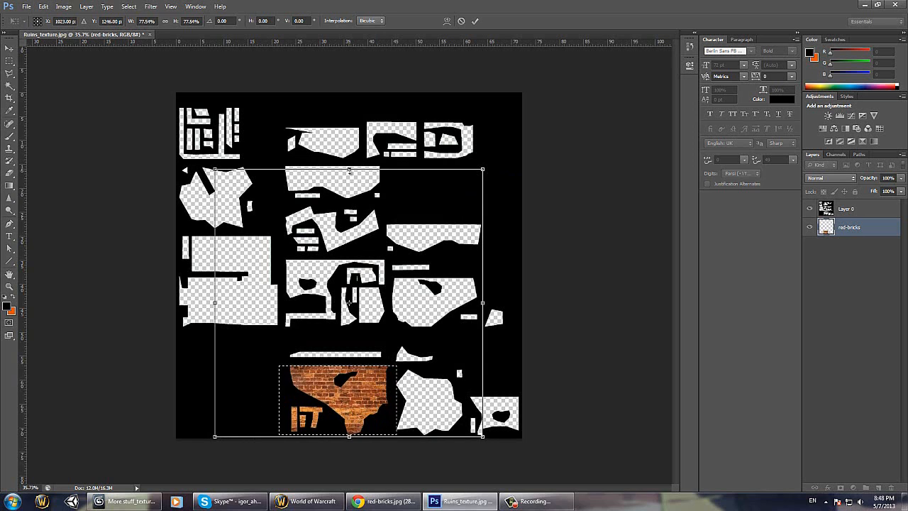
pyautogui.moveTo(349, 170); pyautogui.dragTo(349, 168)
pyautogui.press('Return')
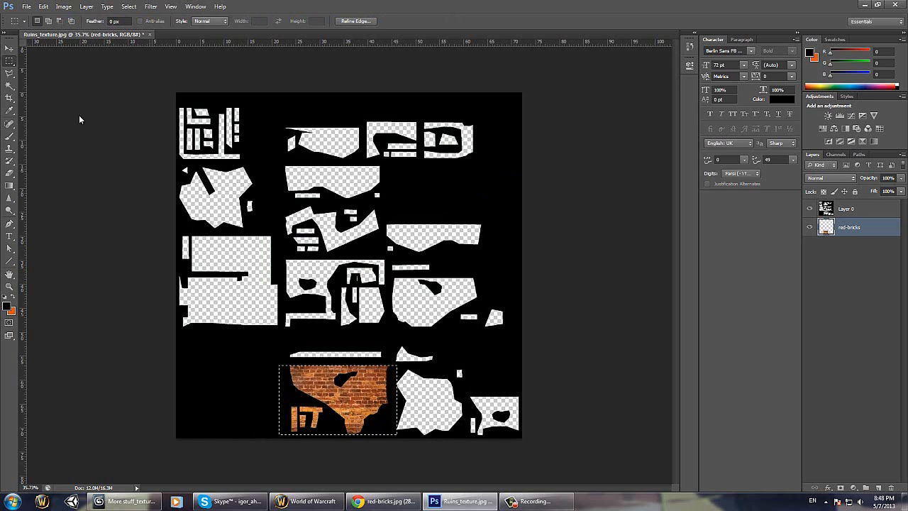
# Step: Save a JPEG copy of the texture to the Desktop as Ruins_texture1 with quality 6, replacing the existing Ruins_texture1 file
pyautogui.click(26, 6)
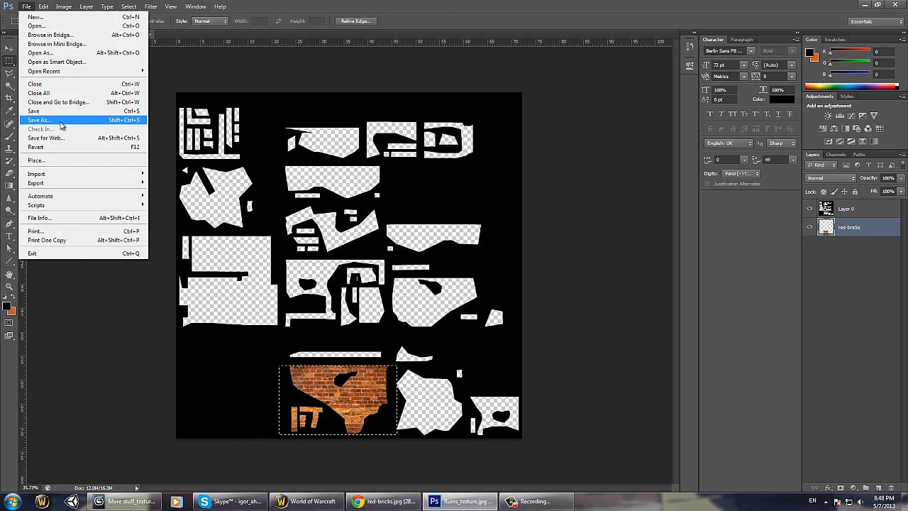
pyautogui.click(61, 121)
pyautogui.click(471, 250)
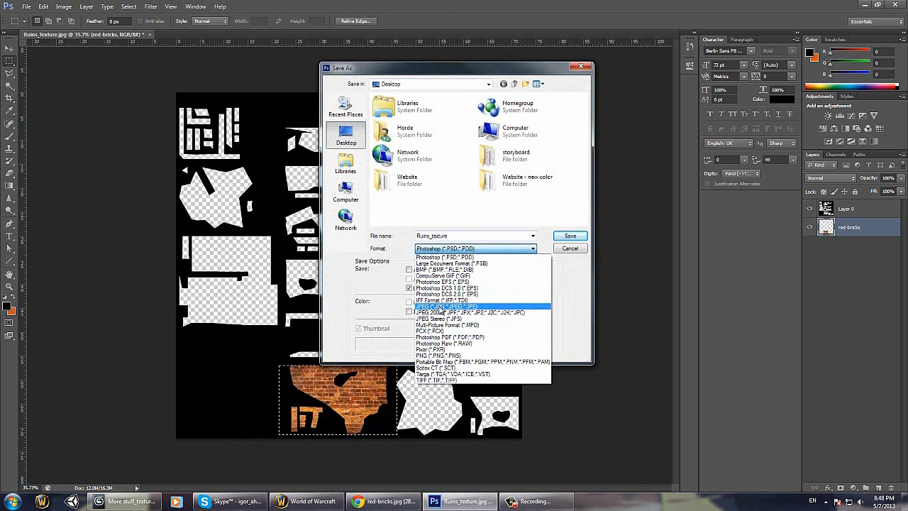
pyautogui.click(443, 307)
pyautogui.click(447, 236)
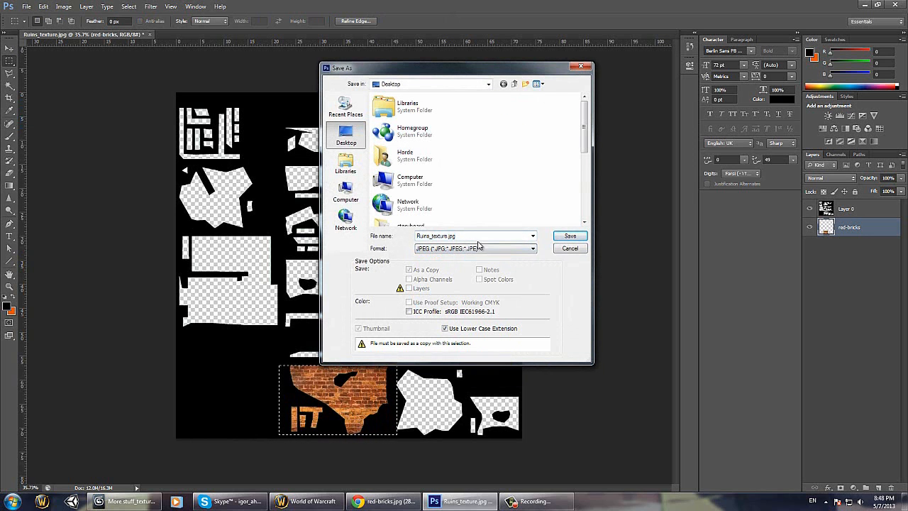
pyautogui.write('1')
pyautogui.click(570, 236)
pyautogui.click(427, 188)
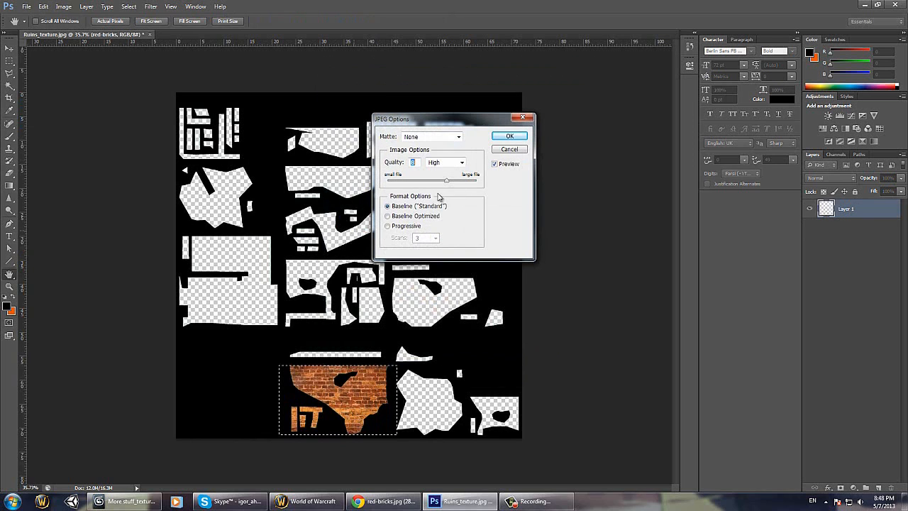
pyautogui.moveTo(447, 185); pyautogui.dragTo(433, 188)
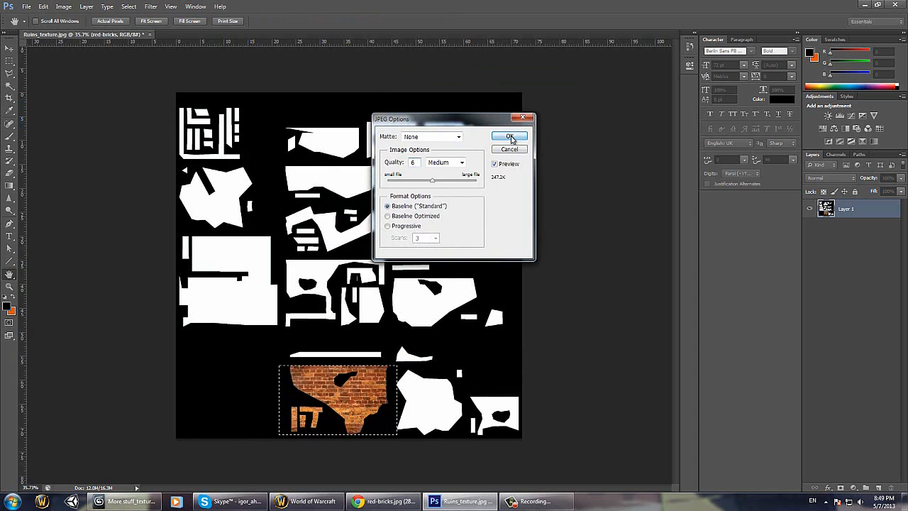
pyautogui.click(510, 136)
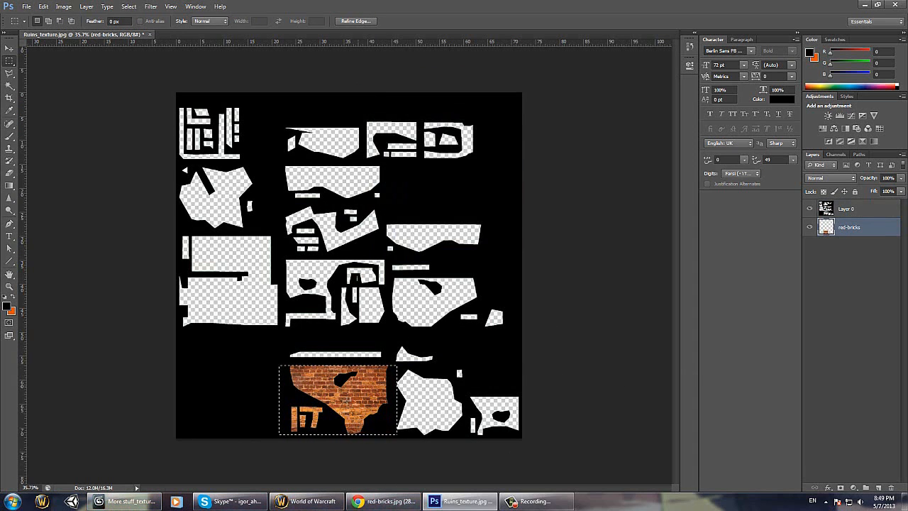
# Step: Switch to 3ds Max and inspect the updated brick texture on the ruins model from several angles
pyautogui.click(127, 501)
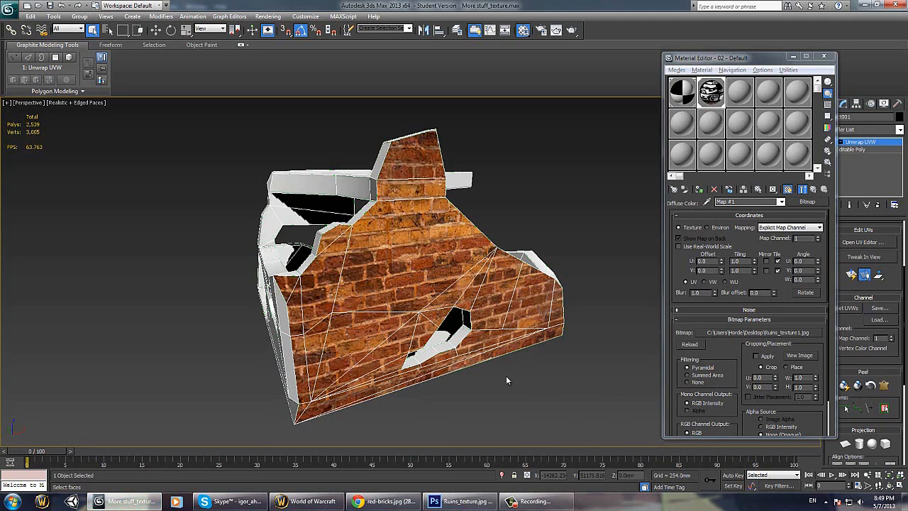
pyautogui.keyDown('alt'); pyautogui.moveTo(438, 269); pyautogui.dragTo(568, 312, button='middle'); pyautogui.keyUp('alt')
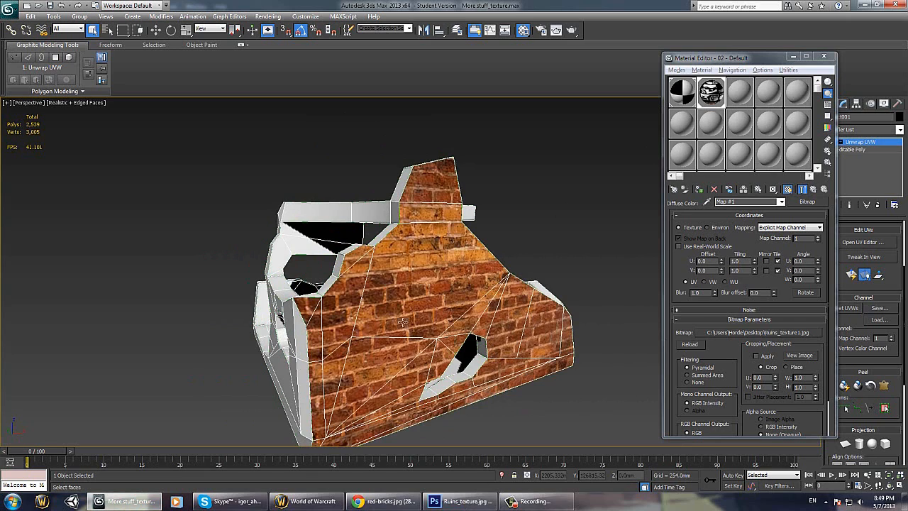
pyautogui.keyDown('alt'); pyautogui.moveTo(567, 208); pyautogui.dragTo(433, 256, button='middle'); pyautogui.keyUp('alt')
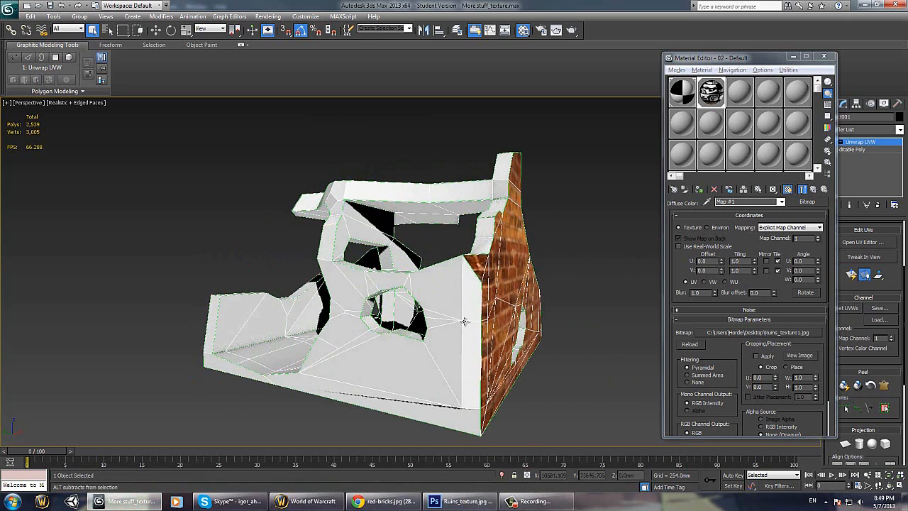
pyautogui.keyDown('alt'); pyautogui.moveTo(447, 355); pyautogui.dragTo(376, 291, button='middle'); pyautogui.keyUp('alt')
# Step: Open the UV editor and select the ruins' roof faces to identify their island in the UV layout
pyautogui.click(377, 266)
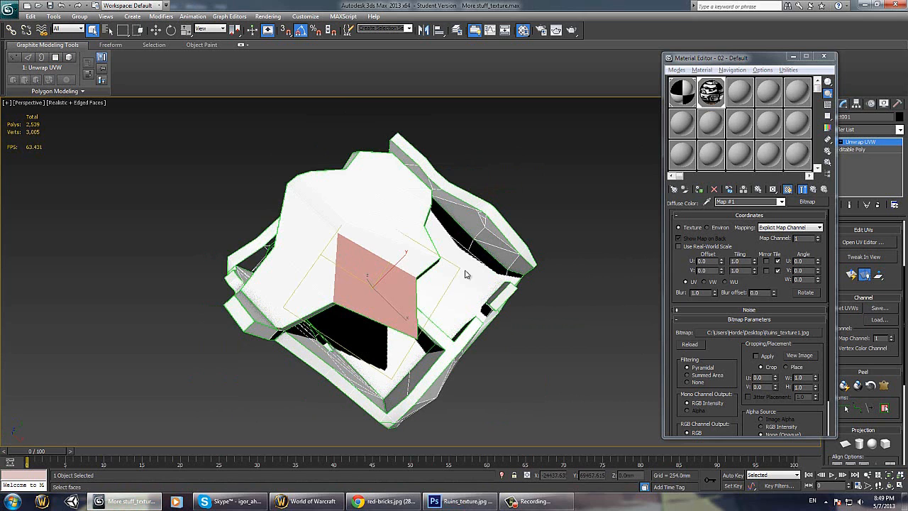
pyautogui.click(866, 242)
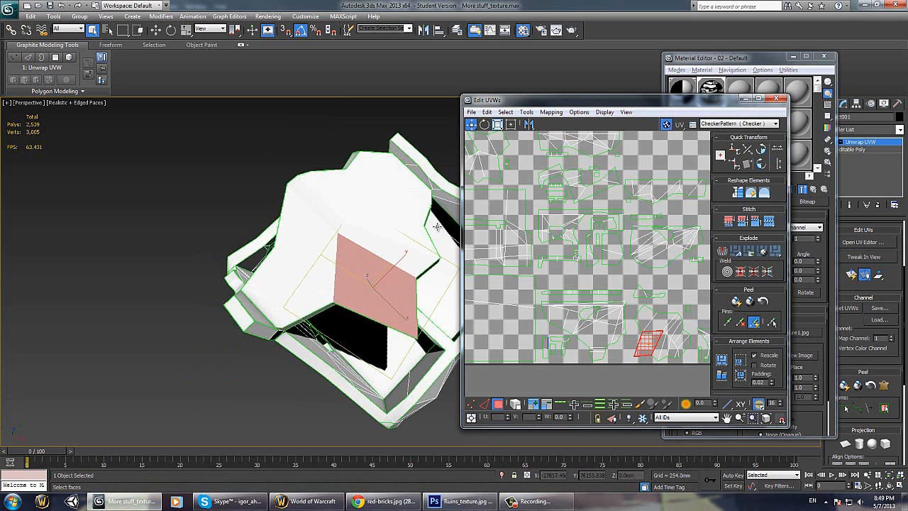
pyautogui.keyDown('ctrl'); pyautogui.click(393, 229); pyautogui.keyUp('ctrl')
pyautogui.keyDown('ctrl'); pyautogui.click(396, 208); pyautogui.keyUp('ctrl')
pyautogui.keyDown('ctrl'); pyautogui.click(332, 182); pyautogui.keyUp('ctrl')
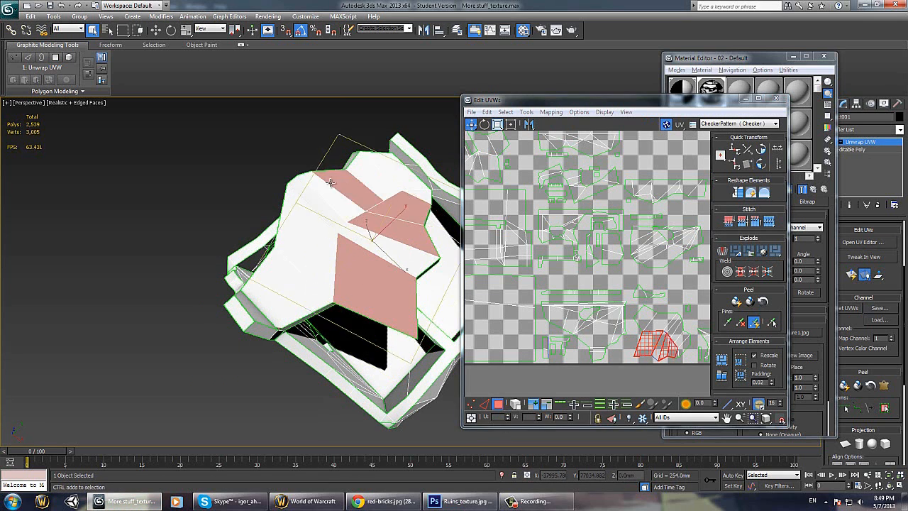
pyautogui.keyDown('ctrl'); pyautogui.click(649, 324); pyautogui.keyUp('ctrl')
pyautogui.keyDown('ctrl'); pyautogui.click(655, 323); pyautogui.keyUp('ctrl')
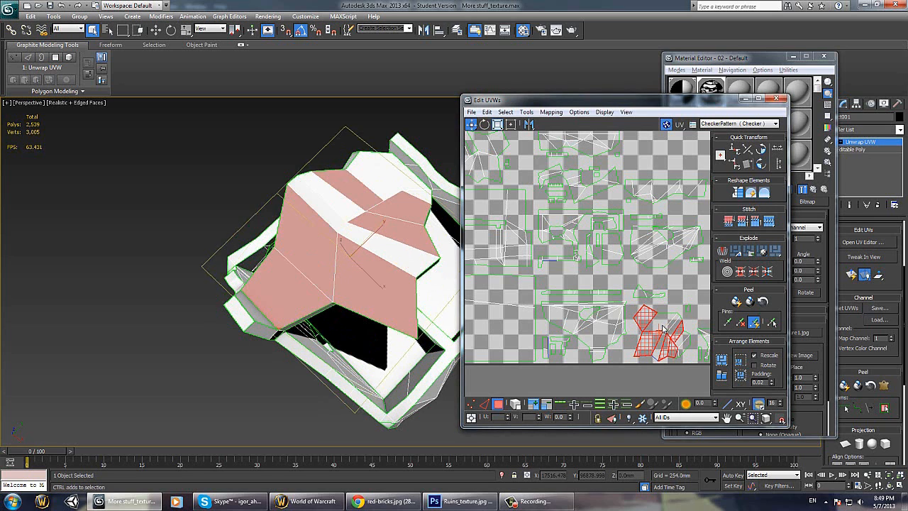
pyautogui.keyDown('ctrl'); pyautogui.click(670, 325); pyautogui.keyUp('ctrl')
pyautogui.keyDown('ctrl'); pyautogui.click(407, 183); pyautogui.keyUp('ctrl')
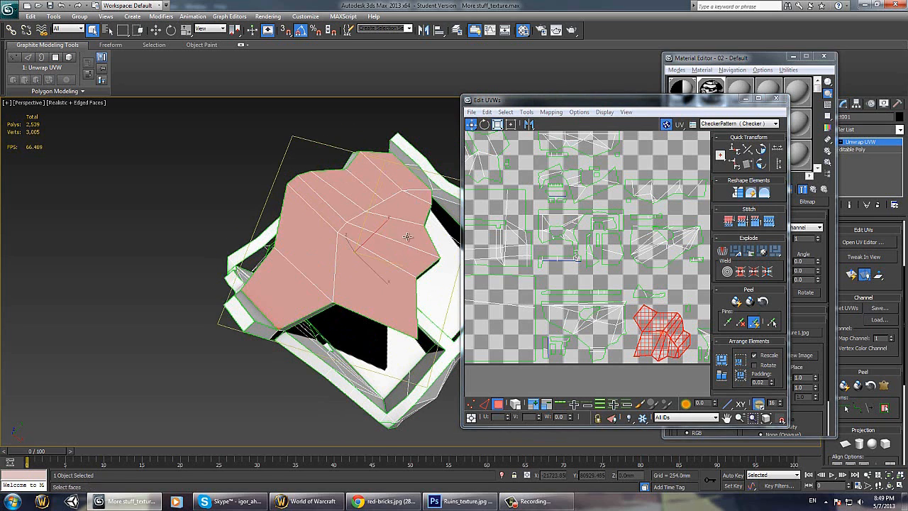
pyautogui.keyDown('alt'); pyautogui.moveTo(405, 237); pyautogui.dragTo(379, 235, button='middle'); pyautogui.keyUp('alt')
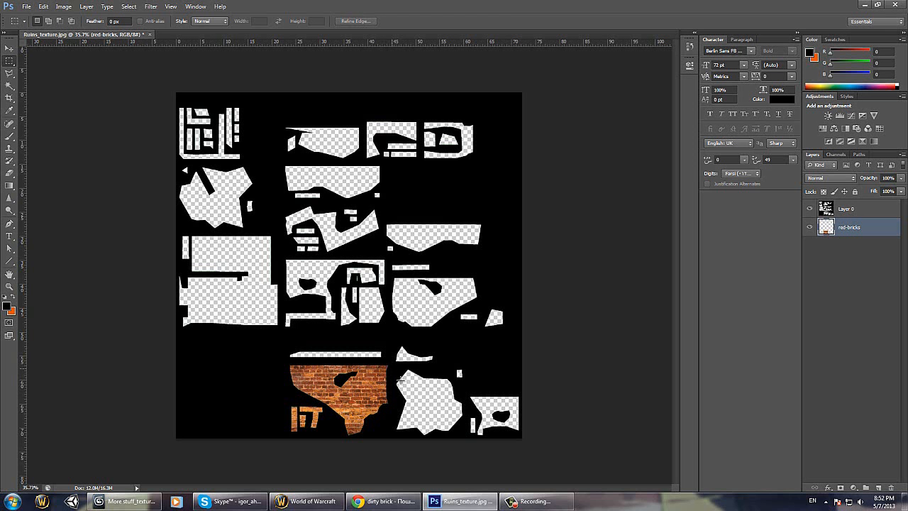
# Step: Place the d floor image from the Desktop into the Photoshop texture and scale it to 130.21% width and 195.79% height over the roof island
pyautogui.moveTo(393, 368); pyautogui.dragTo(469, 439)
pyautogui.click(905, 502)
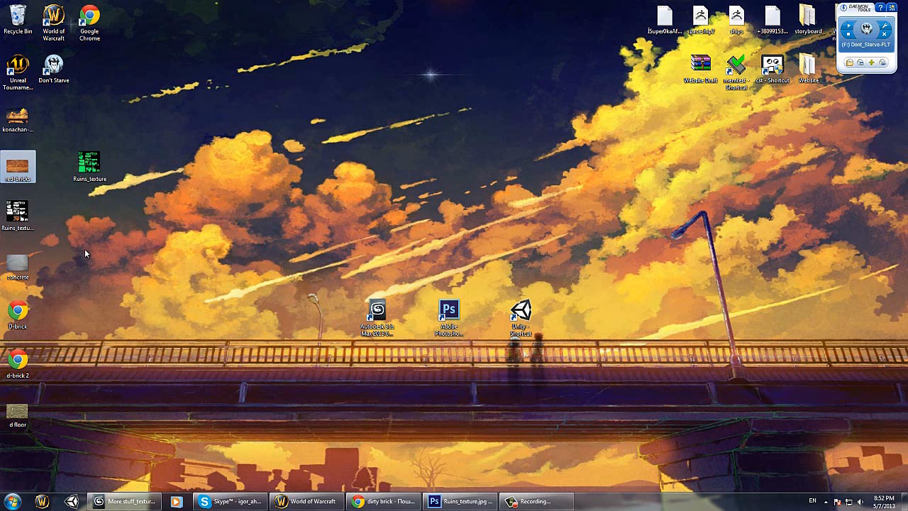
pyautogui.moveTo(18, 424); pyautogui.dragTo(442, 381)
pyautogui.keyDown('ctrl'); pyautogui.moveTo(323, 357); pyautogui.dragTo(336, 377); pyautogui.keyUp('ctrl')
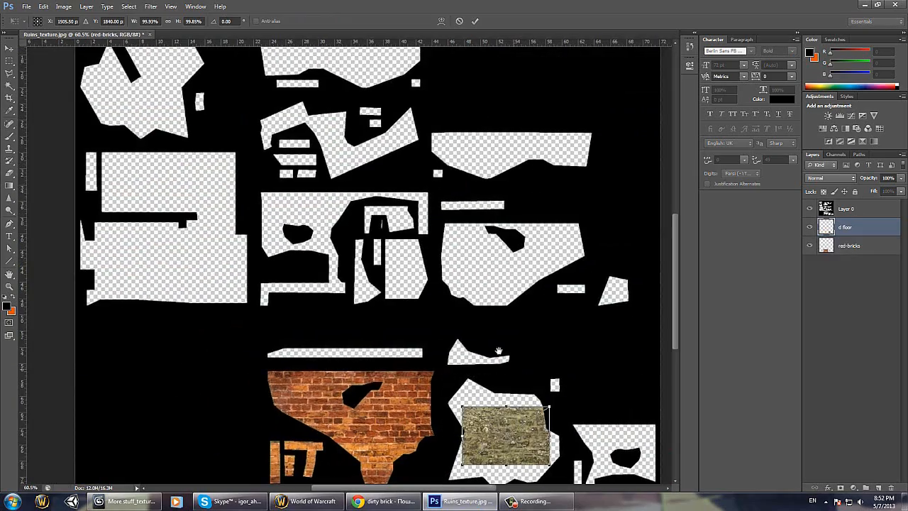
pyautogui.moveTo(555, 405); pyautogui.dragTo(526, 317)
pyautogui.moveTo(491, 383); pyautogui.dragTo(470, 428)
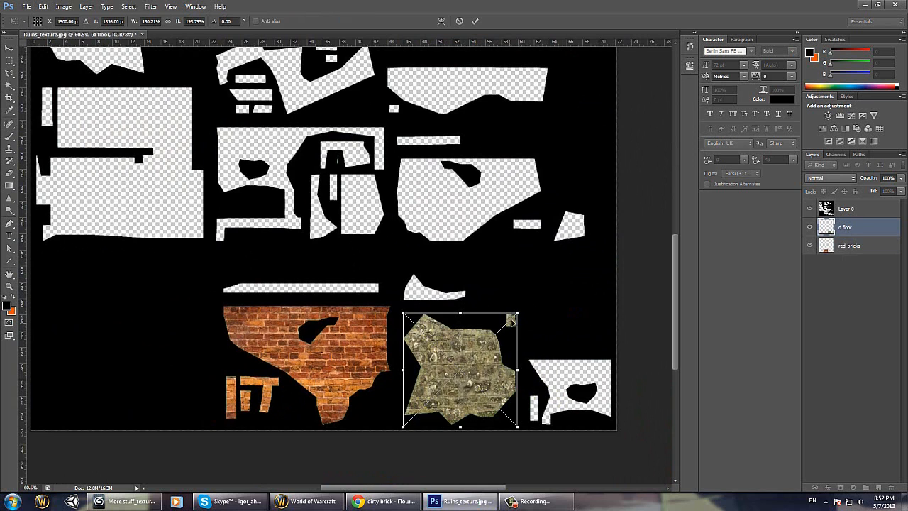
# Step: Switch to 3ds Max and select the small square UV face beside the roof island to locate it on the model
pyautogui.click(124, 501)
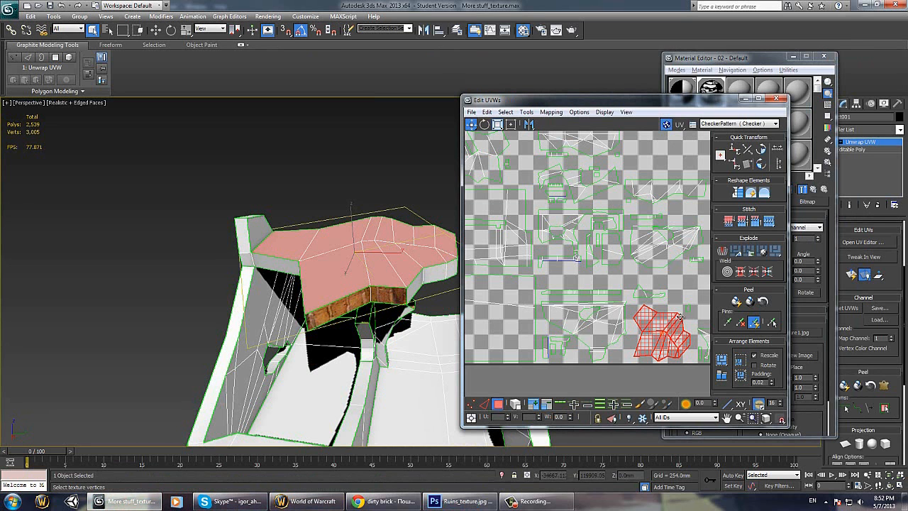
pyautogui.click(686, 312)
pyautogui.keyDown('alt'); pyautogui.moveTo(368, 316); pyautogui.dragTo(354, 278, button='middle'); pyautogui.keyUp('alt')
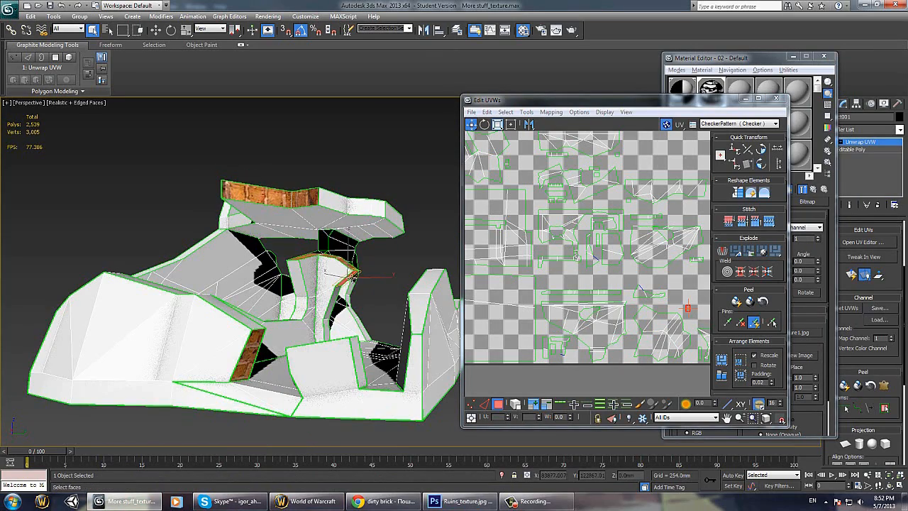
# Step: Switch to Photoshop and commit the placement of the d floor image over the roof island
pyautogui.scroll(3, 355, 279)
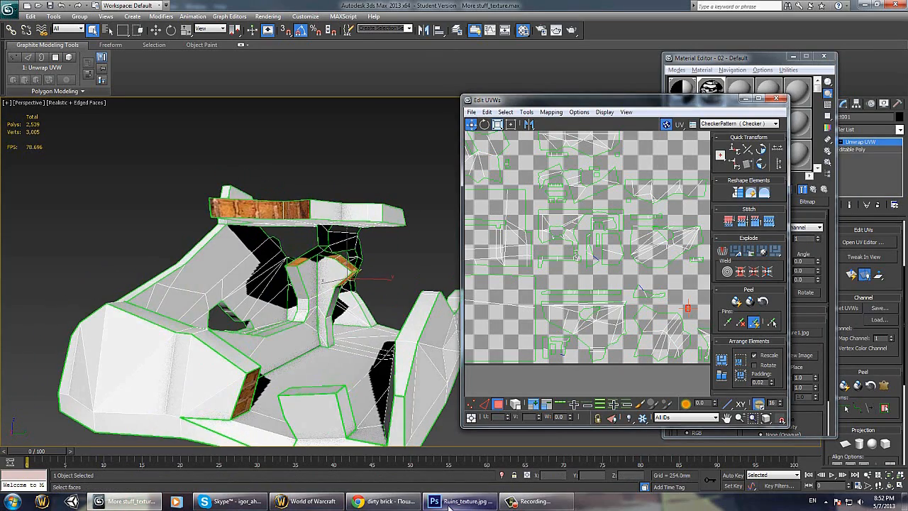
pyautogui.click(451, 502)
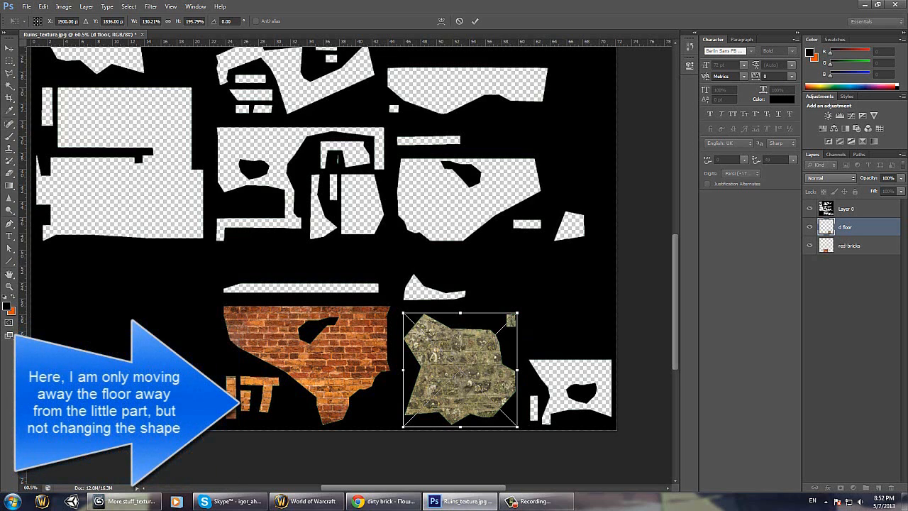
pyautogui.press('Return')
# Step: Rasterize the d floor layer and delete the floor texture from the small square island beside the roof island
pyautogui.rightClick(856, 229)
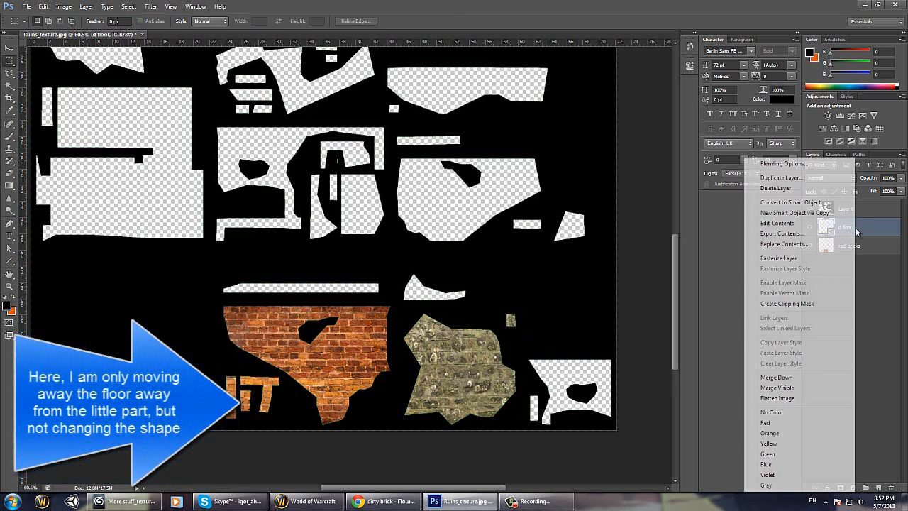
pyautogui.click(793, 259)
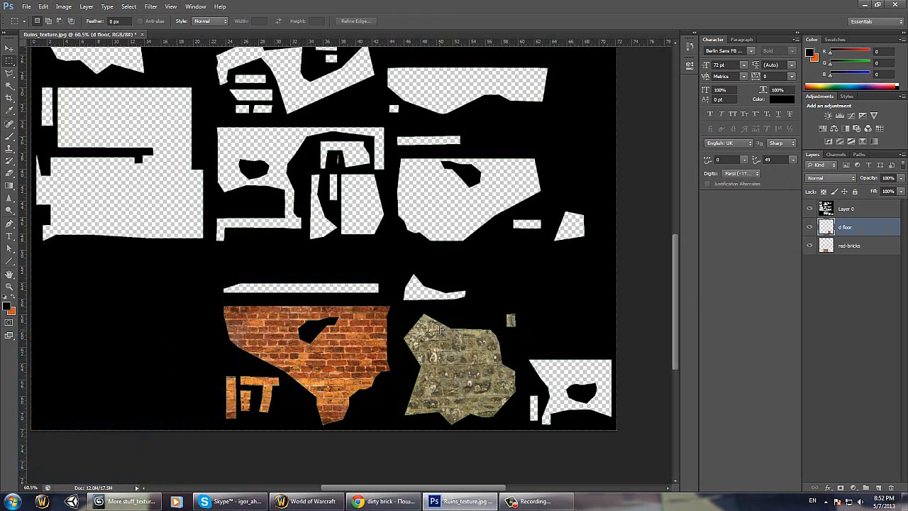
pyautogui.moveTo(502, 305); pyautogui.dragTo(529, 329)
pyautogui.click(538, 315)
# Step: Save the texture to the Desktop as the medium-quality JPEG Ruins_texture1.jpg, replacing the existing file
pyautogui.click(26, 7)
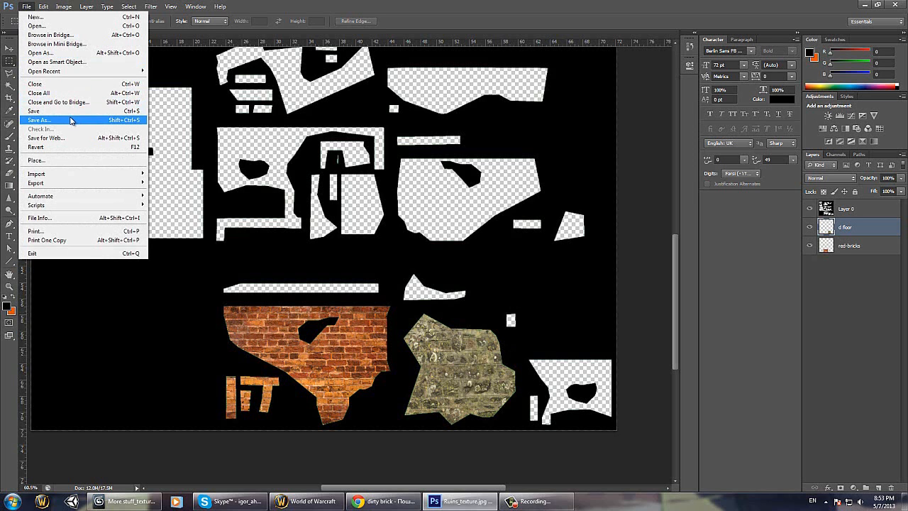
pyautogui.click(70, 119)
pyautogui.click(454, 249)
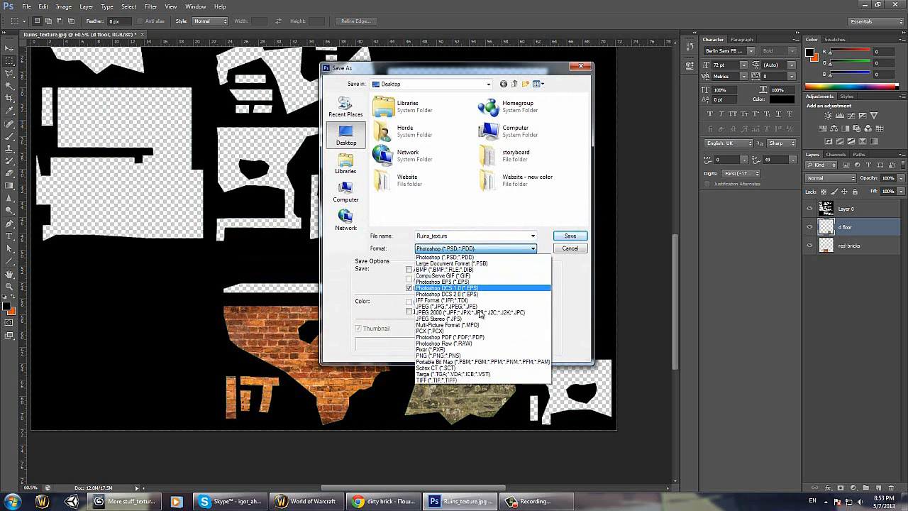
pyautogui.click(477, 306)
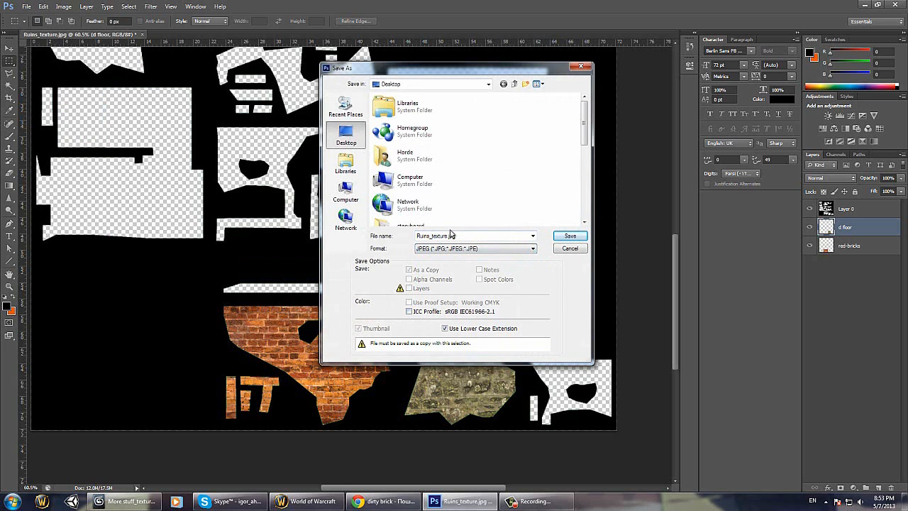
pyautogui.scroll(-3, 587, 123)
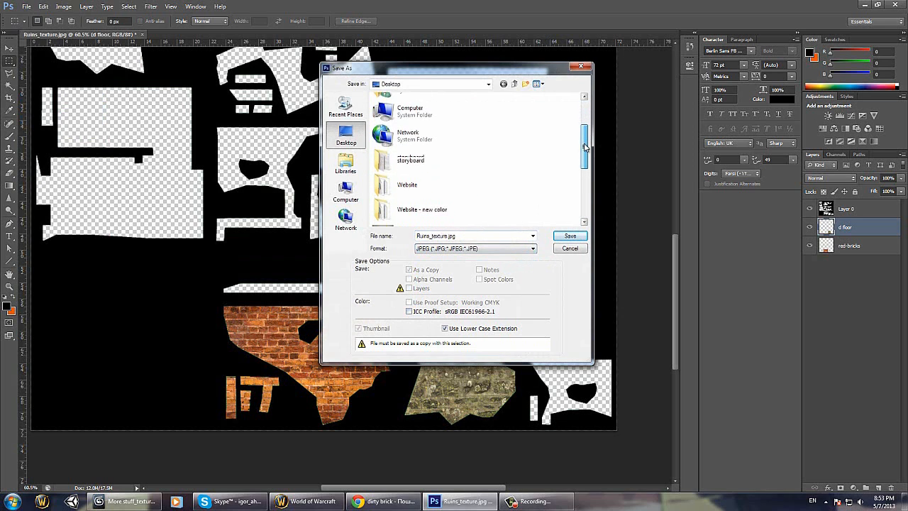
pyautogui.tripleClick(448, 237)
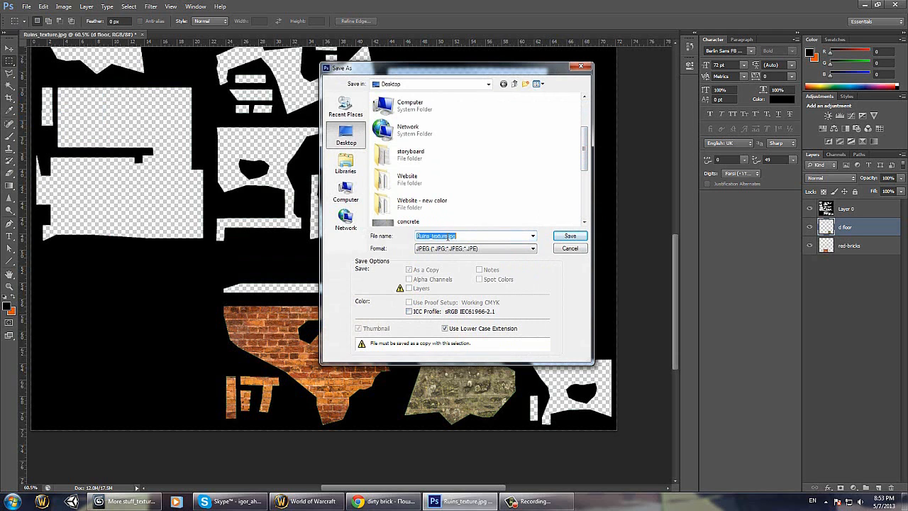
pyautogui.click(566, 238)
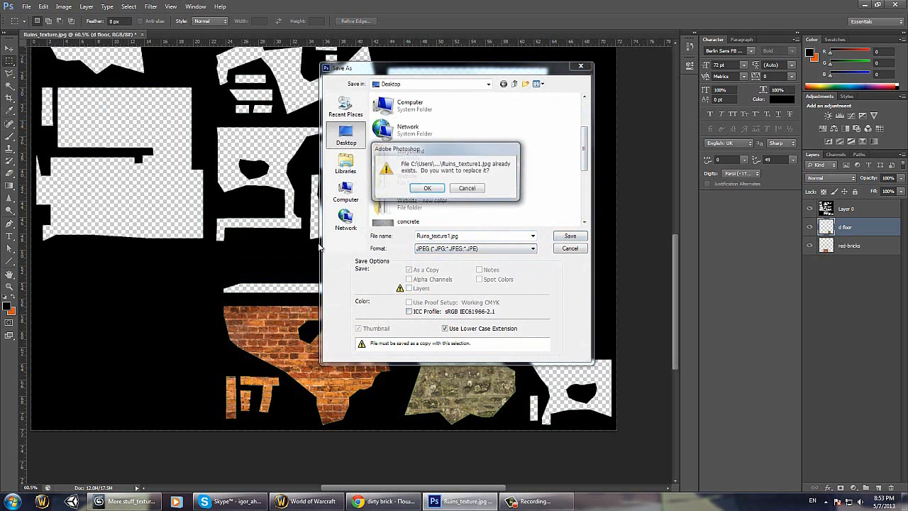
pyautogui.click(420, 187)
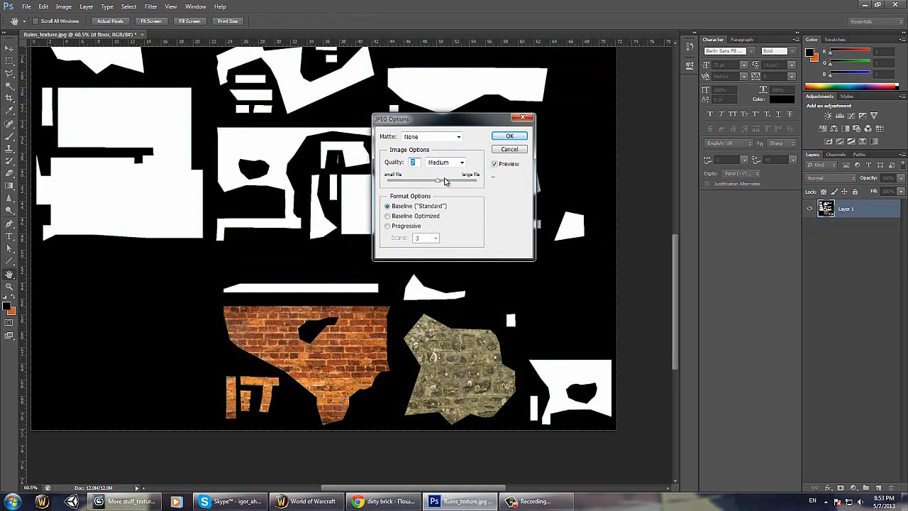
pyautogui.click(500, 137)
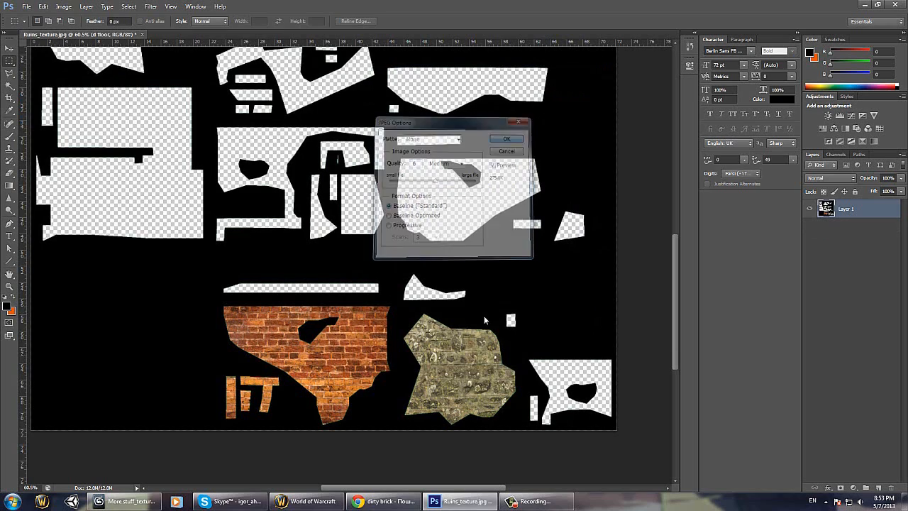
# Step: Switch to 3ds Max and inspect the floor texture on the ruins' roof from above
pyautogui.click(139, 501)
pyautogui.click(139, 502)
pyautogui.click(139, 502)
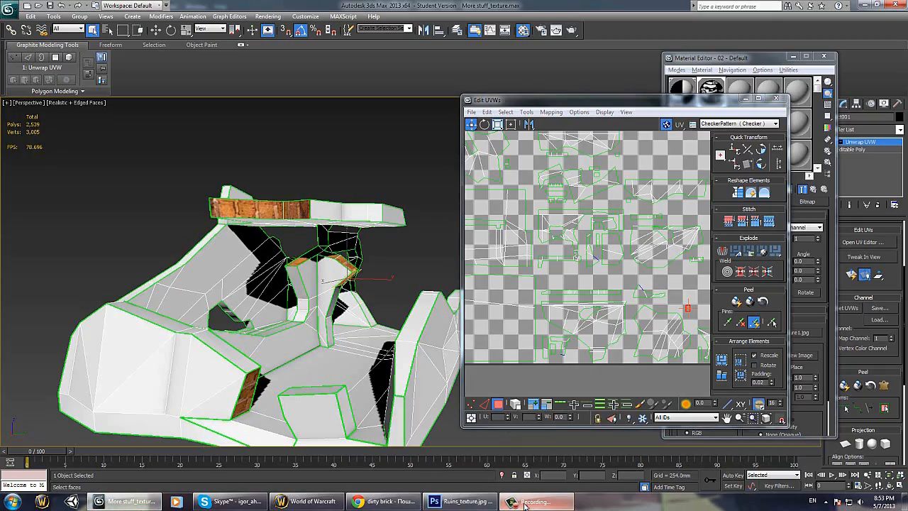
pyautogui.keyDown('alt'); pyautogui.moveTo(370, 288); pyautogui.dragTo(320, 312, button='middle'); pyautogui.keyUp('alt')
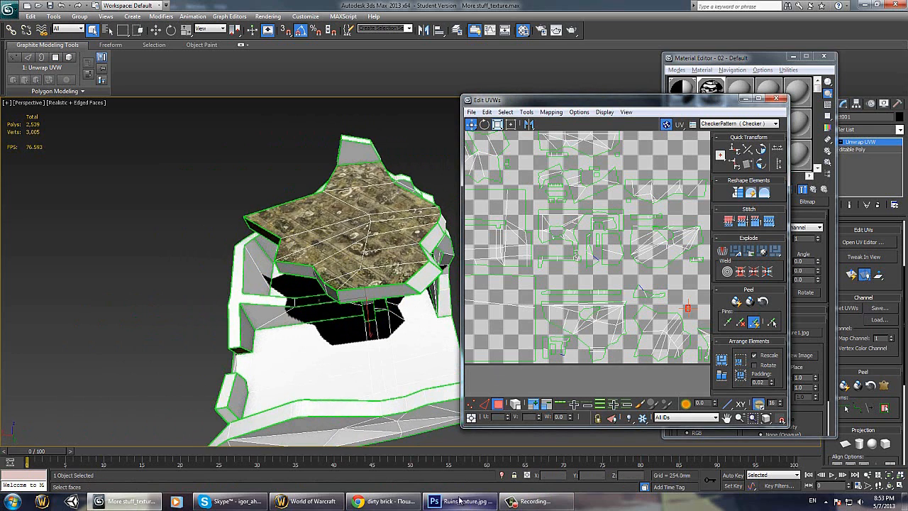
# Step: In Photoshop, rotate the selected floor texture by 30.21° and scale it to 108.64% width and 101.81% height over the roof island
pyautogui.moveTo(446, 496)
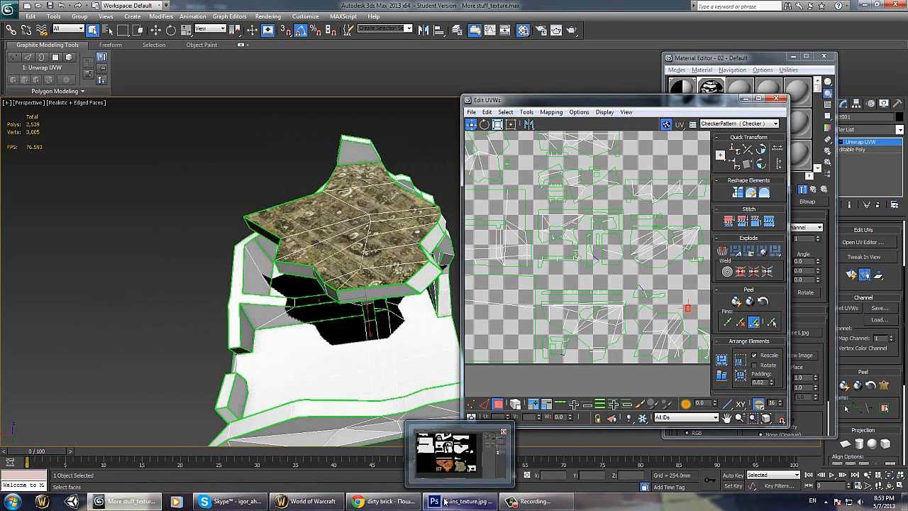
pyautogui.click(446, 501)
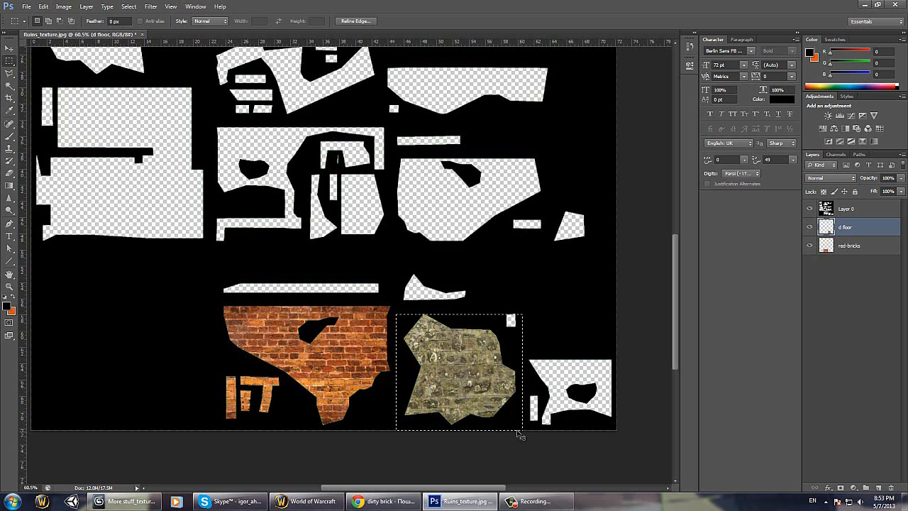
pyautogui.hotkey('ctrl', 't')
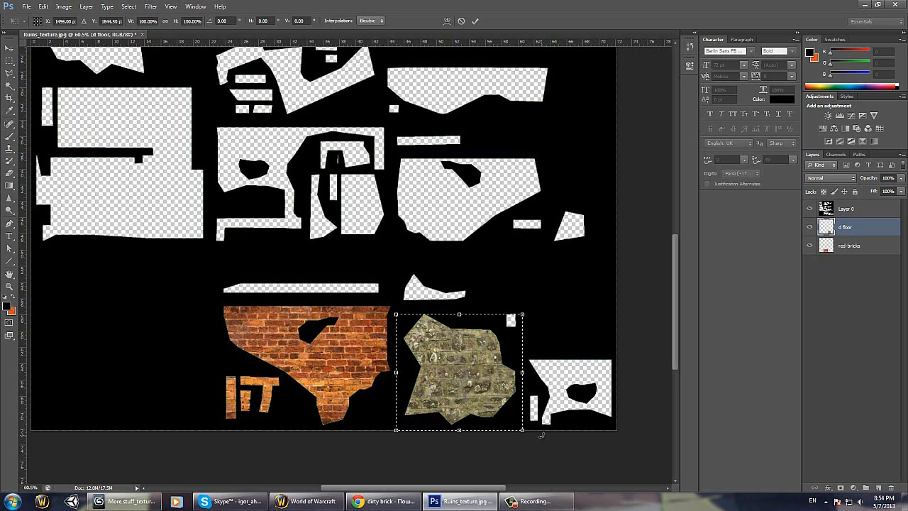
pyautogui.moveTo(541, 436); pyautogui.dragTo(492, 458)
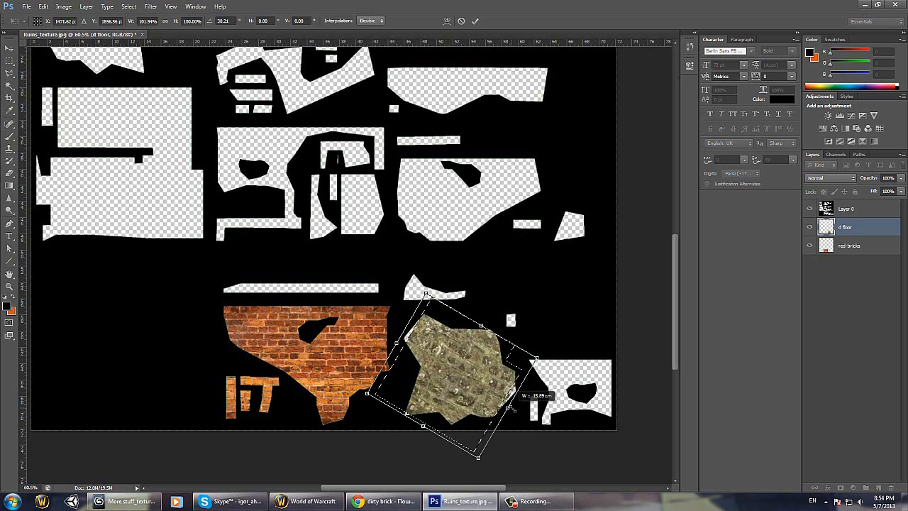
pyautogui.moveTo(512, 410); pyautogui.dragTo(476, 399)
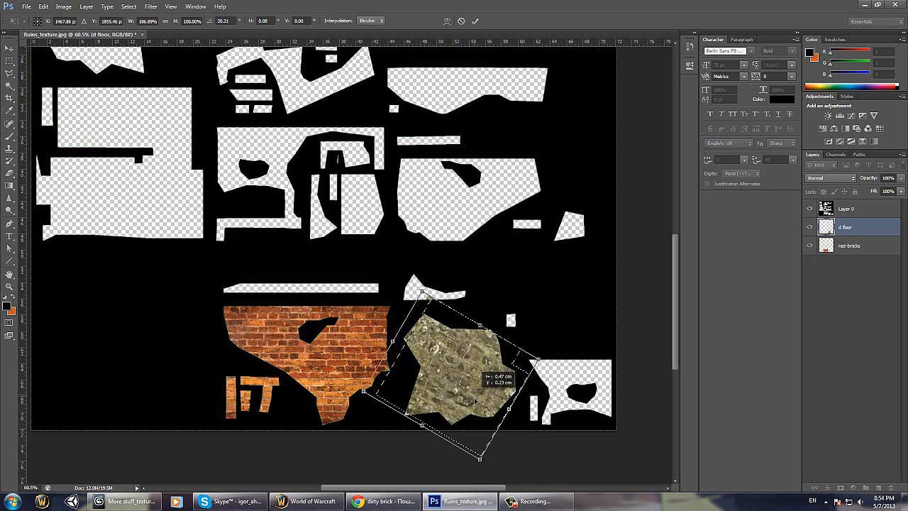
pyautogui.moveTo(479, 458); pyautogui.dragTo(481, 461)
# Step: Apply the transformation and save the texture as the JPEG Ruins_texture1.jpg at quality 8, replacing the existing file
pyautogui.hotkey('ctrl', 's')
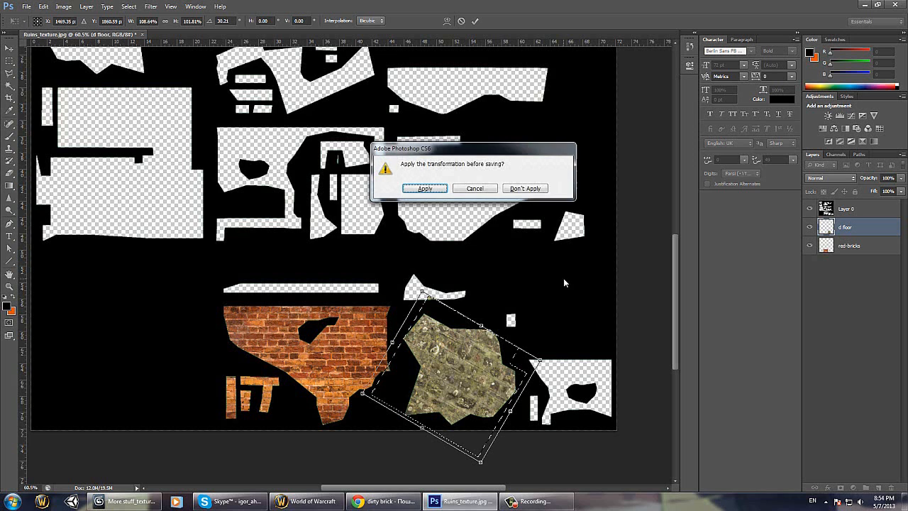
pyautogui.click(440, 190)
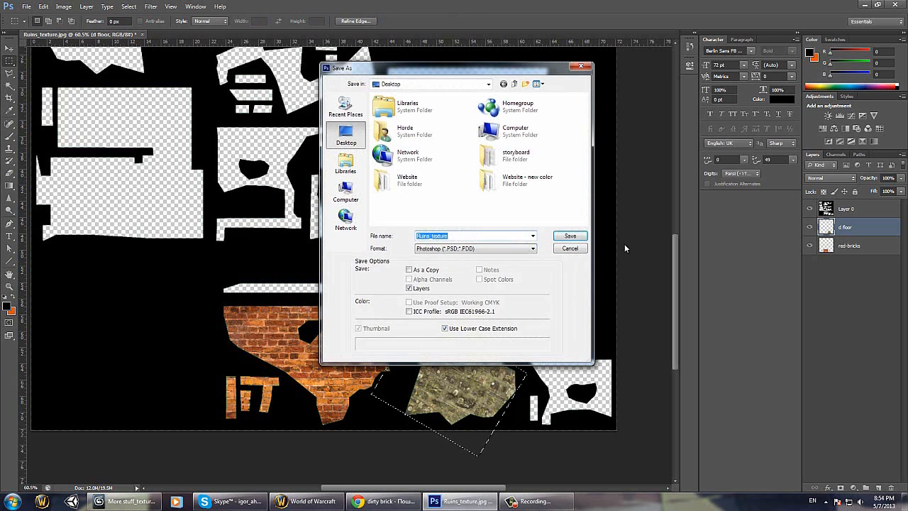
pyautogui.click(516, 250)
pyautogui.click(463, 289)
pyautogui.click(448, 237)
pyautogui.press('Return')
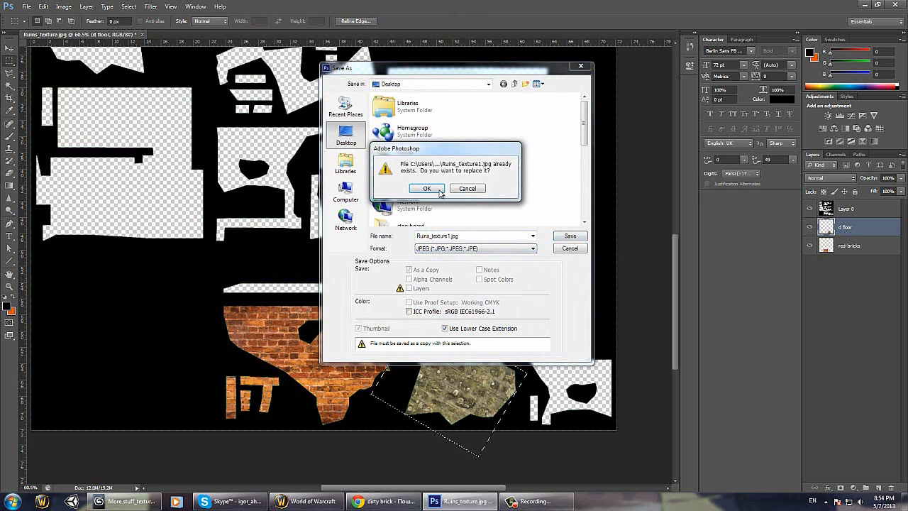
pyautogui.click(440, 190)
pyautogui.press('Return')
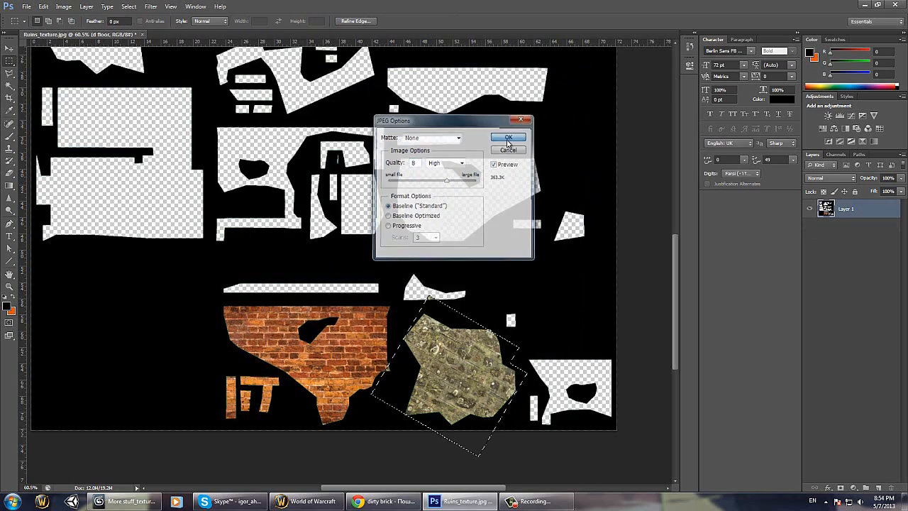
# Step: Switch to 3ds Max and inspect the rotated floor texture on the ruins' roof
pyautogui.click(148, 501)
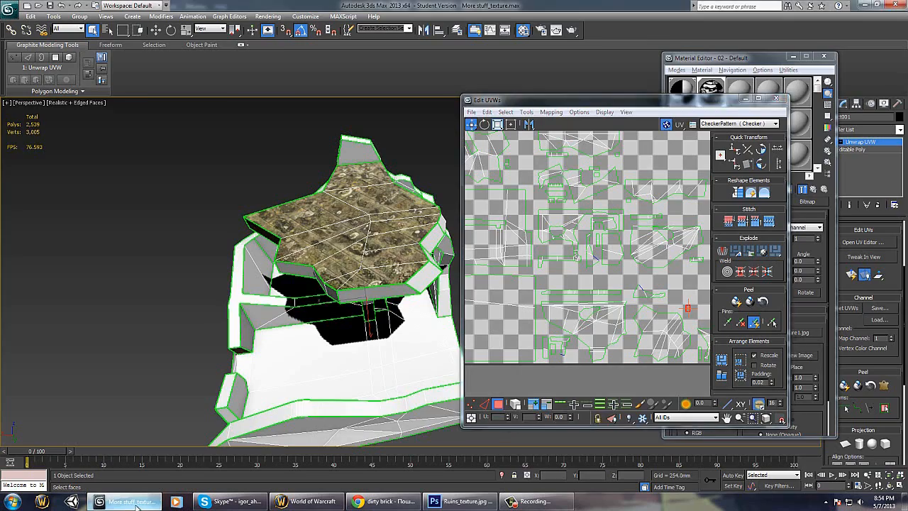
pyautogui.click(139, 503)
pyautogui.click(145, 502)
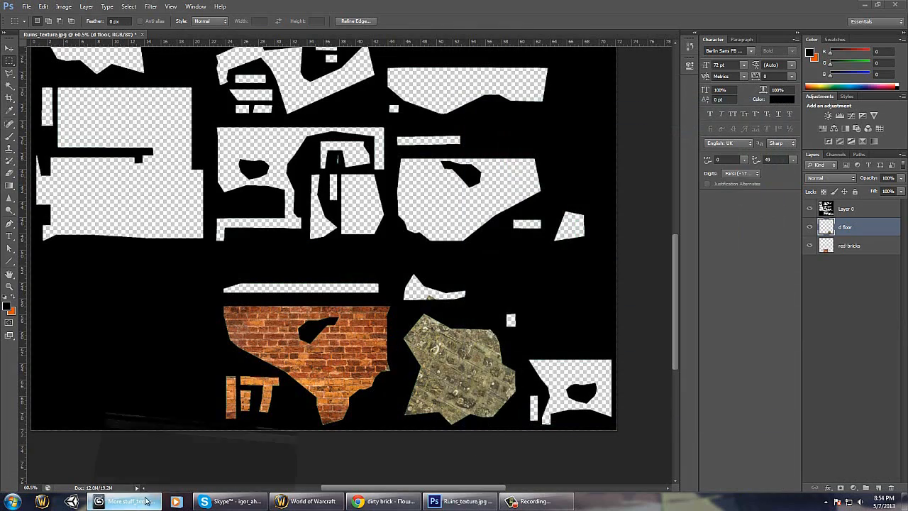
pyautogui.keyDown('alt'); pyautogui.moveTo(391, 281); pyautogui.dragTo(330, 325, button='middle'); pyautogui.keyUp('alt')
# Step: Switch to Photoshop and cut a small rectangular hole in the d floor layer near the roof island's left corner
pyautogui.hotkey('alt', 'Tab')
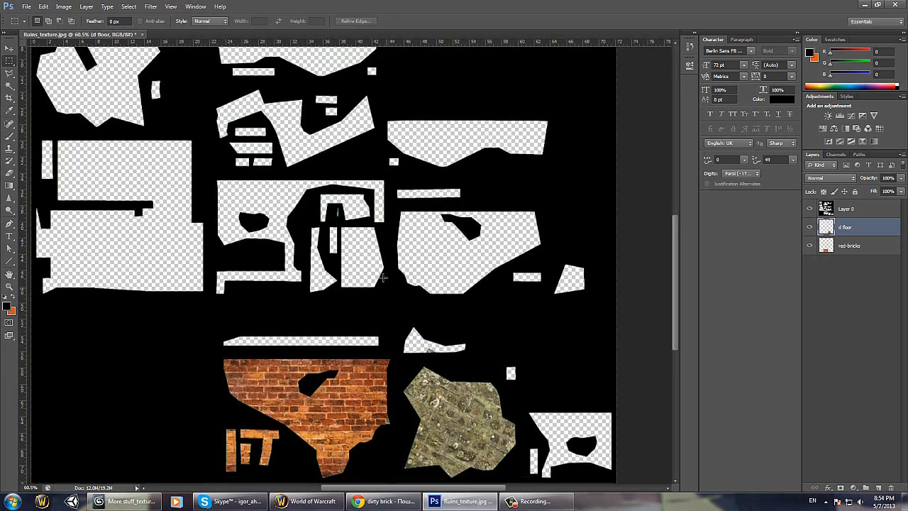
pyautogui.moveTo(287, 329); pyautogui.dragTo(307, 299)
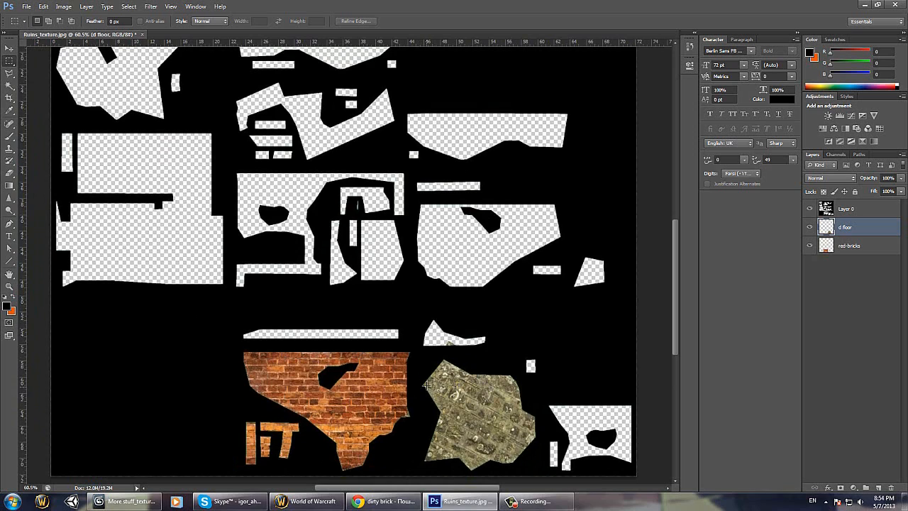
pyautogui.moveTo(433, 381); pyautogui.dragTo(440, 386)
pyautogui.keyDown('alt'); pyautogui.scroll(9, 433, 376); pyautogui.keyUp('alt')
pyautogui.scroll(-3, 552, 416)
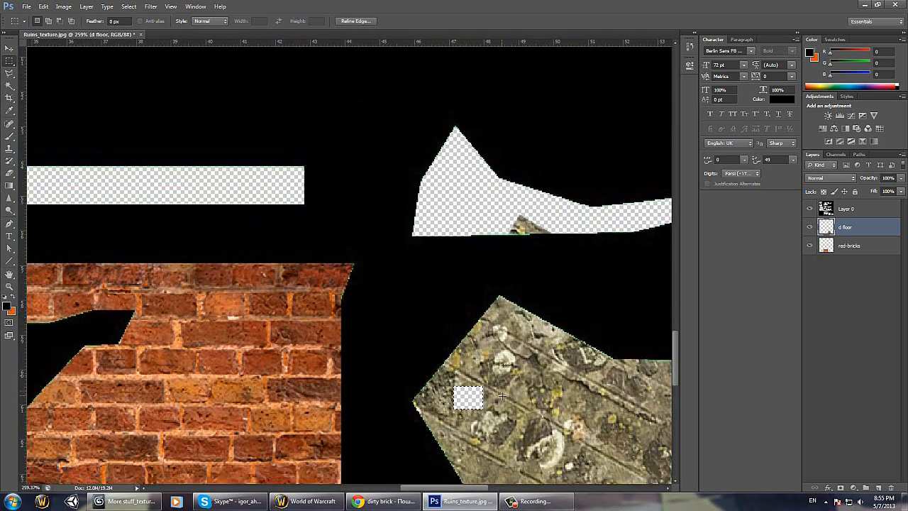
pyautogui.hotkey('ctrl', 'd')
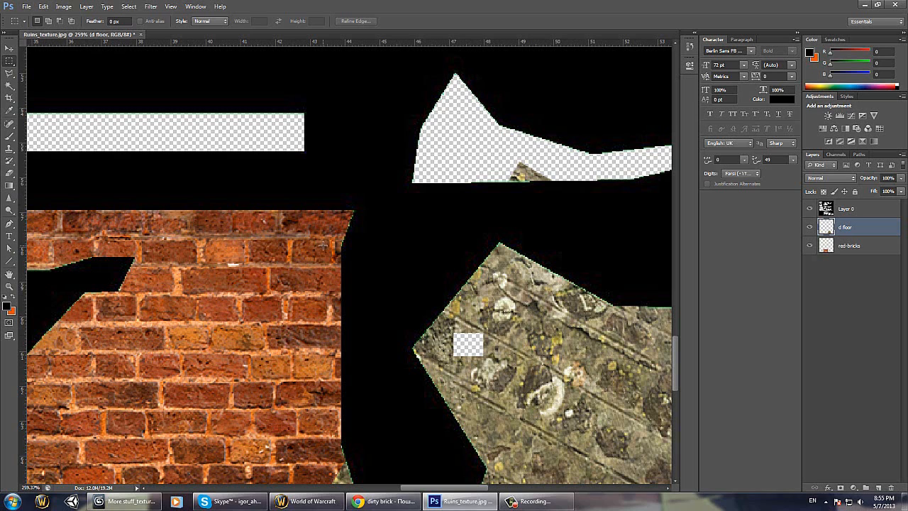
# Step: Fill the rectangular hole in the floor texture with nearby stone using the Clone Stamp tool
pyautogui.click(9, 150)
pyautogui.press('s')
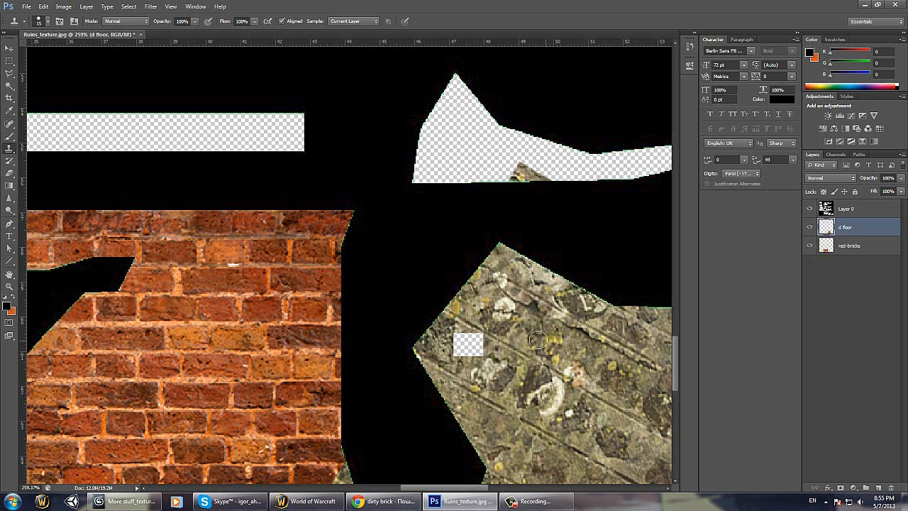
pyautogui.moveTo(475, 342)
pyautogui.mouseDown()
pyautogui.moveTo(455, 337)
pyautogui.moveTo(477, 338)
pyautogui.moveTo(482, 350)
pyautogui.moveTo(454, 351)
pyautogui.mouseUp()
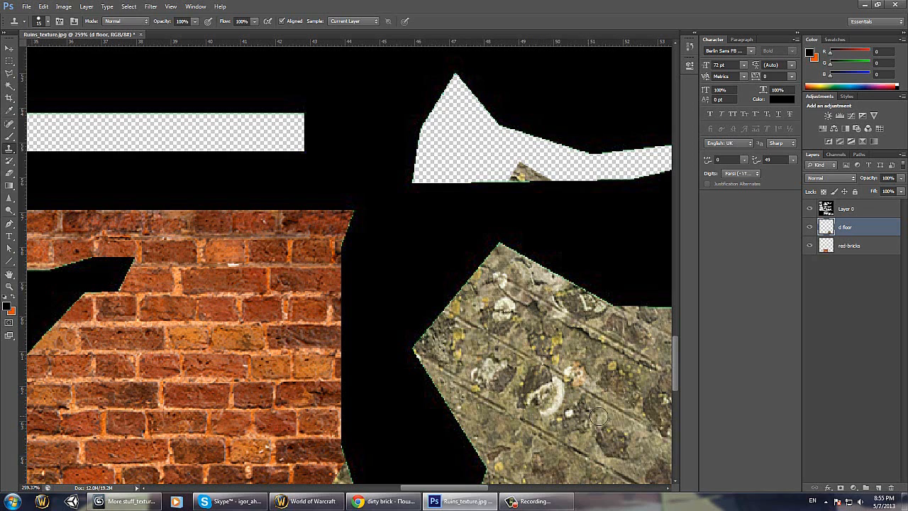
# Step: Try cloning the curved white stone mark onto the area just right of it, and undo the strokes
pyautogui.moveTo(607, 413)
pyautogui.mouseDown()
pyautogui.moveTo(617, 383)
pyautogui.moveTo(612, 402)
pyautogui.moveTo(617, 395)
pyautogui.moveTo(599, 404)
pyautogui.moveTo(614, 390)
pyautogui.moveTo(619, 399)
pyautogui.moveTo(604, 406)
pyautogui.moveTo(615, 400)
pyautogui.mouseUp()
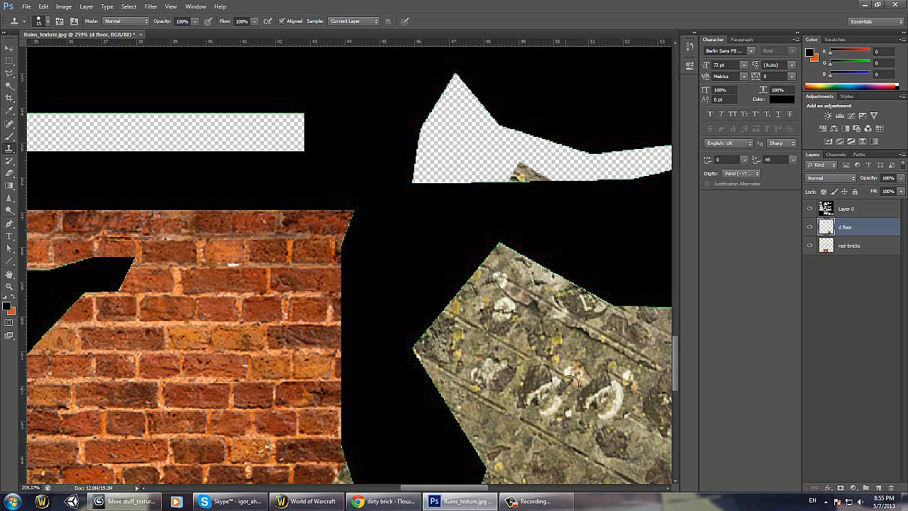
pyautogui.moveTo(583, 370); pyautogui.dragTo(585, 365)
pyautogui.hotkey('ctrl', 'z')
pyautogui.hotkey('ctrl', 'z')
pyautogui.scroll(-5, 589, 390)
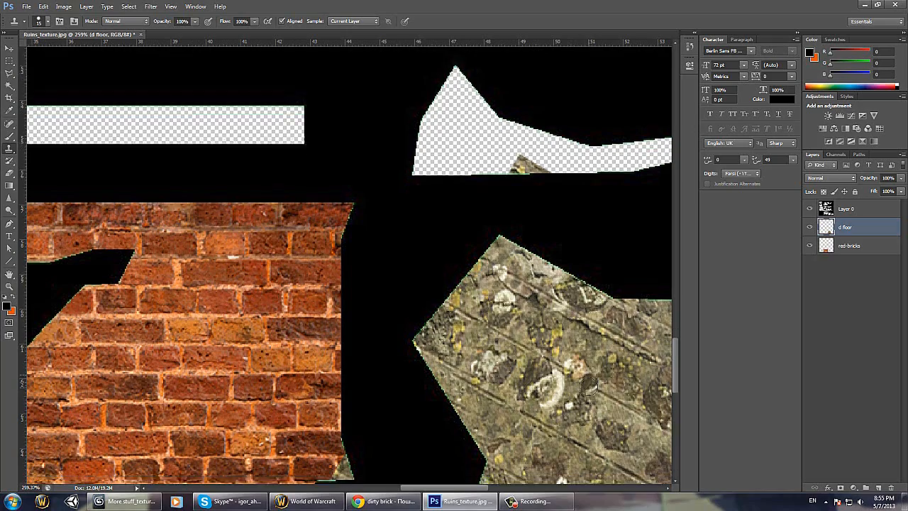
pyautogui.scroll(-3, 580, 387)
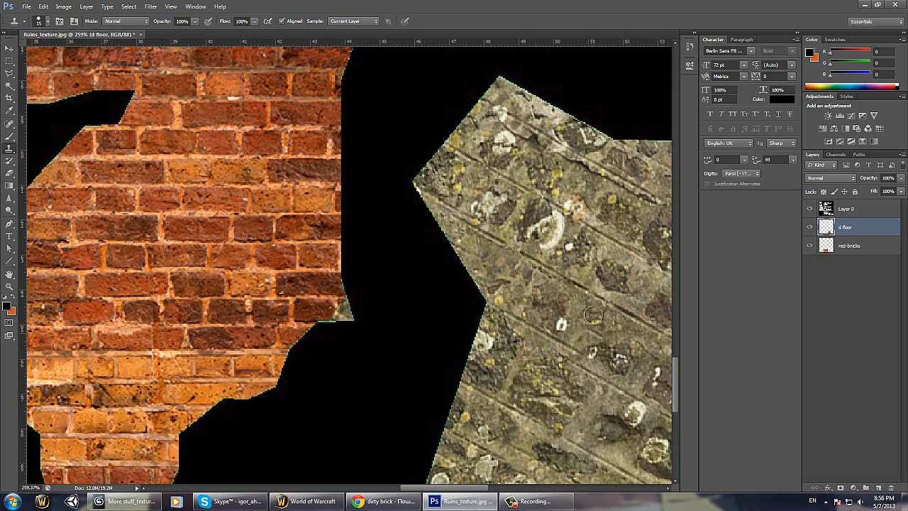
pyautogui.moveTo(592, 289); pyautogui.dragTo(512, 303)
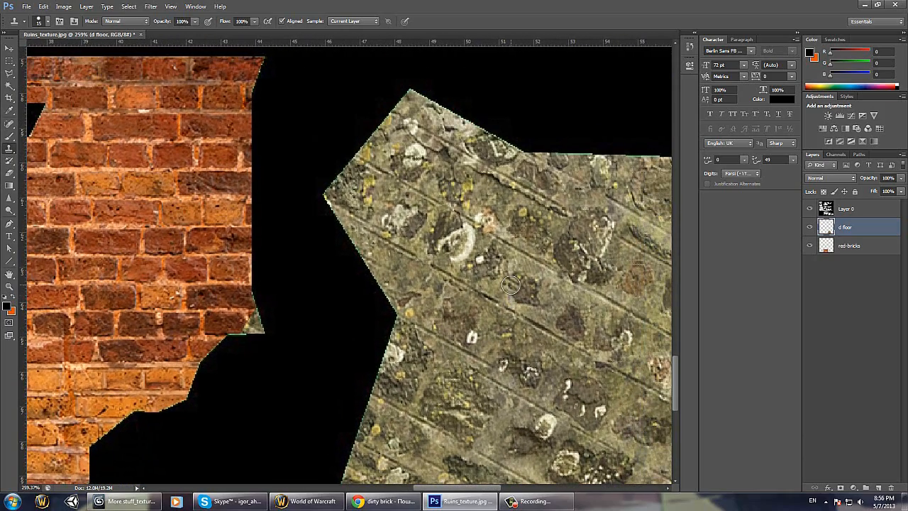
# Step: Erase a small round spot in the d floor layer to the right of the curved white stone mark
pyautogui.keyDown('alt'); pyautogui.scroll(2, 512, 287); pyautogui.keyUp('alt')
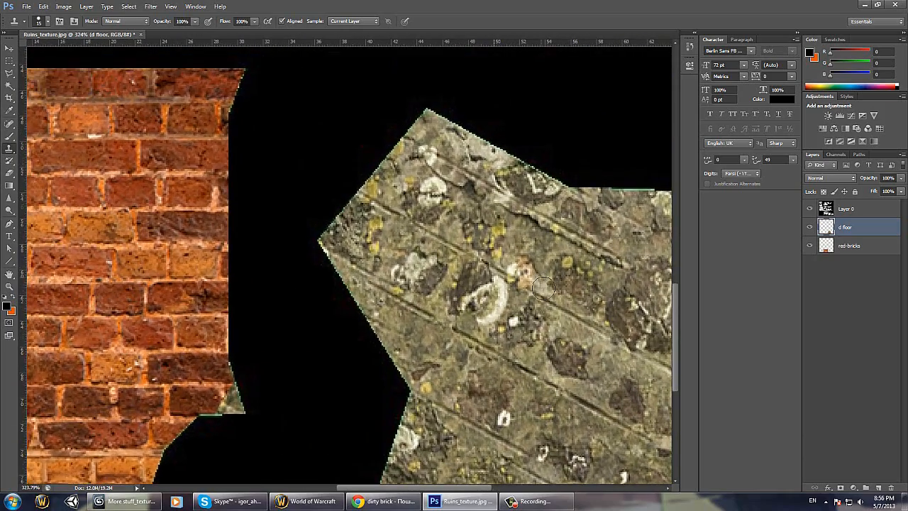
pyautogui.click(9, 174)
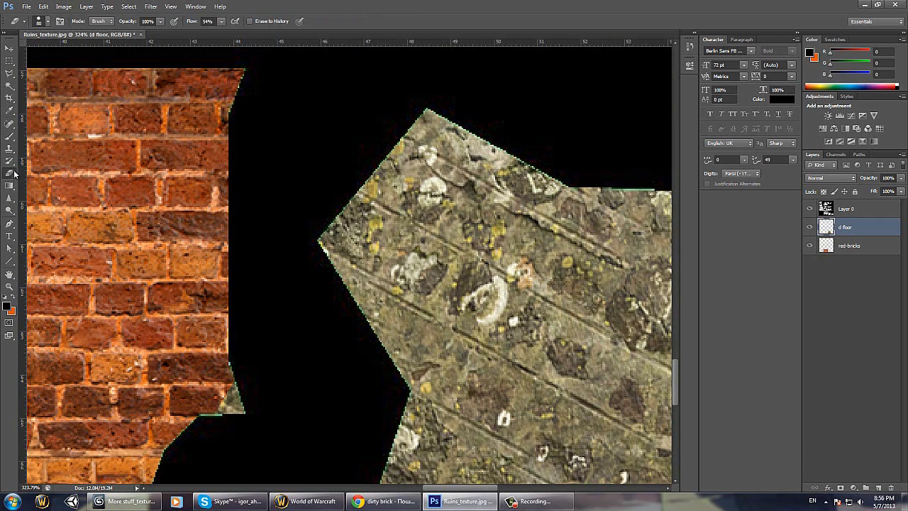
pyautogui.click(561, 313)
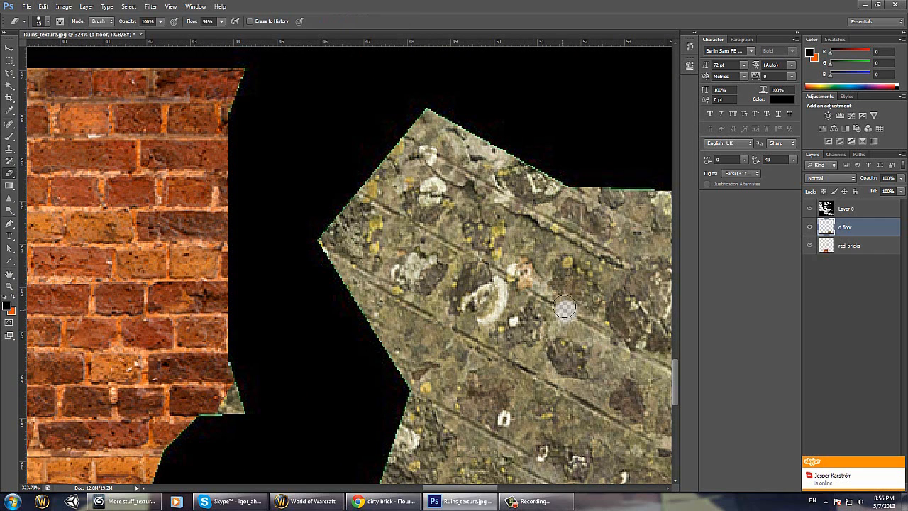
# Step: Paint over the erased spot in the floor texture with the Brush tool, using a colour sampled from the nearby stone
pyautogui.press('b')
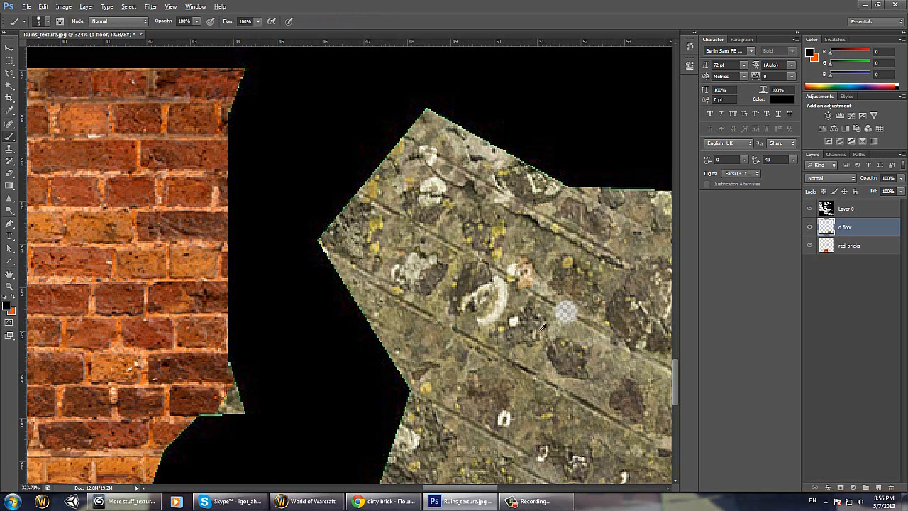
pyautogui.press('alt')
pyautogui.keyDown('alt'); pyautogui.click(580, 328); pyautogui.keyUp('alt')
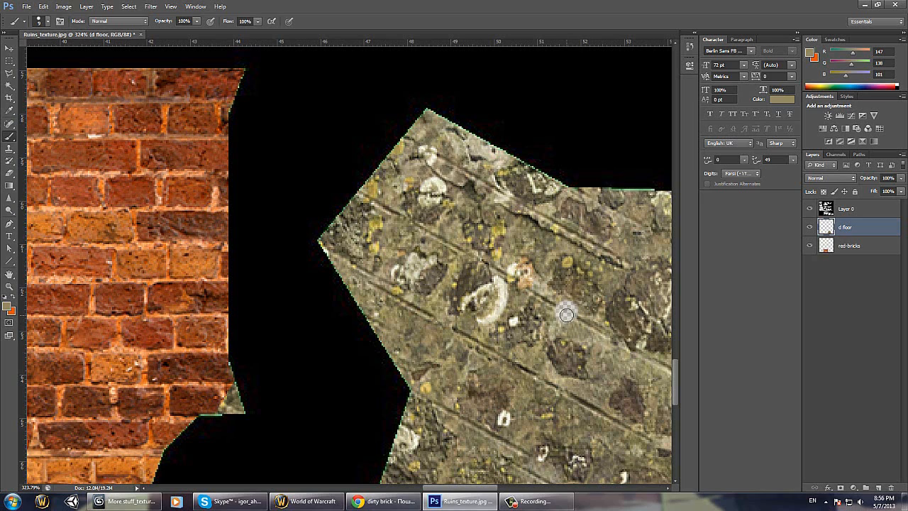
pyautogui.moveTo(565, 318); pyautogui.dragTo(566, 308)
pyautogui.click(566, 309)
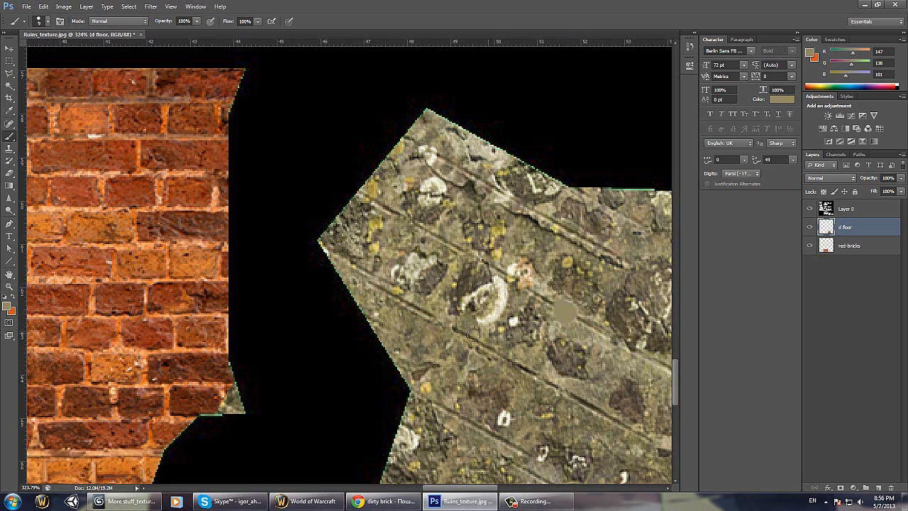
pyautogui.keyDown('alt'); pyautogui.click(581, 331); pyautogui.keyUp('alt')
pyautogui.press('alt')
pyautogui.moveTo(648, 362); pyautogui.dragTo(450, 246)
pyautogui.hotkey('ctrl', '0')
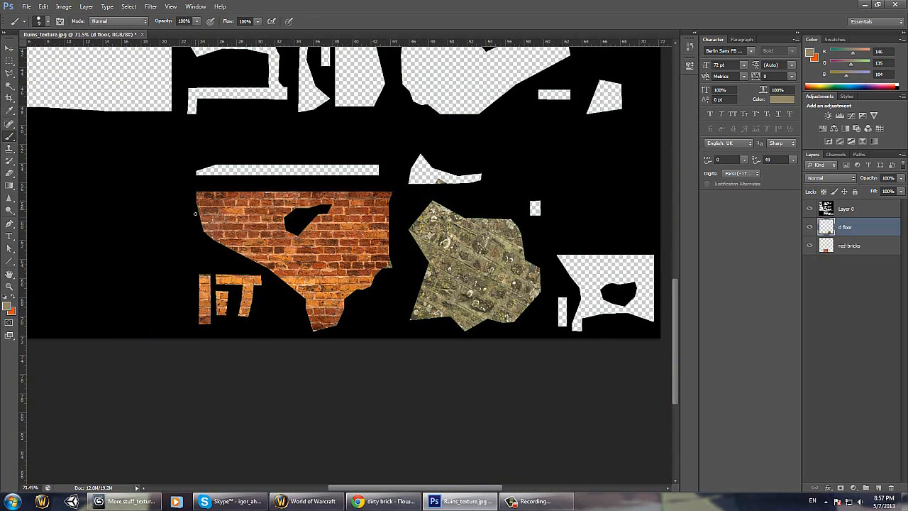
# Step: Draw a rectangular selection beside the brick island and replace it with a polygonal lasso selection across the brick and floor islands
pyautogui.click(16, 64)
pyautogui.moveTo(89, 185); pyautogui.dragTo(181, 247)
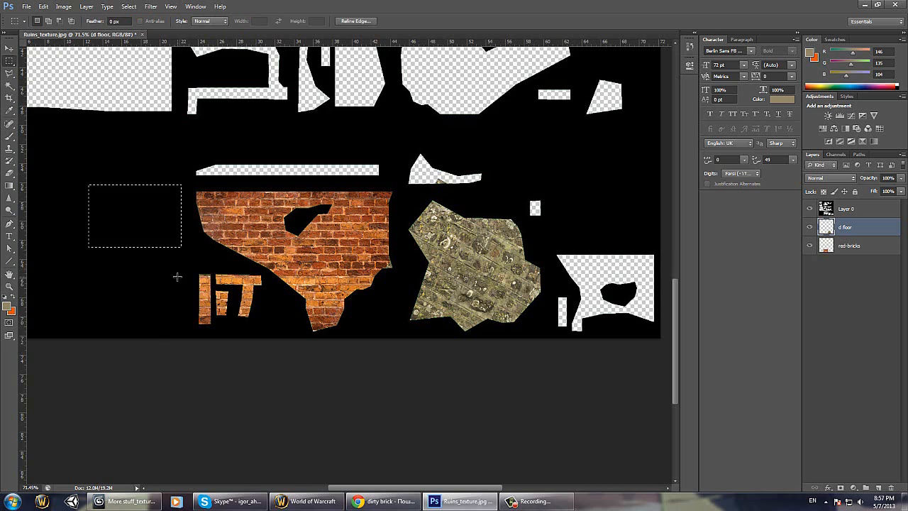
pyautogui.click(10, 73)
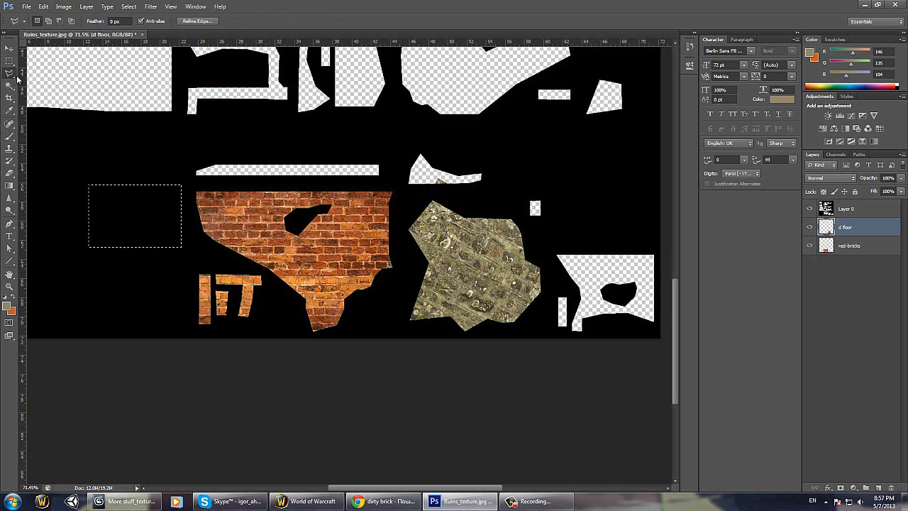
pyautogui.click(335, 145)
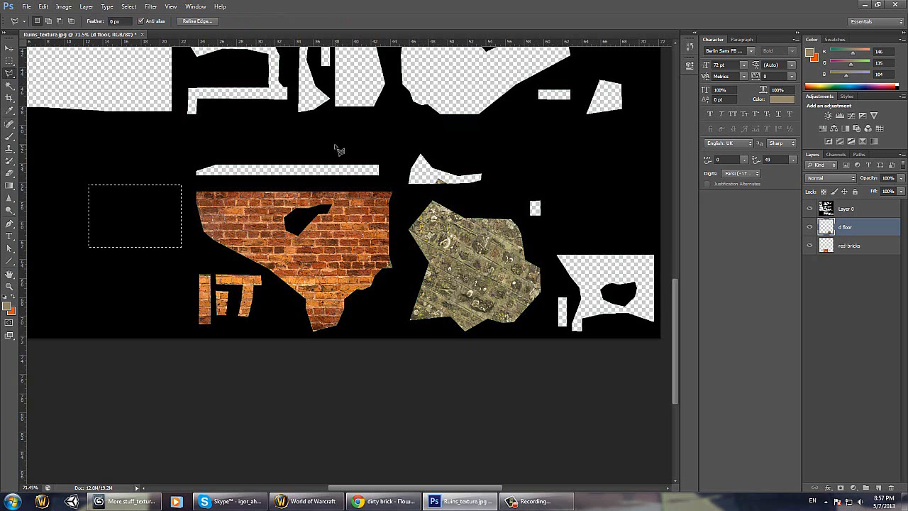
pyautogui.click(259, 215)
pyautogui.click(321, 301)
pyautogui.click(456, 244)
pyautogui.click(480, 179)
pyautogui.click(538, 147)
pyautogui.click(492, 133)
pyautogui.click(410, 153)
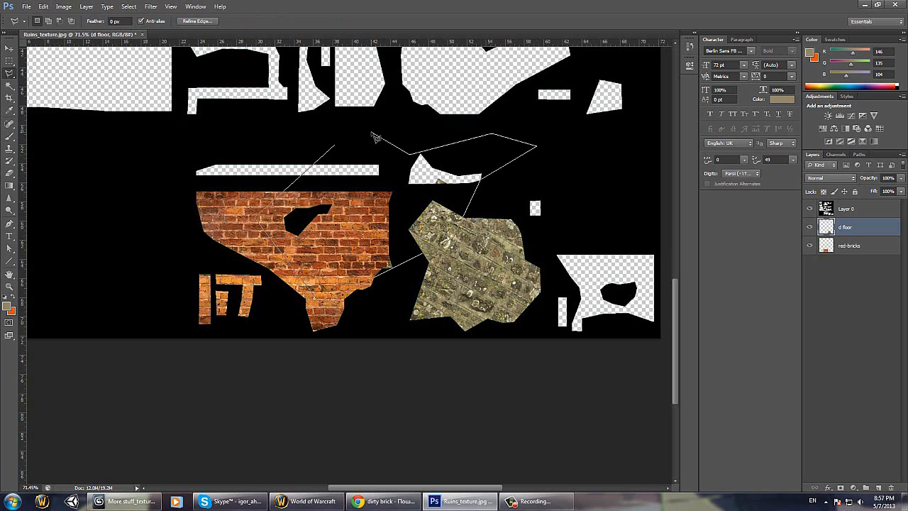
pyautogui.click(340, 149)
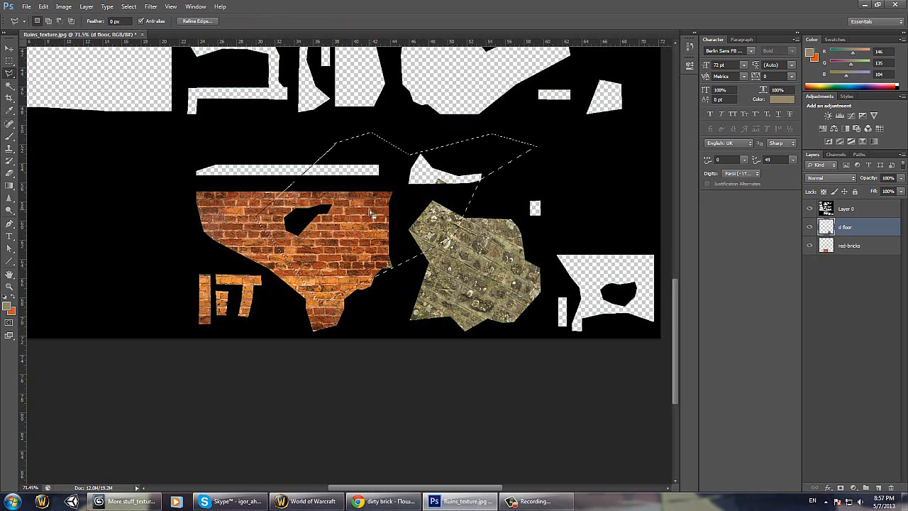
# Step: Make Layer 0 active and add a polygonal area around the small square island to the selection
pyautogui.press('v')
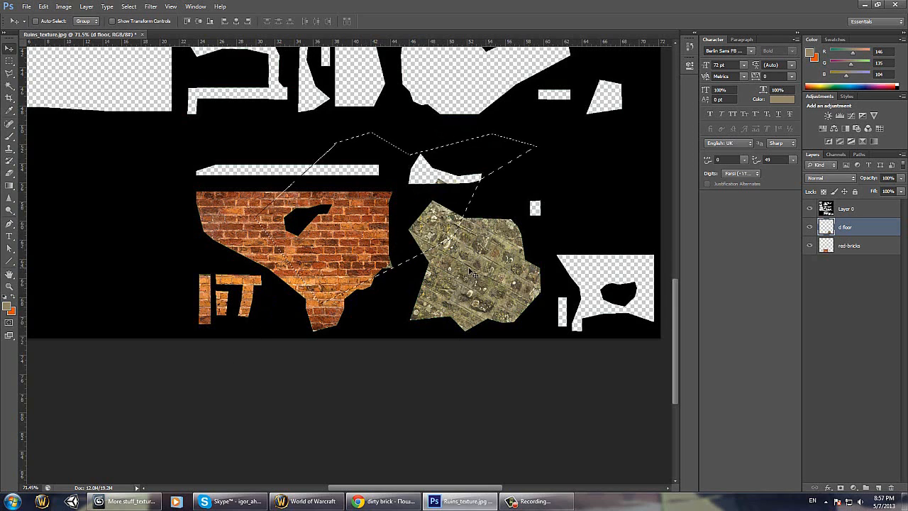
pyautogui.click(858, 210)
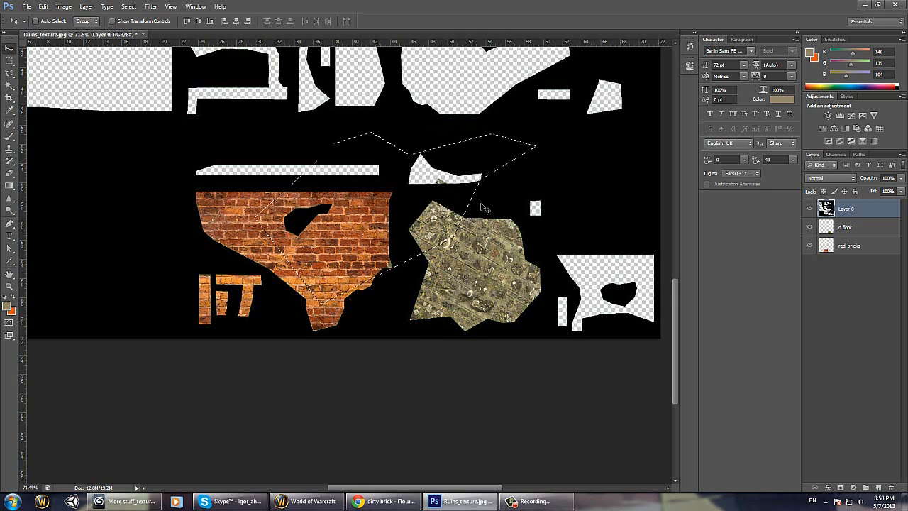
pyautogui.press('l')
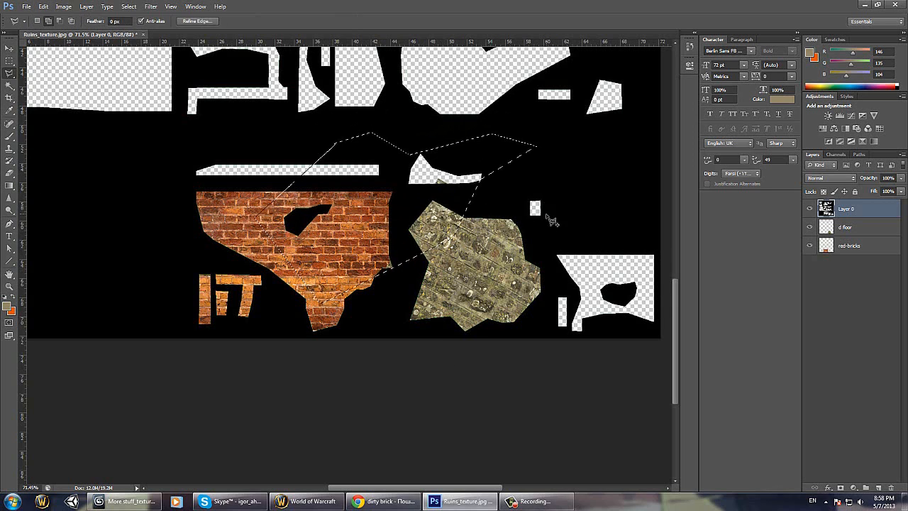
pyautogui.click(561, 245)
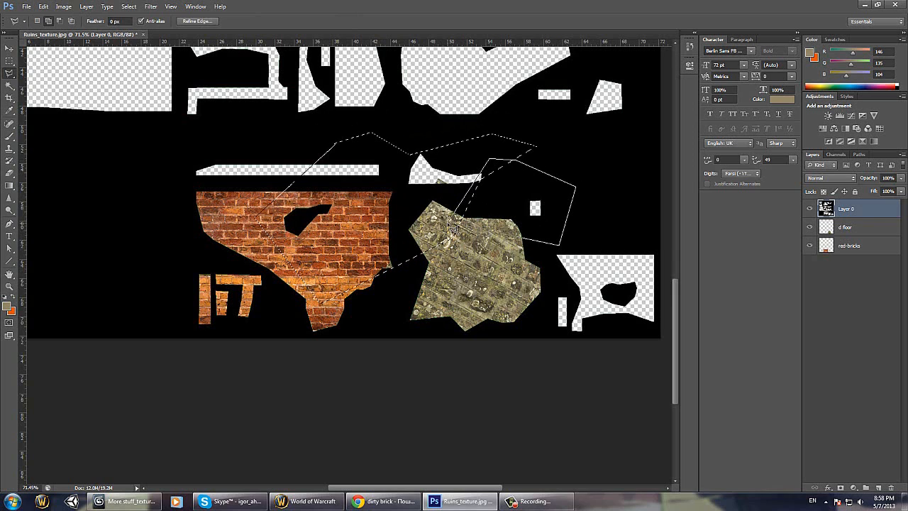
pyautogui.click(526, 231)
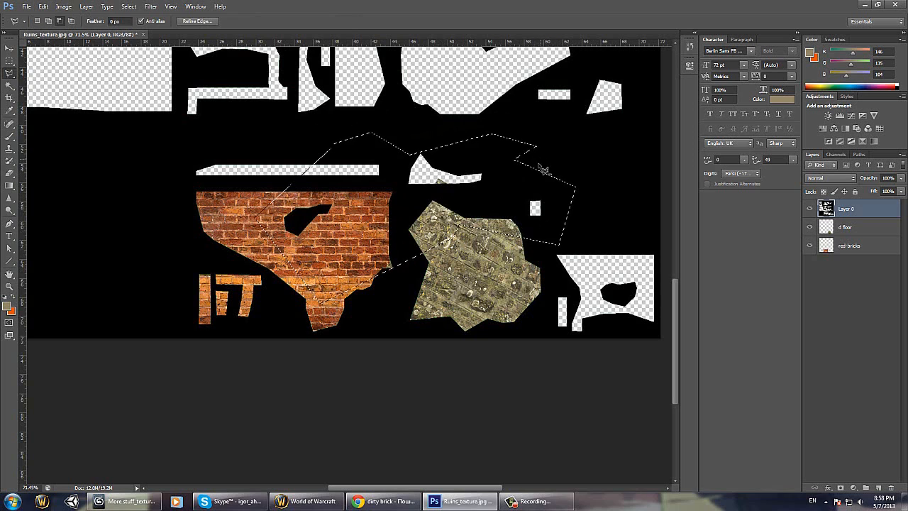
# Step: Subtract a small polygonal area just above the small square island from the selection
pyautogui.click(531, 214)
pyautogui.click(554, 181)
pyautogui.click(559, 169)
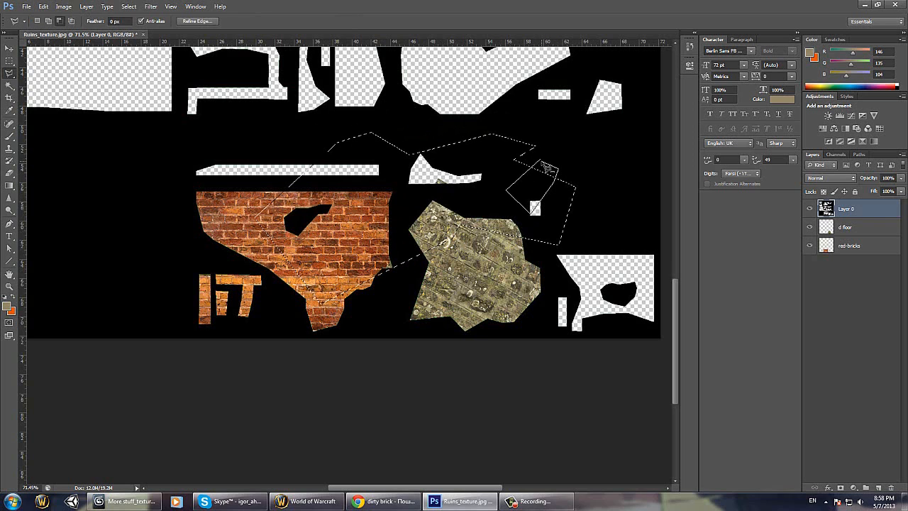
pyautogui.click(546, 165)
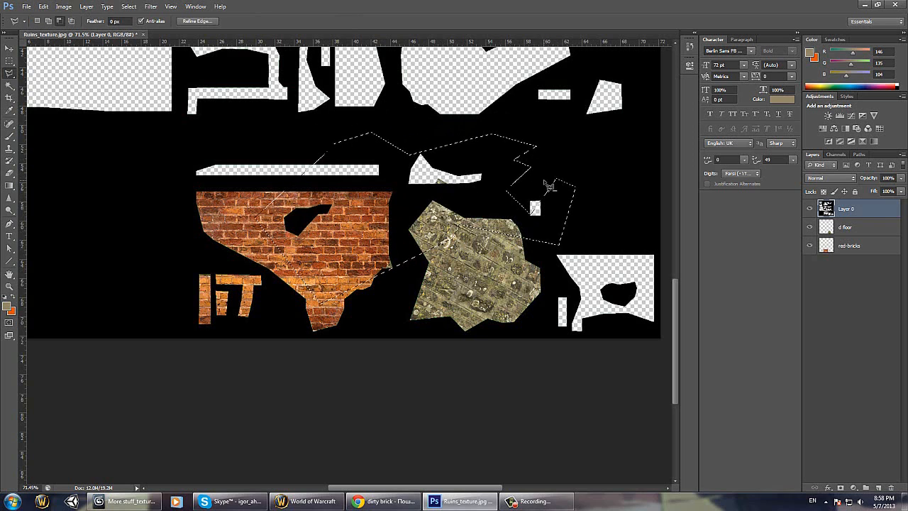
# Step: Draw a freehand Lasso selection in the black area left of the brick island
pyautogui.rightClick(12, 74)
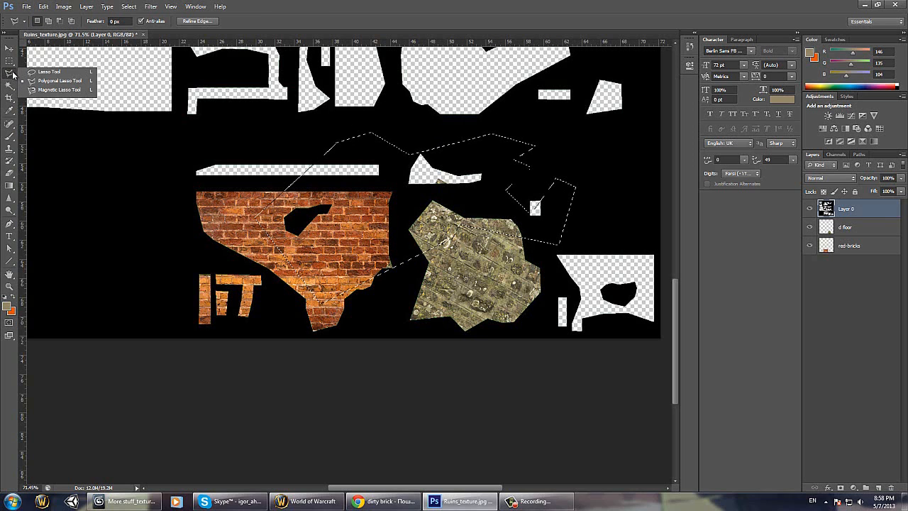
pyautogui.click(49, 74)
pyautogui.moveTo(121, 152); pyautogui.dragTo(89, 174)
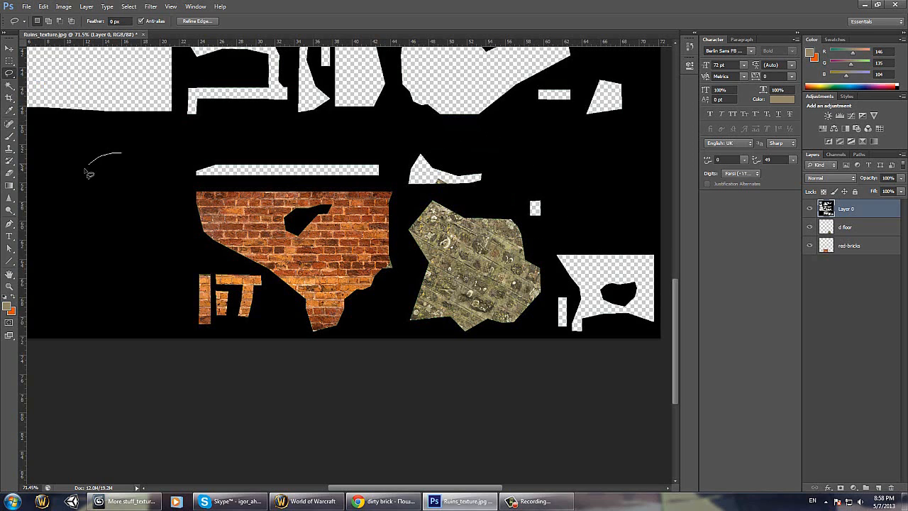
pyautogui.moveTo(99, 207); pyautogui.dragTo(97, 241)
pyautogui.moveTo(142, 263)
pyautogui.mouseDown()
pyautogui.moveTo(167, 276)
pyautogui.moveTo(161, 203)
pyautogui.moveTo(125, 156)
pyautogui.moveTo(136, 162)
pyautogui.mouseUp()
# Step: Select the large brick island by tracing its outline with the Magnetic Lasso tool
pyautogui.rightClick(12, 74)
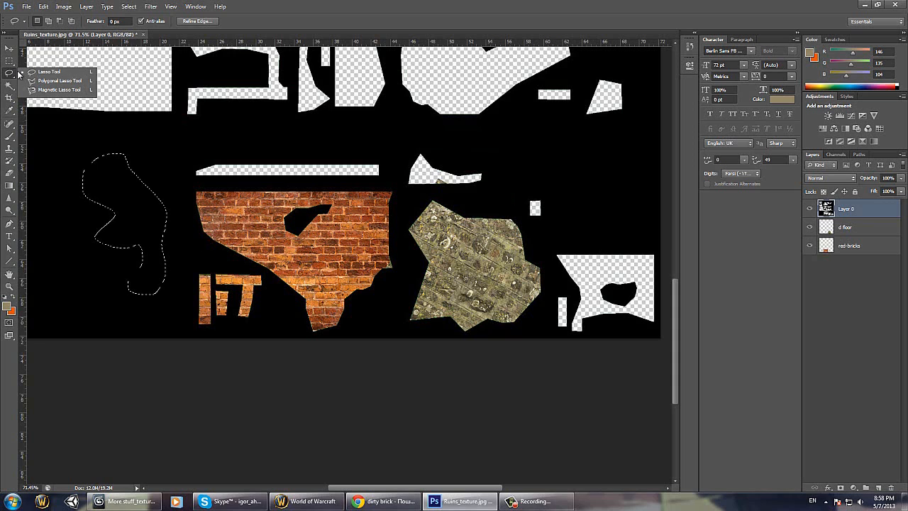
pyautogui.click(57, 90)
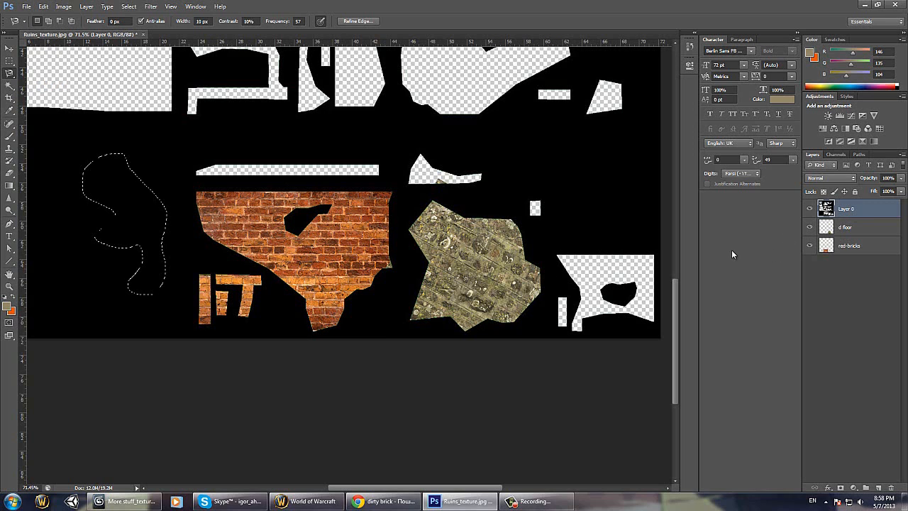
pyautogui.click(196, 194)
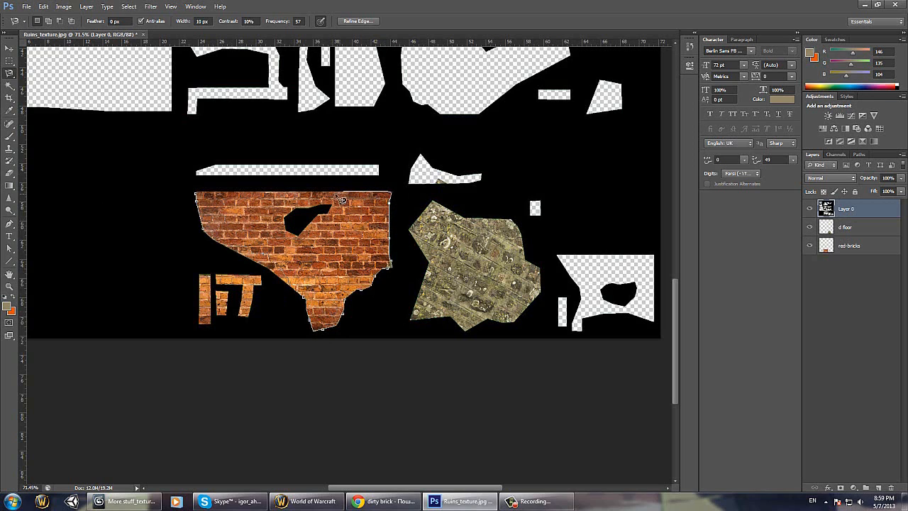
pyautogui.click(200, 200)
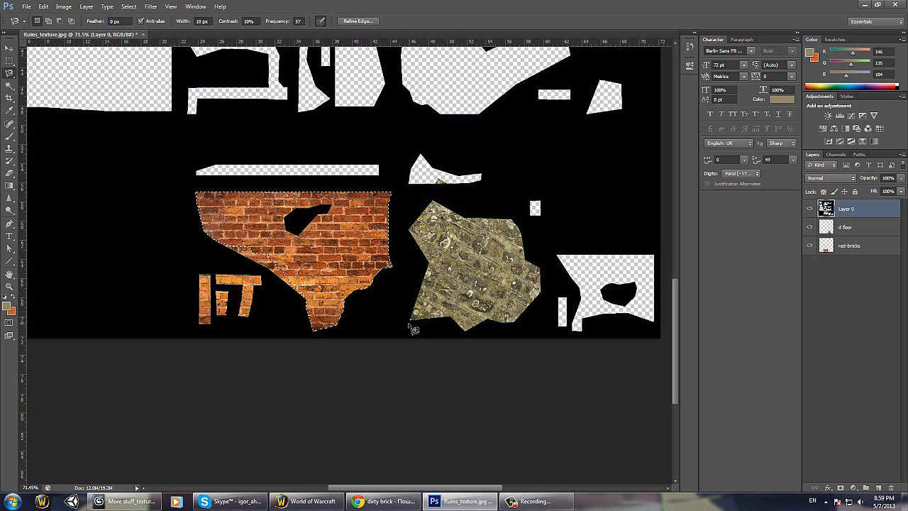
# Step: Blur the selected brick island on the red-bricks layer with the Blur tool
pyautogui.keyDown('alt'); pyautogui.scroll(5, 290, 268); pyautogui.keyUp('alt')
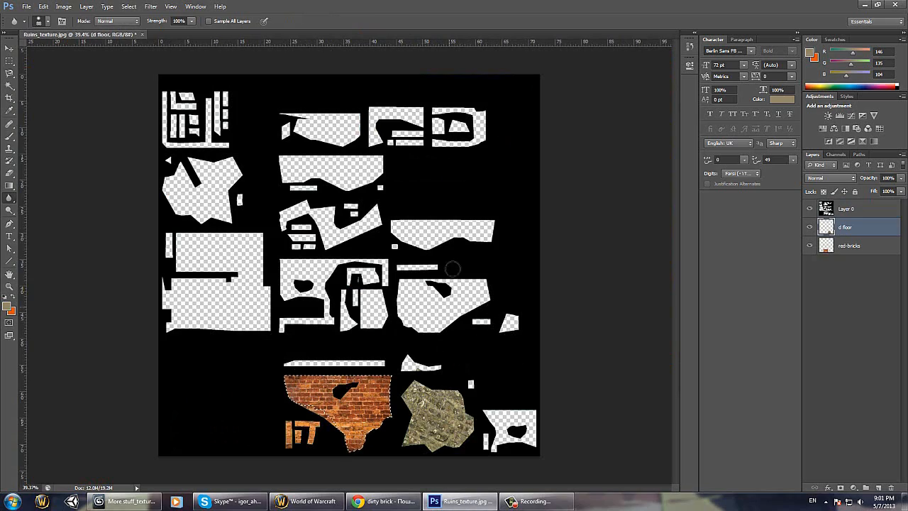
pyautogui.keyDown('alt'); pyautogui.scroll(9, 341, 405); pyautogui.keyUp('alt')
pyautogui.keyDown('alt'); pyautogui.scroll(-2, 341, 405); pyautogui.keyUp('alt')
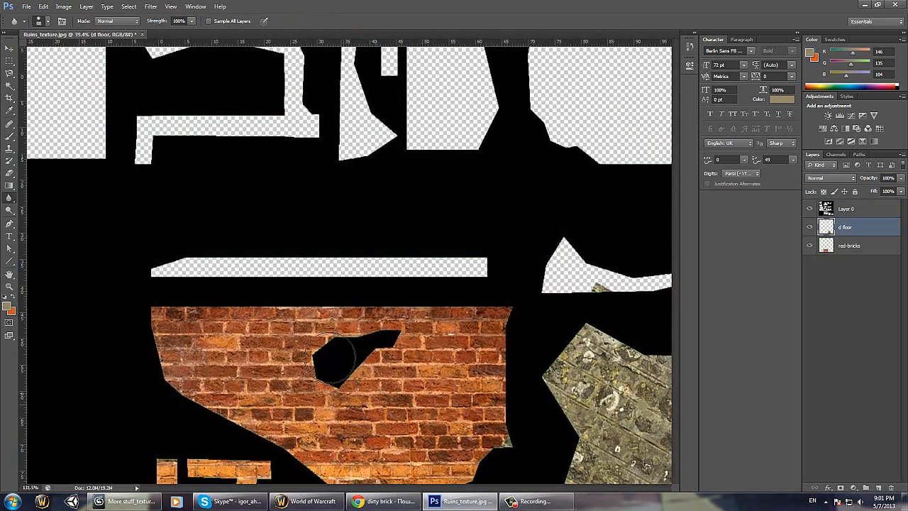
pyautogui.scroll(-2, 337, 334)
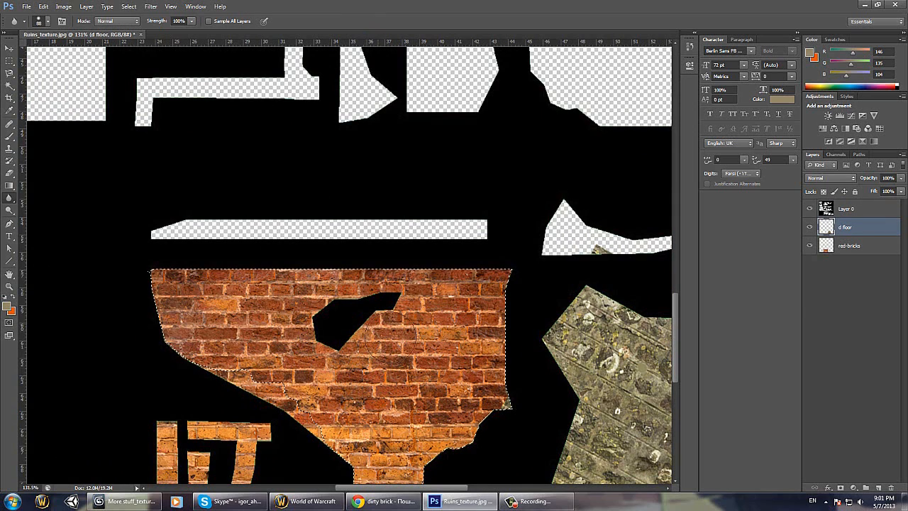
pyautogui.click(848, 246)
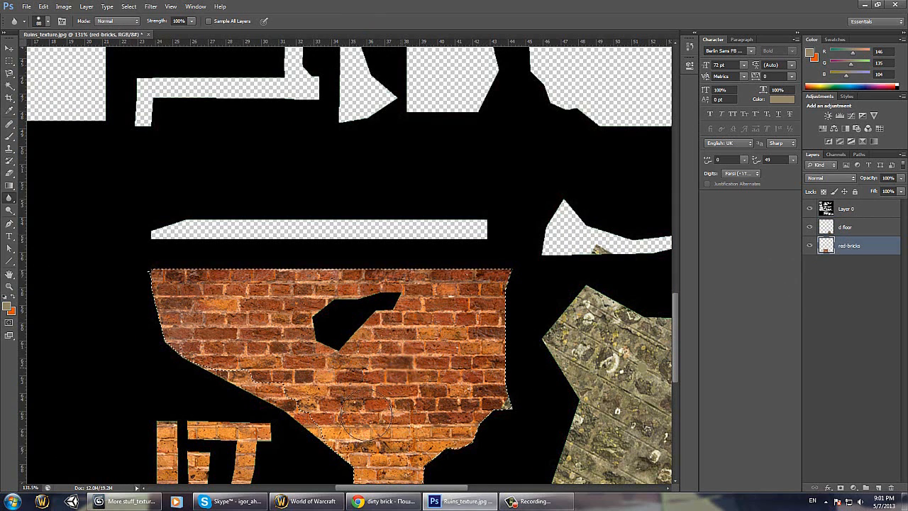
pyautogui.moveTo(366, 417)
pyautogui.mouseDown()
pyautogui.moveTo(369, 383)
pyautogui.moveTo(419, 319)
pyautogui.moveTo(355, 334)
pyautogui.moveTo(164, 344)
pyautogui.moveTo(312, 298)
pyautogui.moveTo(263, 373)
pyautogui.moveTo(348, 475)
pyautogui.moveTo(476, 364)
pyautogui.moveTo(523, 263)
pyautogui.moveTo(519, 244)
pyautogui.moveTo(387, 357)
pyautogui.moveTo(244, 392)
pyautogui.moveTo(317, 413)
pyautogui.moveTo(369, 481)
pyautogui.moveTo(295, 397)
pyautogui.mouseUp()
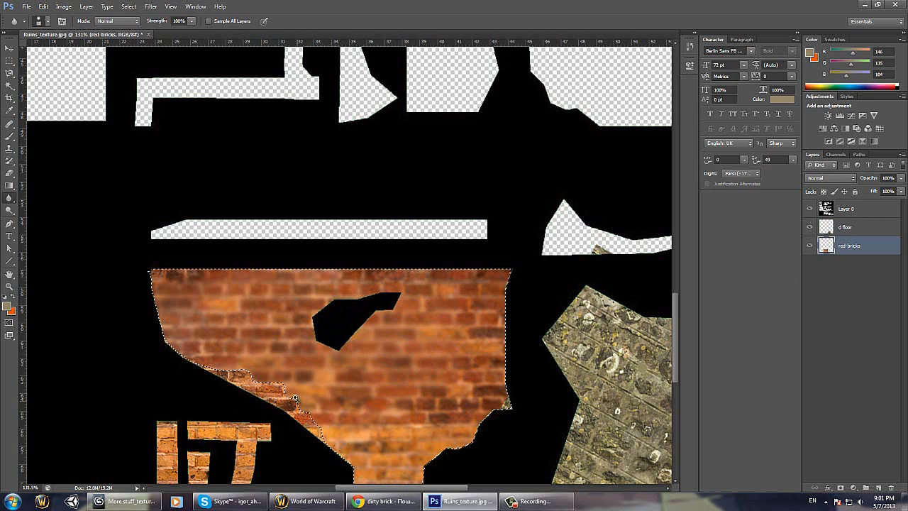
# Step: Clear the selection and blur around the sharp bricks left along the brick island's lower-left edge
pyautogui.keyDown('alt'); pyautogui.scroll(7, 264, 379); pyautogui.keyUp('alt')
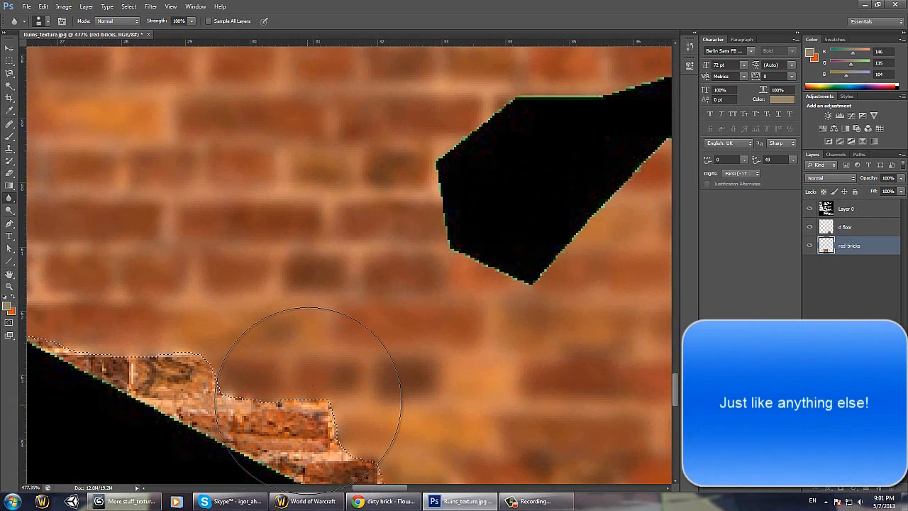
pyautogui.scroll(-1, 227, 405)
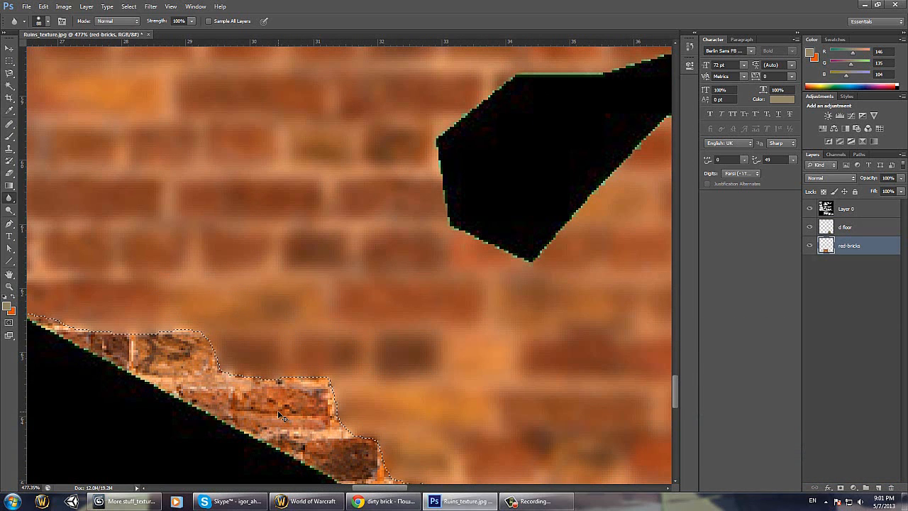
pyautogui.hotkey('ctrl', 'd')
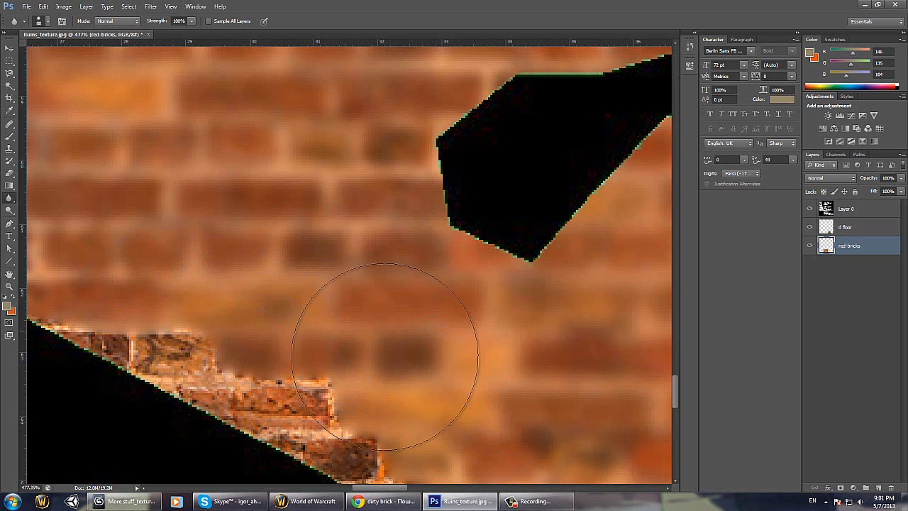
pyautogui.moveTo(361, 395); pyautogui.dragTo(366, 386)
pyautogui.moveTo(361, 410)
pyautogui.mouseDown()
pyautogui.moveTo(4, 277)
pyautogui.moveTo(272, 393)
pyautogui.moveTo(359, 415)
pyautogui.mouseUp()
pyautogui.moveTo(496, 396); pyautogui.dragTo(481, 388)
pyautogui.hotkey('ctrl', '0')
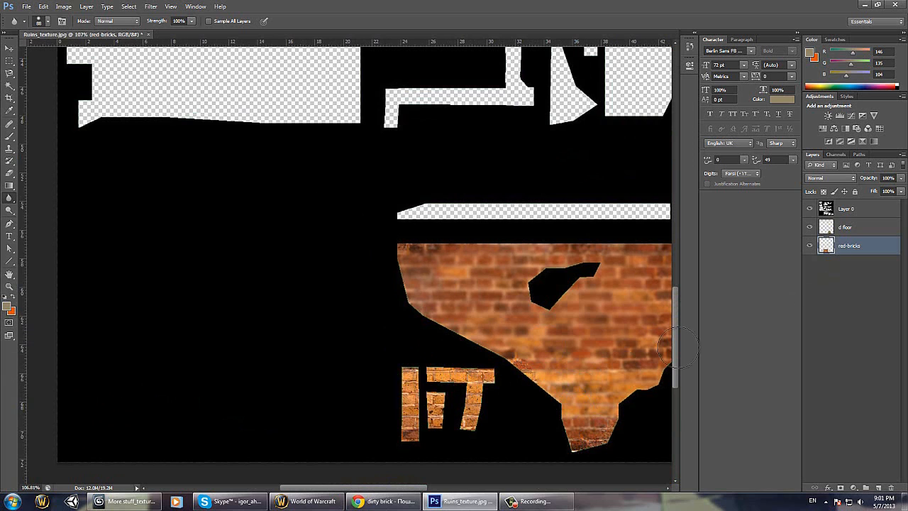
# Step: Undo the blur strokes and the deselection to restore the sharp bricks and the brick island selection
pyautogui.hotkey('ctrl', 'alt', 'z')
pyautogui.hotkey('ctrl', 'alt', 'z')
pyautogui.hotkey('ctrl', 'alt', 'z')
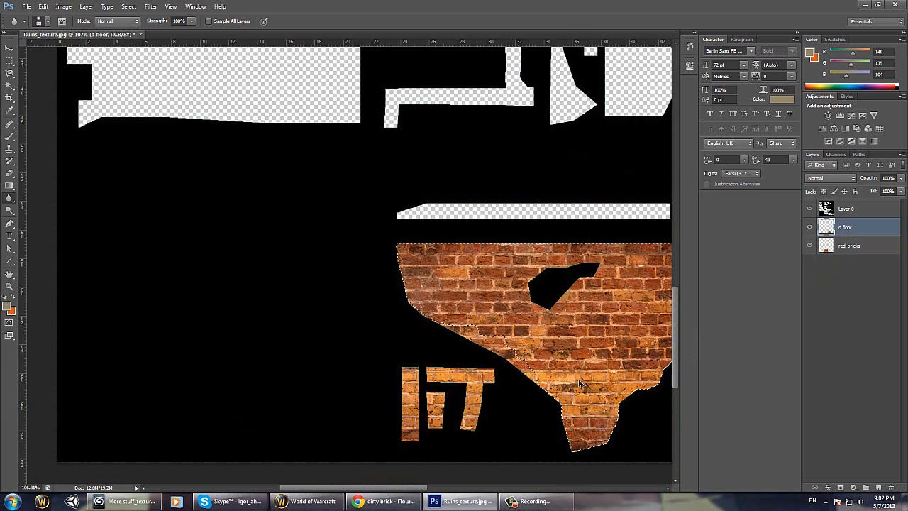
# Step: Try to sharpen the bricks along the large brick island's left part with the Sharpen tool on the d floor layer
pyautogui.moveTo(597, 335); pyautogui.dragTo(424, 338)
pyautogui.keyDown('alt'); pyautogui.scroll(-14, 626, 282); pyautogui.keyUp('alt')
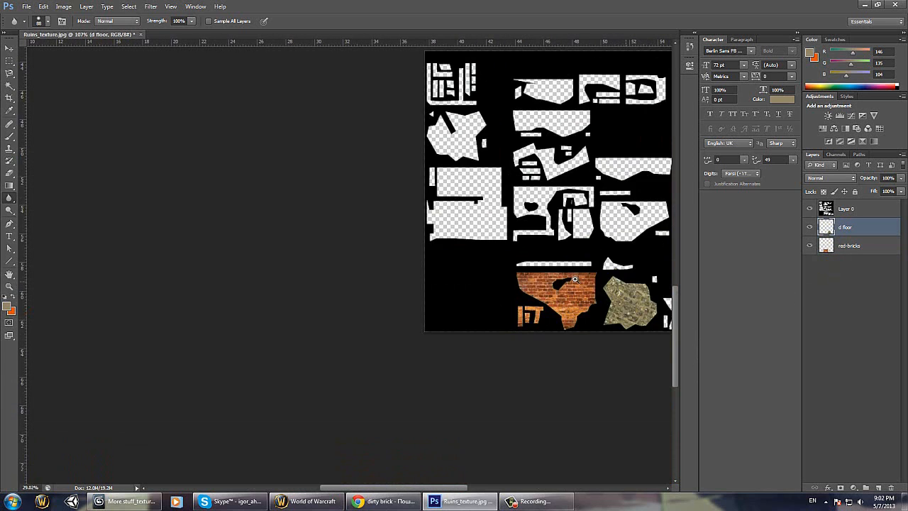
pyautogui.keyDown('alt'); pyautogui.scroll(6, 625, 282); pyautogui.keyUp('alt')
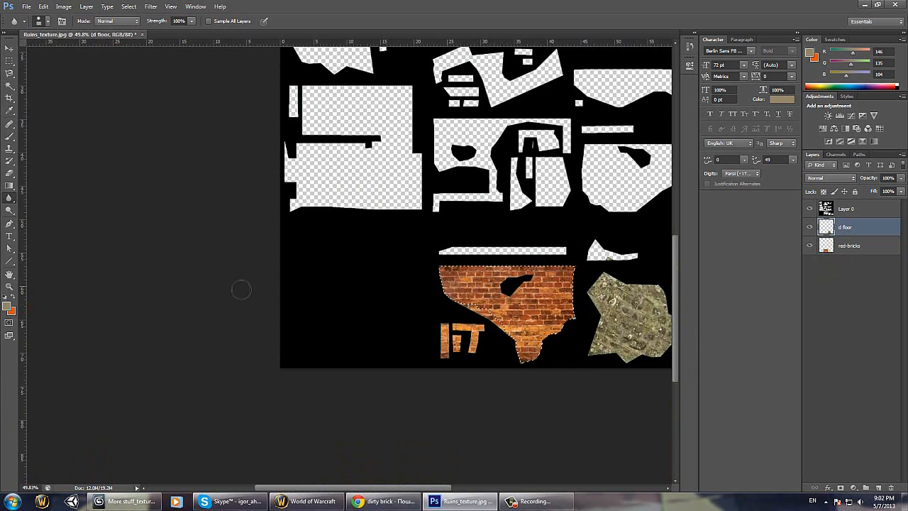
pyautogui.click(10, 200)
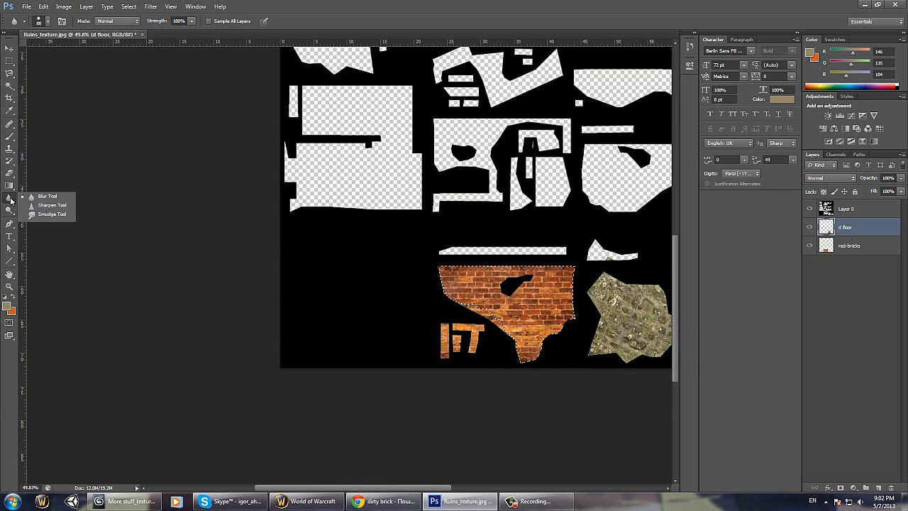
pyautogui.click(51, 207)
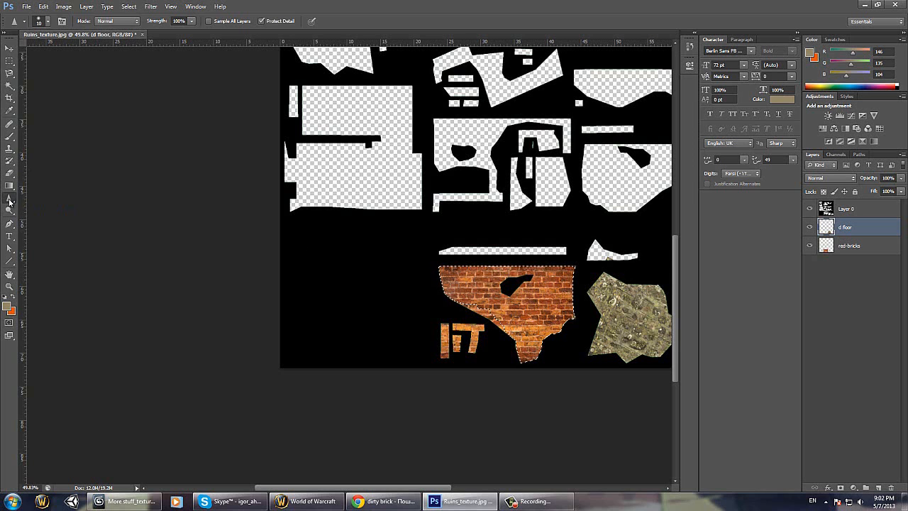
pyautogui.keyDown('alt'); pyautogui.scroll(5, 501, 286); pyautogui.keyUp('alt')
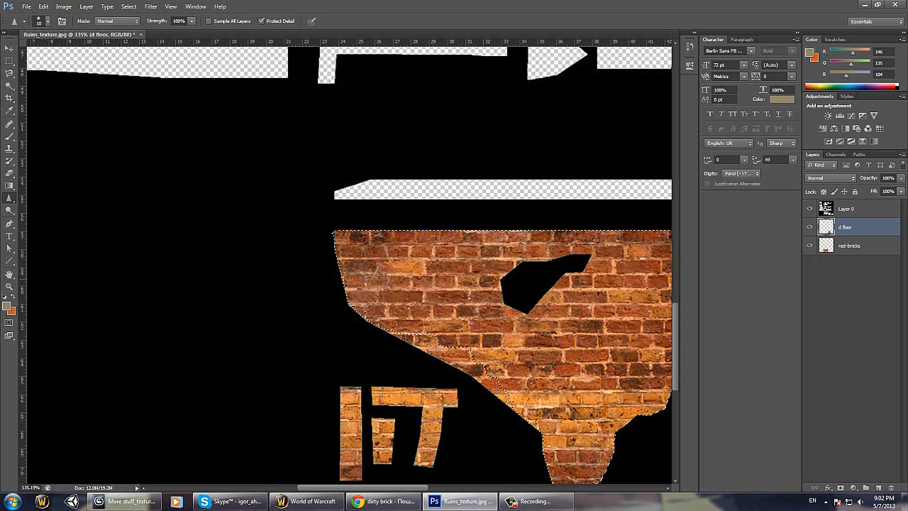
pyautogui.keyDown('ctrl'); pyautogui.moveTo(475, 292); pyautogui.dragTo(476, 295); pyautogui.keyUp('ctrl')
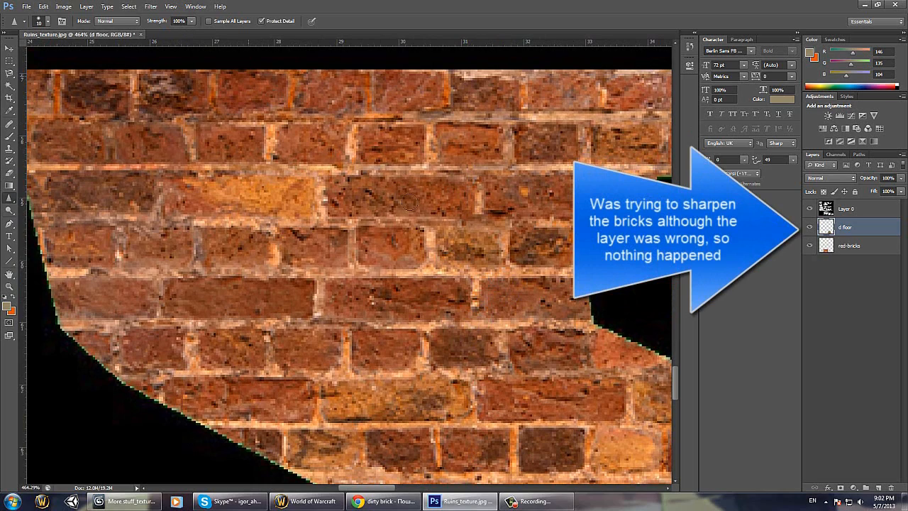
pyautogui.keyDown('alt'); pyautogui.scroll(-3, 456, 270); pyautogui.keyUp('alt')
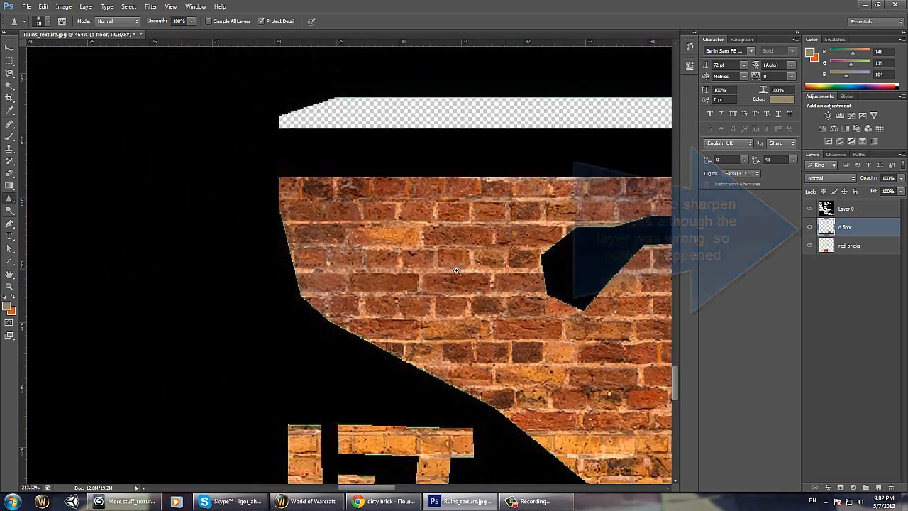
pyautogui.keyDown('alt'); pyautogui.scroll(-2, 456, 271); pyautogui.keyUp('alt')
# Step: Examine the Sharpen tool's brush size, hardness and strength settings
pyautogui.rightClick(471, 277)
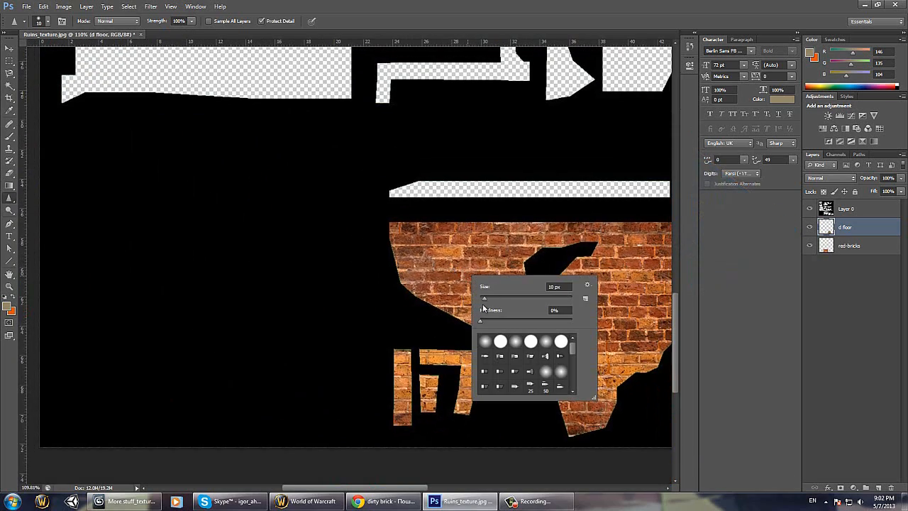
pyautogui.click(321, 8)
pyautogui.click(193, 24)
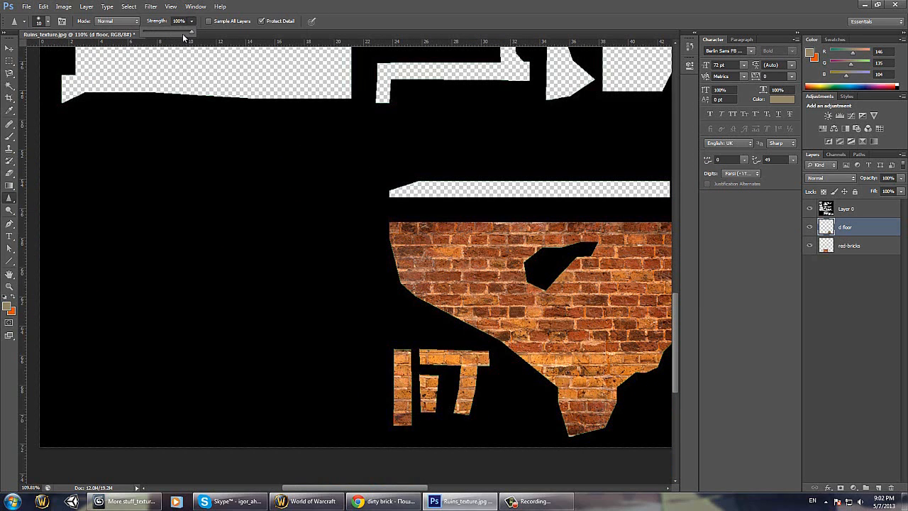
# Step: Erase a curved patch from the large brick island on the red-bricks layer with the Eraser tool
pyautogui.click(11, 175)
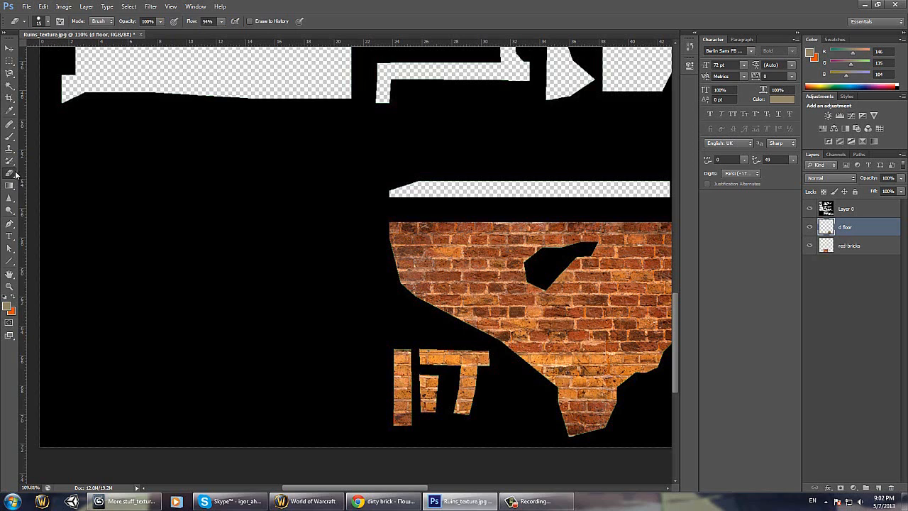
pyautogui.hotkey('alt', '[')
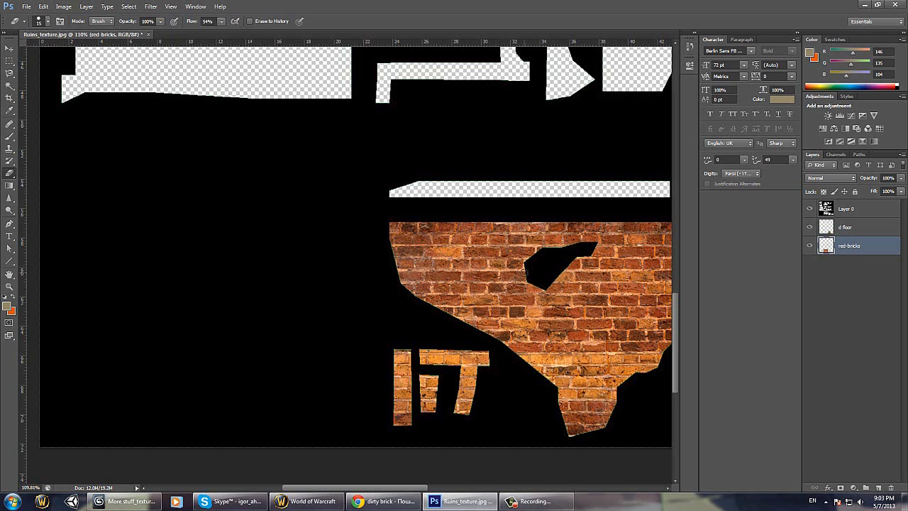
pyautogui.moveTo(494, 282); pyautogui.dragTo(472, 315)
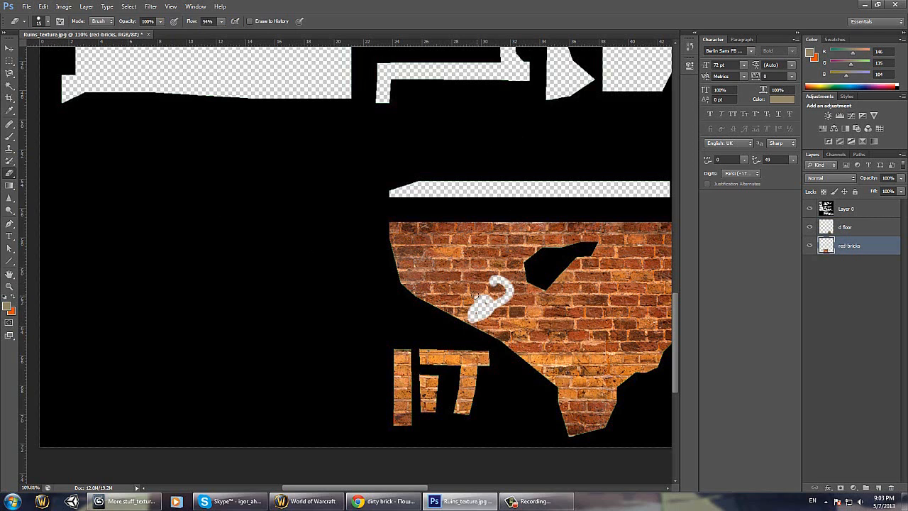
# Step: Lower the Eraser opacity to 32%, erase across the brick island again, and undo the erased strokes
pyautogui.click(161, 22)
pyautogui.moveTo(162, 32); pyautogui.dragTo(150, 33)
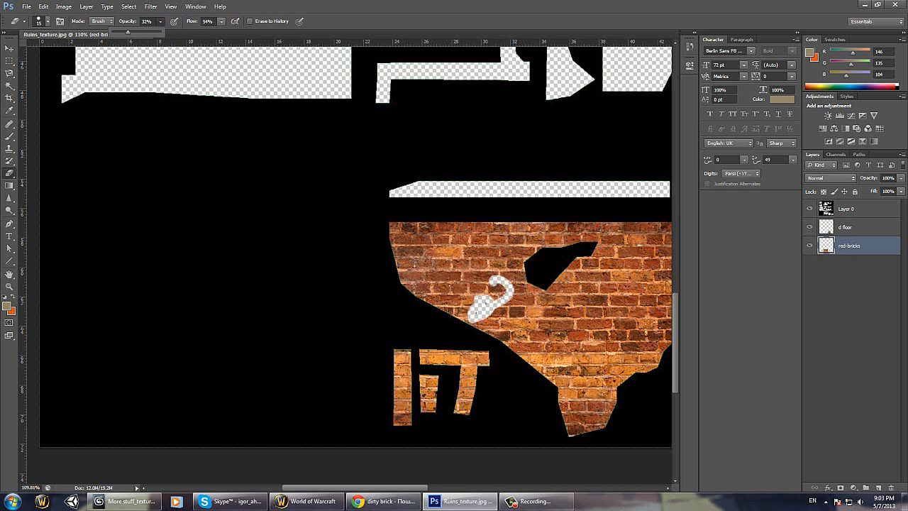
pyautogui.moveTo(444, 274)
pyautogui.mouseDown()
pyautogui.moveTo(482, 250)
pyautogui.moveTo(430, 280)
pyautogui.moveTo(515, 282)
pyautogui.mouseUp()
pyautogui.hotkey('ctrl', 'alt', 'z')
pyautogui.hotkey('ctrl', 'alt', 'z')
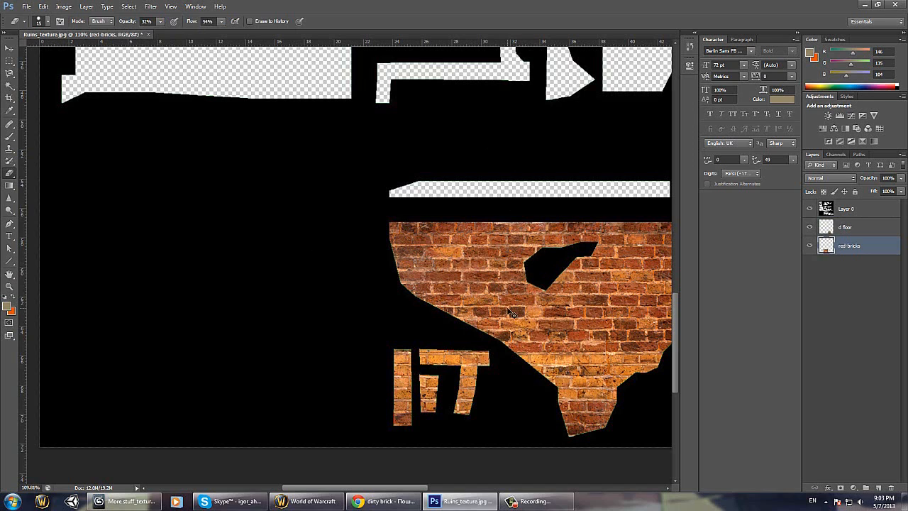
# Step: Add the sample text "teteasdwawa" as a type layer over the large rectangular island, and delete that layer
pyautogui.keyDown('alt'); pyautogui.scroll(-4, 494, 281); pyautogui.keyUp('alt')
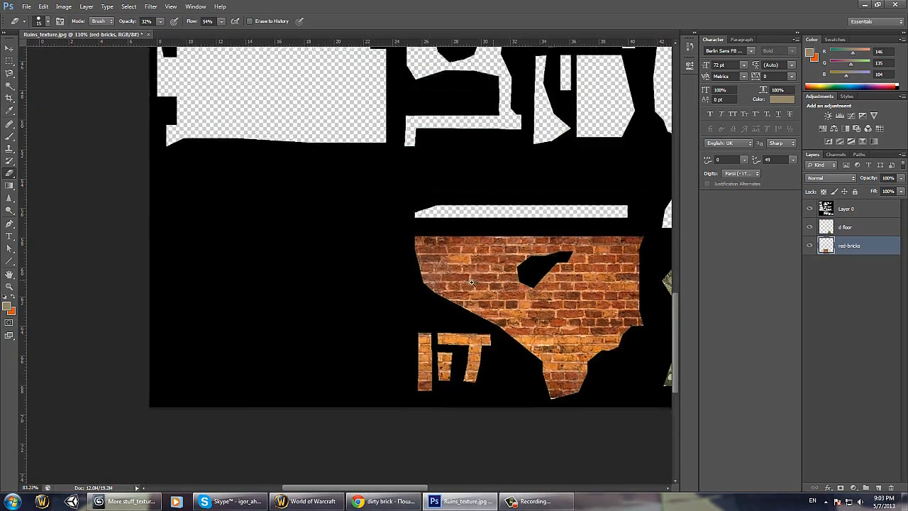
pyautogui.keyDown('alt'); pyautogui.scroll(5, 486, 284); pyautogui.keyUp('alt')
pyautogui.keyDown('alt'); pyautogui.scroll(-5, 484, 286); pyautogui.keyUp('alt')
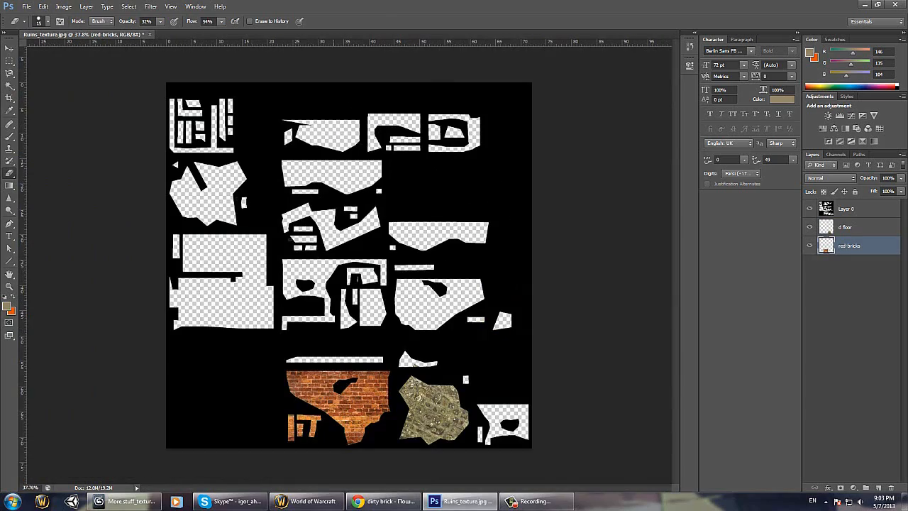
pyautogui.click(9, 236)
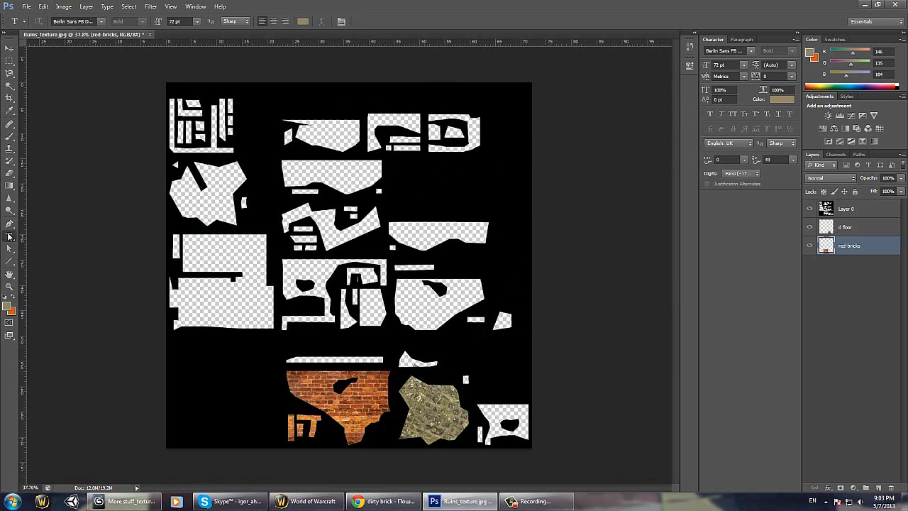
pyautogui.click(219, 306)
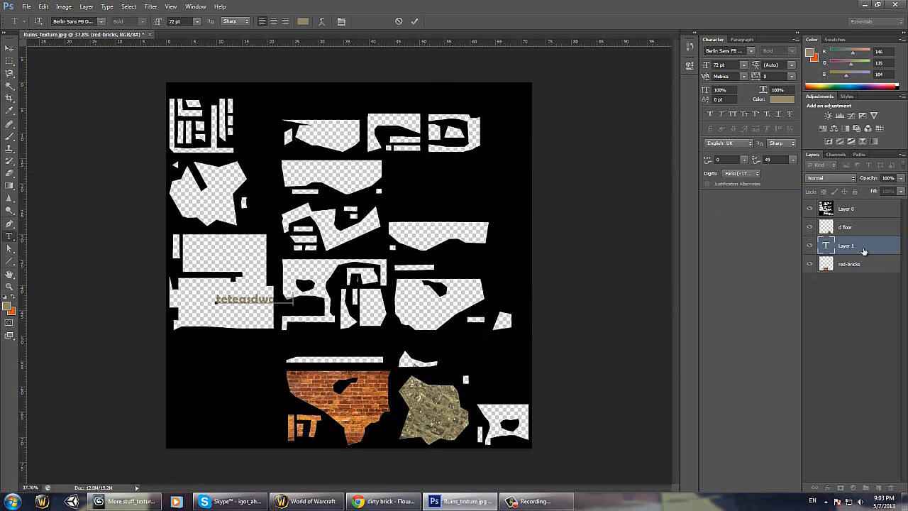
pyautogui.doubleClick(832, 251)
pyautogui.click(844, 253)
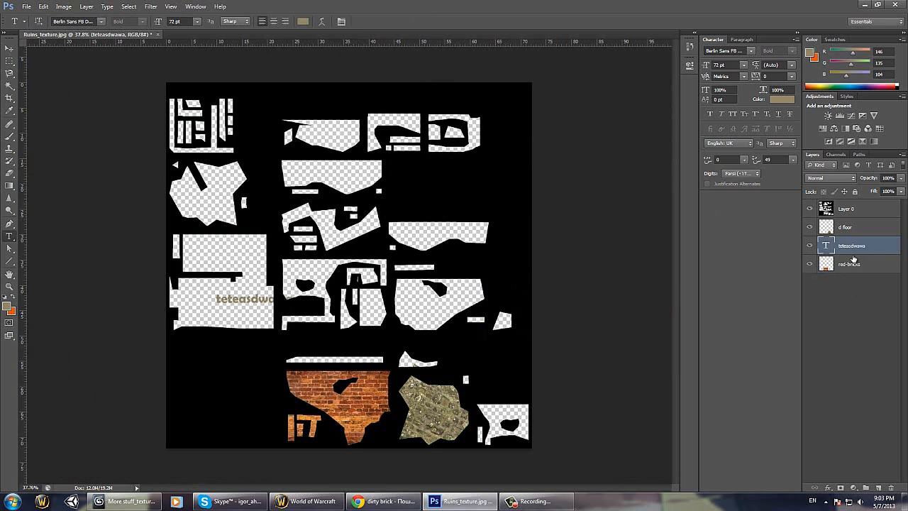
pyautogui.rightClick(853, 258)
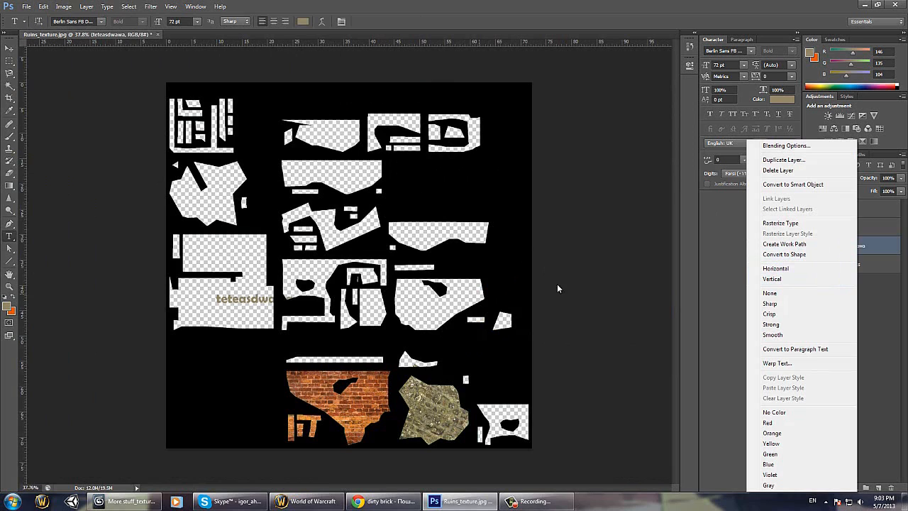
pyautogui.click(778, 170)
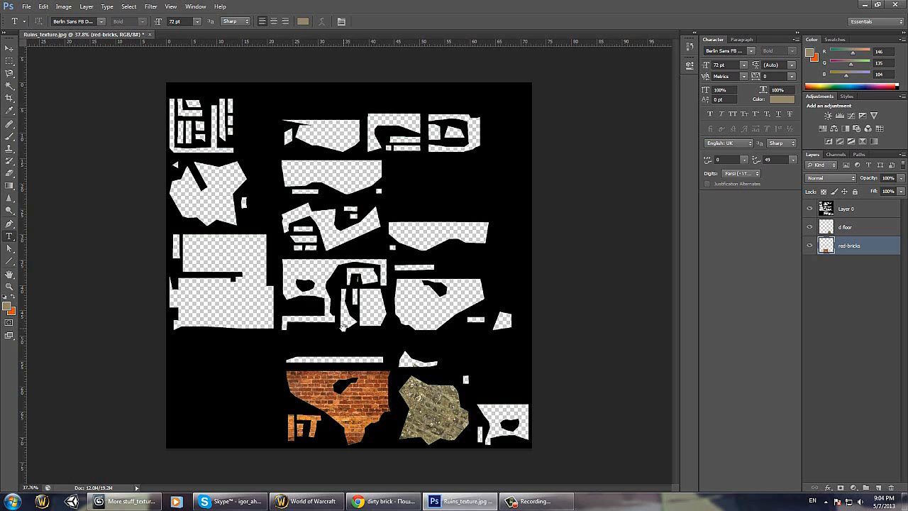
# Step: Draw a slanted 2 px line spanning about 189 by 47 px across the large rectangular island with the Line tool
pyautogui.keyDown('alt'); pyautogui.scroll(5, 350, 328); pyautogui.keyUp('alt')
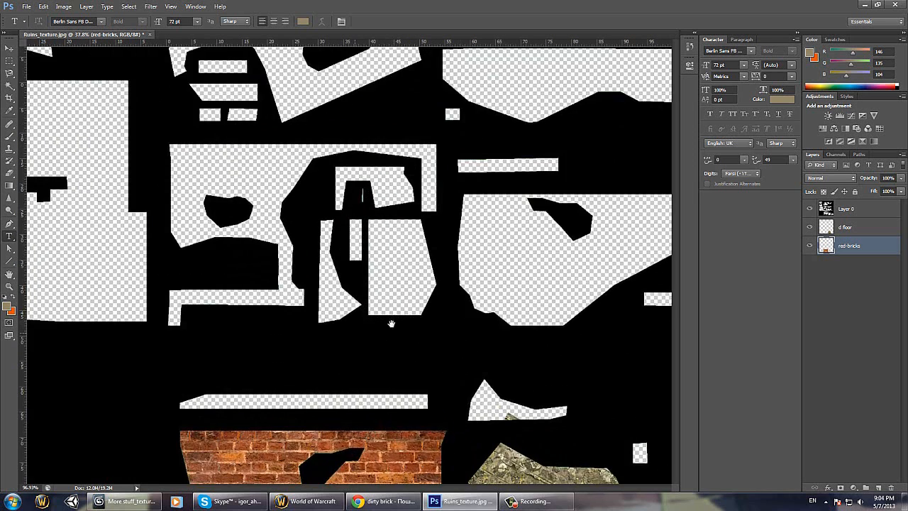
pyautogui.moveTo(346, 317); pyautogui.dragTo(347, 297)
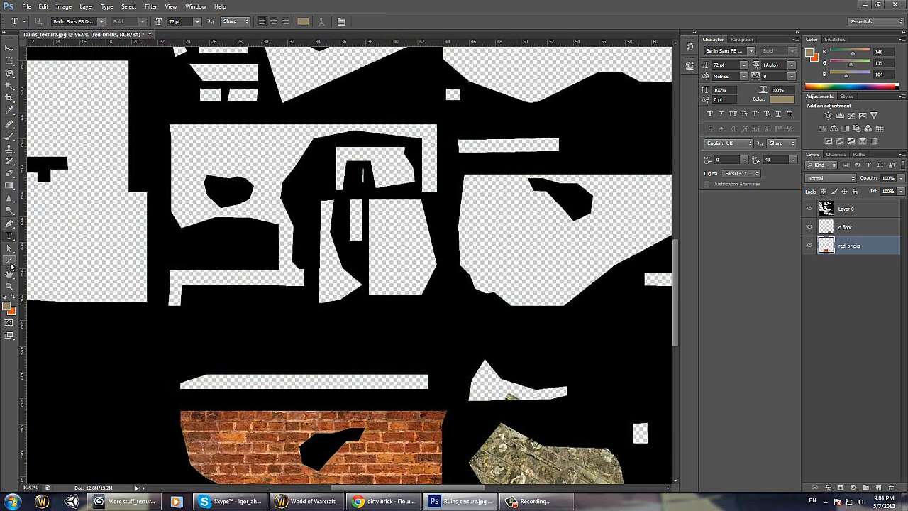
pyautogui.click(10, 263)
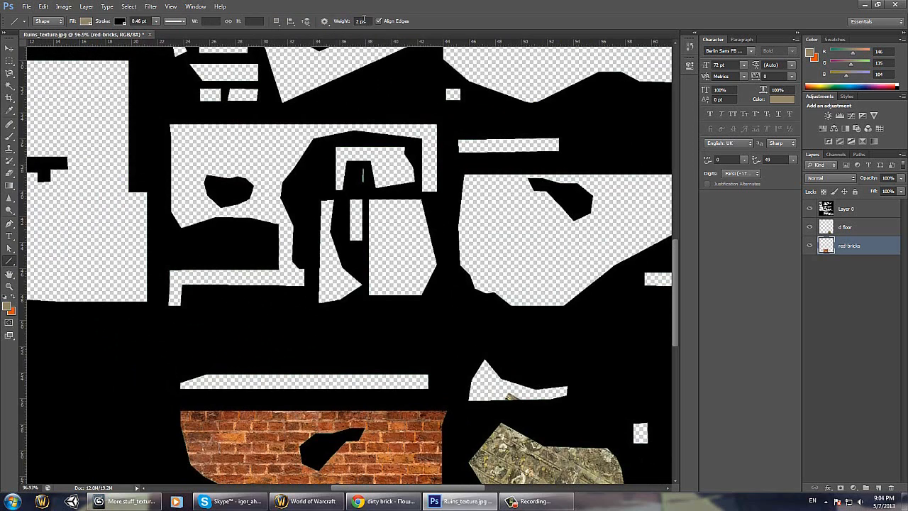
pyautogui.moveTo(49, 238); pyautogui.dragTo(134, 220)
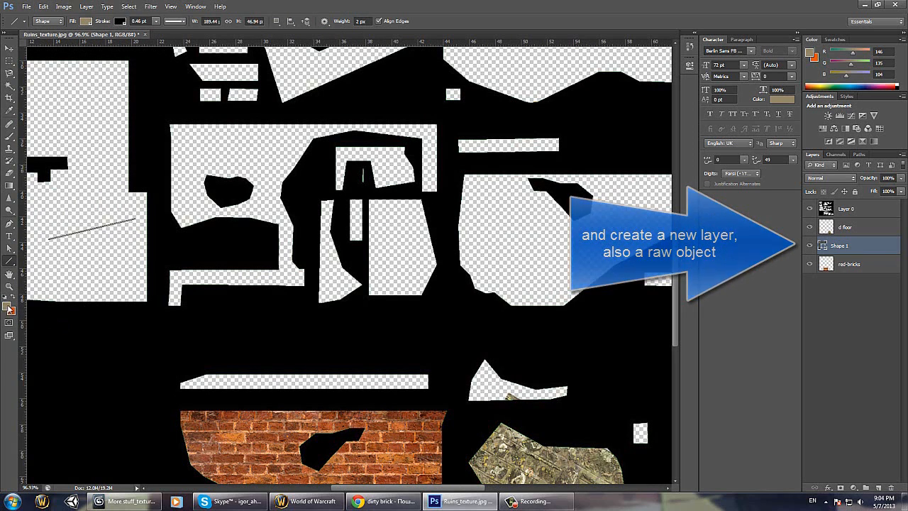
# Step: Draw a second slanted line with a 20 px weight below the thin one, and undo both lines
pyautogui.click(360, 20)
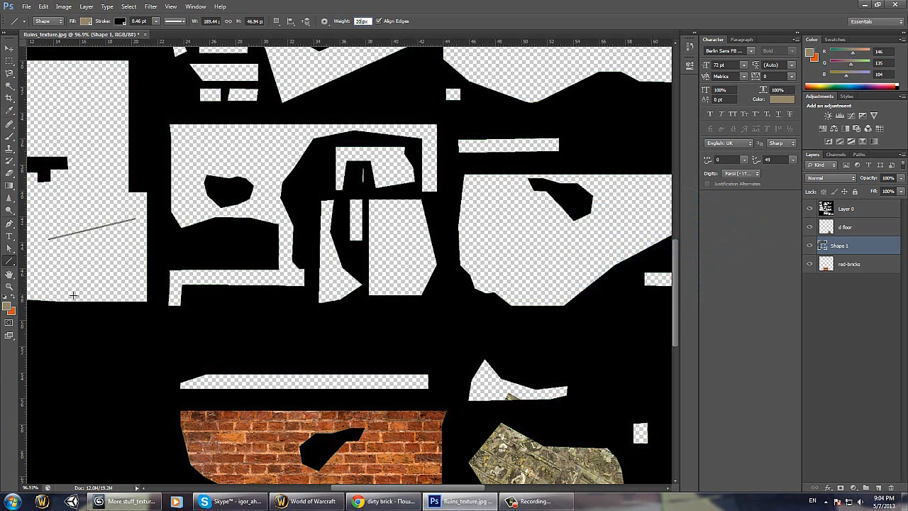
pyautogui.moveTo(47, 279); pyautogui.dragTo(219, 228)
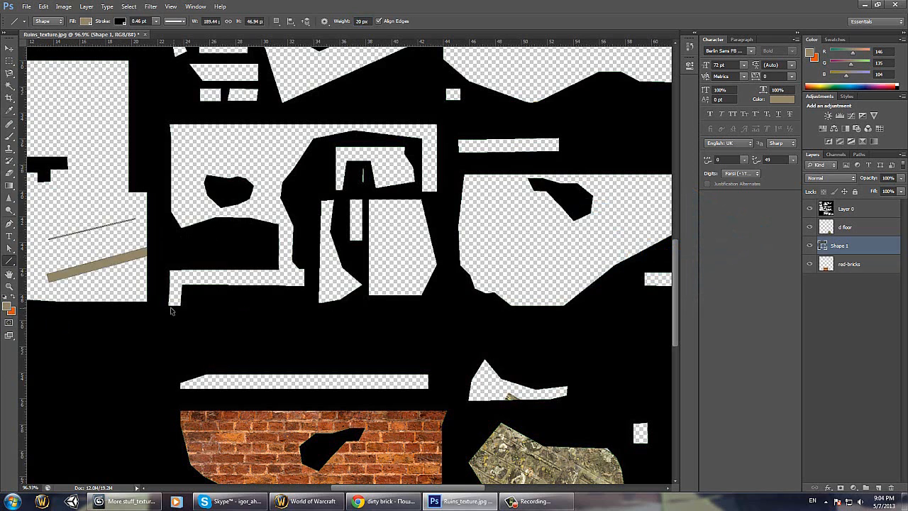
pyautogui.hotkey('ctrl', 'z')
pyautogui.keyDown('alt'); pyautogui.scroll(-6, 589, 223); pyautogui.keyUp('alt')
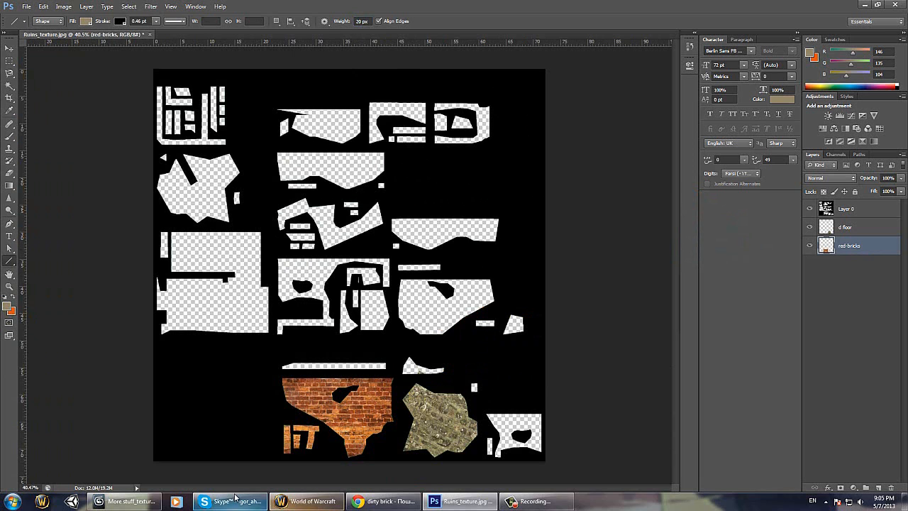
# Step: Switch to 3ds Max to check the partly textured ruins model, and return to Photoshop
pyautogui.moveTo(126, 502)
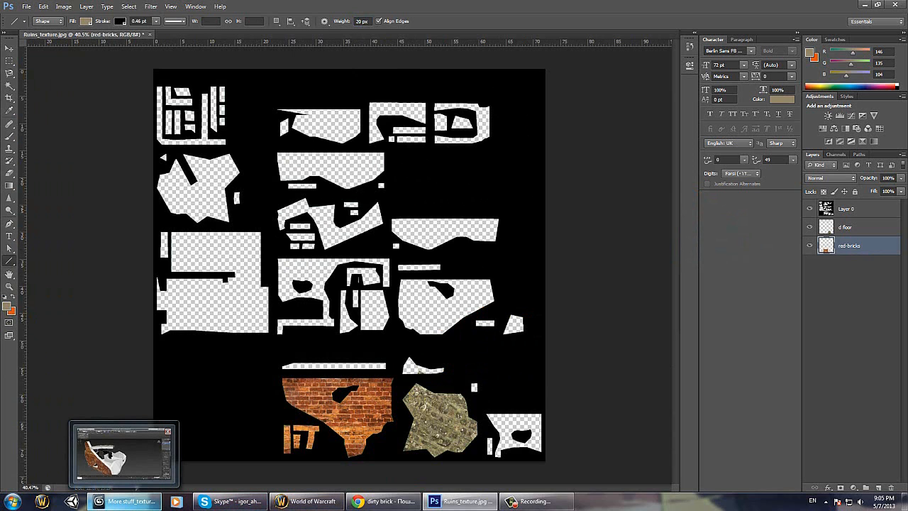
pyautogui.click(129, 501)
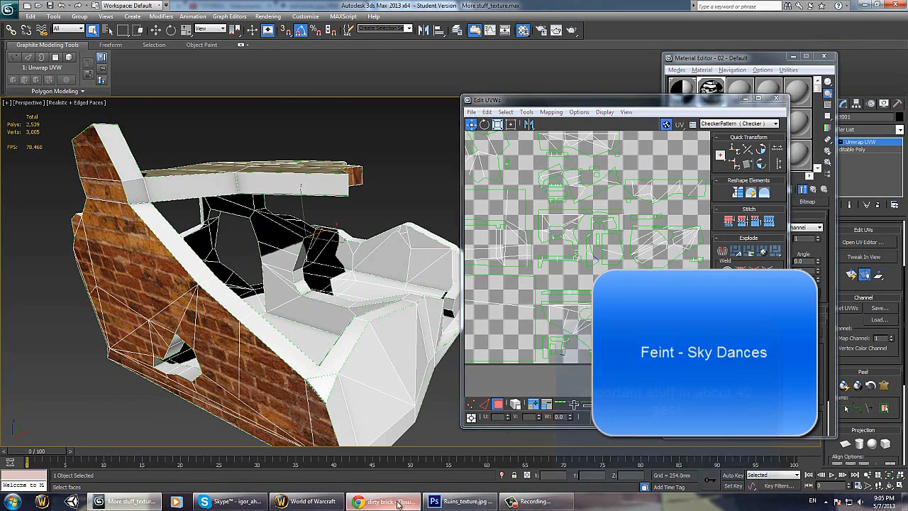
pyautogui.click(460, 502)
# Step: Place the red-bricks image as a new layer, scaled down over the island group directly above the finished brick island
pyautogui.keyDown('shift'); pyautogui.moveTo(545, 150); pyautogui.dragTo(337, 327); pyautogui.keyUp('shift')
pyautogui.moveTo(272, 318); pyautogui.dragTo(390, 276)
pyautogui.moveTo(426, 247)
pyautogui.keyDown('shift'); pyautogui.mouseDown()
pyautogui.moveTo(407, 254)
pyautogui.moveTo(429, 349)
pyautogui.mouseUp(); pyautogui.keyUp('shift')
pyautogui.press('Return')
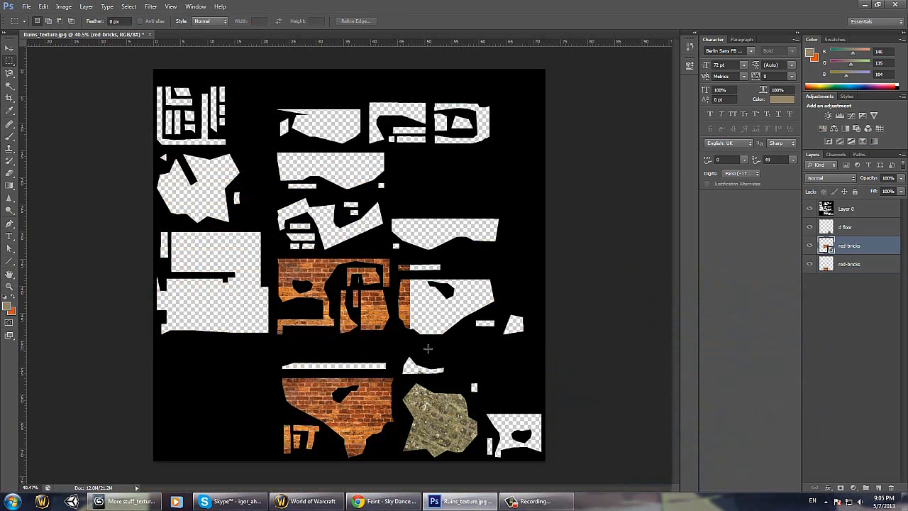
# Step: Rasterize the new red-bricks layer and delete the strip of bricks overlapping the neighbouring island on the right
pyautogui.press('Delete')
pyautogui.click(452, 188)
pyautogui.rightClick(860, 247)
pyautogui.click(809, 258)
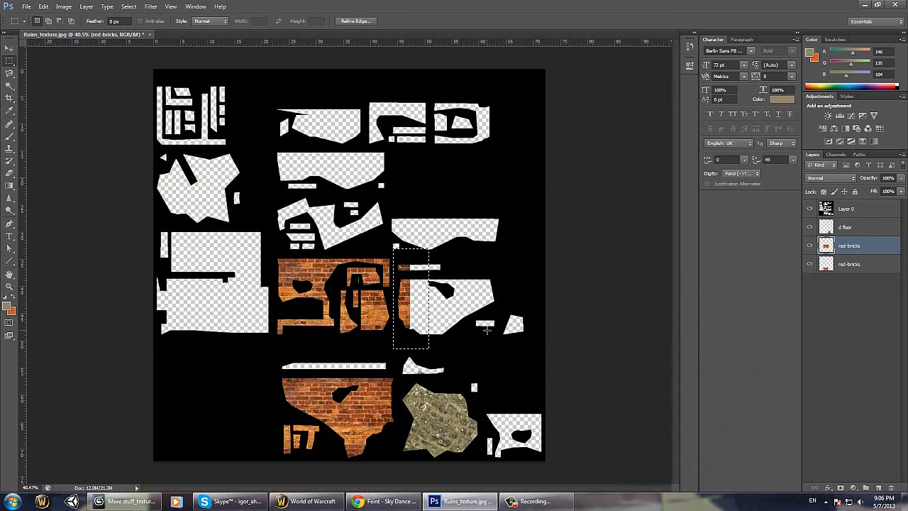
pyautogui.press('Delete')
# Step: Copy the rectangular brick area covering the middle island group to a new layer and move it over the adjacent right-hand islands
pyautogui.press('v')
pyautogui.press('m')
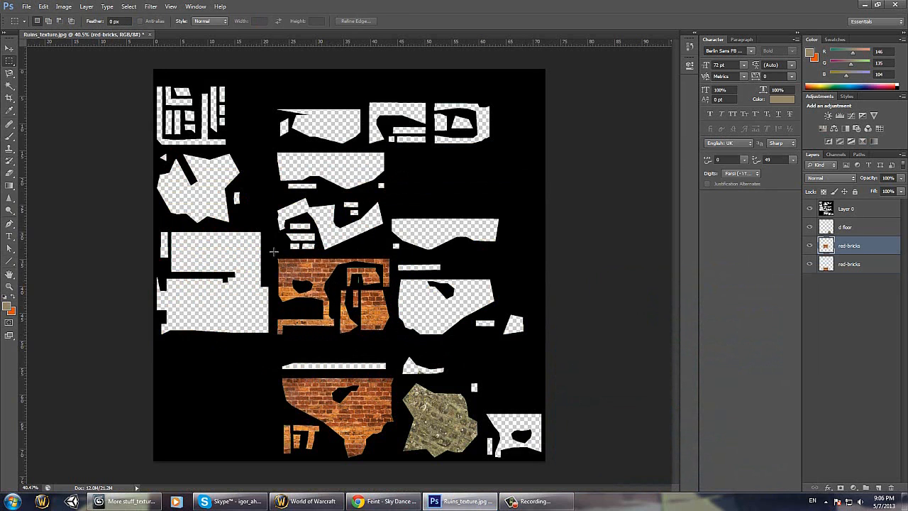
pyautogui.moveTo(273, 257); pyautogui.dragTo(392, 337)
pyautogui.hotkey('ctrl', 'j')
pyautogui.press('v')
pyautogui.moveTo(320, 284); pyautogui.dragTo(438, 284)
# Step: Stretch the copied brick layer to about 112% width so it covers the small island at the far right
pyautogui.hotkey('ctrl', 't')
pyautogui.moveTo(516, 297); pyautogui.dragTo(527, 297)
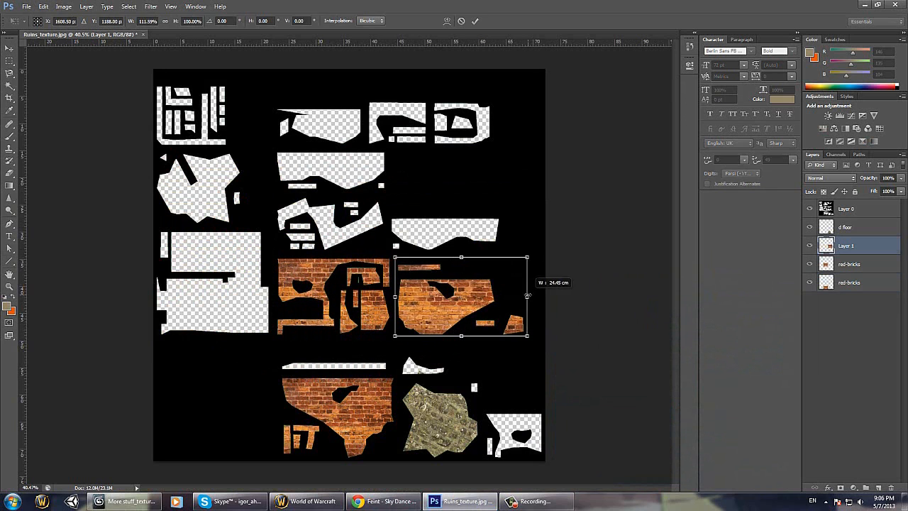
pyautogui.press('Return')
# Step: Paste copies of the brick layer and move them over the upper middle-column islands and the neighbouring island on the right
pyautogui.hotkey('ctrl', 'v')
pyautogui.moveTo(350, 245); pyautogui.dragTo(327, 164)
pyautogui.hotkey('ctrl', 'v')
pyautogui.moveTo(353, 268); pyautogui.dragTo(492, 238)
pyautogui.hotkey('ctrl', 'v')
pyautogui.hotkey('ctrl', 'v')
# Step: Cover the large island at the left edge with two pasted brick copies, one above the other
pyautogui.hotkey('ctrl', 'v')
pyautogui.moveTo(348, 250); pyautogui.dragTo(213, 253)
pyautogui.hotkey('ctrl', 'v')
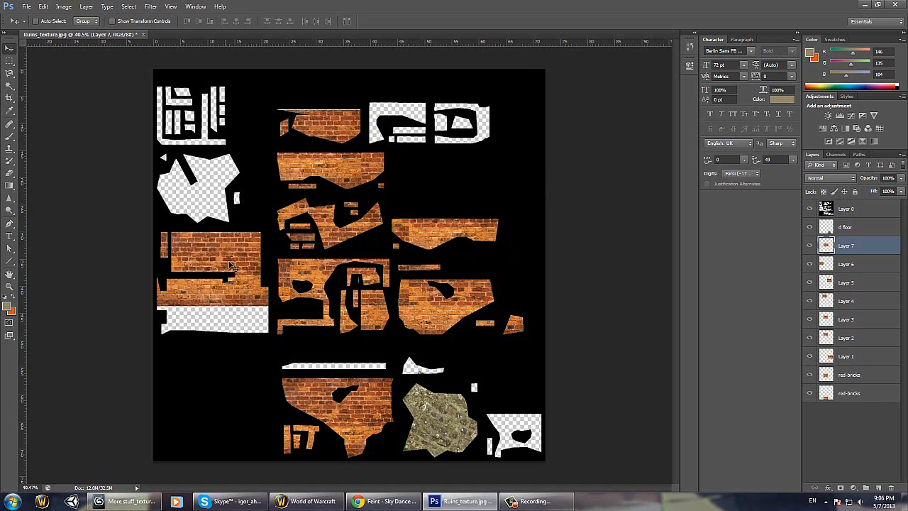
pyautogui.moveTo(329, 280); pyautogui.dragTo(193, 357)
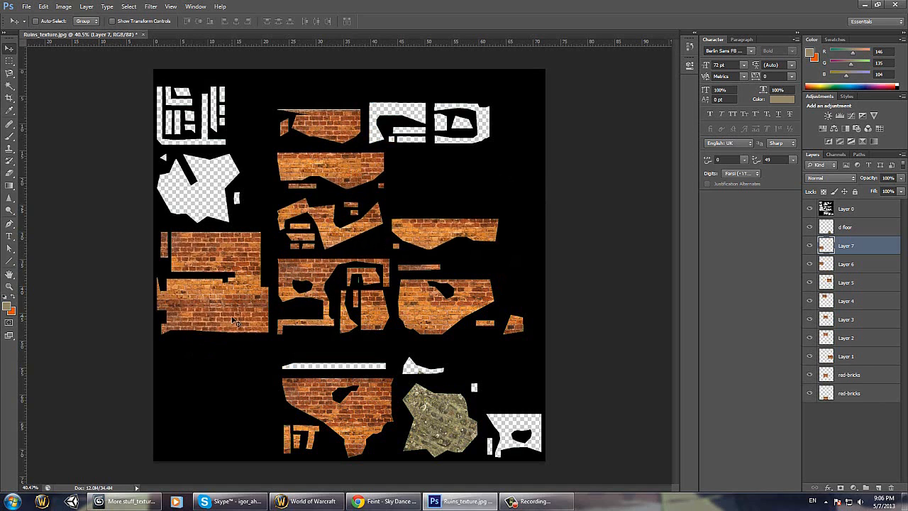
pyautogui.moveTo(234, 321); pyautogui.dragTo(233, 312)
# Step: Add further brick copies over the two upper-left island groups and the small island in the bottom-right corner
pyautogui.hotkey('ctrl', 'v')
pyautogui.moveTo(376, 294); pyautogui.dragTo(212, 207)
pyautogui.hotkey('ctrl', 'v')
pyautogui.moveTo(333, 284); pyautogui.dragTo(576, 423)
pyautogui.hotkey('ctrl', 'v')
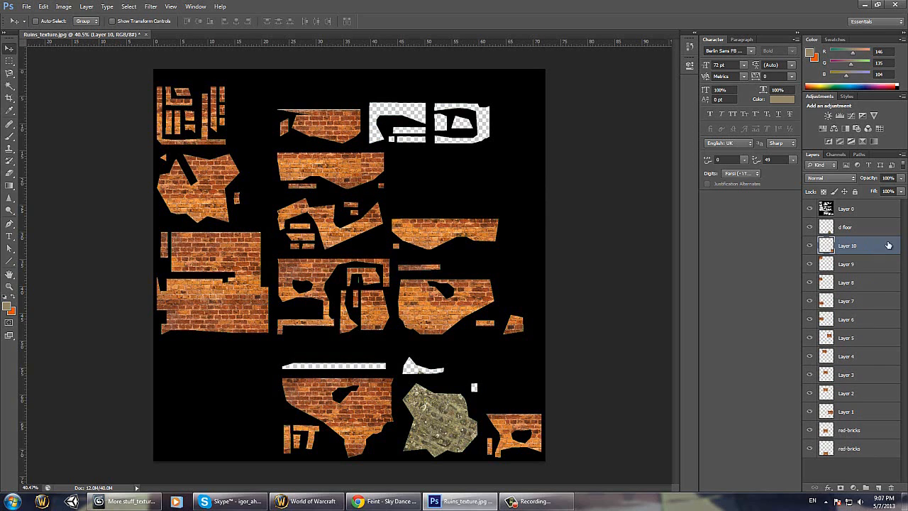
# Step: Merge all brick layers from Layer 10 down to the lowest red-bricks layer into one layer
pyautogui.keyDown('shift'); pyautogui.click(856, 450); pyautogui.keyUp('shift')
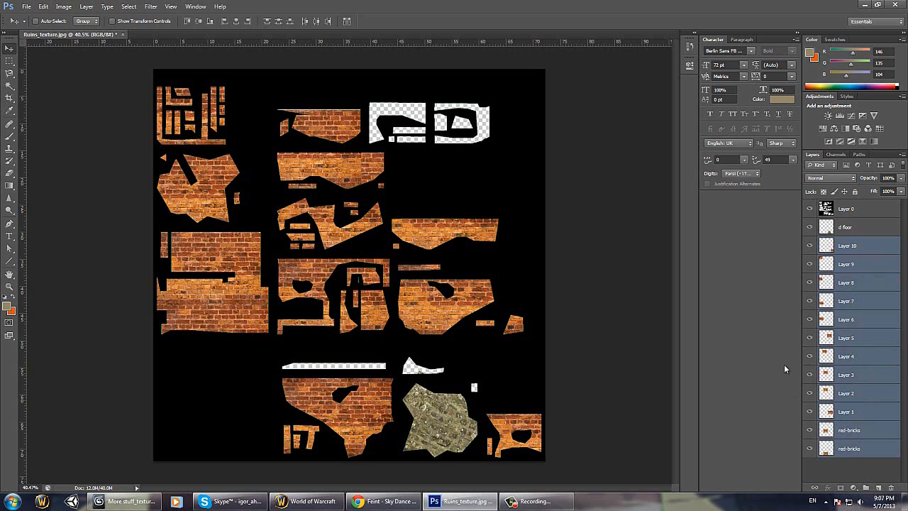
pyautogui.hotkey('ctrl', 'e')
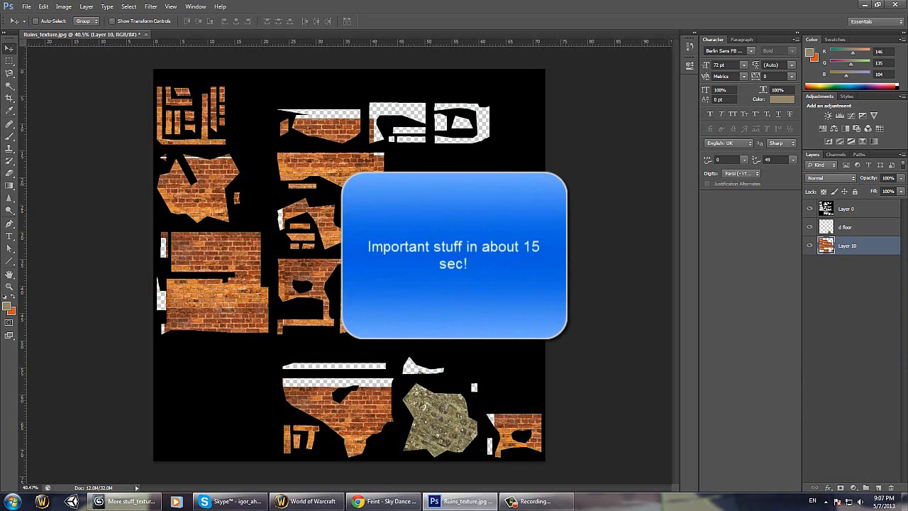
pyautogui.hotkey('ctrl', 'y')
# Step: Reposition the merged brick layer under the islands and stretch its height to about 100.7% to close the gaps
pyautogui.moveTo(348, 163); pyautogui.dragTo(337, 153)
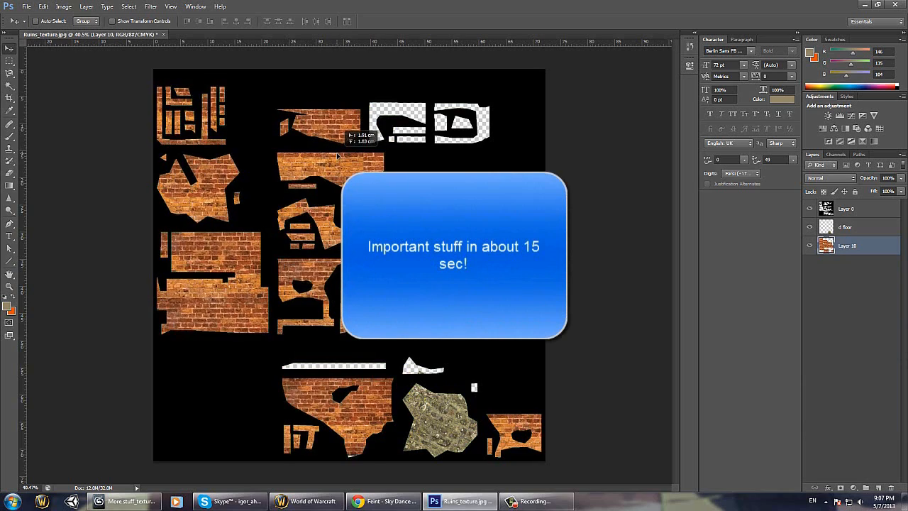
pyautogui.hotkey('ctrl', 't')
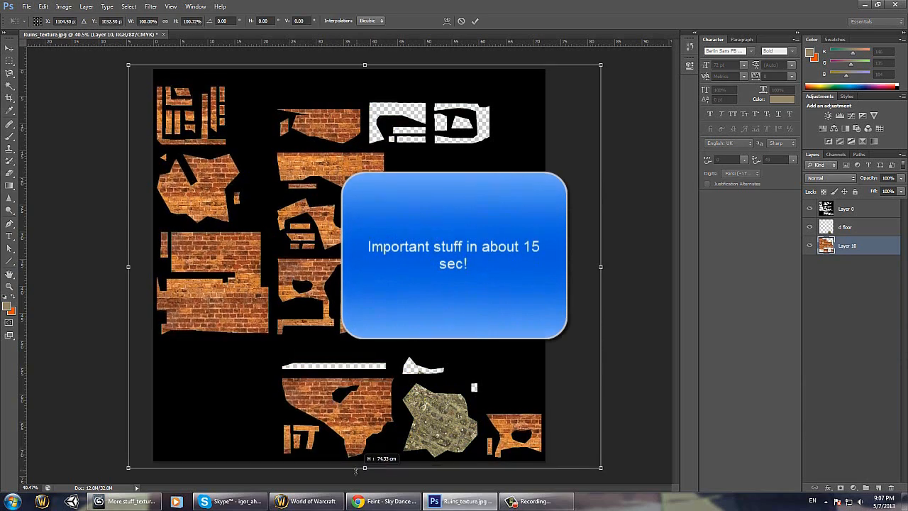
pyautogui.moveTo(356, 470); pyautogui.dragTo(356, 472)
pyautogui.press('Return')
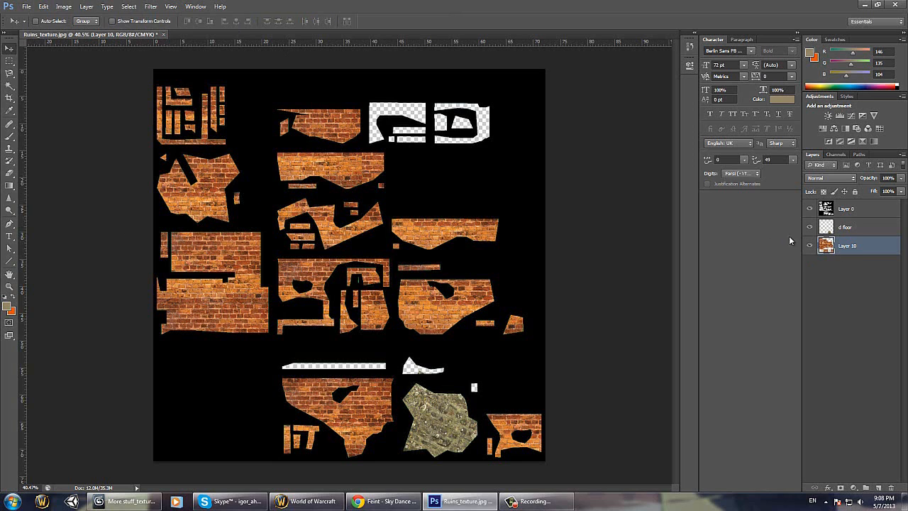
# Step: Select the whole canvas and apply Color Balance to the brick layer with midtone levels of about -57, +16 and +42
pyautogui.hotkey('ctrl', 'a')
pyautogui.click(63, 7)
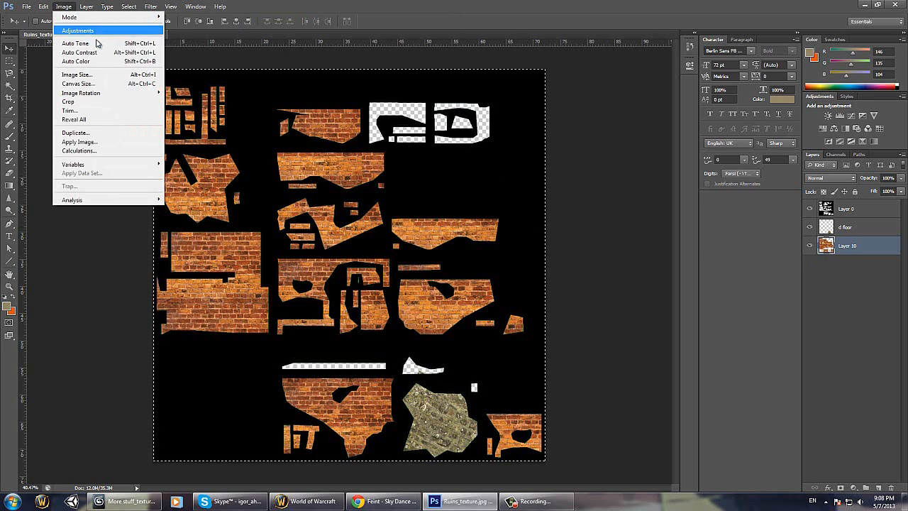
pyautogui.moveTo(95, 37)
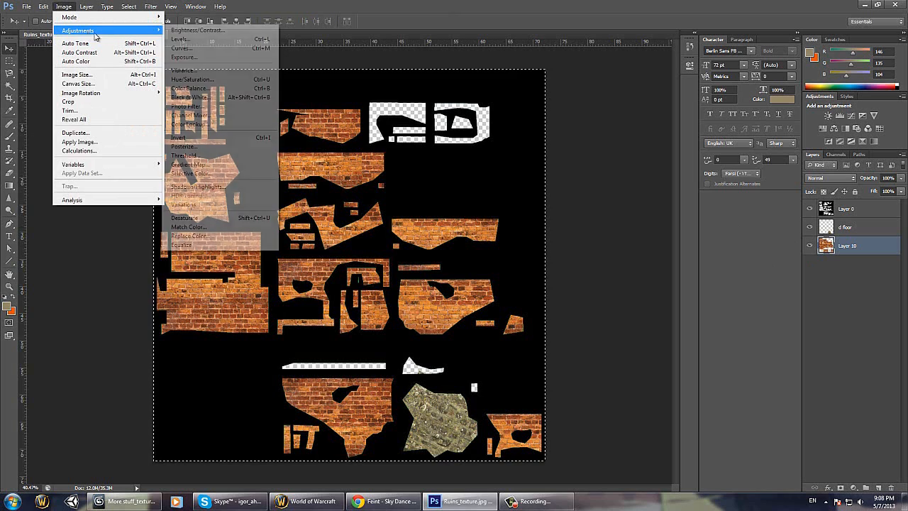
pyautogui.click(226, 88)
pyautogui.moveTo(584, 146); pyautogui.dragTo(557, 125)
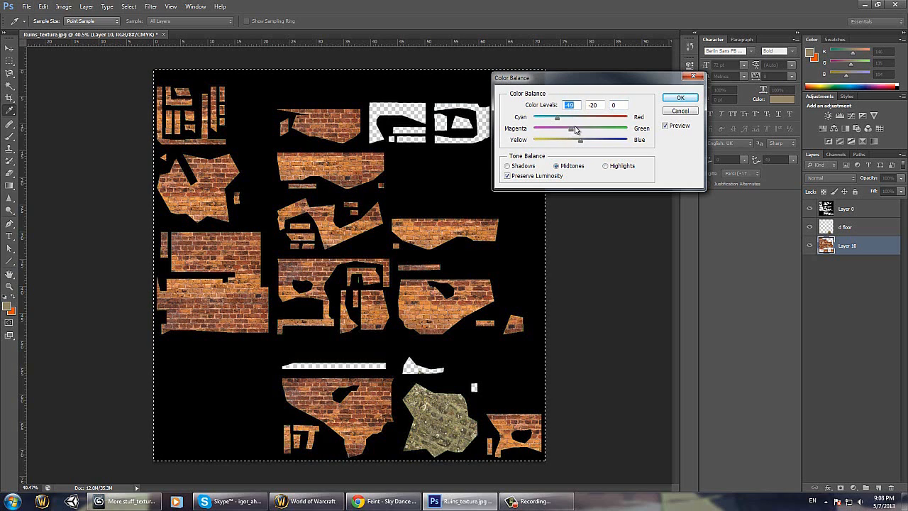
pyautogui.moveTo(582, 143); pyautogui.dragTo(600, 140)
pyautogui.moveTo(557, 118); pyautogui.dragTo(546, 121)
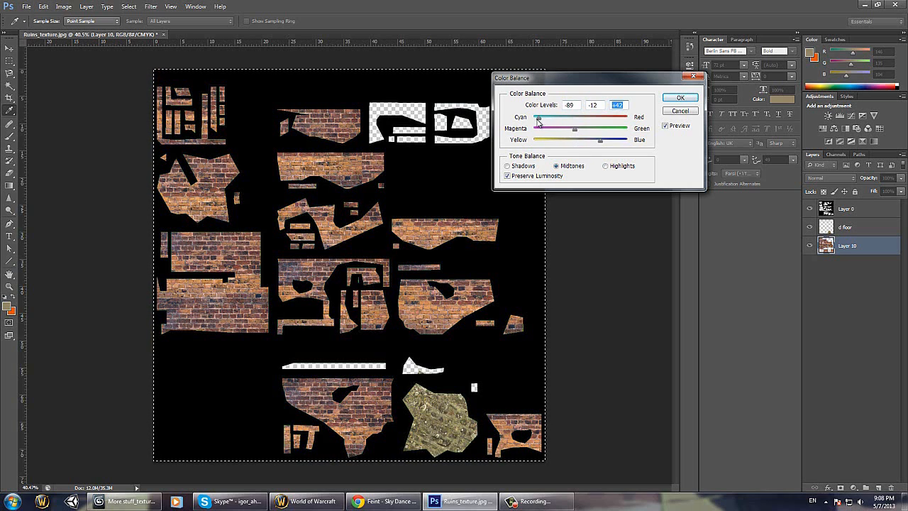
pyautogui.click(680, 97)
pyautogui.press('v')
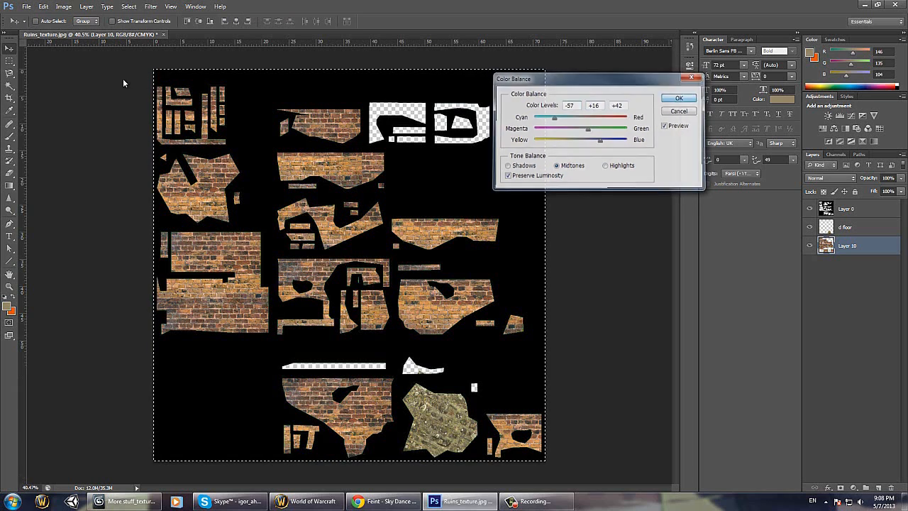
# Step: Darken the brick layer with an Exposure adjustment of about -1.68 and adjust its gamma correction
pyautogui.click(64, 7)
pyautogui.moveTo(107, 31)
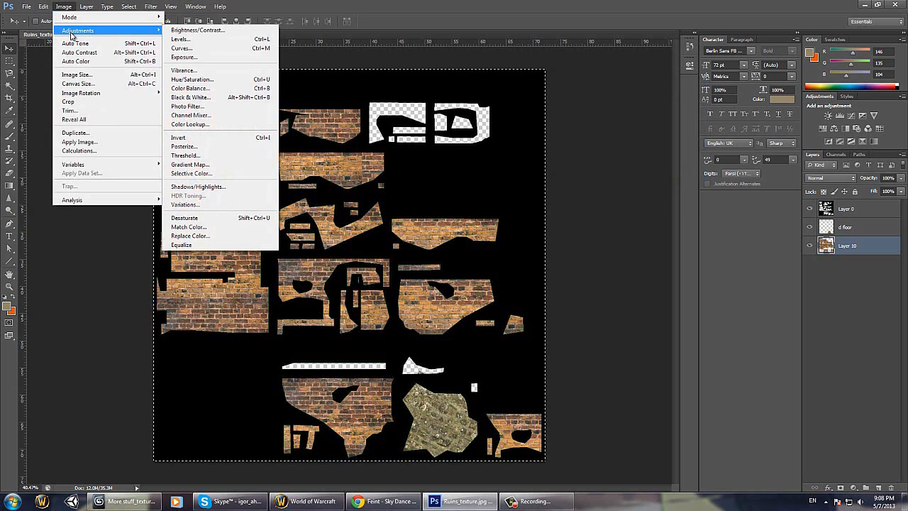
pyautogui.click(202, 63)
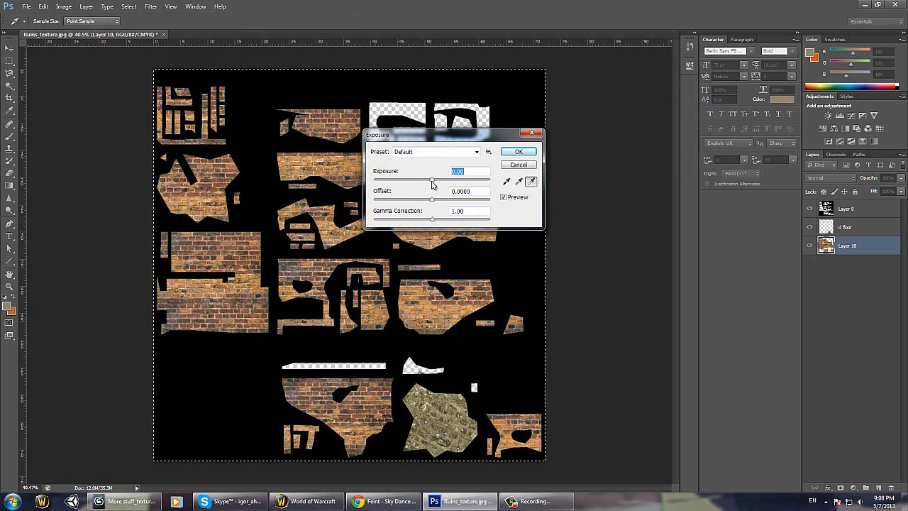
pyautogui.moveTo(432, 184); pyautogui.dragTo(419, 185)
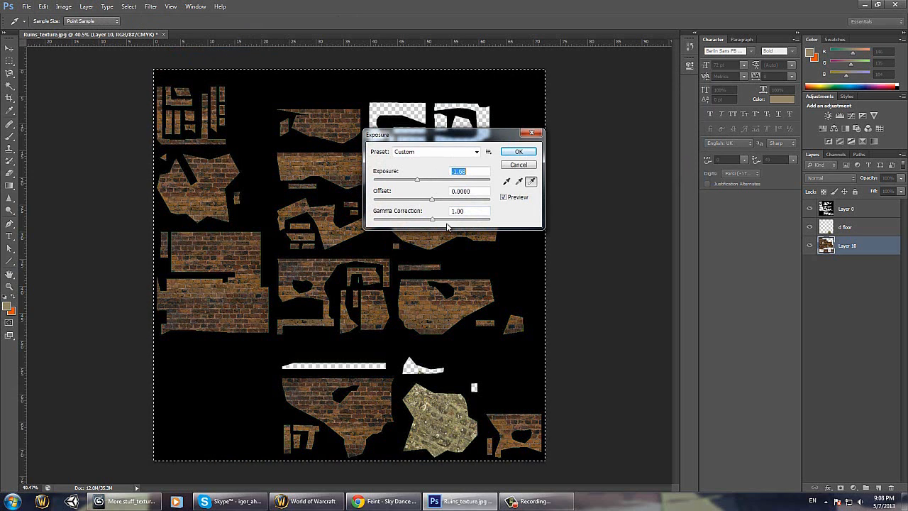
pyautogui.moveTo(432, 219)
pyautogui.mouseDown()
pyautogui.moveTo(418, 223)
pyautogui.moveTo(442, 216)
pyautogui.mouseUp()
pyautogui.click(518, 152)
pyautogui.click(63, 7)
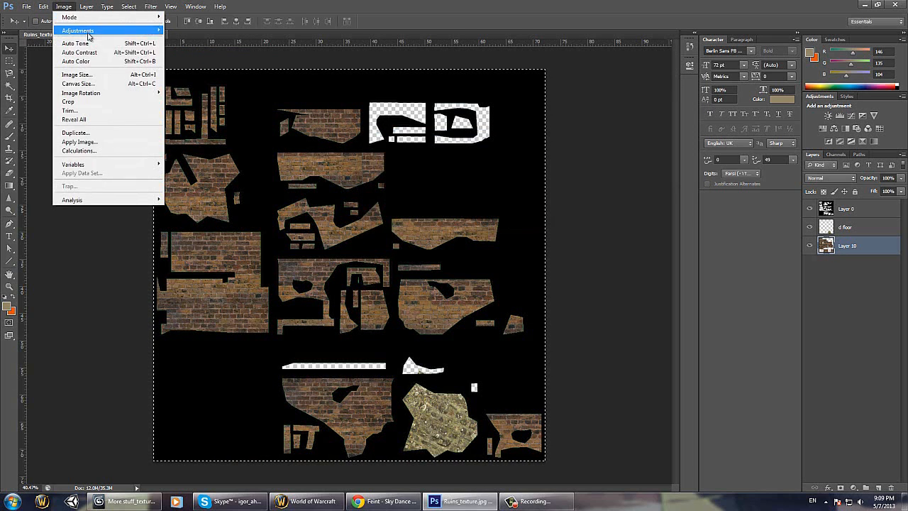
pyautogui.moveTo(86, 34)
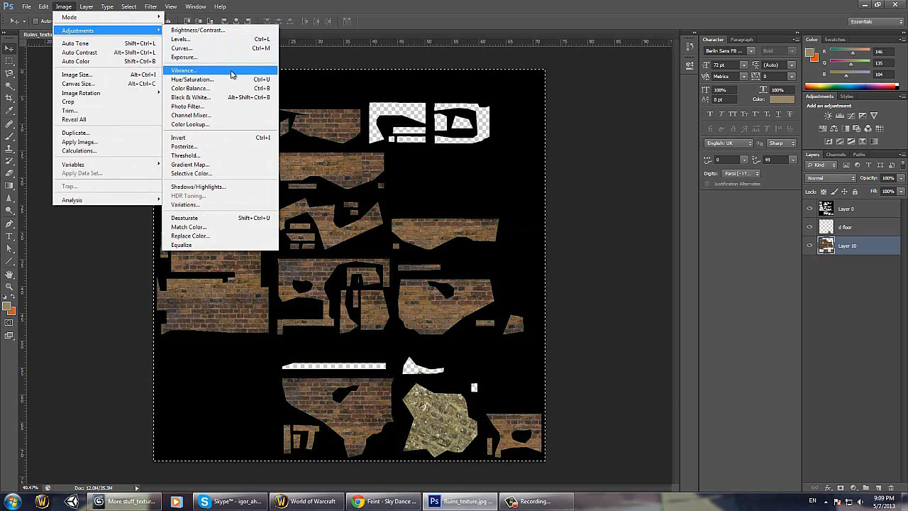
pyautogui.click(190, 96)
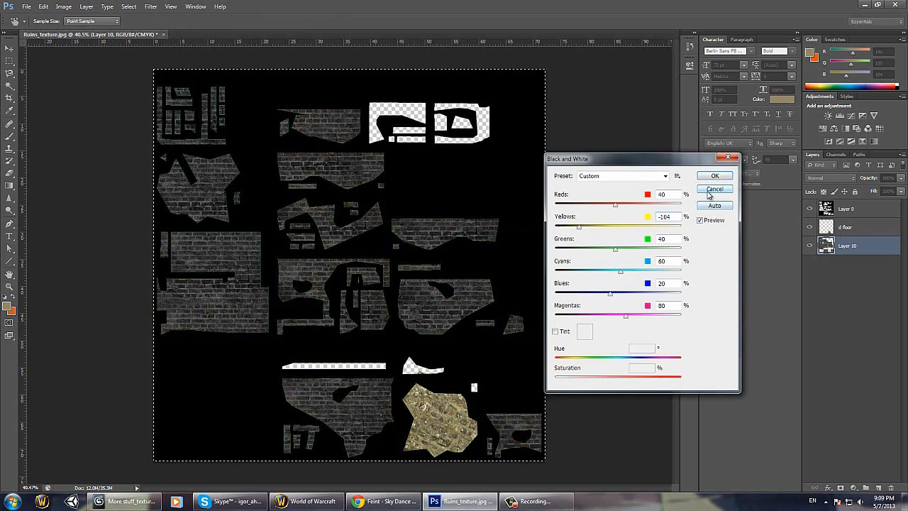
pyautogui.click(715, 189)
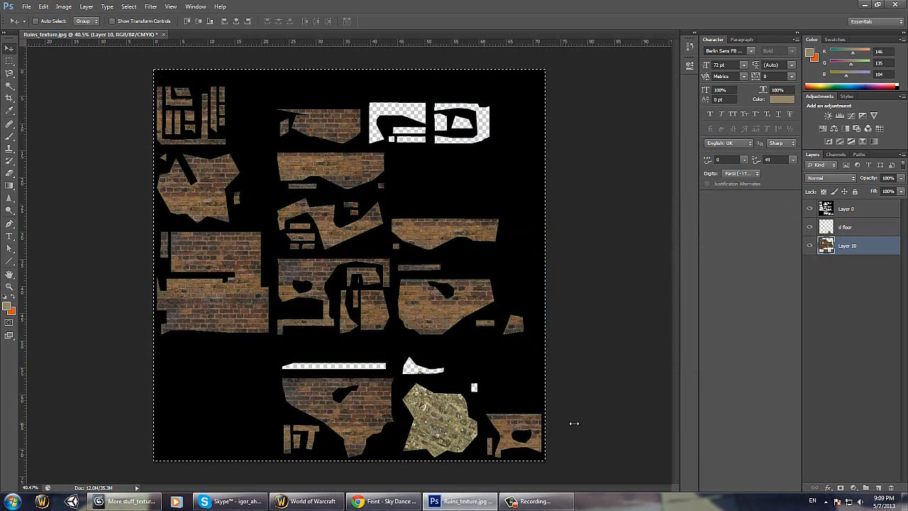
# Step: Merge the brick layer with the d floor layer and mute the merged layer's colours with a Vibrance adjustment
pyautogui.keyDown('shift'); pyautogui.click(847, 227); pyautogui.keyUp('shift')
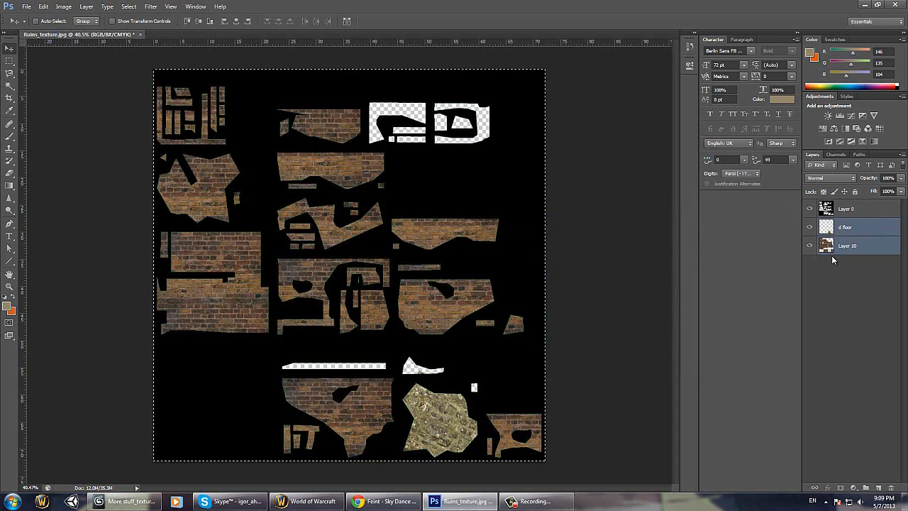
pyautogui.hotkey('ctrl', 'e')
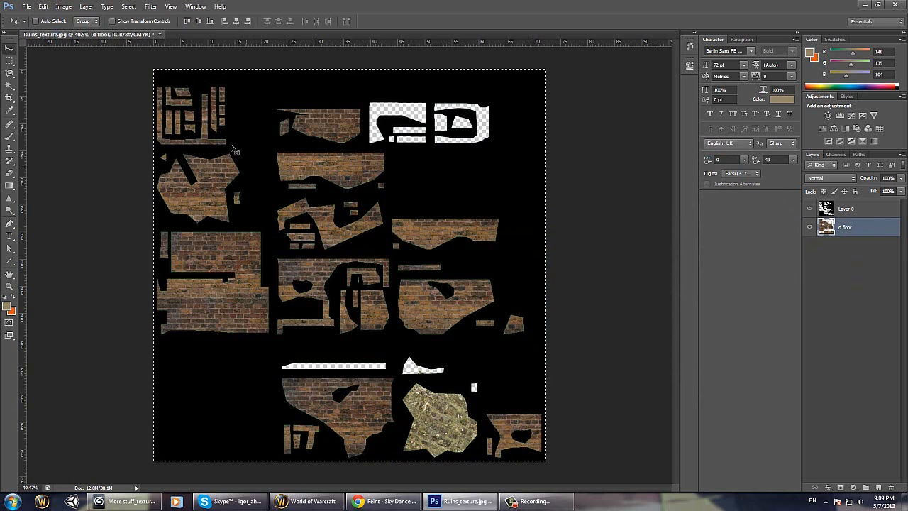
pyautogui.click(63, 6)
pyautogui.moveTo(106, 30)
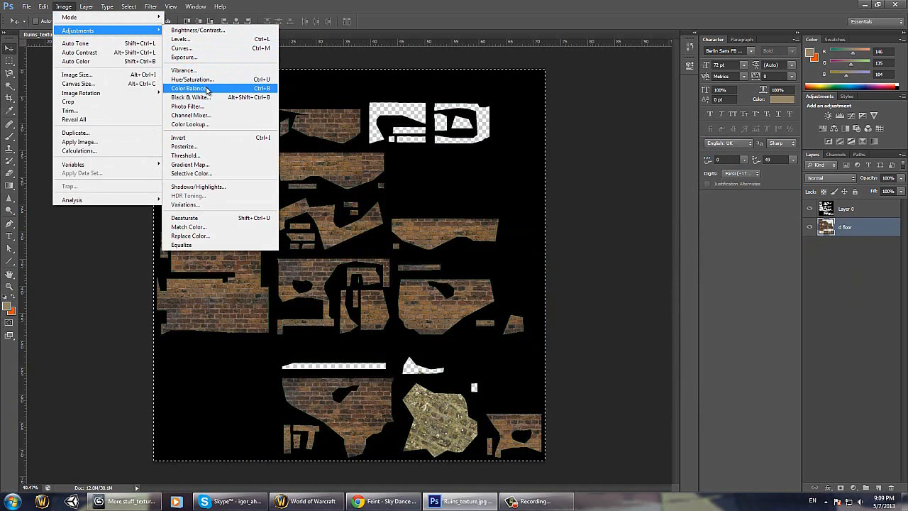
pyautogui.click(184, 70)
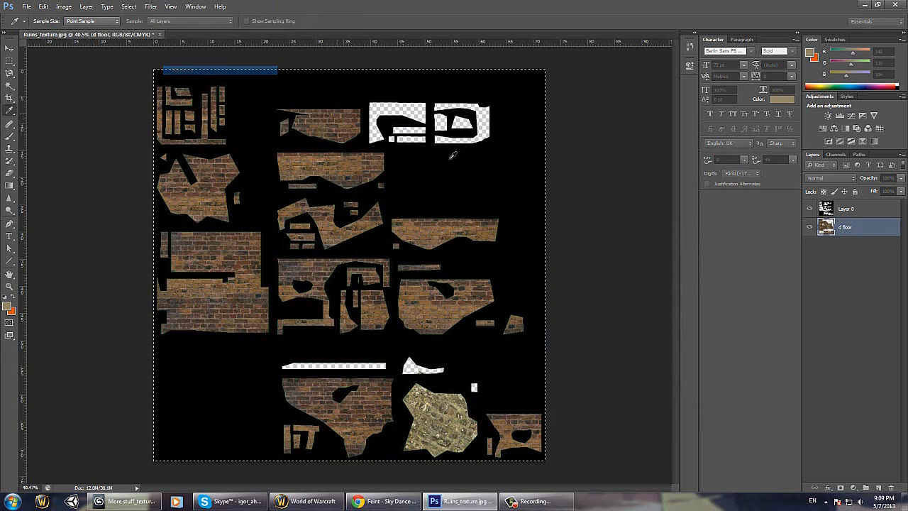
pyautogui.moveTo(434, 177); pyautogui.dragTo(410, 184)
pyautogui.press('Return')
pyautogui.press('v')
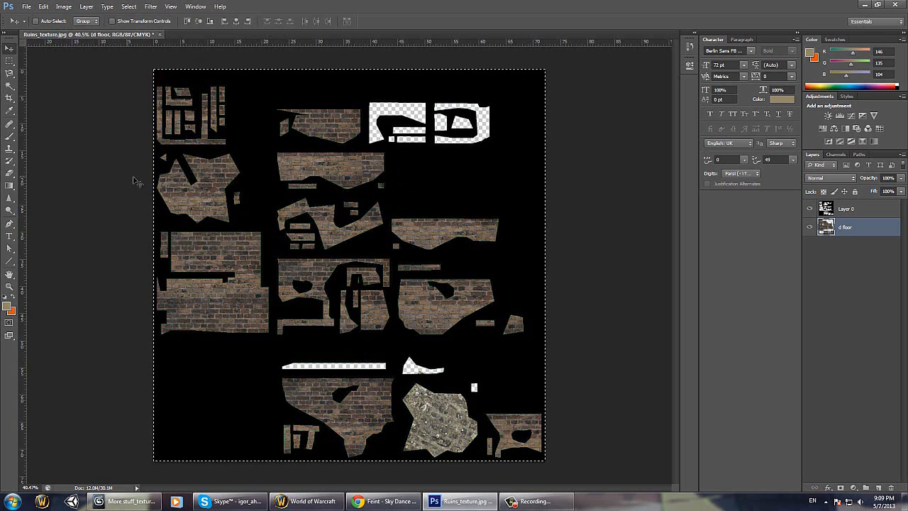
# Step: Raise the merged layer's contrast to the maximum with Brightness/Contrast and clear the selection
pyautogui.click(86, 6)
pyautogui.moveTo(64, 7)
pyautogui.moveTo(122, 30)
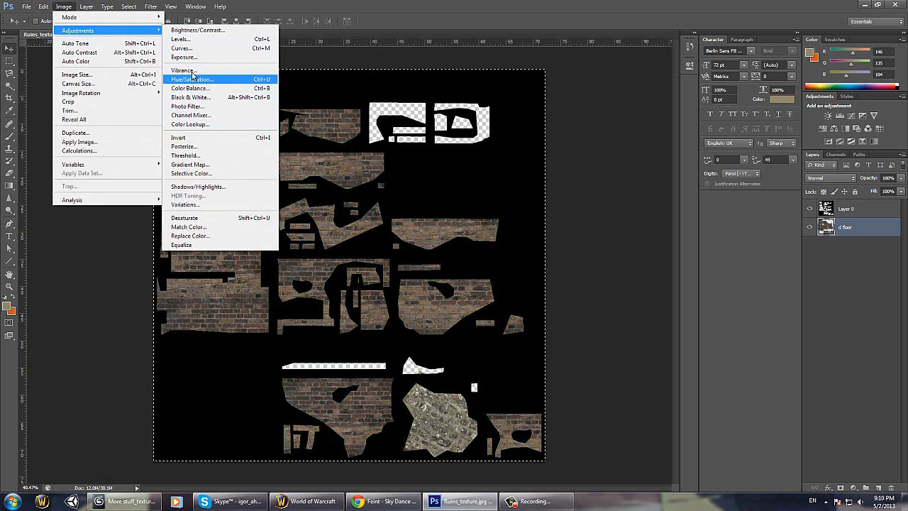
pyautogui.click(195, 30)
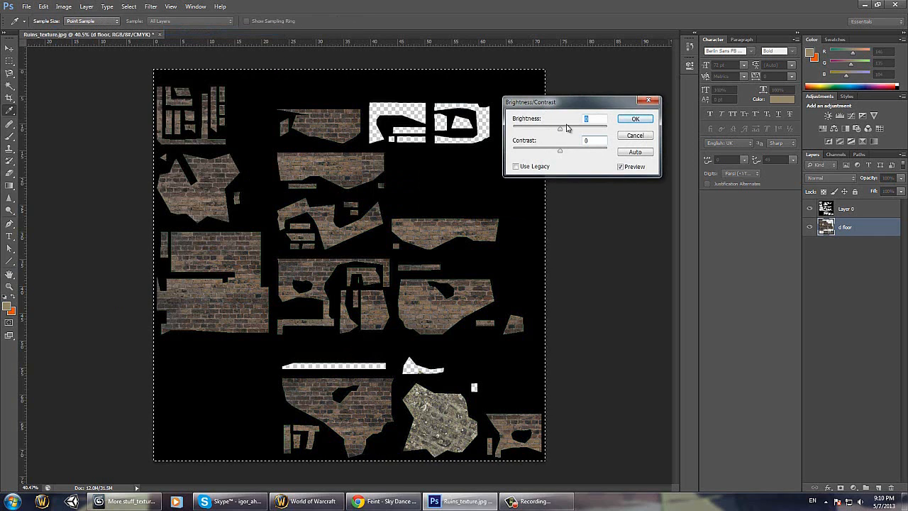
pyautogui.moveTo(561, 153); pyautogui.dragTo(660, 153)
pyautogui.click(635, 118)
pyautogui.press('v')
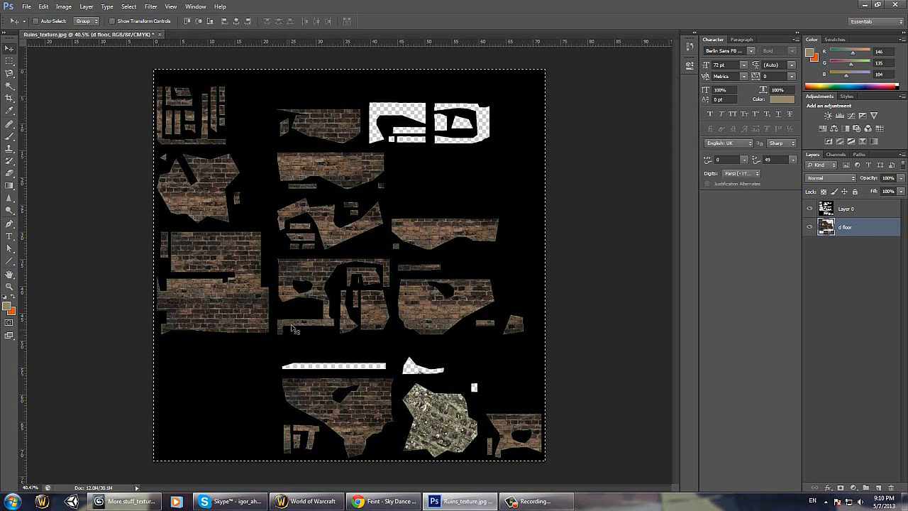
pyautogui.hotkey('ctrl', 'd')
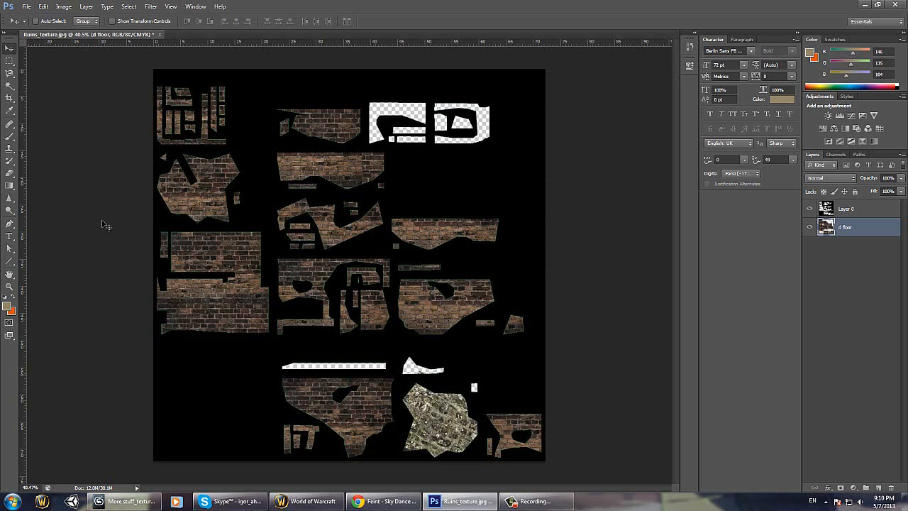
# Step: Save the texture as a JPEG copy named Ruins_texture1.jpg on the Desktop
pyautogui.click(27, 8)
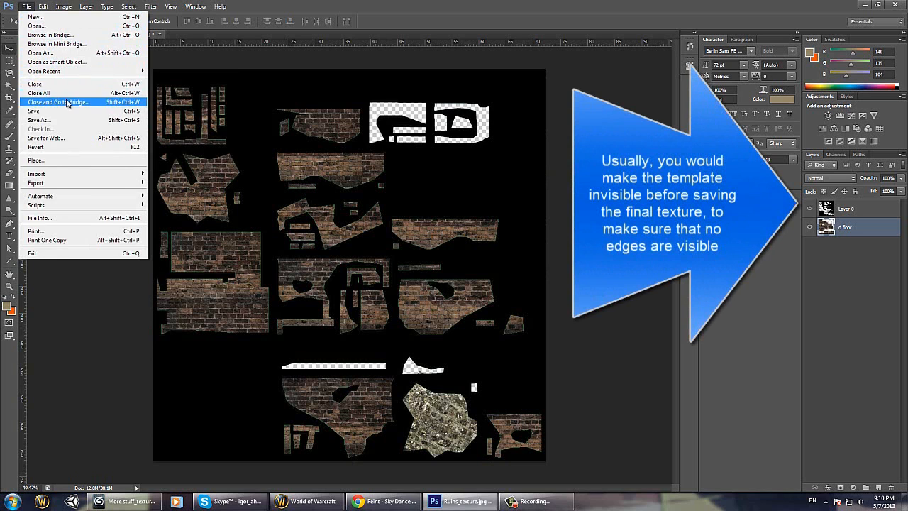
pyautogui.click(50, 120)
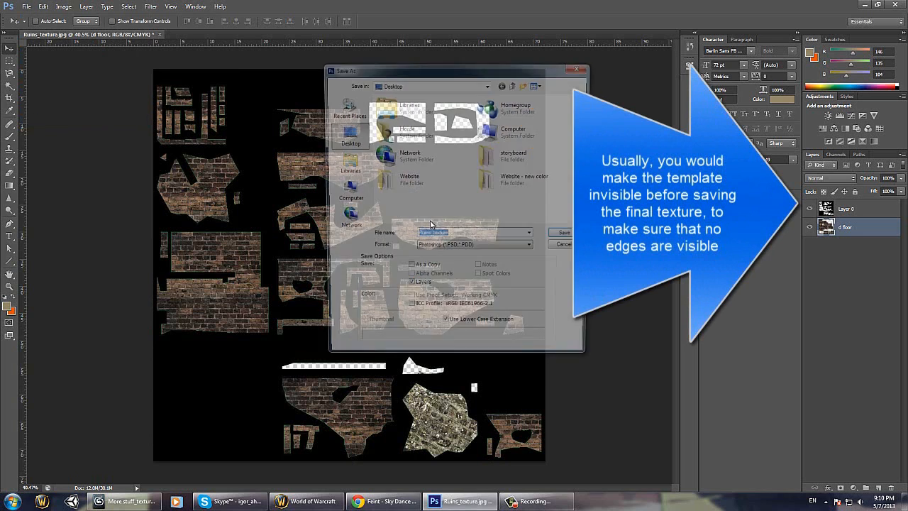
pyautogui.click(476, 248)
pyautogui.click(444, 307)
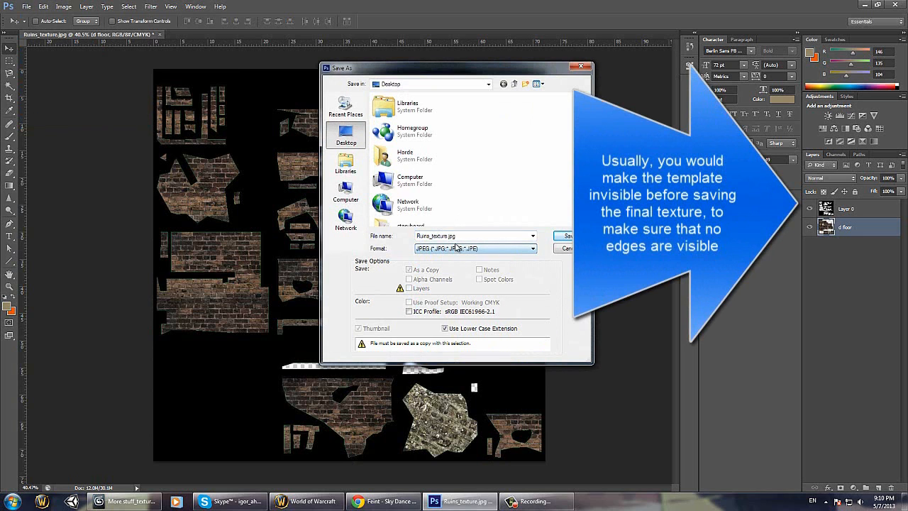
pyautogui.doubleClick(448, 236)
pyautogui.click(448, 236)
pyautogui.write('1')
pyautogui.press('Return')
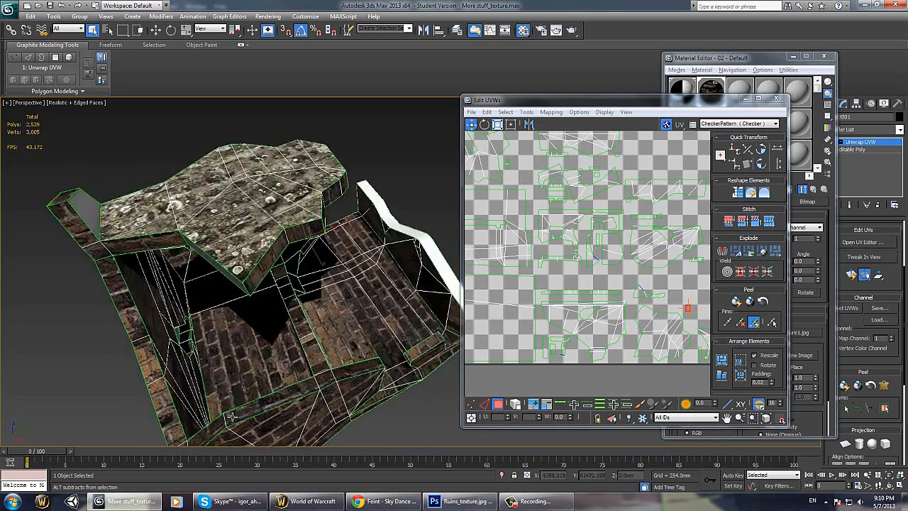
# Step: Switch to 3ds Max and inspect the new brick and floor textures on the ruins model from several angles
pyautogui.keyDown('alt'); pyautogui.moveTo(205, 369); pyautogui.dragTo(298, 213, button='middle'); pyautogui.keyUp('alt')
pyautogui.keyDown('alt'); pyautogui.moveTo(419, 221); pyautogui.dragTo(326, 207, button='middle'); pyautogui.keyUp('alt')
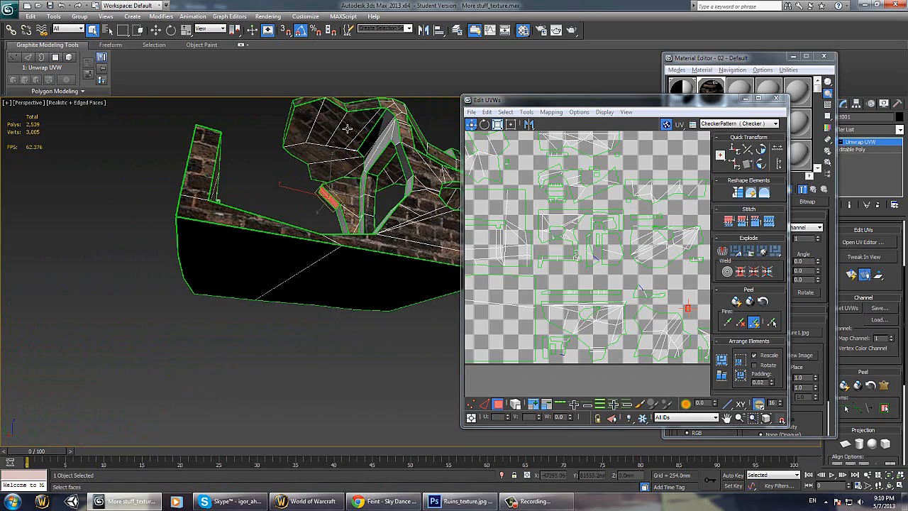
pyautogui.keyDown('alt'); pyautogui.moveTo(347, 129); pyautogui.dragTo(330, 287, button='middle'); pyautogui.keyUp('alt')
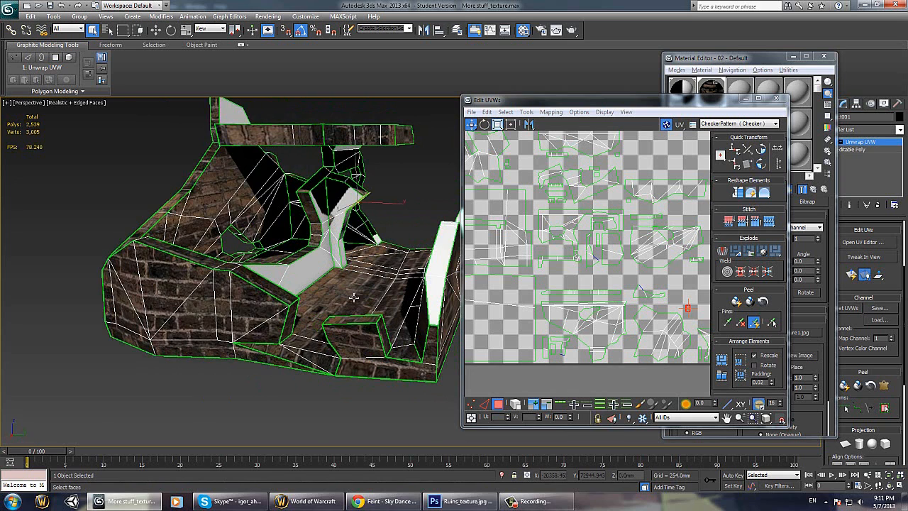
# Step: Close the UV editor and inspect the brick walls, floor and roof slab of the ruins model from several sides
pyautogui.scroll(2, 353, 297)
pyautogui.scroll(-2, 349, 268)
pyautogui.moveTo(304, 312); pyautogui.dragTo(321, 313, button='middle')
pyautogui.scroll(-2, 321, 313)
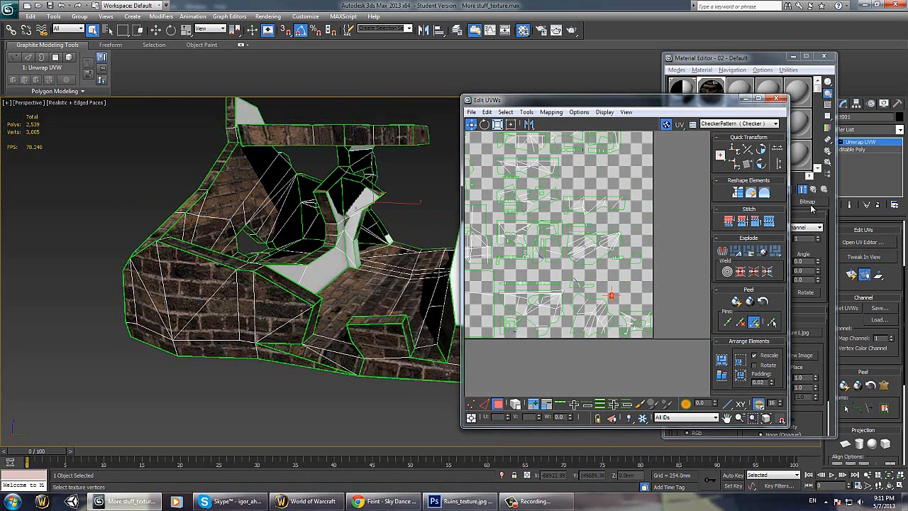
pyautogui.click(778, 99)
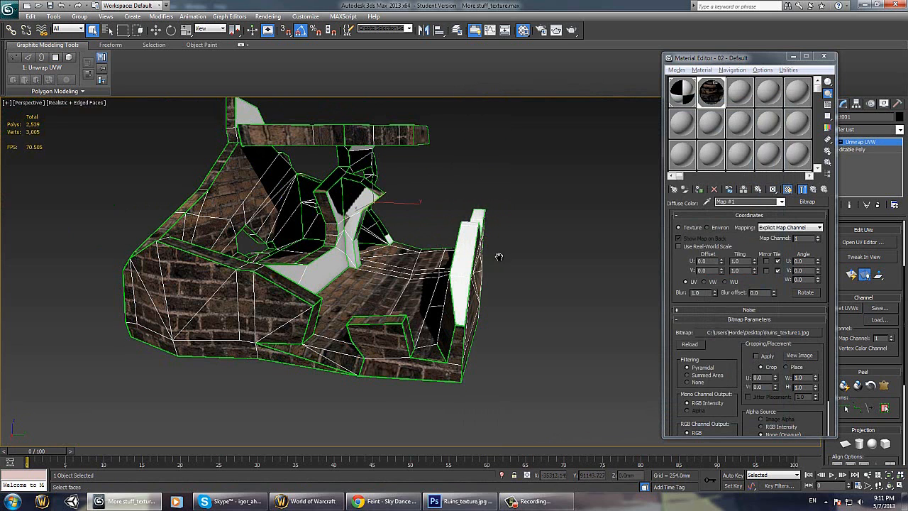
pyautogui.keyDown('alt'); pyautogui.moveTo(496, 258); pyautogui.dragTo(495, 266, button='middle'); pyautogui.keyUp('alt')
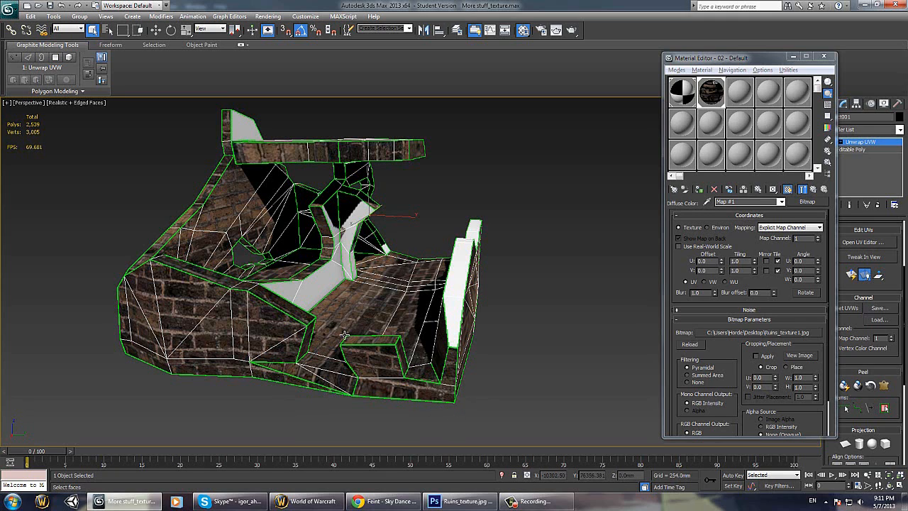
pyautogui.keyDown('alt'); pyautogui.moveTo(348, 358); pyautogui.dragTo(297, 307, button='middle'); pyautogui.keyUp('alt')
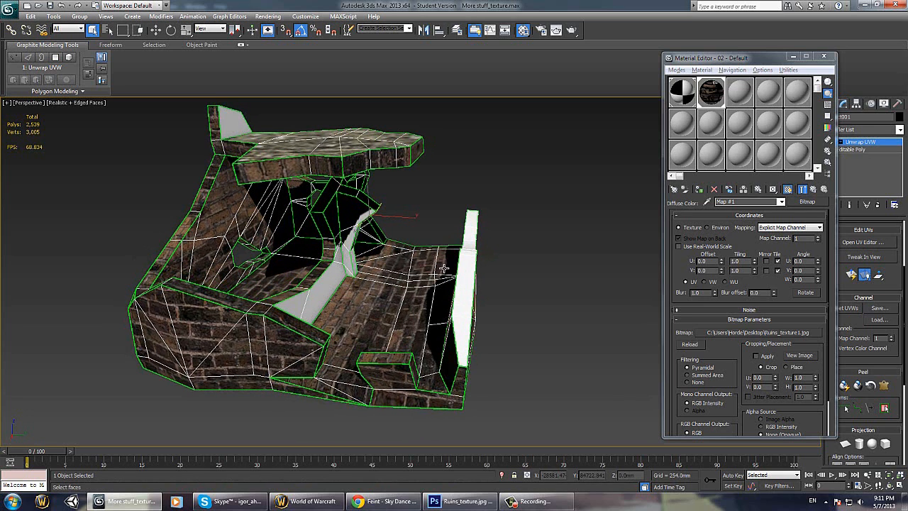
pyautogui.keyDown('alt'); pyautogui.moveTo(532, 303); pyautogui.dragTo(455, 347, button='middle'); pyautogui.keyUp('alt')
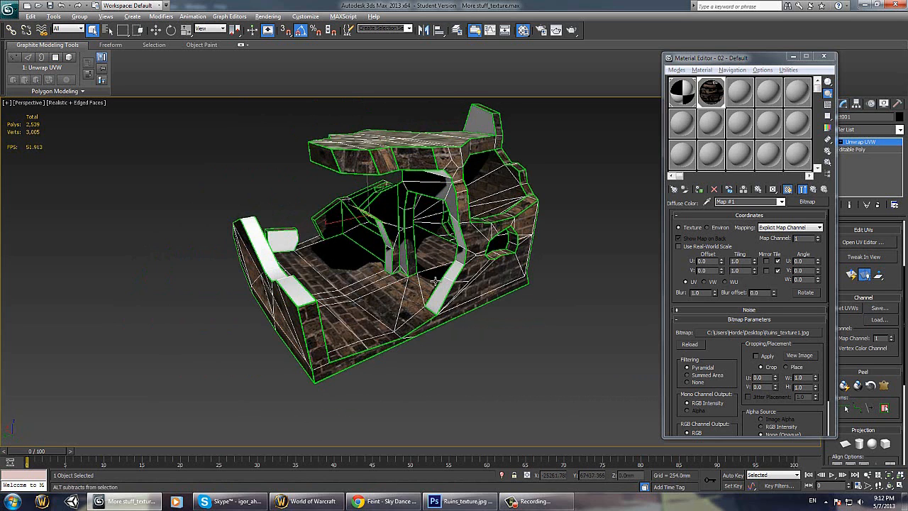
pyautogui.keyDown('alt'); pyautogui.moveTo(432, 282); pyautogui.dragTo(446, 393, button='middle'); pyautogui.keyUp('alt')
# Step: Switch to Photoshop, place the blood image from the Desktop over the brick islands and rasterize its layer
pyautogui.click(466, 502)
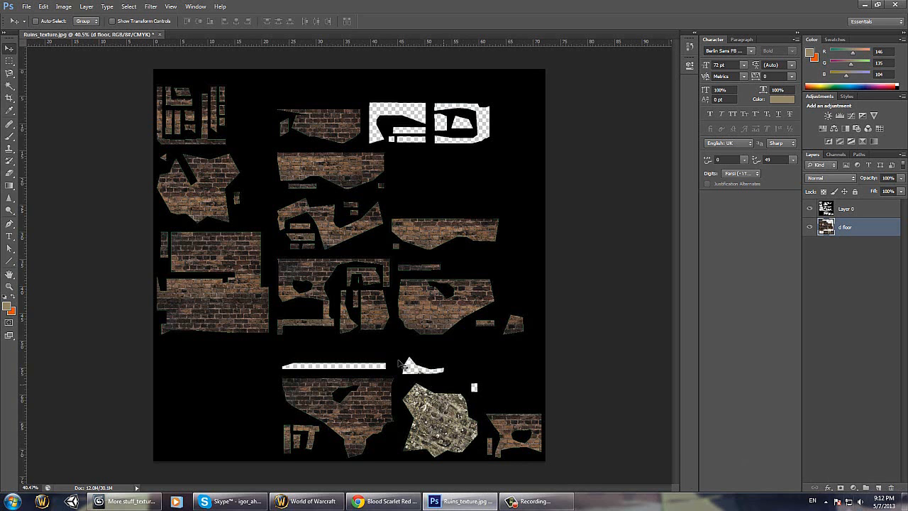
pyautogui.keyDown('ctrl'); pyautogui.moveTo(335, 285); pyautogui.dragTo(576, 264); pyautogui.keyUp('ctrl')
pyautogui.hotkey('ctrl', 'r')
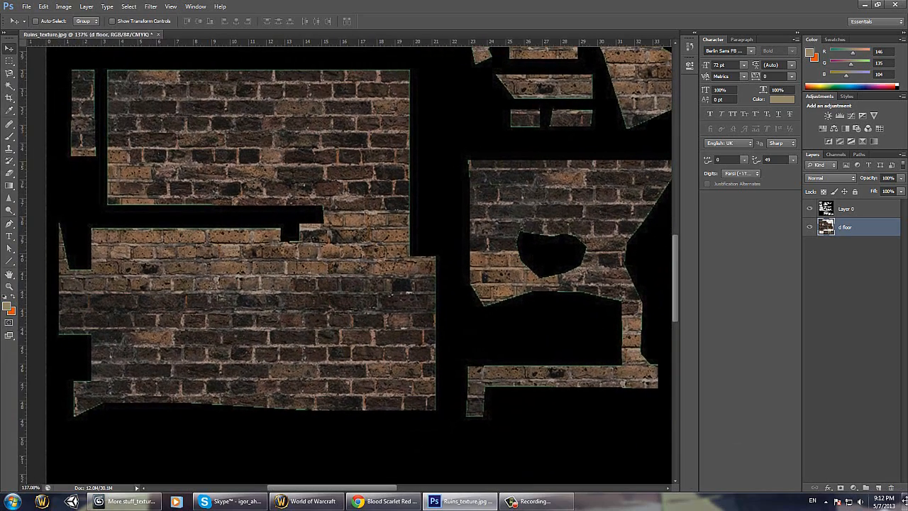
pyautogui.click(906, 501)
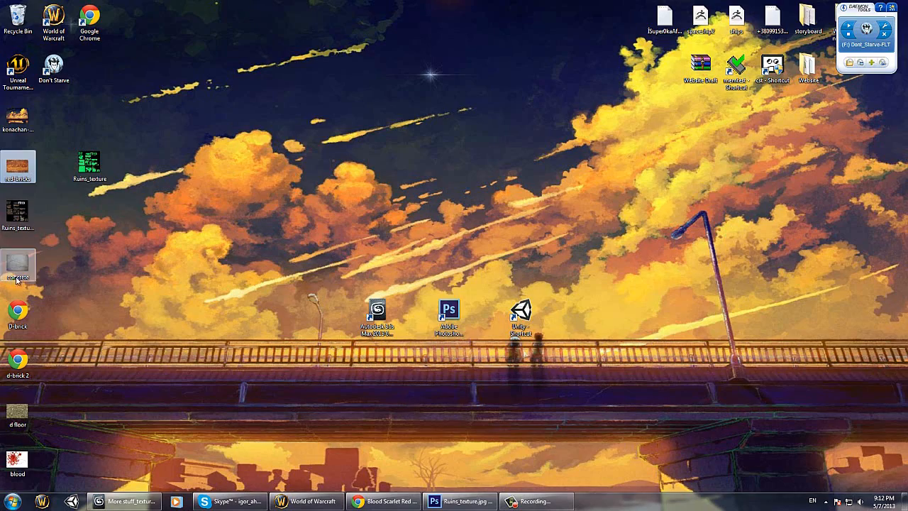
pyautogui.moveTo(19, 460); pyautogui.dragTo(287, 227)
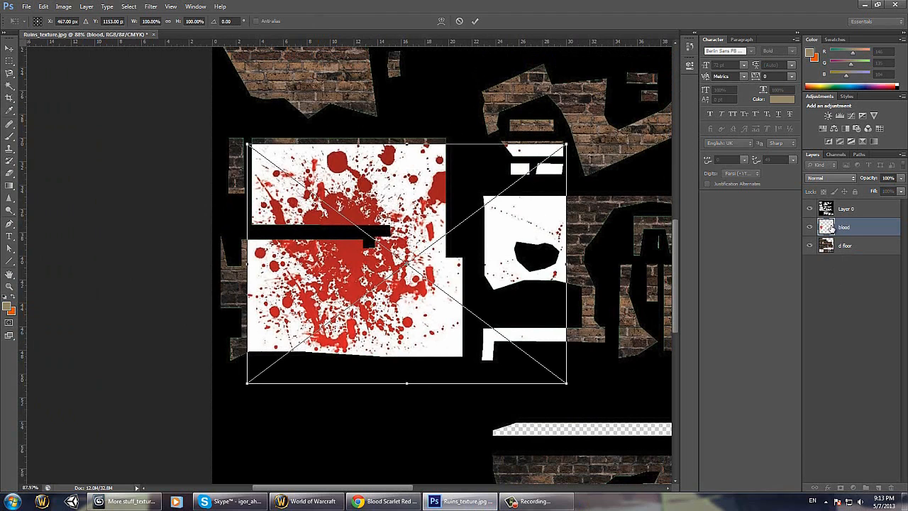
pyautogui.press('Return')
pyautogui.rightClick(856, 230)
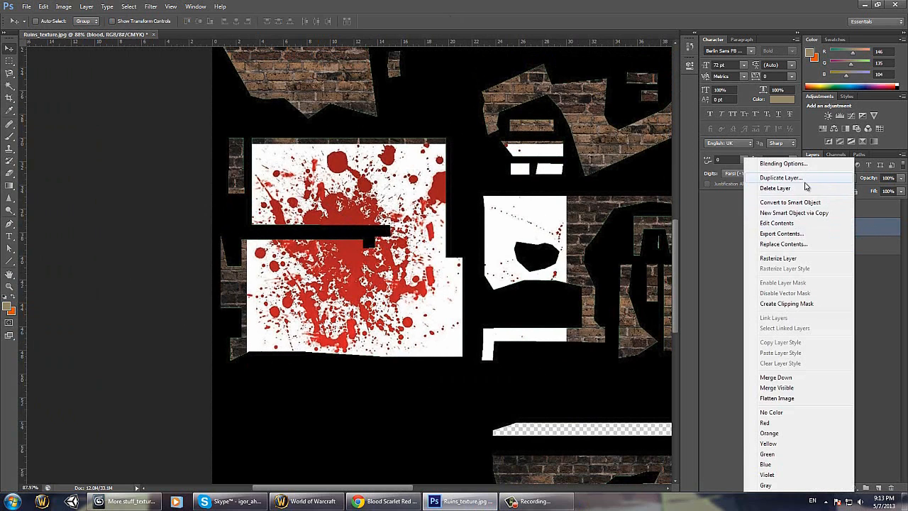
pyautogui.click(779, 258)
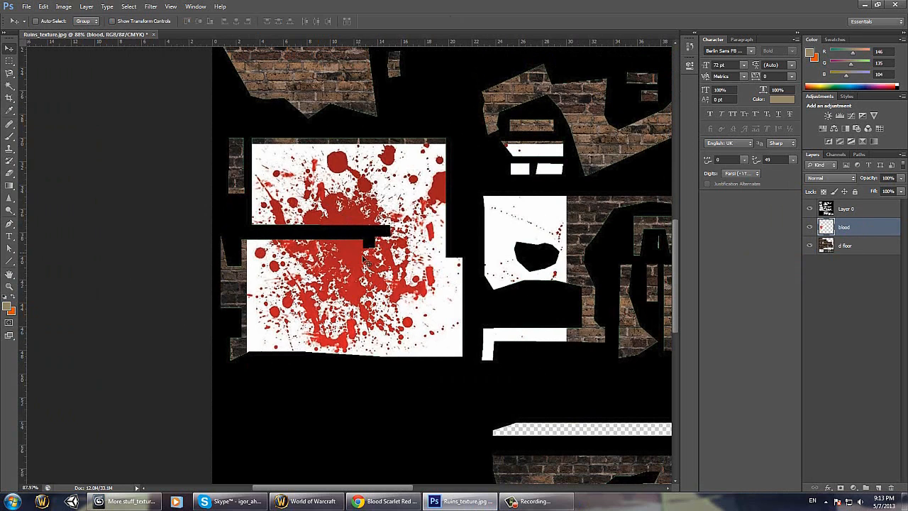
# Step: Hide the d floor layer and Layer 0 to isolate the blood layer
pyautogui.click(810, 245)
pyautogui.click(810, 208)
pyautogui.keyDown('ctrl'); pyautogui.moveTo(425, 275); pyautogui.dragTo(454, 273); pyautogui.keyUp('ctrl')
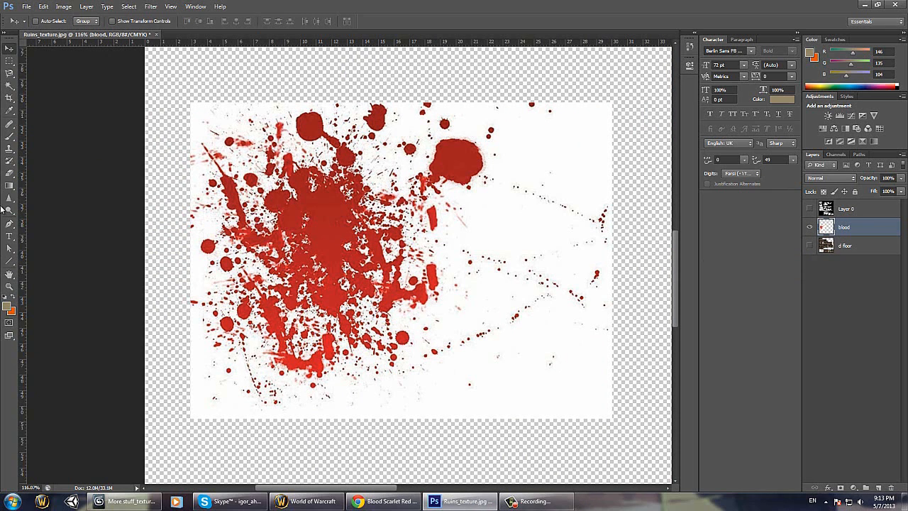
# Step: Try to delete the blood layer's white background using a Magic Wand selection
pyautogui.click(9, 85)
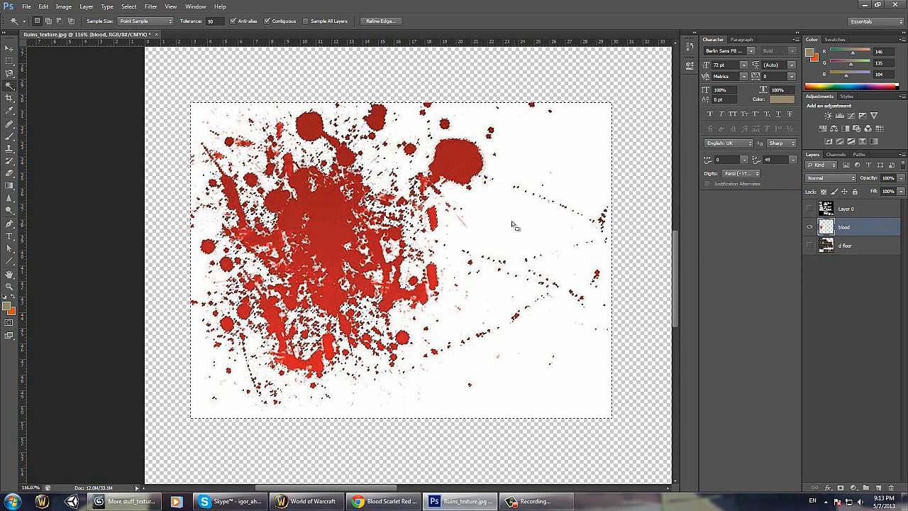
pyautogui.click(543, 220)
pyautogui.press('Delete')
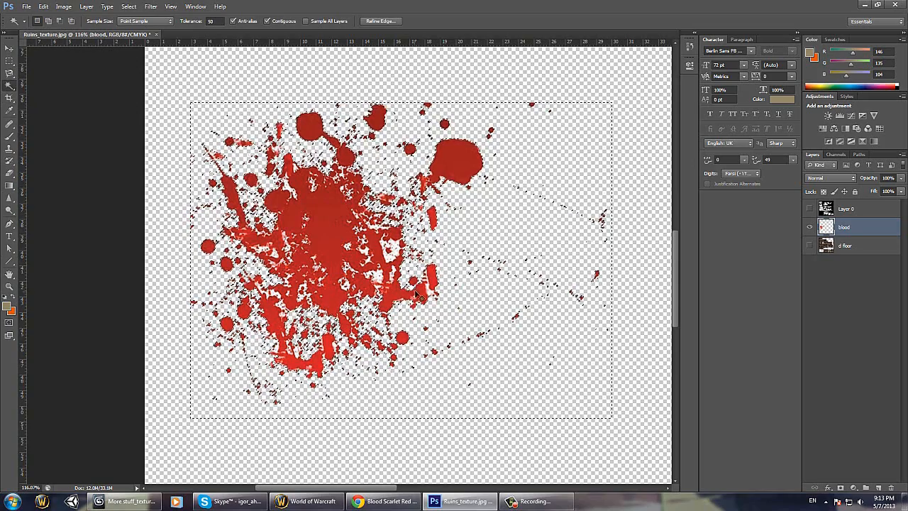
pyautogui.hotkey('ctrl', 'z')
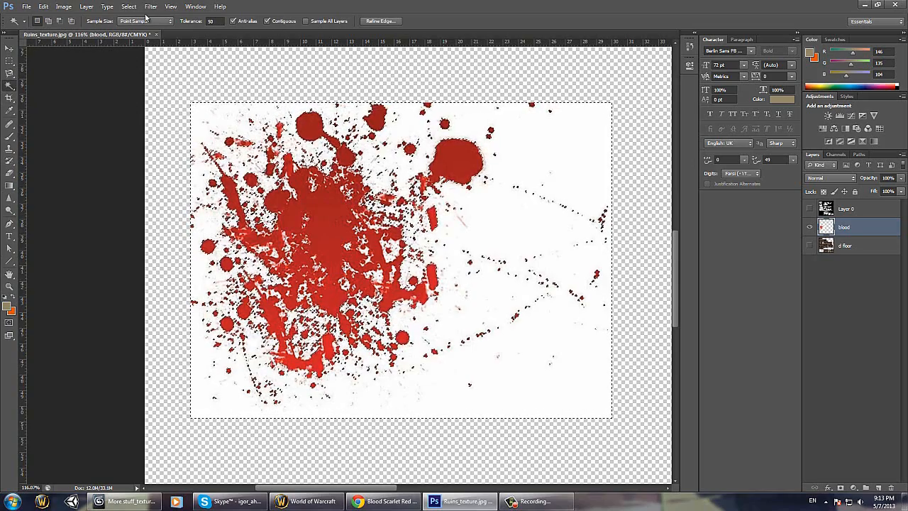
pyautogui.hotkey('ctrl', 'd')
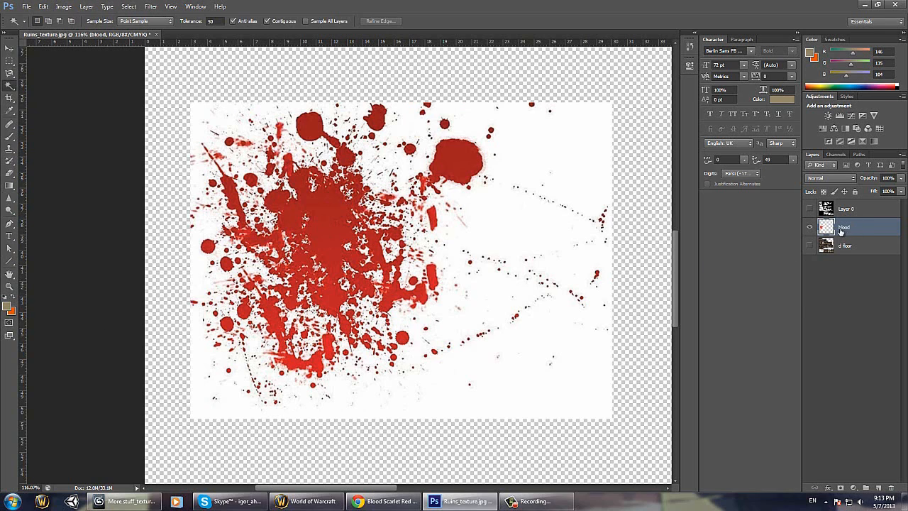
# Step: Select the blood layer's white background with Color Range at a high fuzziness and delete it
pyautogui.click(132, 9)
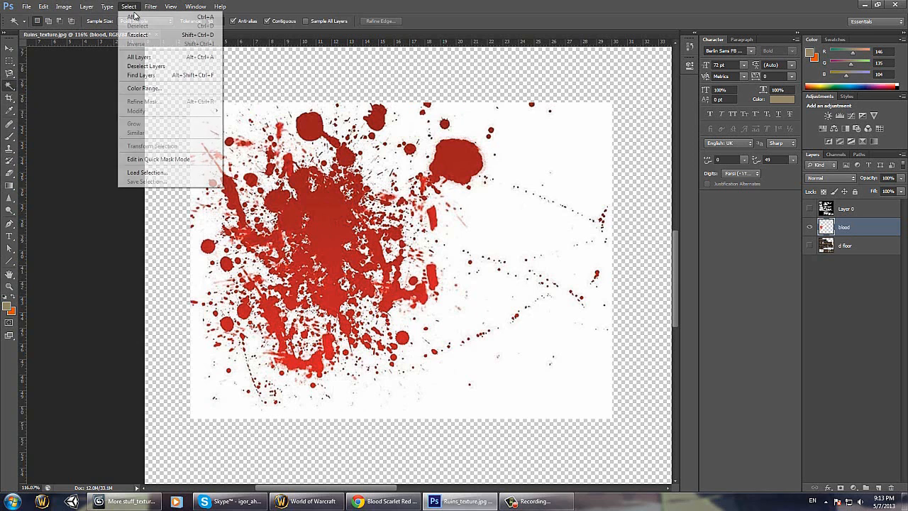
pyautogui.click(149, 88)
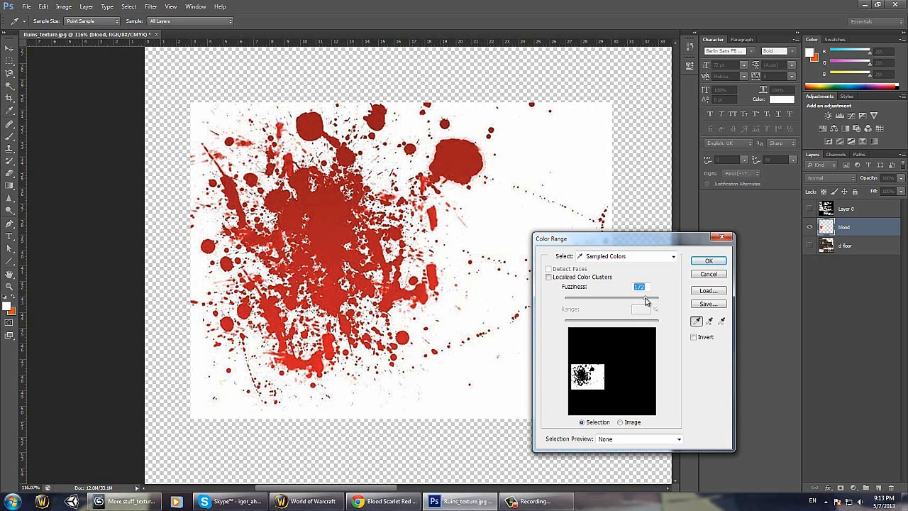
pyautogui.moveTo(652, 301); pyautogui.dragTo(654, 300)
pyautogui.click(702, 262)
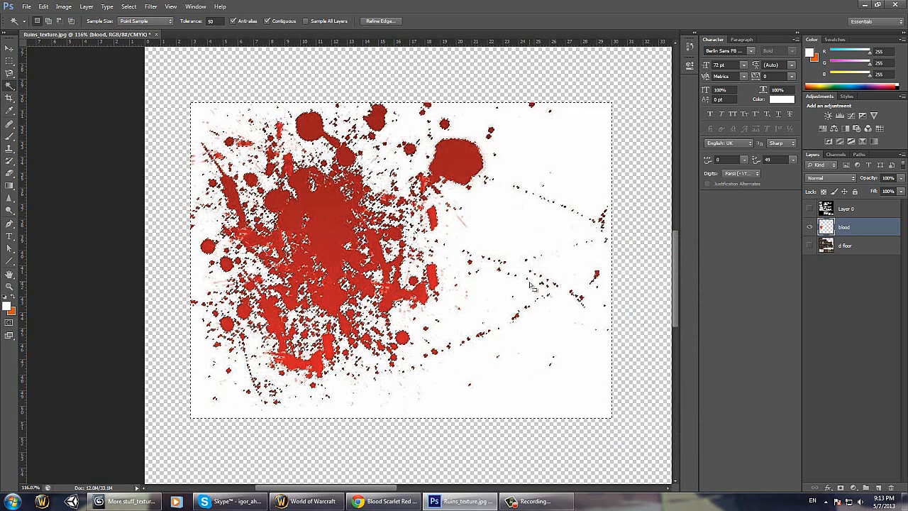
pyautogui.press('Delete')
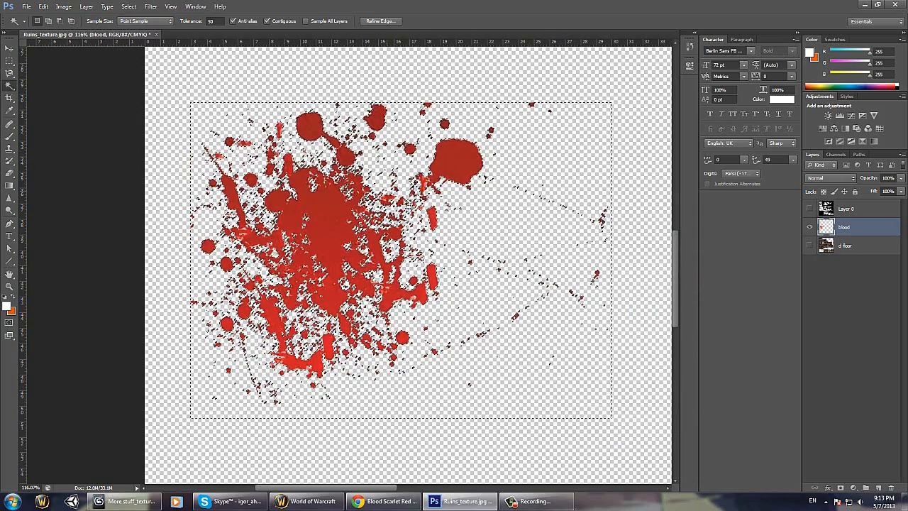
# Step: Show the d floor layer and Layer 0 again and clear the selection
pyautogui.click(849, 245)
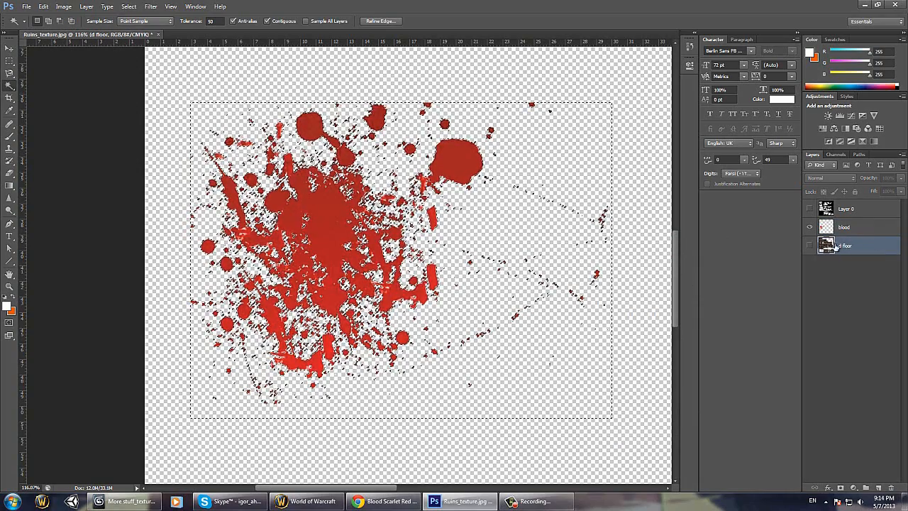
pyautogui.click(810, 245)
pyautogui.click(810, 209)
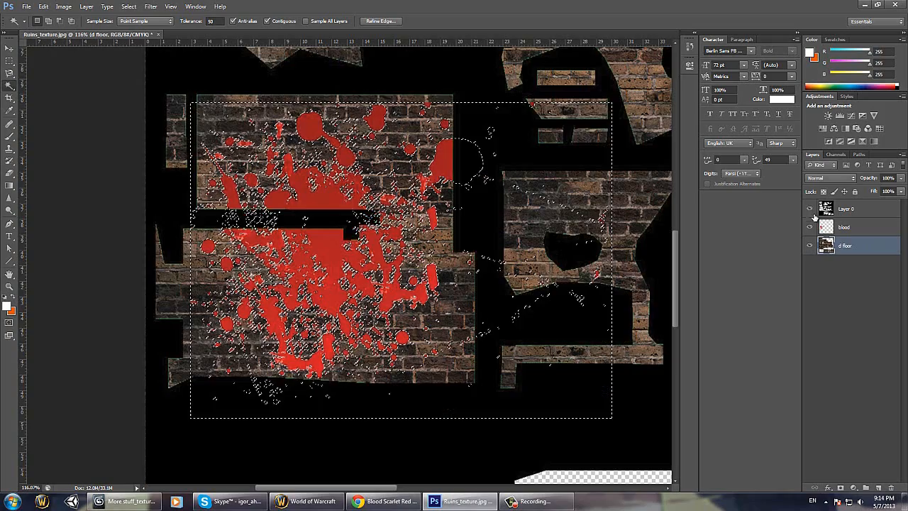
pyautogui.hotkey('ctrl', 'd')
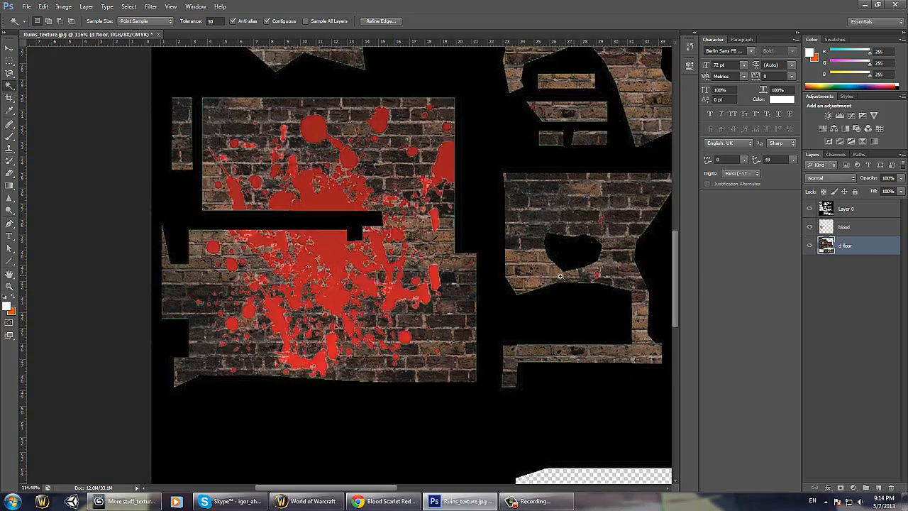
# Step: Scale the blood splatter to about 41% and move it onto the brick island beside the stone floor island
pyautogui.keyDown('alt'); pyautogui.scroll(-3, 540, 276); pyautogui.keyUp('alt')
pyautogui.keyDown('alt'); pyautogui.scroll(-2, 540, 277); pyautogui.keyUp('alt')
pyautogui.press('v')
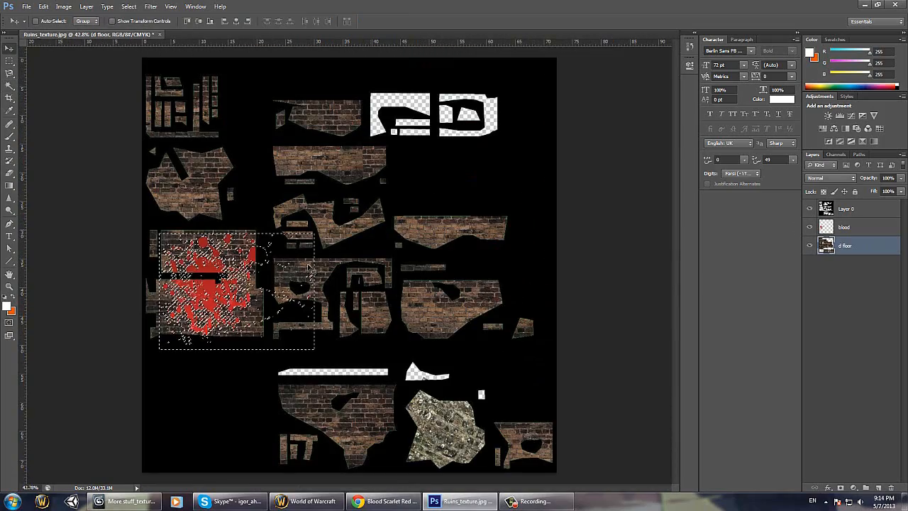
pyautogui.hotkey('alt', ']')
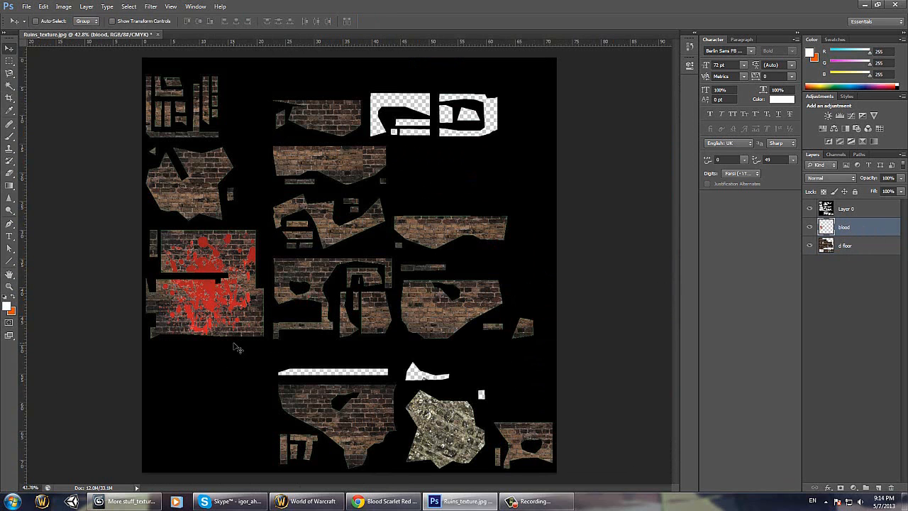
pyautogui.click(7, 62)
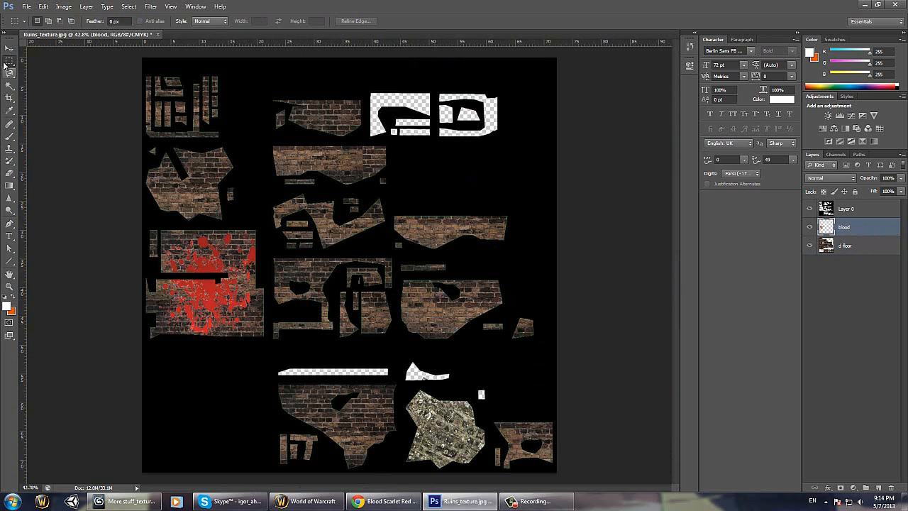
pyautogui.moveTo(149, 225); pyautogui.dragTo(290, 349)
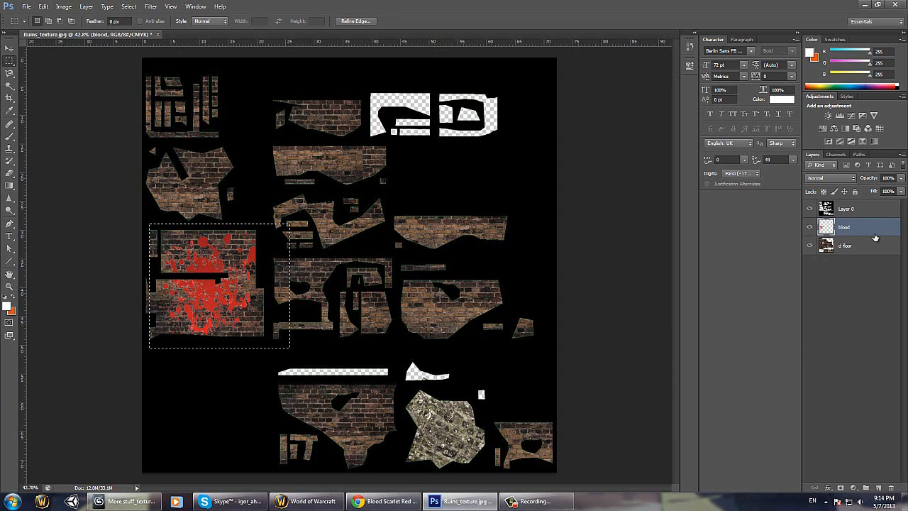
pyautogui.hotkey('ctrl', 't')
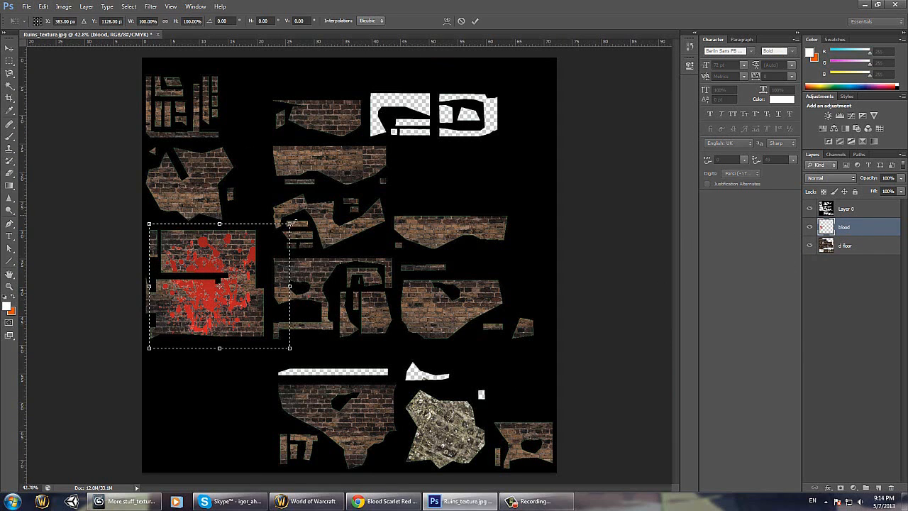
pyautogui.moveTo(290, 224); pyautogui.dragTo(206, 297)
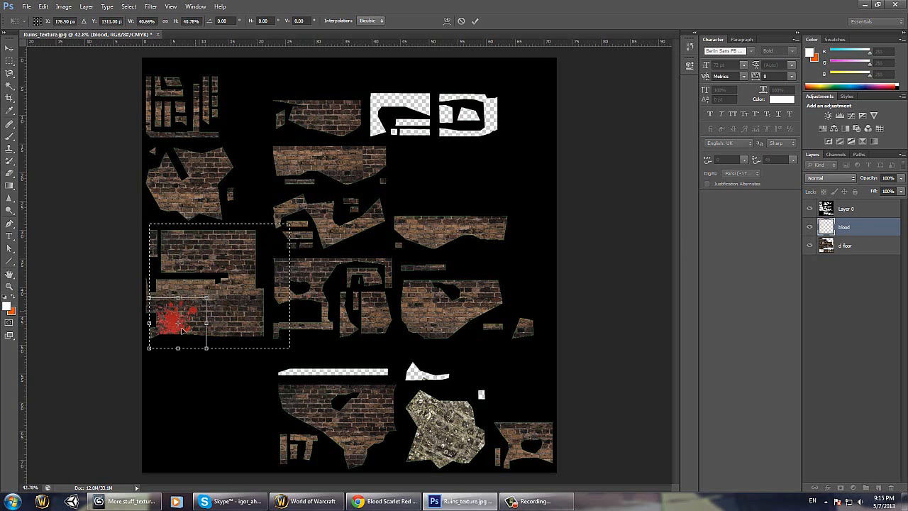
pyautogui.moveTo(194, 329); pyautogui.dragTo(377, 426)
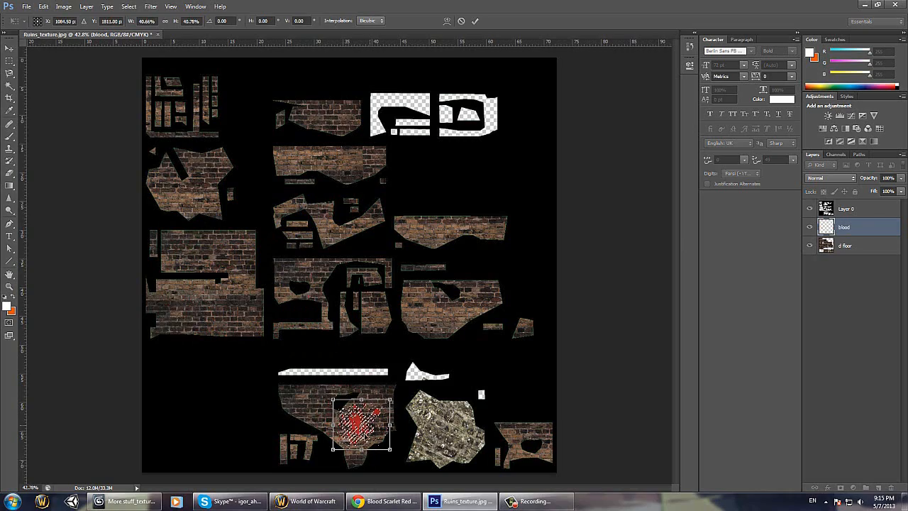
# Step: Switch to 3ds Max, select a brick floor face inside the ruins and look for its island in the UV editor
pyautogui.click(127, 501)
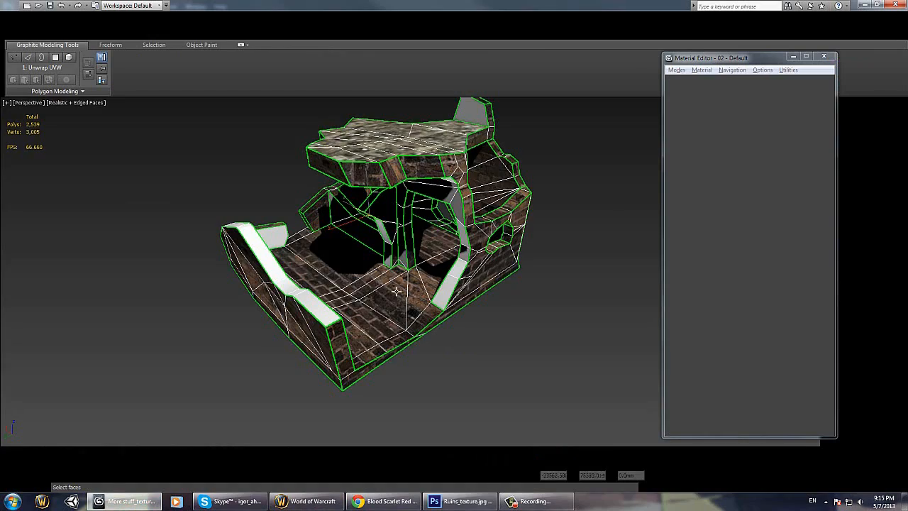
pyautogui.keyDown('alt'); pyautogui.moveTo(422, 283); pyautogui.dragTo(496, 280, button='middle'); pyautogui.keyUp('alt')
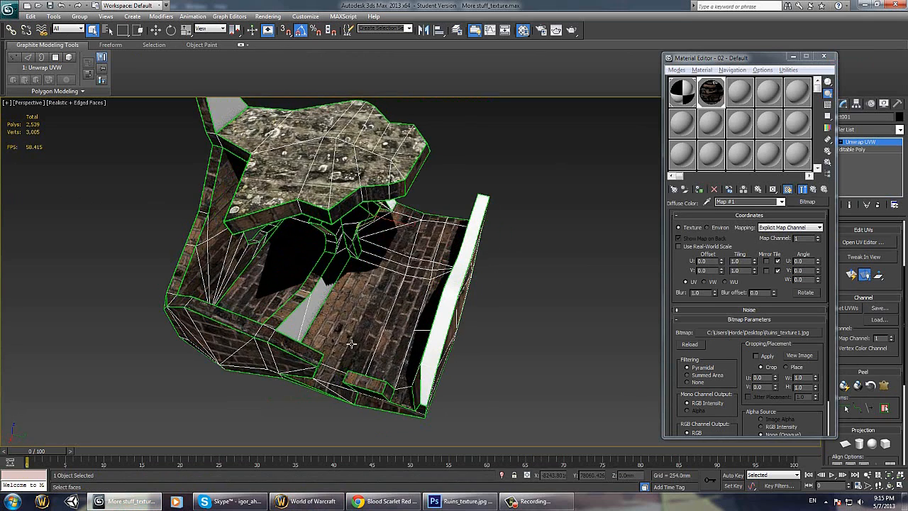
pyautogui.click(364, 318)
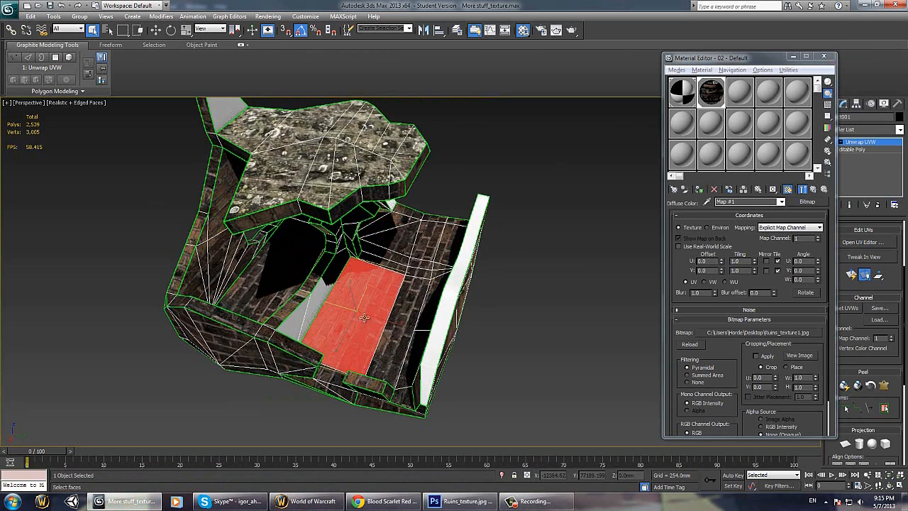
pyautogui.click(861, 242)
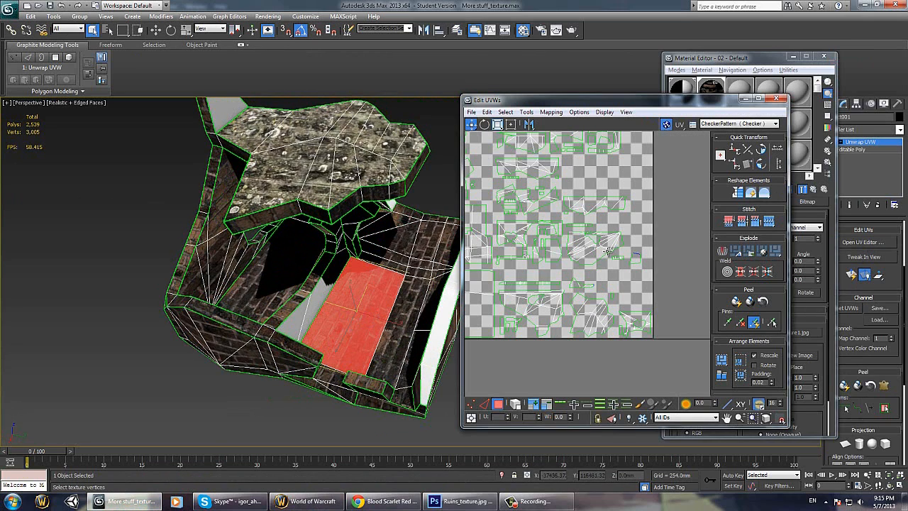
pyautogui.moveTo(608, 251); pyautogui.dragTo(666, 277, button='middle')
pyautogui.scroll(2, 545, 285)
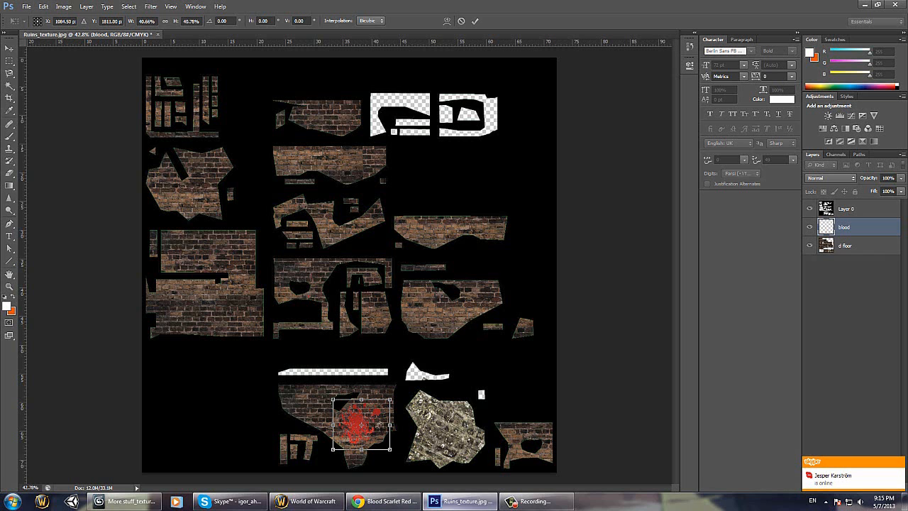
# Step: Switch to Photoshop, move the blood splatter onto the large lower-left brick island, rotate it slightly counterclockwise, and clear the selection
pyautogui.click(461, 501)
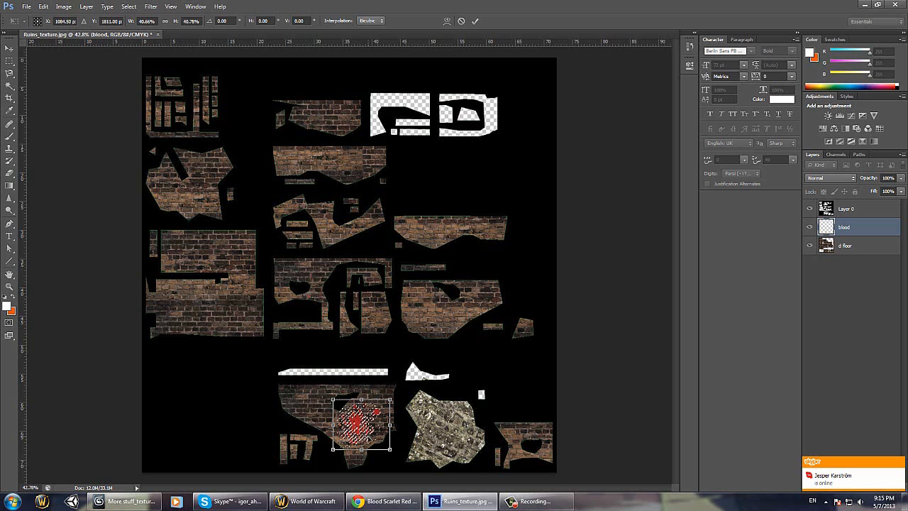
pyautogui.moveTo(358, 426); pyautogui.dragTo(187, 300)
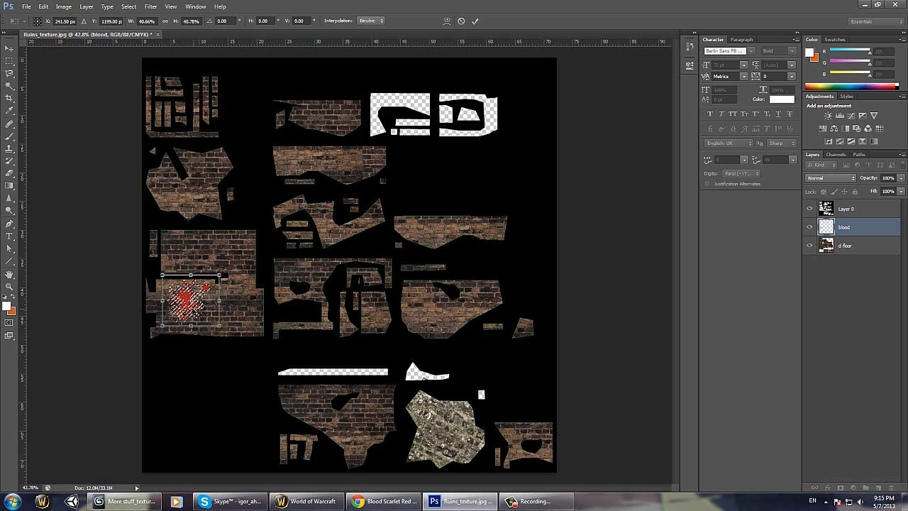
pyautogui.keyDown('alt'); pyautogui.scroll(9, 175, 303); pyautogui.keyUp('alt')
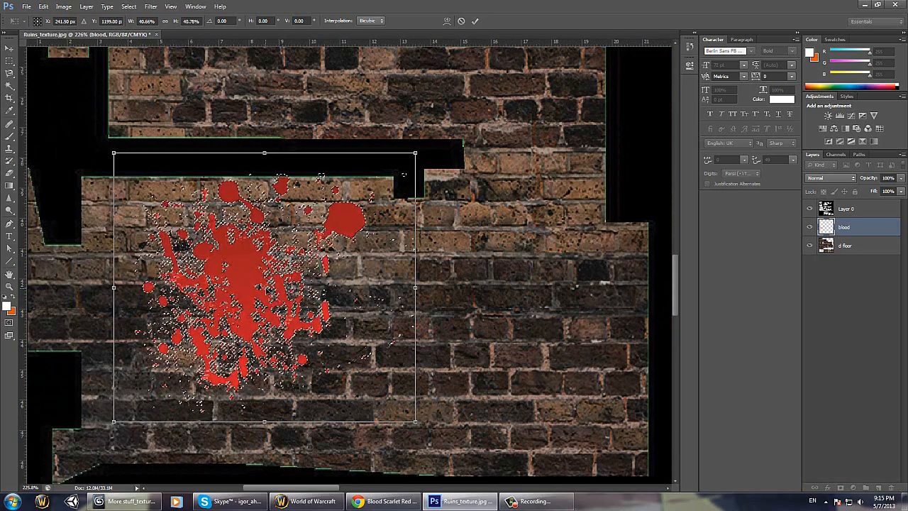
pyautogui.moveTo(331, 305); pyautogui.dragTo(487, 281)
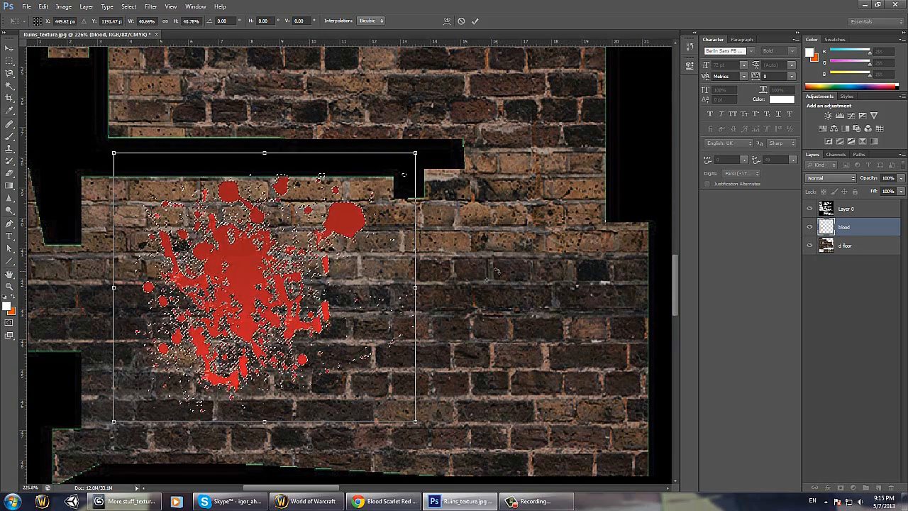
pyautogui.moveTo(497, 272); pyautogui.dragTo(480, 199)
pyautogui.moveTo(242, 279); pyautogui.dragTo(264, 323)
pyautogui.press('Return')
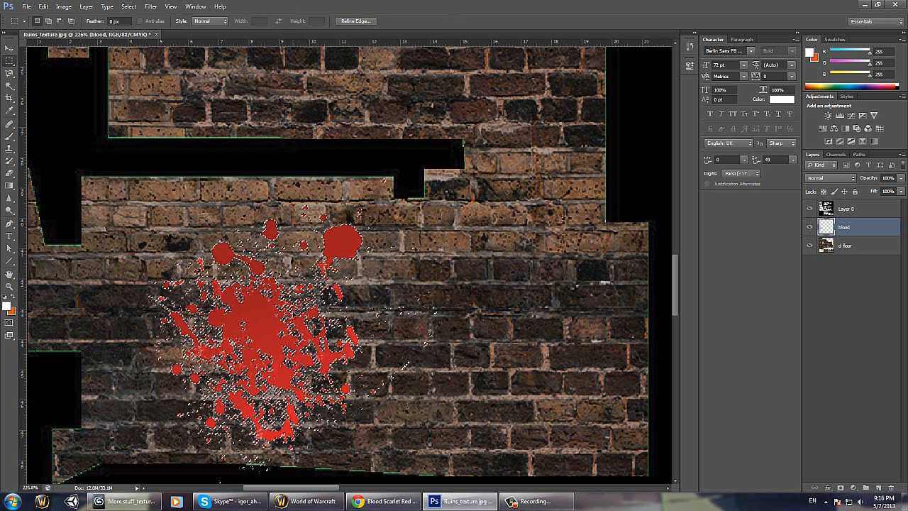
pyautogui.hotkey('ctrl', 'd')
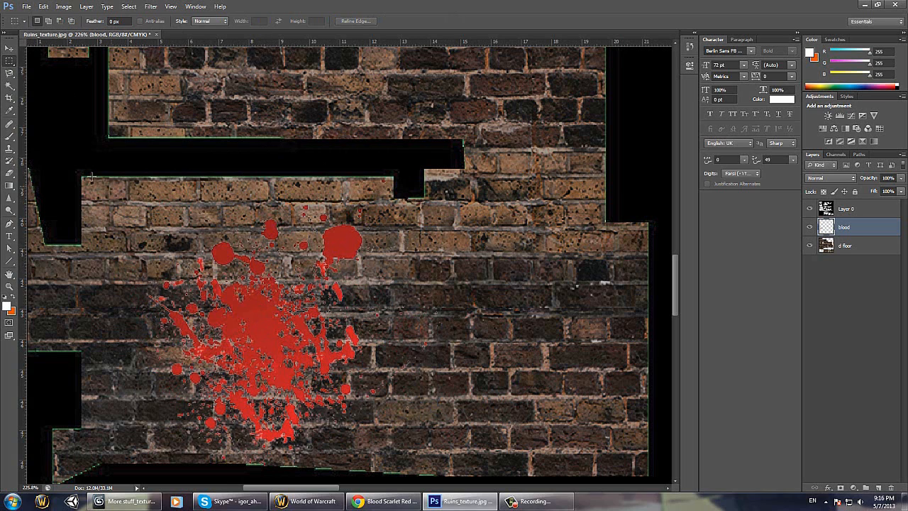
# Step: Select the area around the blood splatter and darken it with Exposure at -2.28 and gamma correction about 0.84
pyautogui.moveTo(91, 176); pyautogui.dragTo(425, 470)
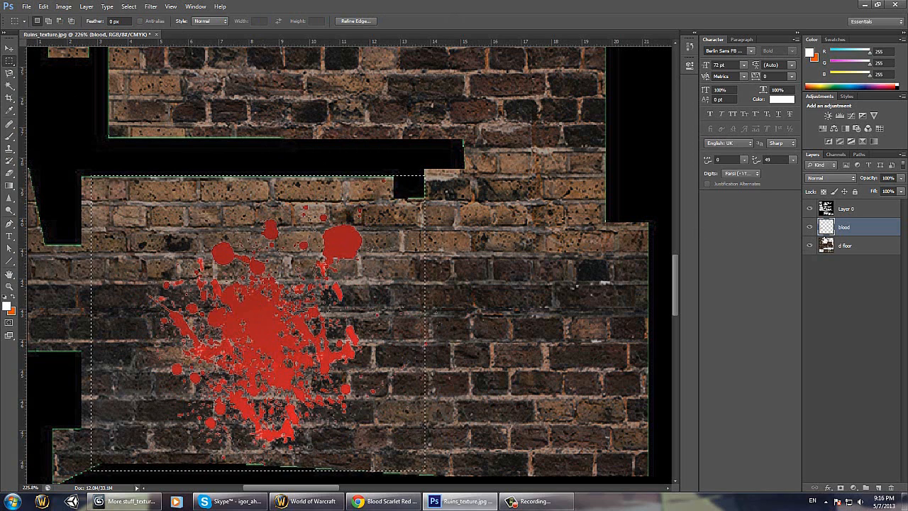
pyautogui.click(63, 9)
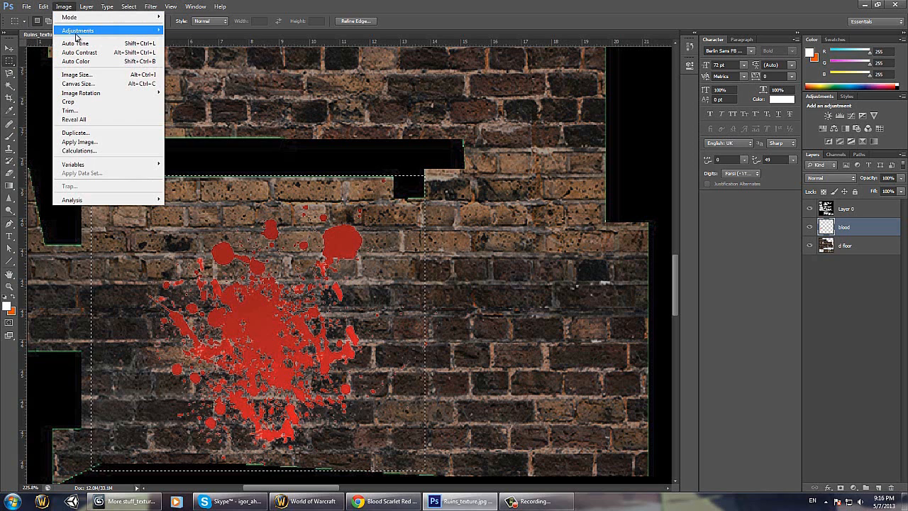
pyautogui.moveTo(90, 33)
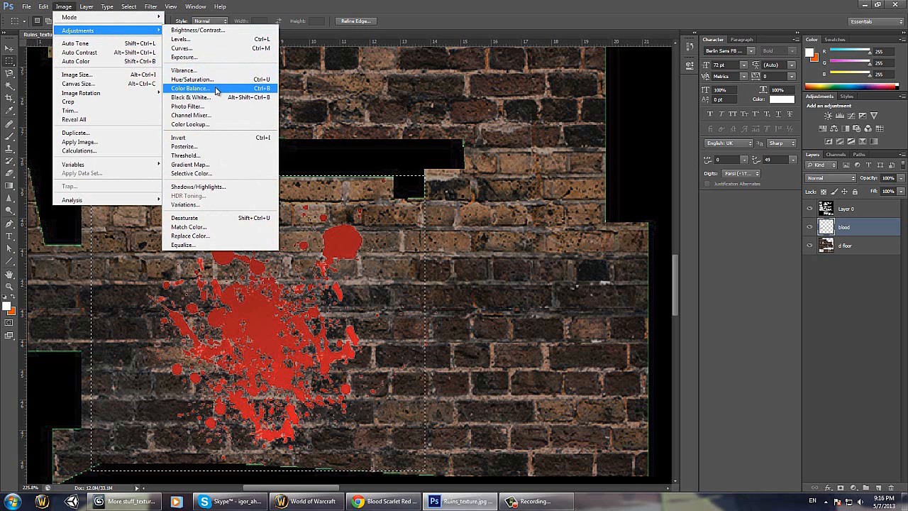
pyautogui.click(209, 59)
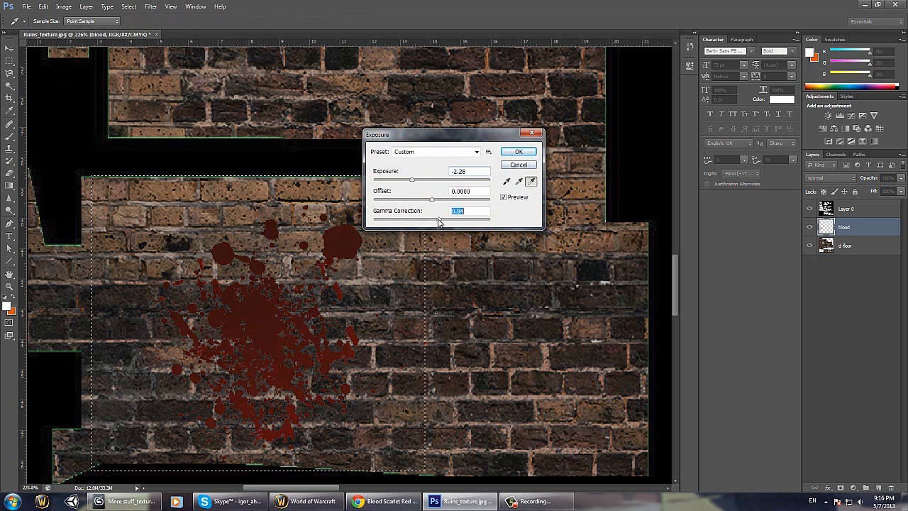
pyautogui.click(519, 152)
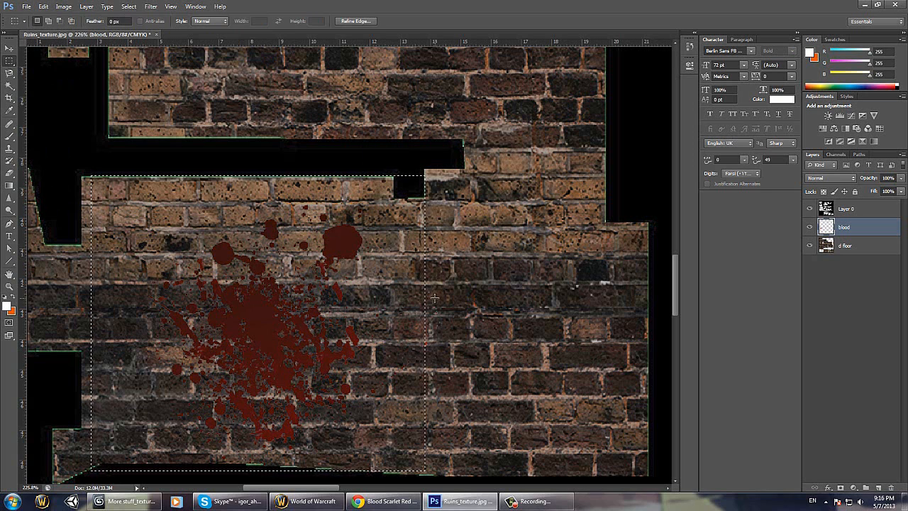
# Step: Save a high-quality JPEG copy of the texture to the Desktop as Ruins_texture1.jpg, replacing the existing file
pyautogui.click(26, 6)
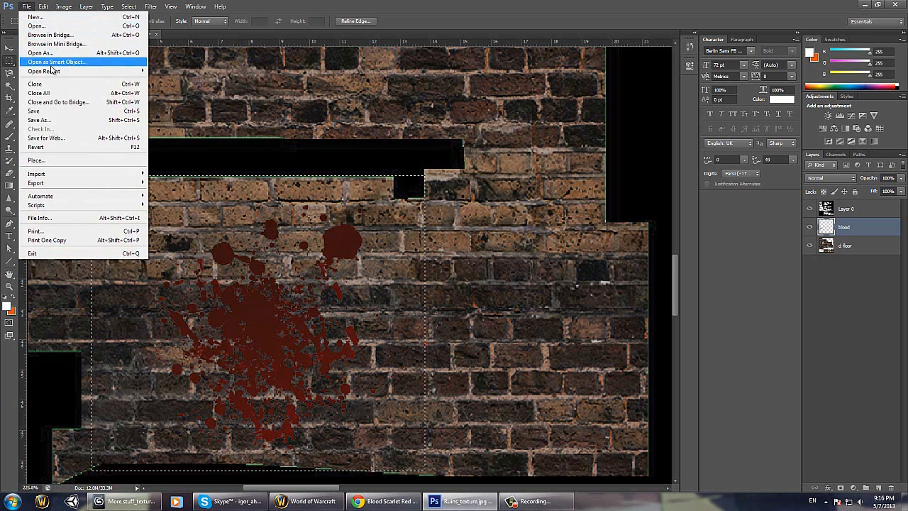
pyautogui.click(49, 106)
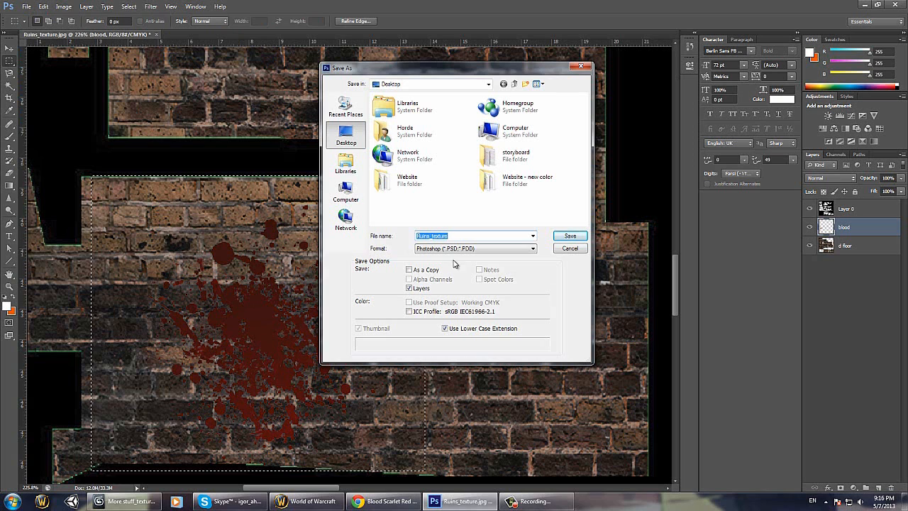
pyautogui.click(454, 248)
pyautogui.click(461, 306)
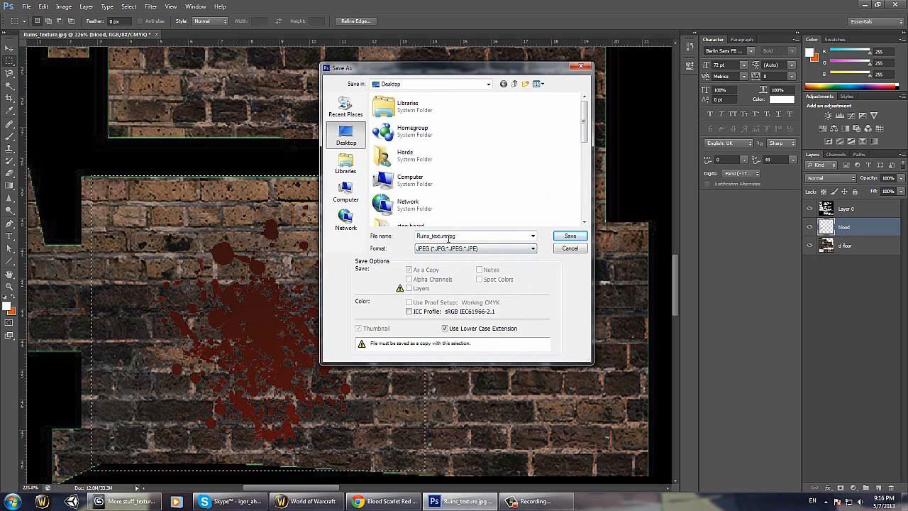
pyautogui.write('1')
pyautogui.click(569, 236)
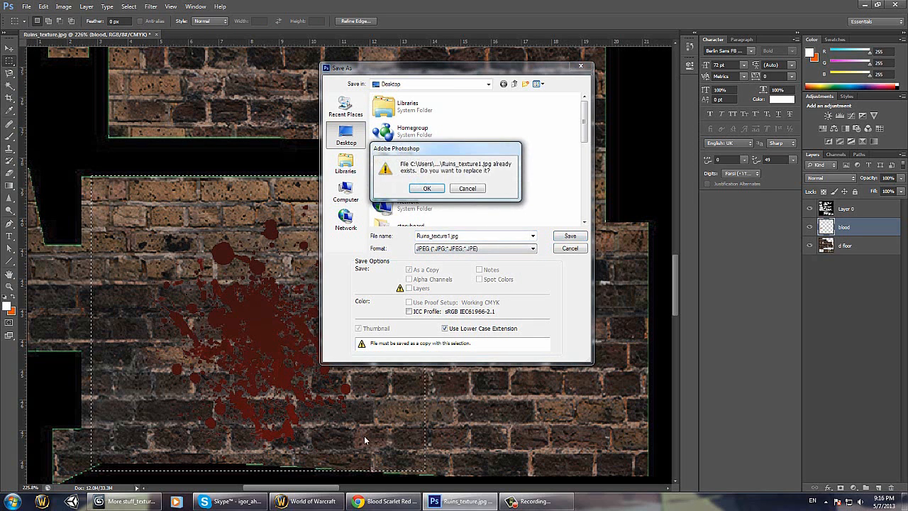
pyautogui.click(424, 188)
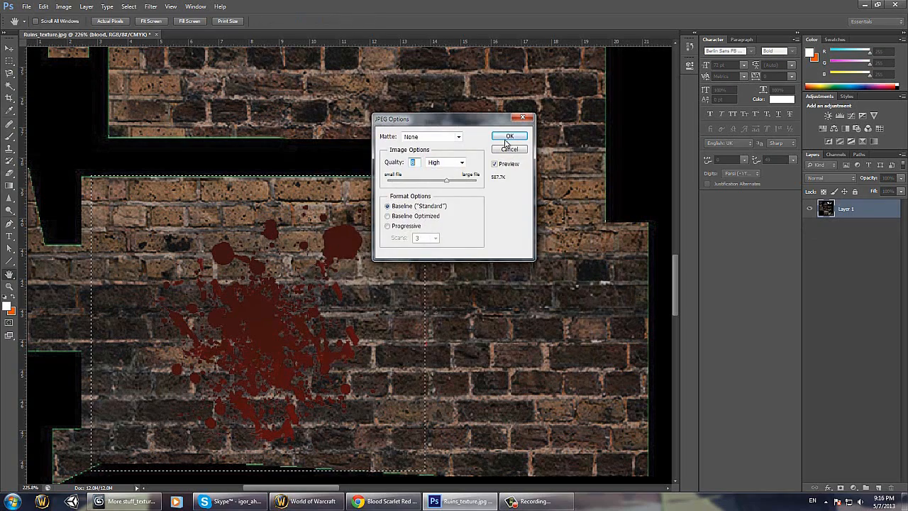
pyautogui.press('Return')
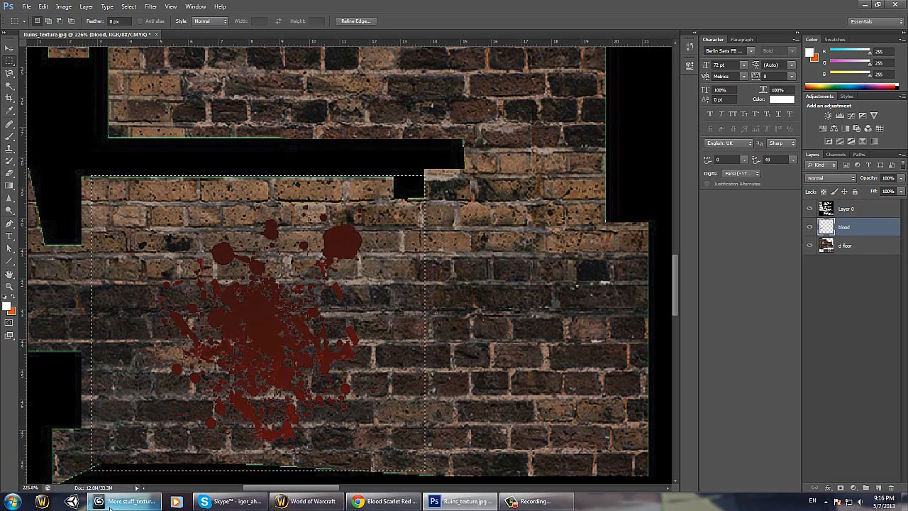
# Step: Switch to 3ds Max, clear the floor face selection and examine the updated texture around the ruins' floor and walls
pyautogui.hotkey('alt', 'Tab')
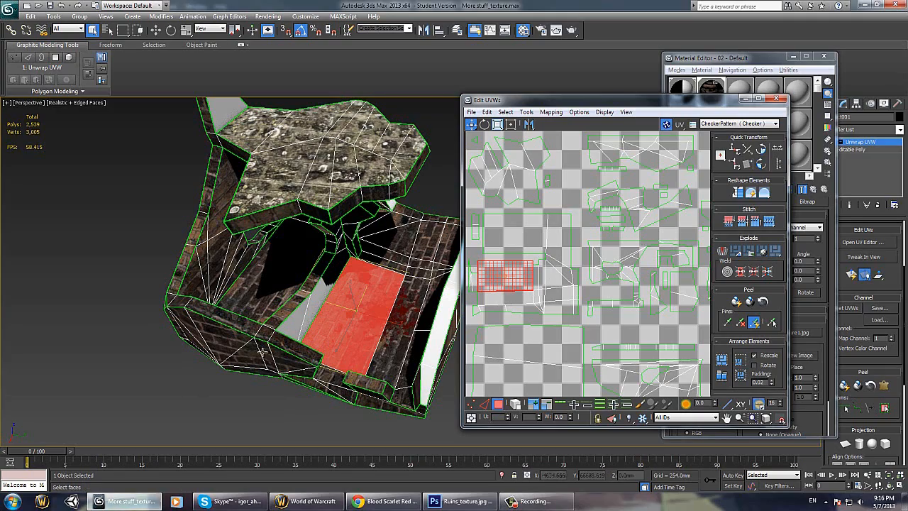
pyautogui.moveTo(309, 324); pyautogui.dragTo(305, 318, button='middle')
pyautogui.click(369, 406)
pyautogui.keyDown('alt'); pyautogui.moveTo(363, 396); pyautogui.dragTo(209, 340, button='middle'); pyautogui.keyUp('alt')
pyautogui.scroll(5, 257, 305)
pyautogui.keyDown('alt'); pyautogui.moveTo(260, 303); pyautogui.dragTo(301, 335, button='middle'); pyautogui.keyUp('alt')
pyautogui.scroll(-2, 327, 335)
pyautogui.scroll(-5, 327, 334)
pyautogui.scroll(5, 332, 338)
pyautogui.scroll(-5, 309, 307)
pyautogui.scroll(5, 340, 296)
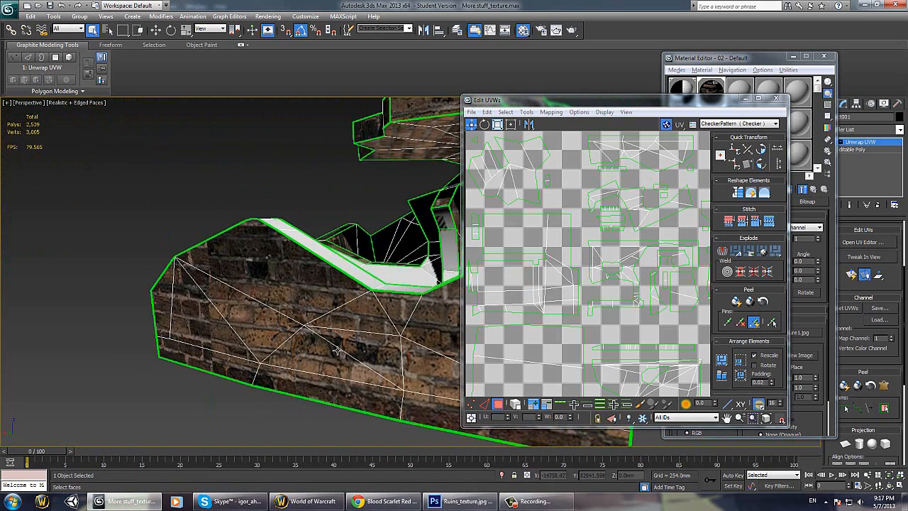
pyautogui.click(462, 502)
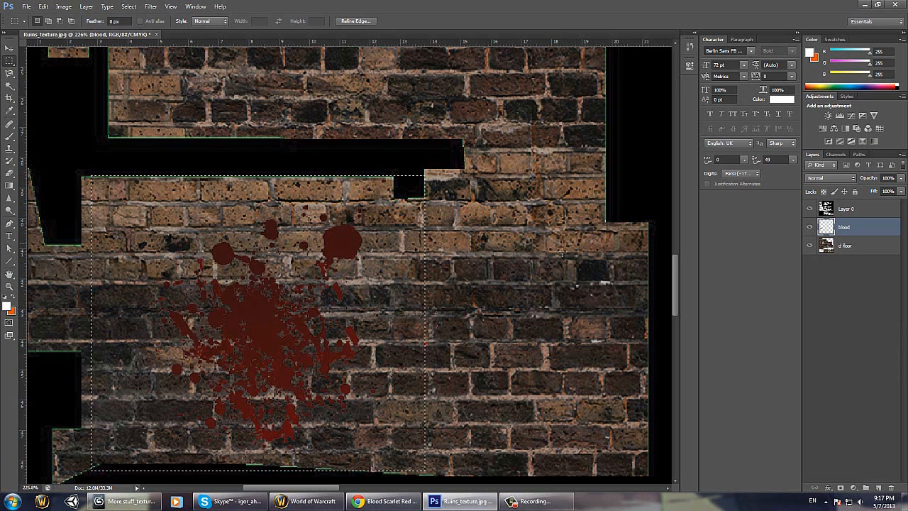
pyautogui.click(63, 7)
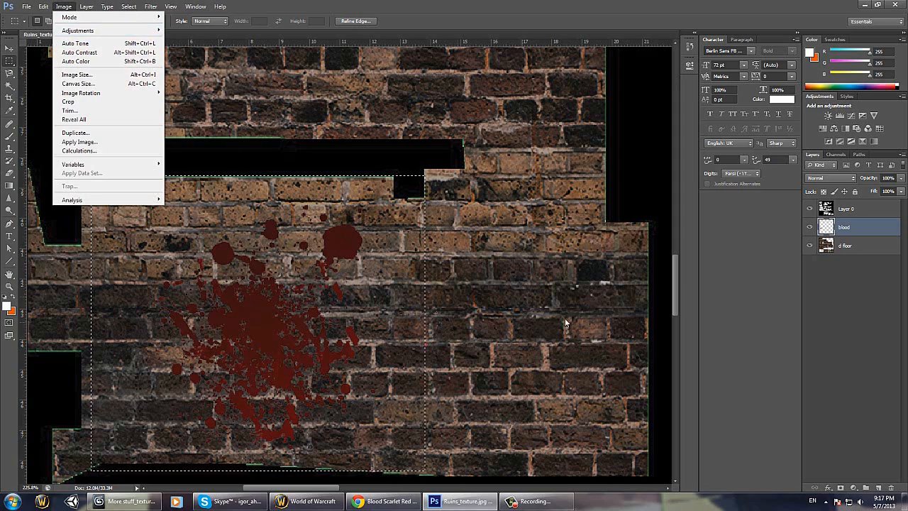
pyautogui.click(694, 262)
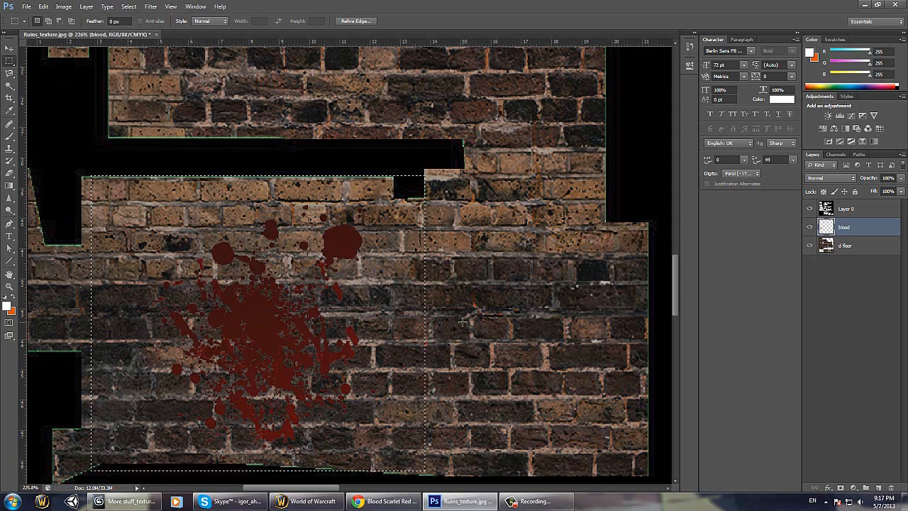
pyautogui.keyDown('alt'); pyautogui.scroll(-4, 505, 317); pyautogui.keyUp('alt')
# Step: View the blood-splattered floor of the ruins from the side in 3ds Max
pyautogui.click(132, 502)
pyautogui.keyDown('alt'); pyautogui.moveTo(418, 345); pyautogui.dragTo(359, 334, button='middle'); pyautogui.keyUp('alt')
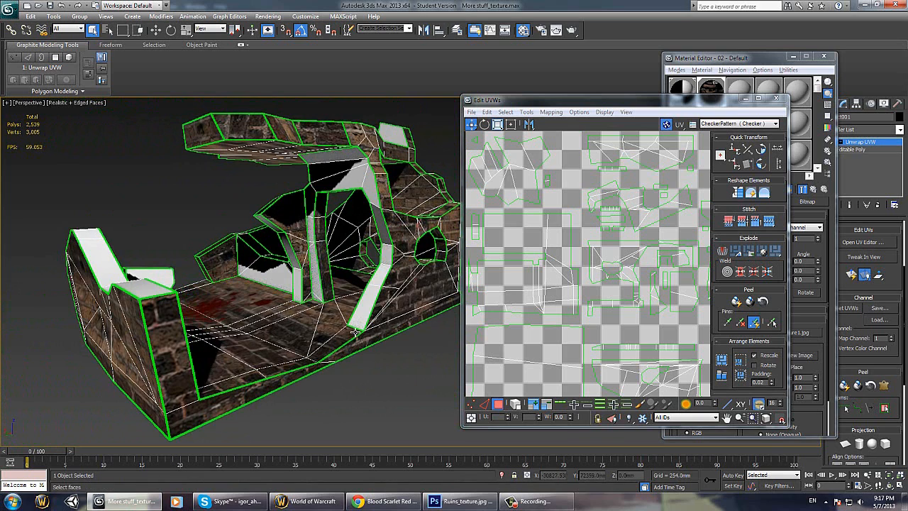